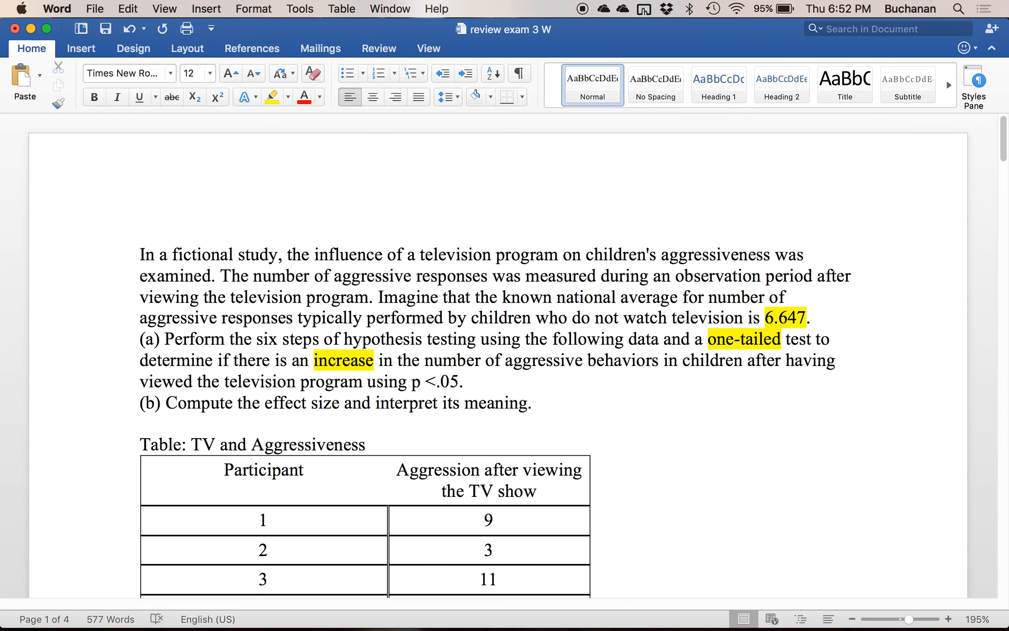
# - Complete the research hypothesis line under Step 2 with "known aggression in kids"
pyautogui.scroll(-15, 503, 351)
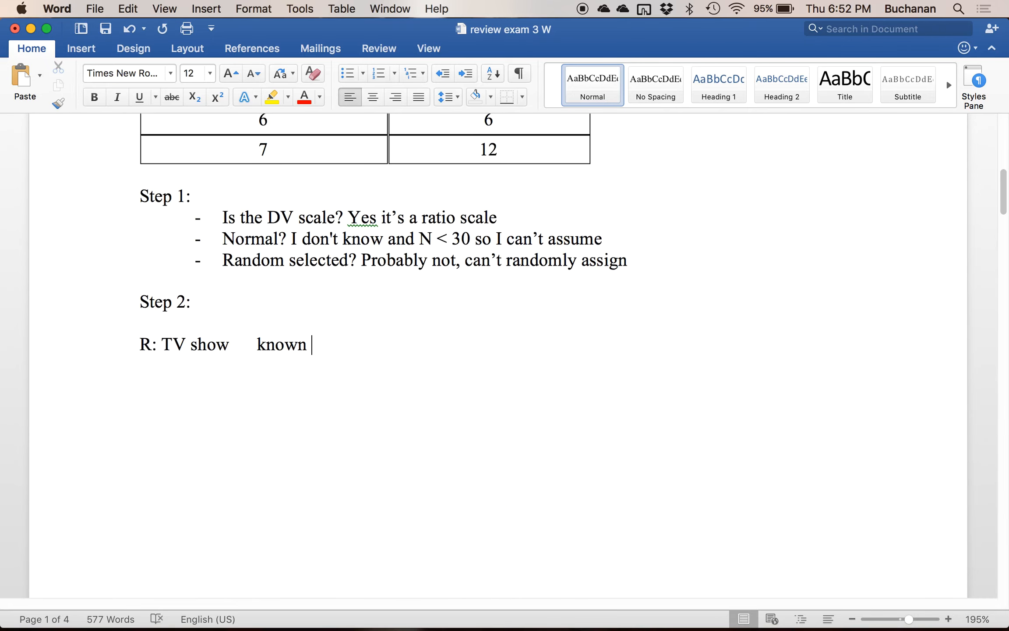
pyautogui.write('agres')
pyautogui.press('BackSpace')
pyautogui.press('BackSpace')
pyautogui.press('BackSpace')
pyautogui.write('re')
pyautogui.press('BackSpace')
pyautogui.press('BackSpace')
pyautogui.write('gression in kids')
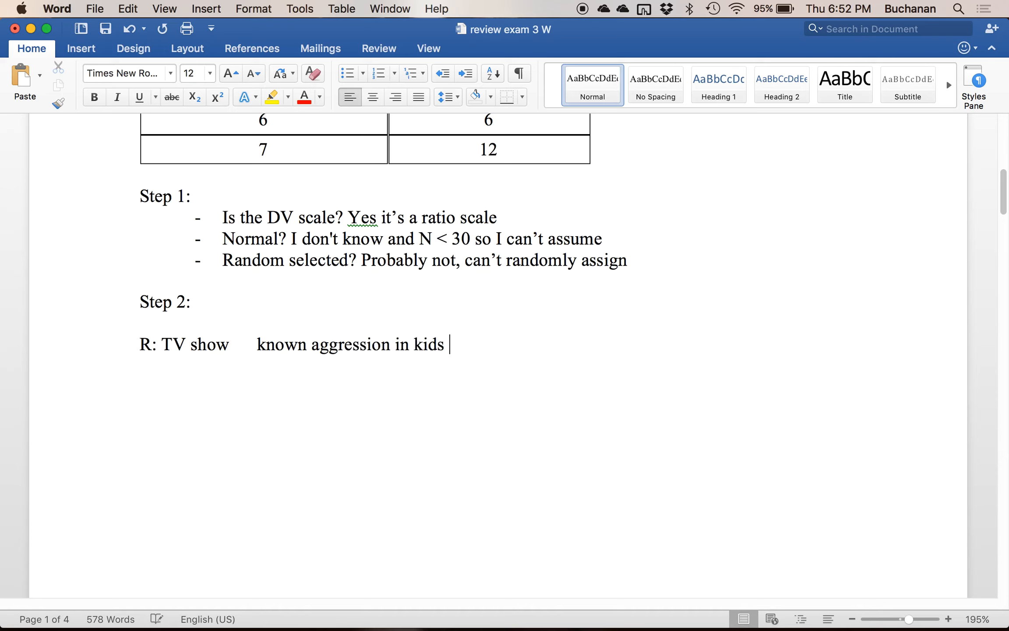
# - Add a null hypothesis line below it reading "N: TV show" and "known aggression in kids", with a gap left between the two parts
pyautogui.press('Return')
pyautogui.write('N: TV show ')
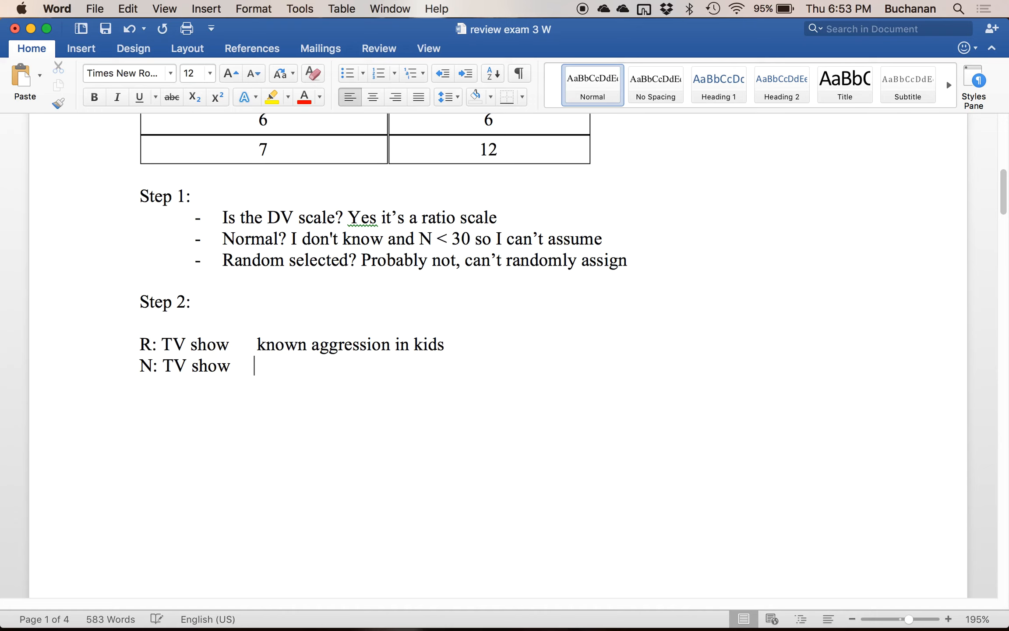
pyautogui.write('  known assg')
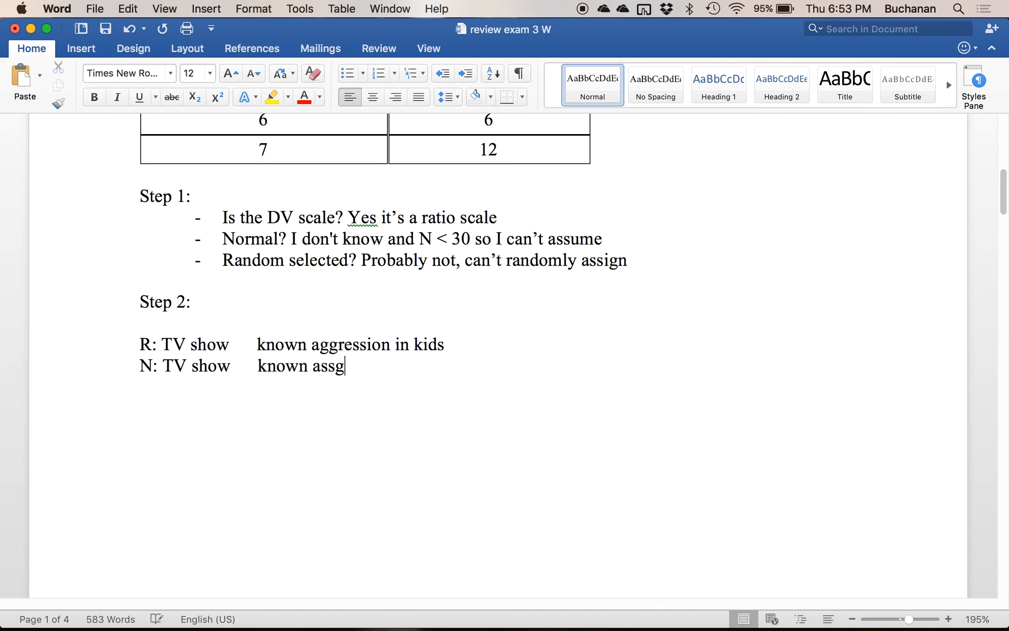
pyautogui.press('BackSpace')
pyautogui.press('BackSpace')
pyautogui.press('BackSpace')
pyautogui.write('ggression in kids')
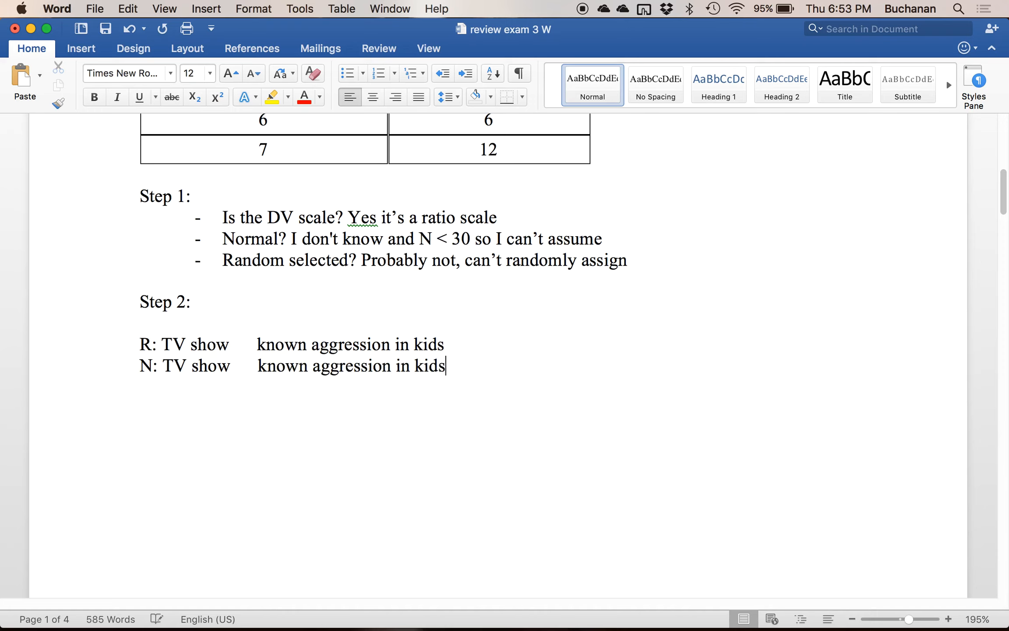
# - Add the line "DV: aggressive acts" below the hypotheses, separated by a blank line
pyautogui.write('DV: ac')
pyautogui.press('BackSpace')
pyautogui.write('gressive acts')
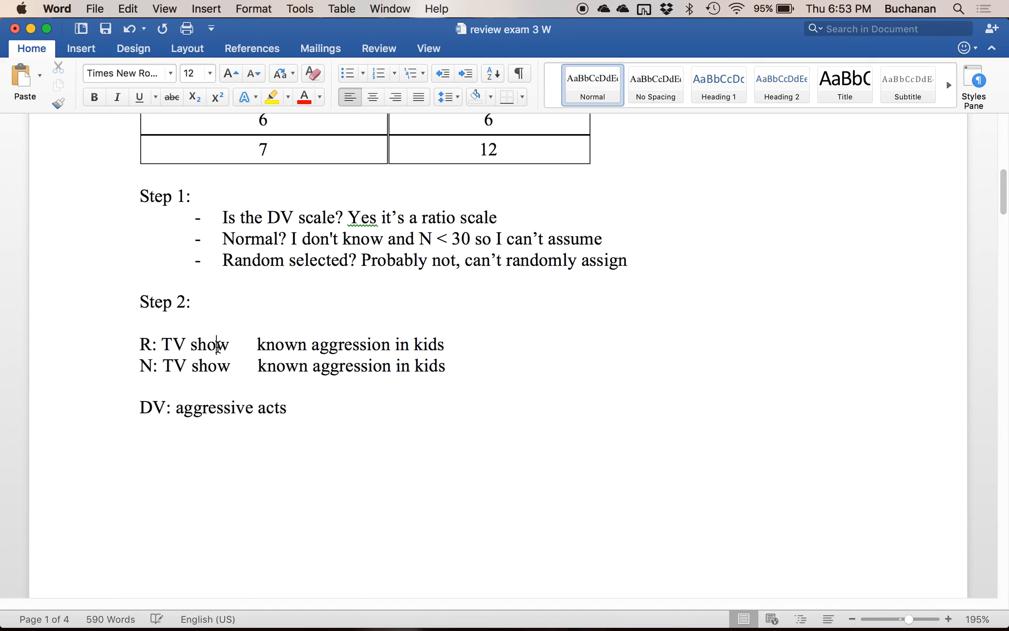
# - Insert ">" in the gap of the research hypothesis and "<=" in the gap of the null hypothesis
pyautogui.click(230, 406)
pyautogui.click(299, 347)
pyautogui.click(236, 345)
pyautogui.write('>')
pyautogui.press('Down')
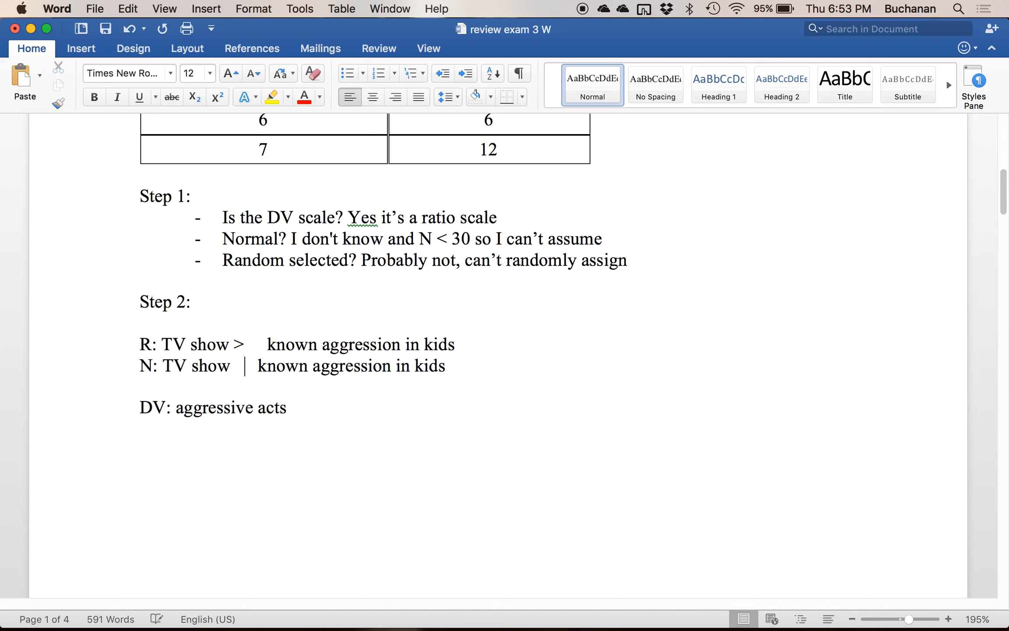
pyautogui.write('<=')
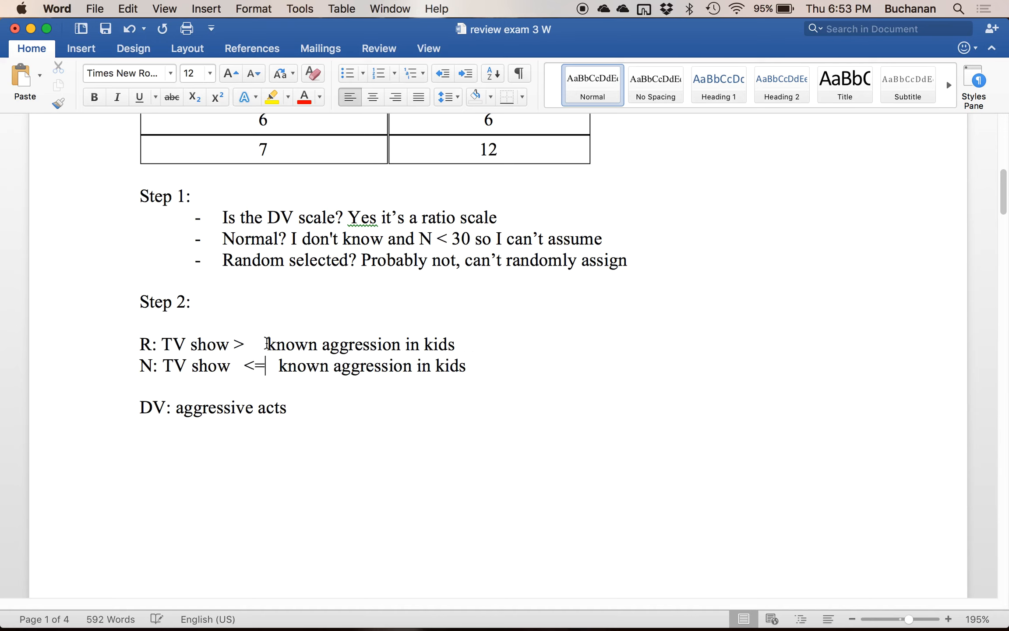
# - Add a "Step 3:" heading below the DV line, with M, SD (S), SE (Sm) and N listed on separate lines
pyautogui.click(341, 422)
pyautogui.press('Return')
pyautogui.write('Step')
pyautogui.write(' 3: ')
pyautogui.write('M')
pyautogui.press('Return')
pyautogui.write('S')
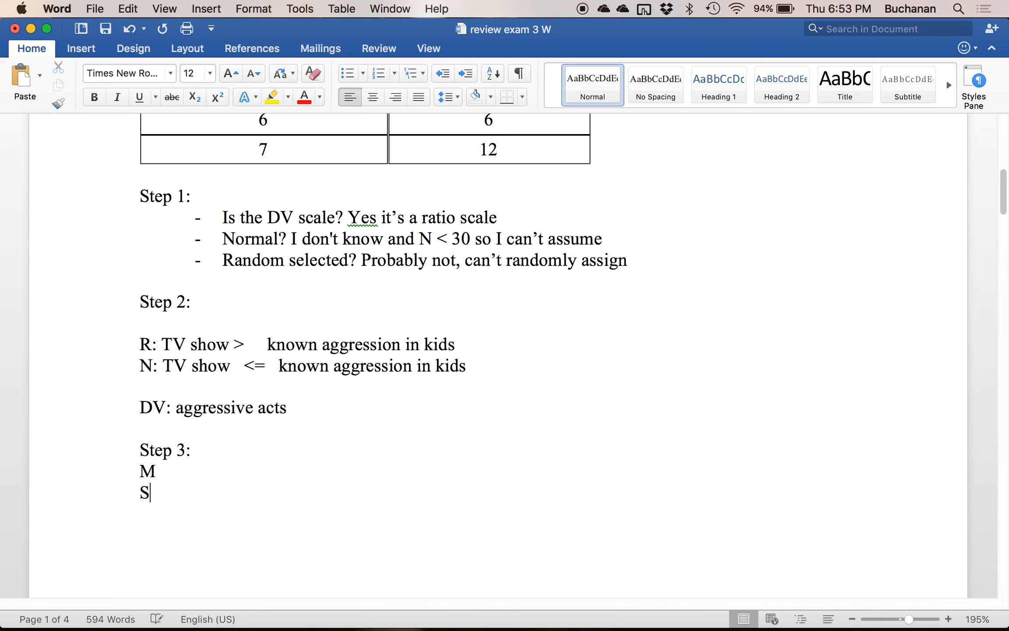
pyautogui.write('D')
pyautogui.press('Return')
pyautogui.write('SE (SM')
pyautogui.press('BackSpace')
pyautogui.write('m)')
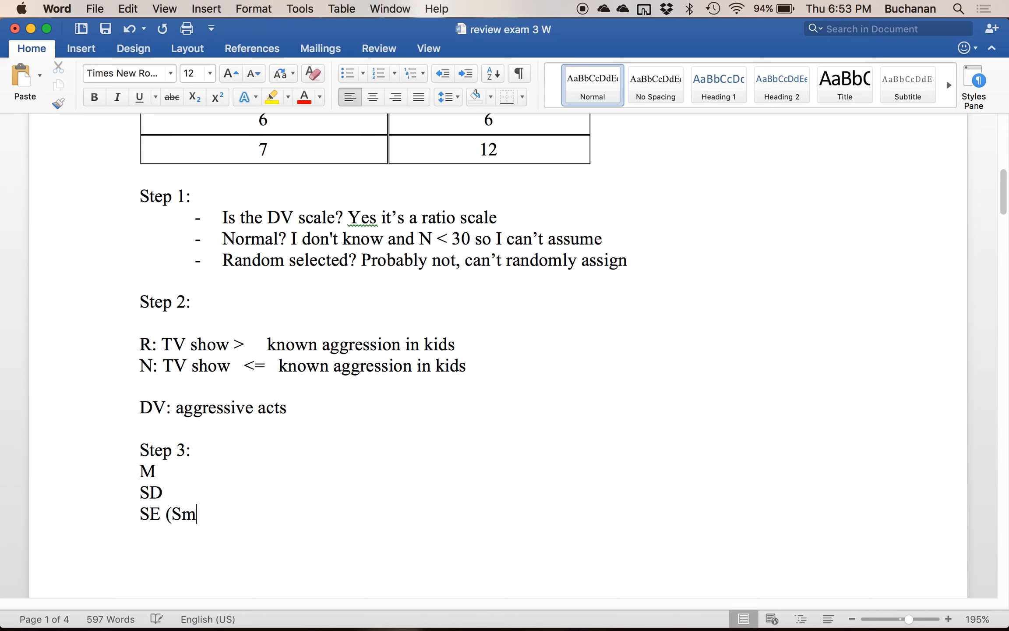
pyautogui.write(' (S)')
pyautogui.press('Return')
pyautogui.write('N')
# - Enter the known population mean as "um = 6.647" beside M, and add blank lines below N
pyautogui.click(275, 473)
pyautogui.write('um =')
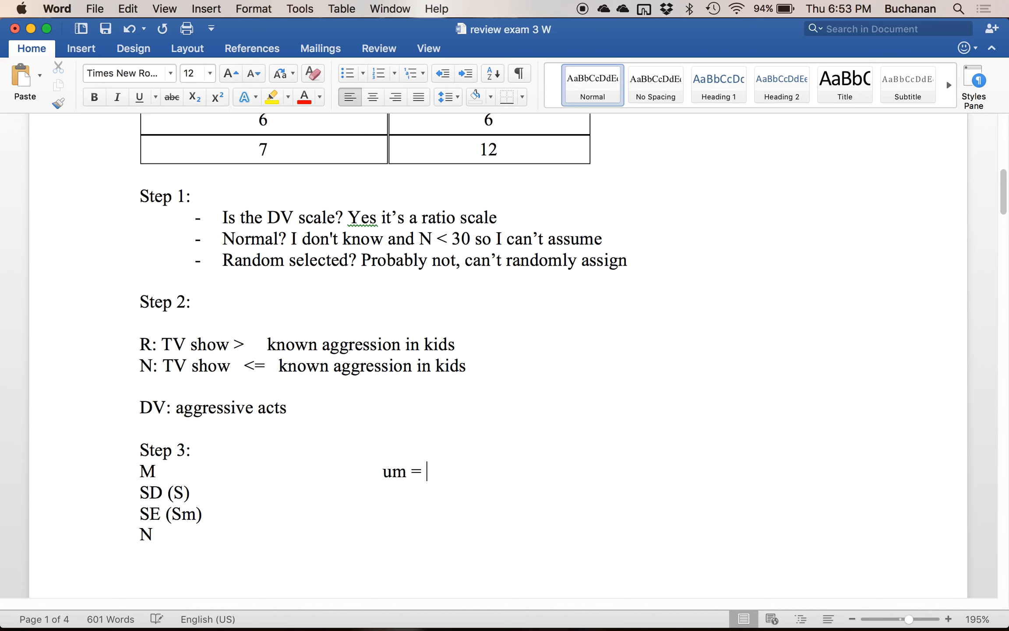
pyautogui.scroll(10, 504, 350)
pyautogui.scroll(-10, 504, 351)
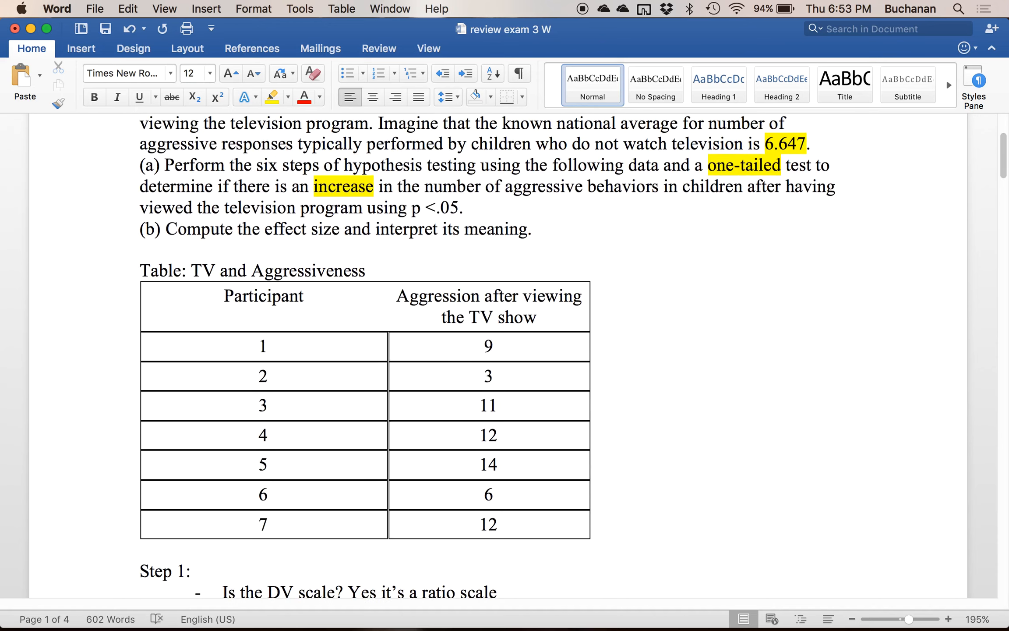
pyautogui.write('6.647')
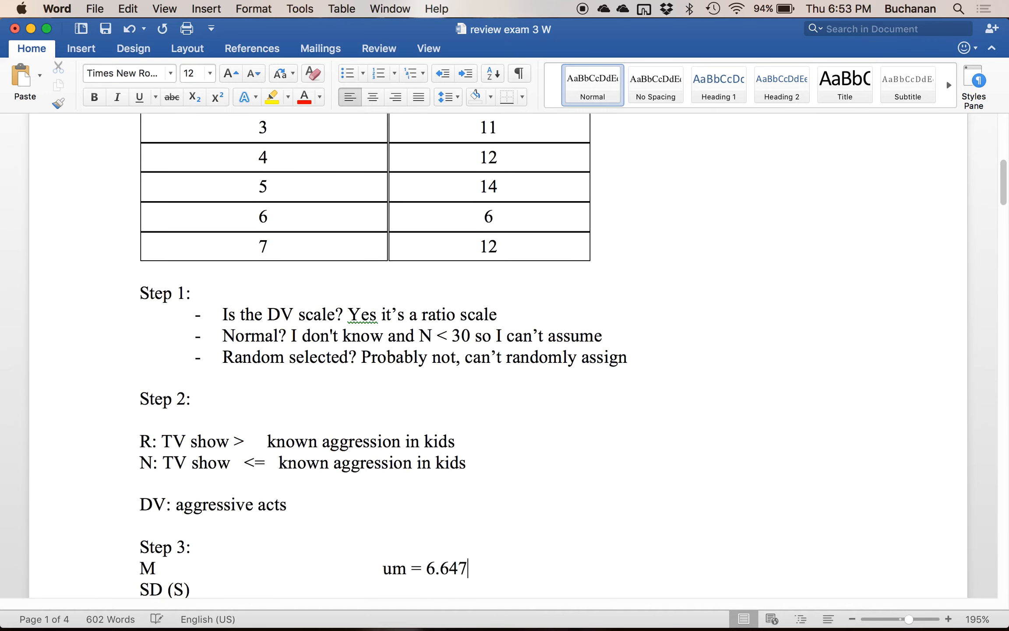
pyautogui.scroll(-5, 504, 351)
pyautogui.click(180, 444)
pyautogui.press('Return')
pyautogui.press('Return')
# - Switch to RStudio and start the review exam 3.R script with the comment "##single sample t"
pyautogui.hotkey('ctrl', 'Up')
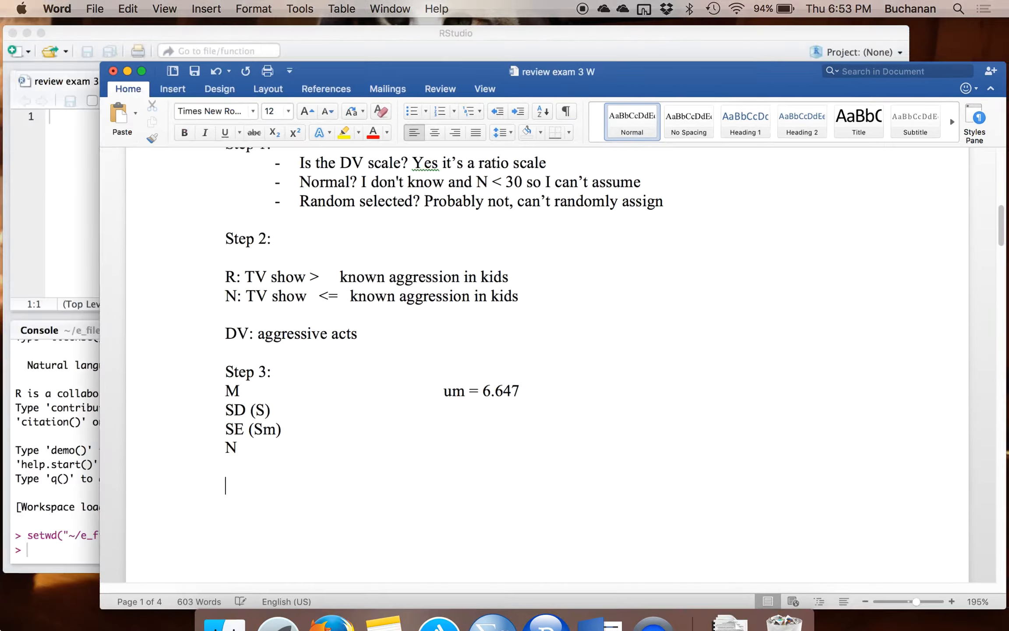
pyautogui.click(312, 230)
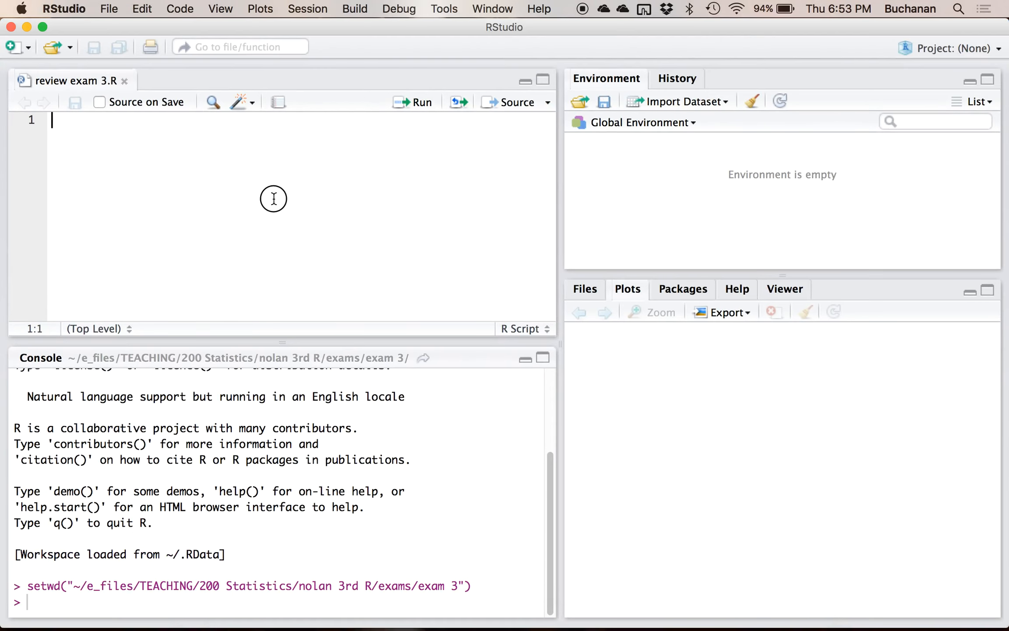
pyautogui.write('##s')
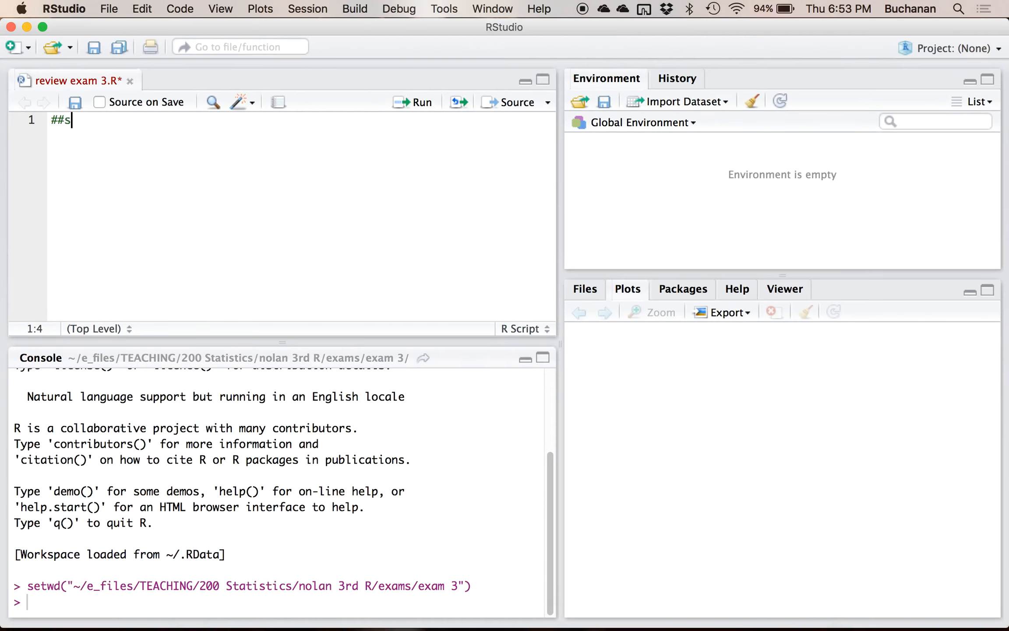
pyautogui.write('ingle sampel t')
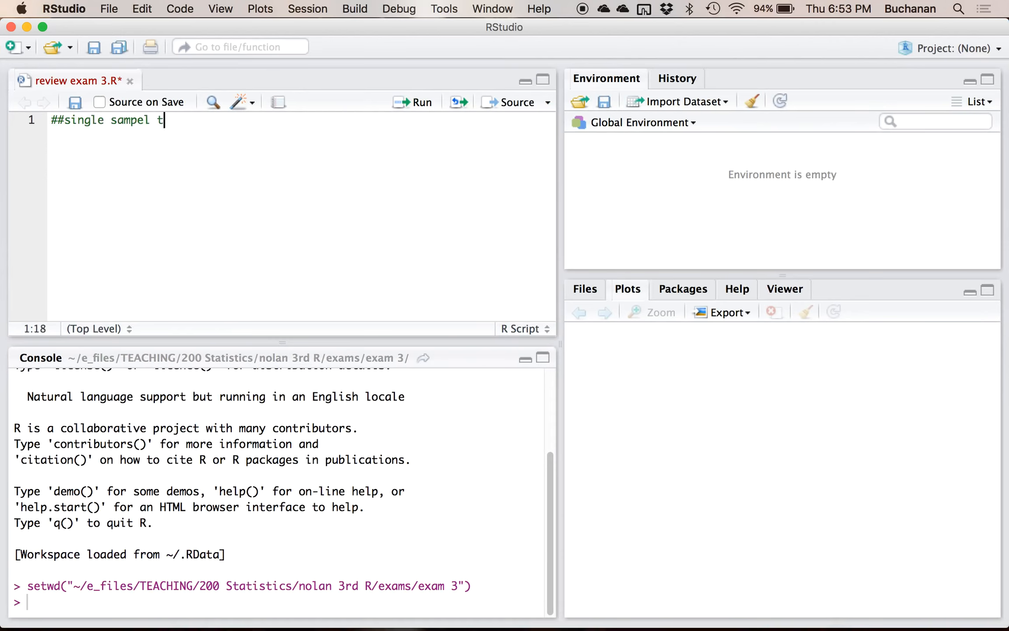
pyautogui.press('BackSpace')
pyautogui.press('BackSpace')
pyautogui.press('BackSpace')
pyautogui.press('BackSpace')
pyautogui.press('BackSpace')
pyautogui.write('ple t')
# - Import the file review exam 3 1.csv as the dataset review.exam.3.1, with a heading row and whitespace separator
pyautogui.click(700, 104)
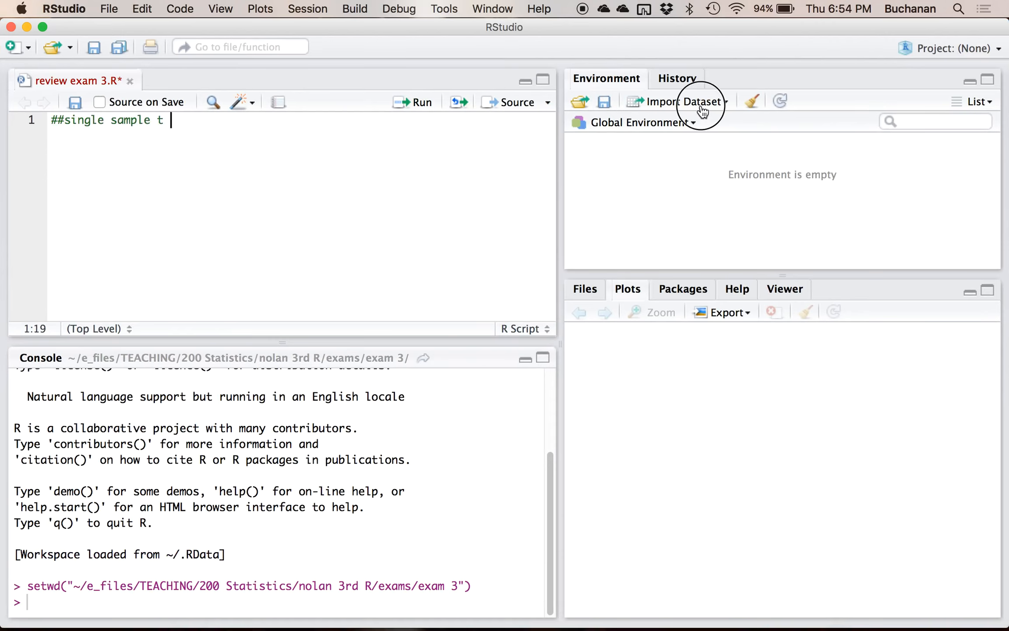
pyautogui.click(692, 128)
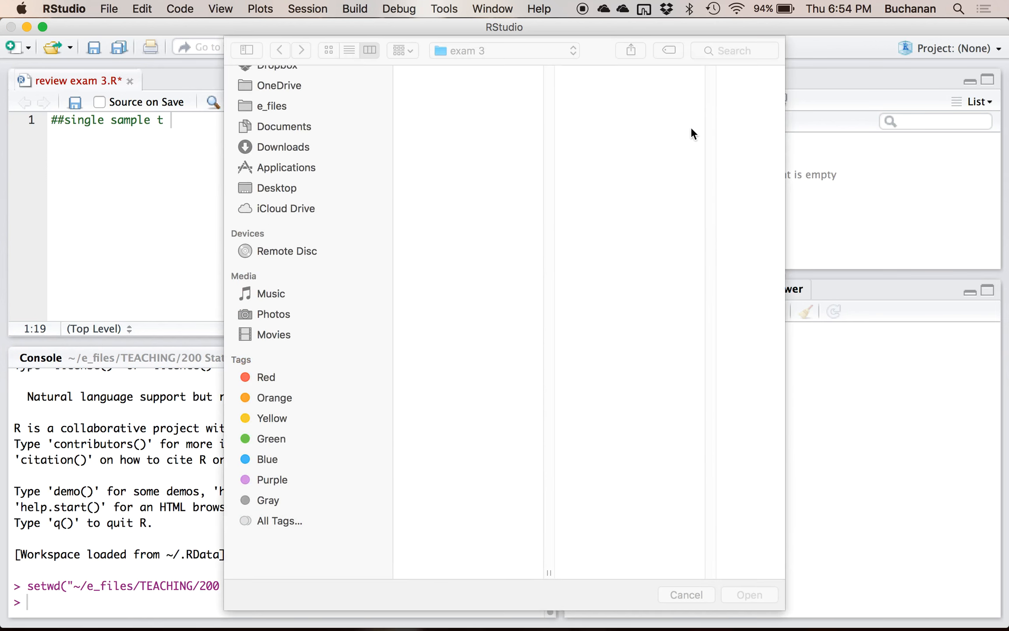
pyautogui.doubleClick(465, 147)
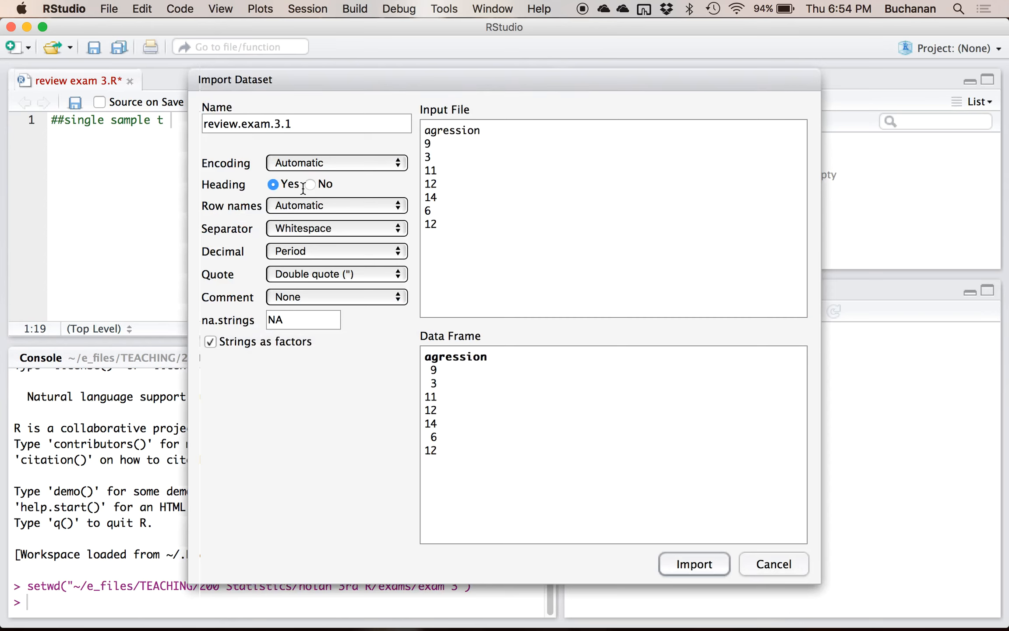
pyautogui.click(457, 356)
pyautogui.click(699, 568)
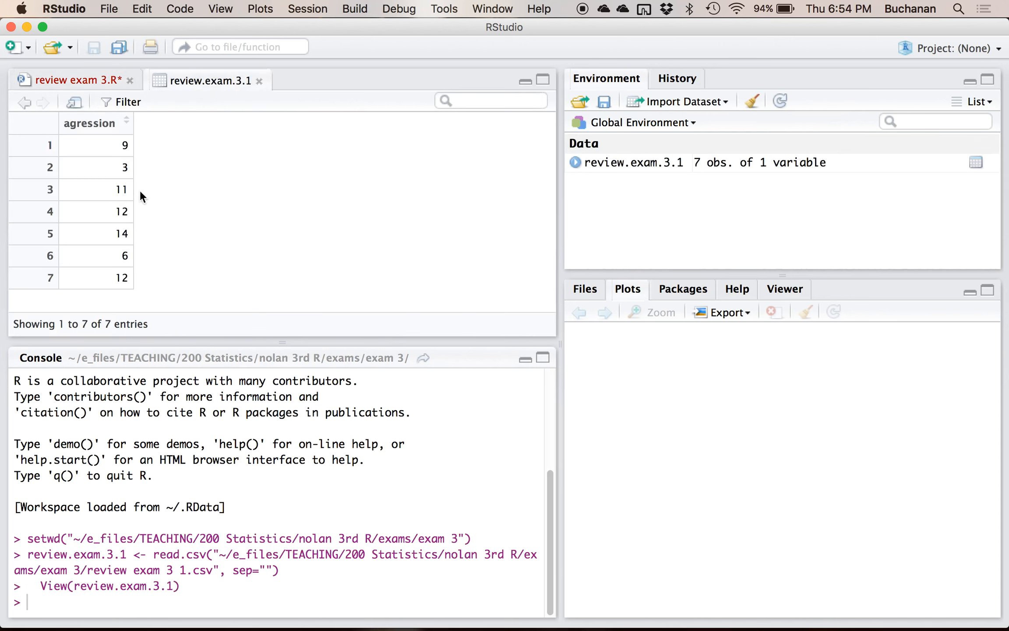
# - Close the review.exam.3.1 data view, add a new line to the script and save it
pyautogui.click(260, 81)
pyautogui.press('Return')
pyautogui.press('super+s')
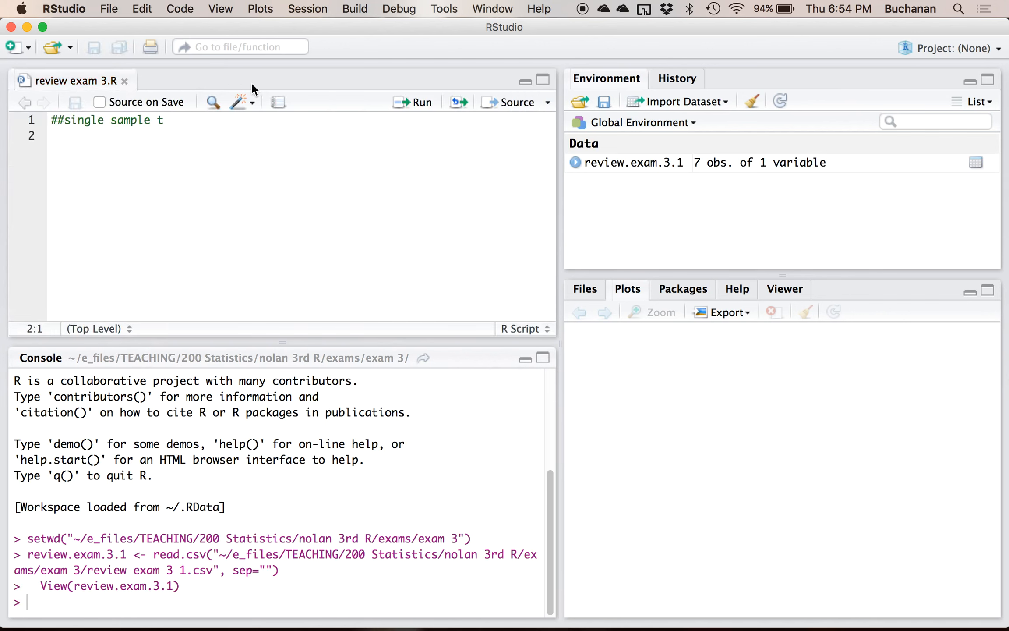
# - Add summary(review.exam.3.1) to the script, run it and highlight the Mean line in the output
pyautogui.write('summary(review.exam.3.1')
pyautogui.press('super+Return')
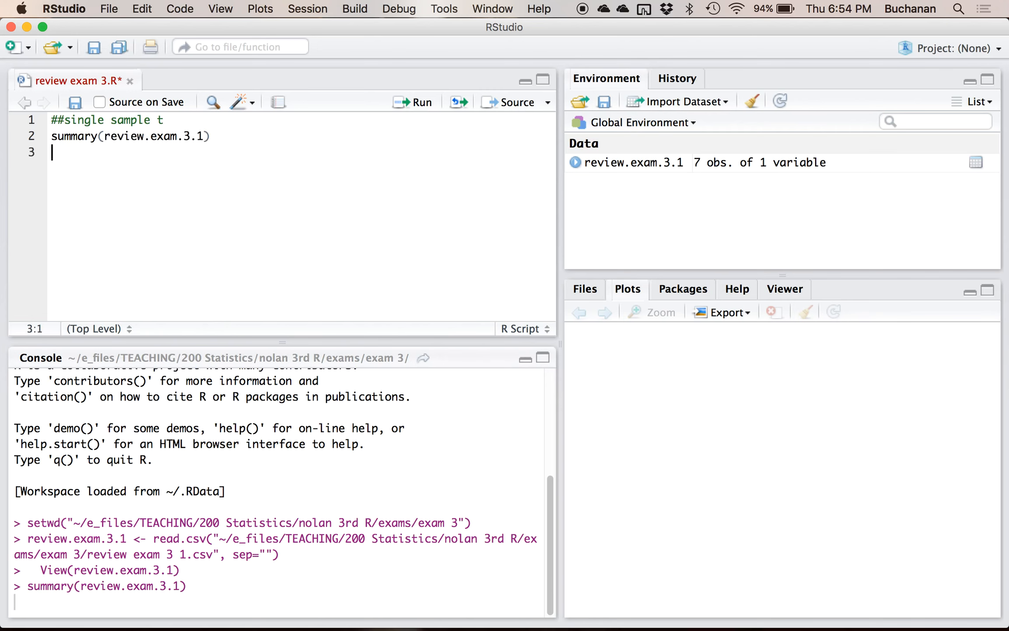
pyautogui.moveTo(20, 554); pyautogui.dragTo(135, 554)
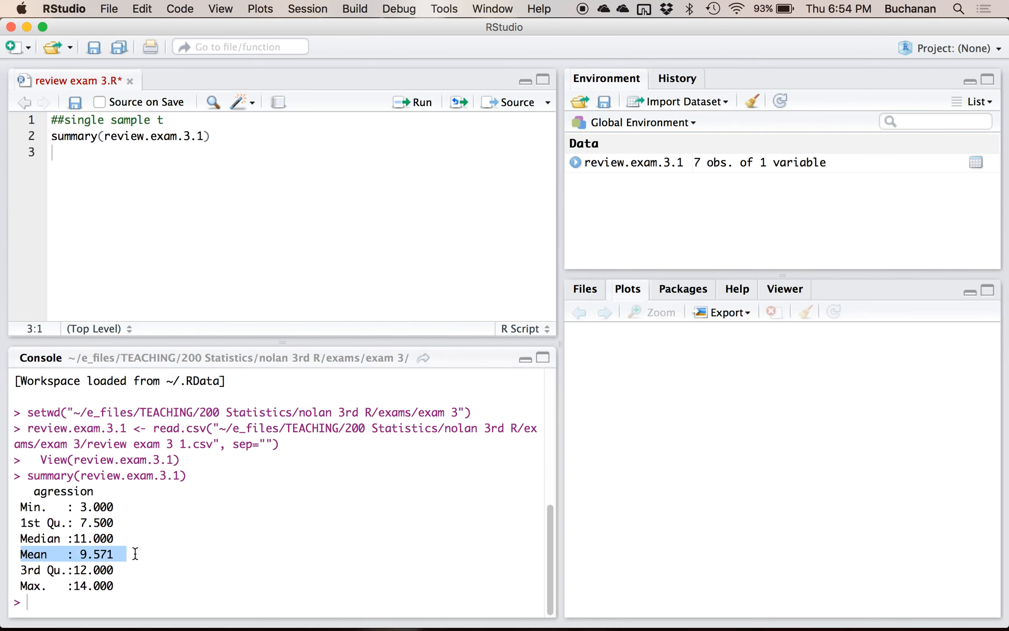
# - Switch to the Word document and enter 9.571 after M under Step 3
pyautogui.hotkey('ctrl', 'Up')
pyautogui.click(331, 218)
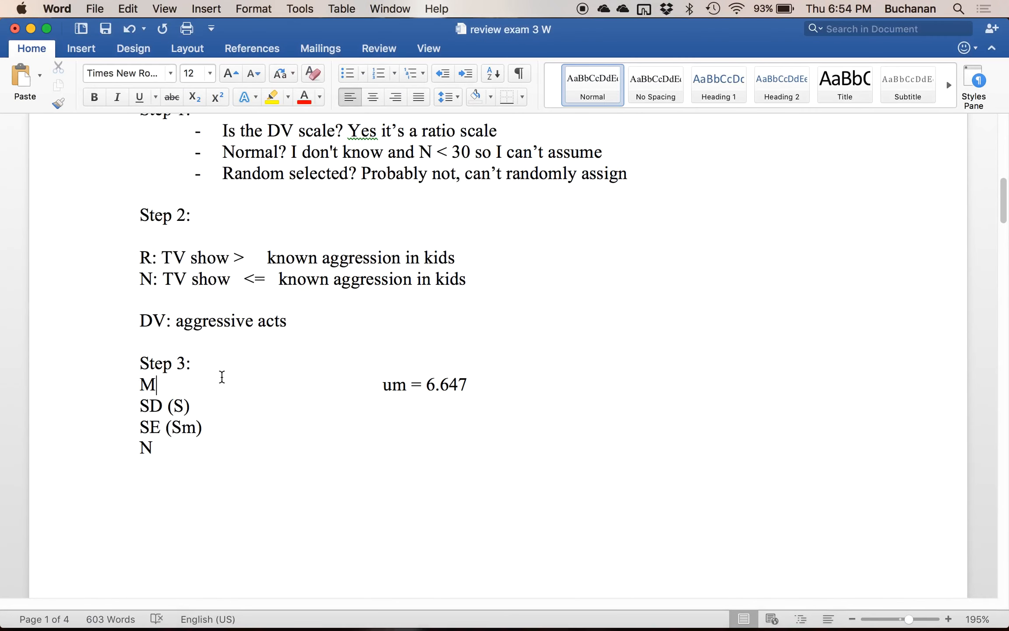
pyautogui.click(206, 382)
pyautogui.write('j9')
pyautogui.press('BackSpace')
pyautogui.press('BackSpace')
pyautogui.write('8')
pyautogui.press('BackSpace')
pyautogui.write('9.571')
# - Switch to RStudio, add sd(review.exam.3.1$agression) on line 3 of the script and run it
pyautogui.hotkey('ctrl', 'Up')
pyautogui.click(180, 237)
pyautogui.write('sd')
pyautogui.press('BackSpace')
pyautogui.press('BackSpace')
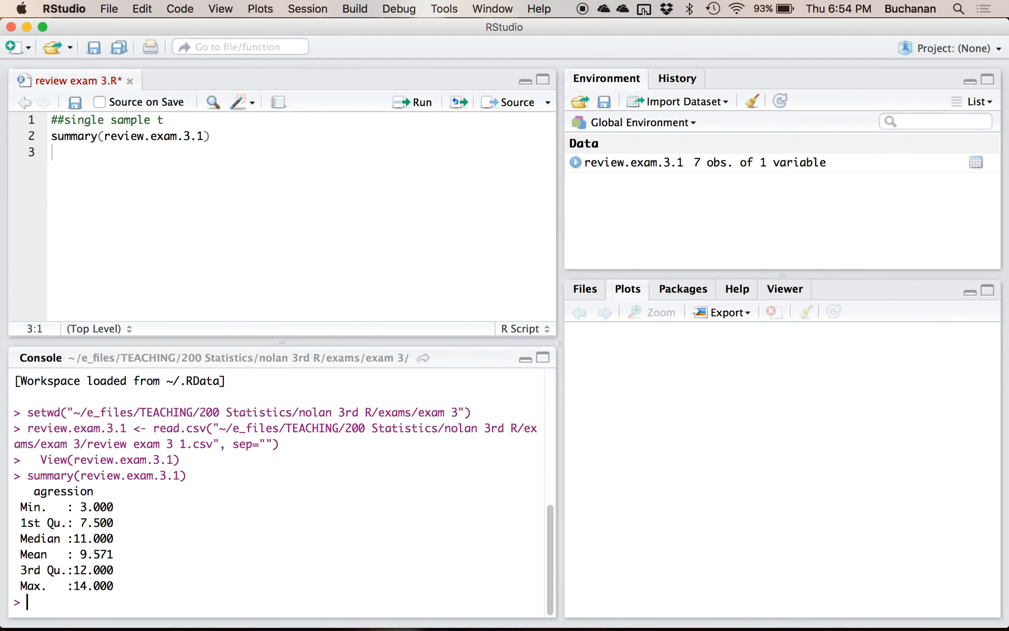
pyautogui.click(146, 168)
pyautogui.write('sd(revie')
pyautogui.press('Tab')
pyautogui.write('$a')
pyautogui.press('Tab')
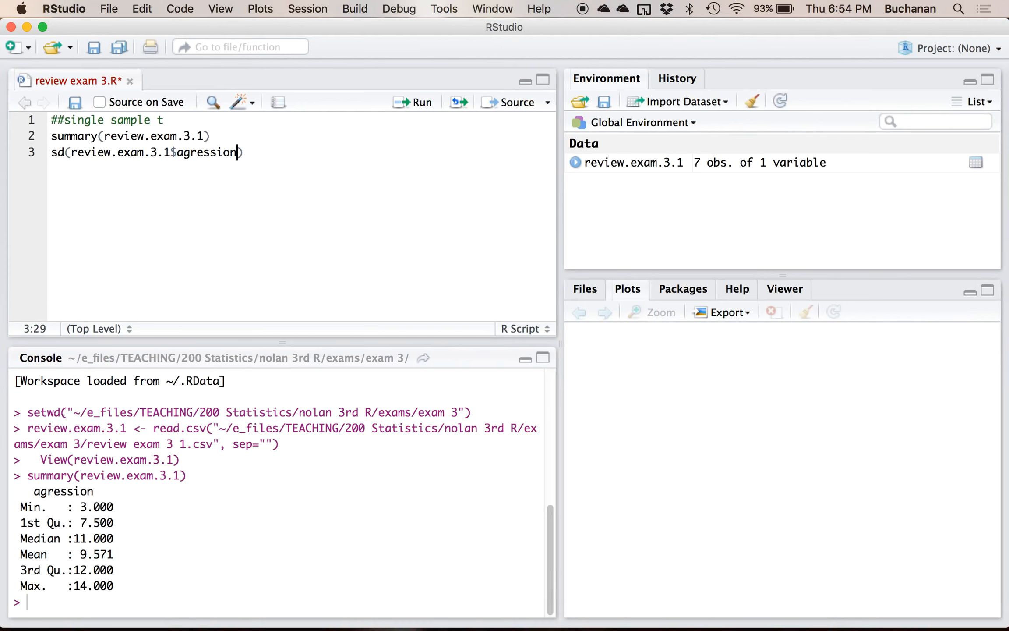
pyautogui.press('super+Return')
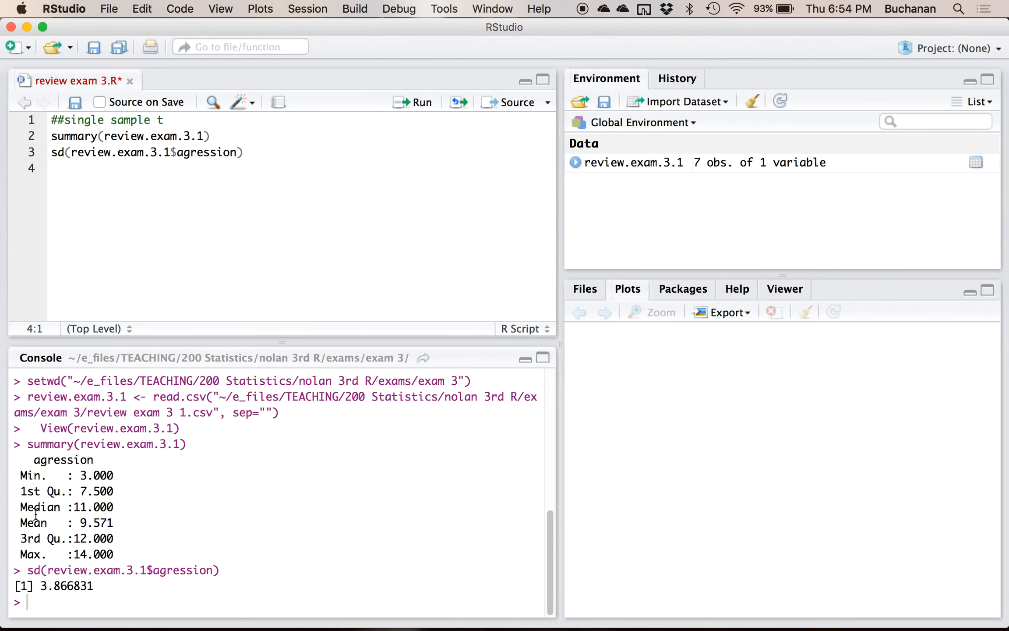
# - Switch to the Word document, enter 3.87 after SD (S) and place the cursor after SE (Sm)
pyautogui.hotkey('ctrl', 'Up')
pyautogui.click(169, 293)
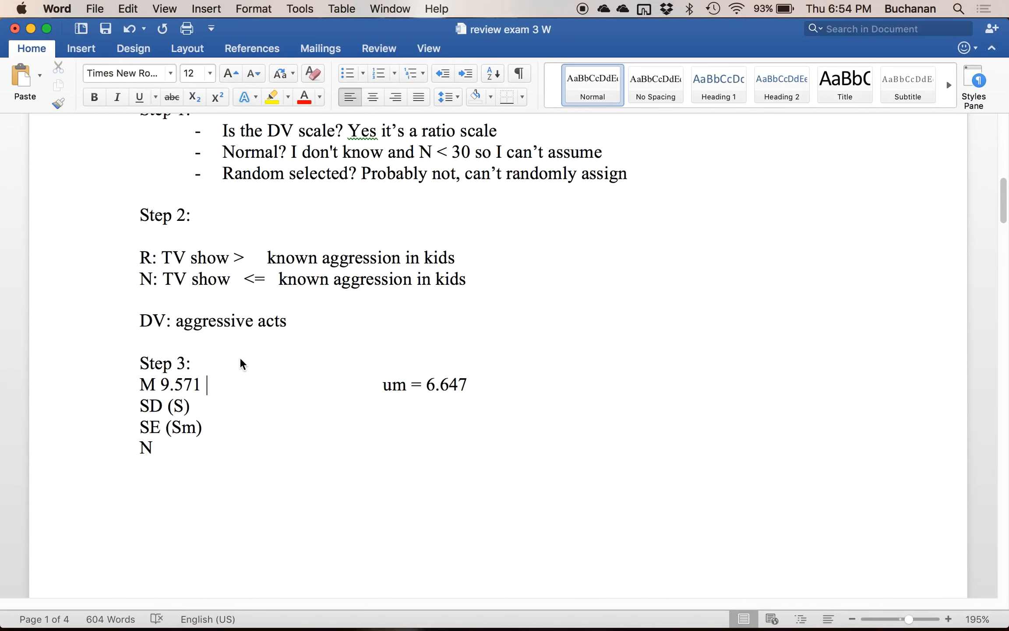
pyautogui.click(212, 410)
pyautogui.write('3.87')
pyautogui.click(227, 434)
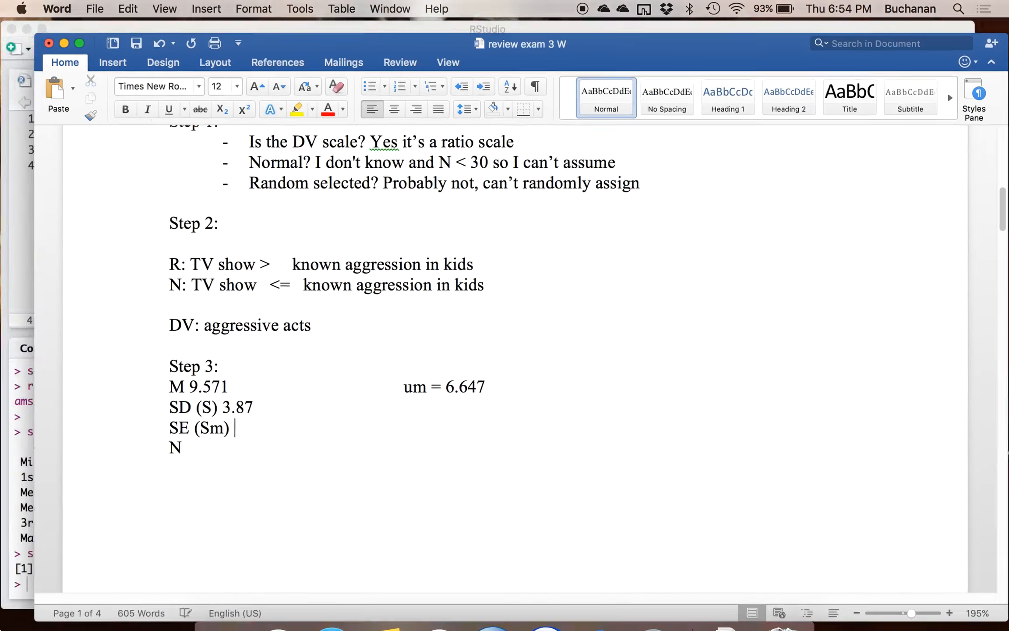
# - Switch to RStudio, add sd(review.exam.3.1$agression) / sqrt(length(review.exam.3.1$agression)) on line 5 of the script and run it
pyautogui.hotkey('ctrl', 'Up')
pyautogui.click(233, 218)
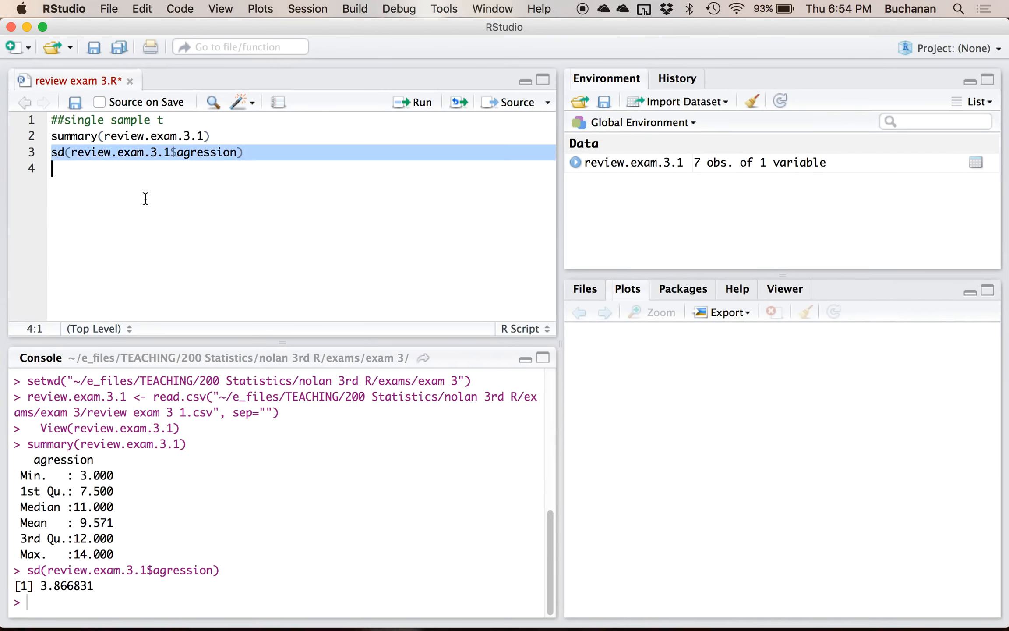
pyautogui.press('Return')
pyautogui.write('sd(review.exam.3.1$agression)')
pyautogui.press('BackSpace')
pyautogui.write('/ sqrt(ln')
pyautogui.press('BackSpace')
pyautogui.write('ength(')
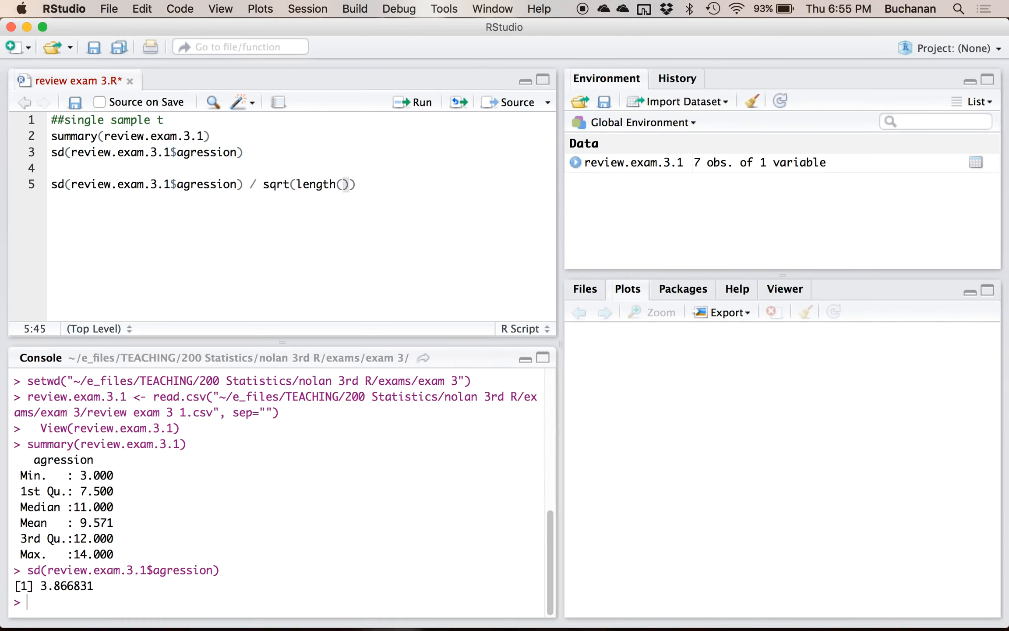
pyautogui.write('revi.')
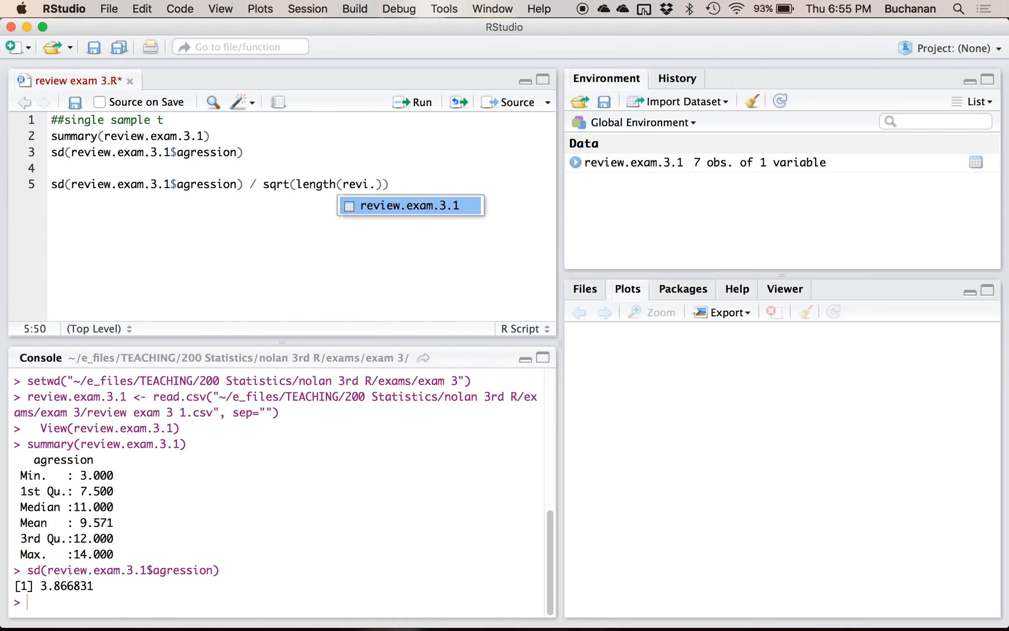
pyautogui.press('Return')
pyautogui.write('$')
pyautogui.press('Return')
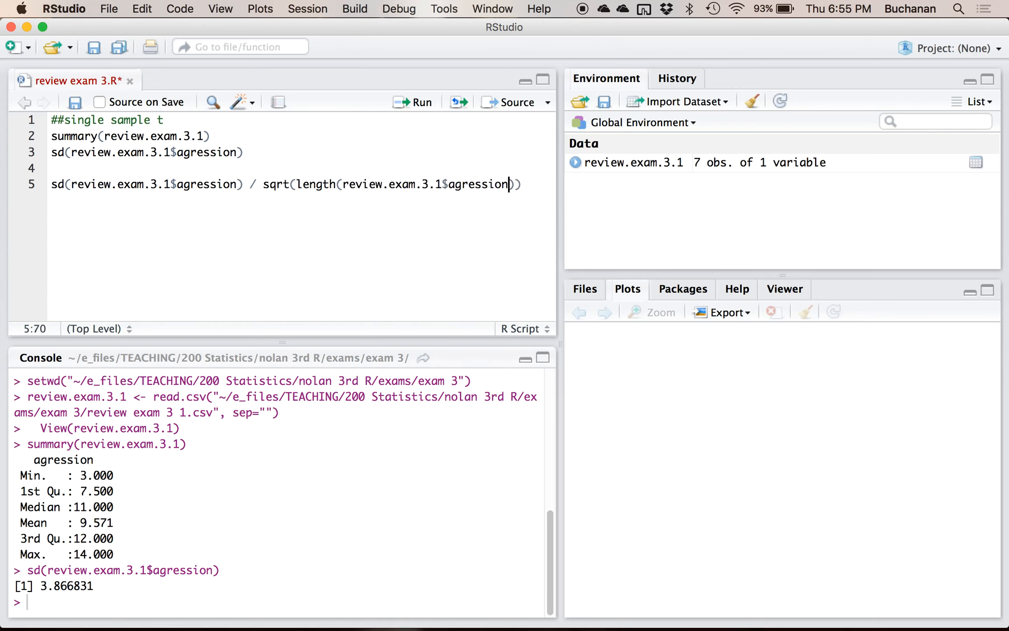
pyautogui.press('super+Return')
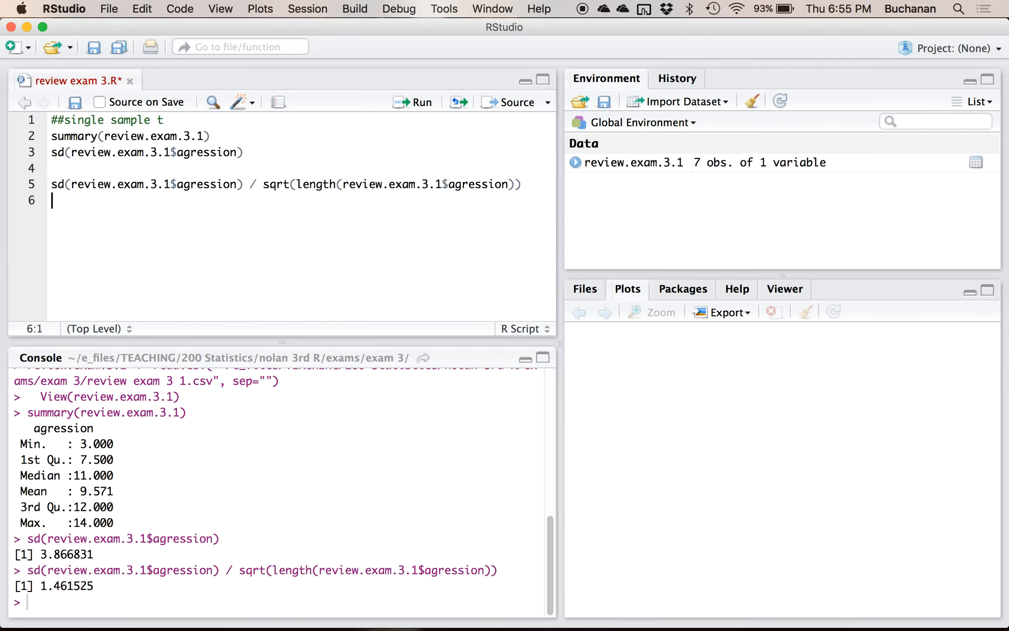
# - Switch to the Word document and enter 1.46 after SE (Sm) and 7 after N under Step 3
pyautogui.hotkey('ctrl', 'Up')
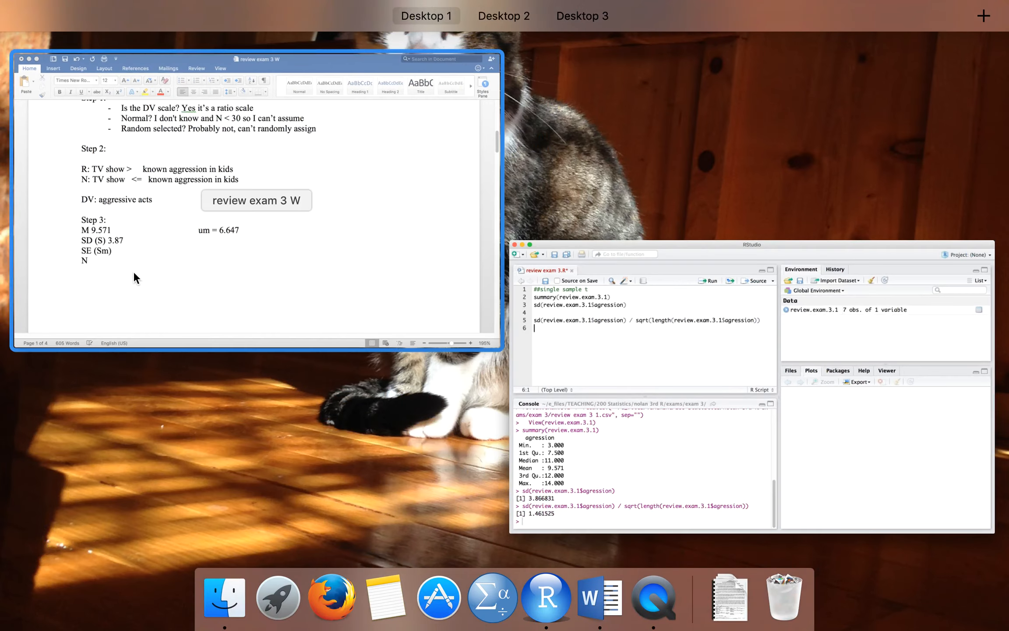
pyautogui.click(133, 278)
pyautogui.click(239, 422)
pyautogui.write('1.46')
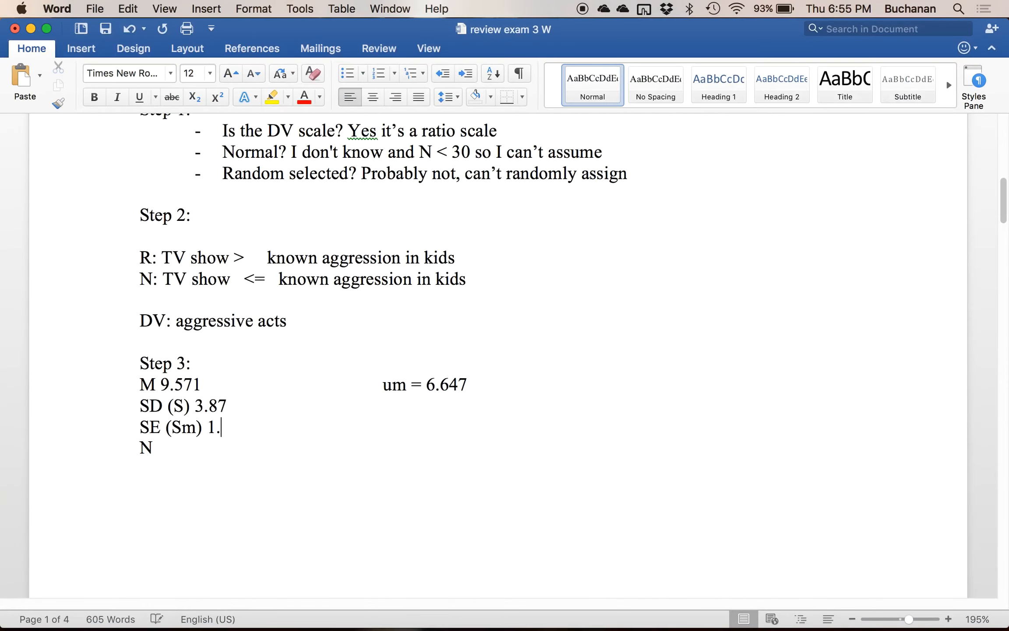
pyautogui.write('N &')
pyautogui.press('BackSpace')
pyautogui.write('7')
# - Switch to RStudio, add length(review.exam.3.1$agression) on line 6 of the script and run it
pyautogui.hotkey('ctrl', 'Up')
pyautogui.click(175, 306)
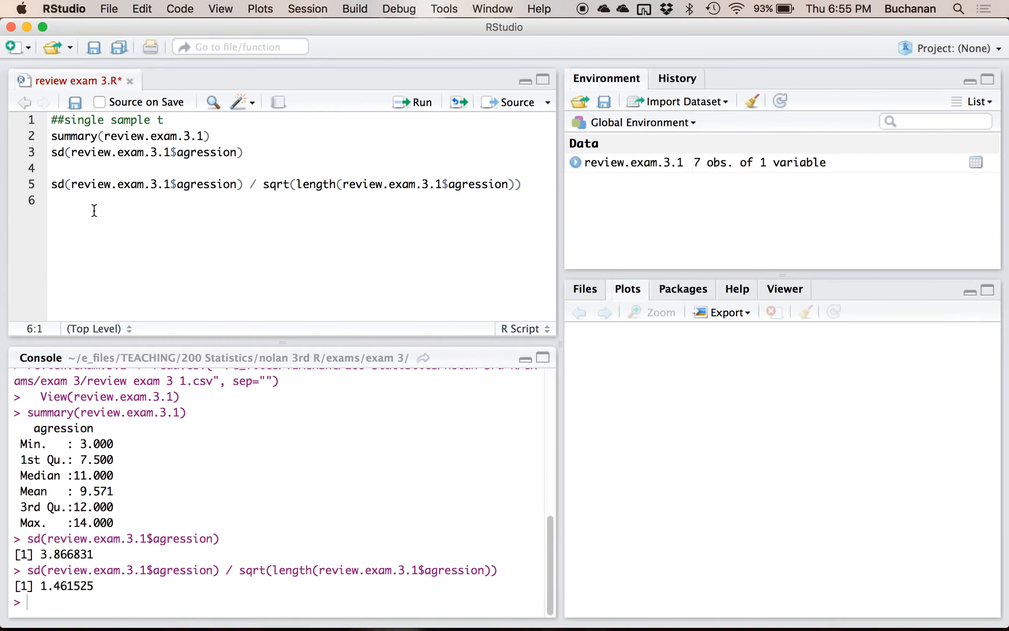
pyautogui.write('length(review.exam.3.1$')
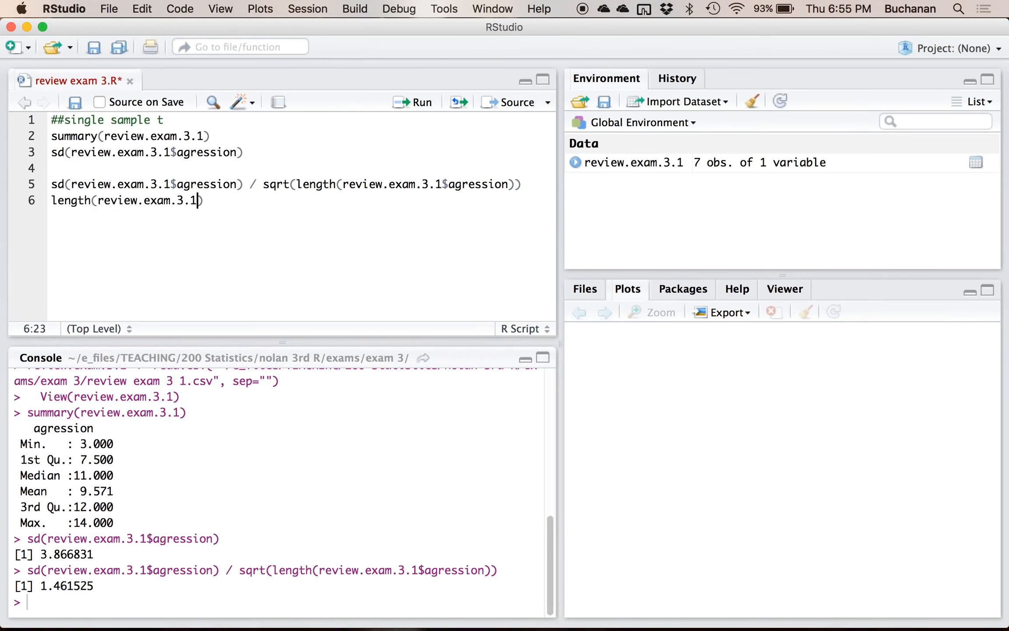
pyautogui.press('Return')
pyautogui.press('super+Return')
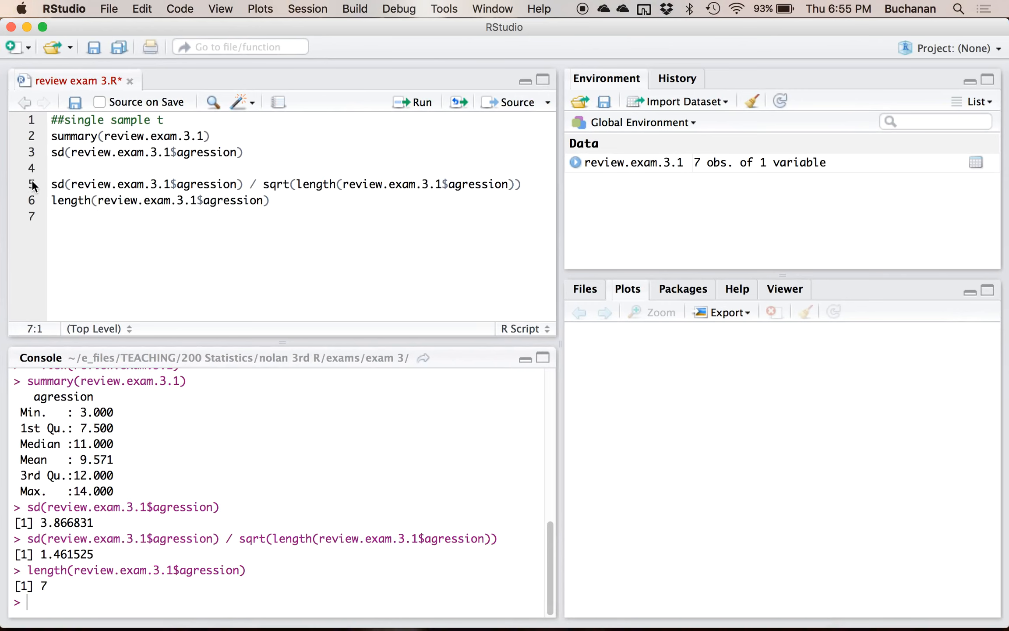
# - Remove the blank line between the two sd() lines and add two new lines after the length() call
pyautogui.click(51, 190)
pyautogui.press('BackSpace')
pyautogui.press('super+s')
pyautogui.click(283, 186)
pyautogui.press('Return')
pyautogui.press('Return')
# - Switch to the Word document and add a Step 4: heading below N, with df = 7 on the line under it
pyautogui.hotkey('ctrl', 'Up')
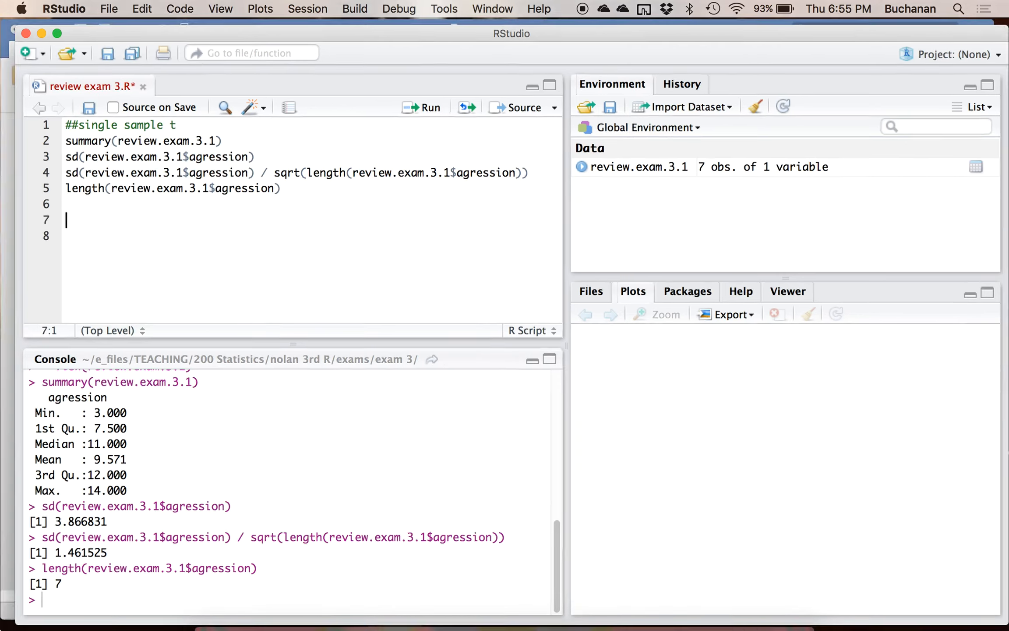
pyautogui.click(219, 318)
pyautogui.click(253, 474)
pyautogui.press('Return')
pyautogui.write('Step 4:')
pyautogui.press('Return')
pyautogui.write('Df = 7')
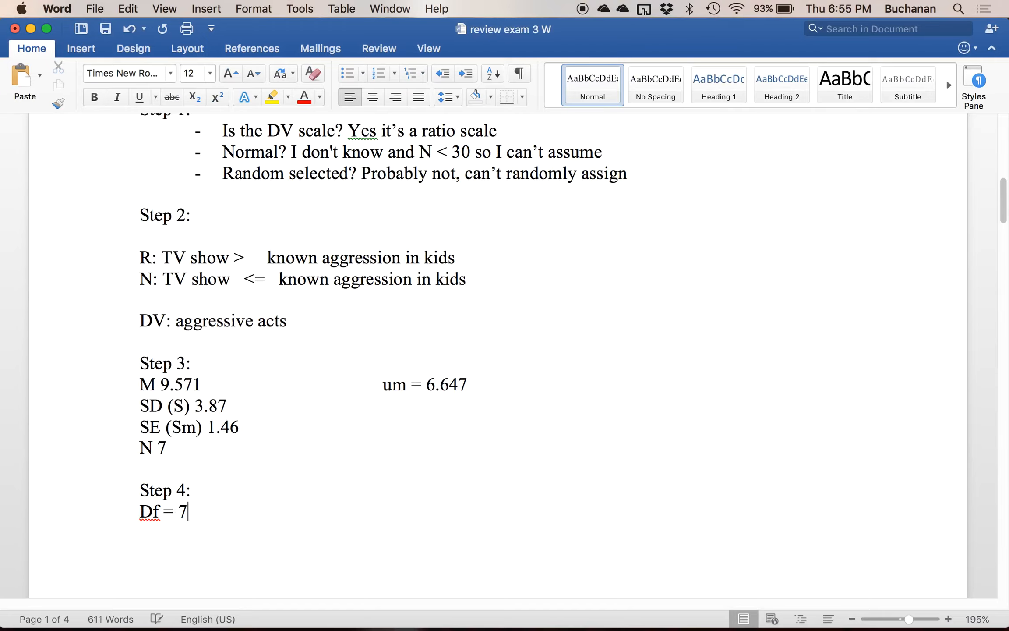
pyautogui.press('super+z')
pyautogui.press('super+z')
pyautogui.write('= 7')
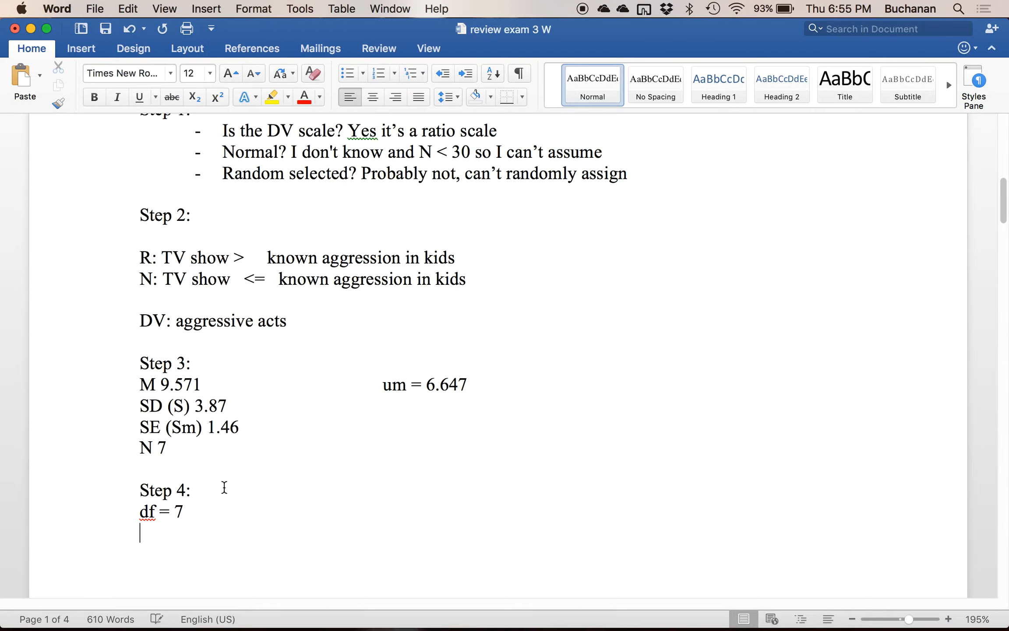
# - Switch to RStudio, remove the extra line at the end of the script and begin a qt() call on line 7
pyautogui.hotkey('ctrl', 'Up')
pyautogui.click(131, 342)
pyautogui.press('BackSpace')
pyautogui.write('qt(')
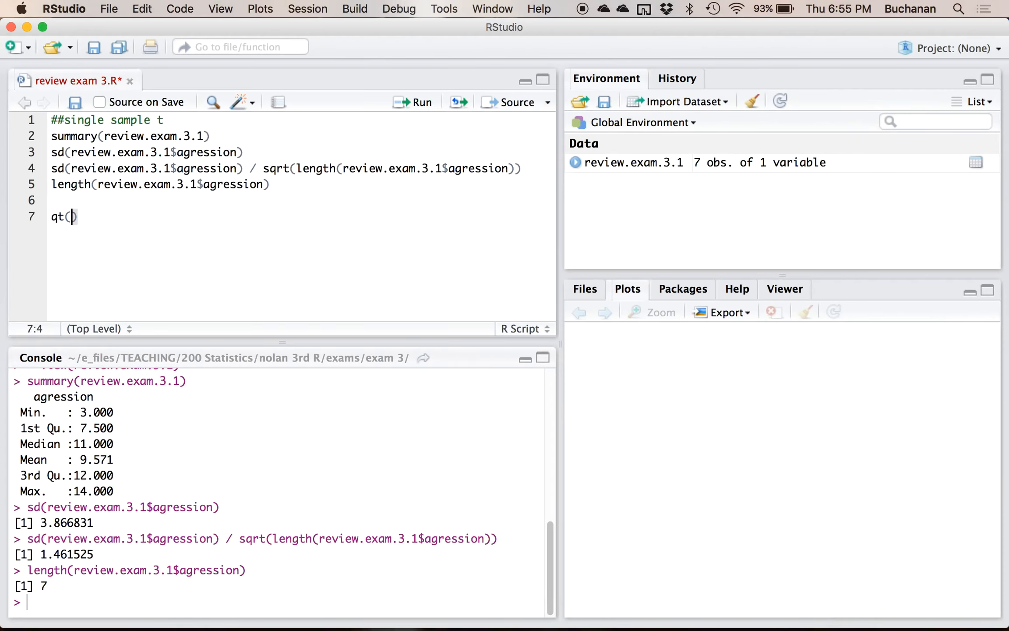
# - Check the problem statement in Word for the test direction and significance level, and enter .05 and 6 in the qt() call in RStudio
pyautogui.hotkey('ctrl', 'Up')
pyautogui.click(275, 235)
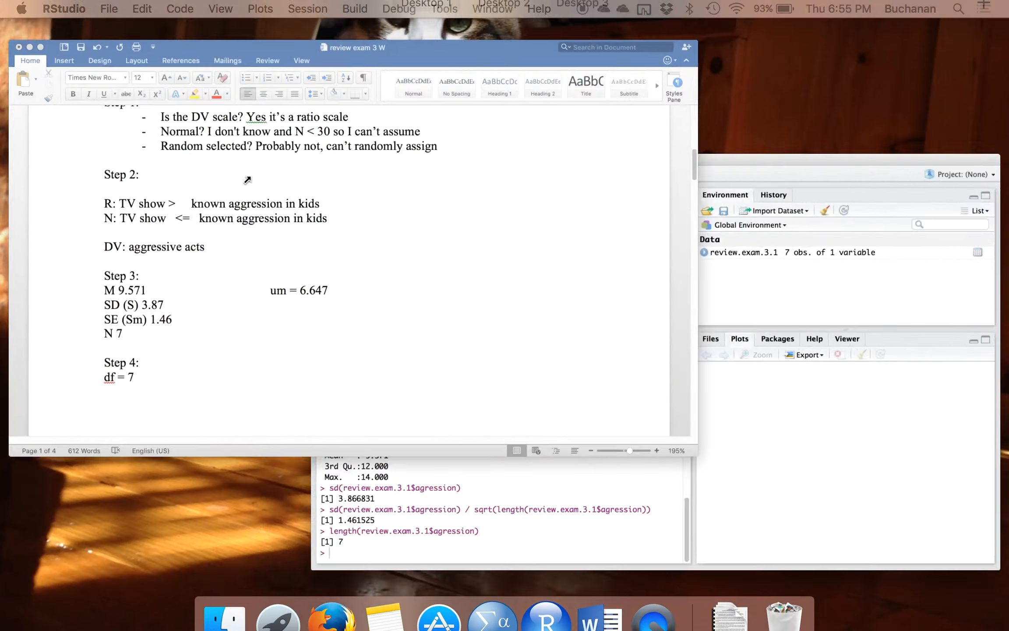
pyautogui.scroll(10, 416, 288)
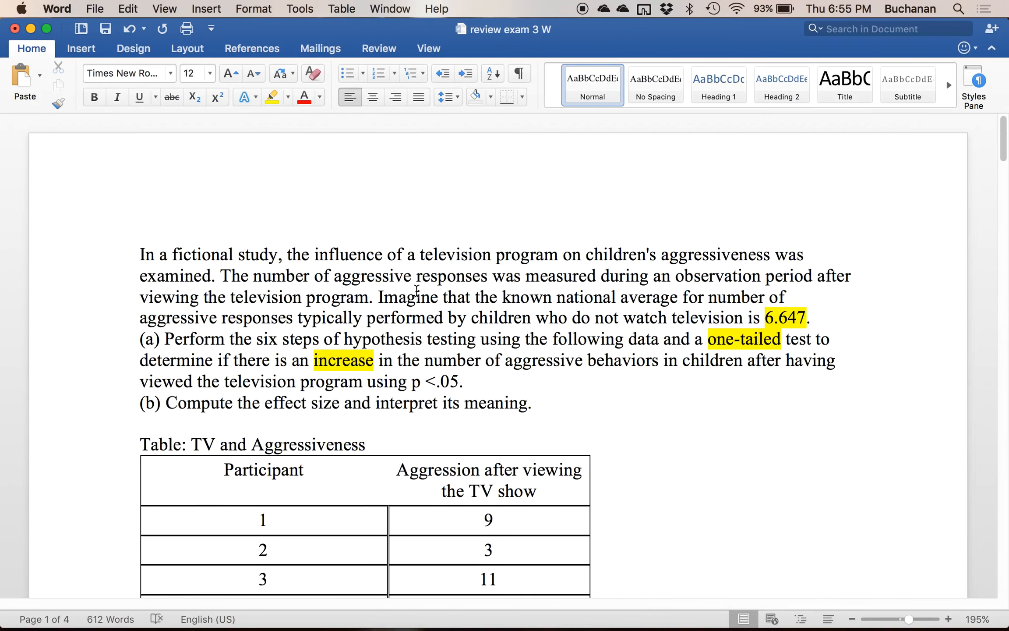
pyautogui.hotkey('ctrl', 'Up')
pyautogui.click(198, 233)
pyautogui.write('.05, ')
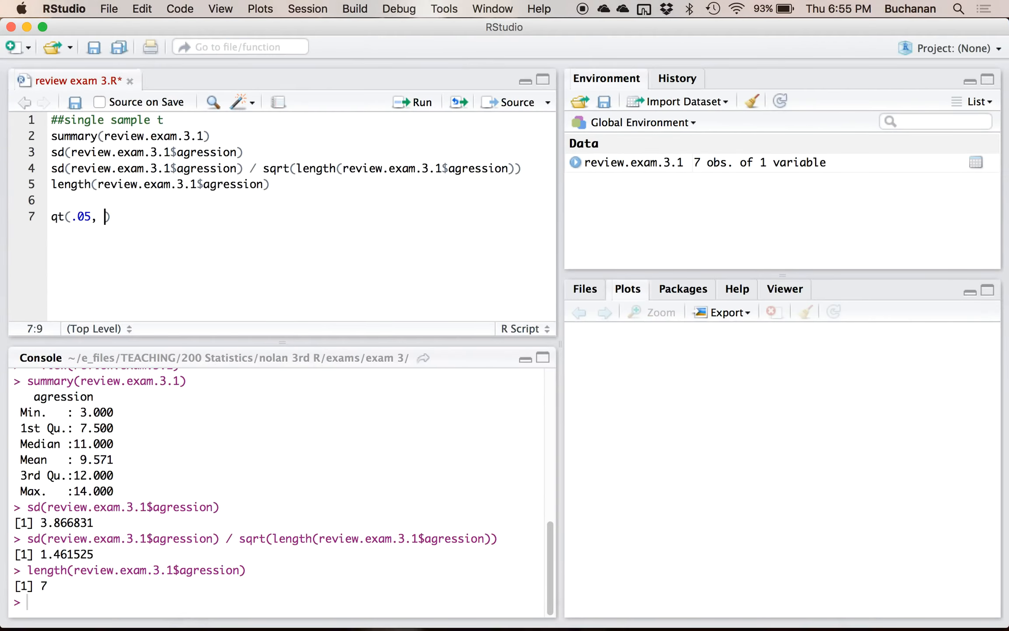
pyautogui.write('6')
# - Switch to the Word document and change df under Step 4 to 6
pyautogui.hotkey('ctrl', 'Up')
pyautogui.click(242, 256)
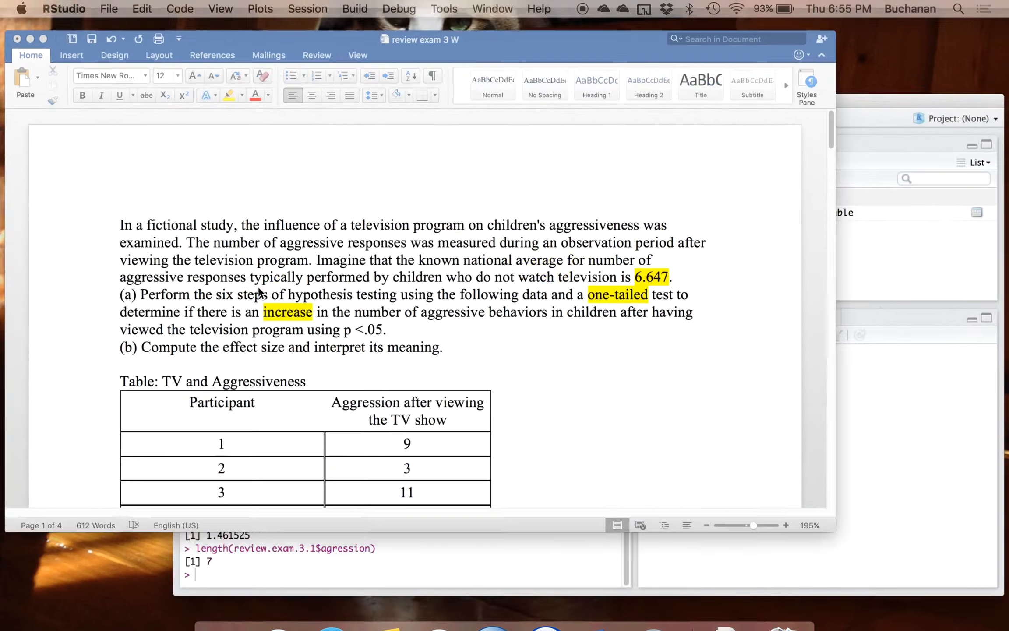
pyautogui.scroll(-10, 318, 378)
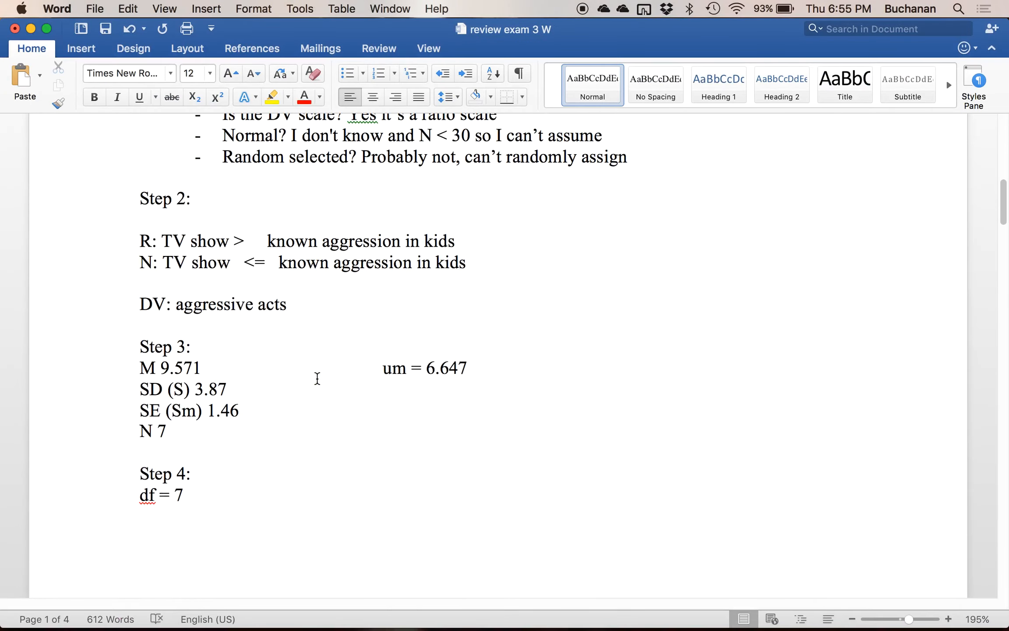
pyautogui.click(193, 417)
pyautogui.press('BackSpace')
pyautogui.write('6')
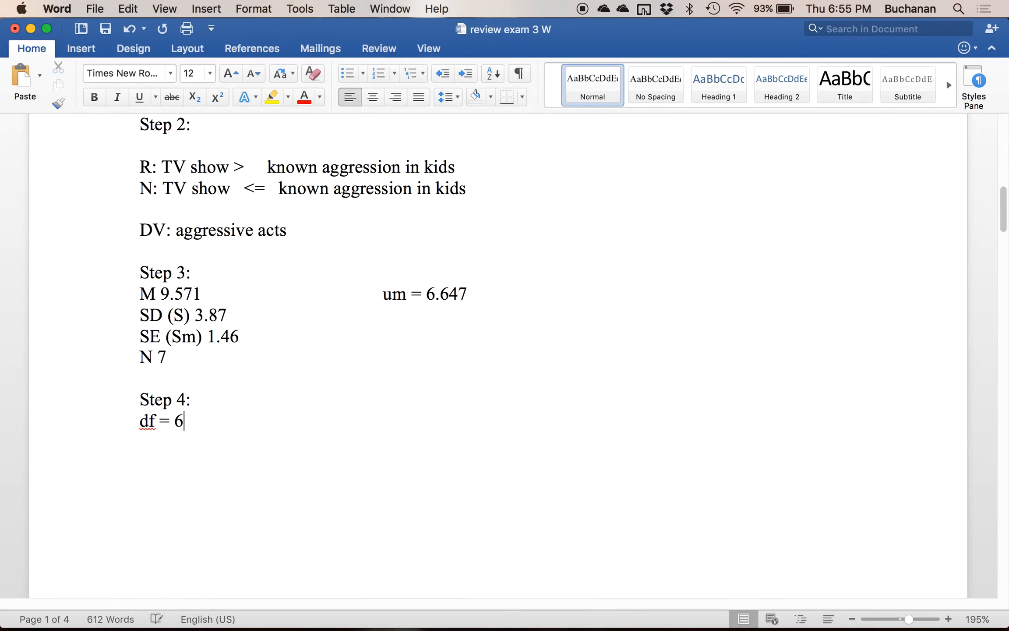
# - Switch to RStudio, complete line 7 as qt(.05, 6, lower.tail = F) and run it
pyautogui.hotkey('ctrl', 'Up')
pyautogui.write(', 6,')
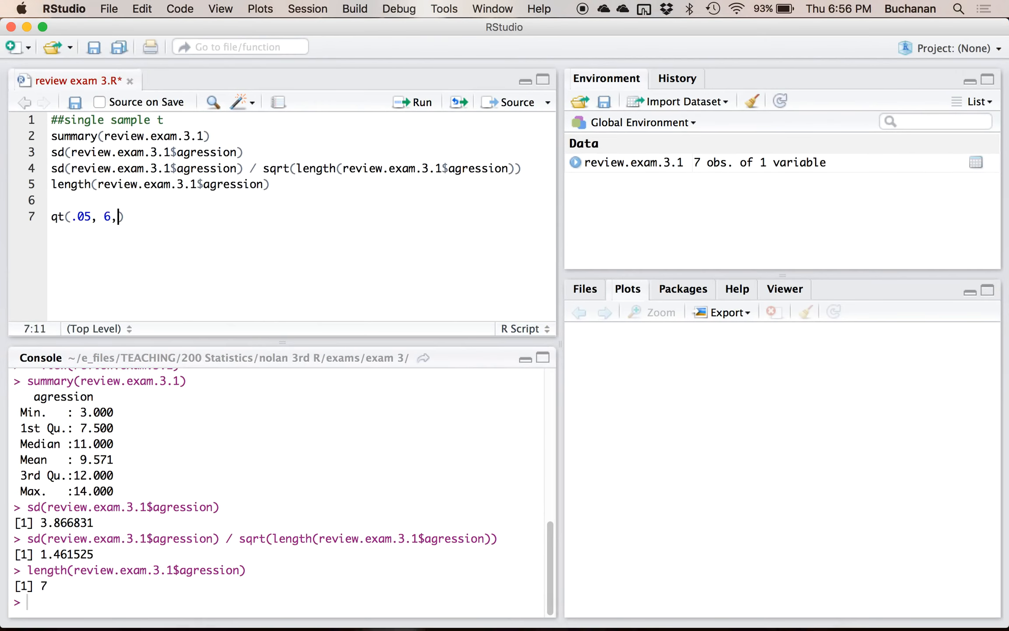
pyautogui.write('lower.tail = F')
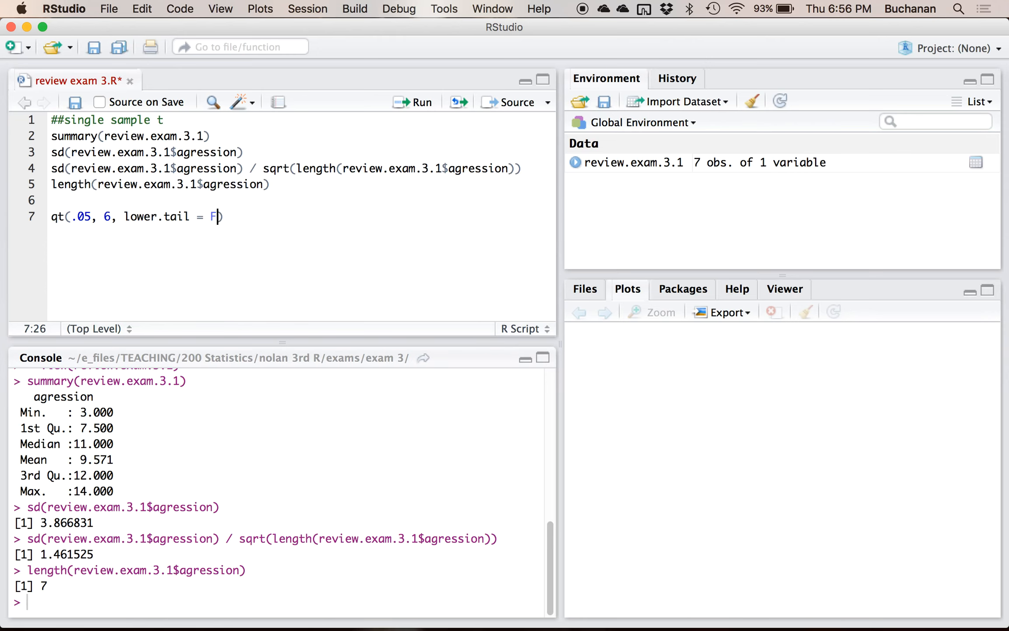
pyautogui.press('super+Return')
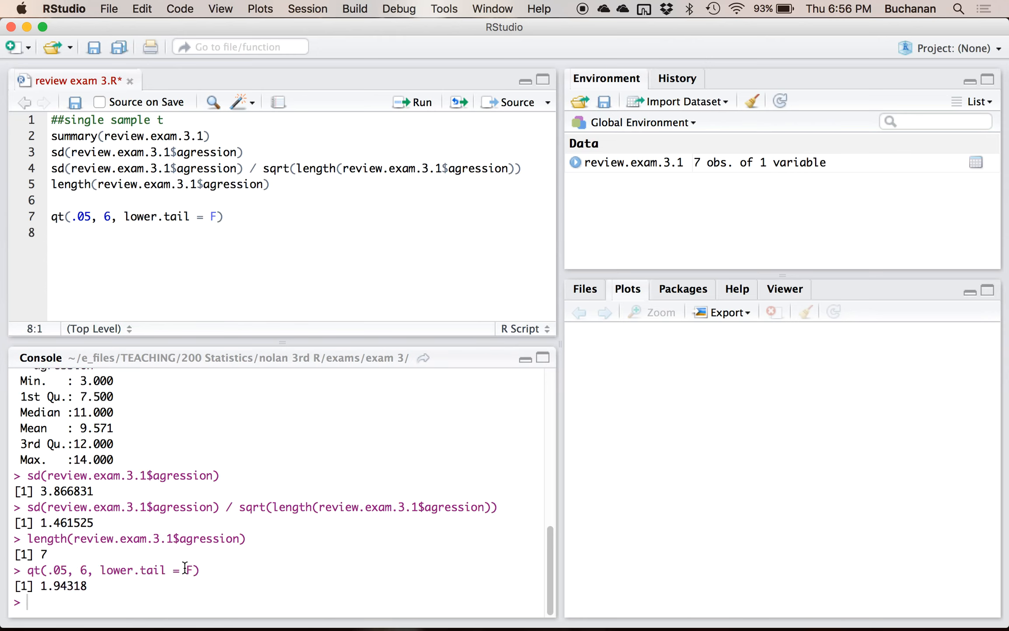
# - Switch to the Word document and enter 1.94 on a new line below df under Step 4
pyautogui.hotkey('ctrl', 'Up')
pyautogui.click(225, 320)
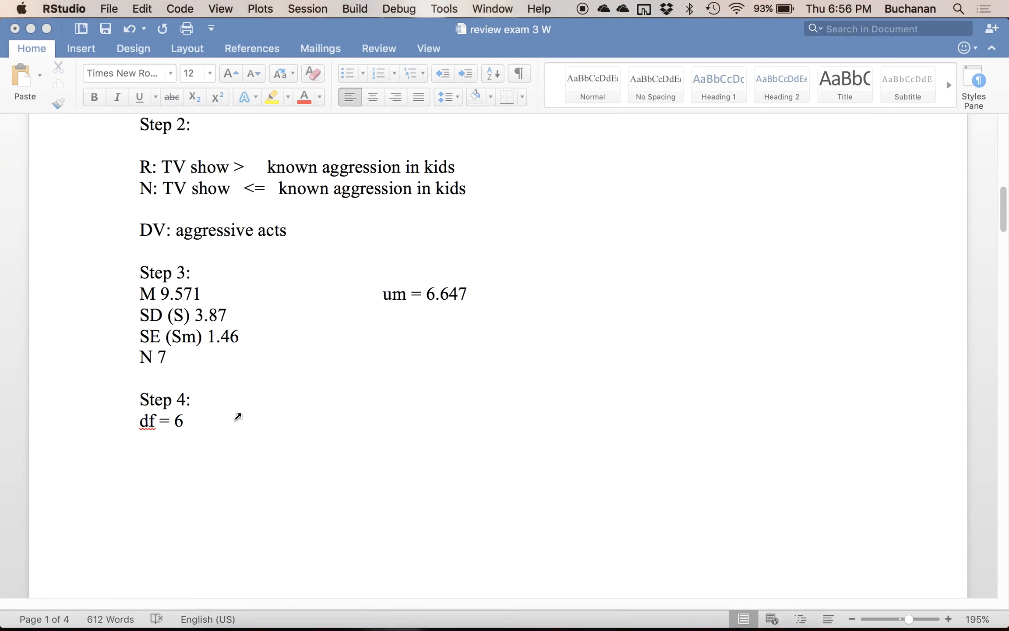
pyautogui.press('Return')
pyautogui.write('1.94')
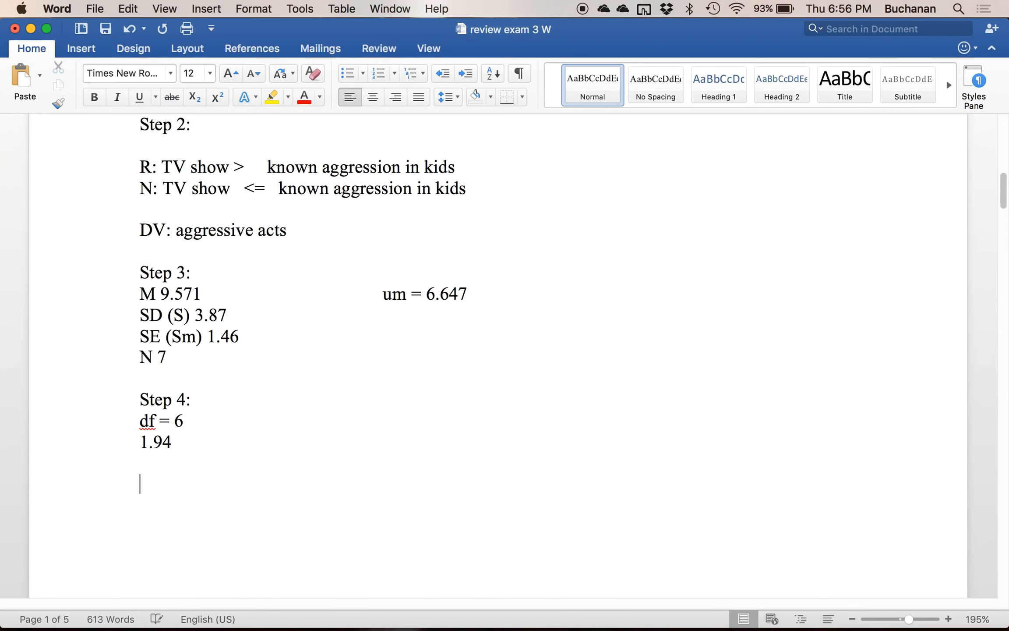
# - Add a Step 5: heading below the Step 4 section and start a new line after it
pyautogui.write('Step 4')
pyautogui.press('BackSpace')
pyautogui.write('5')
pyautogui.press('super+Return')
pyautogui.press('BackSpace')
pyautogui.write(':')
pyautogui.press('super+Return')
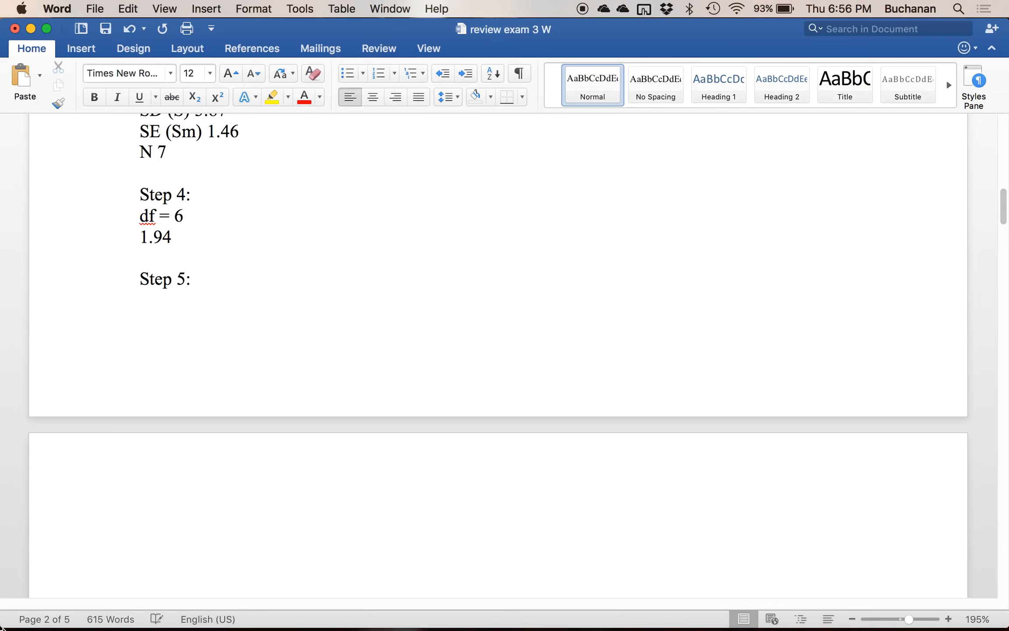
# - Switch to RStudio and start t.test(review.exam.3.1$agression, on line 8, with the argument mu = on line 9
pyautogui.moveTo(1, 628)
pyautogui.click(147, 314)
pyautogui.write('t.test(')
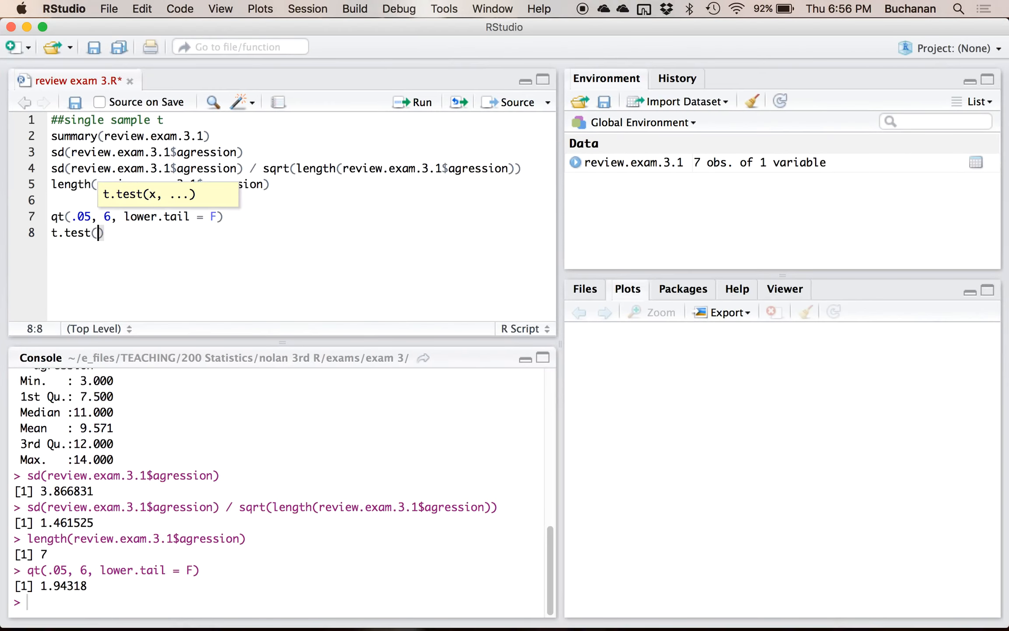
pyautogui.write('review')
pyautogui.press('Tab')
pyautogui.write('$')
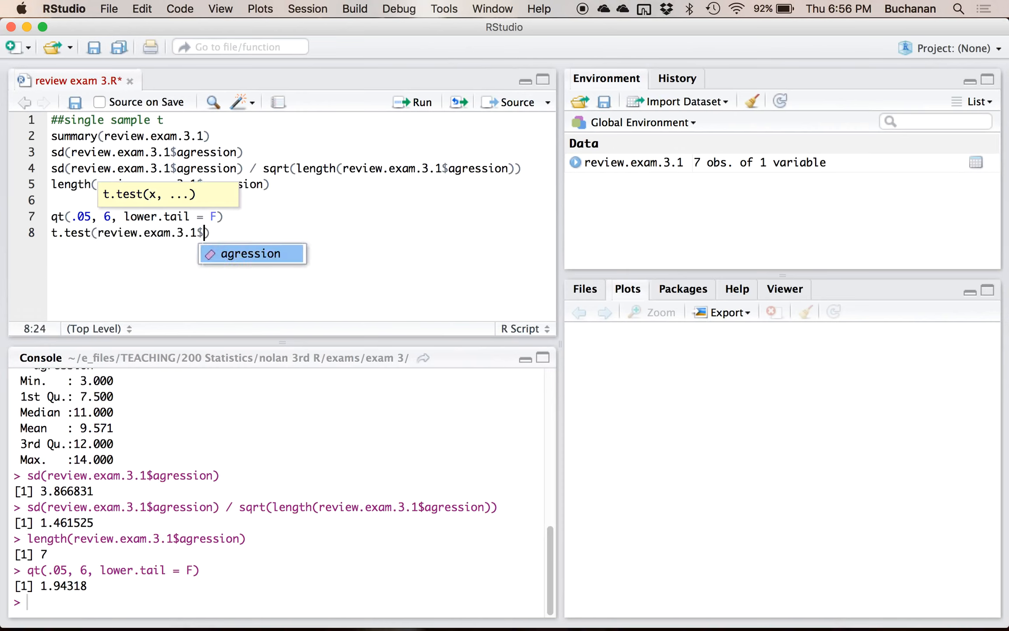
pyautogui.press('Tab')
pyautogui.write(',')
pyautogui.press('Return')
pyautogui.write('mu ')
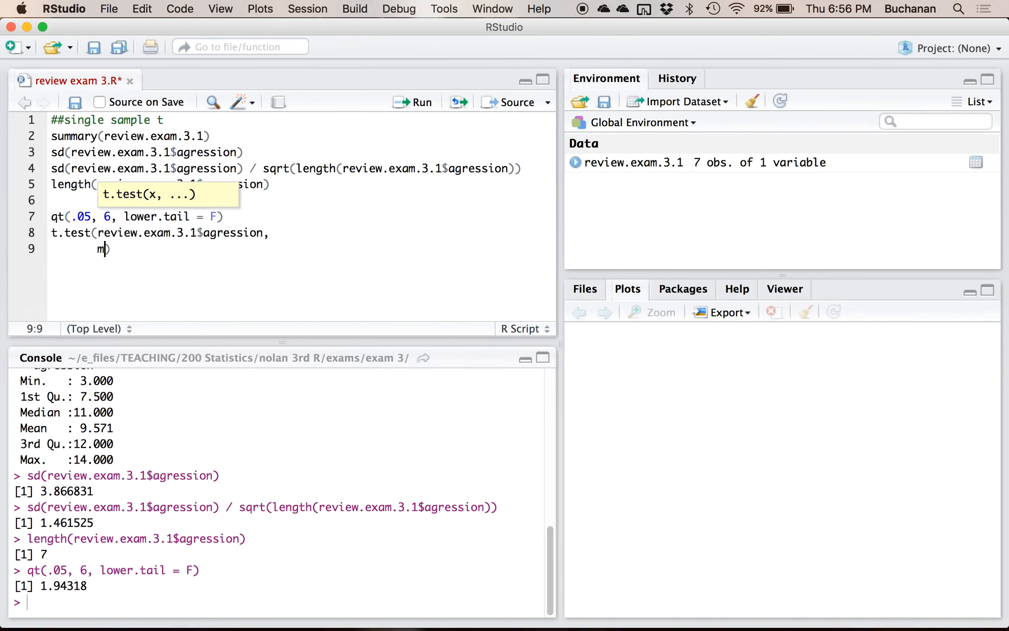
pyautogui.write('=')
# - Look up the population mean in the Word document and set mu = 6.647 in the t.test() call in RStudio
pyautogui.hotkey('ctrl', 'Up')
pyautogui.click(293, 264)
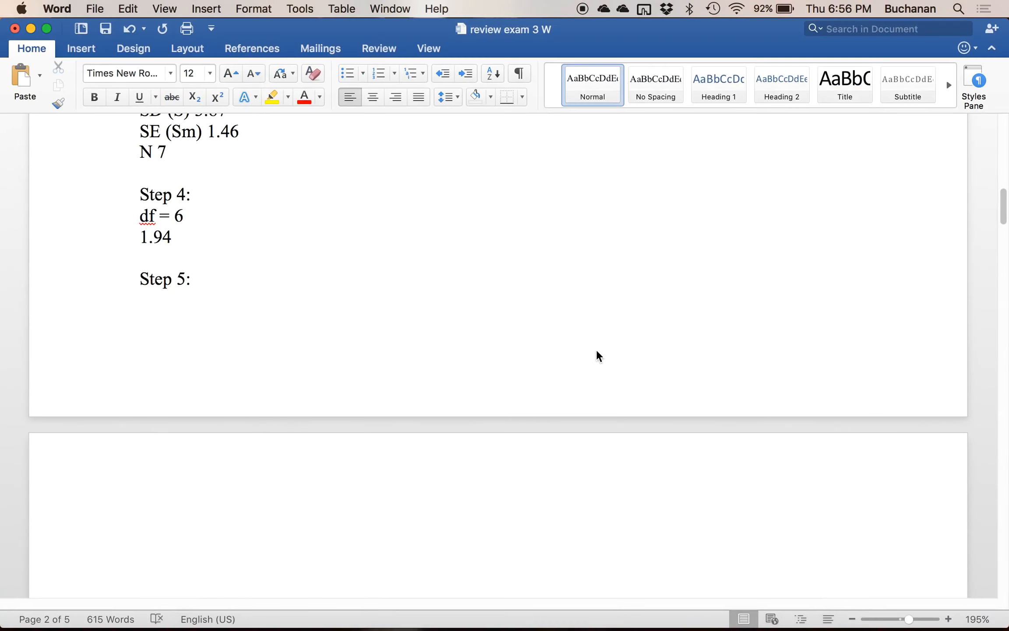
pyautogui.scroll(5, 602, 356)
pyautogui.hotkey('ctrl', 'Up')
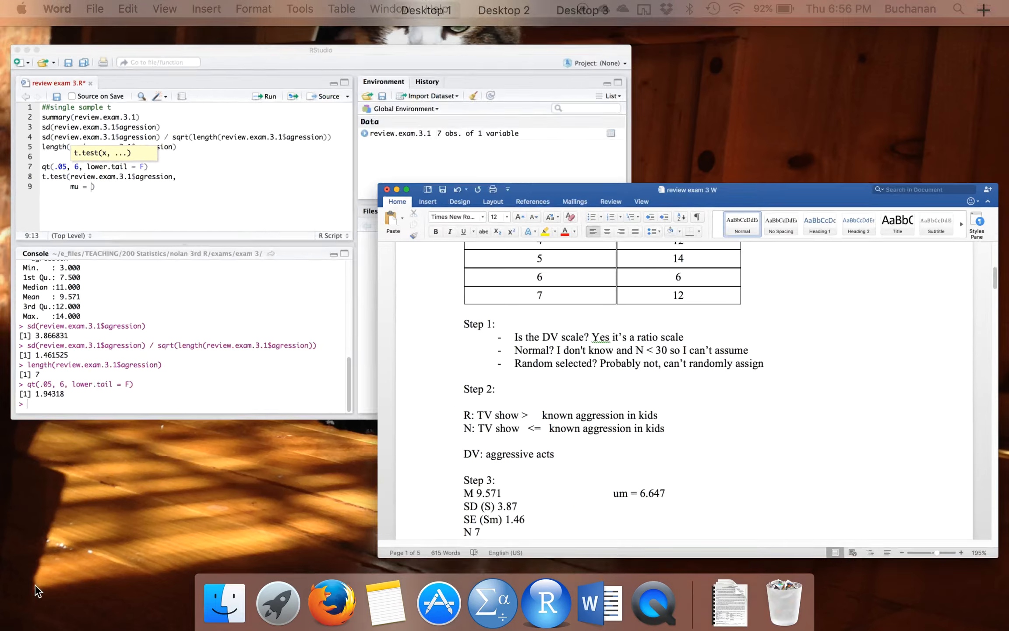
pyautogui.click(161, 293)
pyautogui.write('6.')
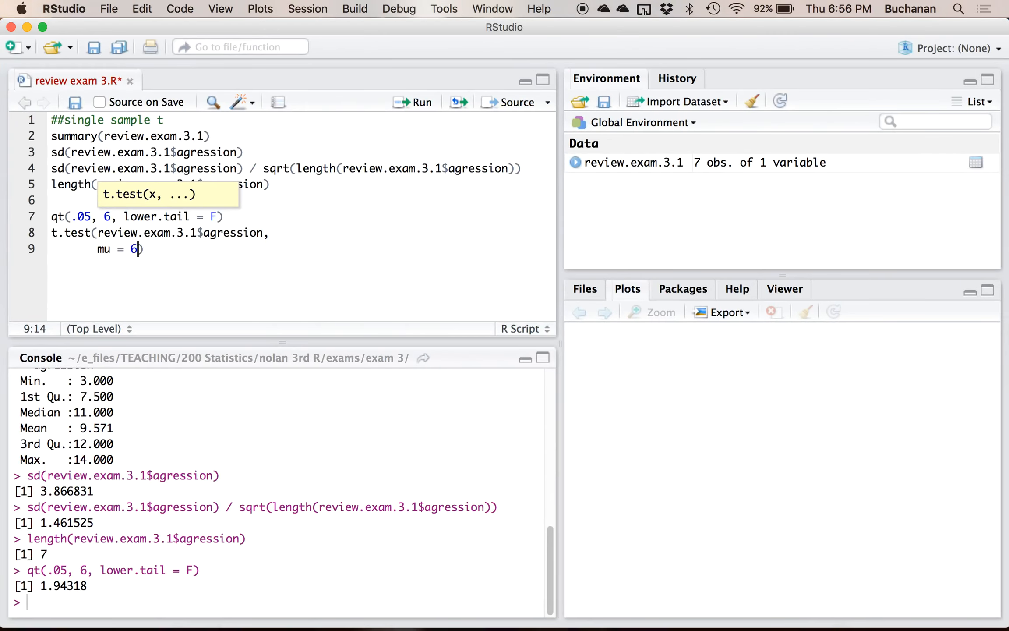
pyautogui.write('647')
pyautogui.write(',')
pyautogui.press('Return')
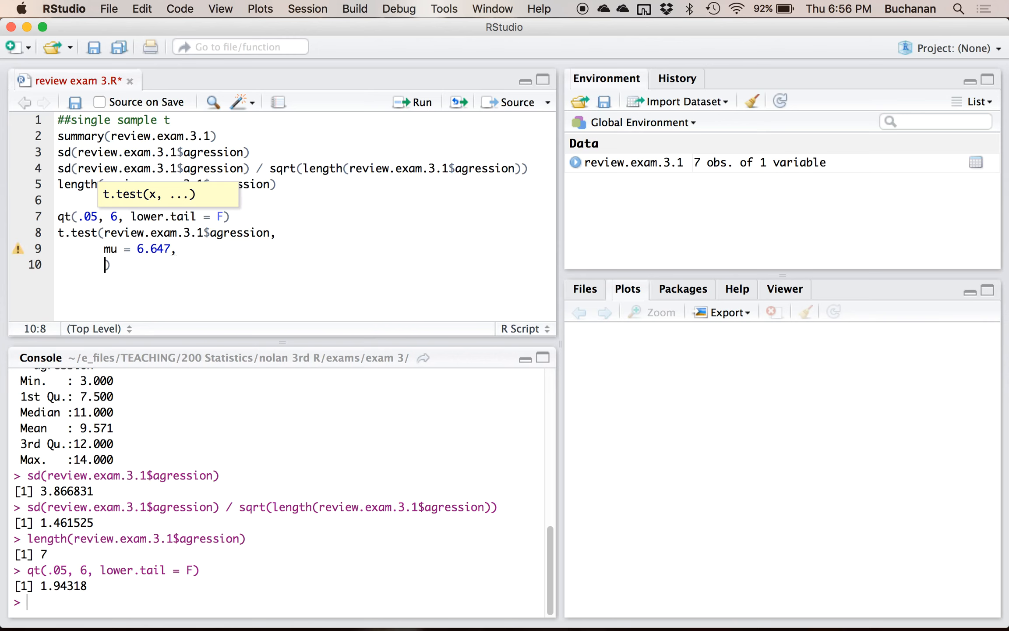
# - Add conf.level = .95 to the t.test() call, comparing it with the .05 in the qt() call
pyautogui.write('conf.')
pyautogui.press('Tab')
pyautogui.write('.95')
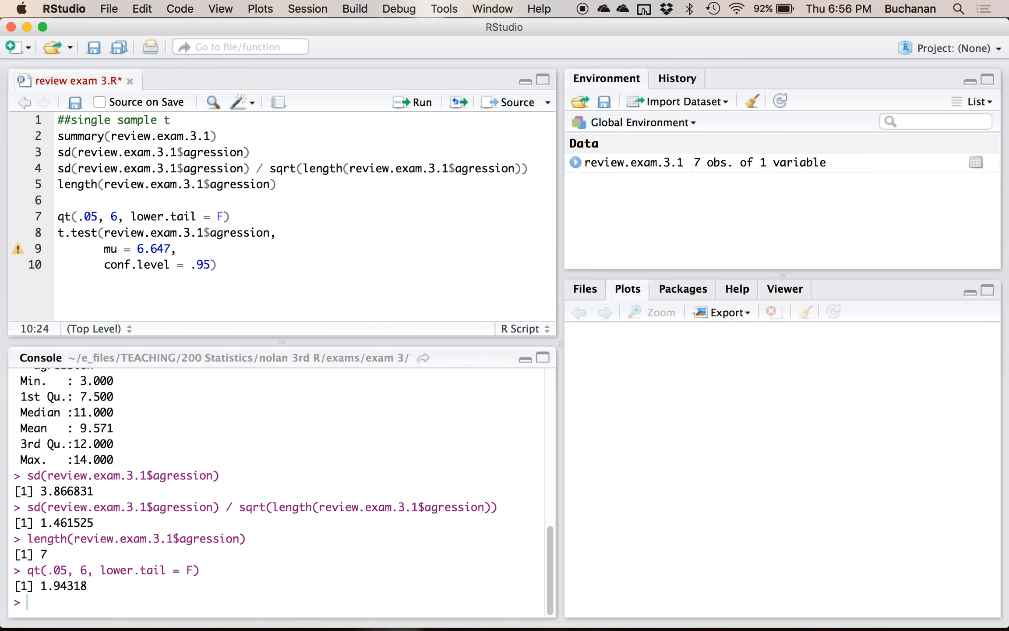
pyautogui.moveTo(97, 216); pyautogui.dragTo(78, 216)
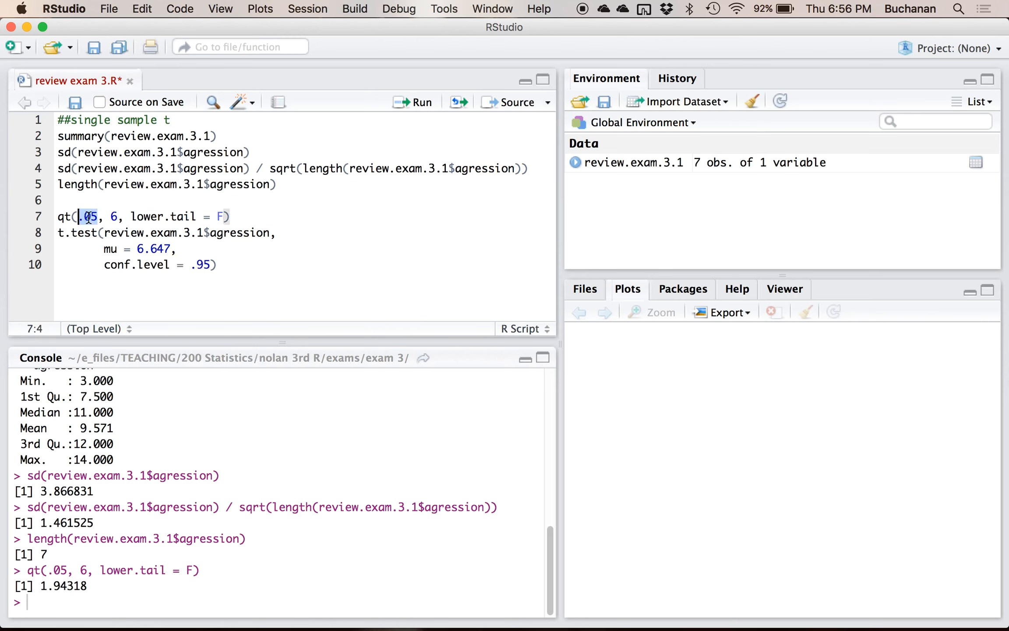
pyautogui.click(204, 265)
pyautogui.press('Right')
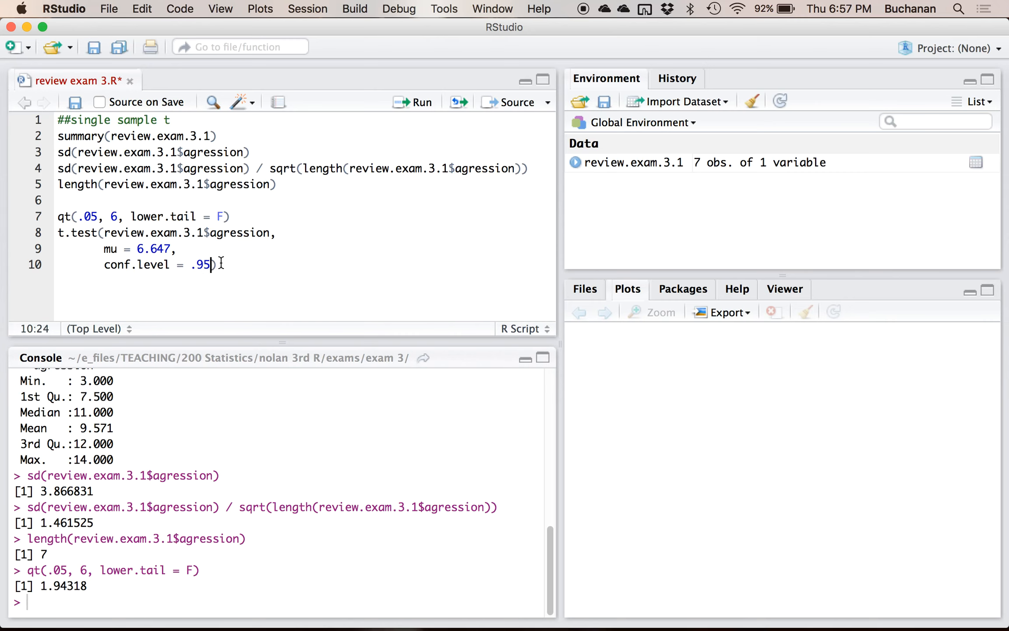
# - Add alternative = "greater" on line 11 of the t.test() call and run the test
pyautogui.write(', a')
pyautogui.press('BackSpace')
pyautogui.press('Return')
pyautogui.write('altern')
pyautogui.press('Tab')
pyautogui.write('"')
pyautogui.write('greater')
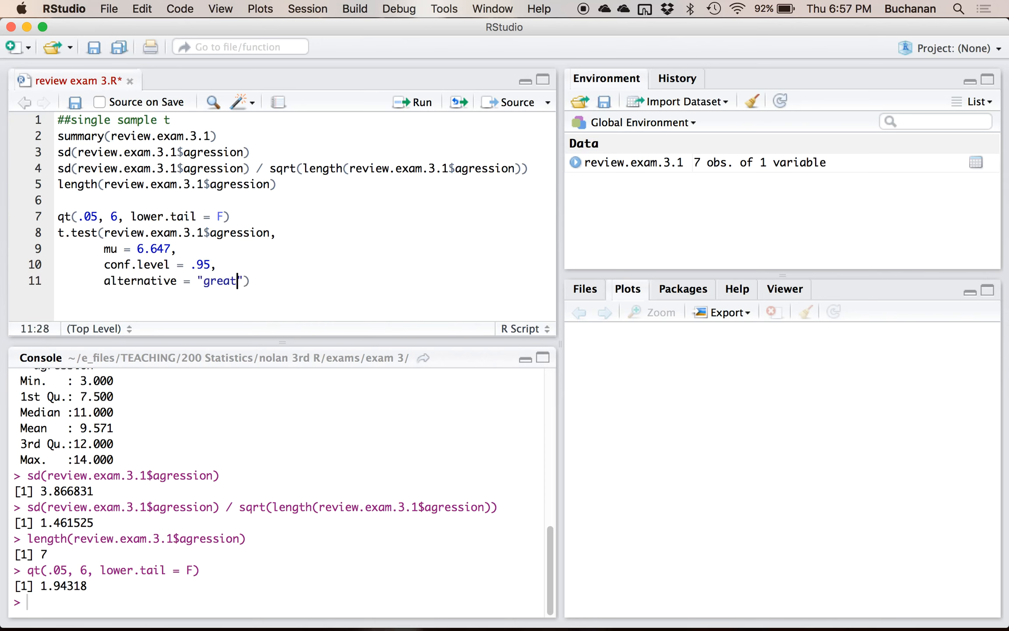
pyautogui.click(131, 232)
pyautogui.press('super+Return')
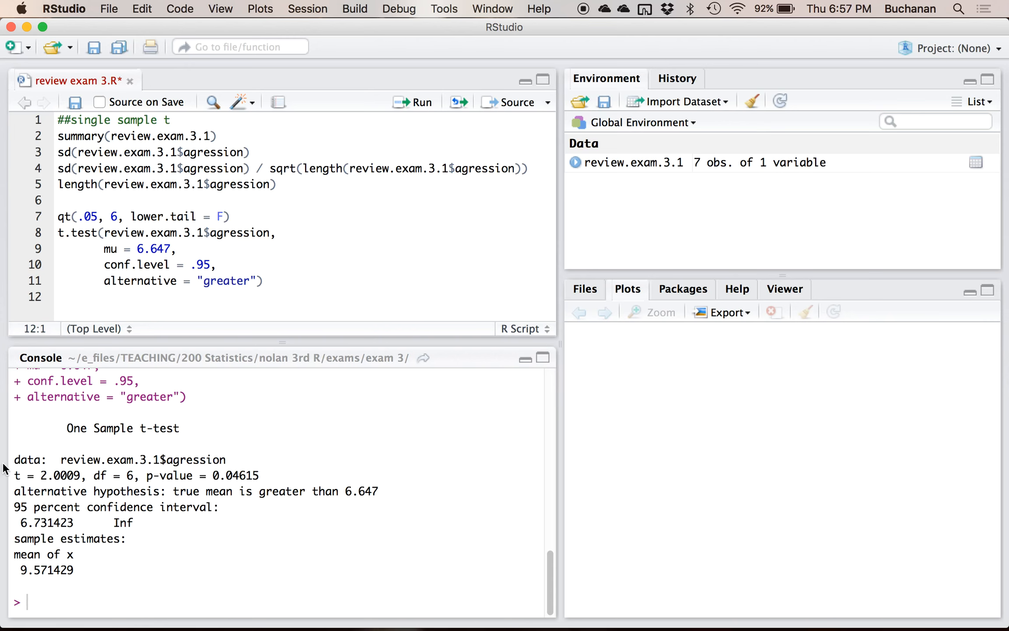
# - Examine the t value, degrees of freedom and alternative hypothesis in the t-test output
pyautogui.moveTo(13, 476); pyautogui.dragTo(136, 477)
pyautogui.doubleClick(114, 216)
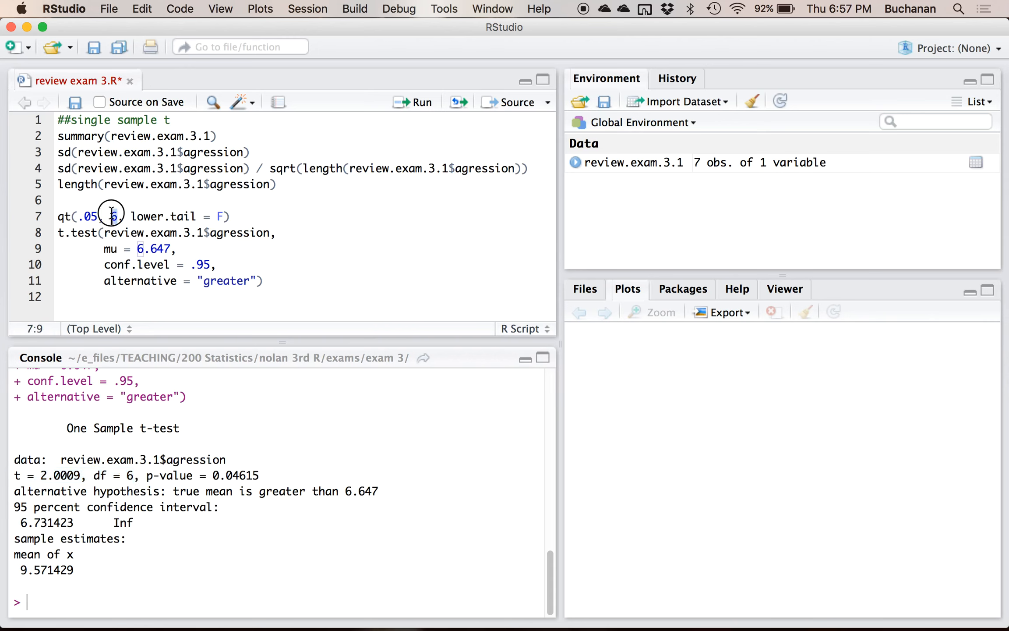
pyautogui.moveTo(53, 491); pyautogui.dragTo(215, 486)
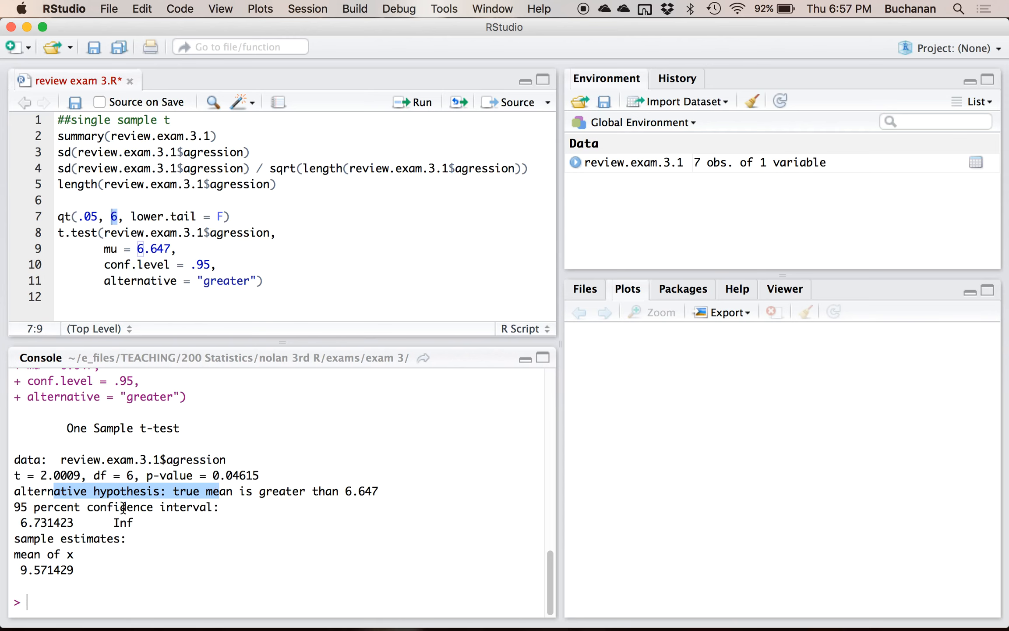
# - Switch to the Word document, record T found = 2.01 for Step 5 and add a Step 6: heading below it
pyautogui.doubleClick(29, 570)
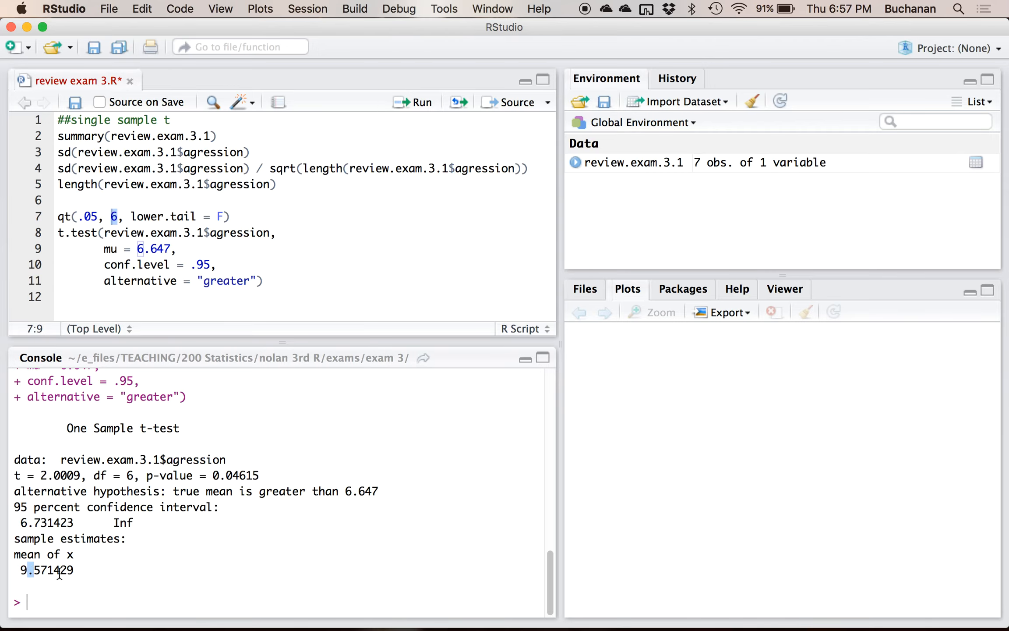
pyautogui.hotkey('ctrl', 'Up')
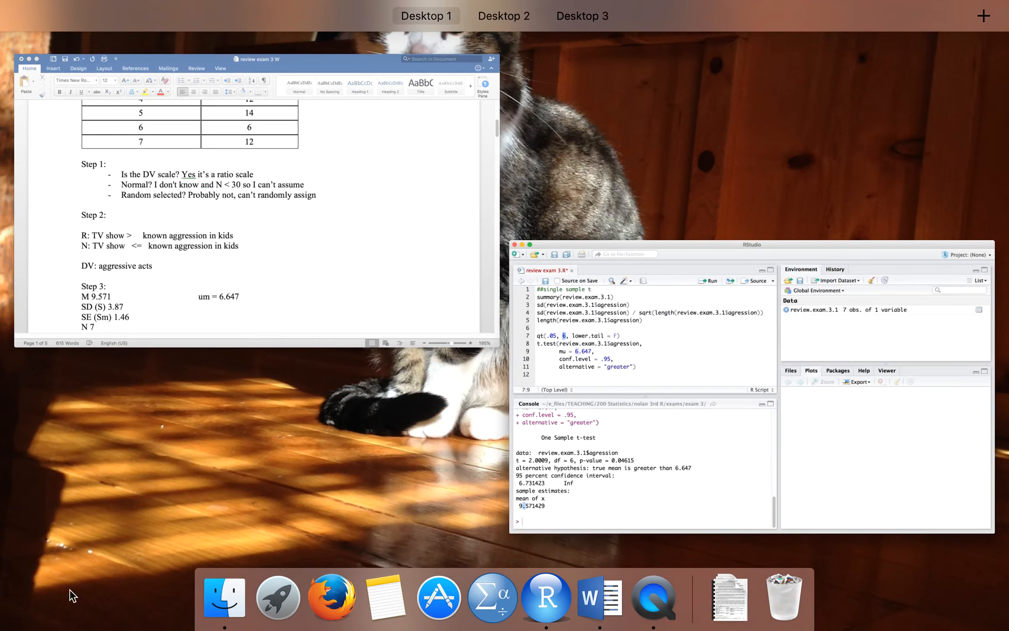
pyautogui.click(261, 279)
pyautogui.scroll(-5, 261, 279)
pyautogui.scroll(-2, 226, 403)
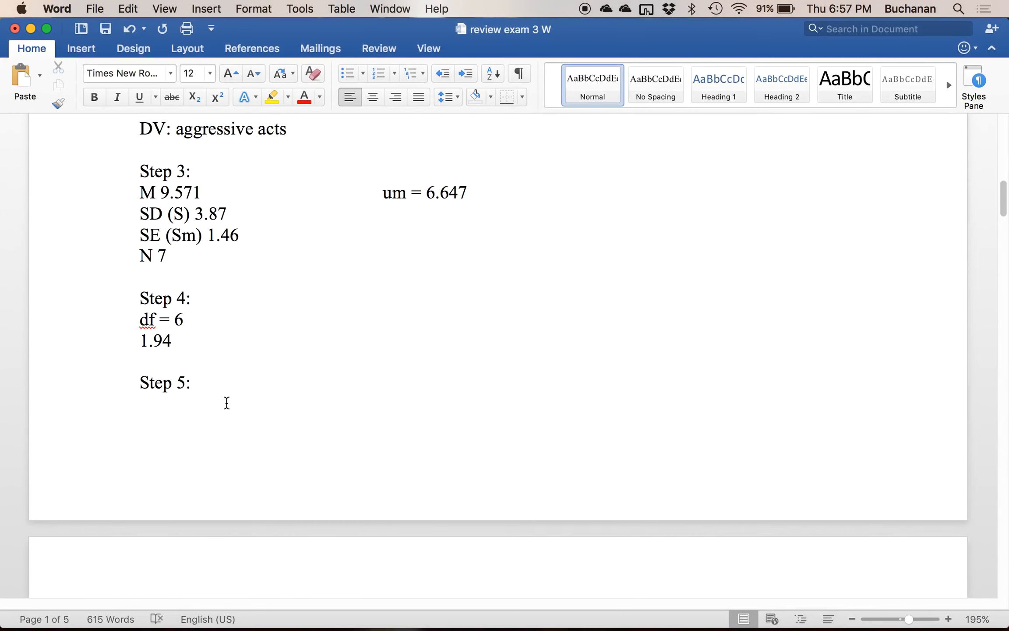
pyautogui.click(205, 408)
pyautogui.press('Return')
pyautogui.write('T found')
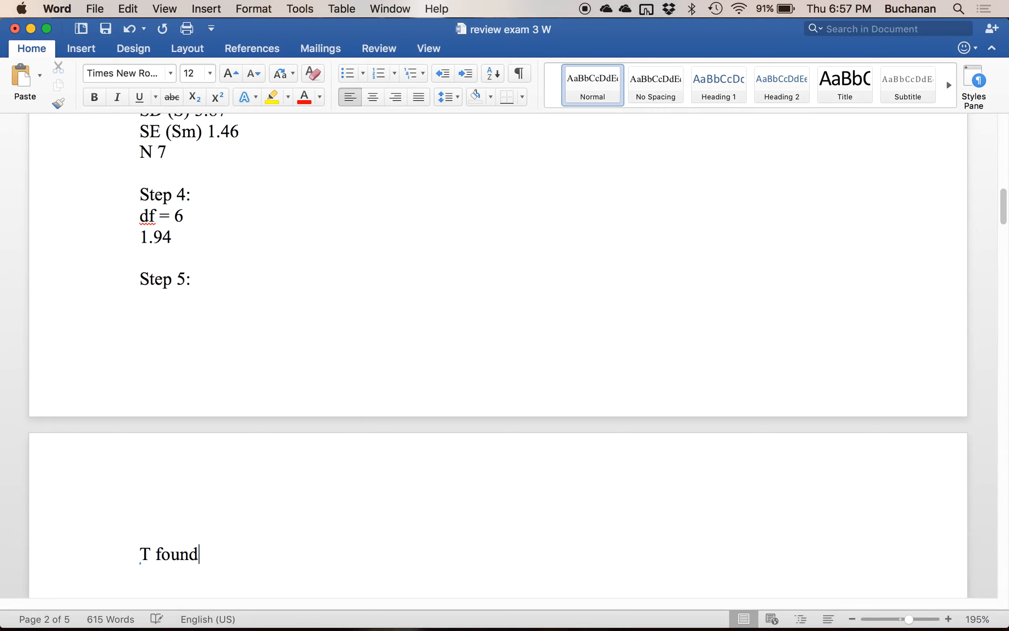
pyautogui.write(' = 2.01')
pyautogui.press('Return')
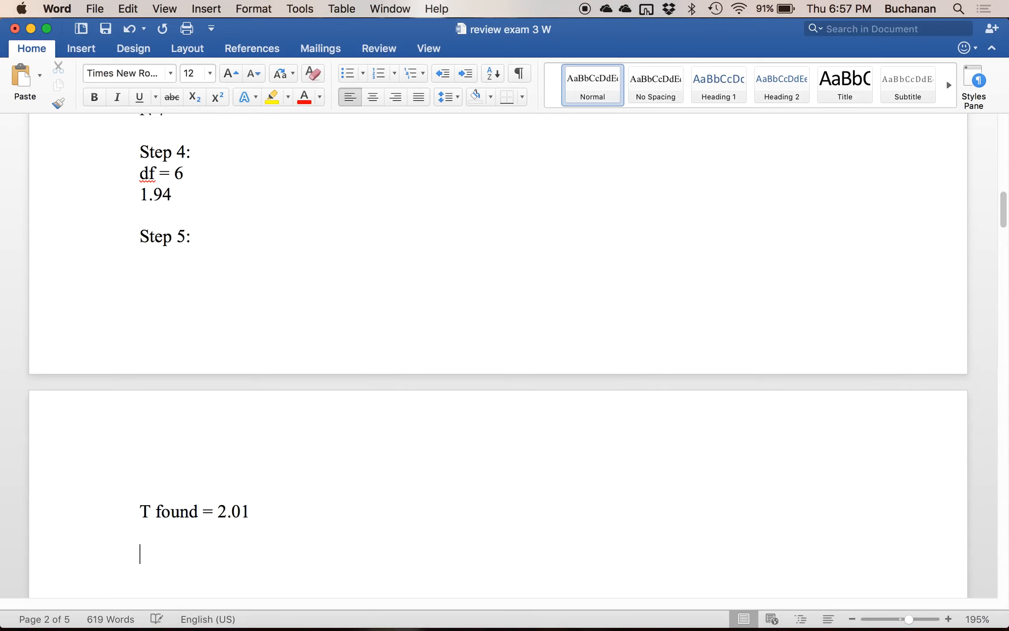
pyautogui.write('Step 6:')
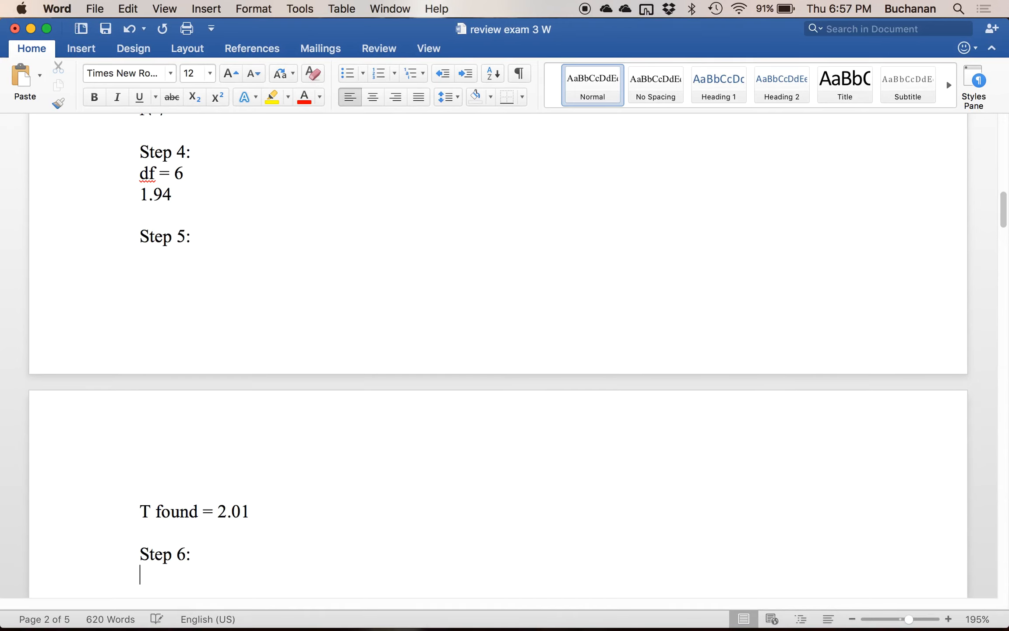
# - Label the 1.94 value under Step 4 by inserting "t critical =" in front of it
pyautogui.scroll(2, 211, 411)
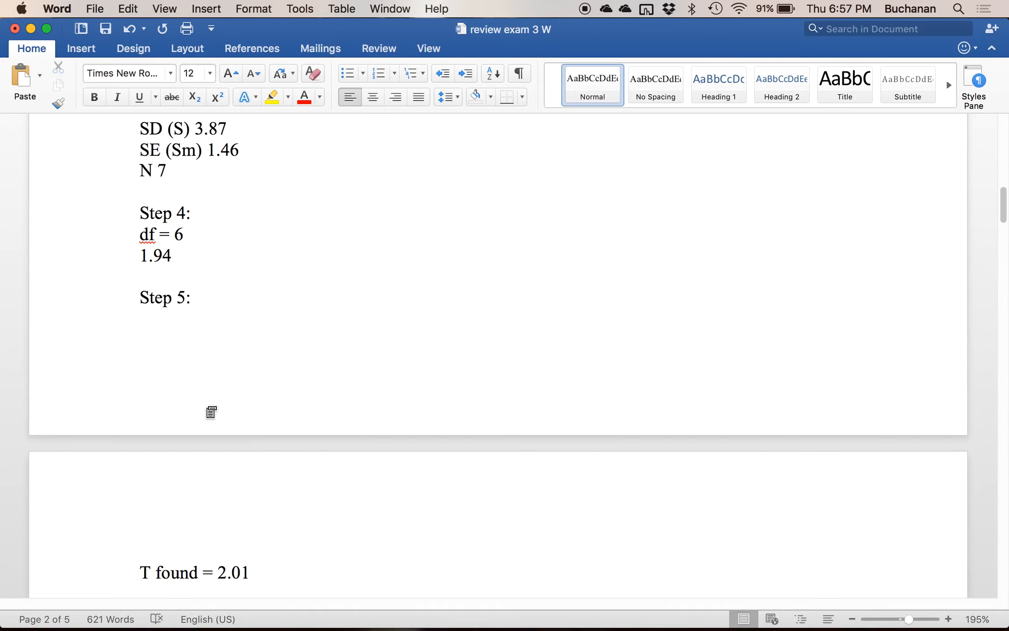
pyautogui.scroll(6, 209, 503)
pyautogui.click(142, 343)
pyautogui.write('t critical =')
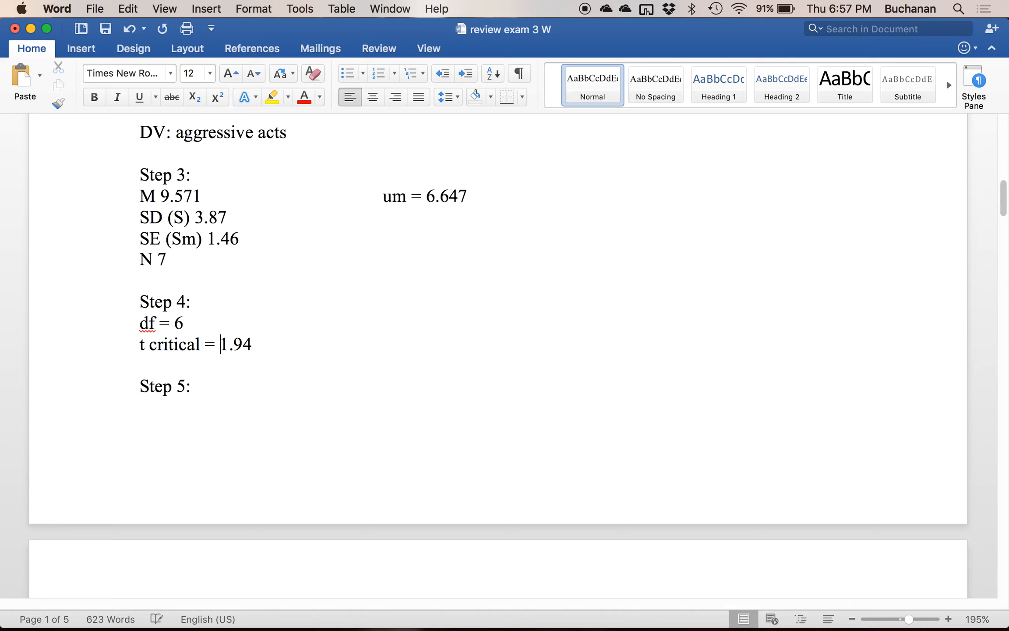
# - Enter the decision "Reject the null" under the Step 6 heading, followed by blank lines
pyautogui.scroll(-14, 184, 428)
pyautogui.click(203, 440)
pyautogui.press('Return')
pyautogui.write('reject the null')
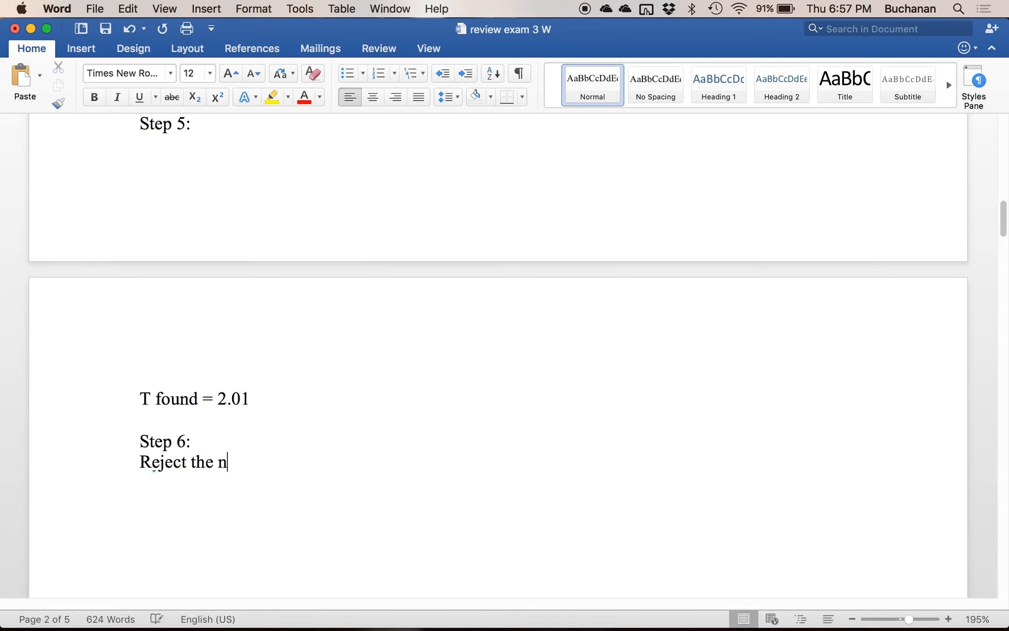
pyautogui.press('Return')
pyautogui.press('Return')
# - Review part (b) of the problem statement in Word, and save the review exam 3.R script in RStudio
pyautogui.scroll(15, 248, 353)
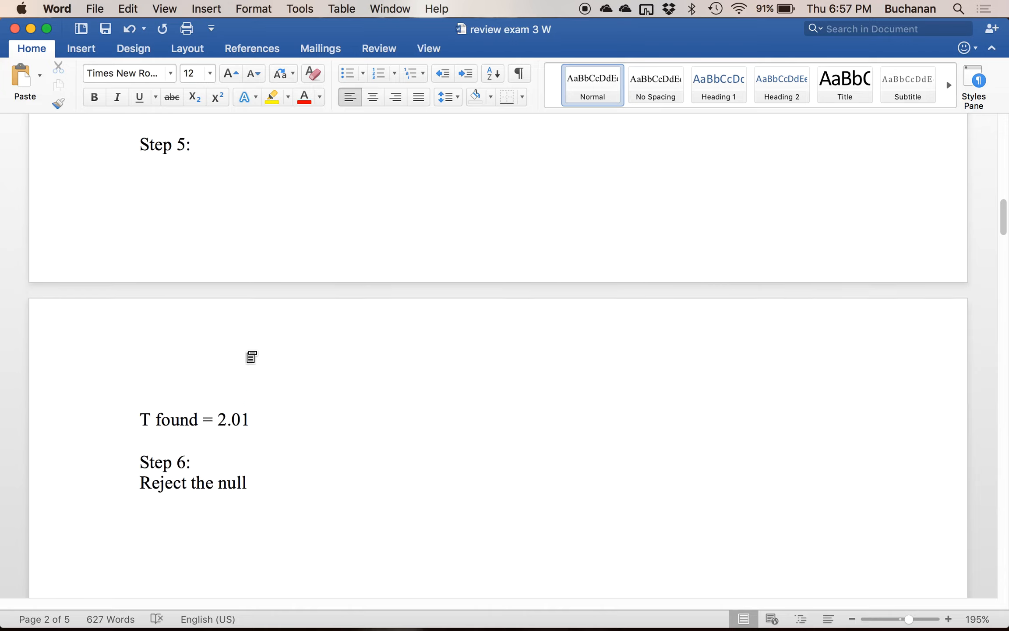
pyautogui.scroll(5, 248, 354)
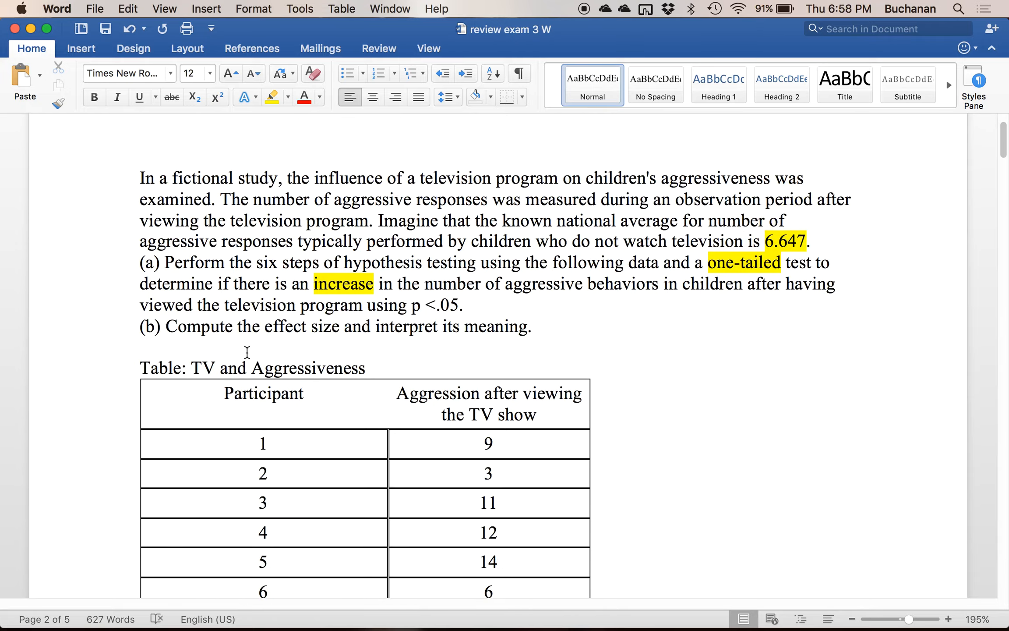
pyautogui.scroll(-20, 250, 355)
pyautogui.scroll(-5, 248, 354)
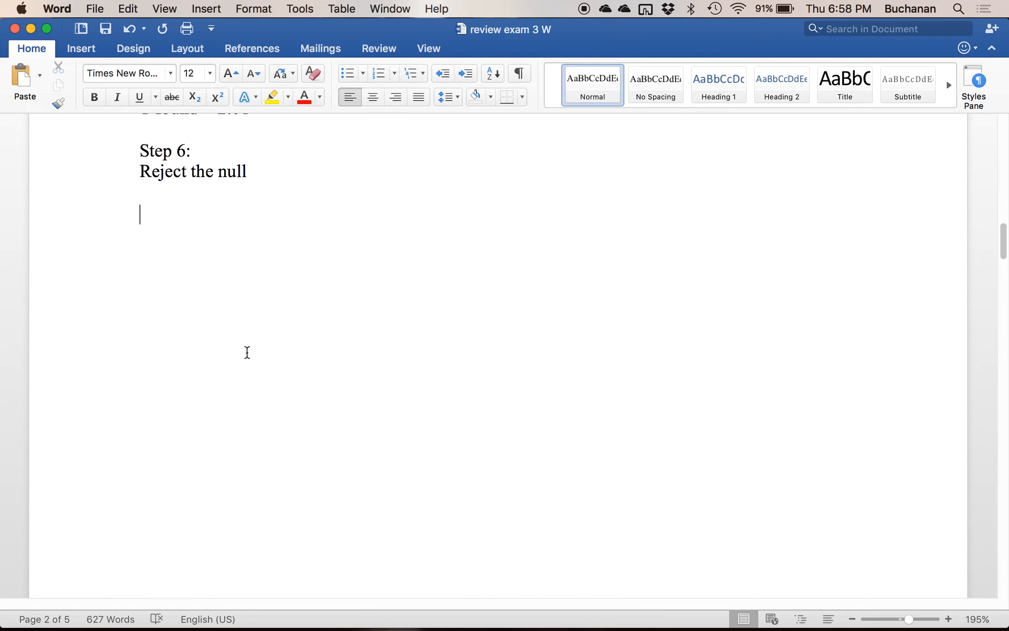
pyautogui.hotkey('ctrl', 'Up')
pyautogui.click(254, 226)
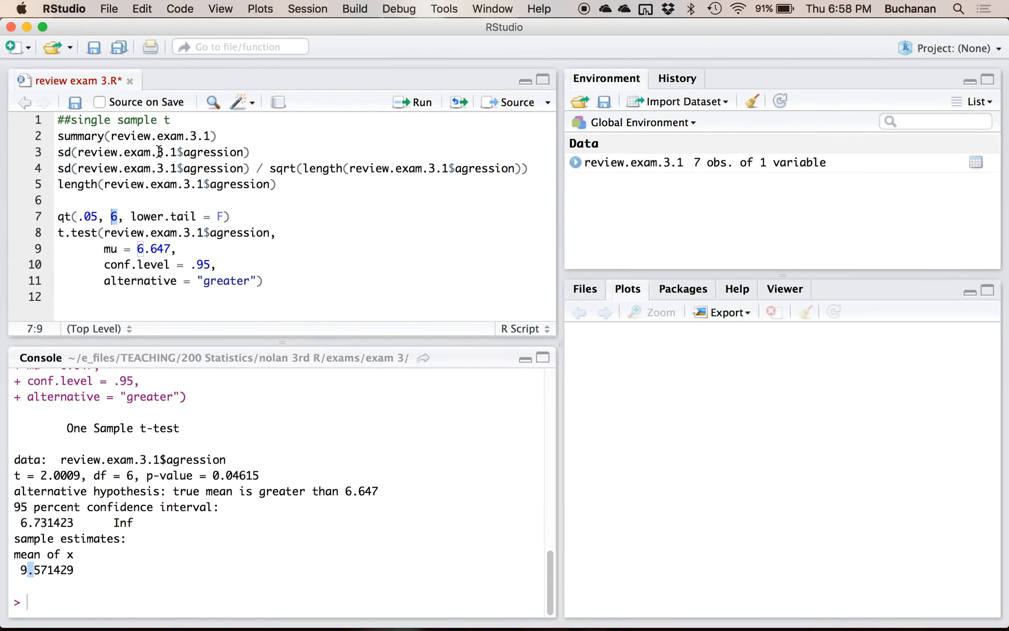
pyautogui.press('super+s')
# - Open effsize.R from the "stuff to deal with" folder in Downloads and run the entire script to load its functions
pyautogui.click(51, 46)
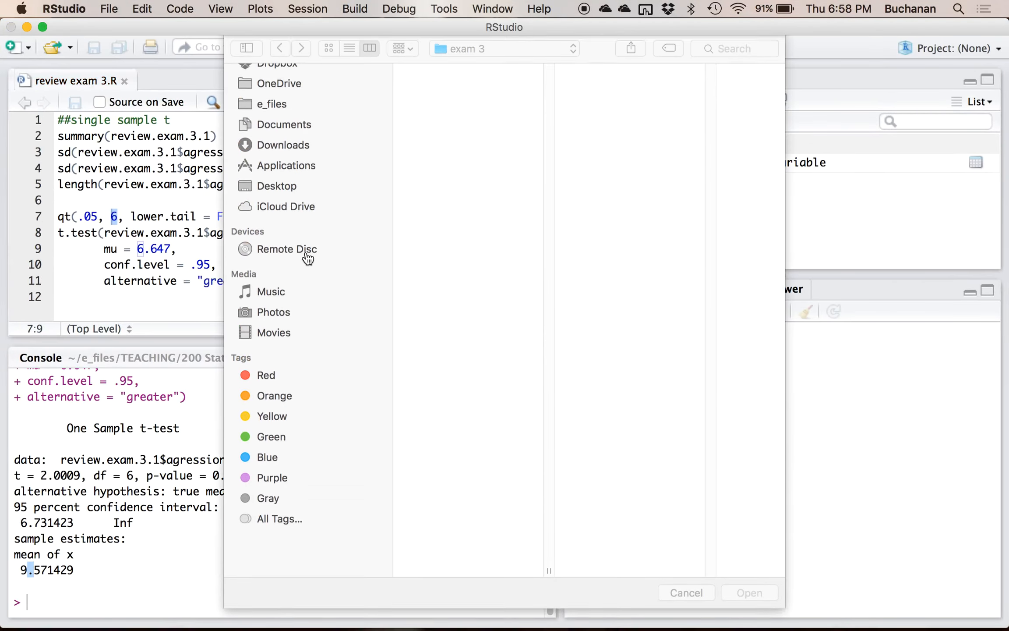
pyautogui.click(294, 128)
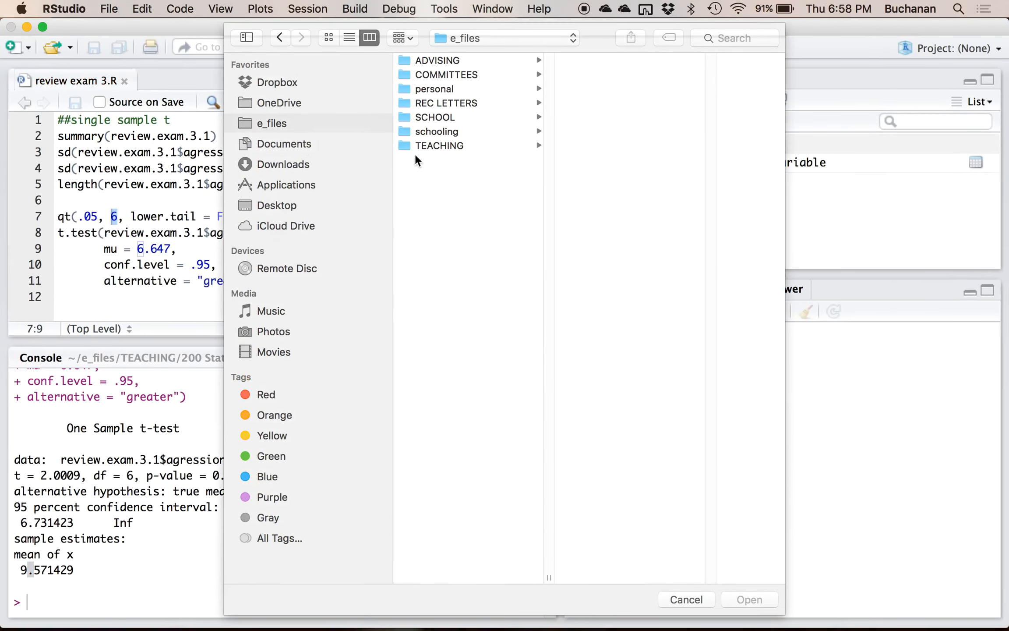
pyautogui.click(465, 144)
pyautogui.click(296, 163)
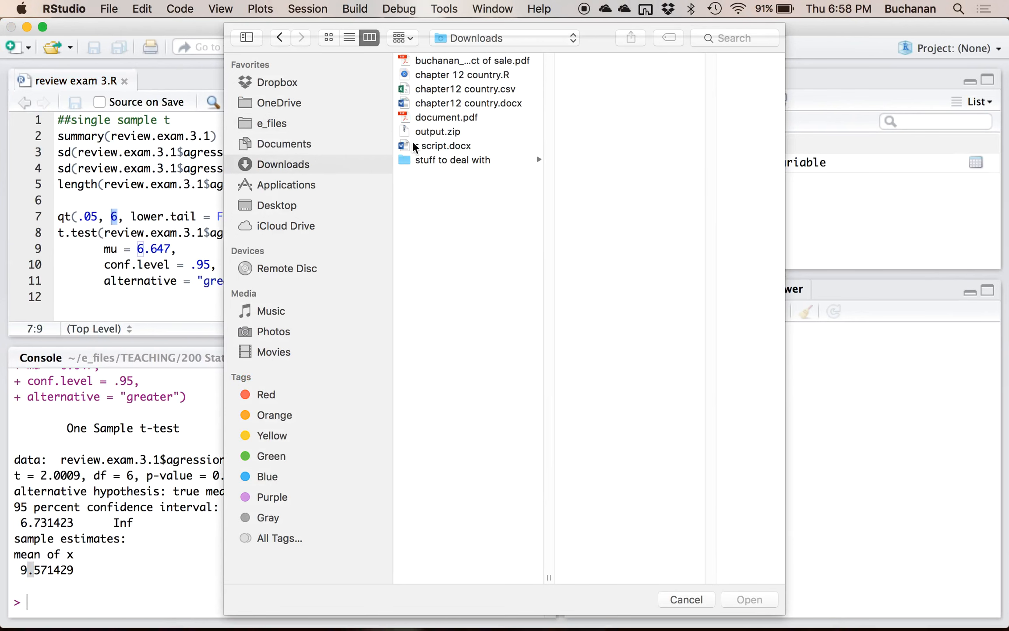
pyautogui.click(447, 160)
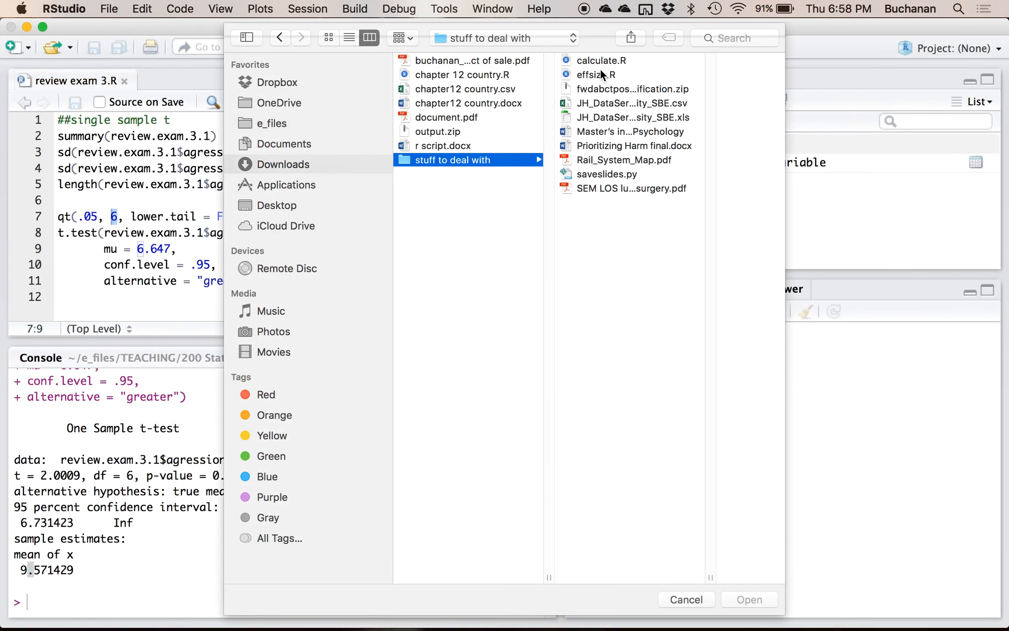
pyautogui.click(598, 75)
pyautogui.doubleClick(596, 74)
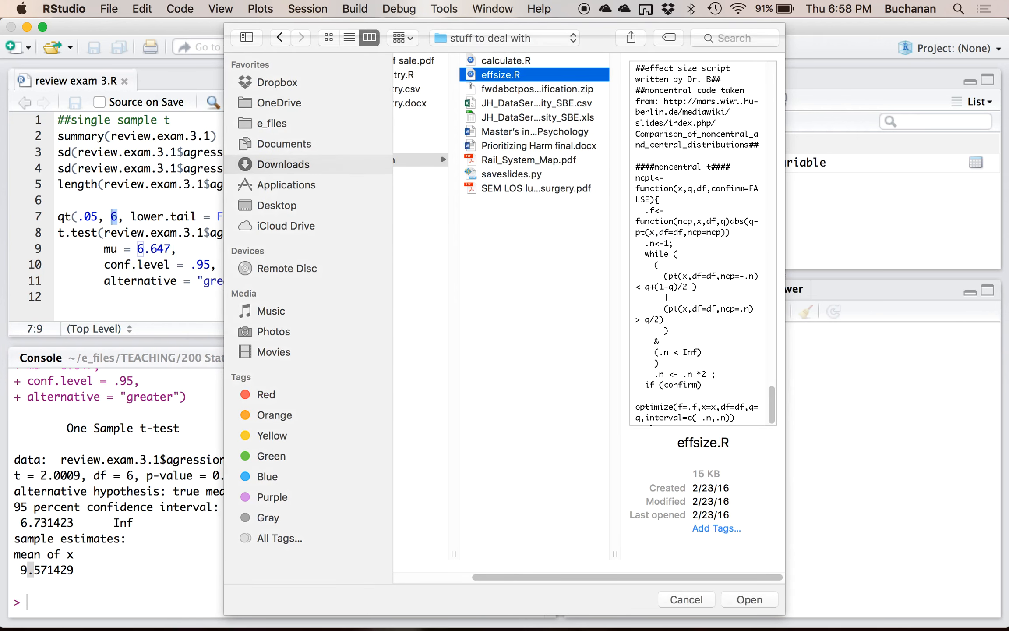
pyautogui.doubleClick(589, 74)
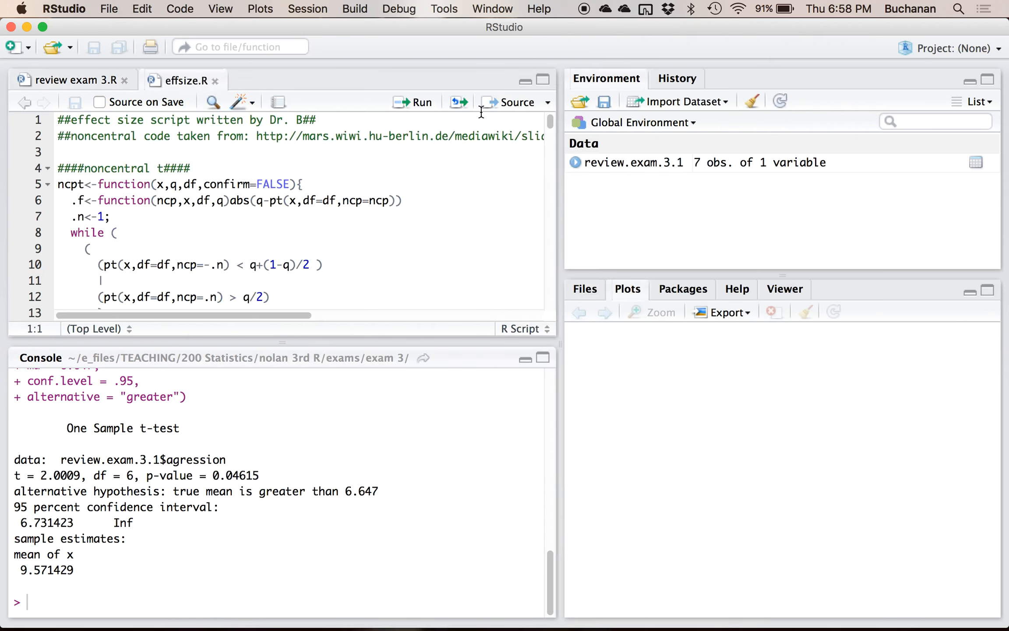
pyautogui.press('super+a')
pyautogui.press('super+Return')
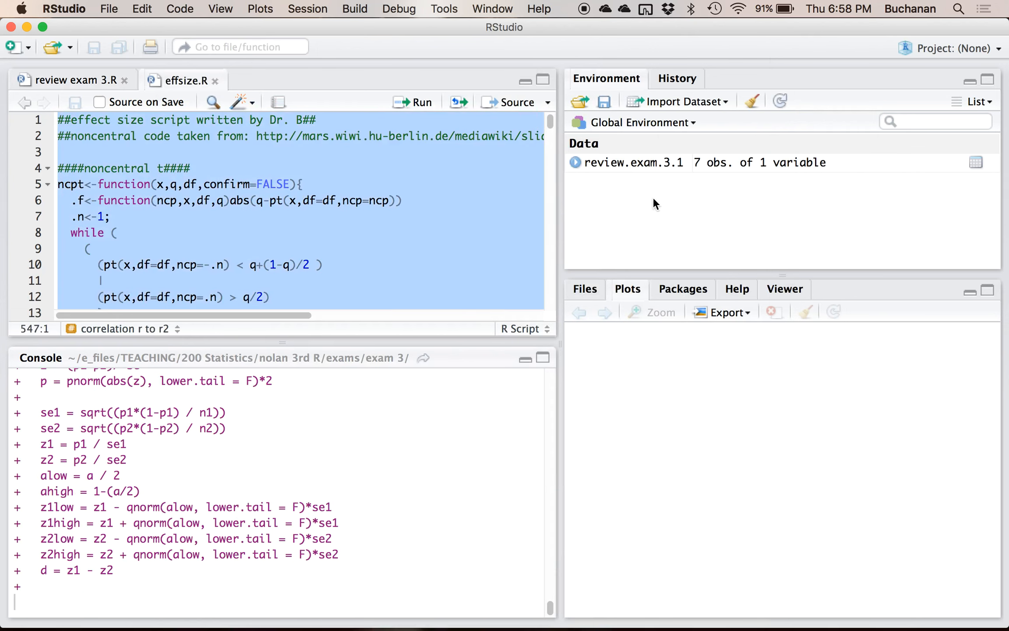
# - Start a d.singlet() call on line 13 of review exam 3.R with m = 9.571 and u = 6.647
pyautogui.click(82, 78)
pyautogui.click(116, 304)
pyautogui.press('Return')
pyautogui.write('d')
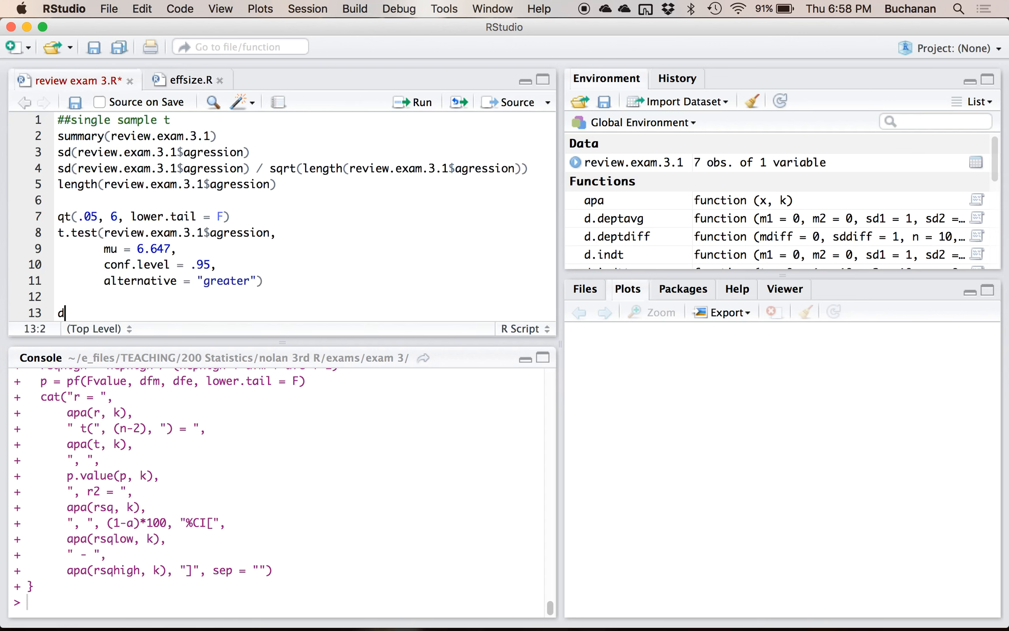
pyautogui.write('.singlet(m = ')
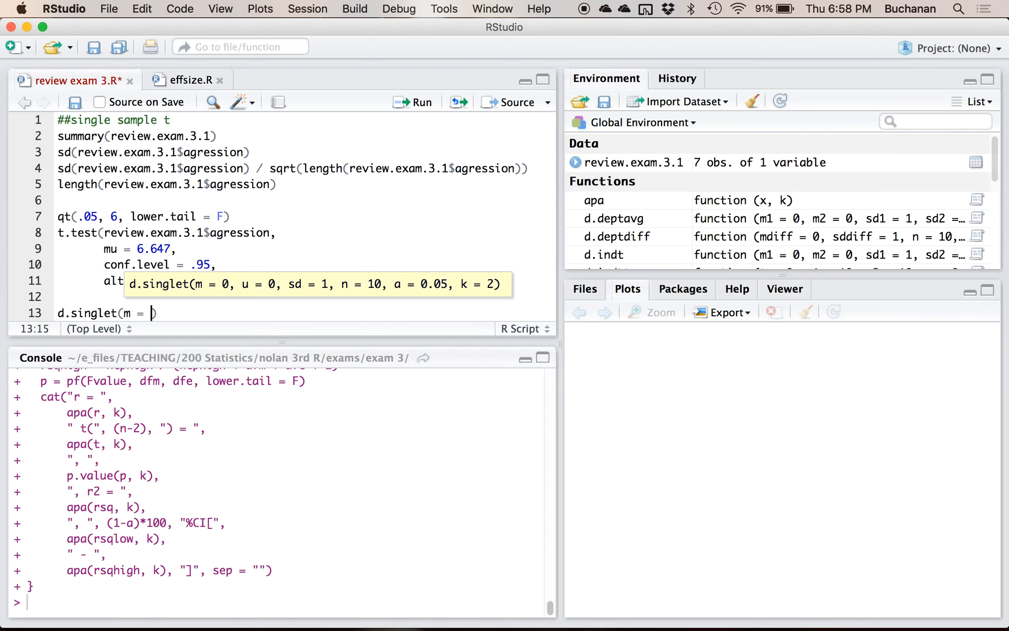
pyautogui.write('9.571, u = 6.647,')
pyautogui.press('Return')
# - Look up the standard deviation in the Word document and set sd = 3.87 in the d.singlet() call in RStudio
pyautogui.write('sd =')
pyautogui.hotkey('ctrl', 'Up')
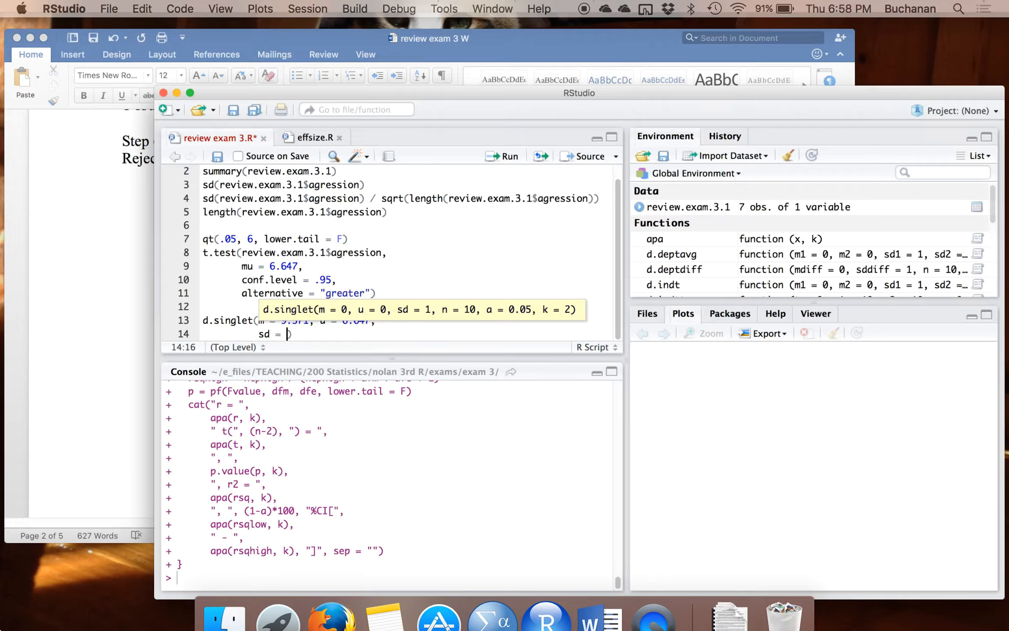
pyautogui.click(207, 236)
pyautogui.scroll(10, 218, 306)
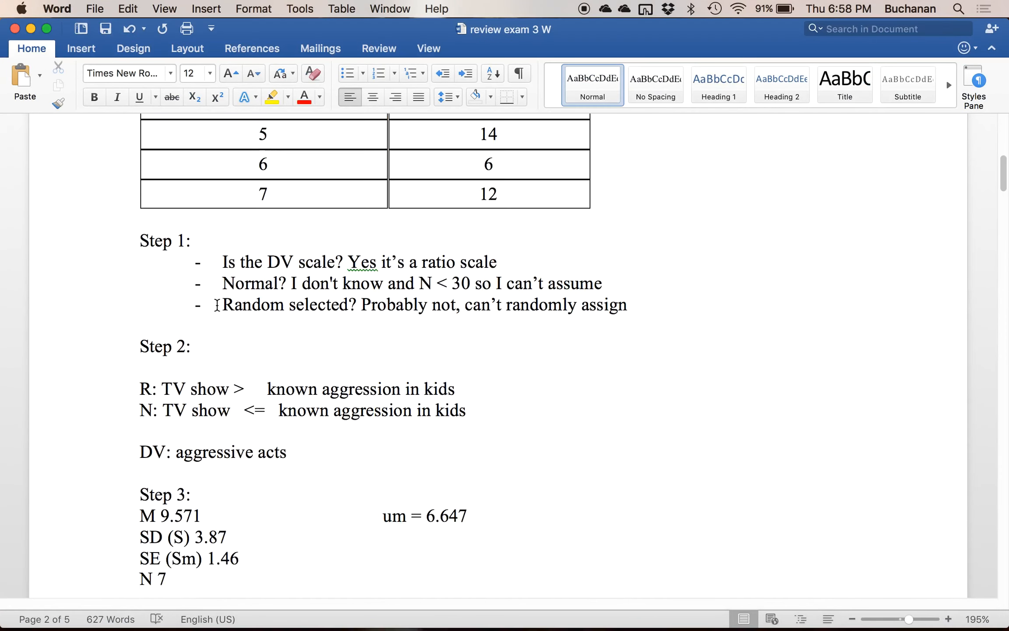
pyautogui.hotkey('ctrl', 'Up')
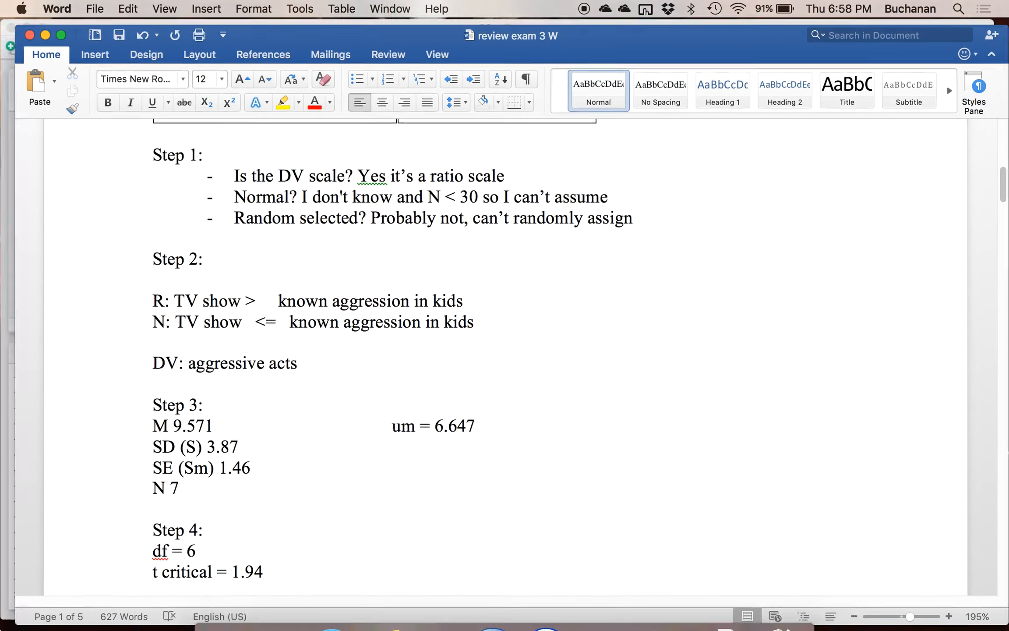
pyautogui.click(187, 280)
pyautogui.write('3.87, ')
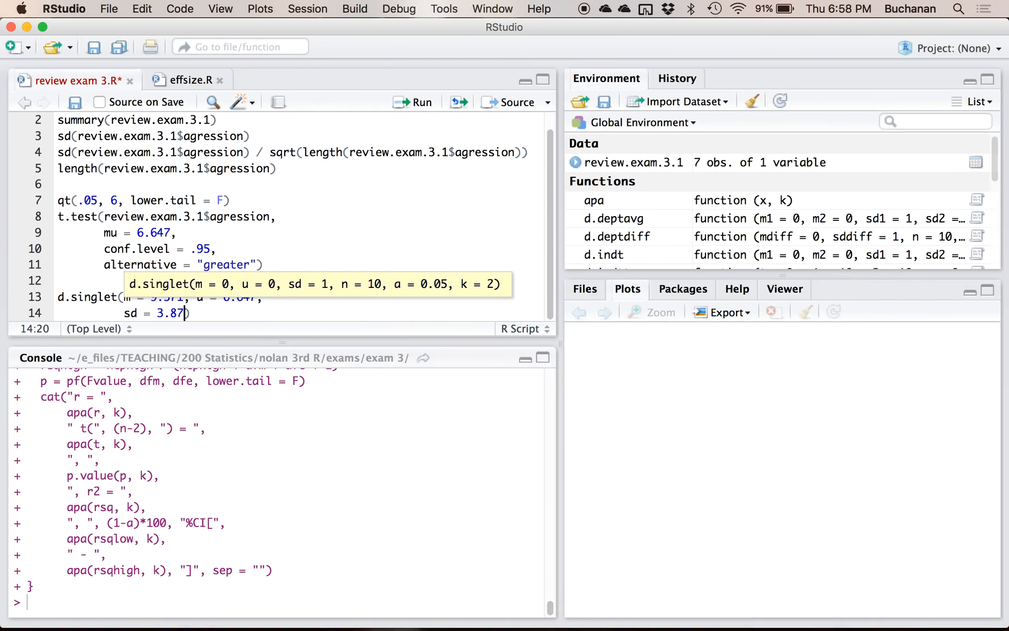
# - Complete the d.singlet() call with n = 7, a = .05 and k = 2, and run it
pyautogui.write('n = 1')
pyautogui.press('BackSpace')
pyautogui.write('7,')
pyautogui.press('Return')
pyautogui.write('al')
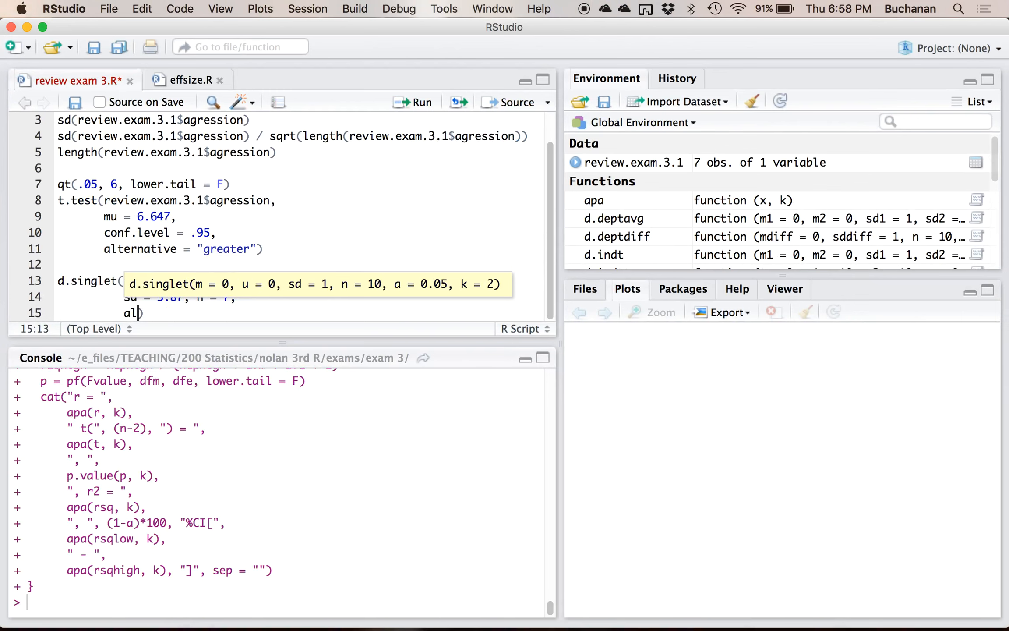
pyautogui.write('= .05, k = 2')
pyautogui.click(97, 280)
pyautogui.press('super+Return')
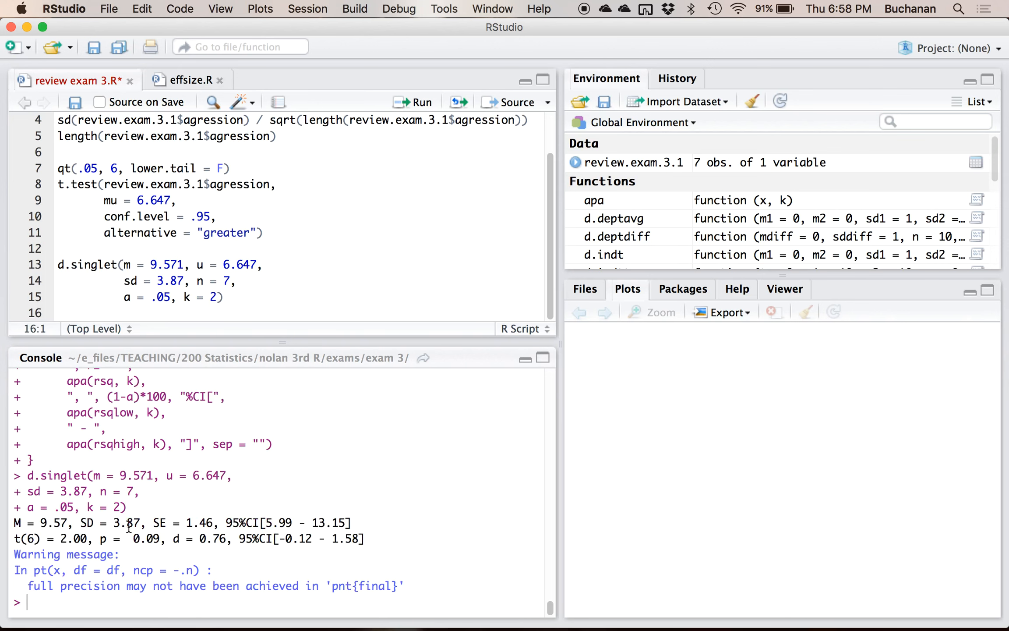
# - Check the t and d values in the d.singlet() output and record D = .76 below Step 6 in Word
pyautogui.moveTo(21, 540); pyautogui.dragTo(73, 539)
pyautogui.doubleClick(73, 539)
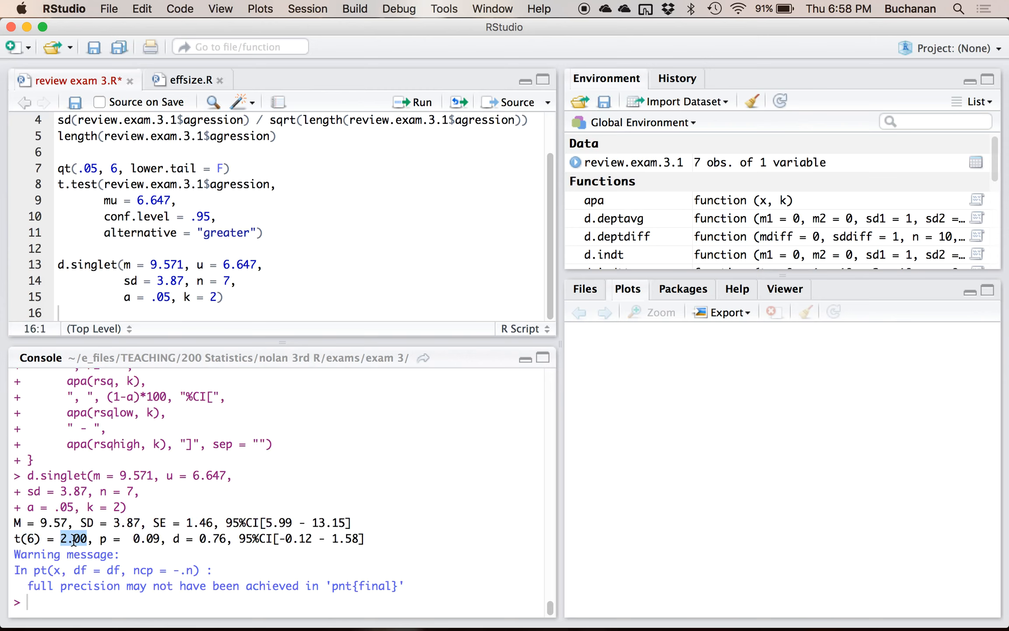
pyautogui.click(213, 539)
pyautogui.hotkey('ctrl', 'Up')
pyautogui.click(322, 232)
pyautogui.scroll(-7, 232, 510)
pyautogui.click(219, 467)
pyautogui.write('D = .76')
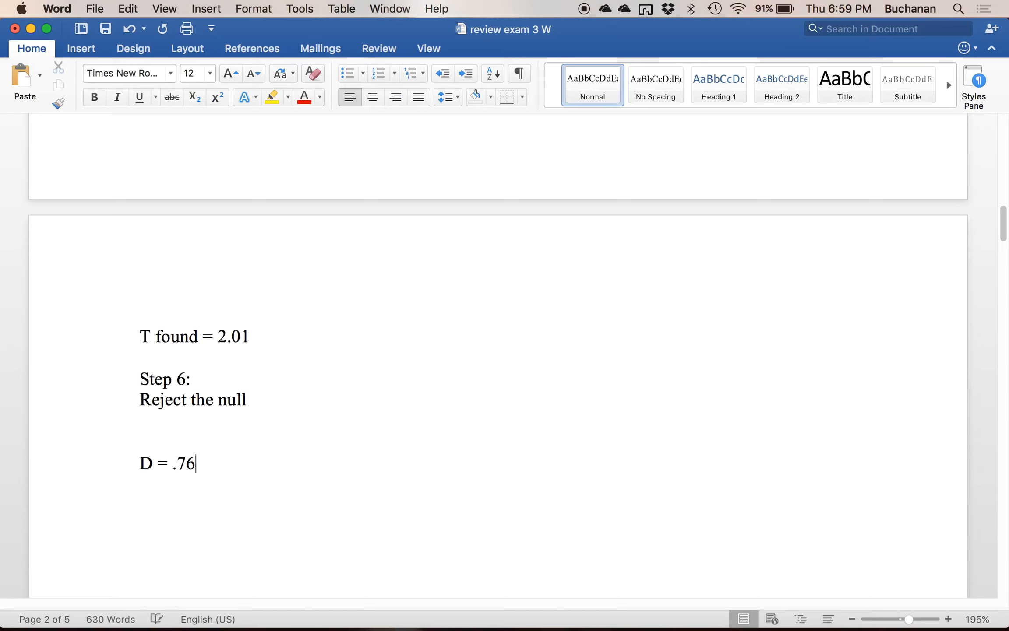
# - Add the interpretation "close to large effect so" after D = .76, correcting the spelling of large
pyautogui.write('  close to learge')
pyautogui.press('BackSpace')
pyautogui.press('BackSpace')
pyautogui.press('BackSpace')
pyautogui.press('BackSpace')
pyautogui.press('BackSpace')
pyautogui.write('ar')
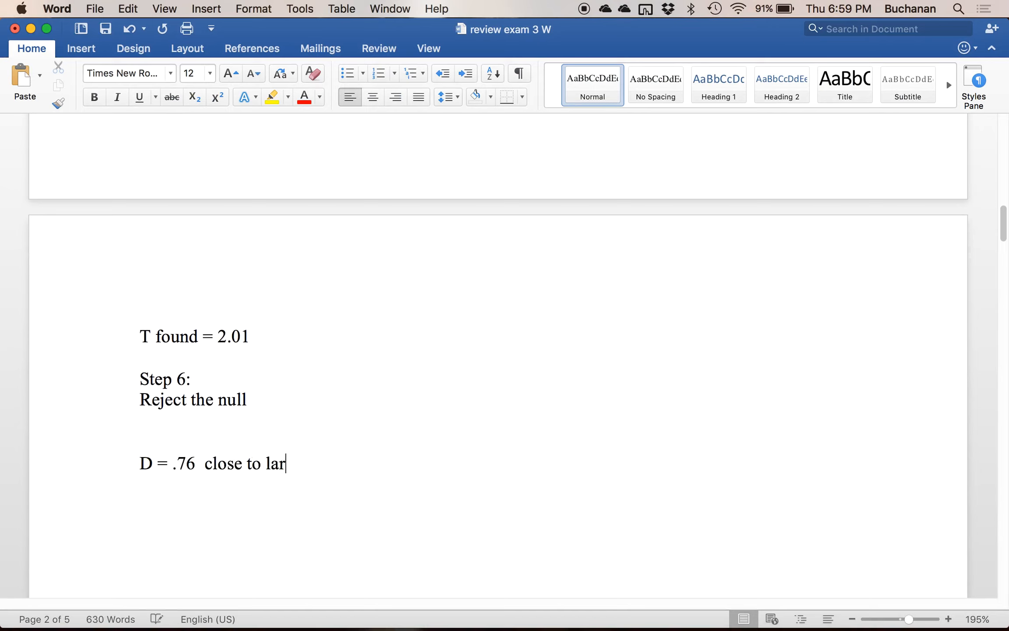
pyautogui.write('ge effect so ')
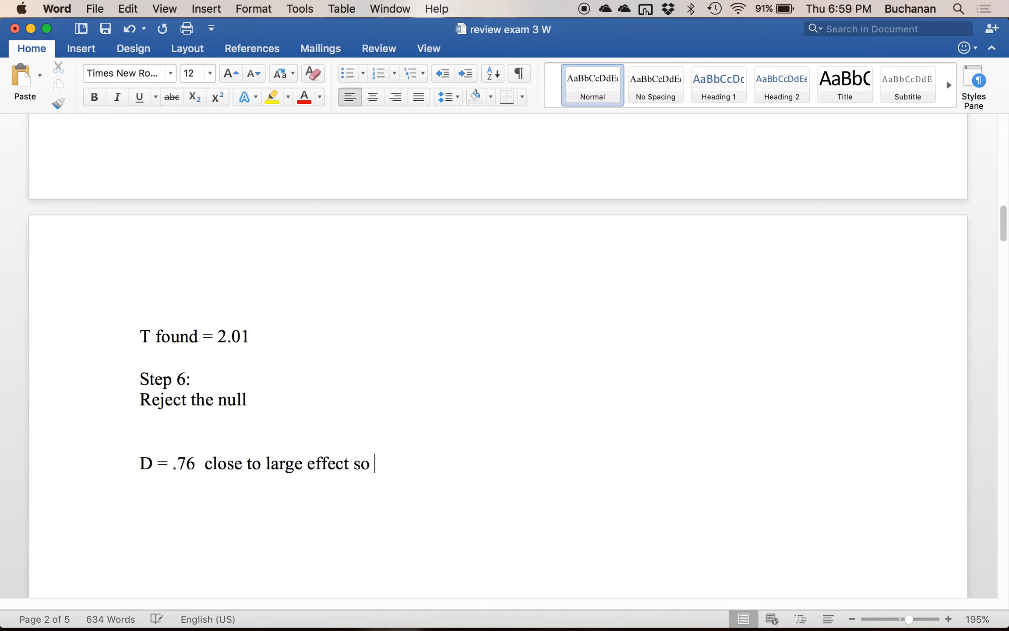
# - Finish the D = .76 interpretation with "the children's aggressiveness went up significantly and it was a large effect."
pyautogui.write("the children's agg")
pyautogui.write('ressive')
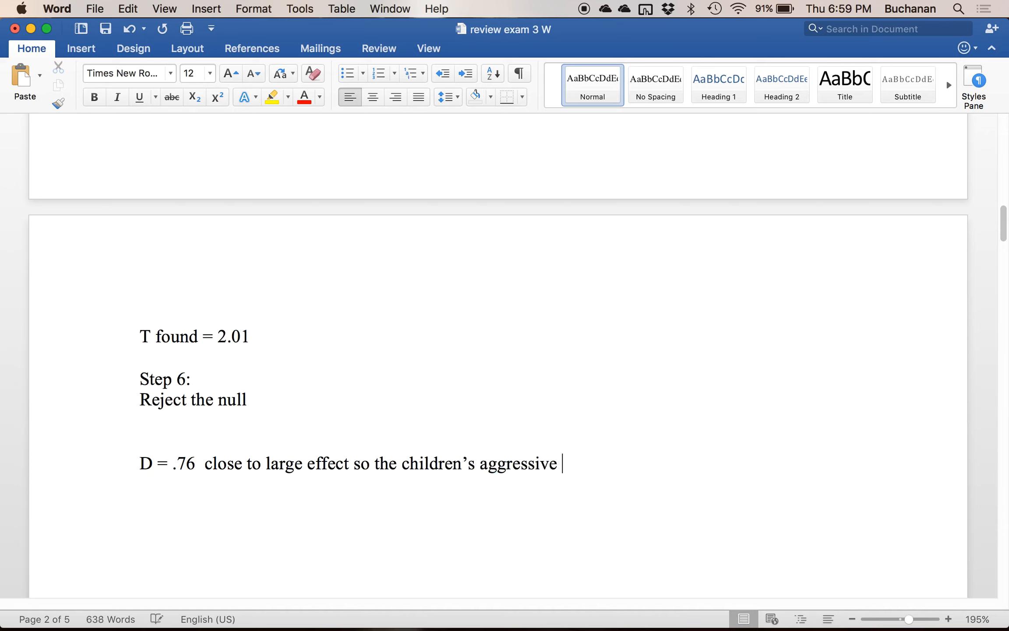
pyautogui.press('BackSpace')
pyautogui.write('ness wh')
pyautogui.press('BackSpace')
pyautogui.write('ent up significant, a')
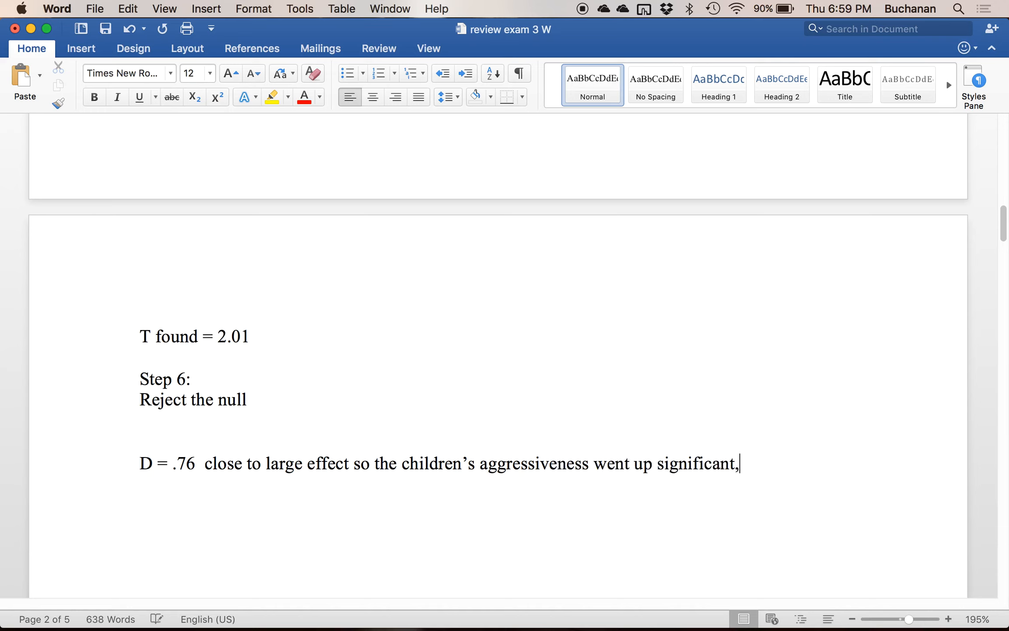
pyautogui.press('BackSpace')
pyautogui.press('BackSpace')
pyautogui.press('BackSpace')
pyautogui.write('ly and it was a ')
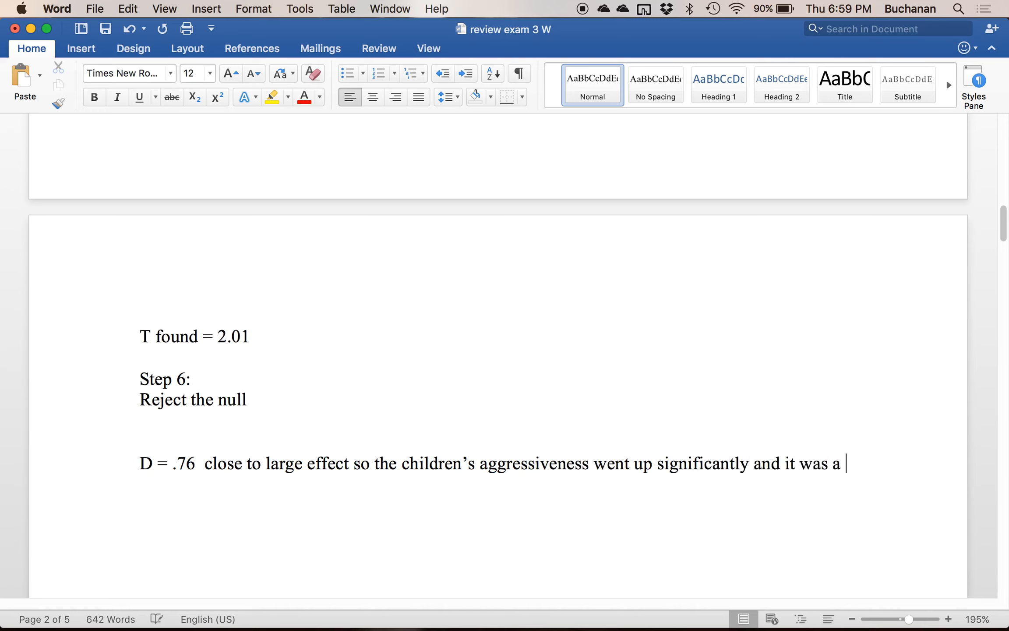
pyautogui.write('large effect.')
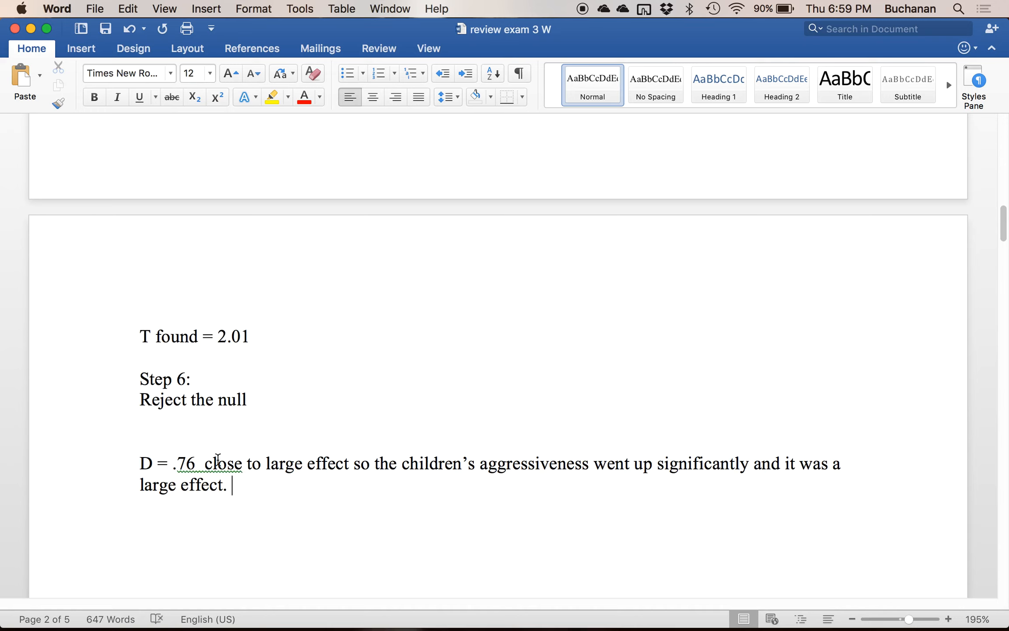
# - Read the television song sales problem on page 3, including its before and after table and parts (a) to (c)
pyautogui.scroll(-15, 221, 442)
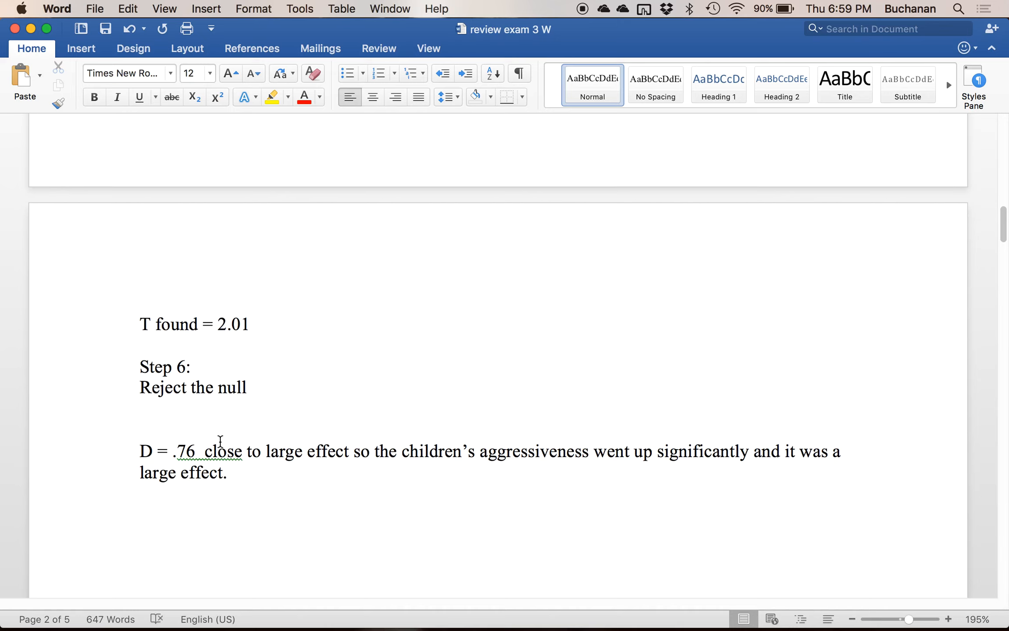
pyautogui.scroll(-10, 221, 441)
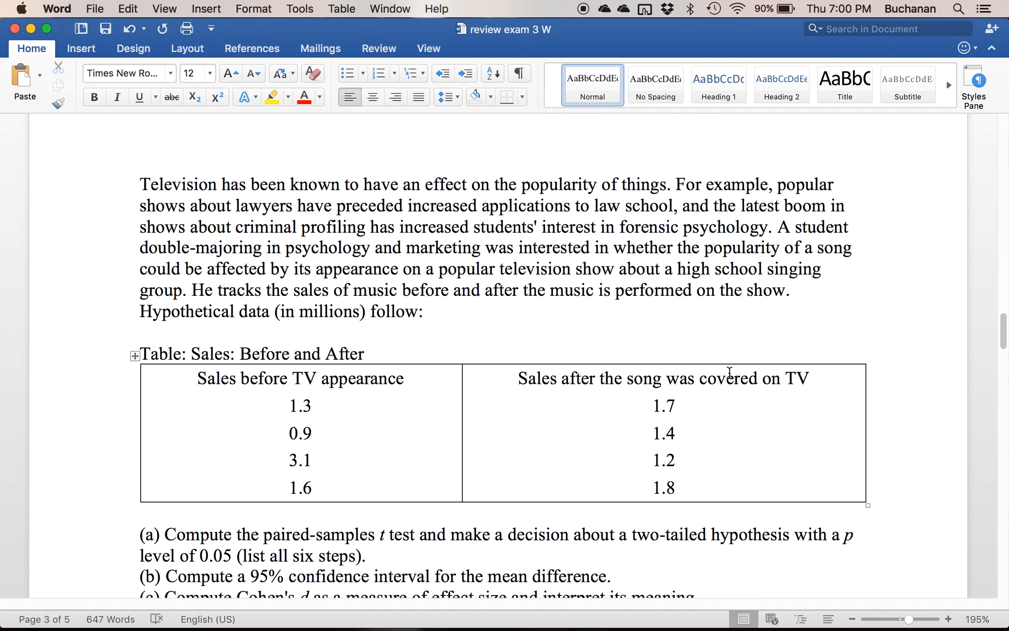
pyautogui.scroll(-5, 729, 371)
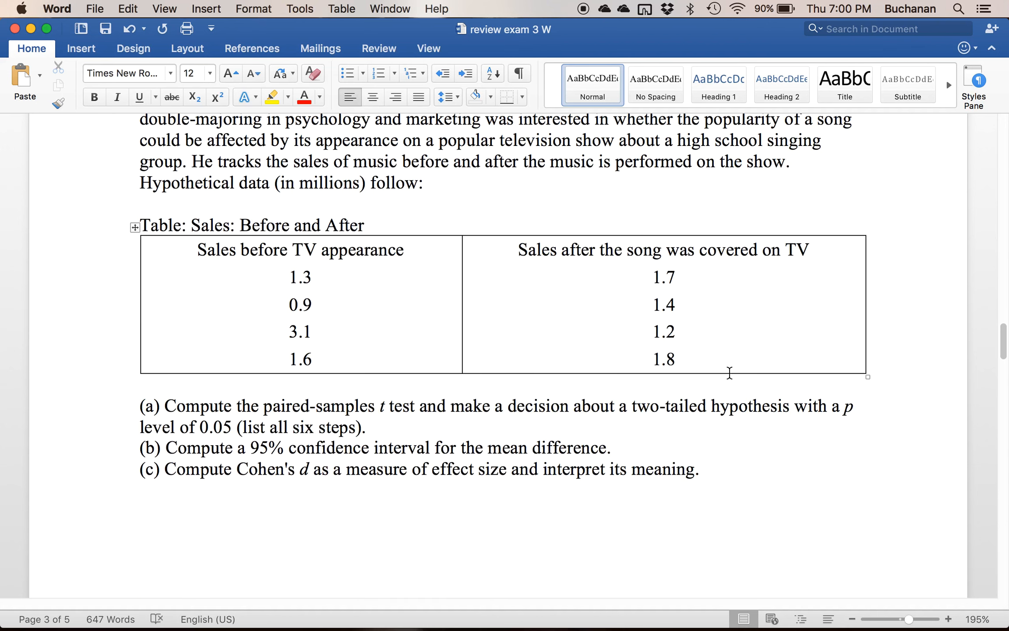
pyautogui.doubleClick(648, 407)
pyautogui.tripleClick(648, 407)
pyautogui.click(648, 406)
pyautogui.scroll(1, 397, 552)
pyautogui.scroll(5, 396, 552)
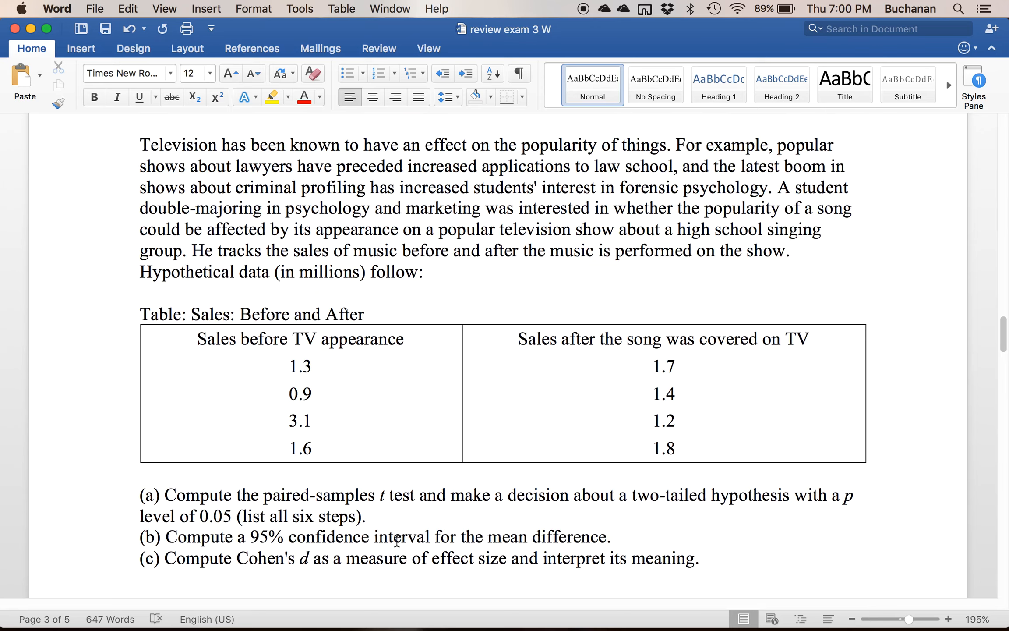
# - Highlight "two-tailed hypothesis" in part (a) and "affected by its appearance" in the problem text in yellow
pyautogui.scroll(-2, 651, 495)
pyautogui.moveTo(632, 465); pyautogui.dragTo(744, 468)
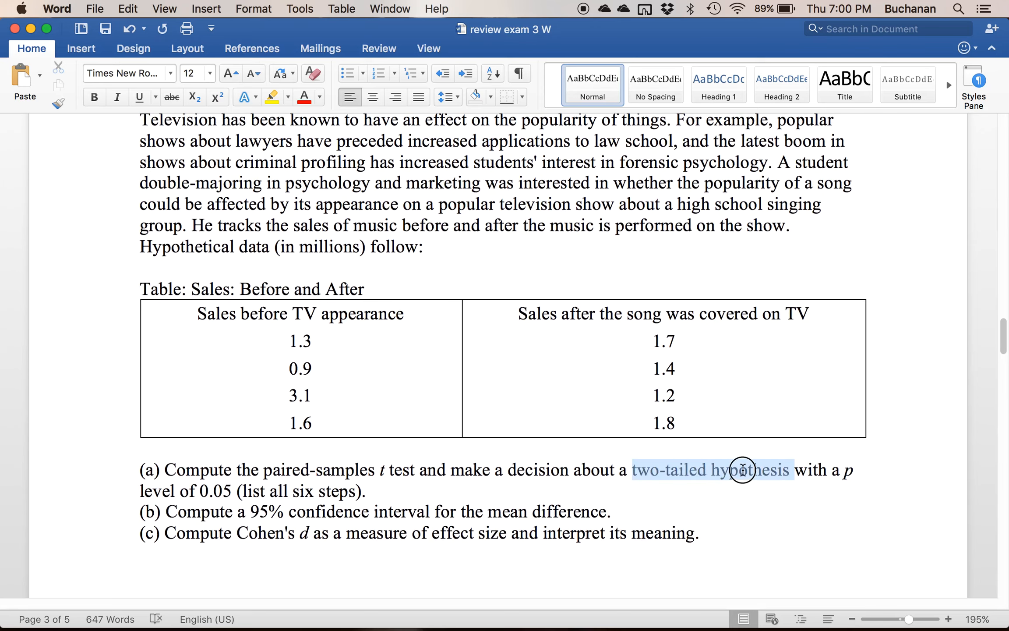
pyautogui.click(272, 96)
pyautogui.scroll(1, 331, 237)
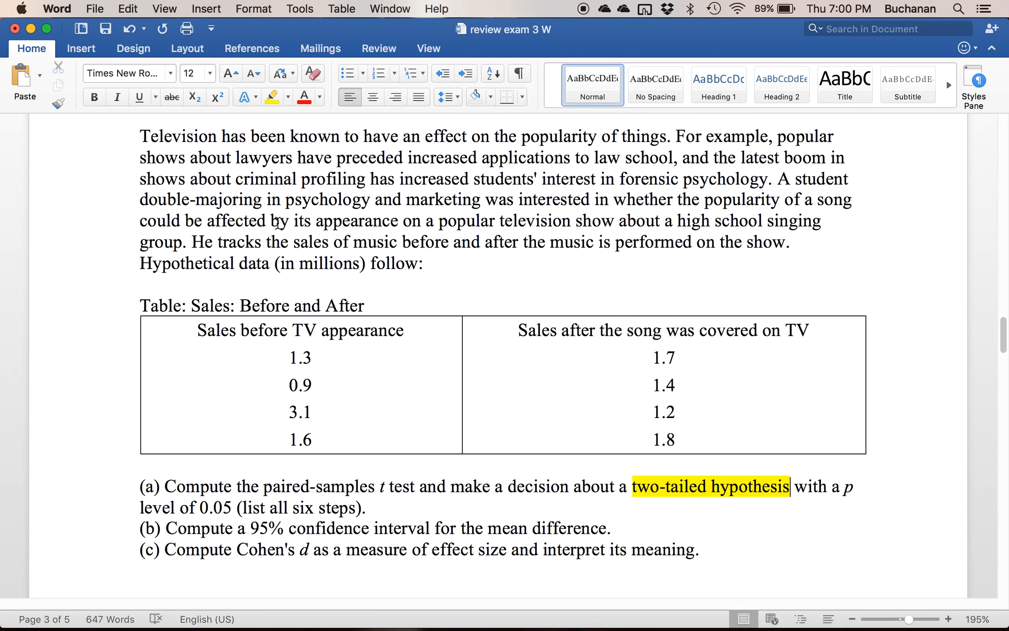
pyautogui.moveTo(271, 221); pyautogui.dragTo(365, 222)
pyautogui.moveTo(207, 221); pyautogui.dragTo(402, 221)
pyautogui.click(272, 98)
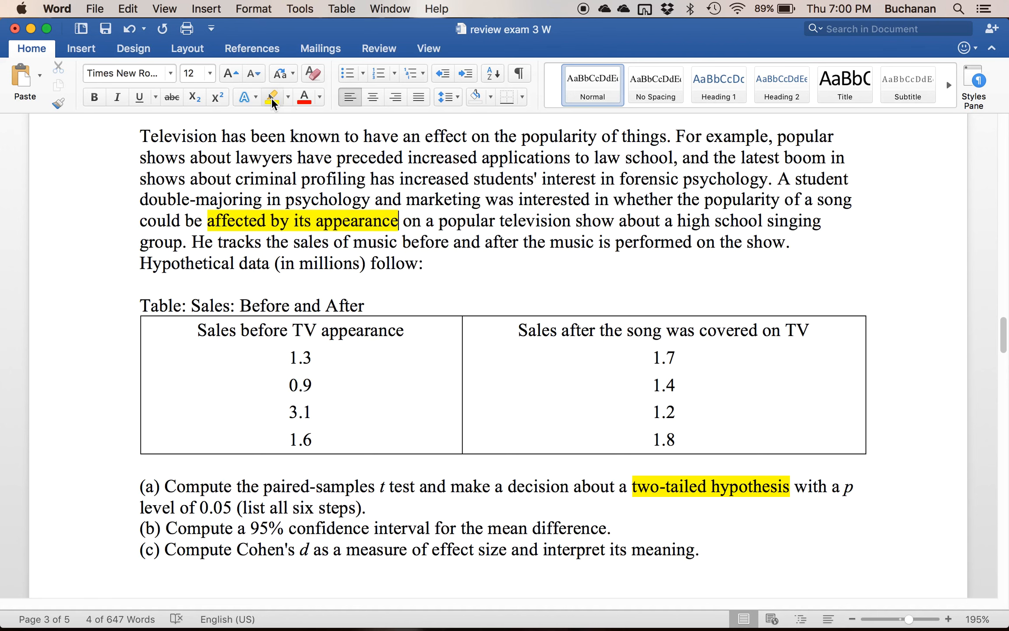
pyautogui.click(367, 357)
pyautogui.scroll(-3, 367, 357)
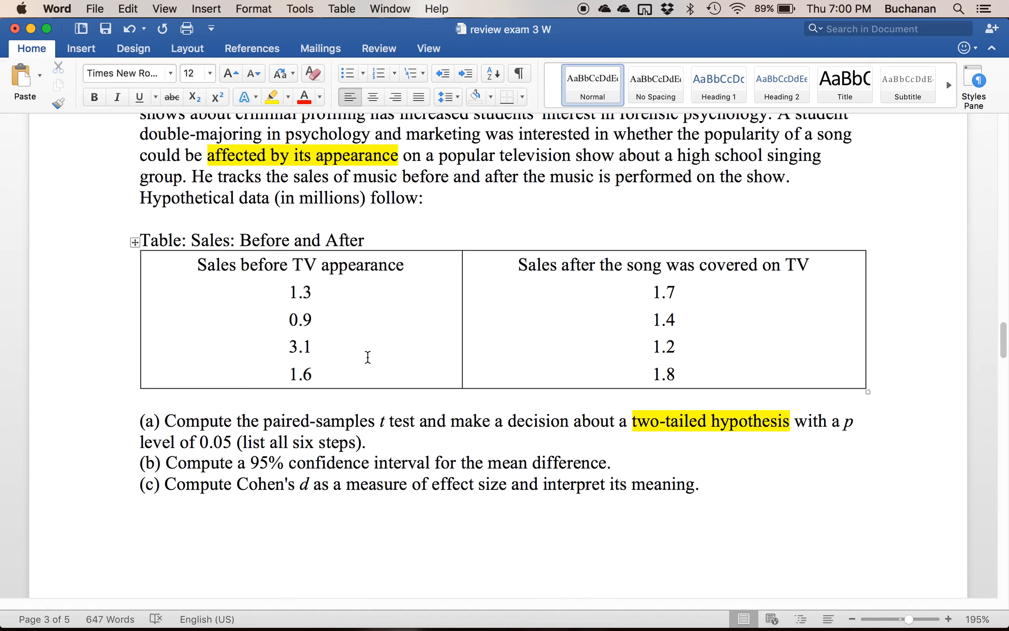
# - Switch to RStudio, add the comment "##dependent t test" after a blank line below the d.singlet() call, and save the script
pyautogui.moveTo(5, 622)
pyautogui.click(270, 259)
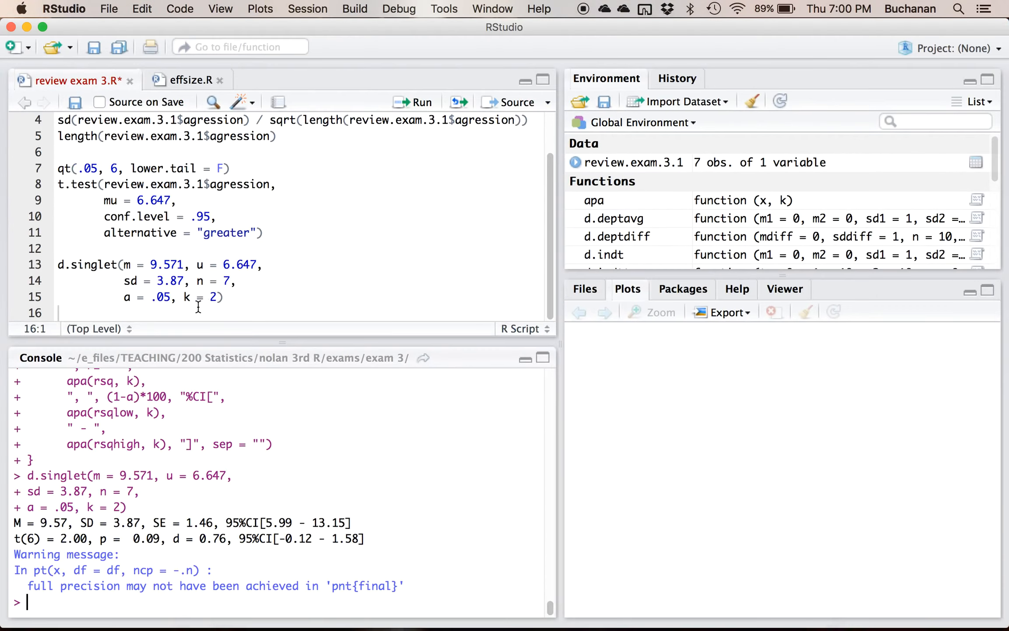
pyautogui.press('Return')
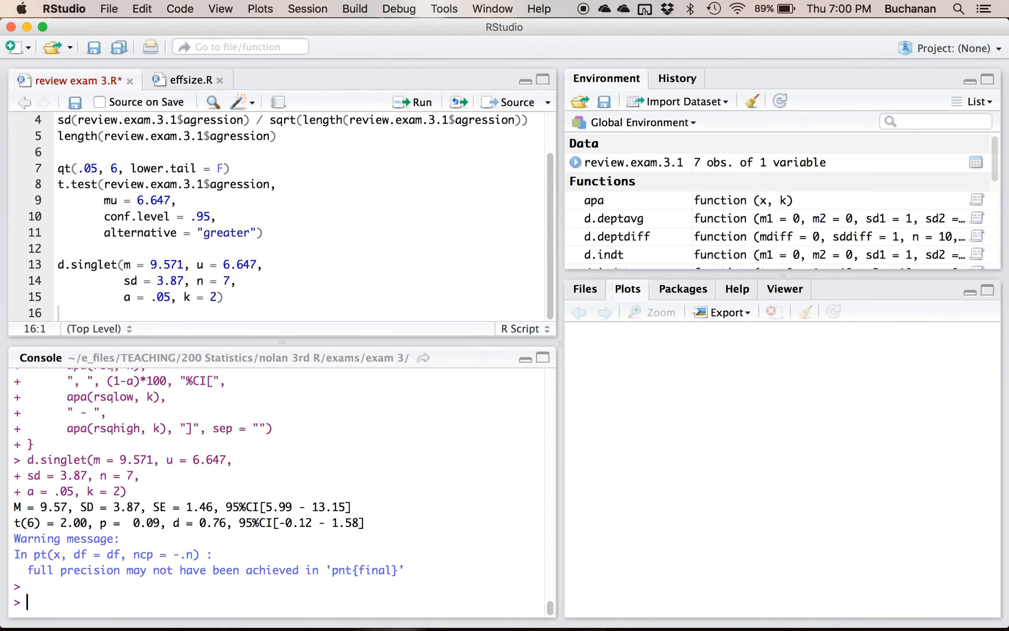
pyautogui.click(137, 314)
pyautogui.write('3depdent')
pyautogui.press('BackSpace')
pyautogui.press('BackSpace')
pyautogui.press('BackSpace')
pyautogui.press('BackSpace')
pyautogui.press('BackSpace')
pyautogui.press('BackSpace')
pyautogui.press('BackSpace')
pyautogui.press('BackSpace')
pyautogui.press('BackSpace')
pyautogui.write('##dependent t test')
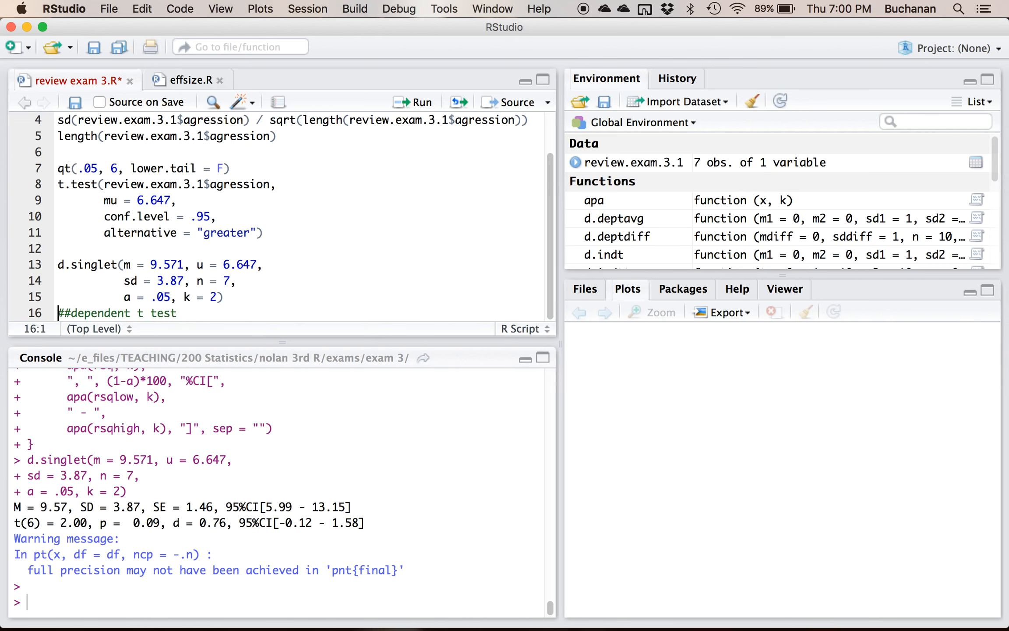
pyautogui.press('super+Left')
pyautogui.press('Return')
pyautogui.press('super+Right')
pyautogui.press('Return')
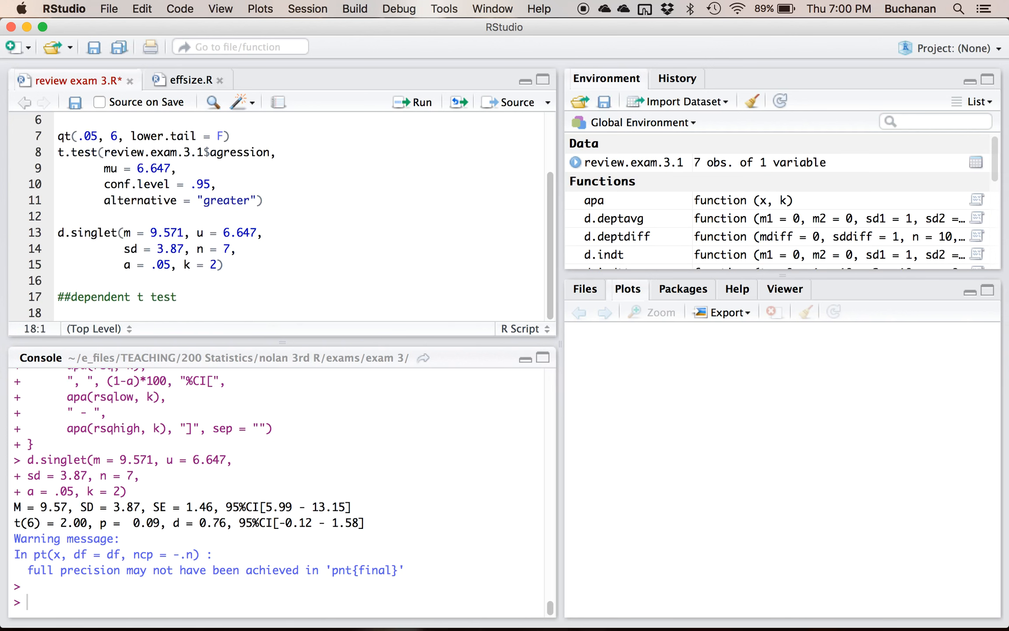
pyautogui.press('super+s')
# - Import the "review exam 3 2" file from the exam 3 folder as dataset review.exam.3.2 and close its data view
pyautogui.click(697, 103)
pyautogui.click(678, 126)
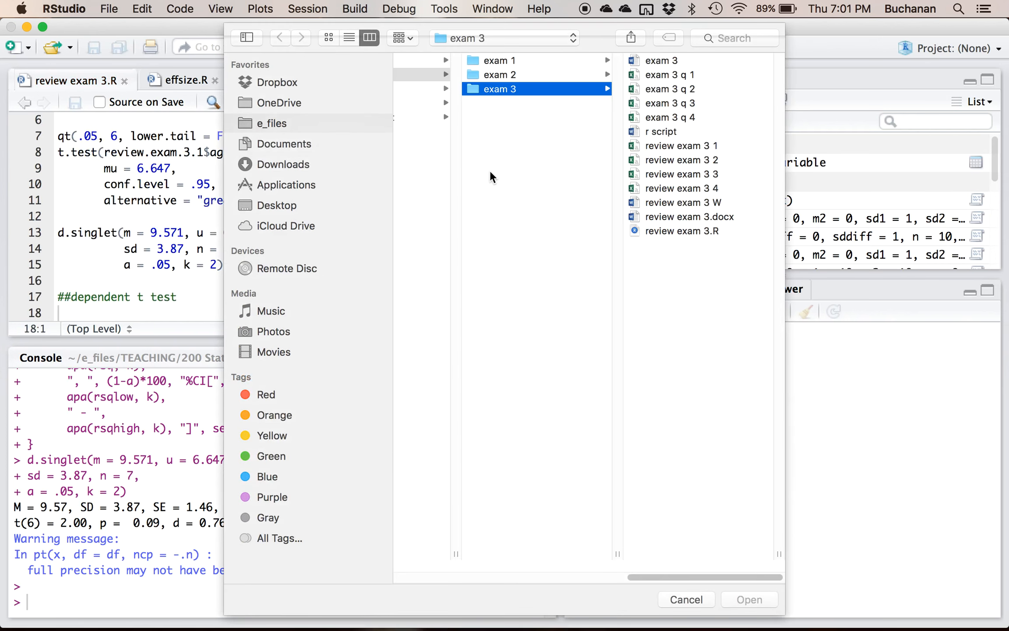
pyautogui.doubleClick(703, 159)
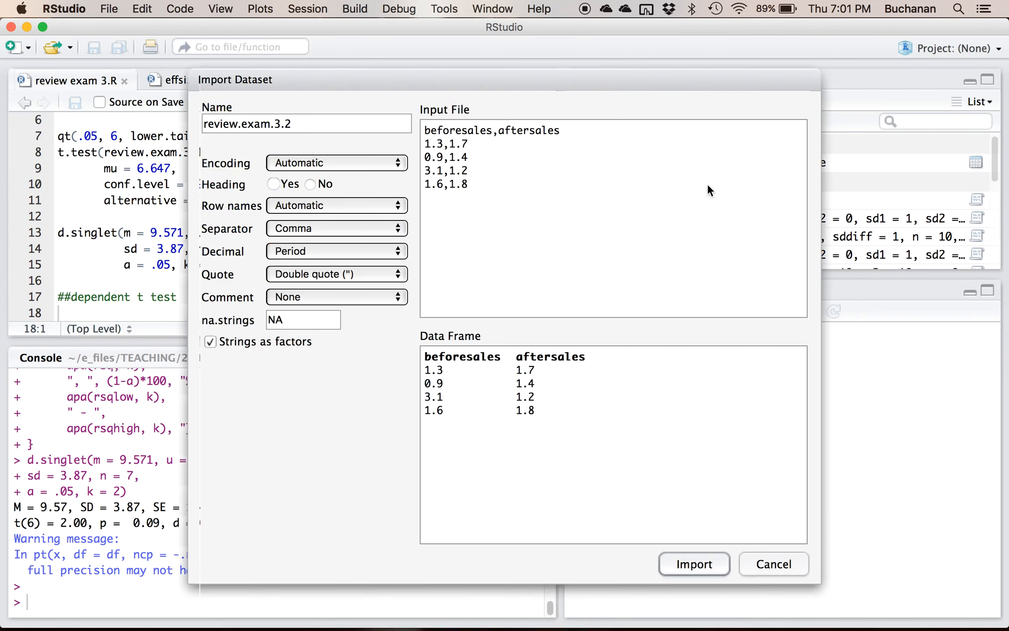
pyautogui.click(688, 565)
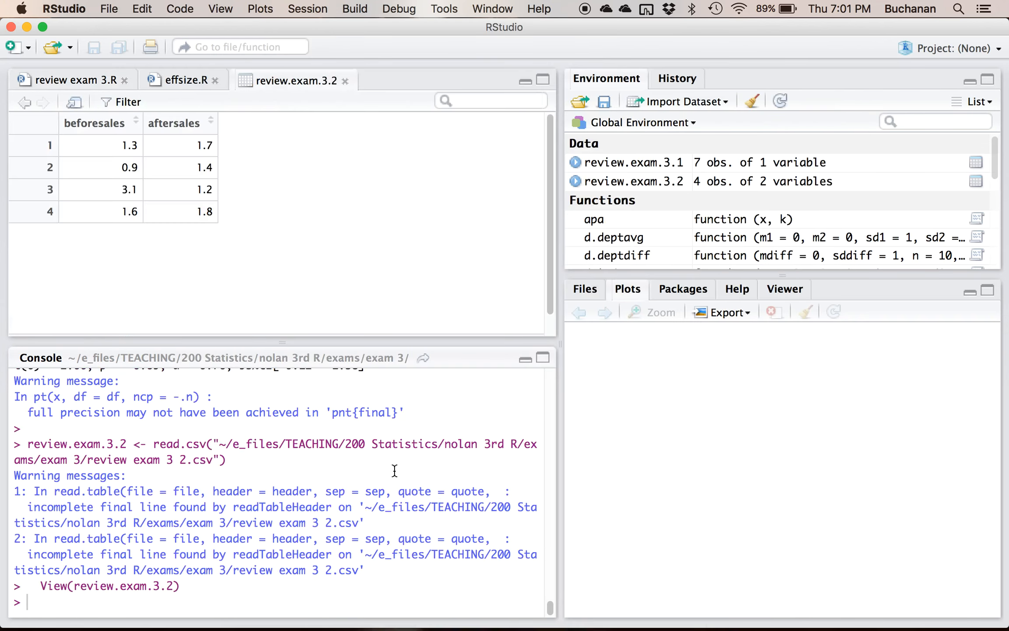
pyautogui.click(346, 81)
# - Switch to Word and add "Step 1:" below part (c), with the bulleted assumption "Is the dv scale? Yes, ratio"
pyautogui.hotkey('ctrl', 'Up')
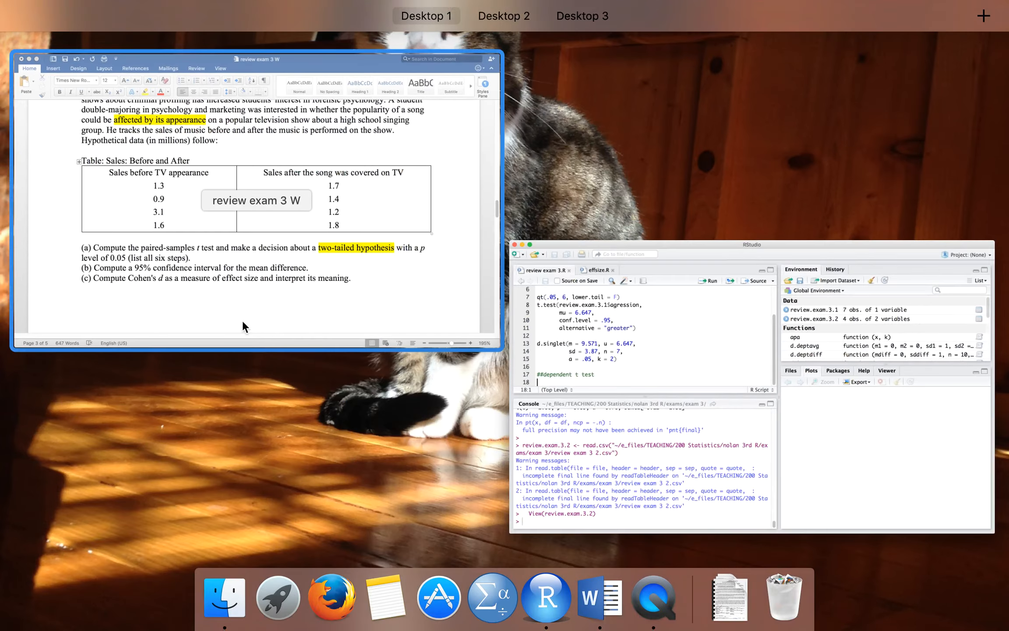
pyautogui.click(243, 325)
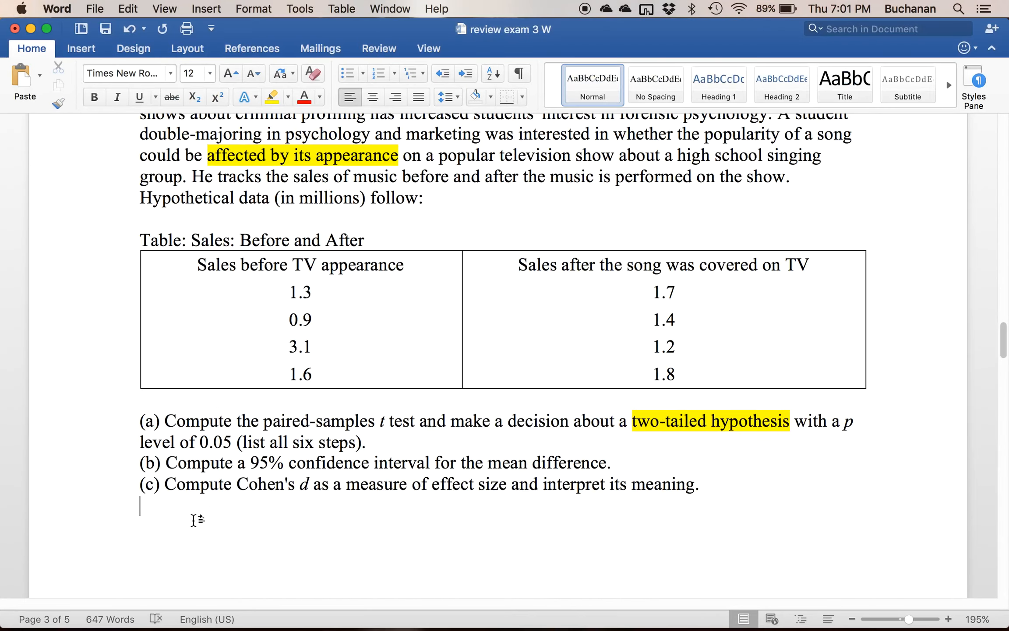
pyautogui.press('Return')
pyautogui.write('Step 1:')
pyautogui.press('Return')
pyautogui.write('- Is t')
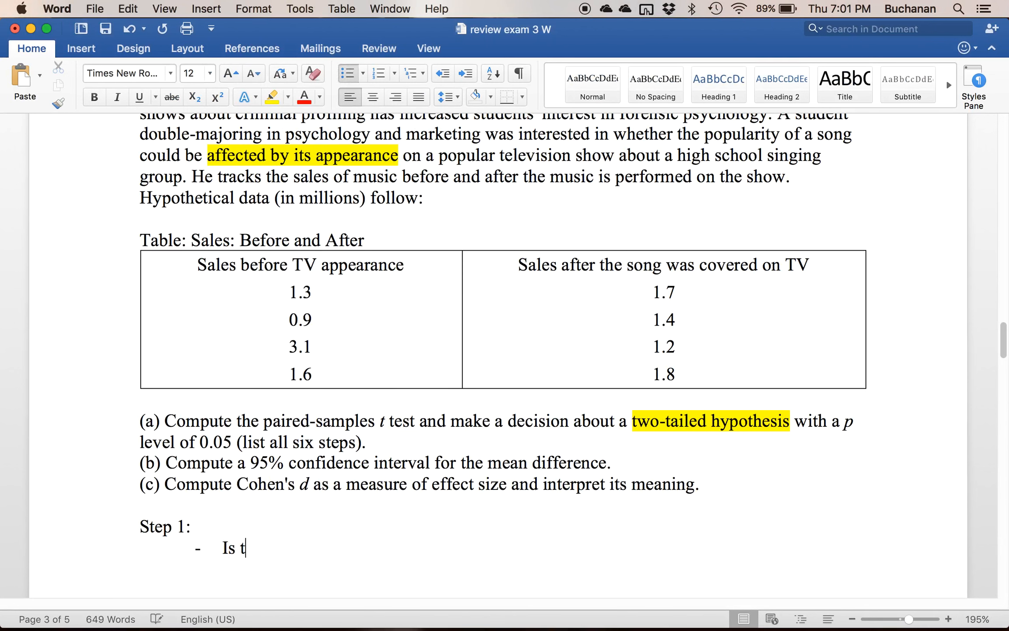
pyautogui.write('he dv scale? Yes')
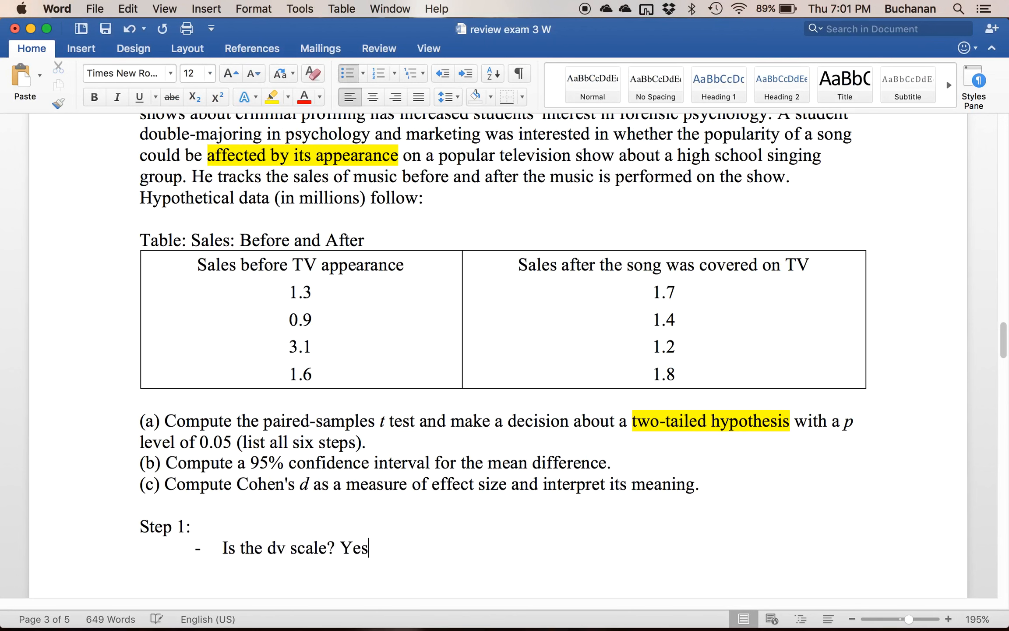
pyautogui.write(', ratio')
pyautogui.press('Return')
# - Add the bullets "Normal? Don't know N < 30 so can't assume" and "Randomly select? Yes could" to Step 1, and end the list
pyautogui.press('BackSpace')
pyautogui.write('-')
pyautogui.press('BackSpace')
pyautogui.press('BackSpace')
pyautogui.write("- Normal? Don't")
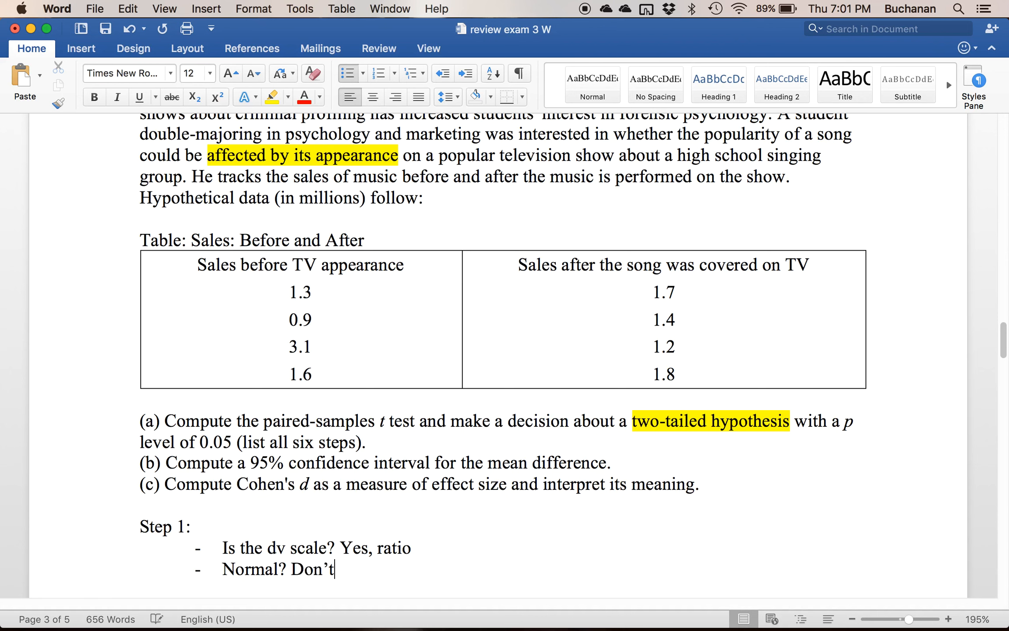
pyautogui.write(" know N < 30 so can't assume")
pyautogui.press('Return')
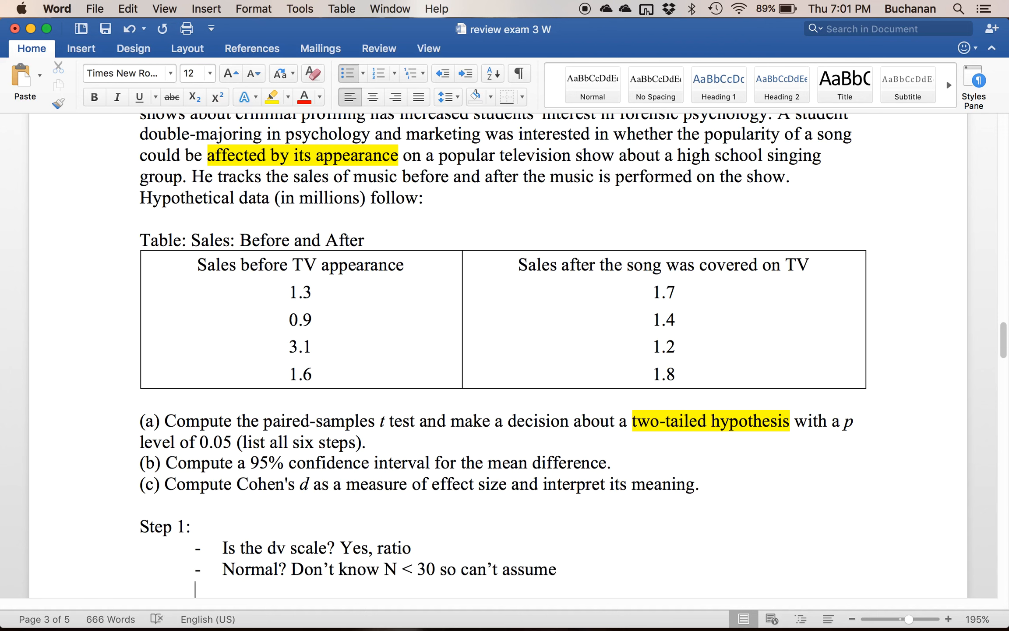
pyautogui.write('Randomly select?')
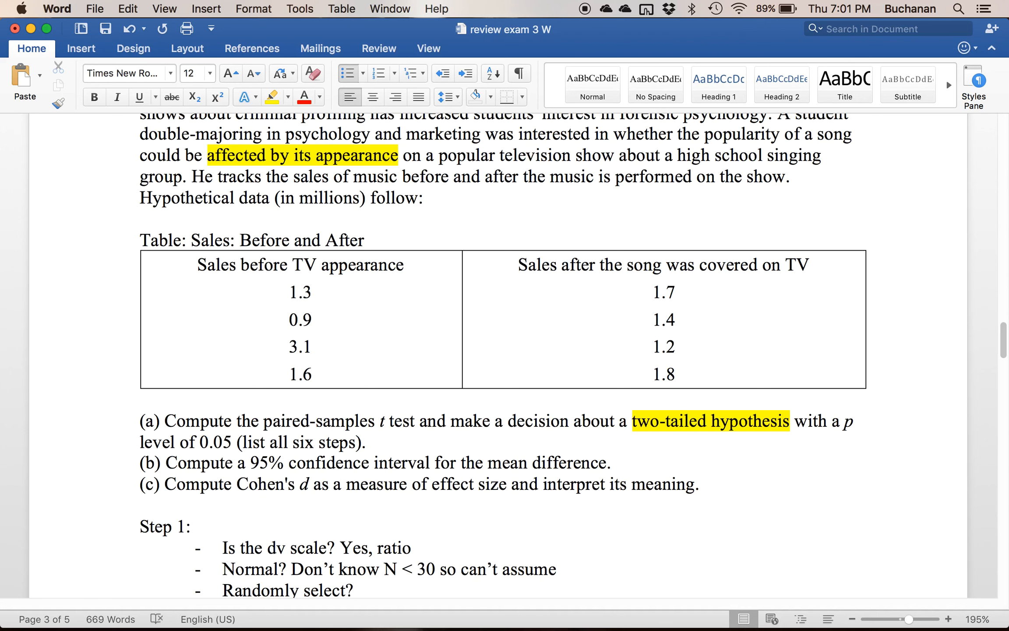
pyautogui.write('Yes could')
pyautogui.press('Return')
pyautogui.press('Return')
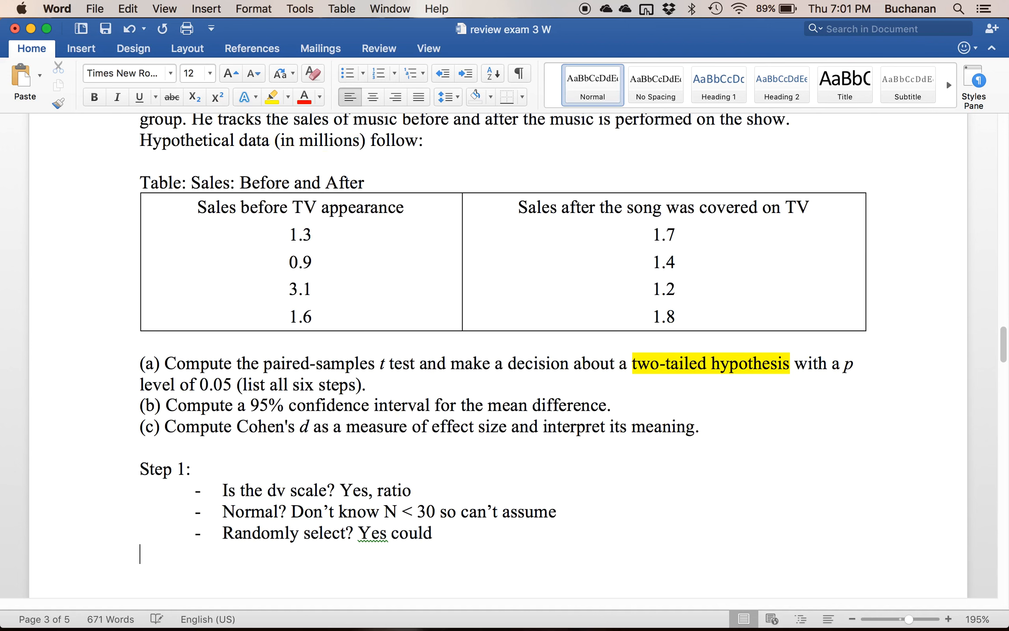
# - Add the heading "Step 2:" below the assumptions, leaving a blank line, and begin an "R:" line under it
pyautogui.press('Return')
pyautogui.write('Step 2:')
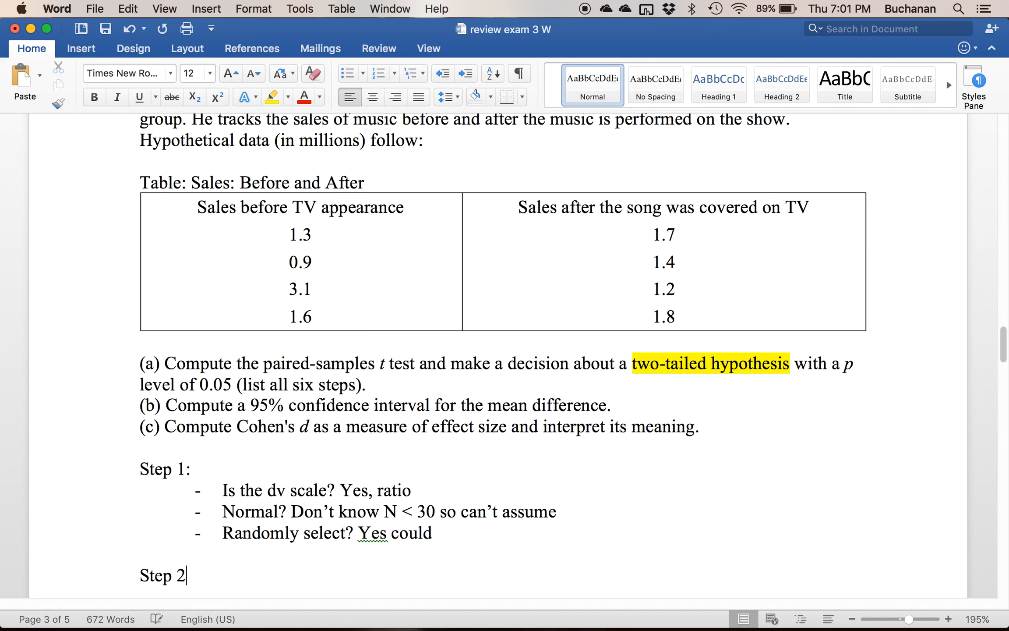
pyautogui.press('Return')
pyautogui.press('Return')
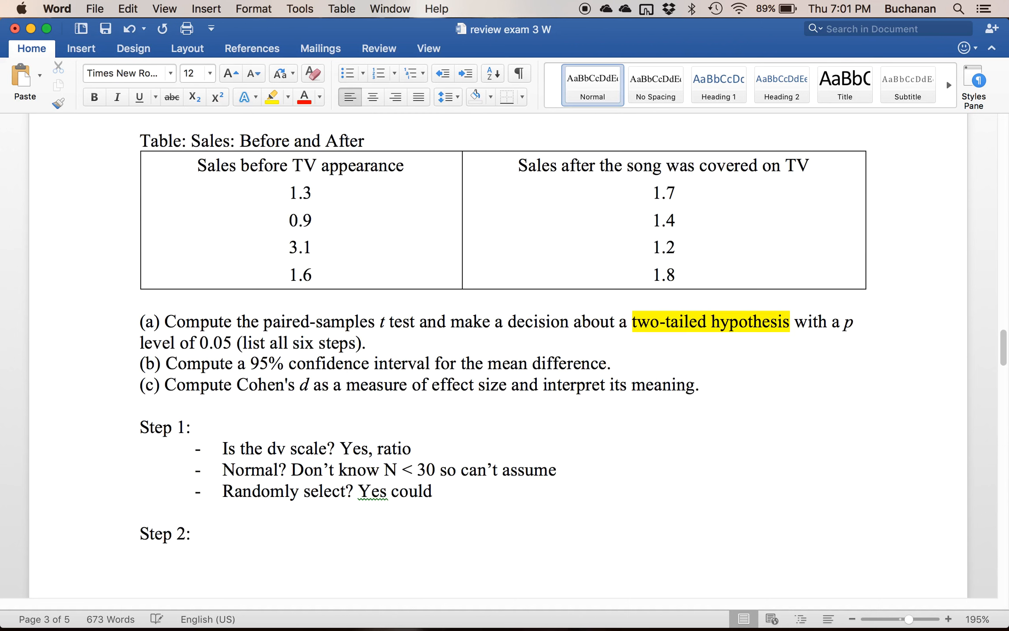
pyautogui.press('BackSpace')
pyautogui.write('R:')
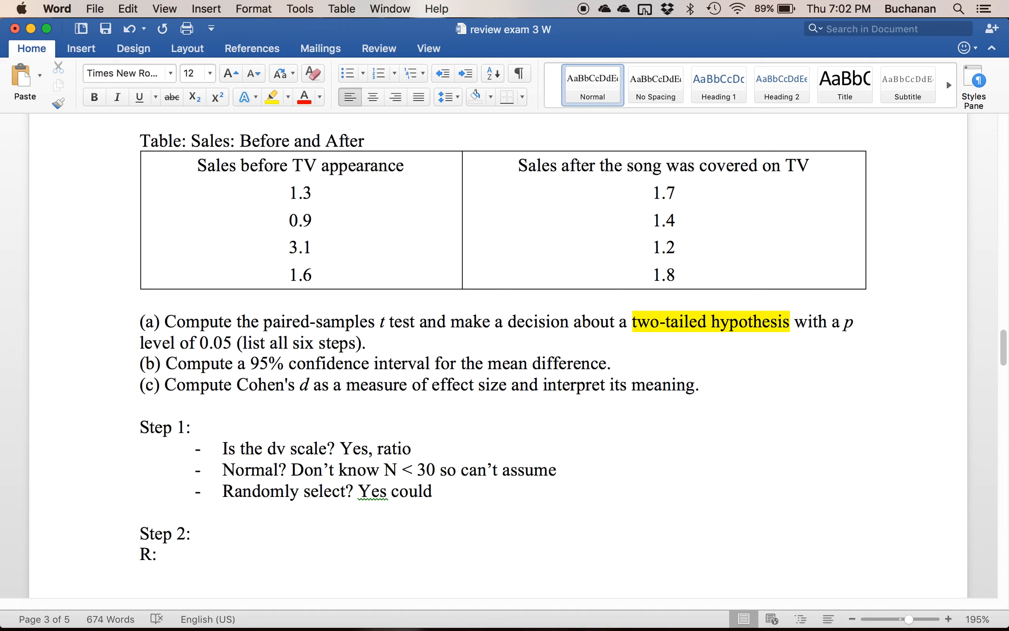
# - Complete the R line with "Difference of after – before" followed by "no differences expected"
pyautogui.write('After -')
pyautogui.press('BackSpace')
pyautogui.press('BackSpace')
pyautogui.press('BackSpace')
pyautogui.press('BackSpace')
pyautogui.press('BackSpace')
pyautogui.press('BackSpace')
pyautogui.press('BackSpace')
pyautogui.write('Different a')
pyautogui.press('BackSpace')
pyautogui.press('BackSpace')
pyautogui.press('BackSpace')
pyautogui.write('ce ')
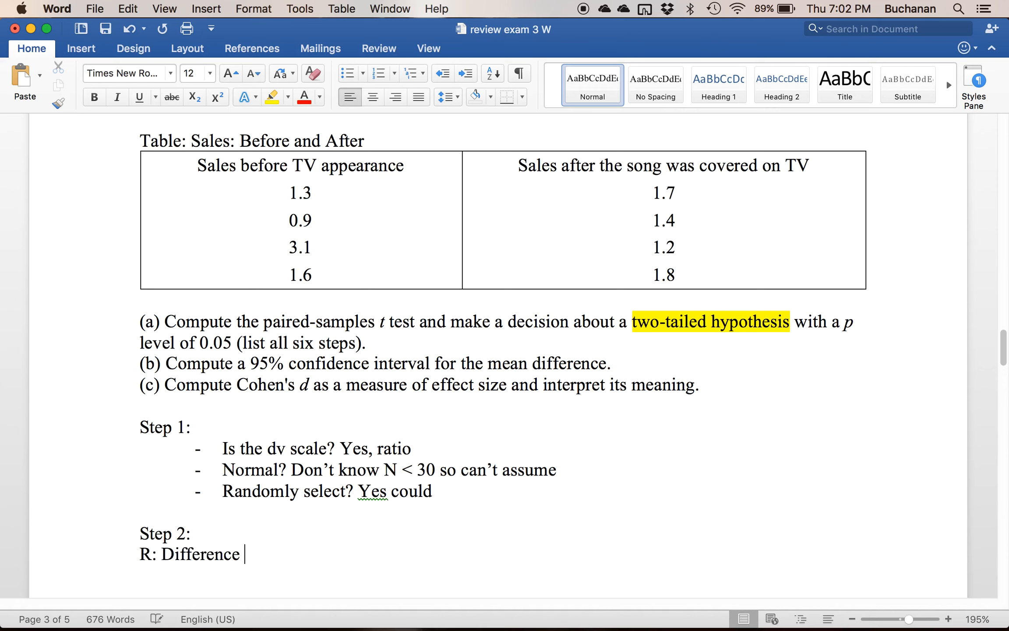
pyautogui.write('of after - before ')
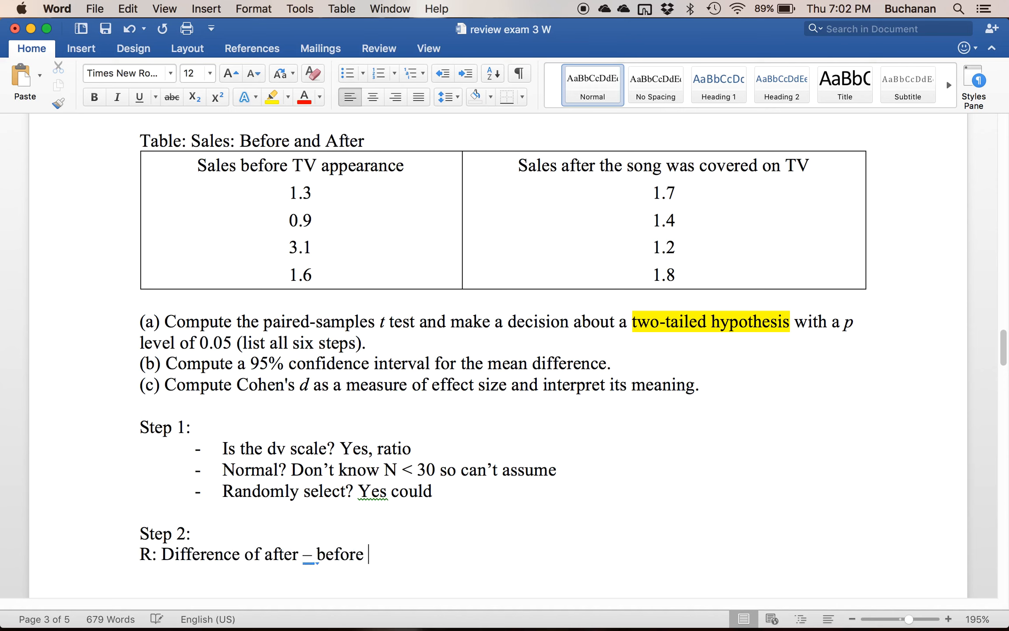
pyautogui.write('    no differ')
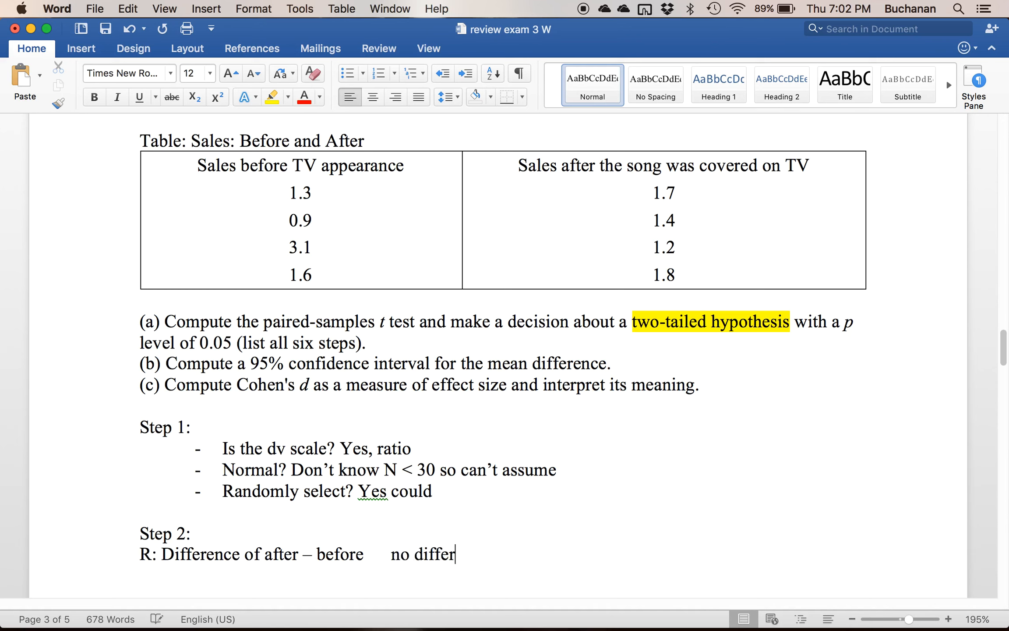
pyautogui.write('ences expected')
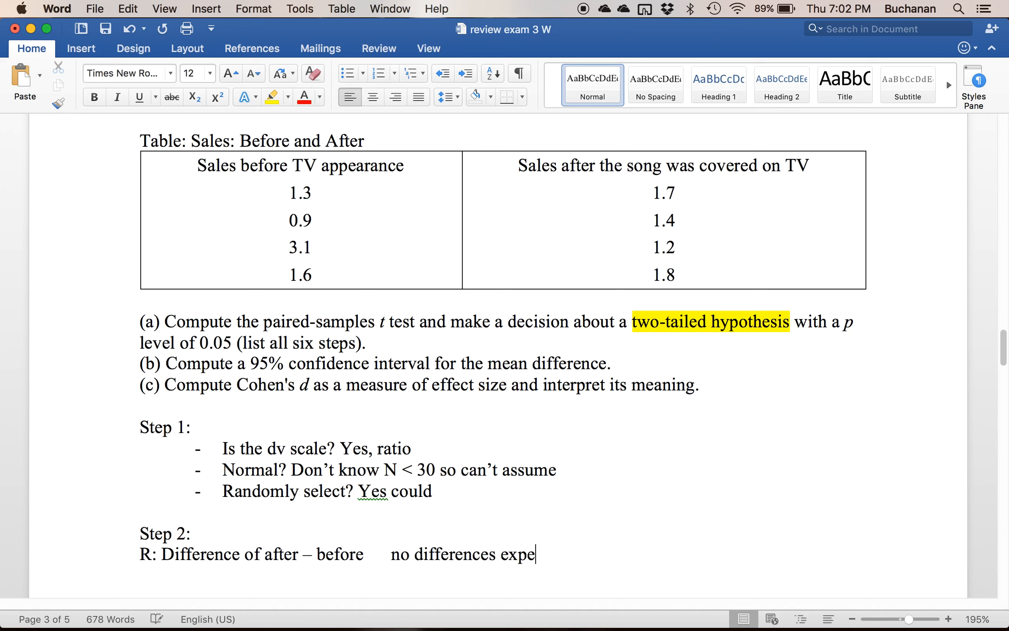
# - Below the R line in Step 2, add the line "N: Difference of after – before" followed by "no difference expected"
pyautogui.press('Return')
pyautogui.write('F:')
pyautogui.press('BackSpace')
pyautogui.press('BackSpace')
pyautogui.write('R')
pyautogui.press('BackSpace')
pyautogui.write('N: Difference of aft')
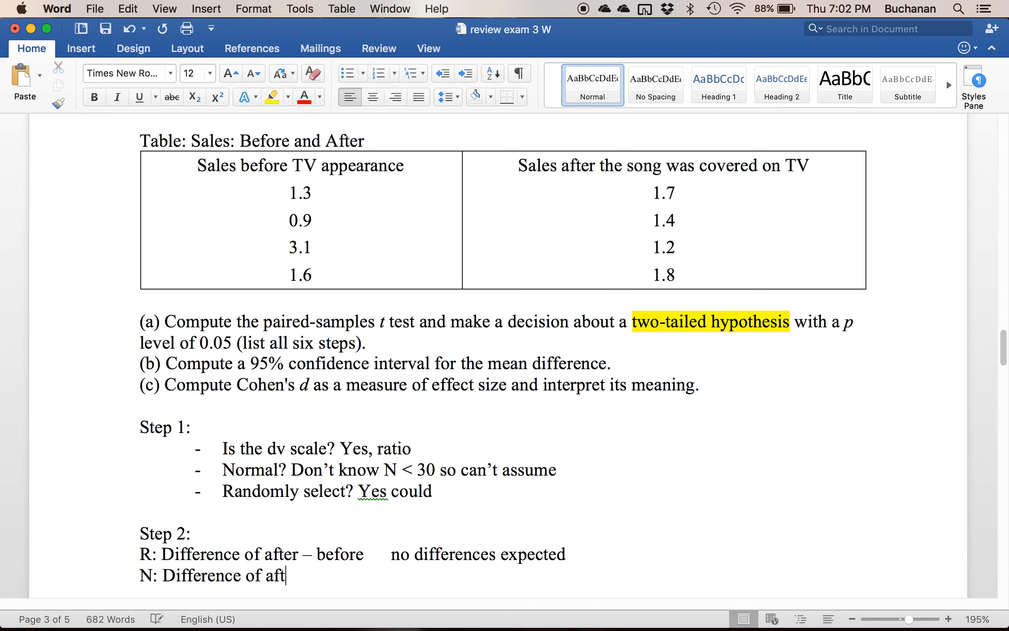
pyautogui.write('er - before   n')
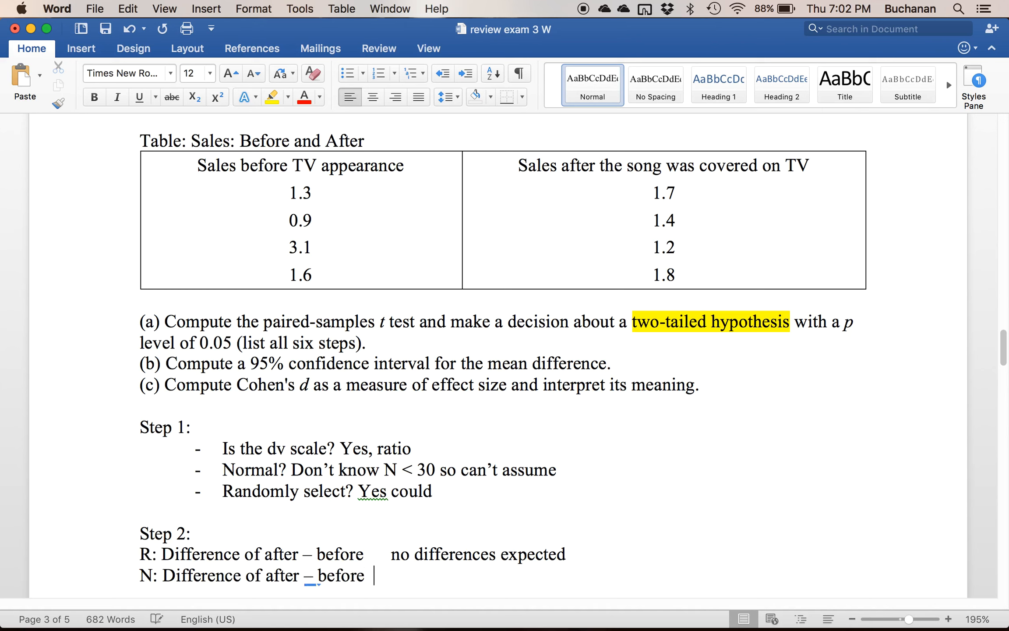
pyautogui.press('BackSpace')
pyautogui.write('before\tno difference expected')
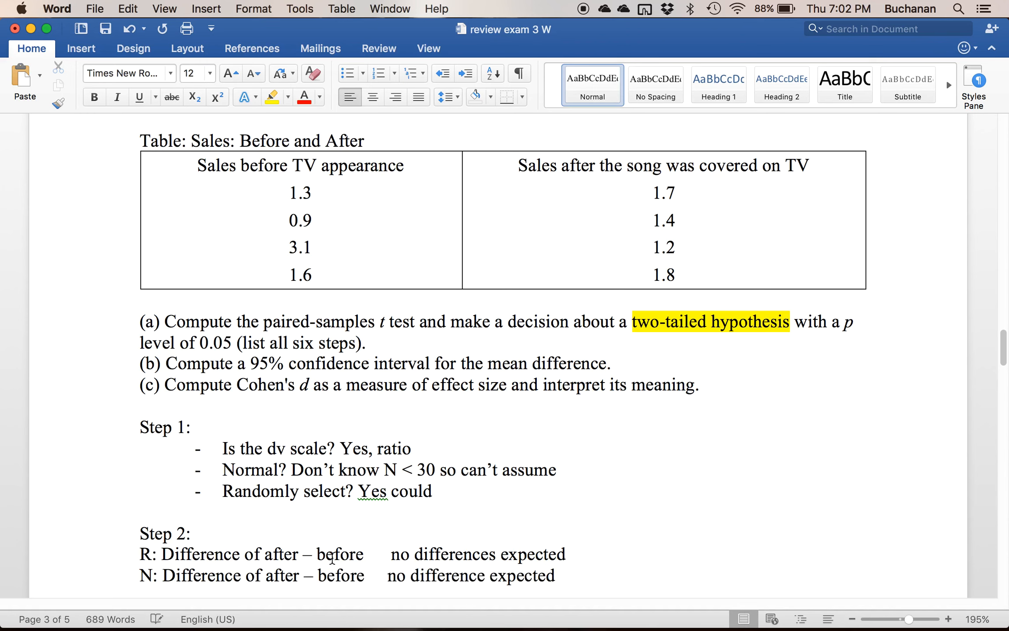
# - Insert the not-equal sign "=/" after "before" in the R line and "=" after "before" in the N line
pyautogui.click(374, 556)
pyautogui.write('=.')
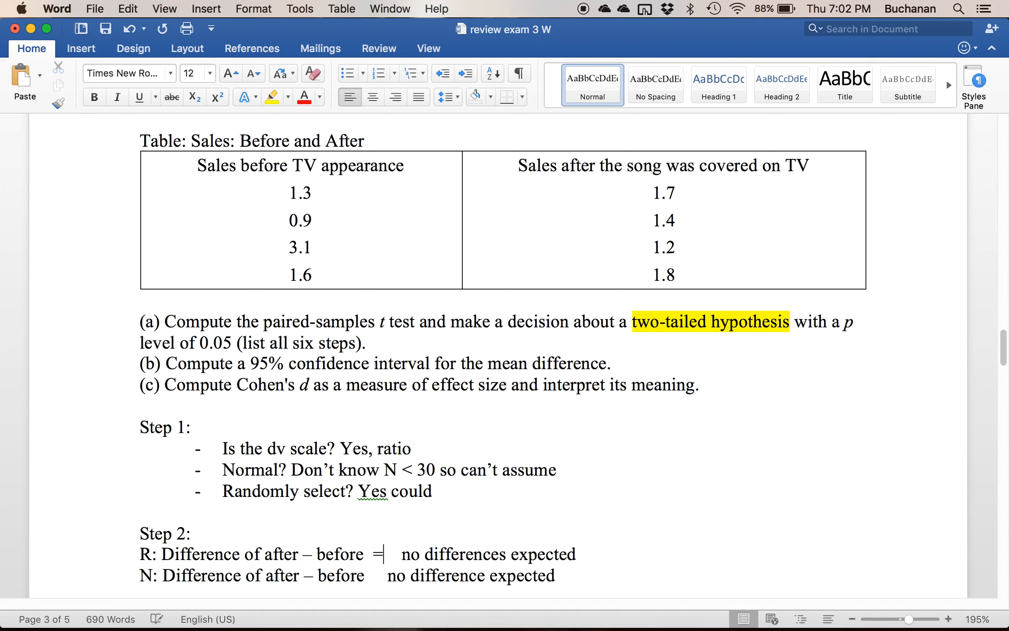
pyautogui.press('BackSpace')
pyautogui.write('/')
pyautogui.write('=')
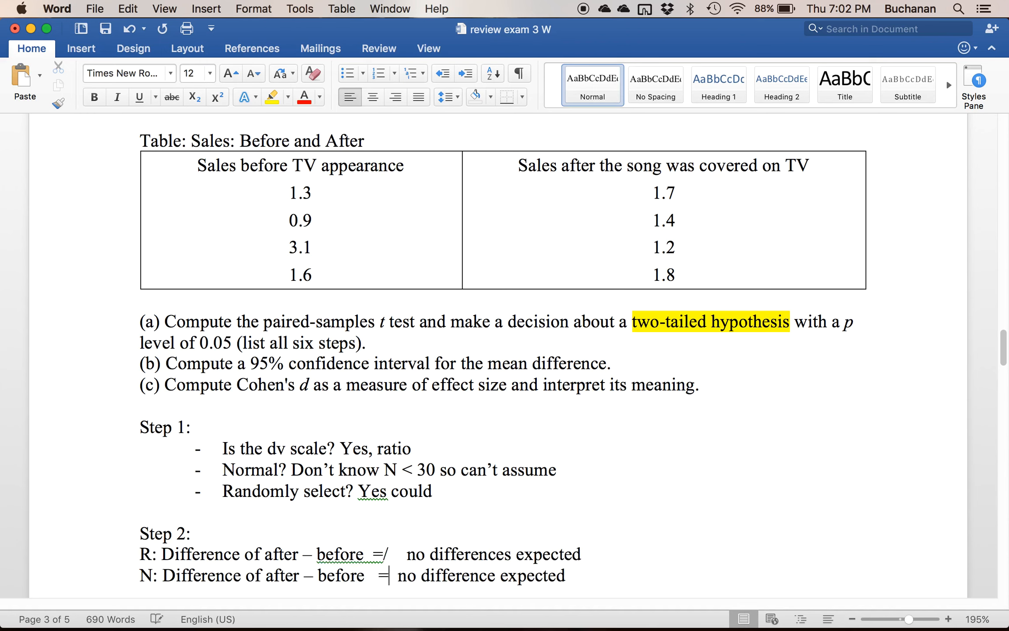
# - Add the heading "Step 3:" below the N line, leaving a blank line between them
pyautogui.click(566, 583)
pyautogui.press('Return')
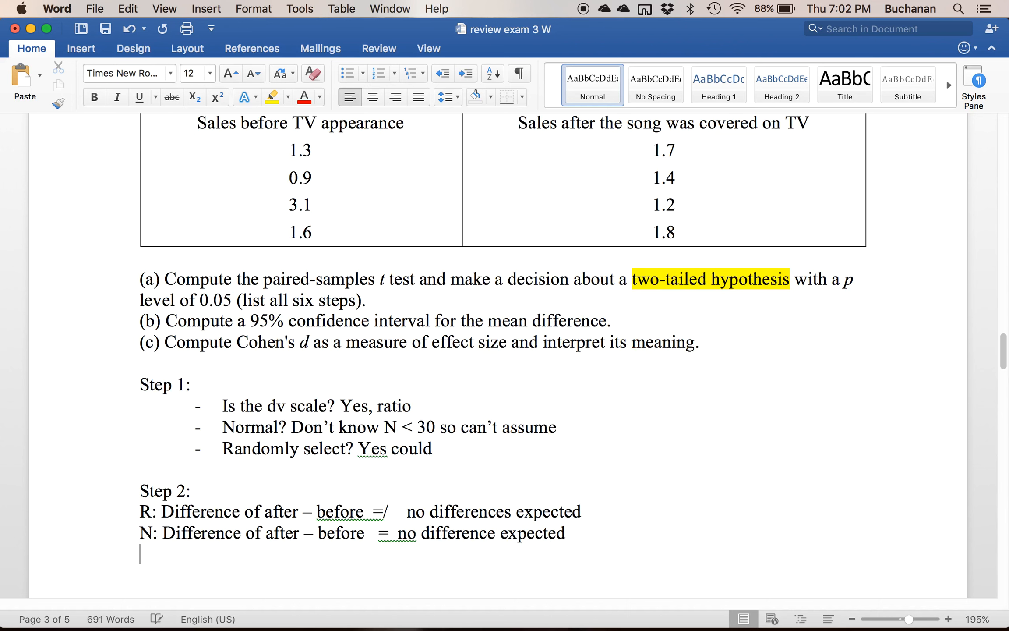
pyautogui.write('Step 2')
pyautogui.write(':')
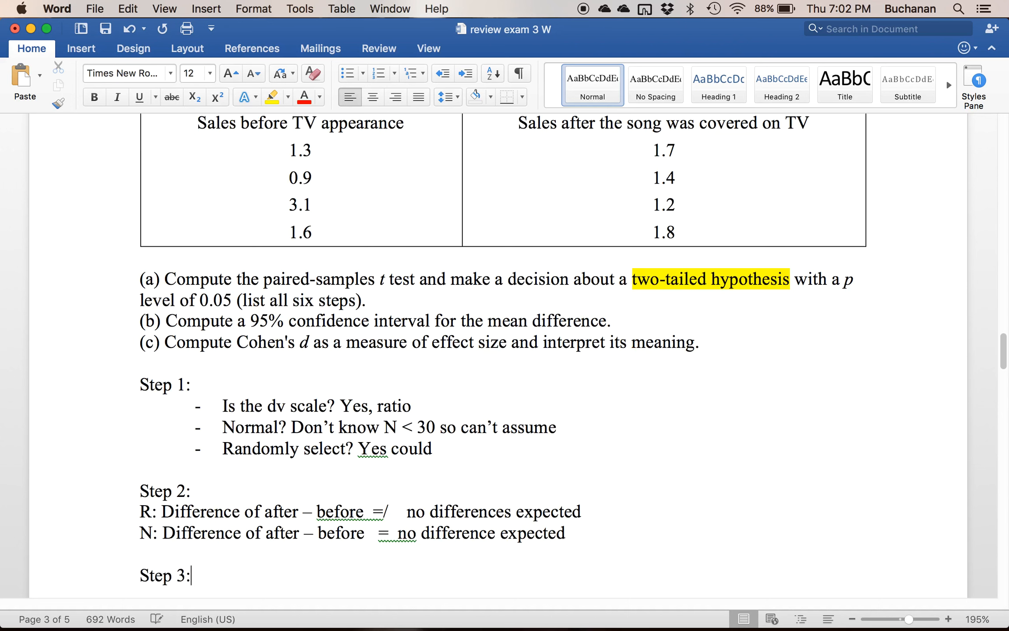
# - List the labels "Mdifference", "SD", "SE" and "N" on separate lines under the Step 3 heading
pyautogui.press('Return')
pyautogui.write('Mdifference')
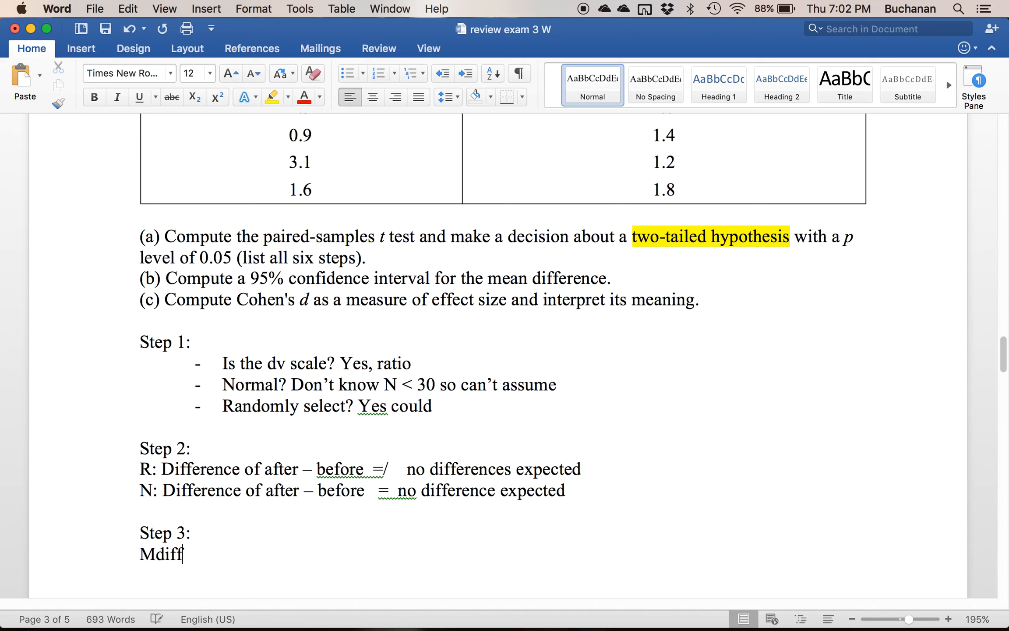
pyautogui.press('Return')
pyautogui.write('SD')
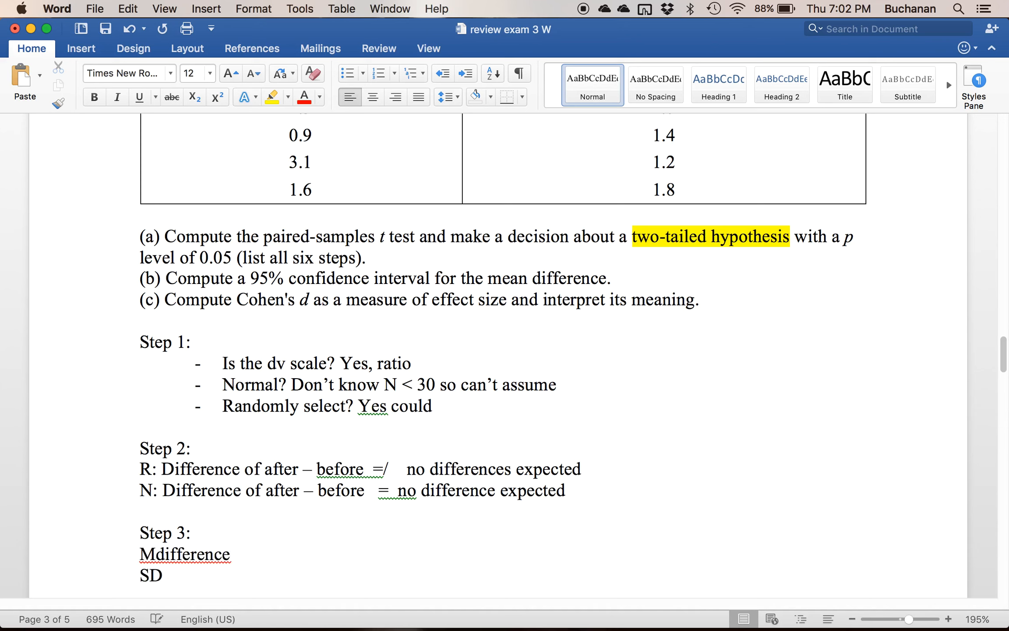
pyautogui.press('Return')
pyautogui.write('SE')
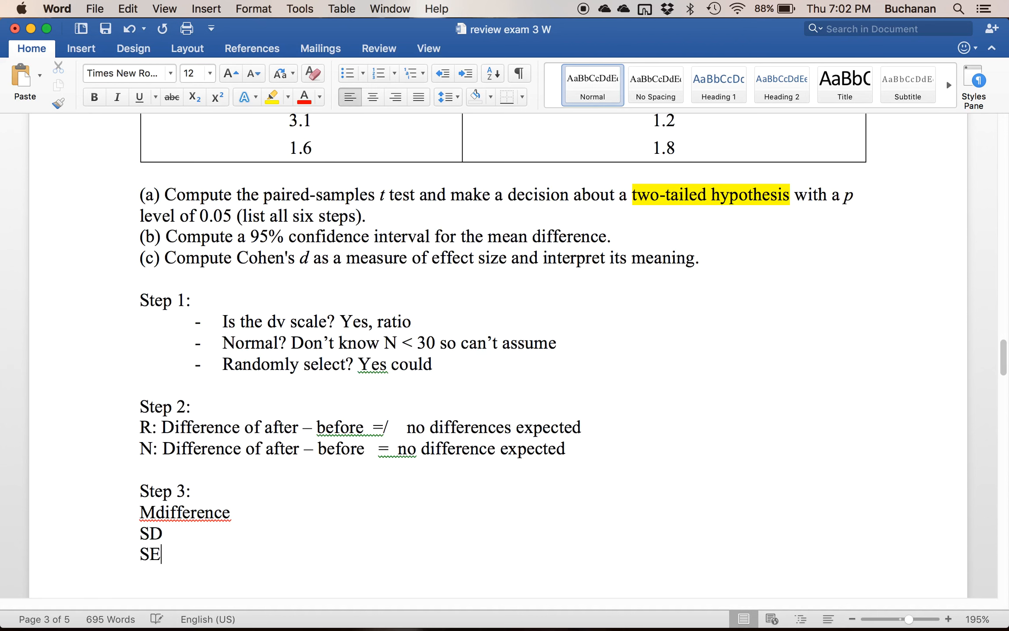
pyautogui.press('Return')
pyautogui.write('N')
# - Enter "um = 0" to the right of Mdifference, on the same line
pyautogui.doubleClick(449, 513)
pyautogui.write('um = 0')
pyautogui.scroll(-5, 382, 500)
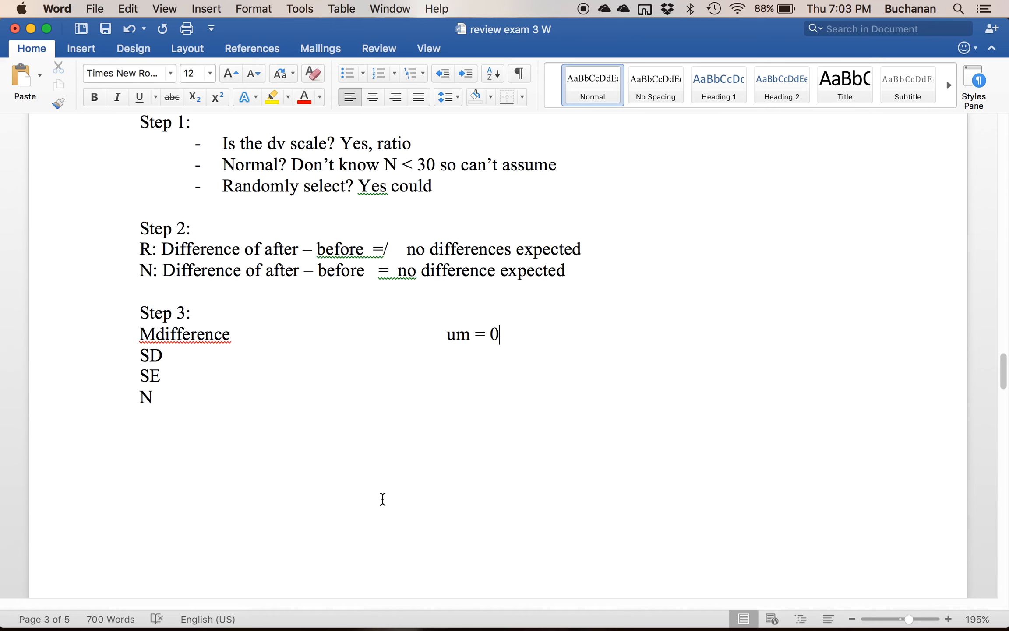
# - Switch to RStudio and begin the line "difference = review.exam.3.2$aftersales -" under the dependent t test comment, expanding the review.exam.3.2 data to check its variables
pyautogui.hotkey('ctrl', 'Up')
pyautogui.click(241, 197)
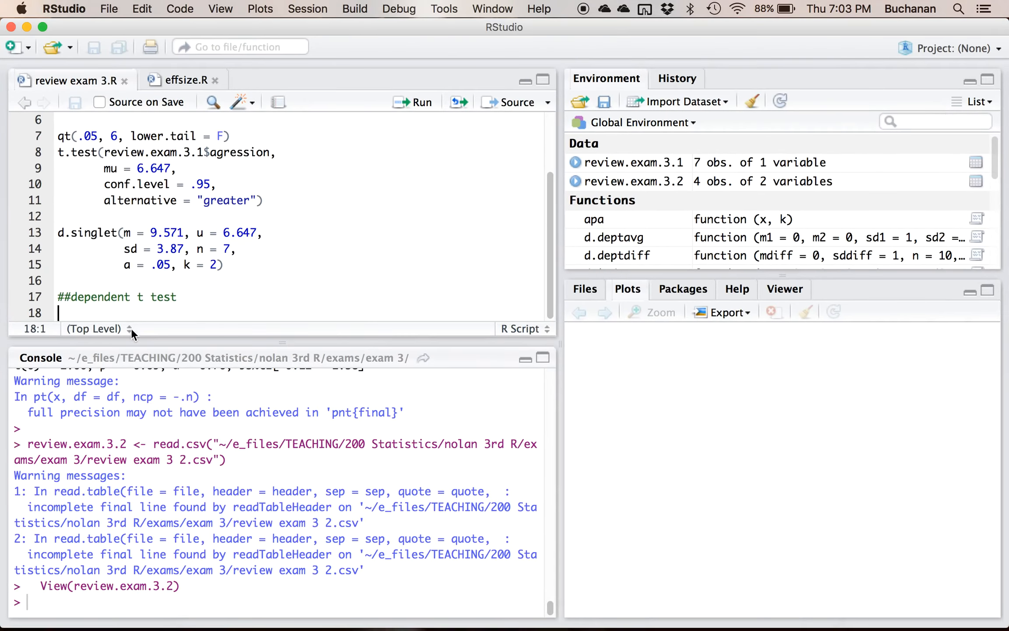
pyautogui.write('differ')
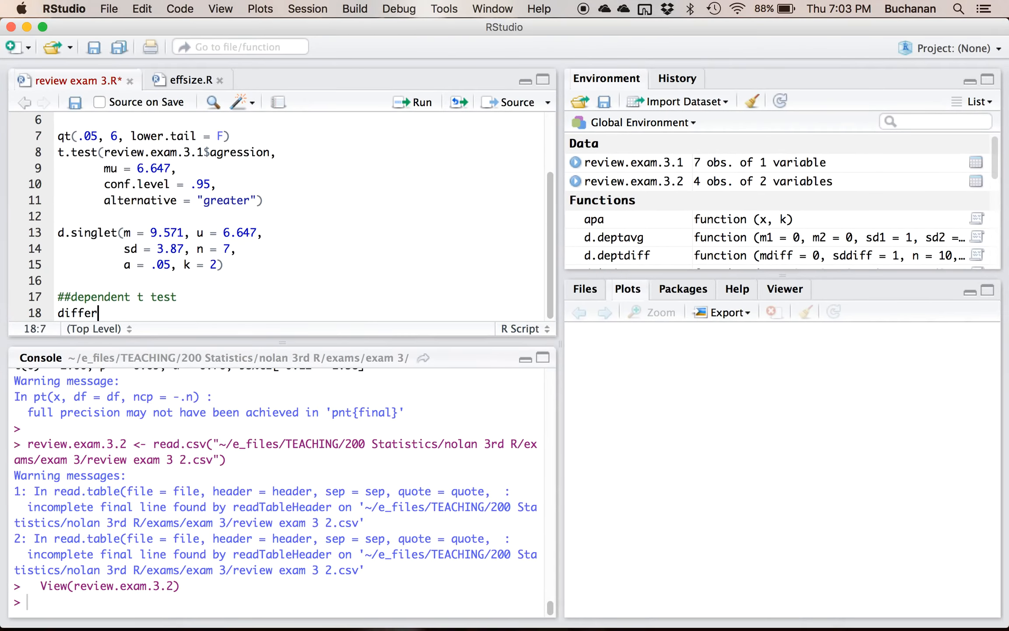
pyautogui.write('ence =')
pyautogui.click(575, 181)
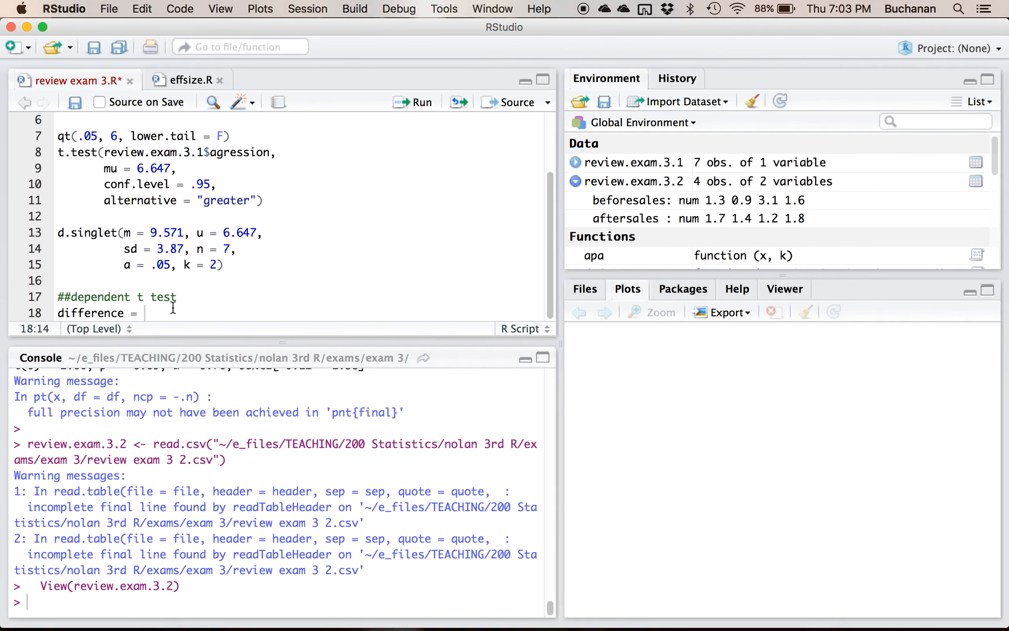
pyautogui.click(159, 313)
pyautogui.write('revie')
pyautogui.press('Down')
pyautogui.press('Return')
pyautogui.write('$')
pyautogui.press('Down')
pyautogui.press('Return')
pyautogui.write('- ')
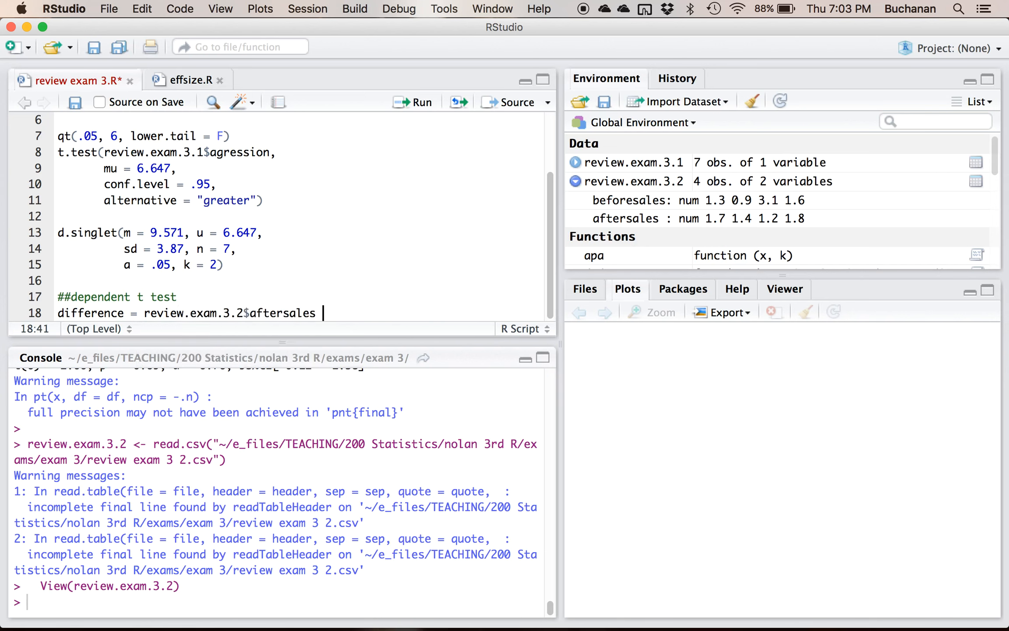
# - Complete the difference line by subtracting review.exam.3.2$beforesales, and run it
pyautogui.write('review')
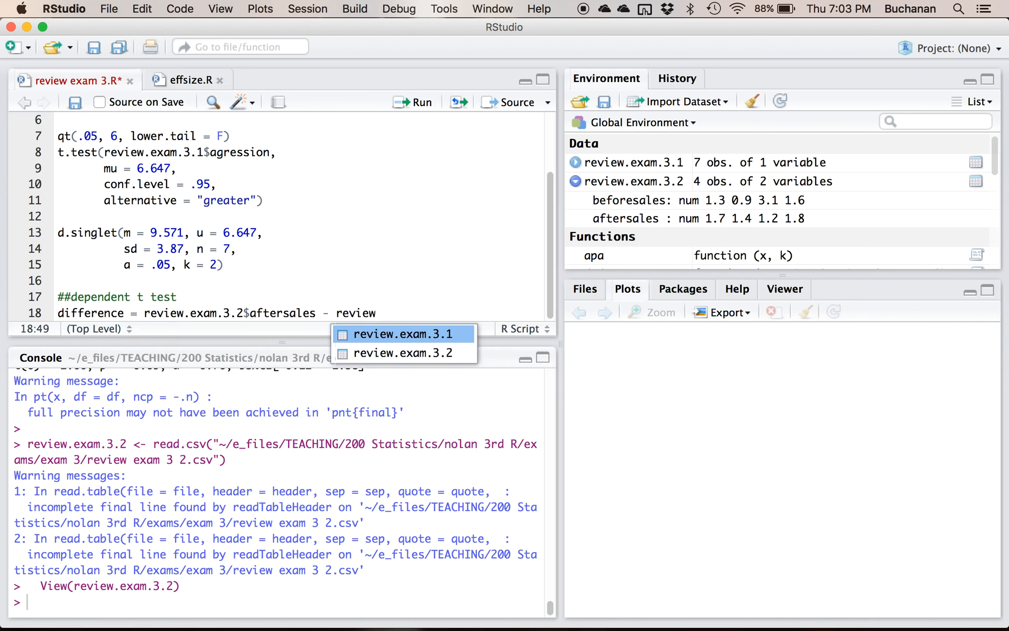
pyautogui.press('Down')
pyautogui.press('Return')
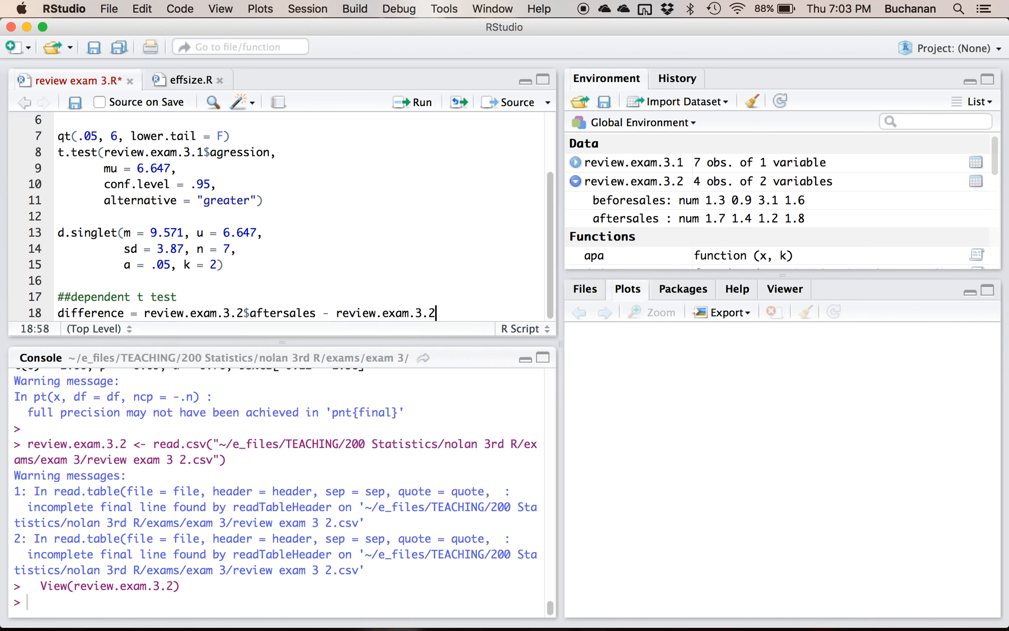
pyautogui.write('$b')
pyautogui.press('Return')
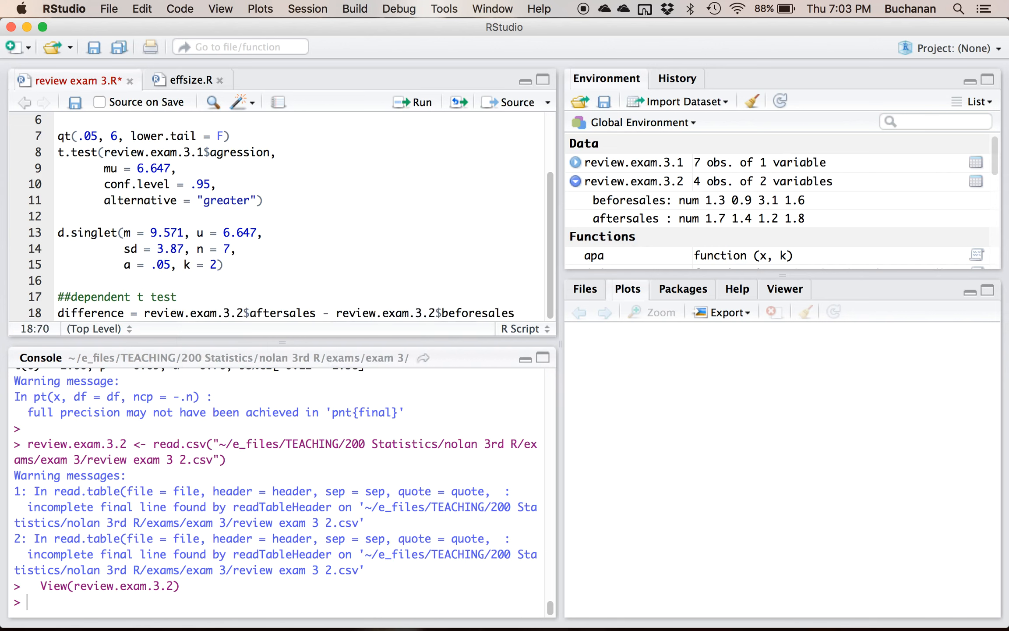
pyautogui.press('super+Return')
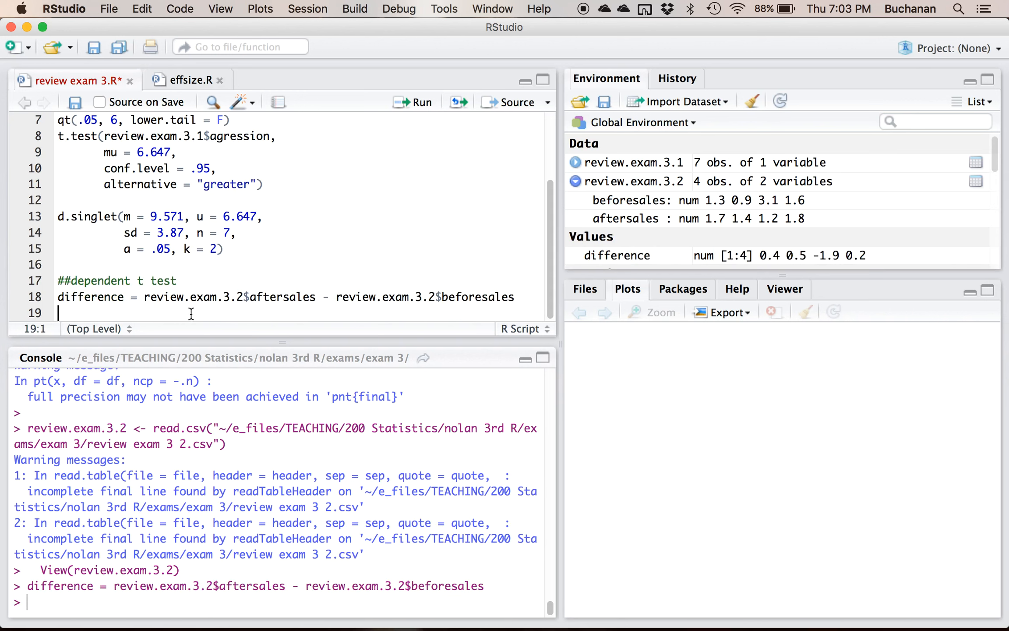
# - Add summary(difference) on the next script line and run it
pyautogui.write('summary(')
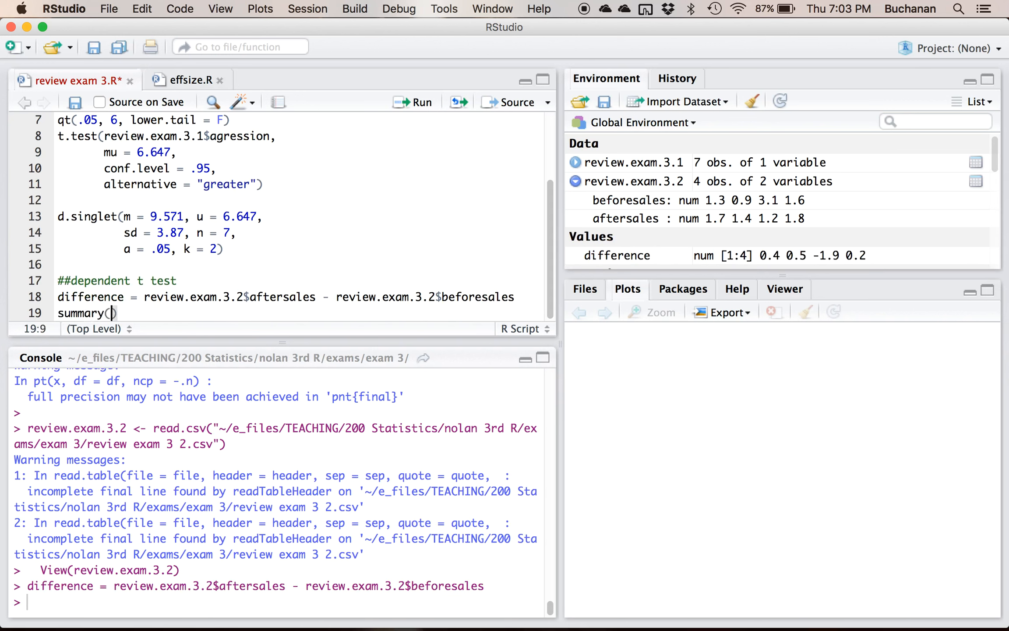
pyautogui.write('difference')
pyautogui.press('super+Return')
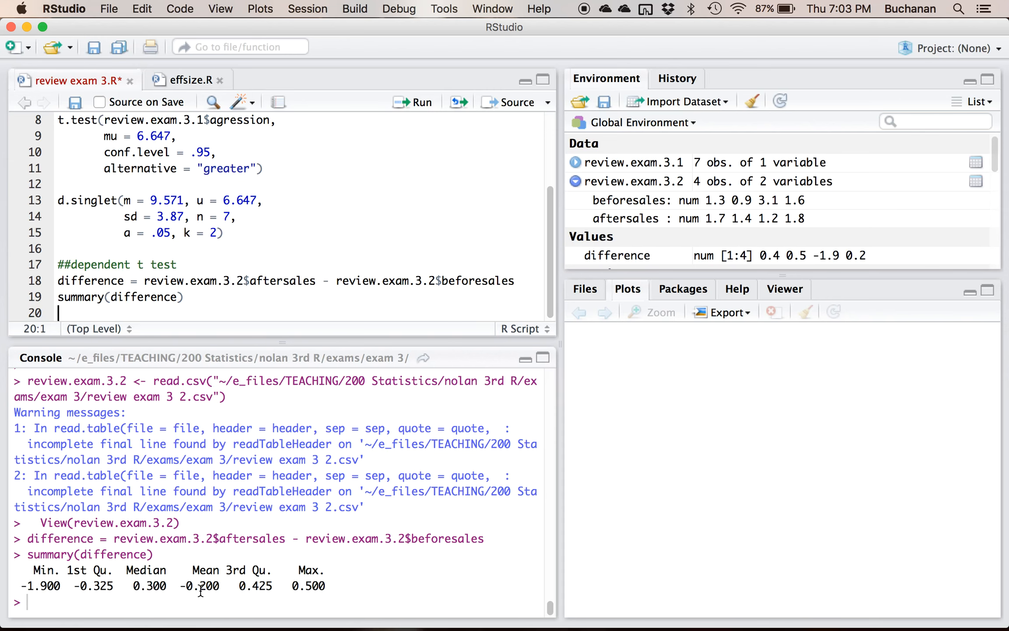
# - Switch to Word and highlight the sales table row with 3.1 before and 1.2 after to examine that pair
pyautogui.hotkey('ctrl', 'Up')
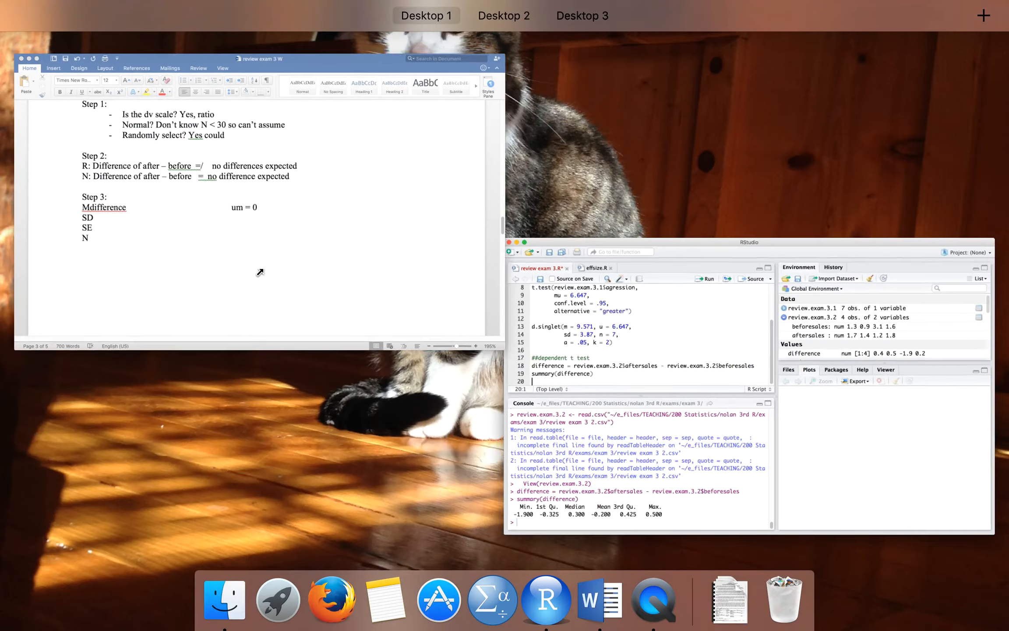
pyautogui.click(239, 338)
pyautogui.click(247, 339)
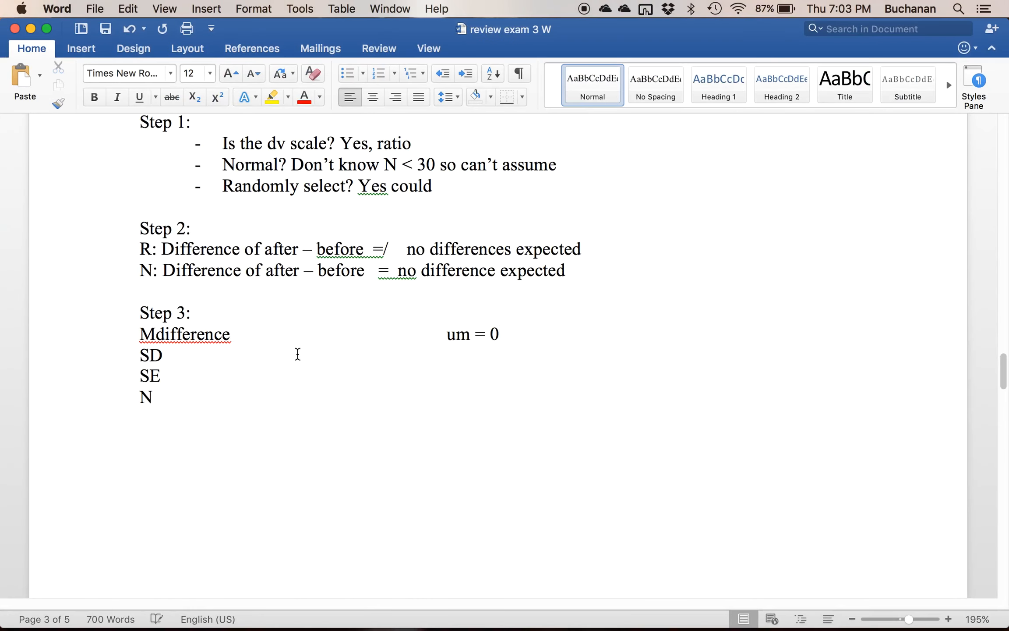
pyautogui.scroll(5, 297, 354)
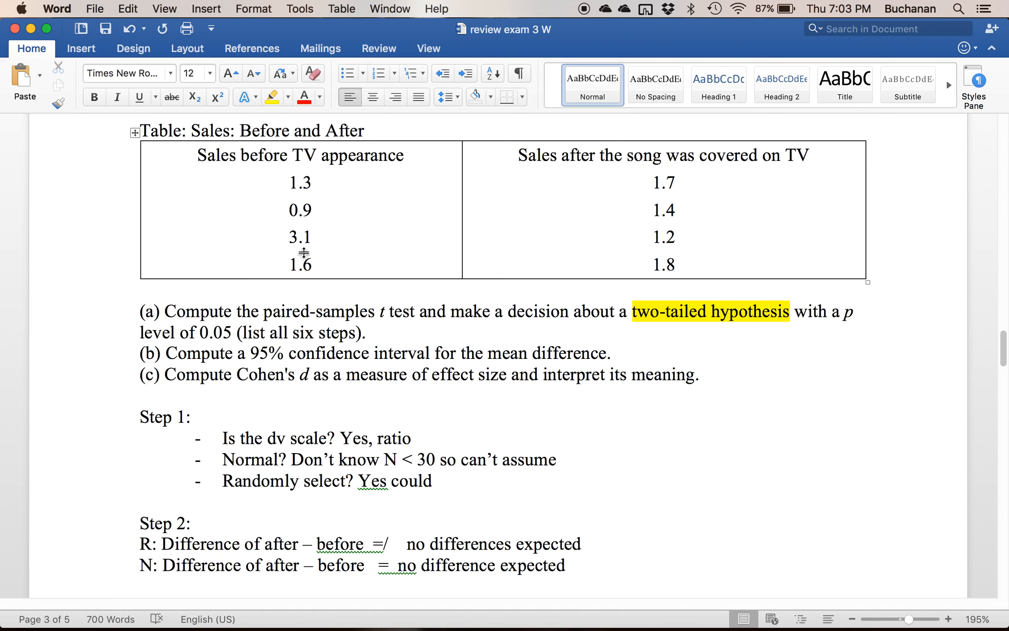
pyautogui.moveTo(333, 241); pyautogui.dragTo(654, 241)
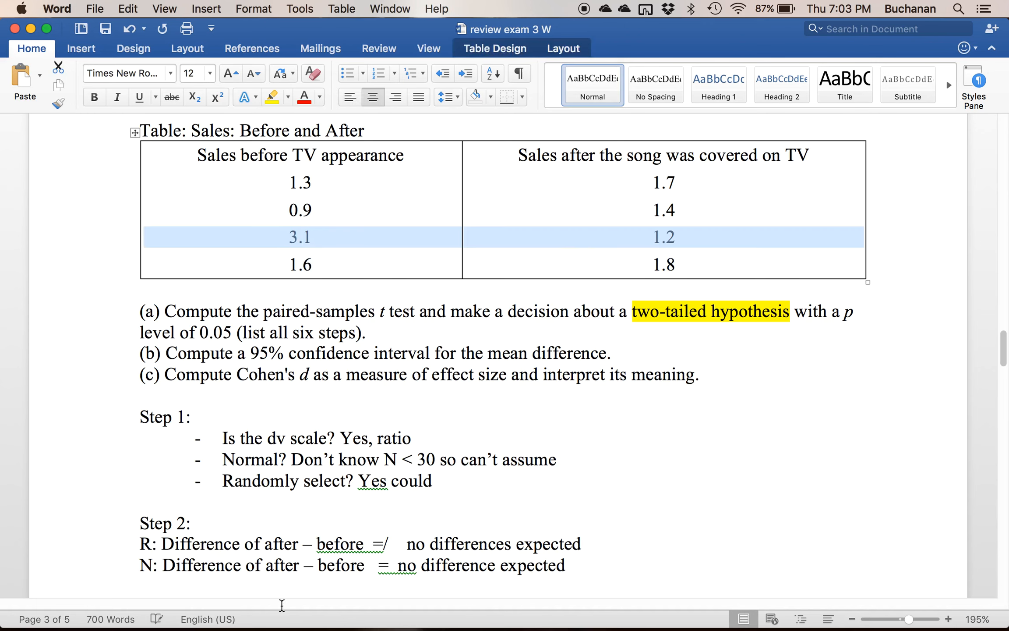
# - Fill in the mean difference in Step 3 as "Mdifference = -.200"
pyautogui.scroll(-10, 298, 342)
pyautogui.click(243, 308)
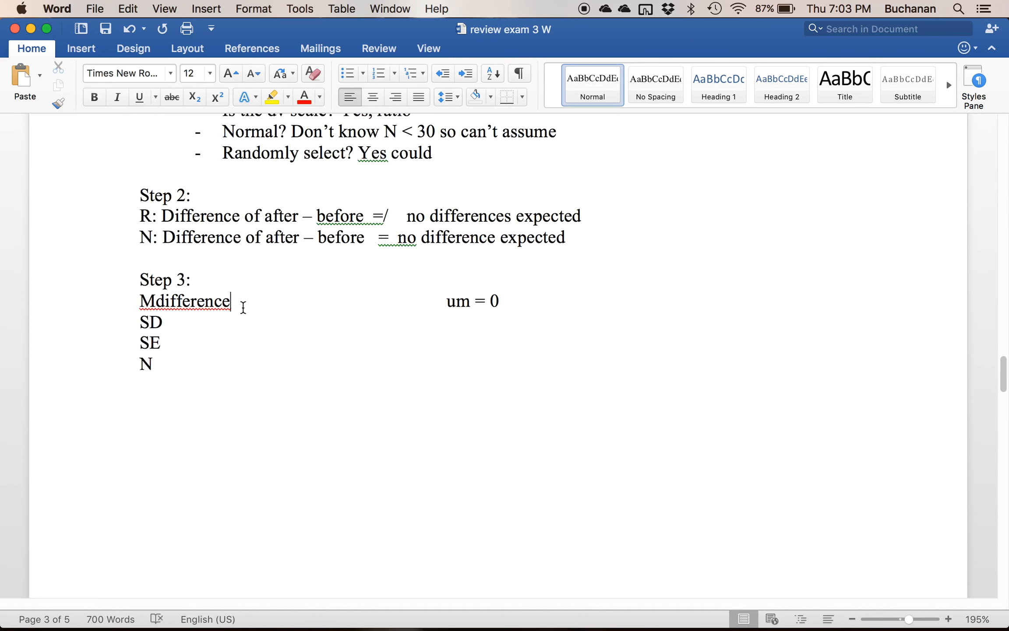
pyautogui.write('= -.200')
pyautogui.click(200, 325)
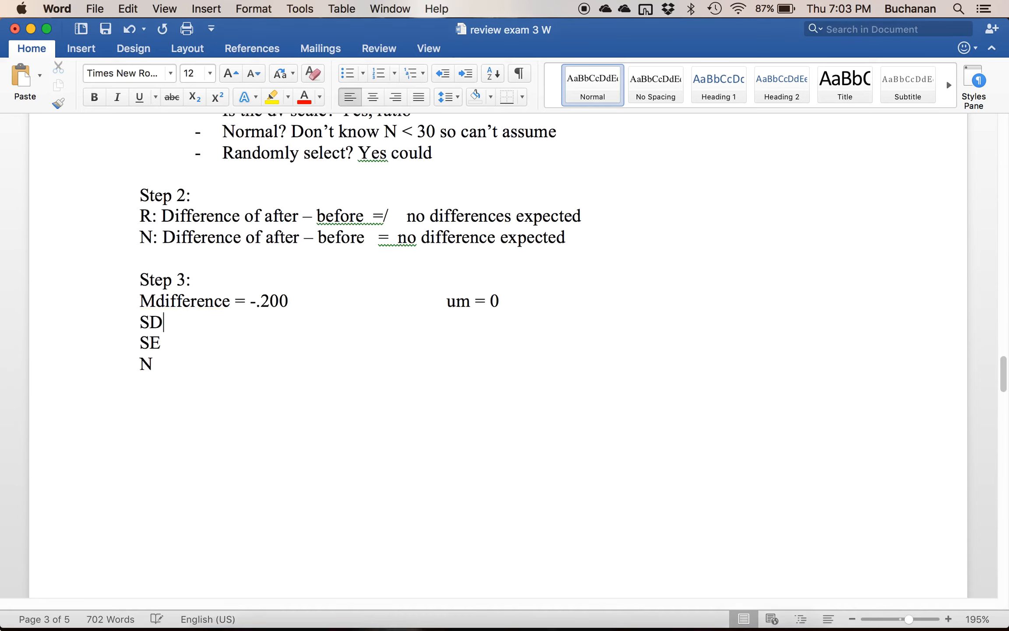
# - Switch to RStudio, add sd(difference) below the summary line, and run it
pyautogui.hotkey('ctrl', 'Up')
pyautogui.click(203, 267)
pyautogui.write('sd(difference')
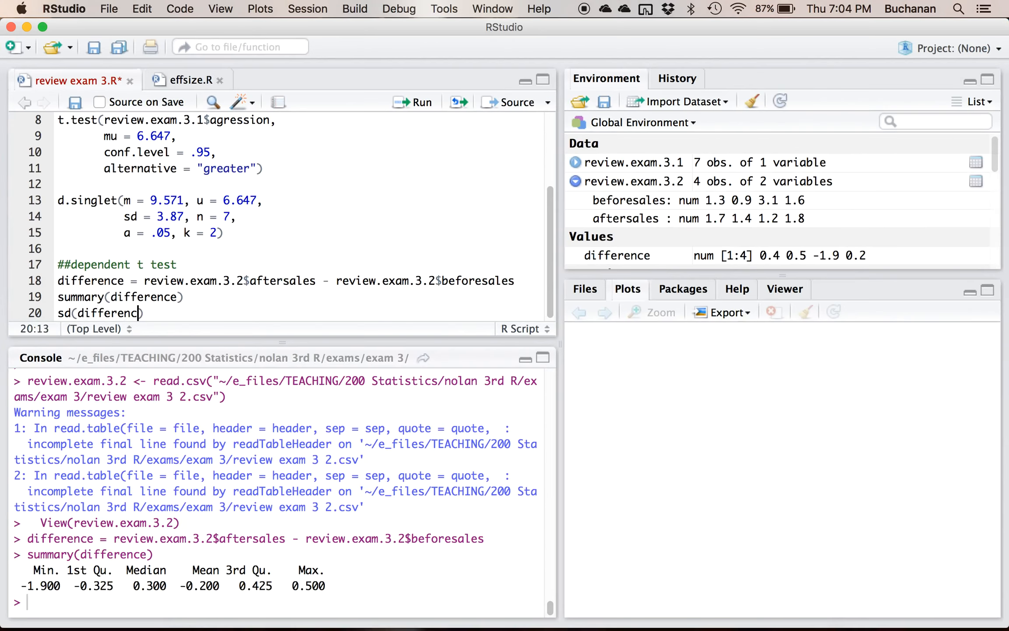
pyautogui.press('super+Return')
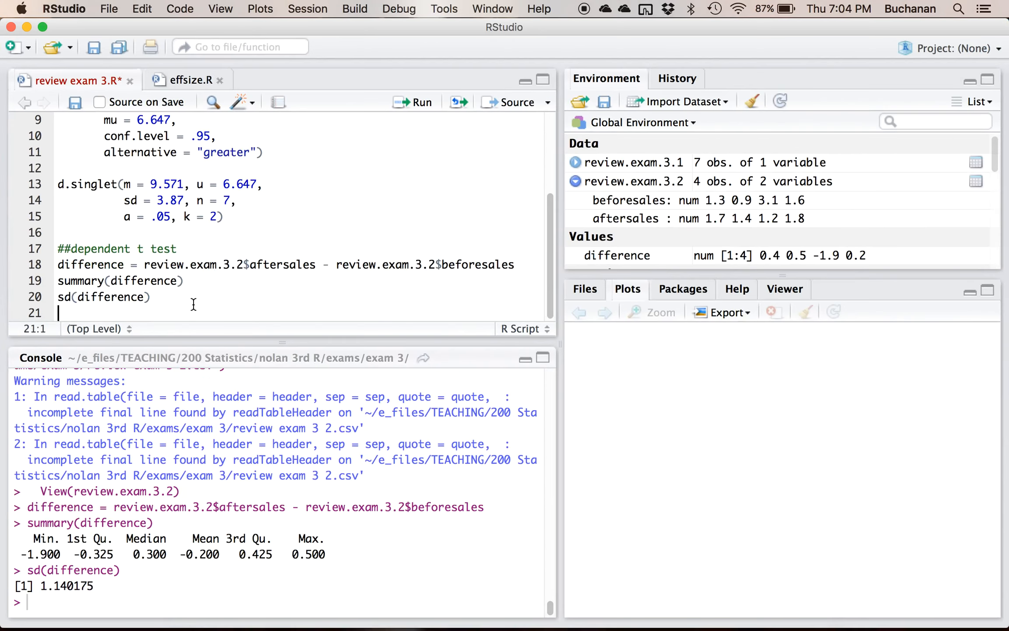
# - Switch to Word and enter 1.14 after SD in Step 3
pyautogui.hotkey('ctrl', 'Up')
pyautogui.click(262, 317)
pyautogui.write('1.14')
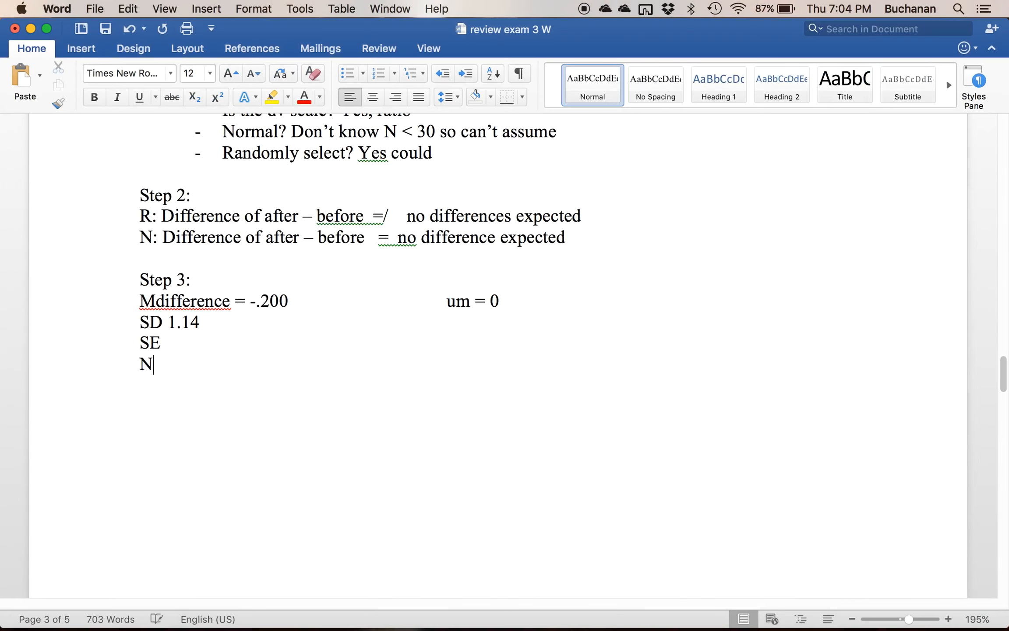
# - Switch to RStudio, duplicate the sd(difference) line, extend the copy to "sd(difference) / sqrt(length(difference))", and run it
pyautogui.hotkey('ctrl', 'Up')
pyautogui.click(105, 294)
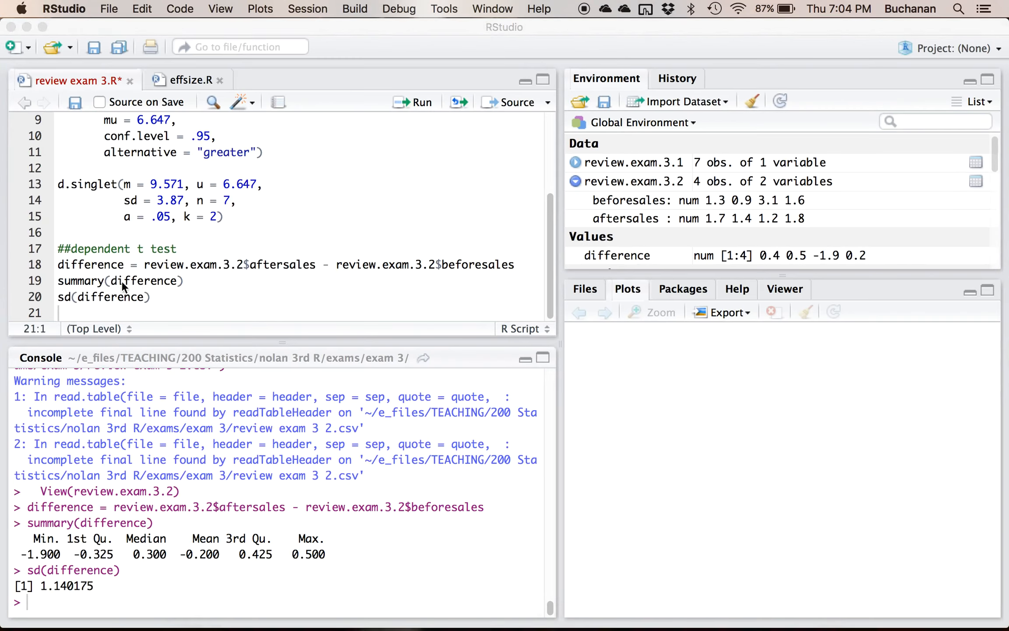
pyautogui.tripleClick(105, 298)
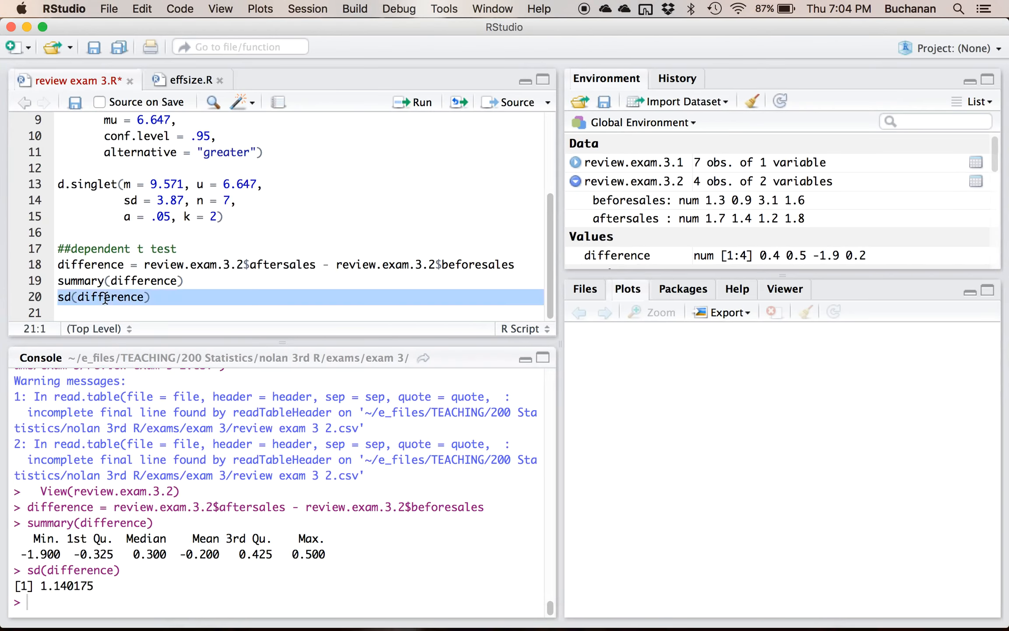
pyautogui.press('super+c')
pyautogui.press('Right')
pyautogui.press('super+v')
pyautogui.press('Left')
pyautogui.write('/ sq')
pyautogui.write('rt(length(diff')
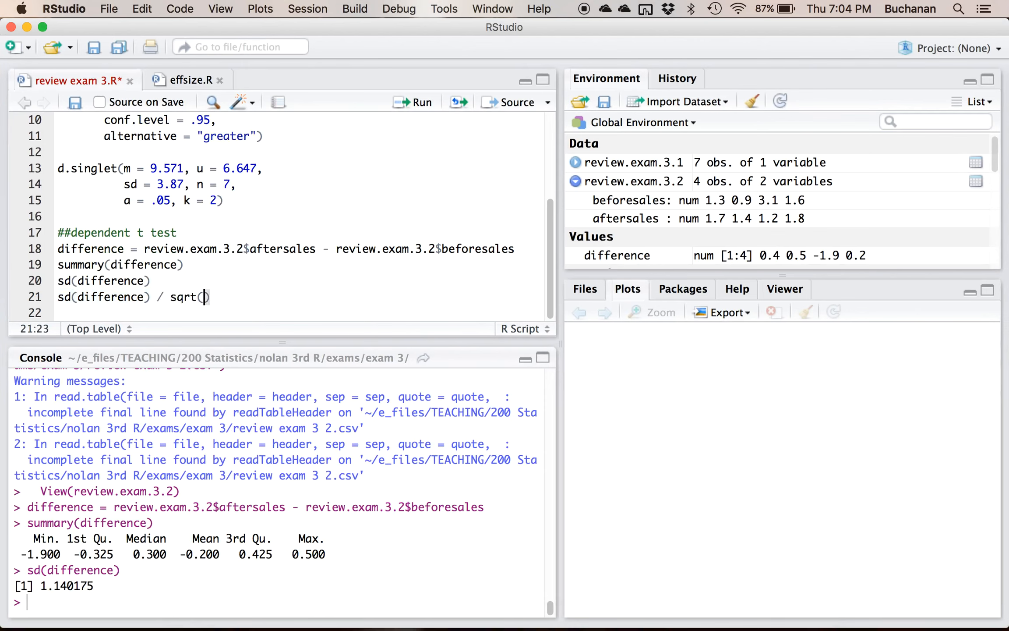
pyautogui.write('erence')
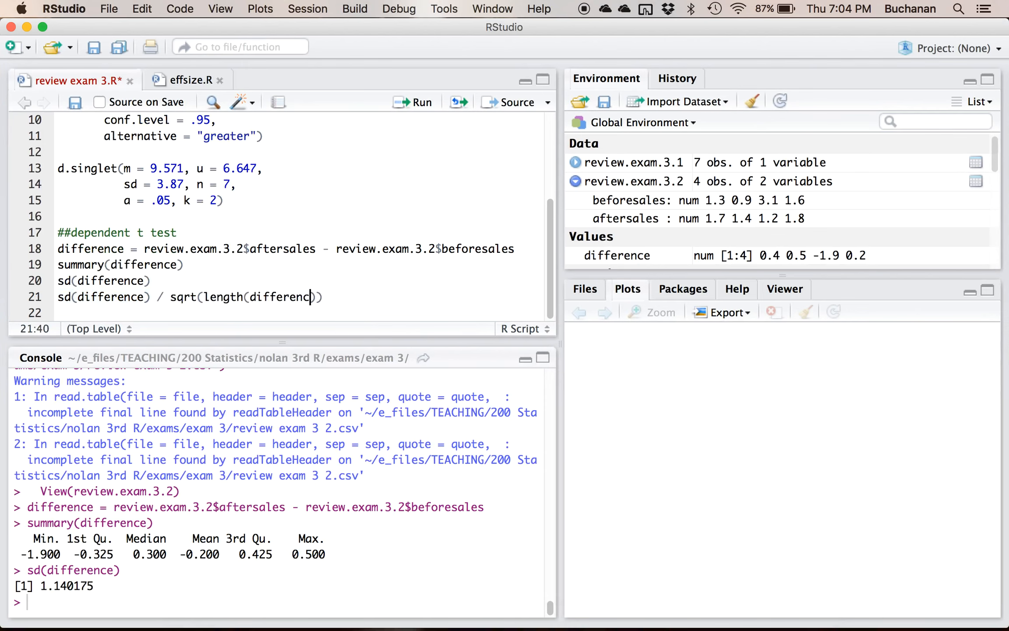
pyautogui.press('super+Return')
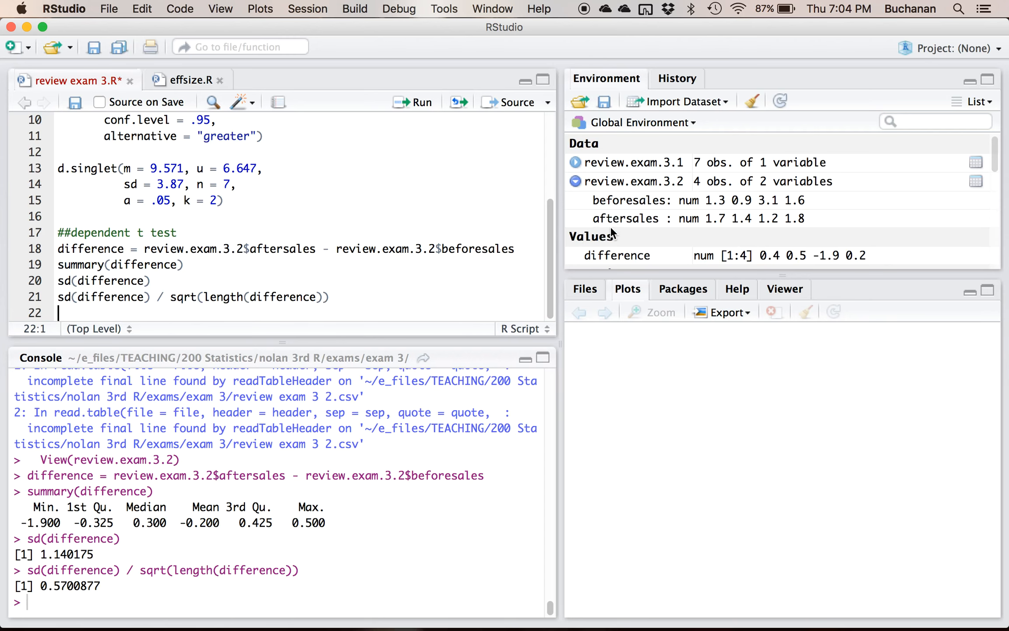
# - Switch to Word and enter .57 after SE in Step 3
pyautogui.hotkey('ctrl', 'Up')
pyautogui.click(205, 273)
pyautogui.write('.57')
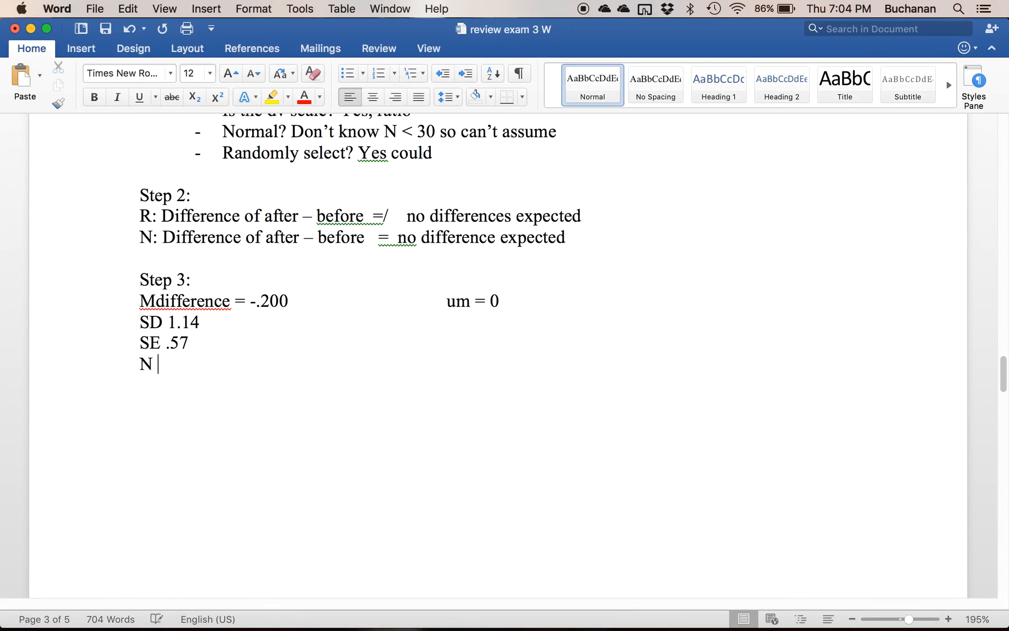
# - Switch to RStudio, add length(difference) below the standard error line, and run it
pyautogui.hotkey('ctrl', 'Up')
pyautogui.click(95, 267)
pyautogui.write('length(difference)')
pyautogui.press('super+Return')
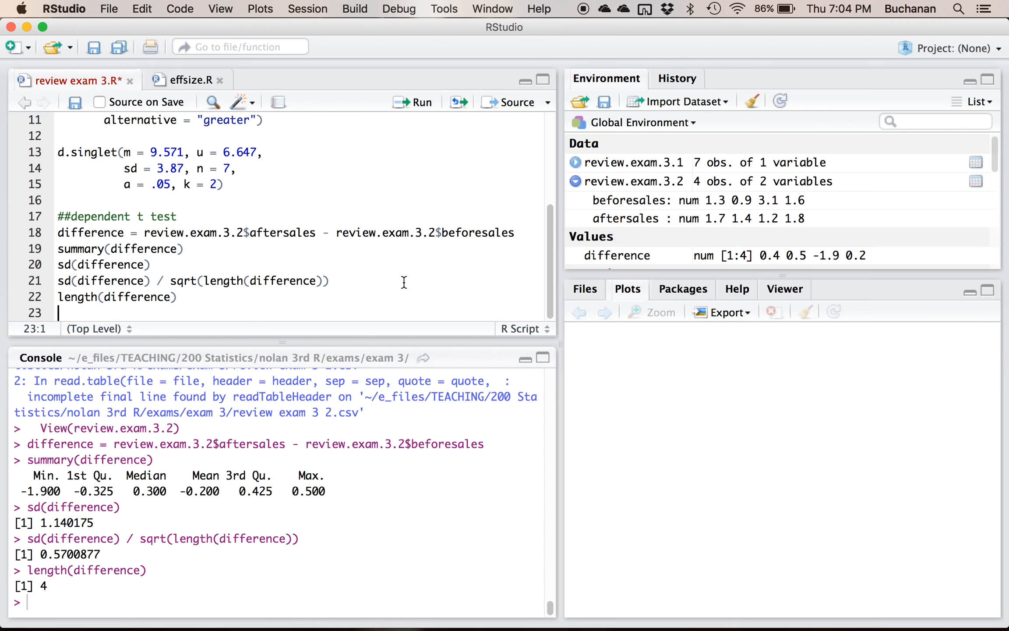
# - Switch to Word, enter 4 after N in Step 3, and add a "Step 4:" heading below a blank line
pyautogui.moveTo(1, 630)
pyautogui.click(206, 265)
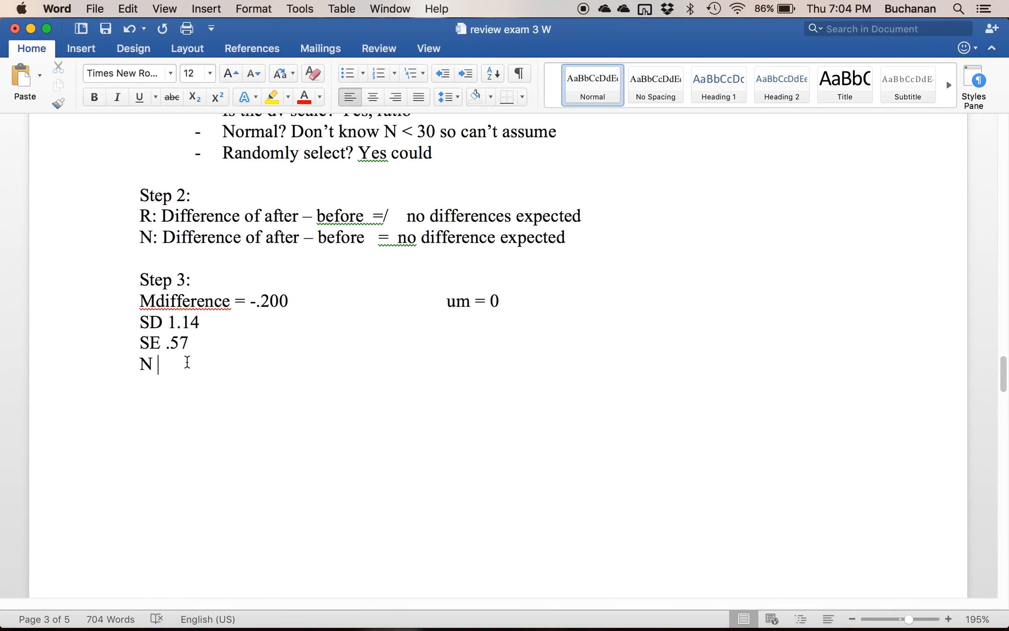
pyautogui.write('4')
pyautogui.press('Return')
pyautogui.press('Return')
pyautogui.write('Step 4:')
pyautogui.press('Return')
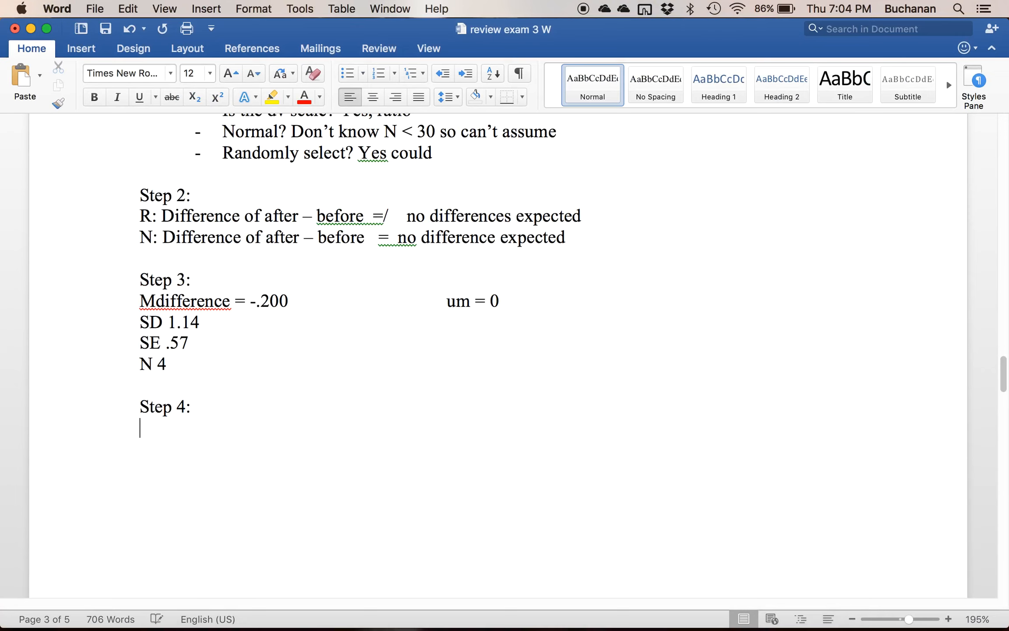
# - Highlight "level of 0.05" in yellow in part (a) of the song sales question
pyautogui.scroll(10, 503, 355)
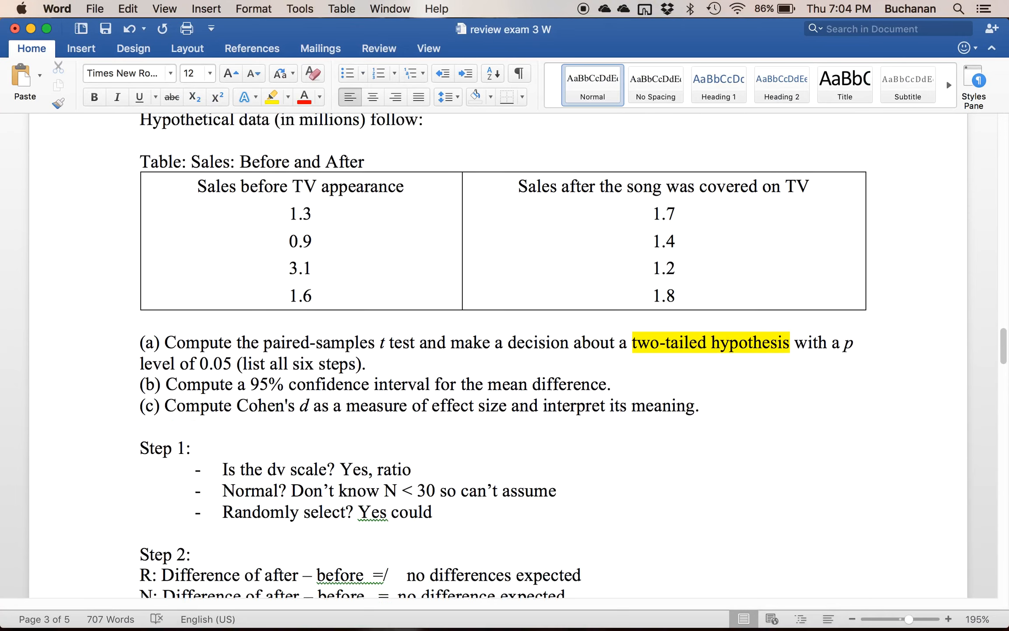
pyautogui.scroll(-2, 503, 355)
pyautogui.moveTo(141, 353); pyautogui.dragTo(237, 354)
pyautogui.click(275, 105)
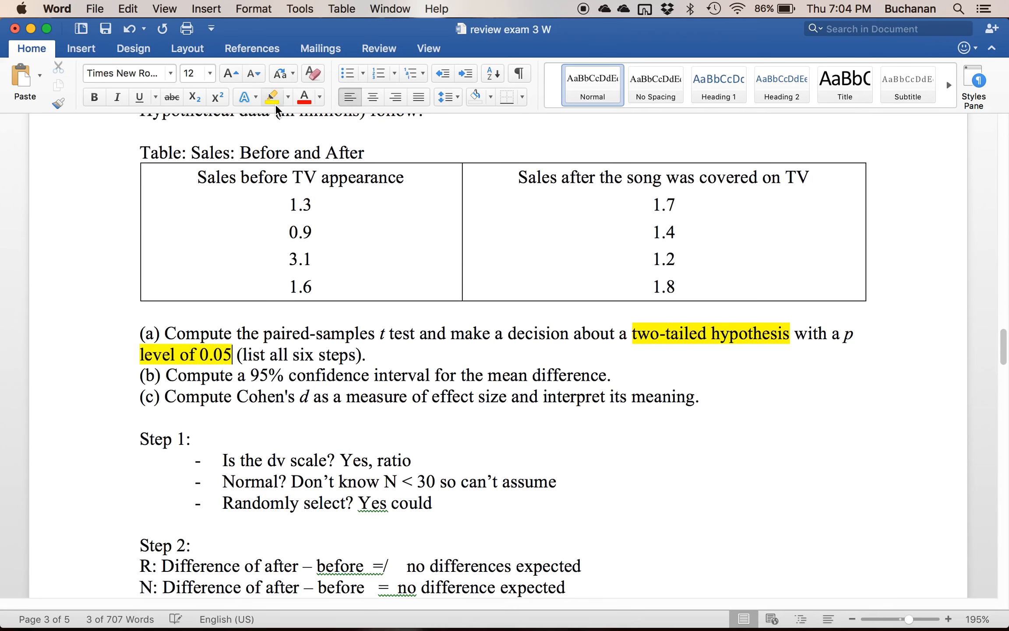
# - Under Step 4, enter the lines "Df = 3", "P < .05" and "Two tailed test!"
pyautogui.scroll(-7, 350, 471)
pyautogui.click(271, 459)
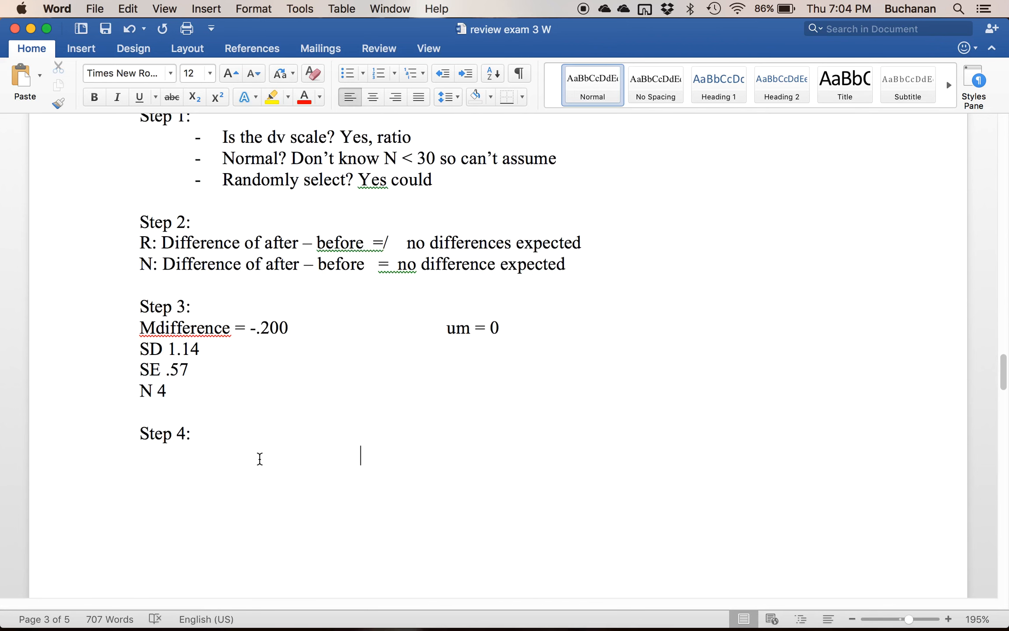
pyautogui.write('df = 3')
pyautogui.press('Return')
pyautogui.write('p < .04')
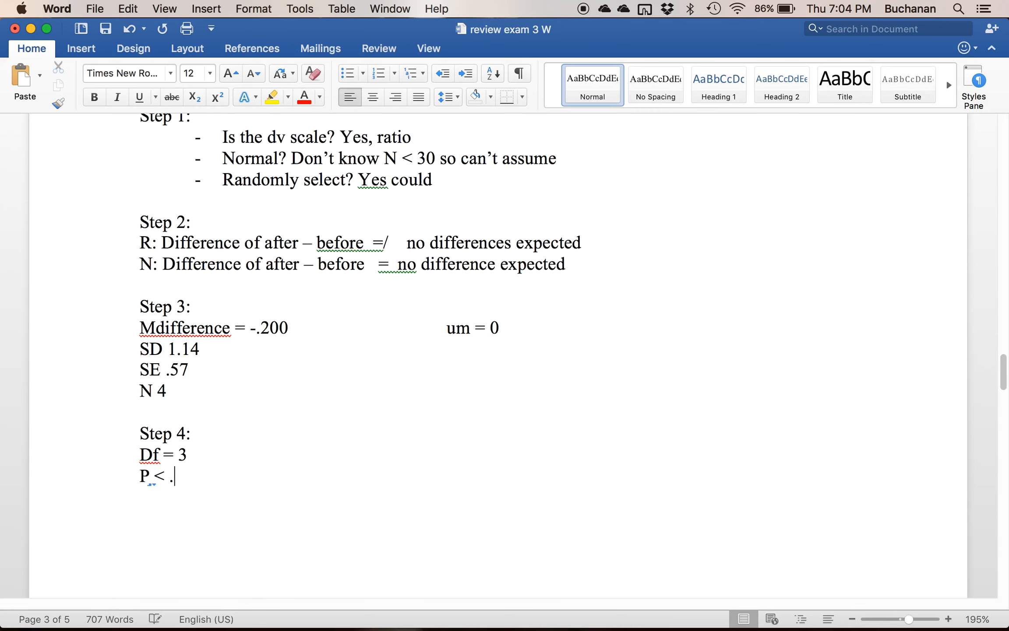
pyautogui.press('BackSpace')
pyautogui.write('5')
pyautogui.press('Return')
pyautogui.write('teo')
pyautogui.press('BackSpace')
pyautogui.press('BackSpace')
pyautogui.write('wo taileed')
pyautogui.press('BackSpace')
pyautogui.press('BackSpace')
pyautogui.write('d test')
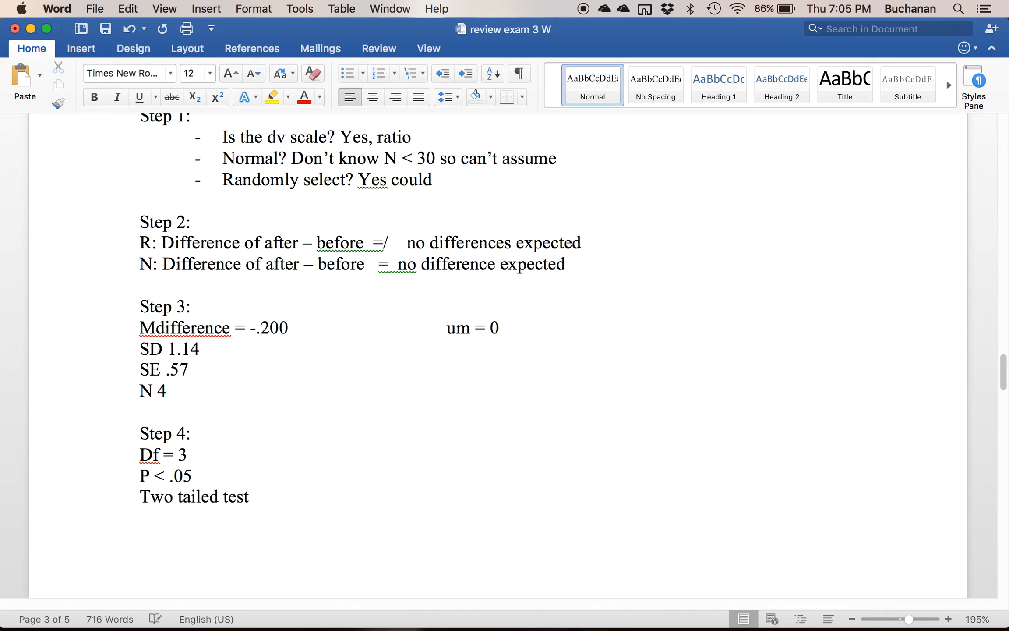
pyautogui.write('!')
pyautogui.press('Return')
# - Switch to RStudio, add "qt(.05/2, 3, lower.tail = F)" below a blank line after length(difference), and run it
pyautogui.hotkey('ctrl', 'Up')
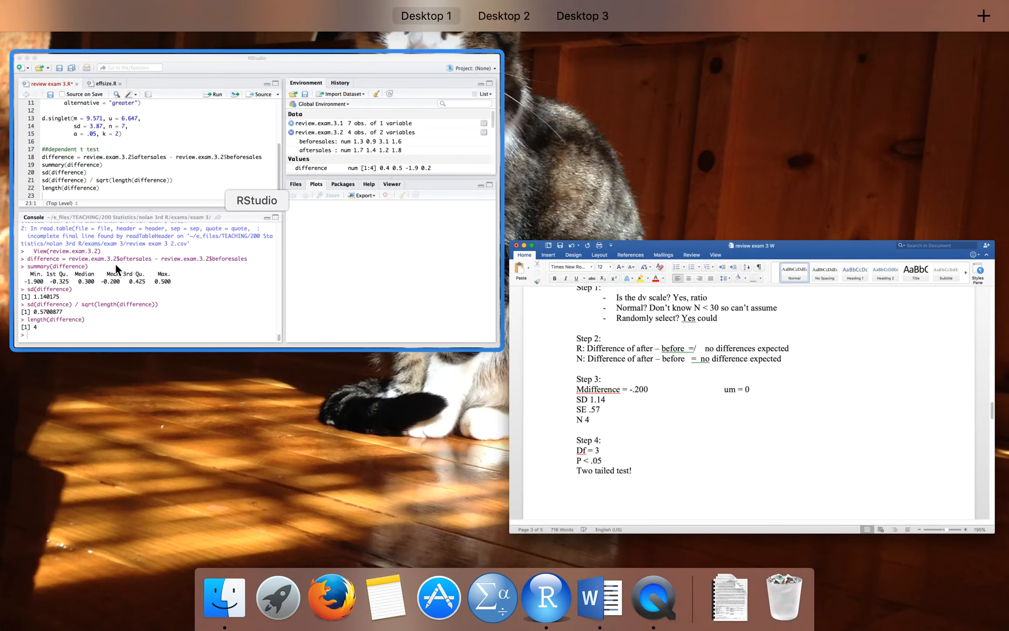
pyautogui.click(177, 329)
pyautogui.press('Return')
pyautogui.write('qt(.05/2, ')
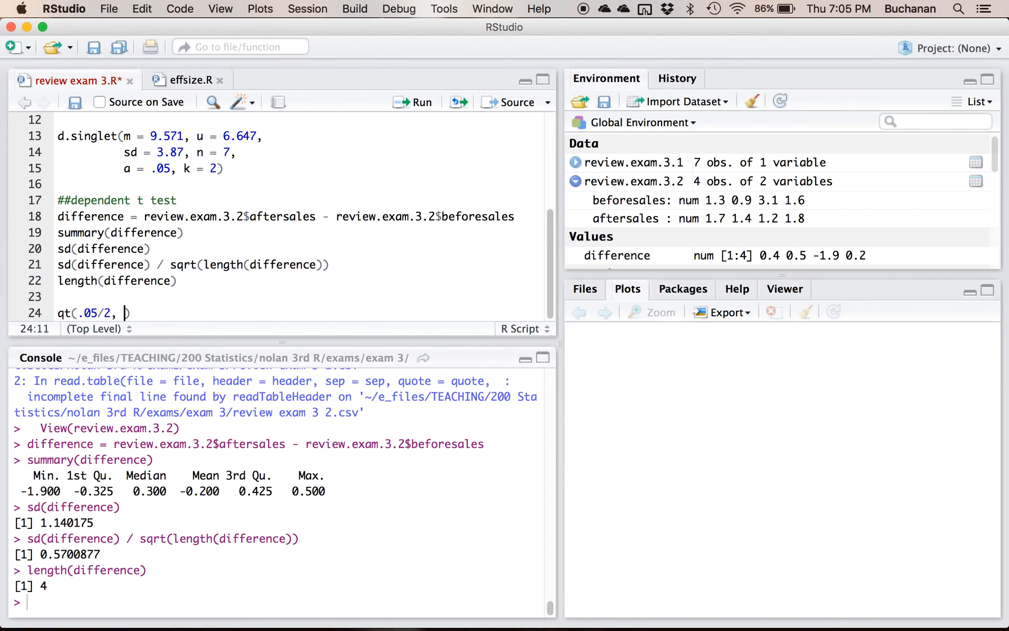
pyautogui.write('3, lower.ta')
pyautogui.press('Tab')
pyautogui.write('F')
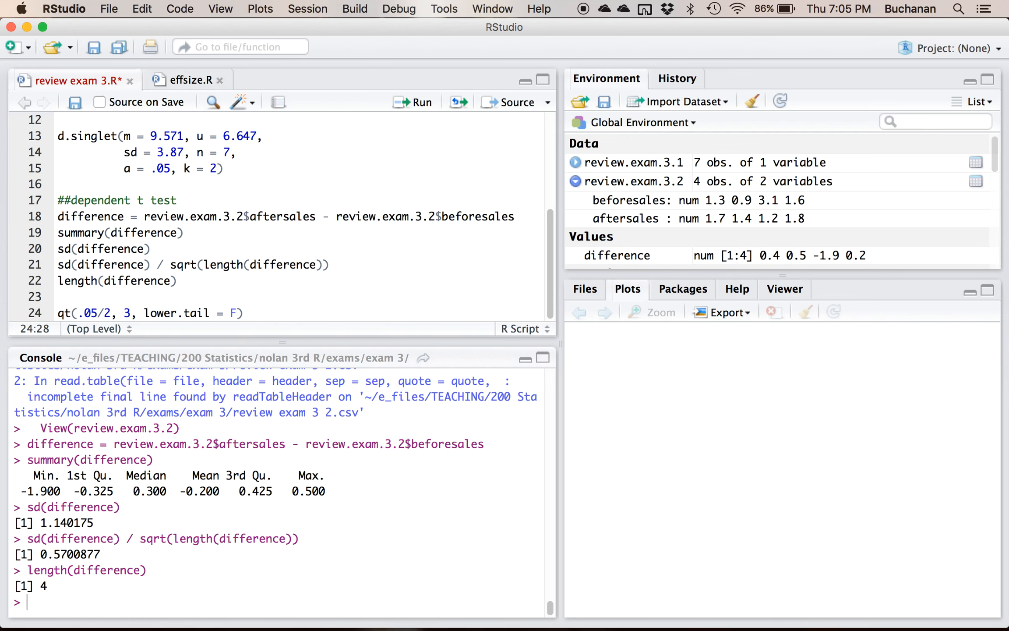
pyautogui.press('super+Return')
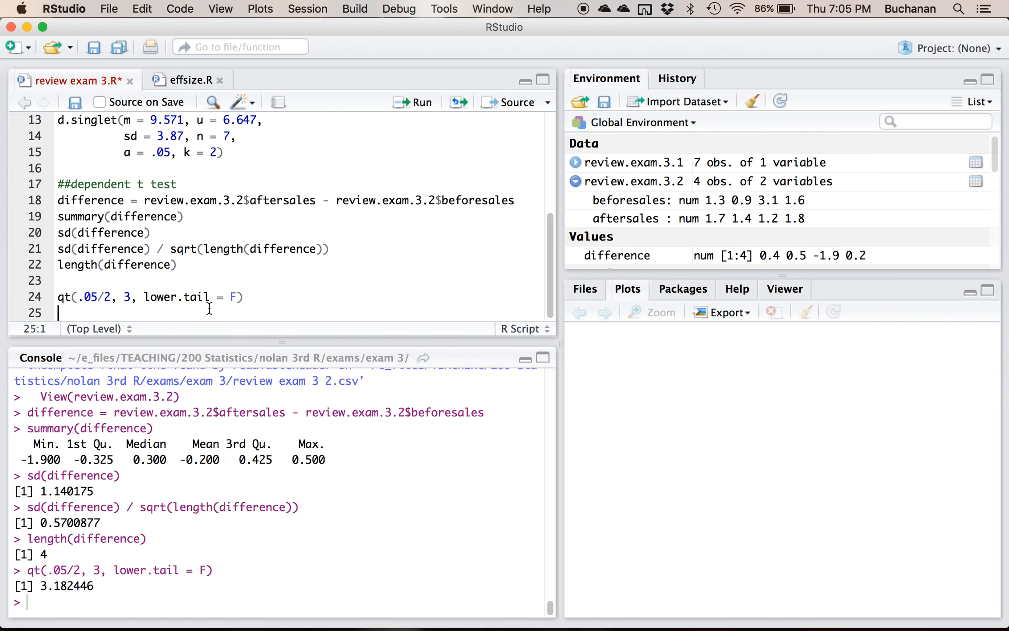
# - Run the qt line with lower.tail = T for comparison, and restore lower.tail = F and rerun it
pyautogui.click(236, 298)
pyautogui.press('BackSpace')
pyautogui.write('T')
pyautogui.press('super+Return')
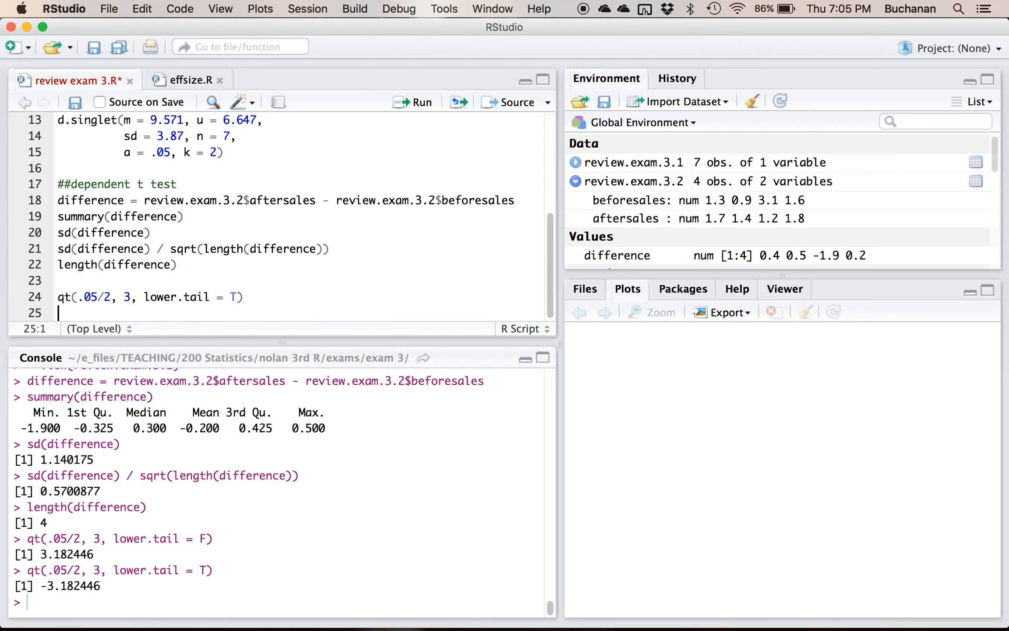
pyautogui.click(238, 297)
pyautogui.press('BackSpace')
pyautogui.write('F')
pyautogui.press('super+Return')
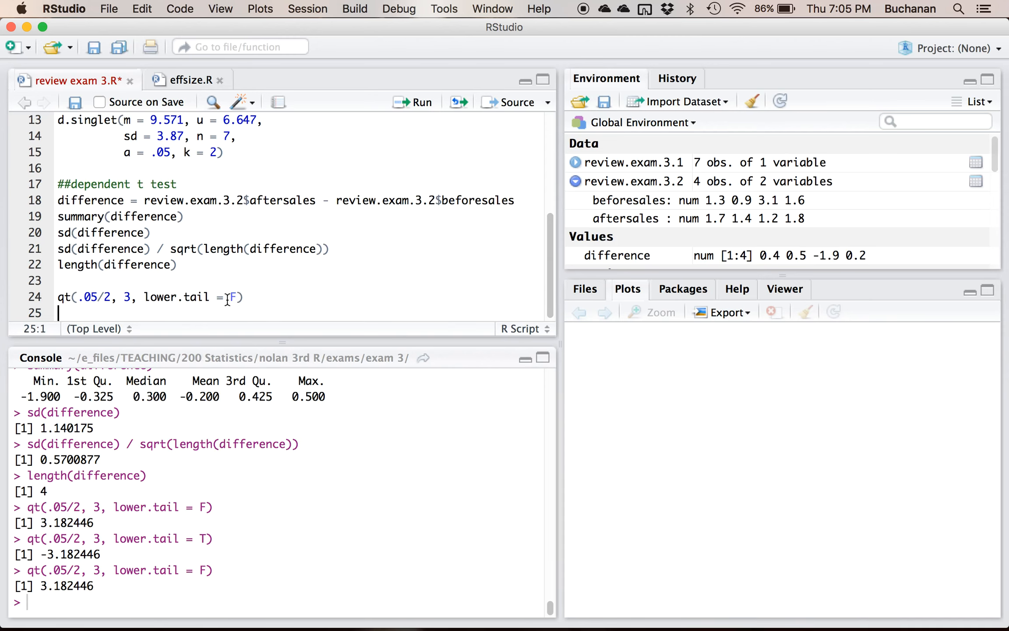
# - Switch to Word and add "T critical + and – 3.18" as the last line of Step 4
pyautogui.hotkey('ctrl', 'Up')
pyautogui.click(166, 316)
pyautogui.write('T critical ')
pyautogui.write('+ and -')
pyautogui.write(' 3.18')
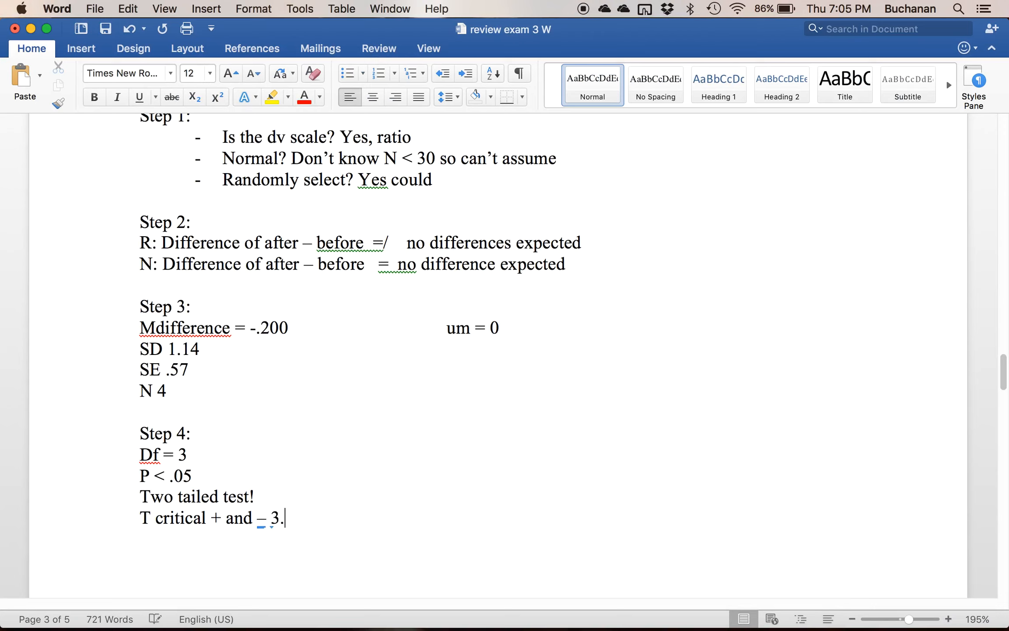
# - Add a "Step 5:" heading below a blank line, followed by the line "T found ="
pyautogui.press('Return')
pyautogui.press('Return')
pyautogui.write('Stpe 5')
pyautogui.press('BackSpace')
pyautogui.press('BackSpace')
pyautogui.press('BackSpace')
pyautogui.press('BackSpace')
pyautogui.press('BackSpace')
pyautogui.write('te[')
pyautogui.press('BackSpace')
pyautogui.write('p 5:')
pyautogui.press('Return')
pyautogui.write('T fond = ')
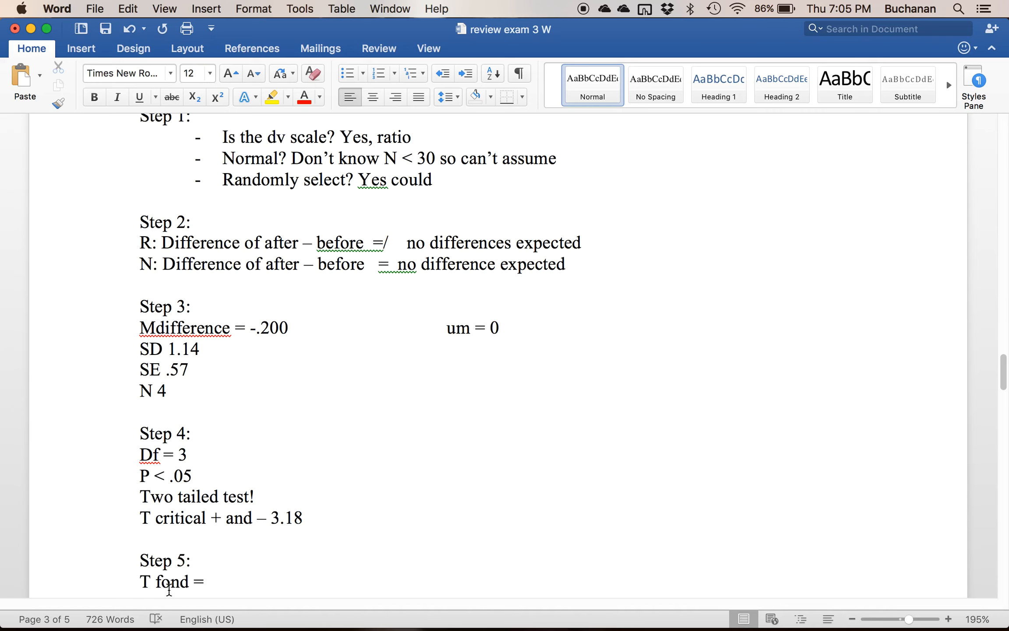
pyautogui.write('u')
# - Switch to RStudio and start a t.test call below the qt line with review.exam.3.2$aftersales and review.exam.3.2$beforesales as its first two arguments
pyautogui.moveTo(1, 630)
pyautogui.click(272, 235)
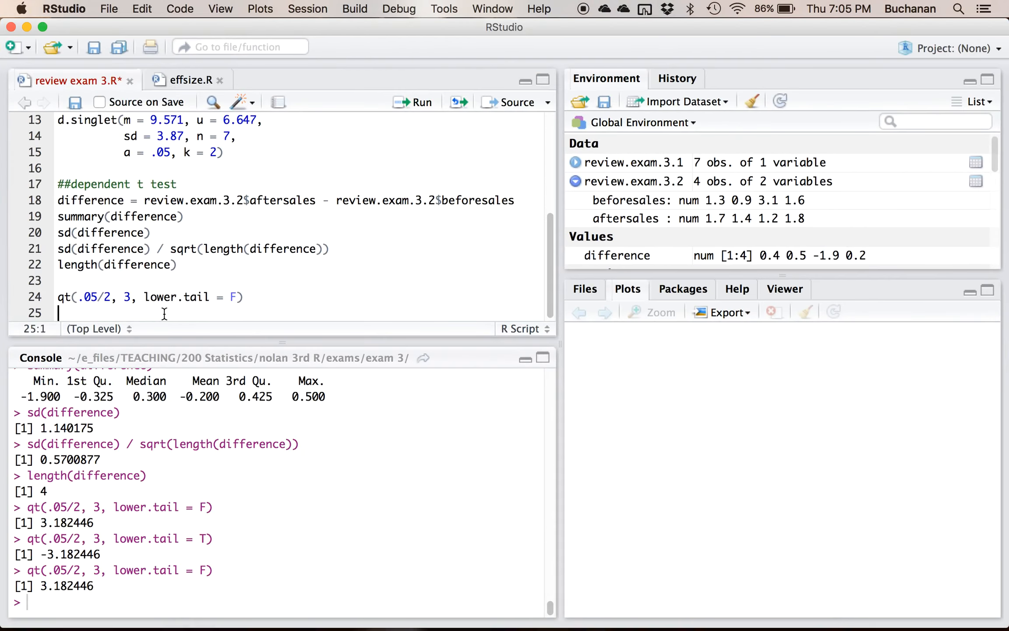
pyautogui.press('Return')
pyautogui.write('t.test(')
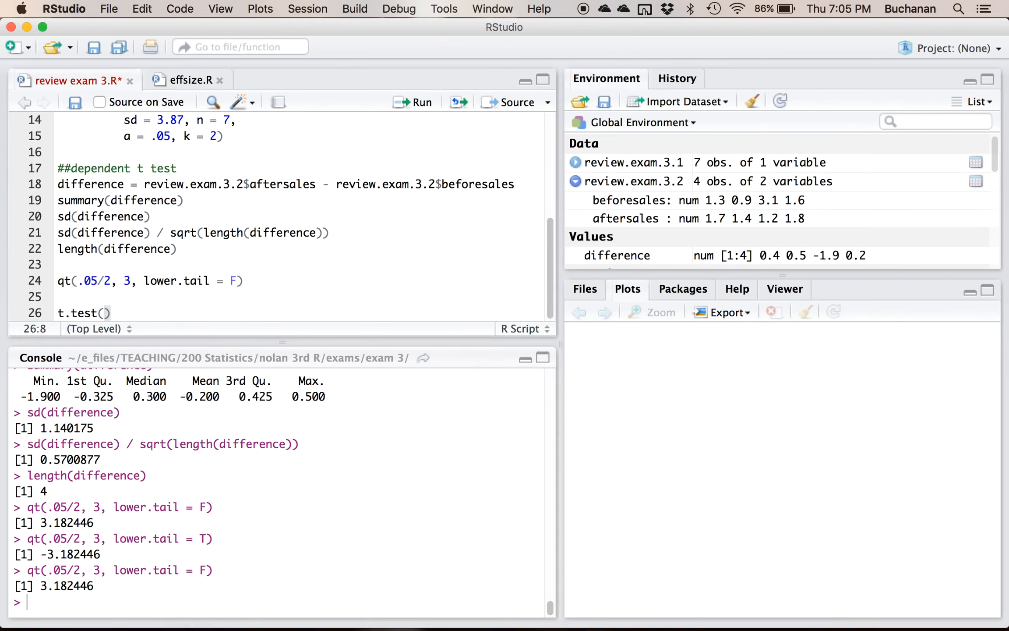
pyautogui.write('review')
pyautogui.press('Down')
pyautogui.press('Return')
pyautogui.write('$a')
pyautogui.press('Return')
pyautogui.write(',')
pyautogui.press('Return')
pyautogui.write('review.')
pyautogui.press('Down')
pyautogui.press('Return')
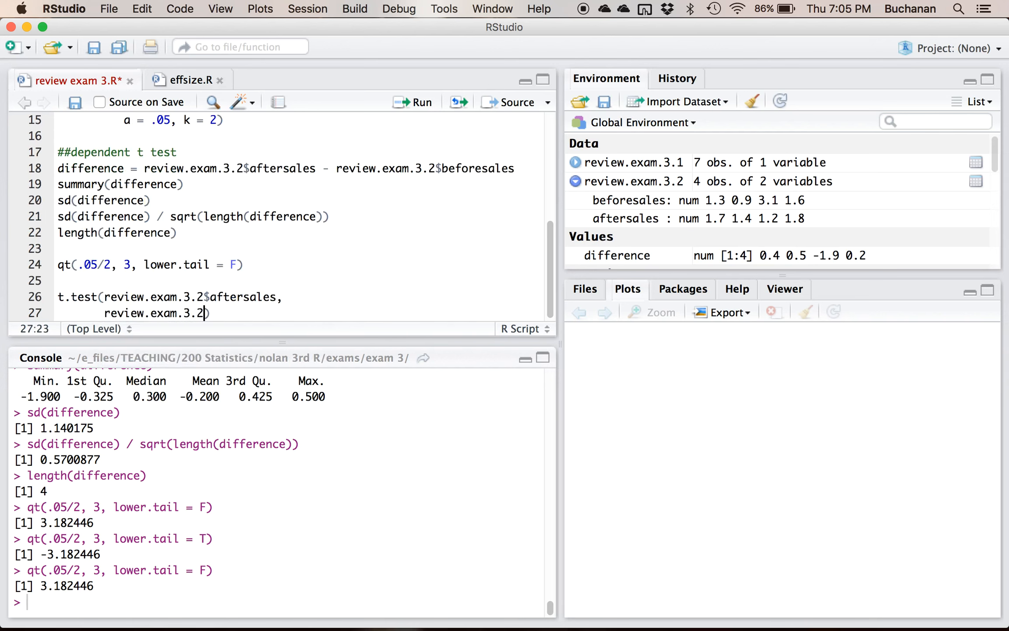
pyautogui.write('$beforesales')
pyautogui.write(',')
pyautogui.press('Return')
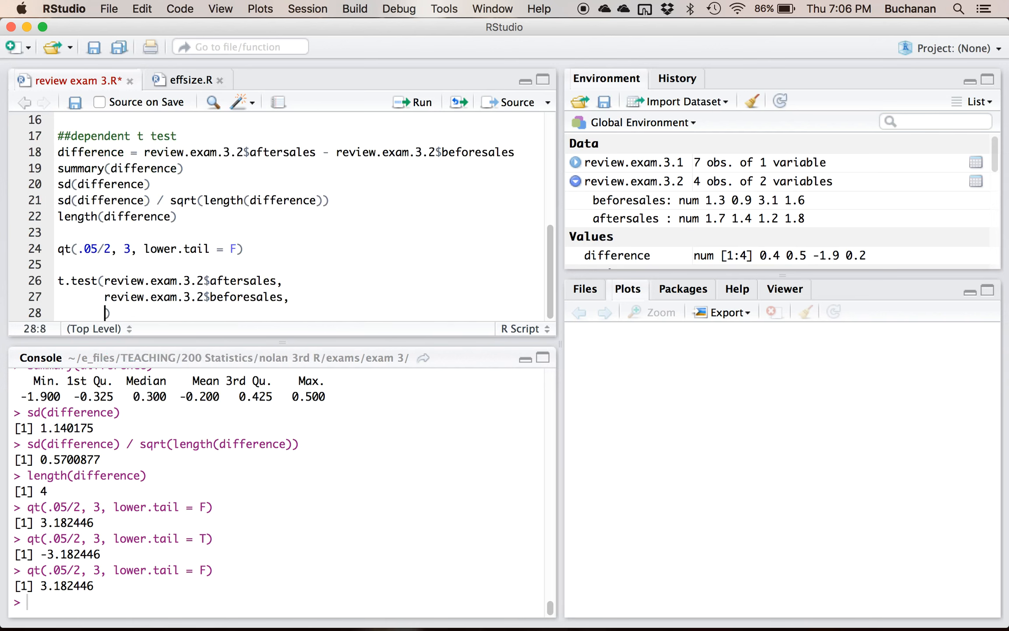
# - Add the arguments paired = T and conf.level = .95 to the t.test call
pyautogui.write('paired = T')
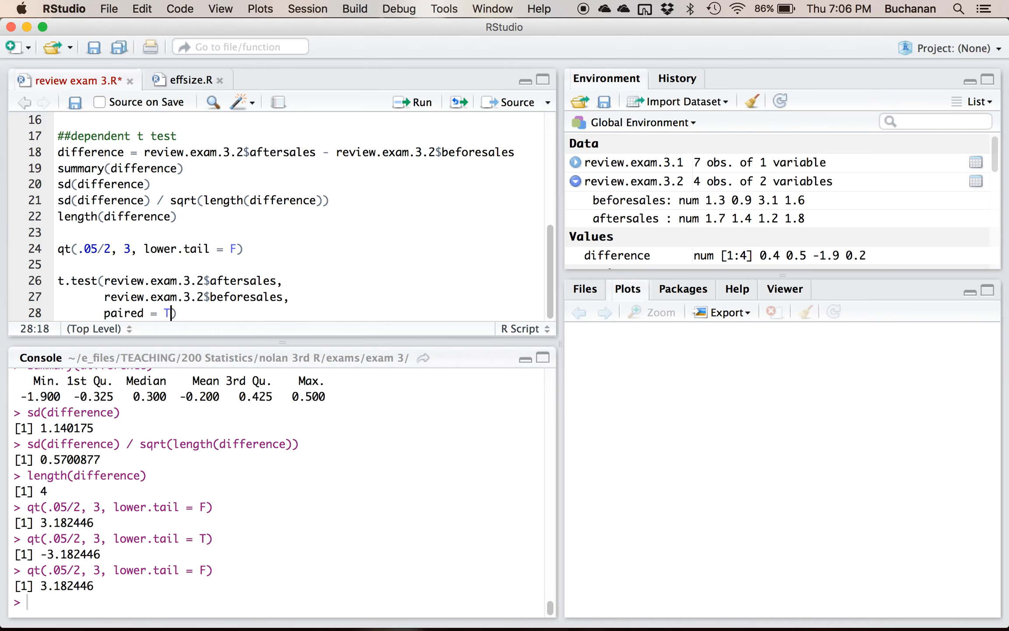
pyautogui.write(',')
pyautogui.press('Return')
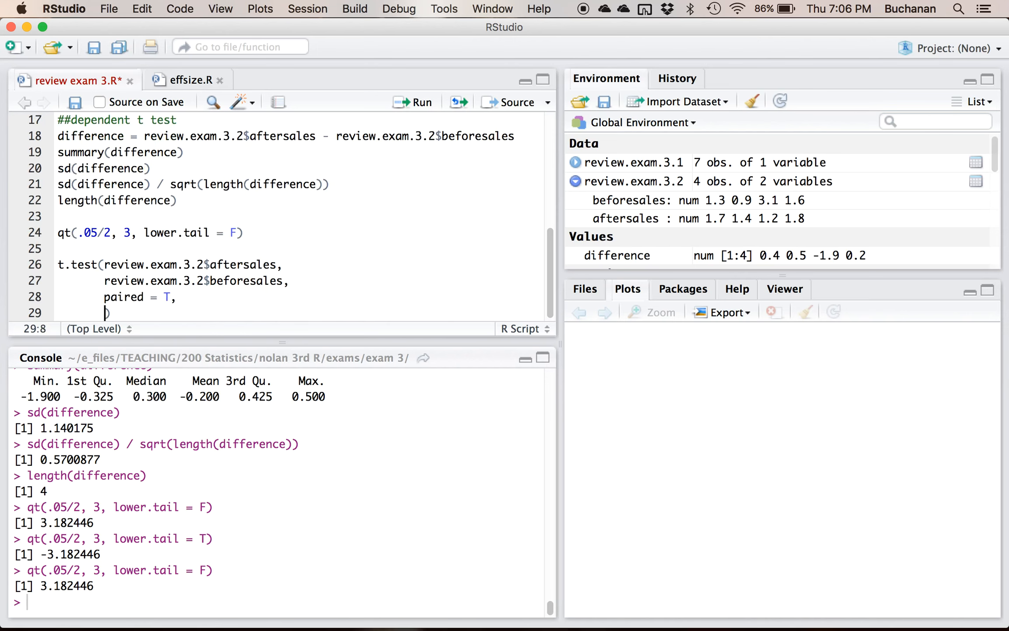
pyautogui.write('conf.')
pyautogui.press('Tab')
pyautogui.write('.95,')
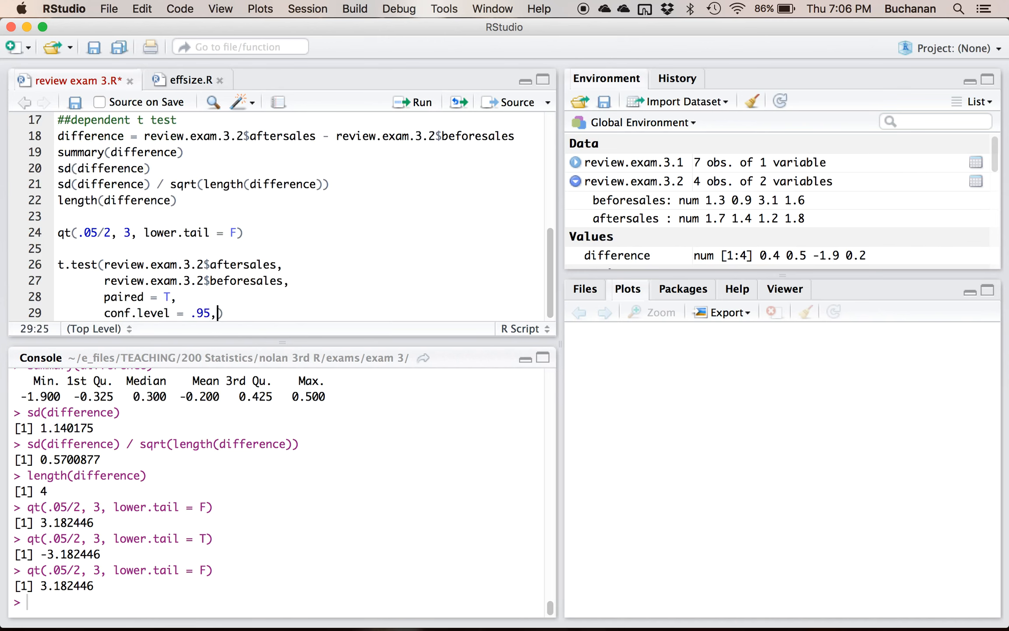
# - Complete the t.test call with alternative = "two.sided" and run the whole call
pyautogui.press('Return')
pyautogui.write('altrnat')
pyautogui.press('BackSpace')
pyautogui.press('BackSpace')
pyautogui.press('BackSpace')
pyautogui.press('BackSpace')
pyautogui.write('er')
pyautogui.press('Tab')
pyautogui.write('"two.')
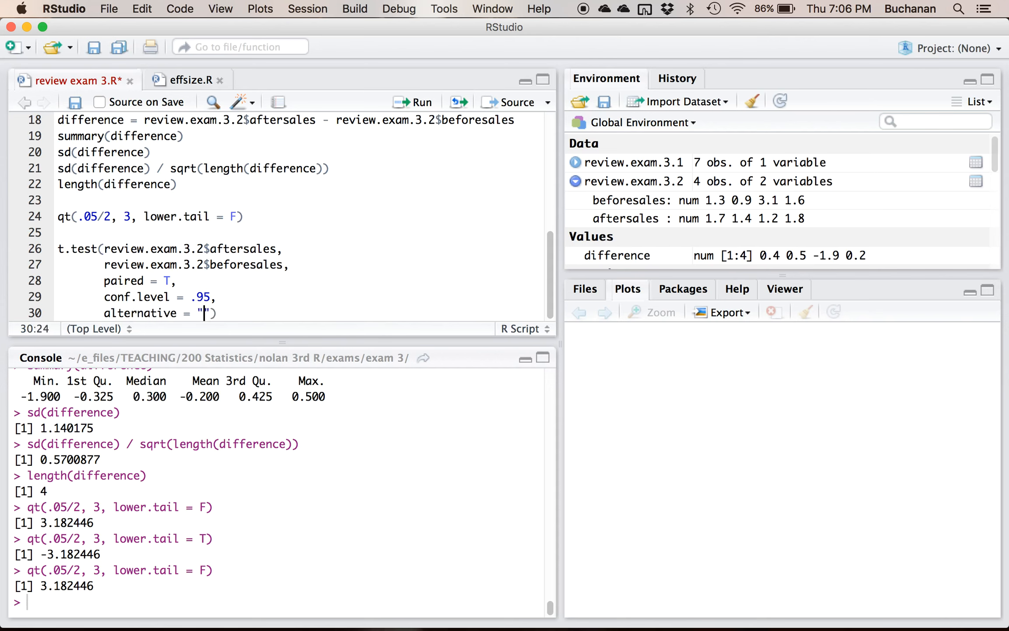
pyautogui.write('sided')
pyautogui.click(139, 249)
pyautogui.press('super+Return')
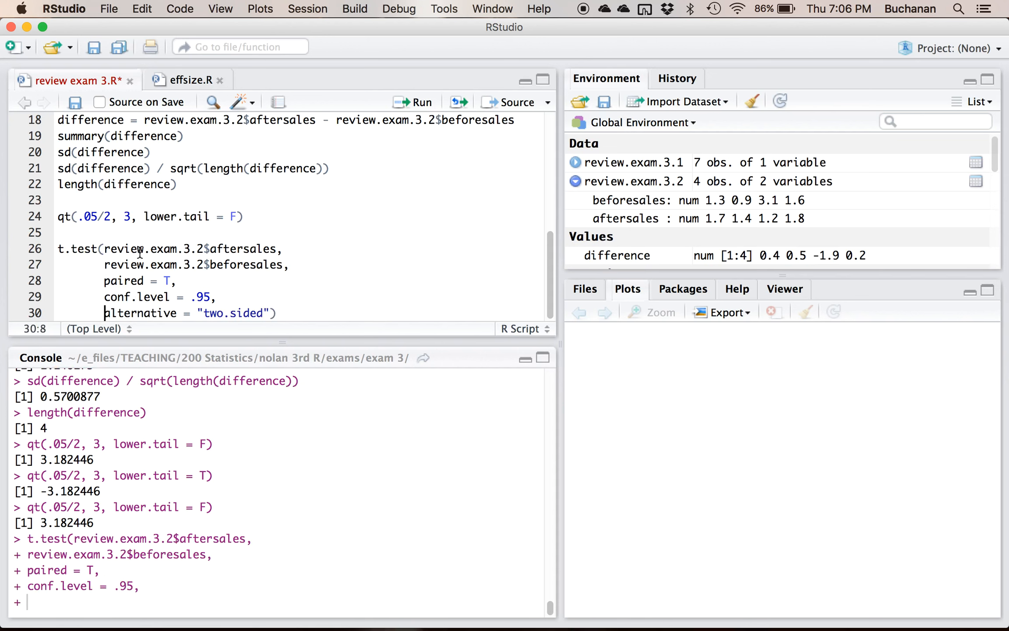
pyautogui.doubleClick(71, 427)
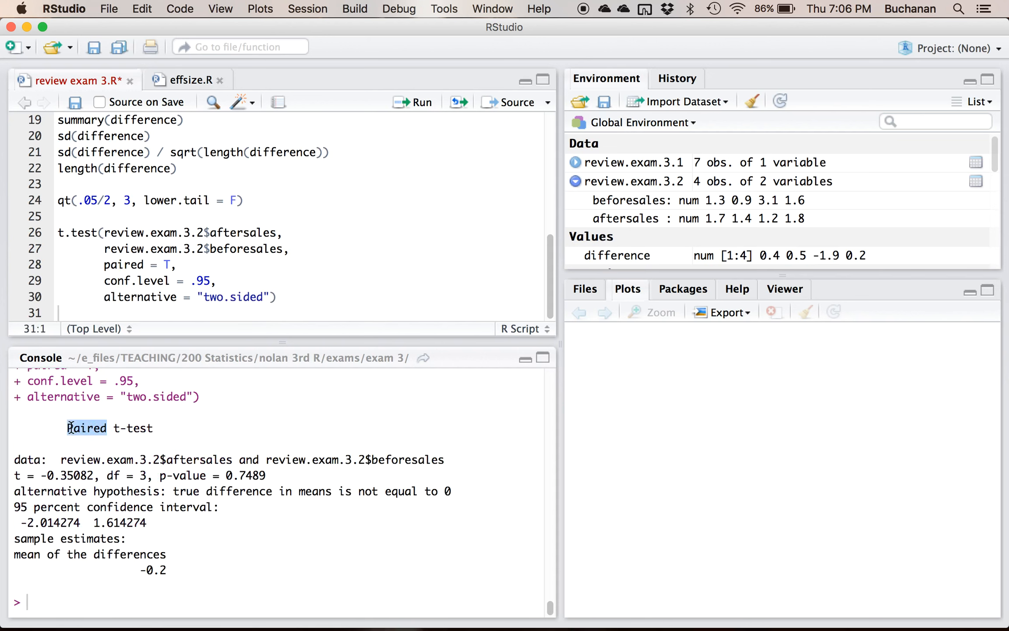
# - Run the t.test call with paired = F for comparison, and restore paired = T and rerun it
pyautogui.click(171, 265)
pyautogui.press('BackSpace')
pyautogui.write('F')
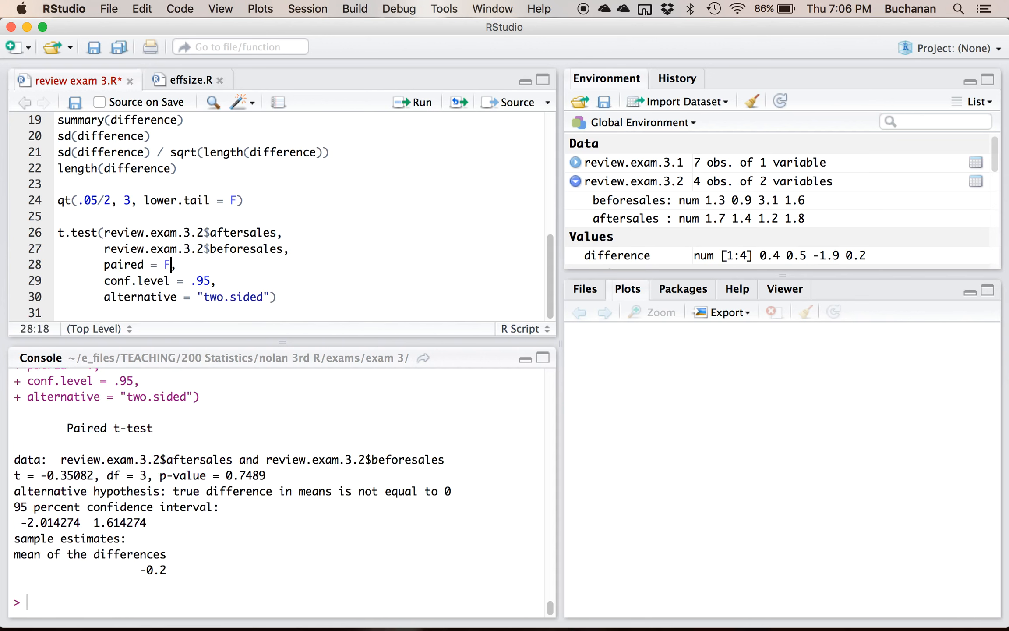
pyautogui.press('super+Return')
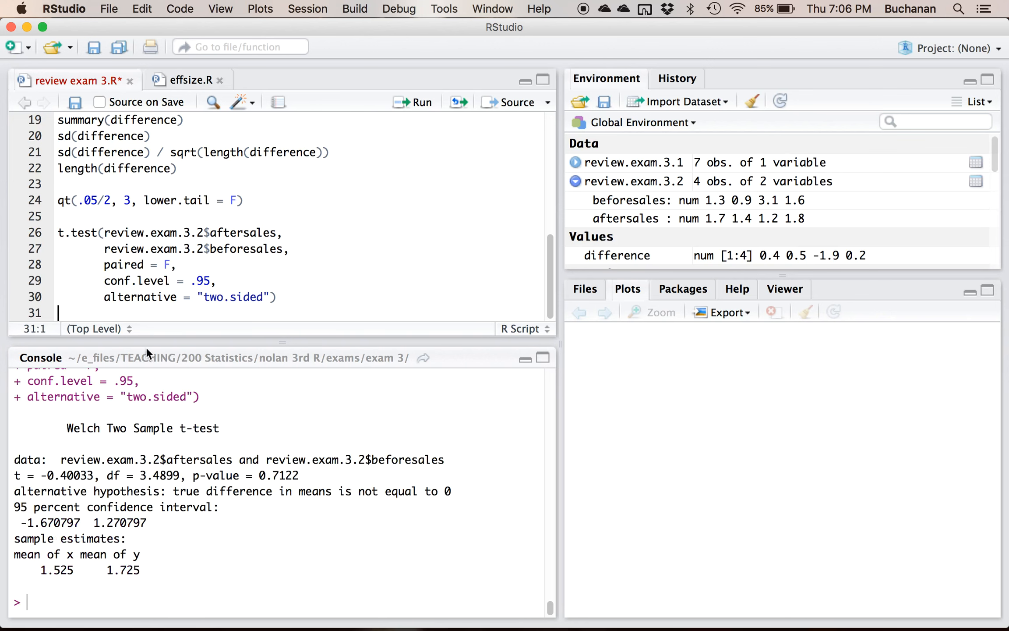
pyautogui.click(169, 260)
pyautogui.press('BackSpace')
pyautogui.write('T')
pyautogui.click(150, 232)
pyautogui.press('super+Return')
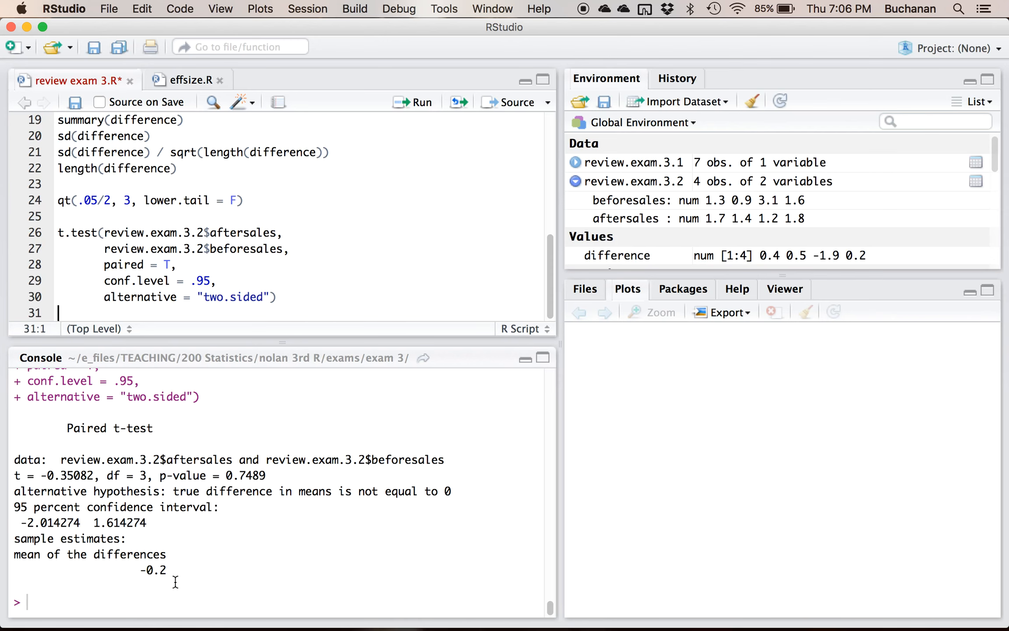
# - Examine the mean of the differences and the alternative hypothesis in the paired t-test output
pyautogui.moveTo(168, 571); pyautogui.dragTo(15, 553)
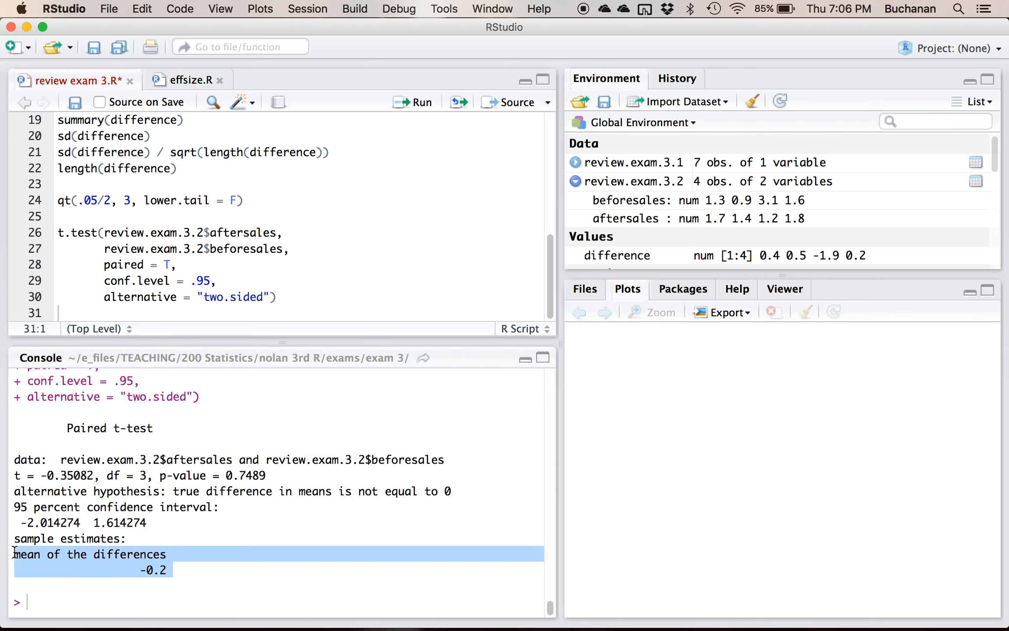
pyautogui.moveTo(221, 491); pyautogui.dragTo(462, 493)
pyautogui.click(459, 494)
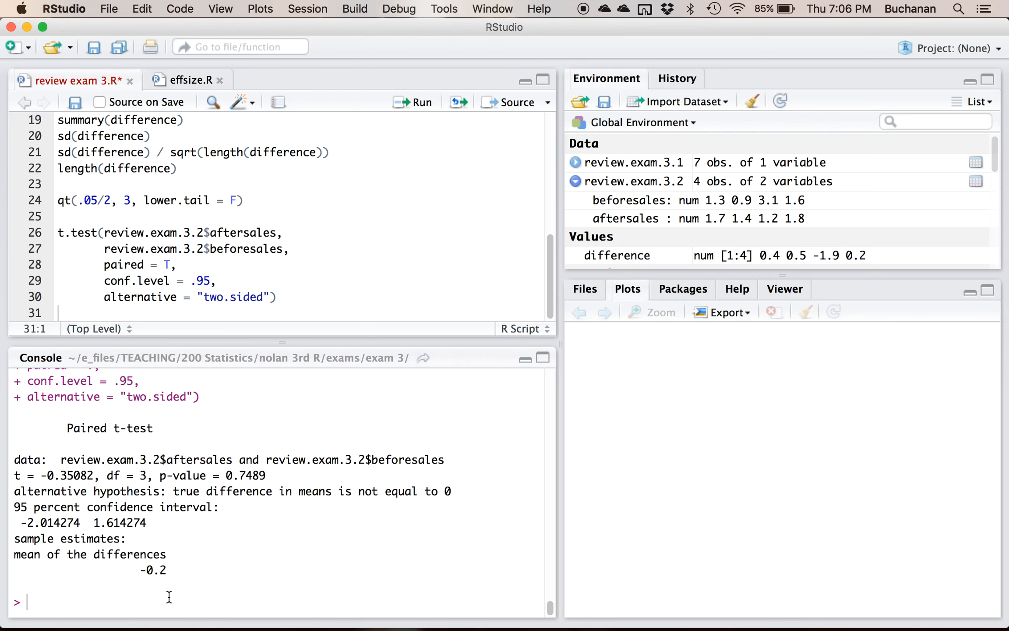
# - Switch to Word and complete the Step 5 line as "T found = -.35"
pyautogui.hotkey('ctrl', 'Up')
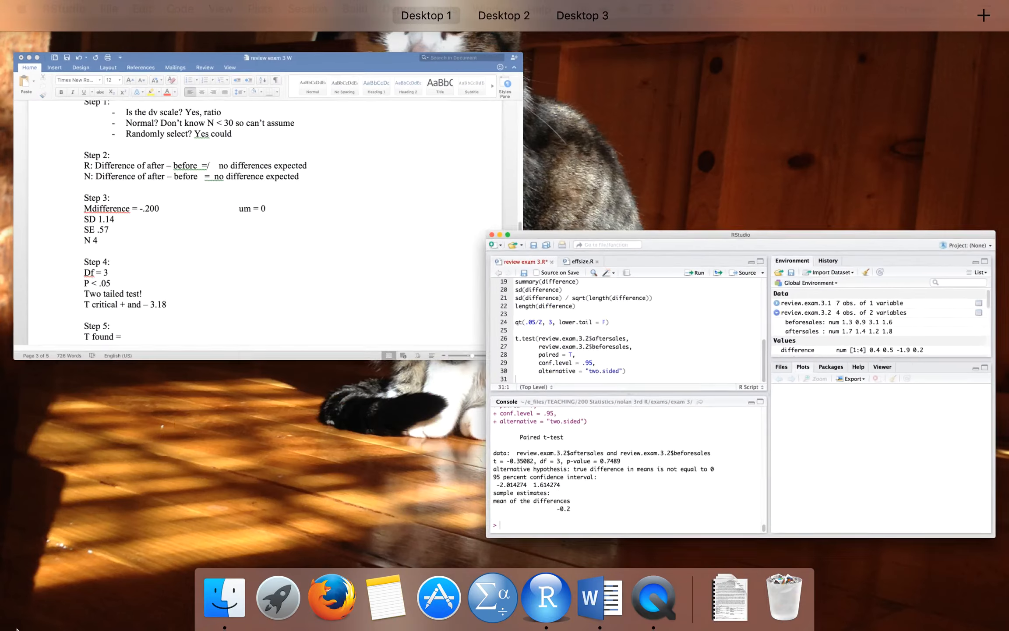
pyautogui.click(202, 279)
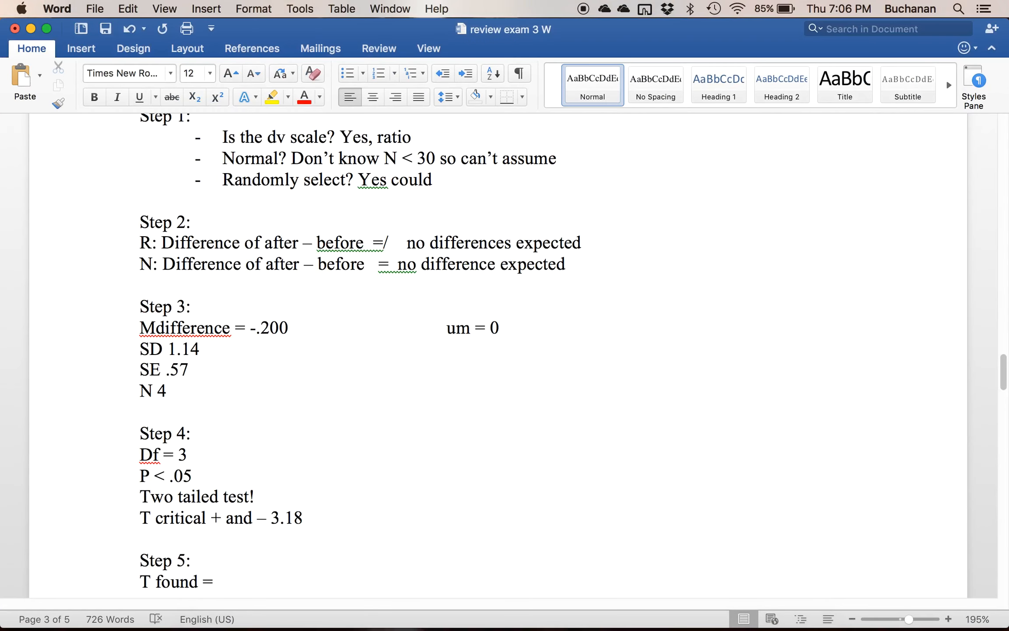
pyautogui.write('.35')
# - Add a "Step 6:" heading on its own line below the Step 5 result
pyautogui.press('Return')
pyautogui.press('Return')
pyautogui.write('S')
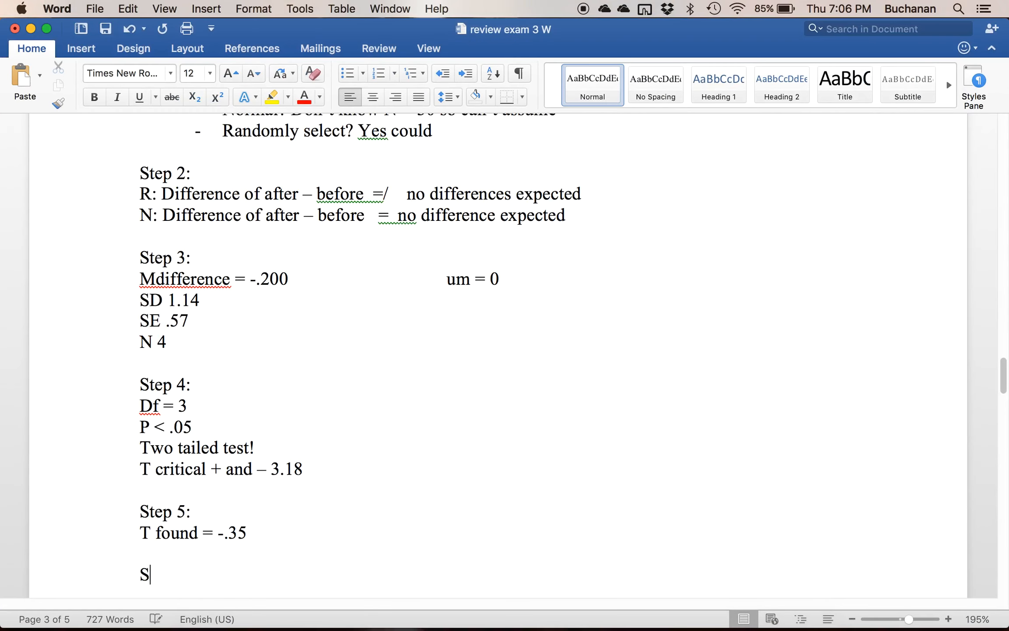
pyautogui.write('tep 5')
pyautogui.press('BackSpace')
pyautogui.write('6:')
pyautogui.press('Return')
# - Write the Step 6 conclusion on two lines as "FAIL to reject" and "No differences"
pyautogui.write('FAIL to')
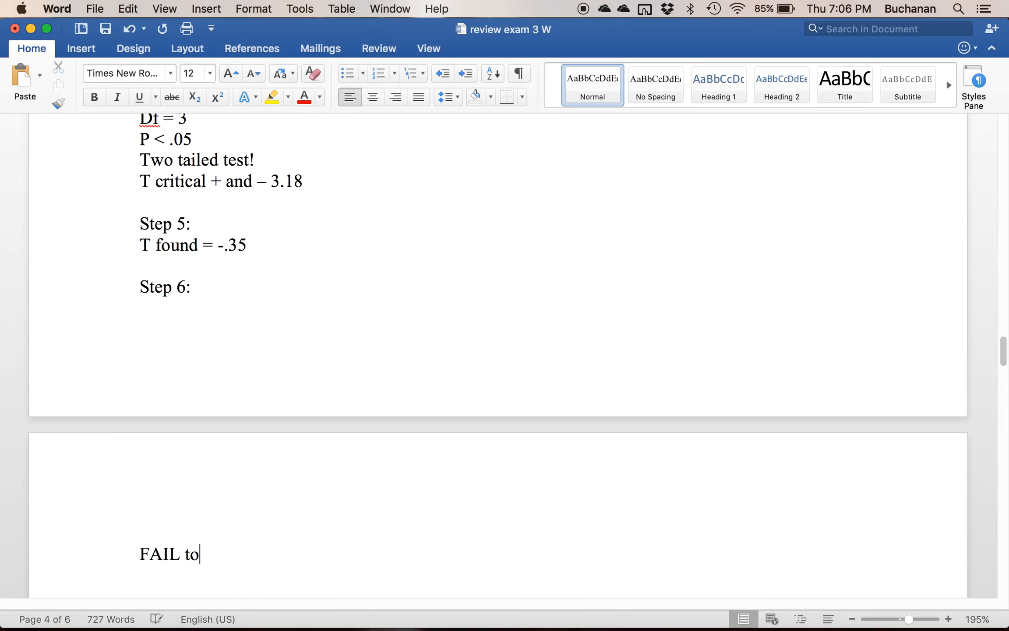
pyautogui.write(' reject')
pyautogui.press('Return')
pyautogui.write('no differences')
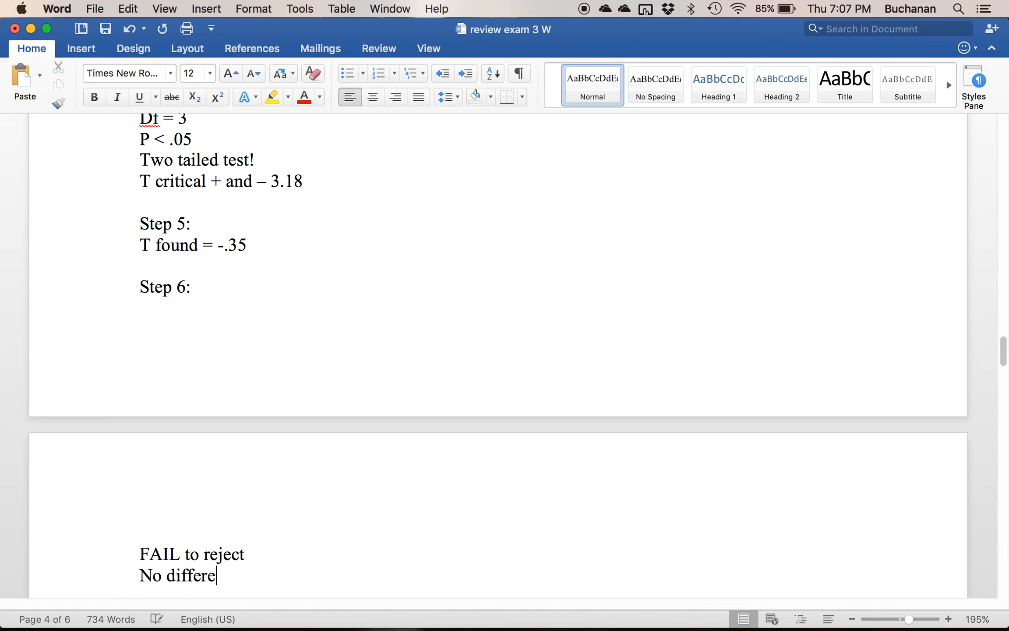
pyautogui.press('Return')
pyautogui.press('Return')
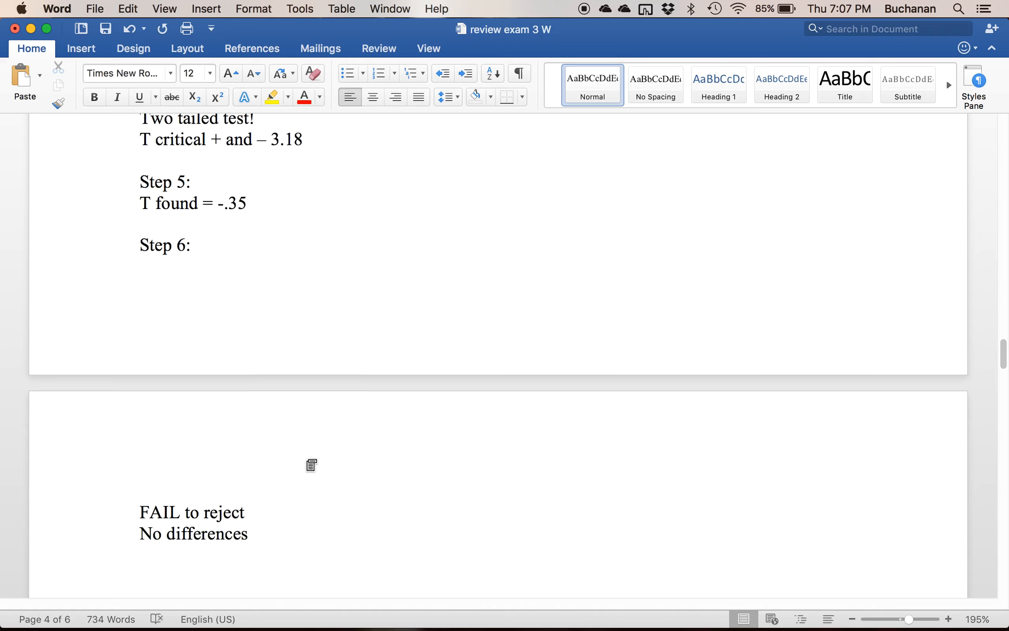
pyautogui.scroll(10, 311, 466)
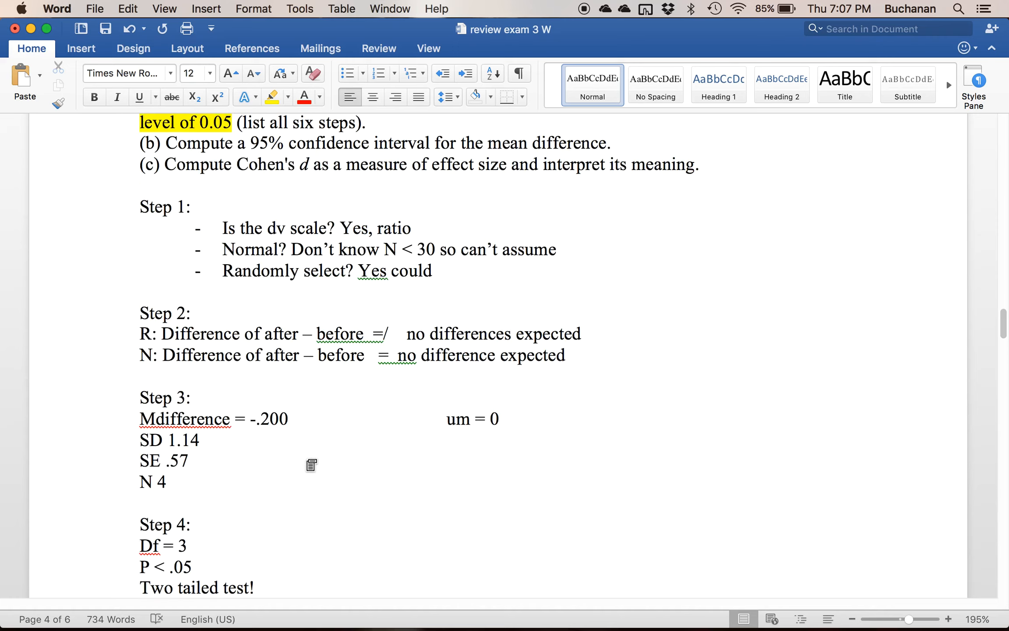
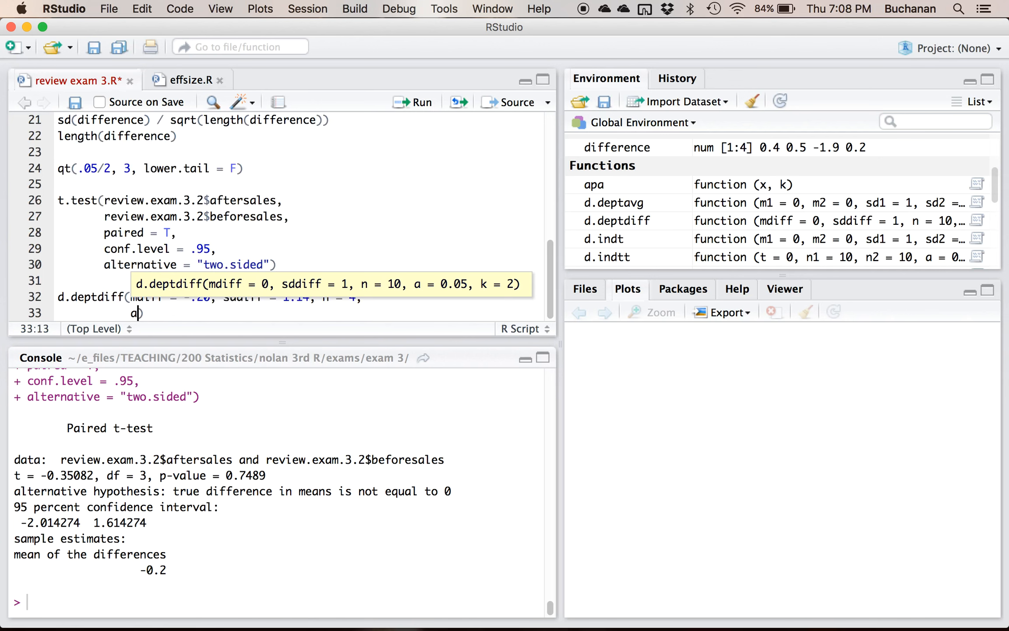
# - In RStudio, complete the d.deptdiff call with a = .05 and k = 2, and run it
pyautogui.write('= .0')
pyautogui.write('5, k = 2')
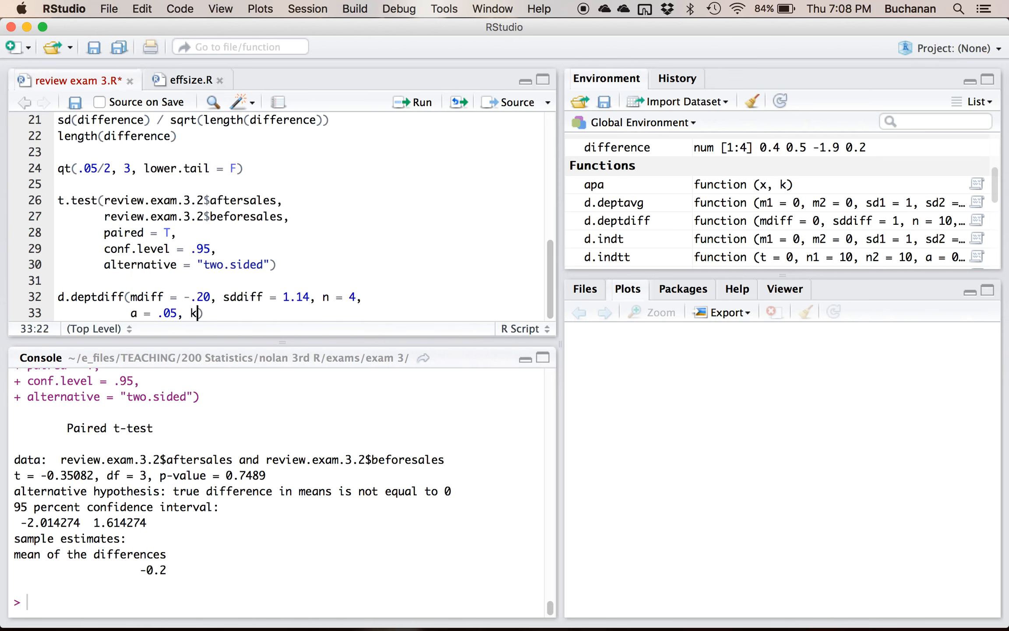
pyautogui.press('super+Return')
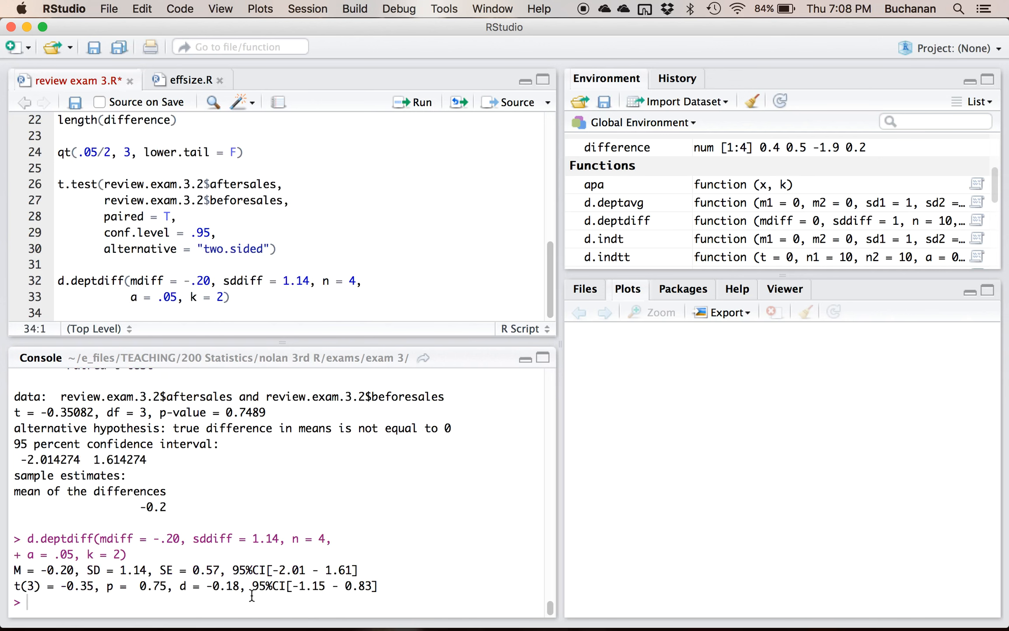
# - Compare the 95% confidence interval of the mean difference in the d.deptdiff output with the one in the paired t-test output
pyautogui.moveTo(240, 570); pyautogui.dragTo(358, 570)
pyautogui.moveTo(1, 630)
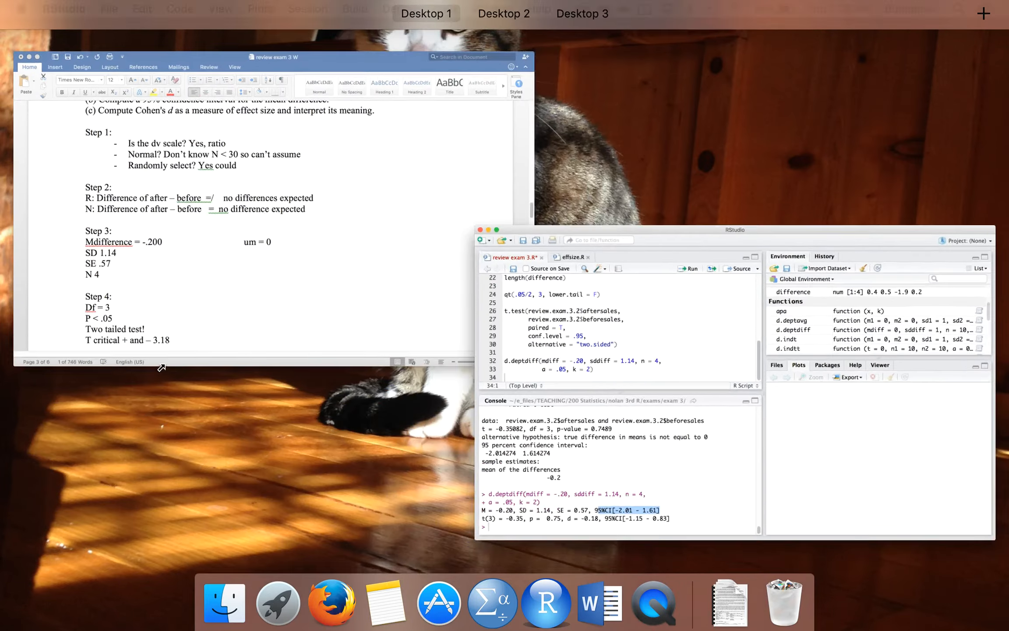
pyautogui.click(162, 367)
pyautogui.moveTo(14, 460); pyautogui.dragTo(188, 458)
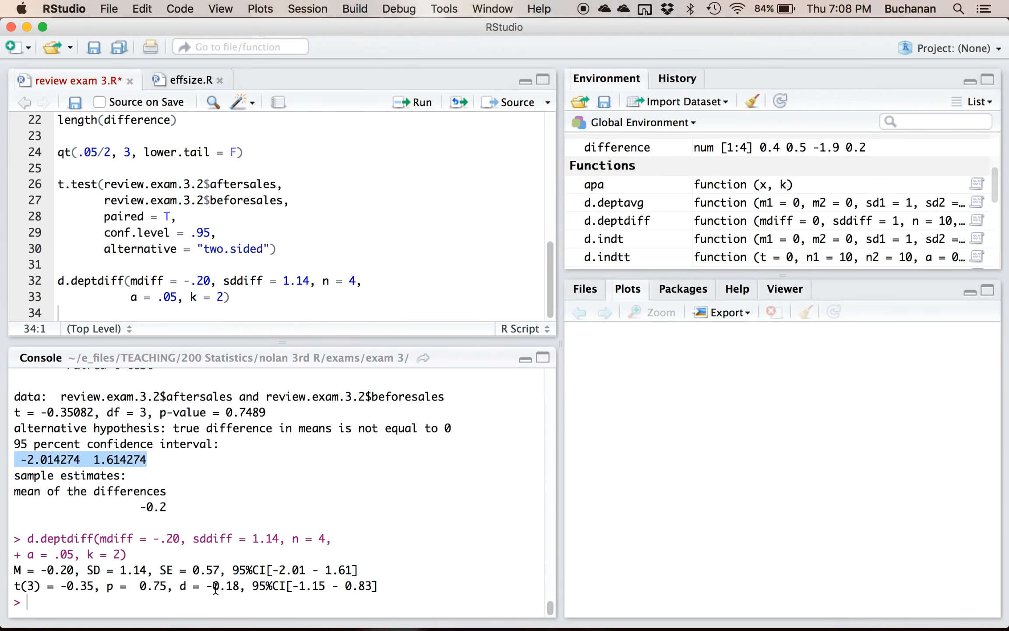
# - Switch to Word and complete the effect size line as "d = -.18"
pyautogui.moveTo(1, 630)
pyautogui.click(225, 264)
pyautogui.scroll(-10, 249, 437)
pyautogui.rightClick(222, 479)
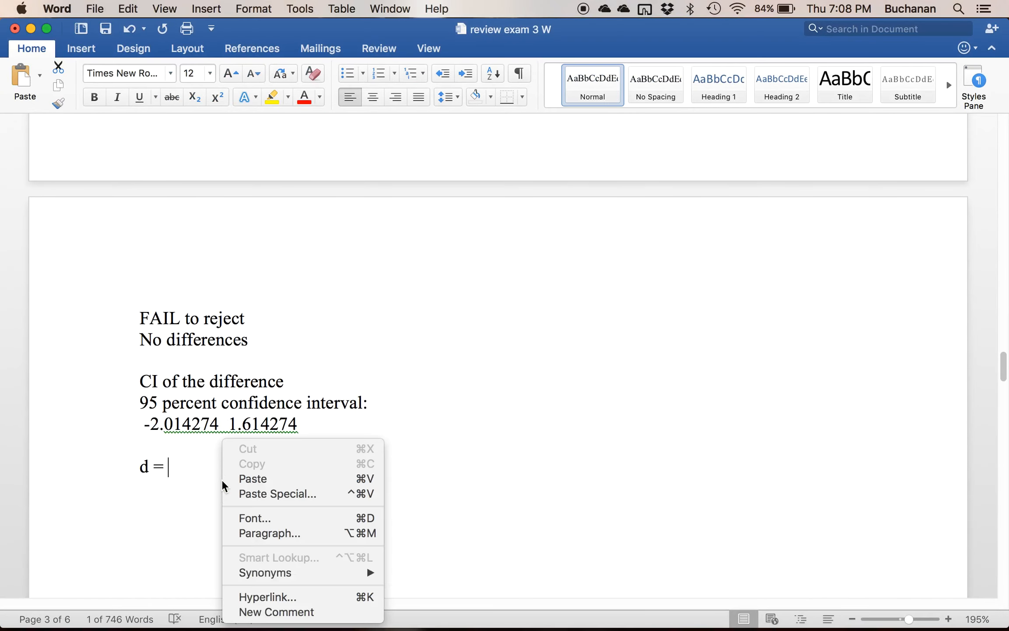
pyautogui.click(198, 469)
pyautogui.write('.')
pyautogui.scroll(15, 241, 473)
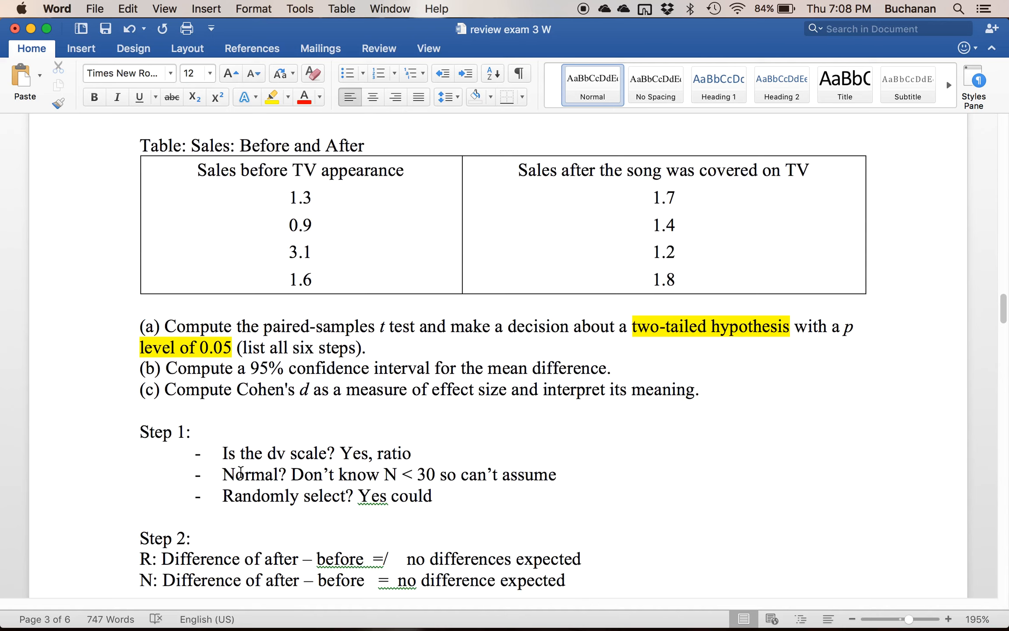
pyautogui.scroll(-15, 241, 472)
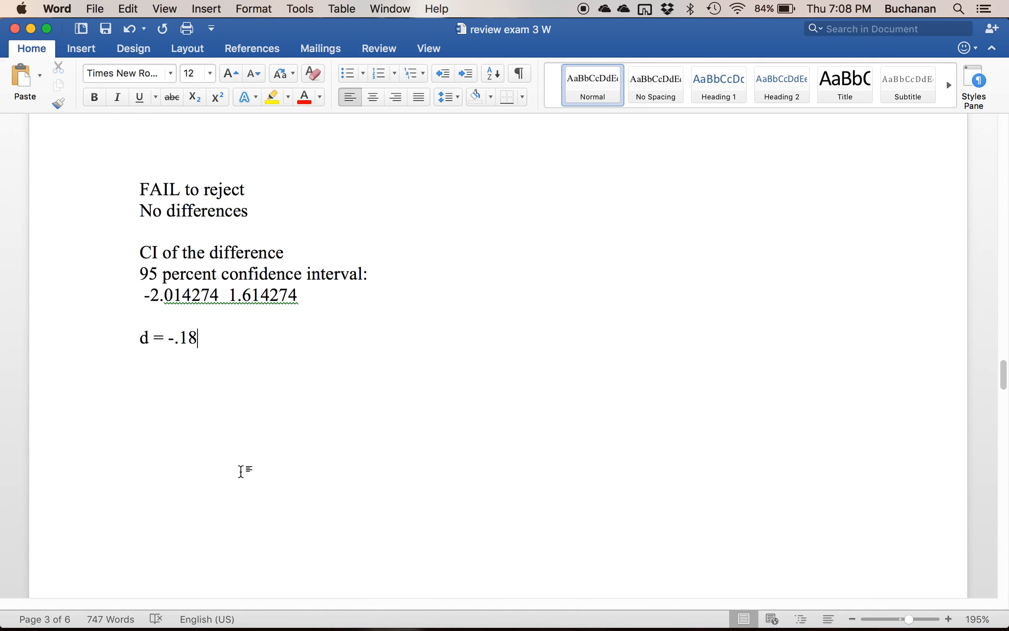
# - In the Mehl (2007) problem, highlight in yellow "p < .01." and the question "Is there any validity to the notion that women talk more than men do?"
pyautogui.scroll(-15, 240, 471)
pyautogui.scroll(-5, 240, 473)
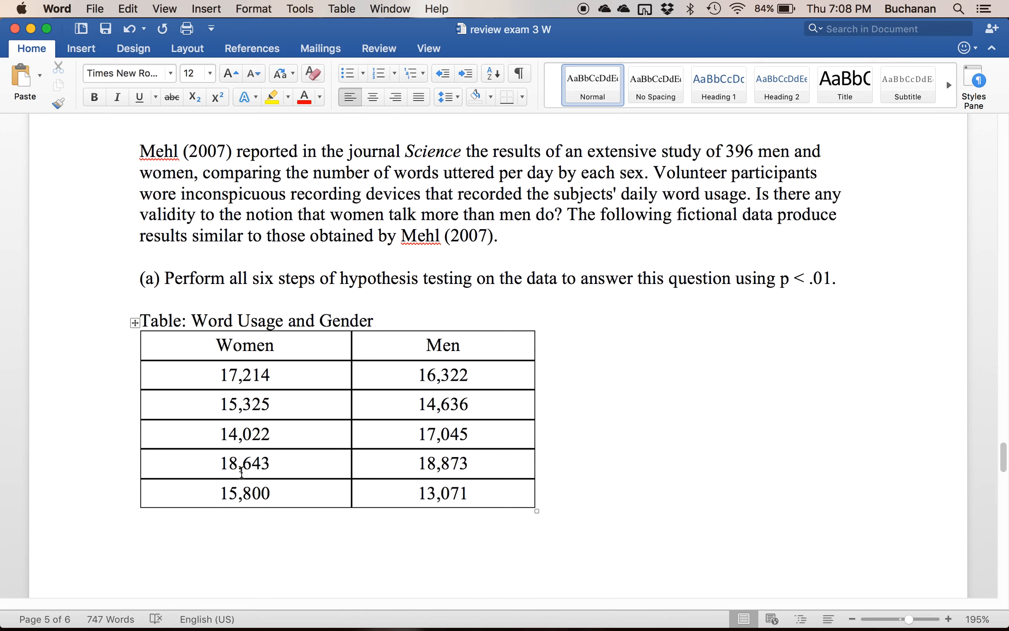
pyautogui.moveTo(840, 280); pyautogui.dragTo(780, 276)
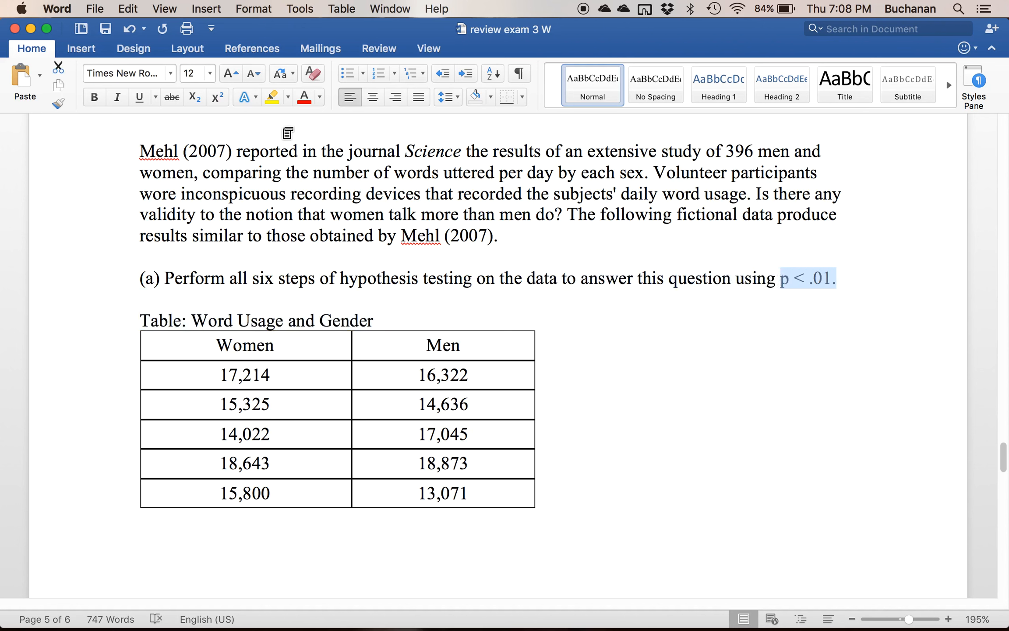
pyautogui.click(271, 93)
pyautogui.press('Left')
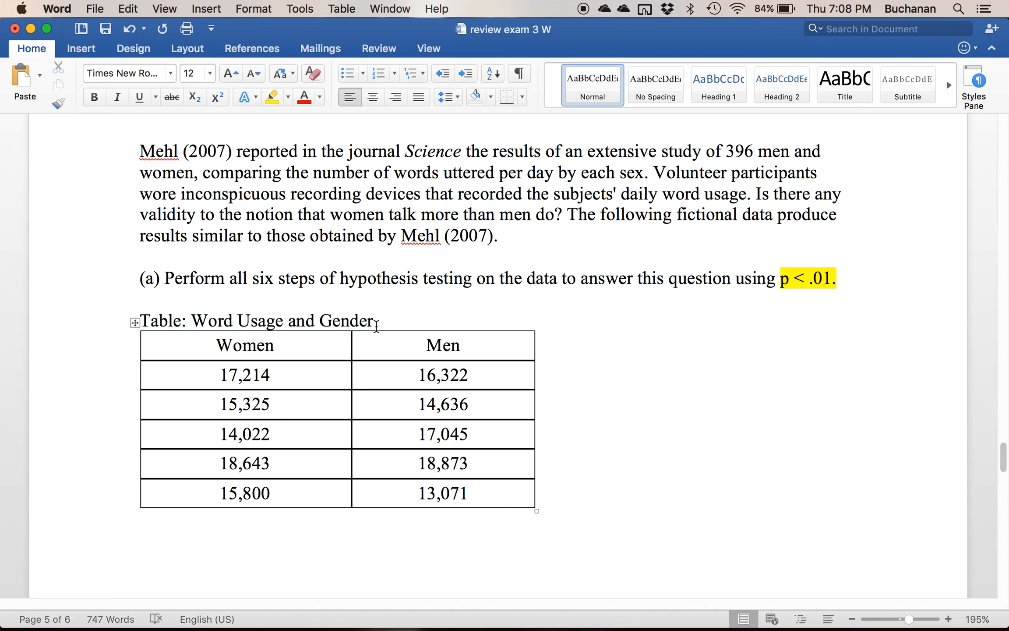
pyautogui.moveTo(754, 193); pyautogui.dragTo(562, 217)
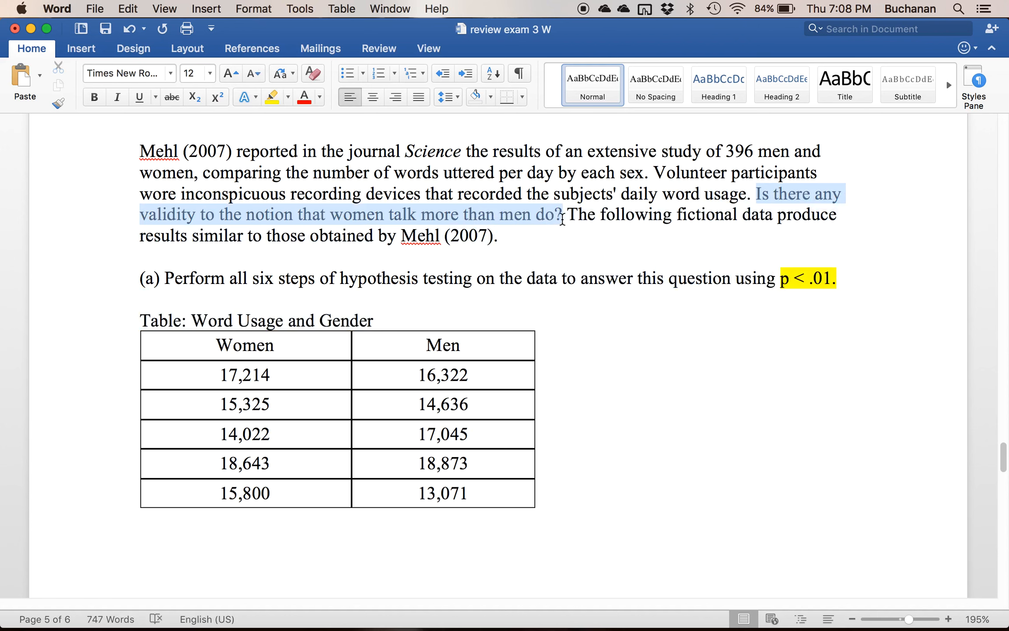
pyautogui.click(270, 93)
# - Below the Word Usage and Gender table, start "Step 1:" with the bullet "Is the dv scale – yes ratio"
pyautogui.click(262, 578)
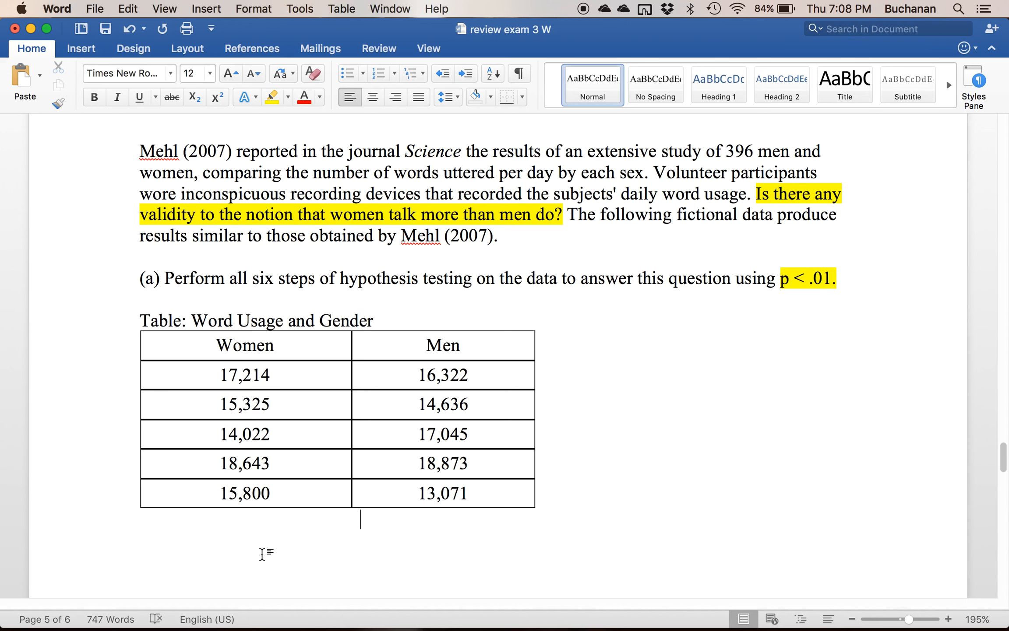
pyautogui.press('Delete')
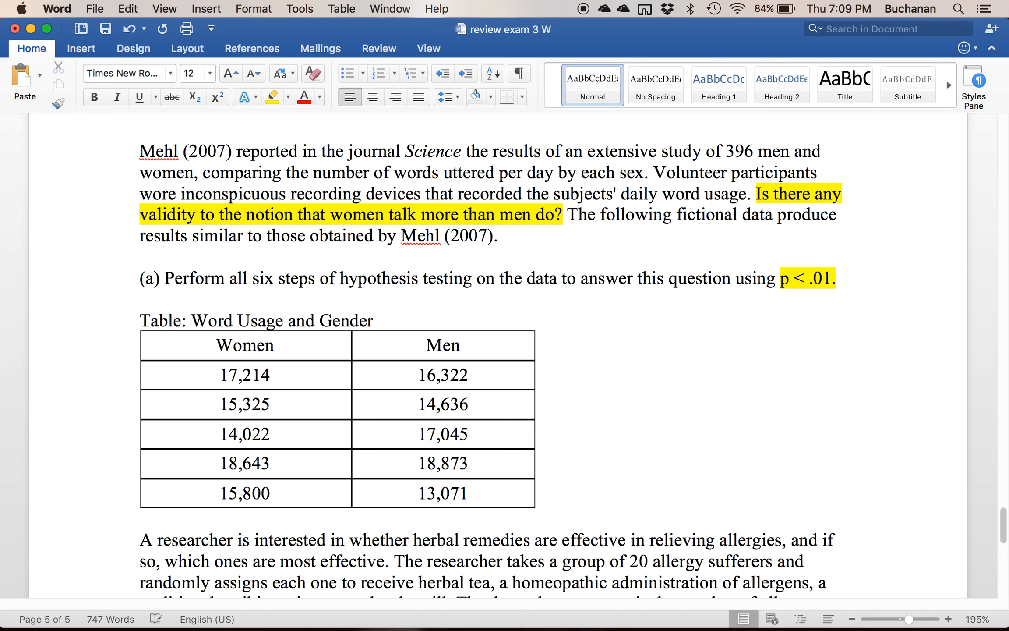
pyautogui.press('super+z')
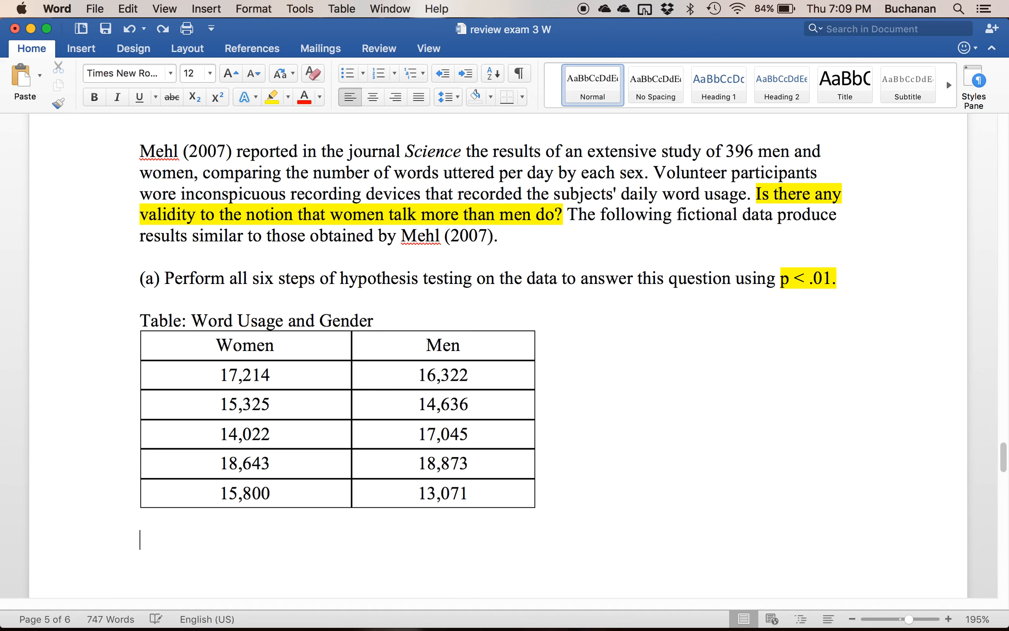
pyautogui.write('Step 1:')
pyautogui.press('Return')
pyautogui.write('= Is')
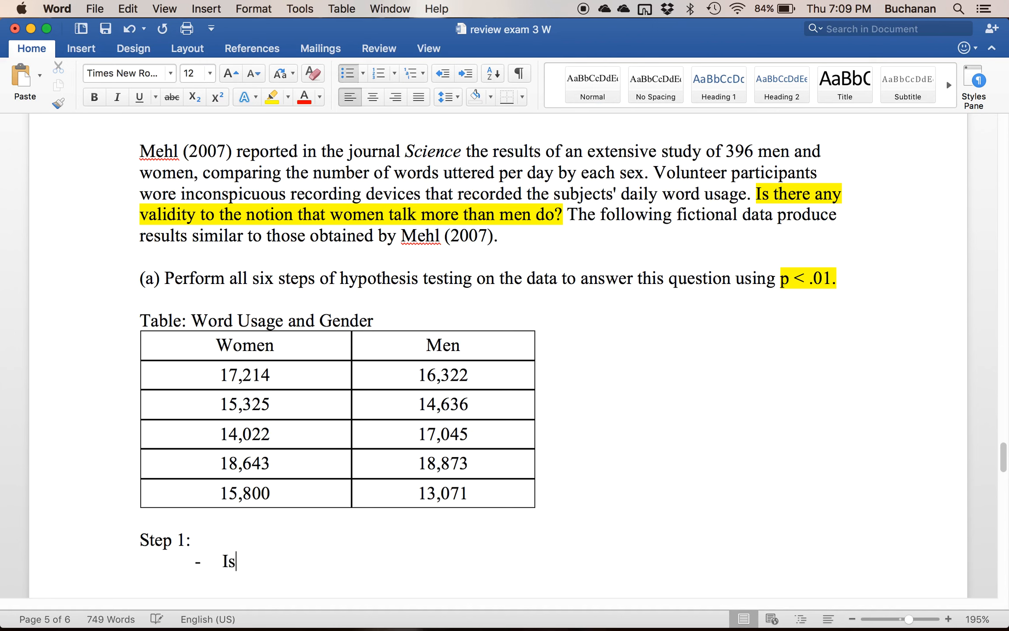
pyautogui.write(' the dv scale - ')
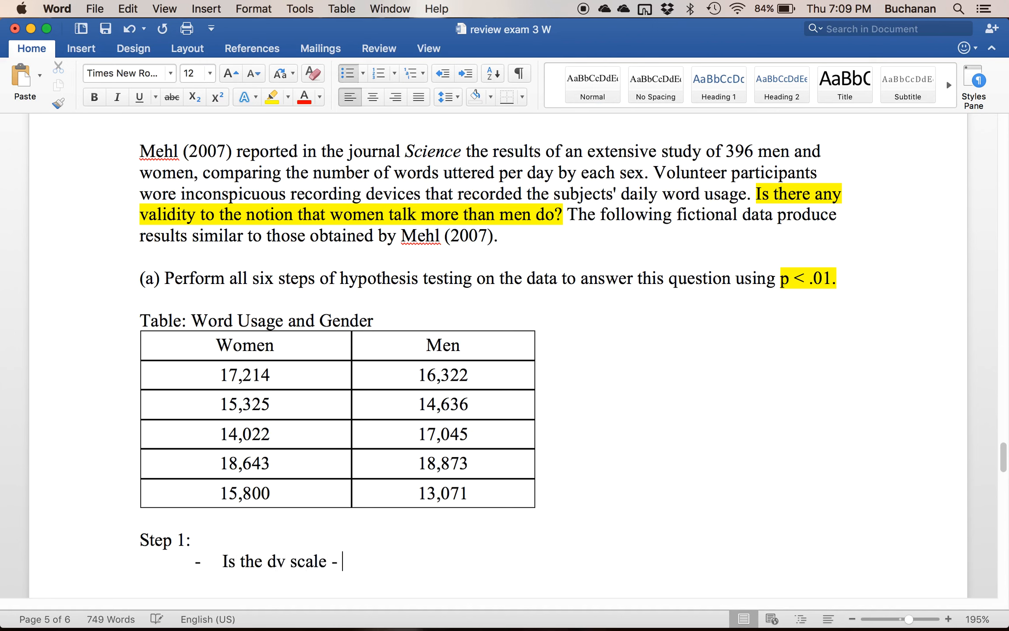
pyautogui.write('yes ratio')
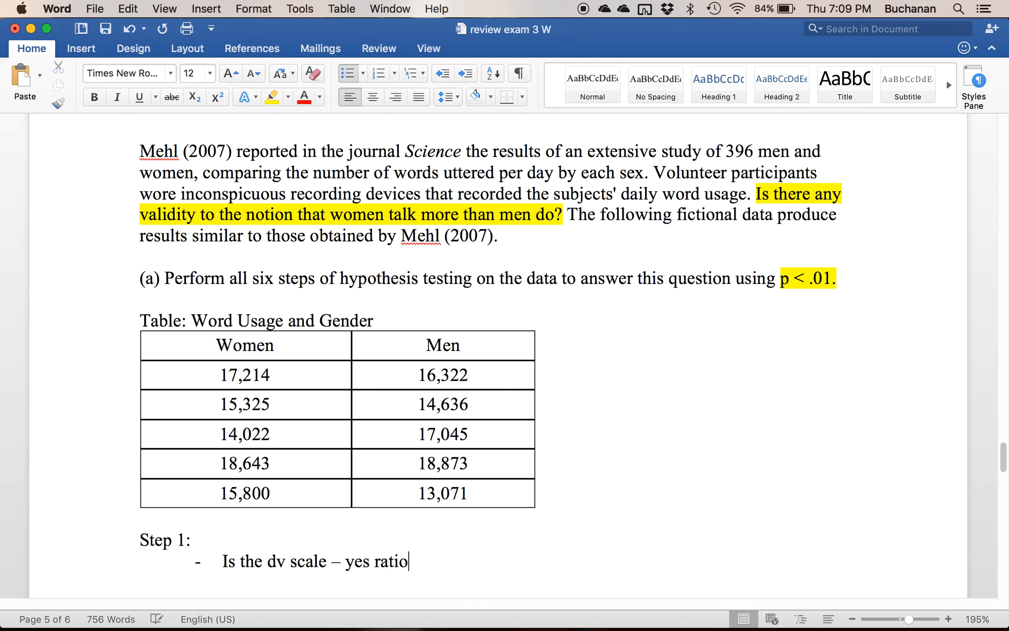
# - Add the Step 1 bullets "Normal – don't know N < 30 so can't assume" and "Random select – no, randomly assign – no"
pyautogui.press('Return')
pyautogui.write('Normal - ')
pyautogui.write("don't know N < 30 so can't assume")
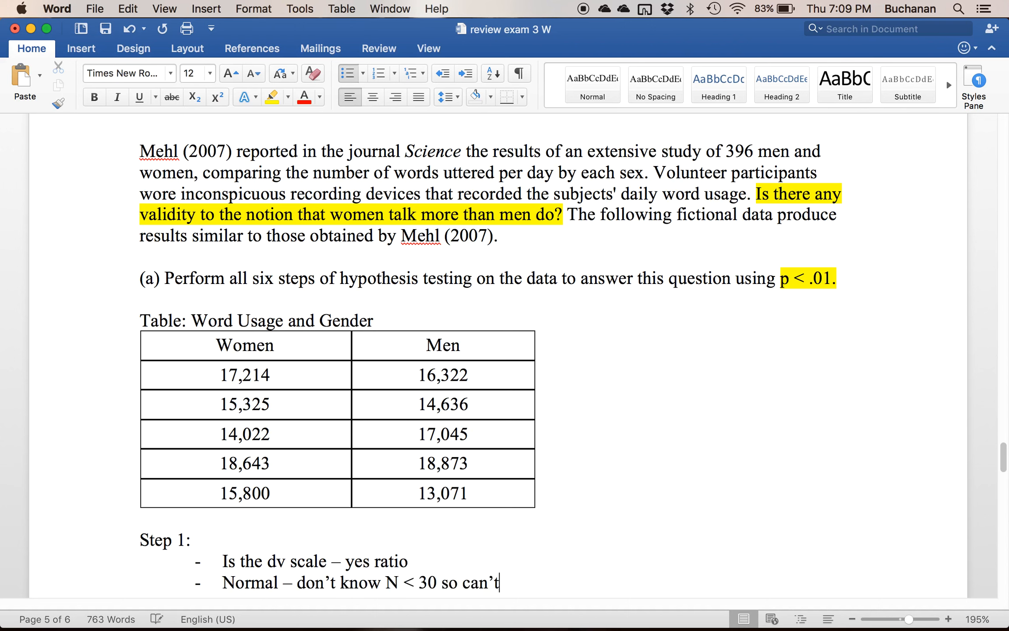
pyautogui.press('Return')
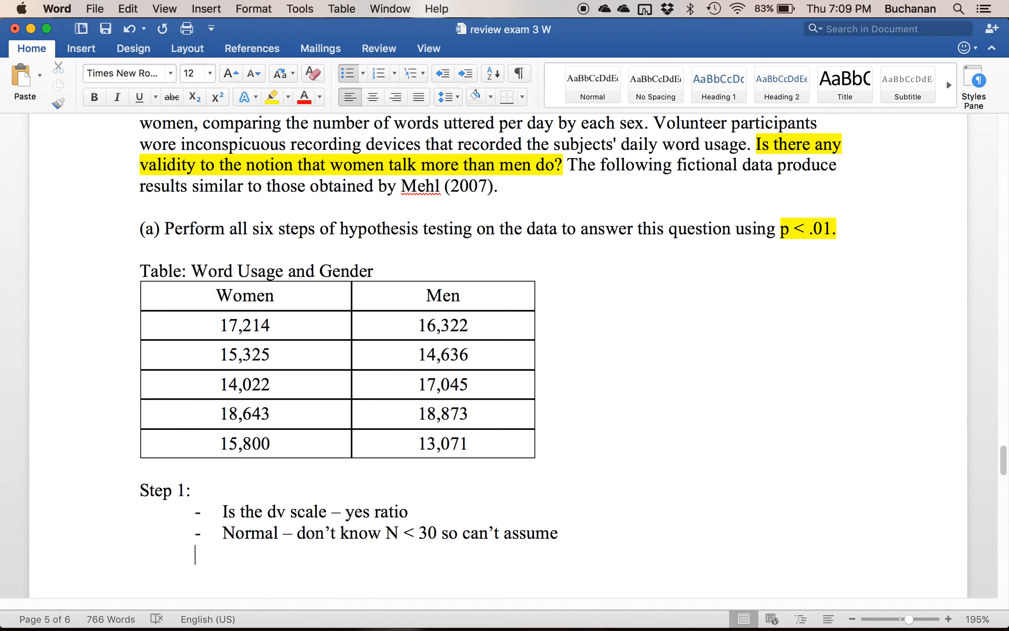
pyautogui.write('Random select -')
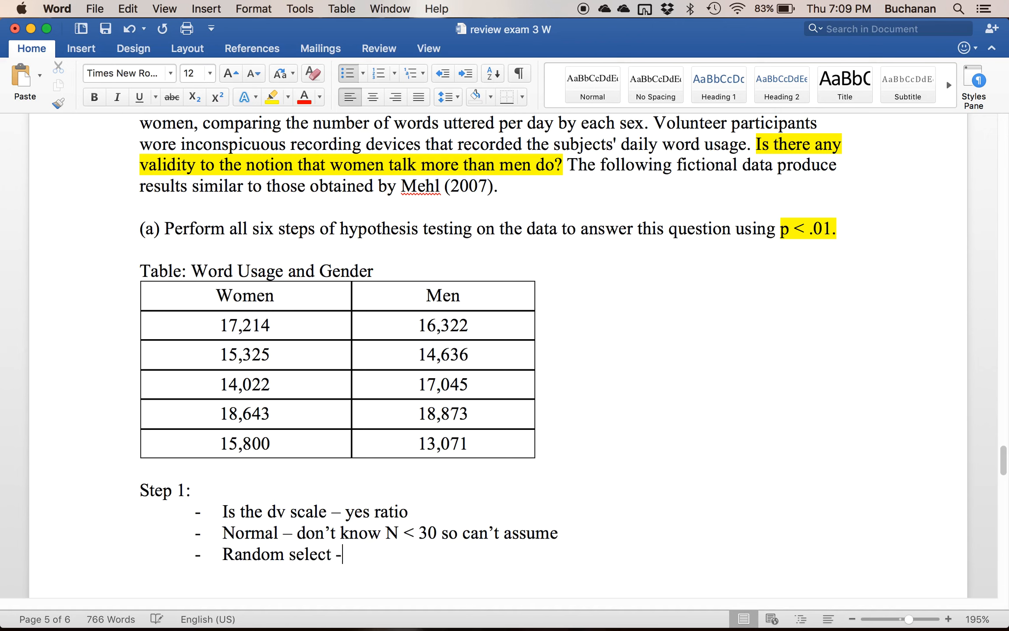
pyautogui.write('no, random')
pyautogui.press('BackSpace')
pyautogui.write('ly ')
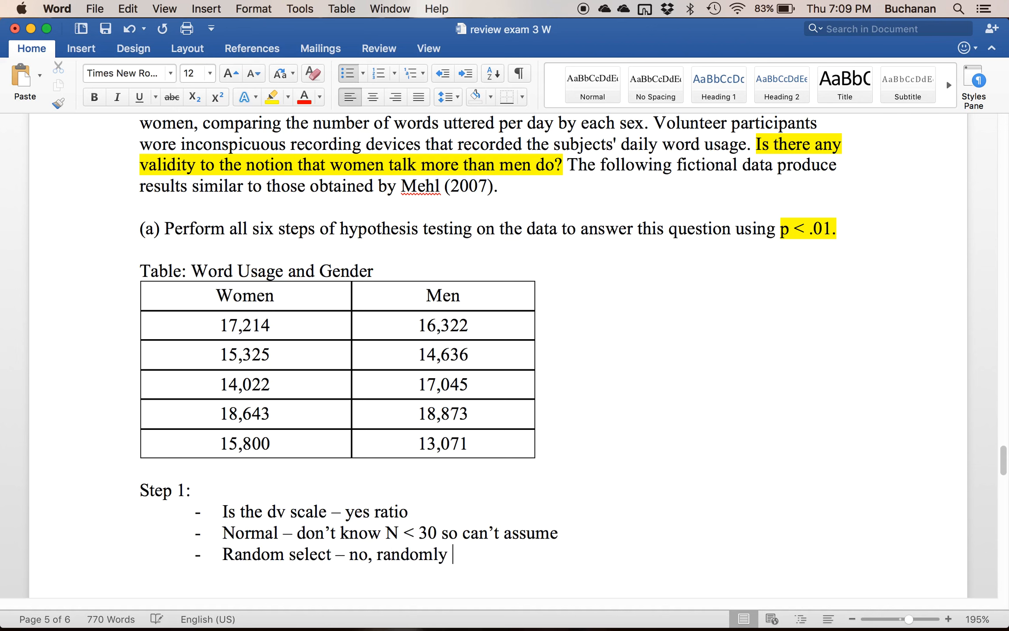
pyautogui.write('assign - no')
# - Add a fourth Step 1 bullet reading "Homogeneity - ? SD"
pyautogui.press('Return')
pyautogui.press('Return')
pyautogui.write('Homg')
pyautogui.press('BackSpace')
pyautogui.press('BackSpace')
pyautogui.write('n')
pyautogui.press('BackSpace')
pyautogui.write('mogeneity - ?')
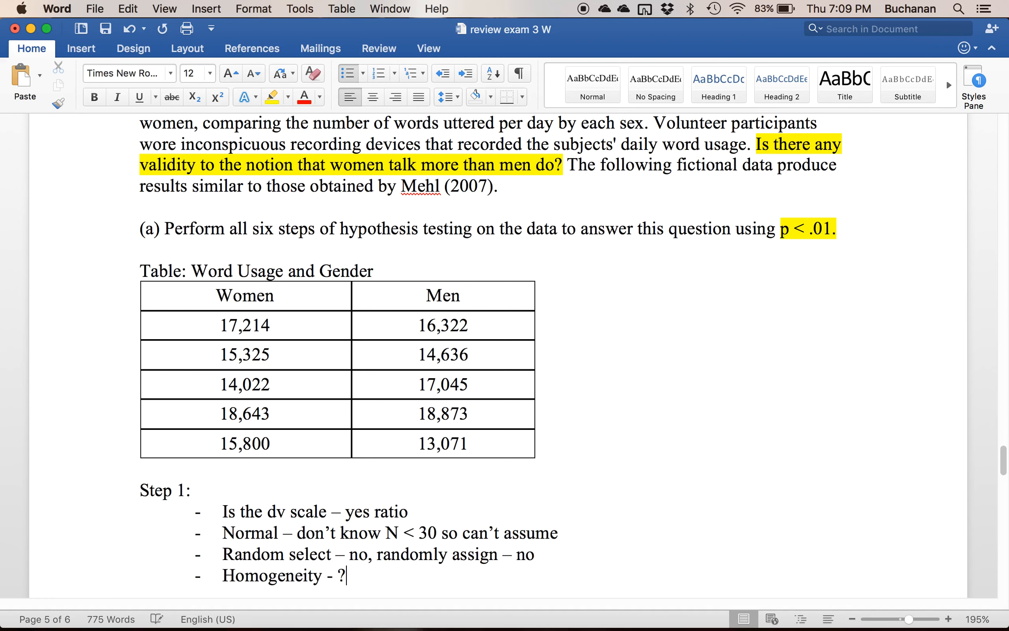
pyautogui.write(' SD')
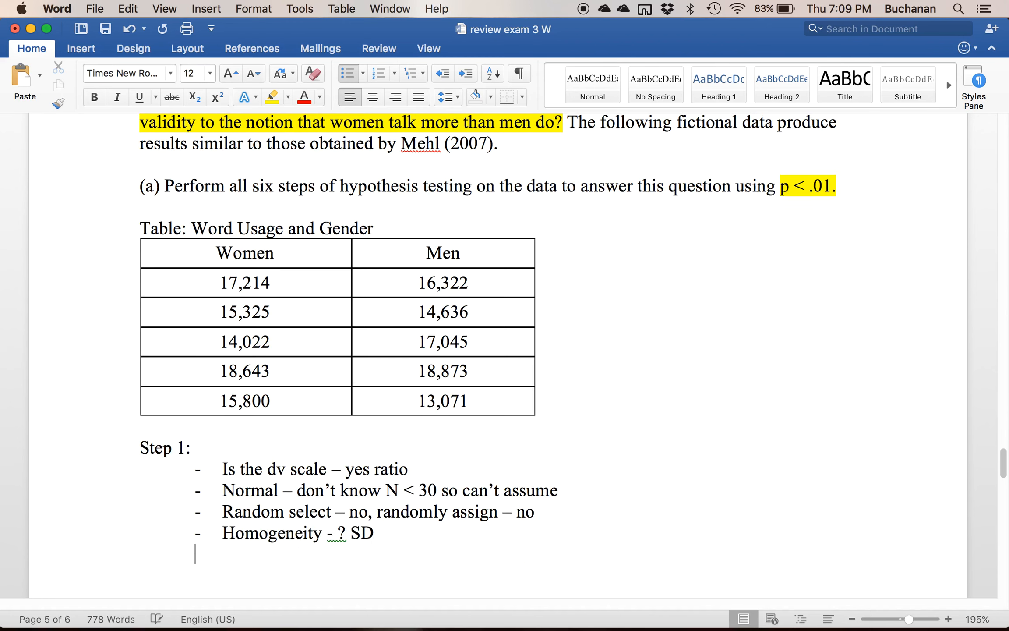
# - Write "Step 2:" with the hypotheses "R: women > men" and "N: women < = men" on separate lines
pyautogui.press('Return')
pyautogui.write('Step 2:')
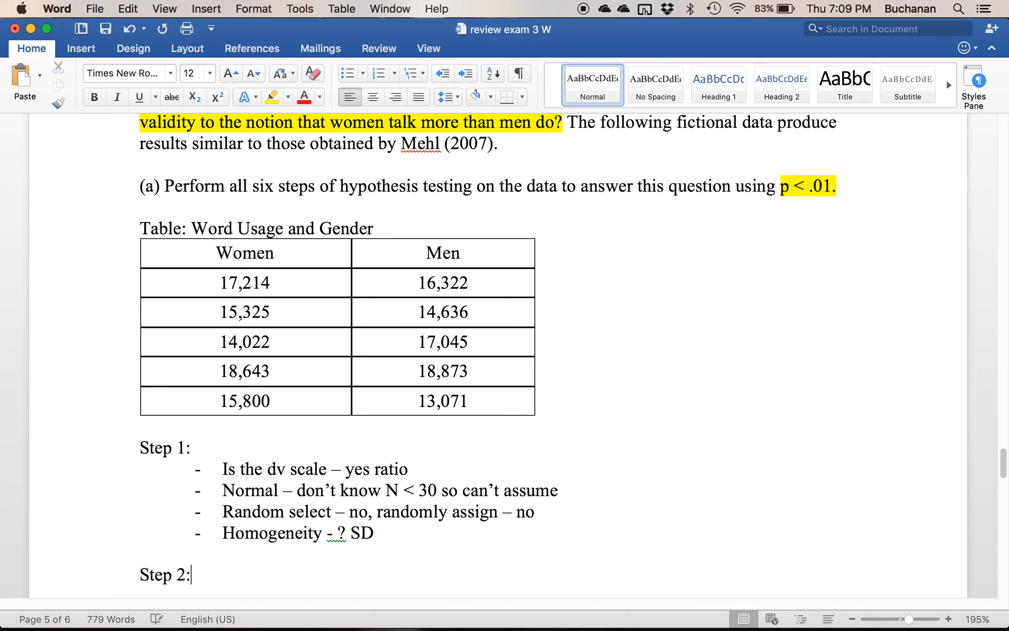
pyautogui.press('Return')
pyautogui.write('R: women')
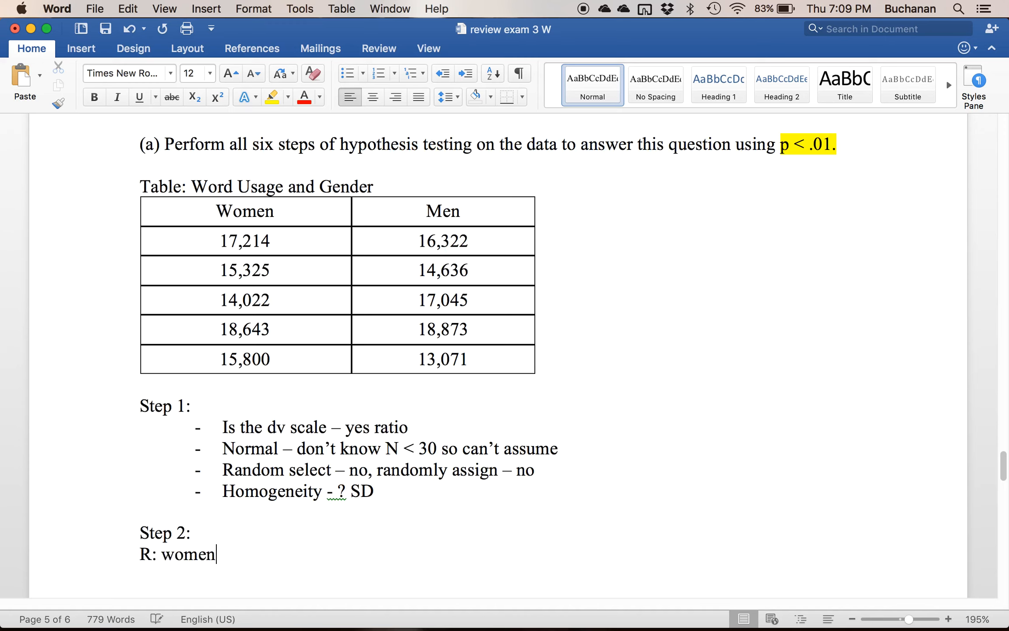
pyautogui.write(' > men')
pyautogui.press('Return')
pyautogui.write('N: wo')
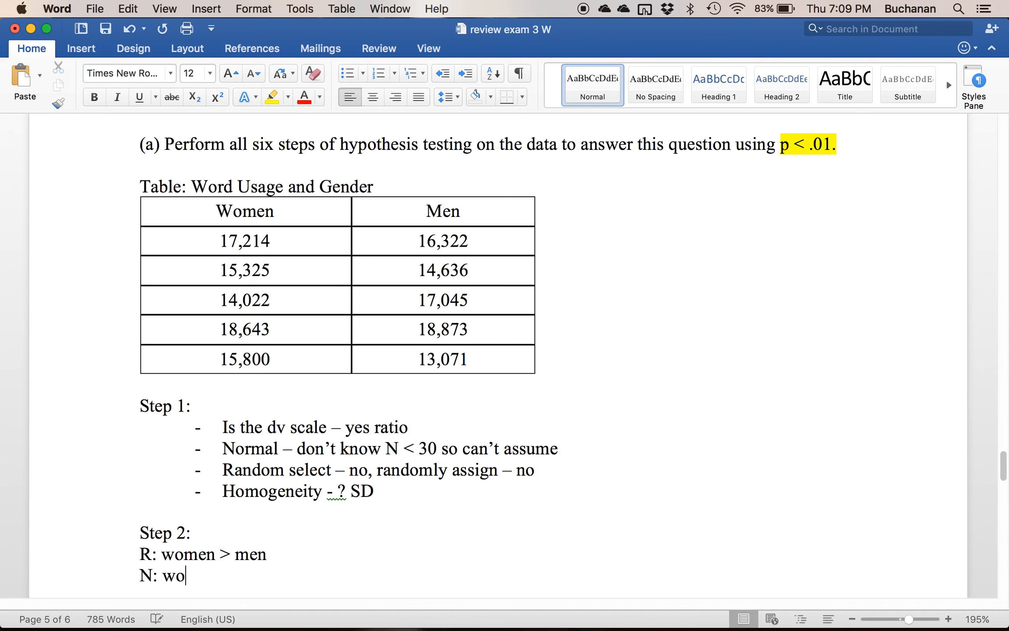
pyautogui.write('men < = men')
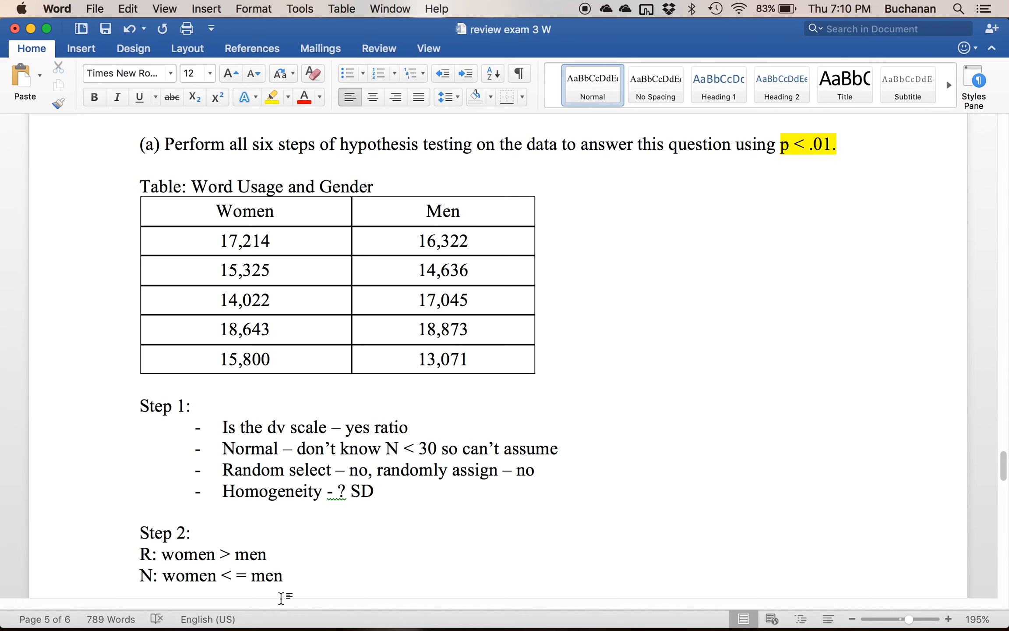
# - Insert a table with two columns and three rows below the Step 2 hypotheses and head its columns "Women" and "Men"
pyautogui.press('Return')
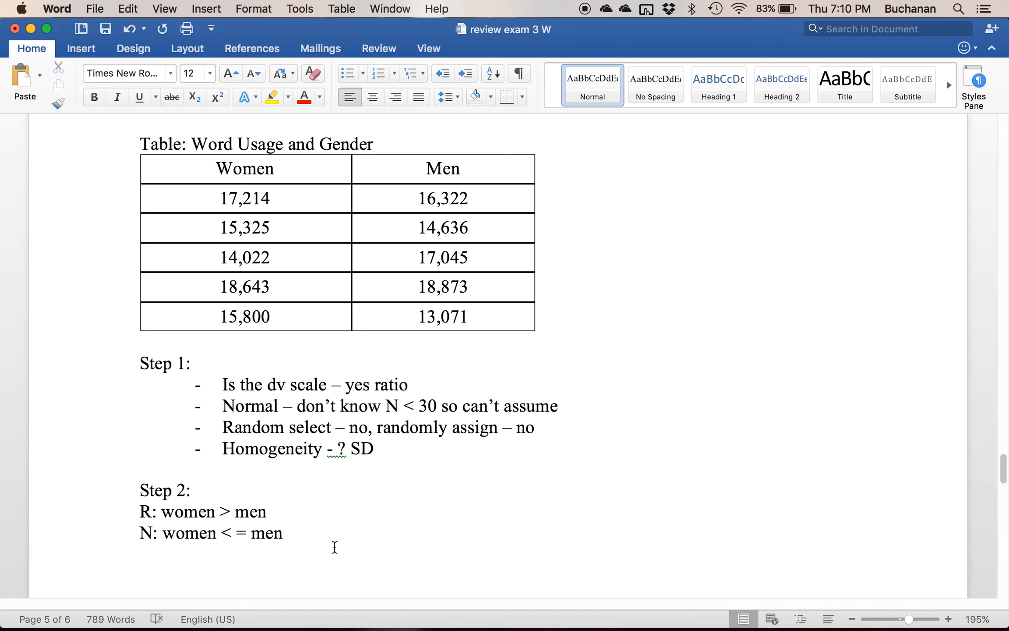
pyautogui.click(95, 47)
pyautogui.click(110, 77)
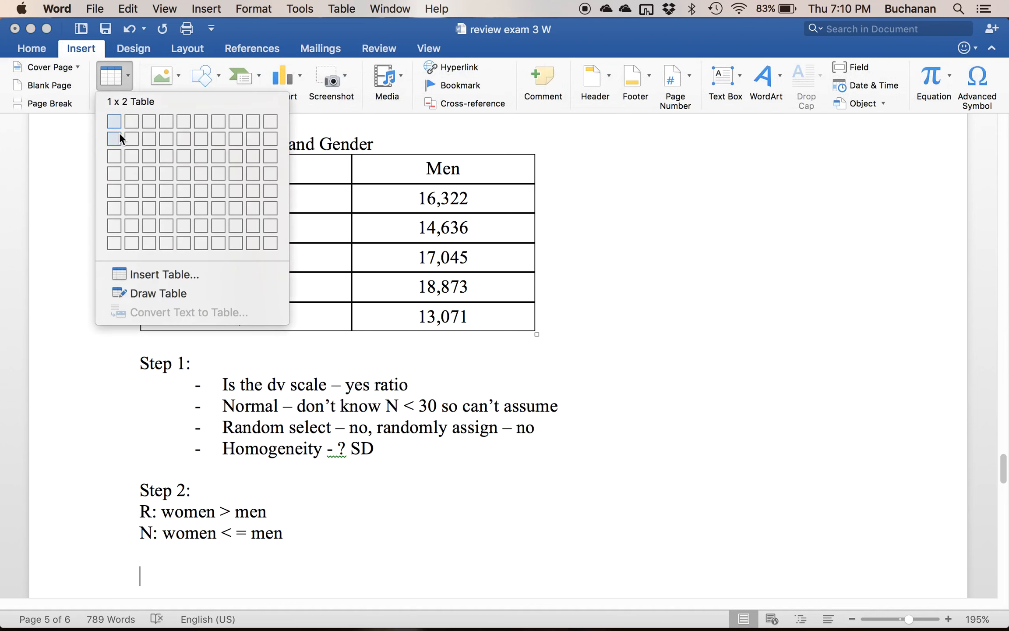
pyautogui.click(126, 156)
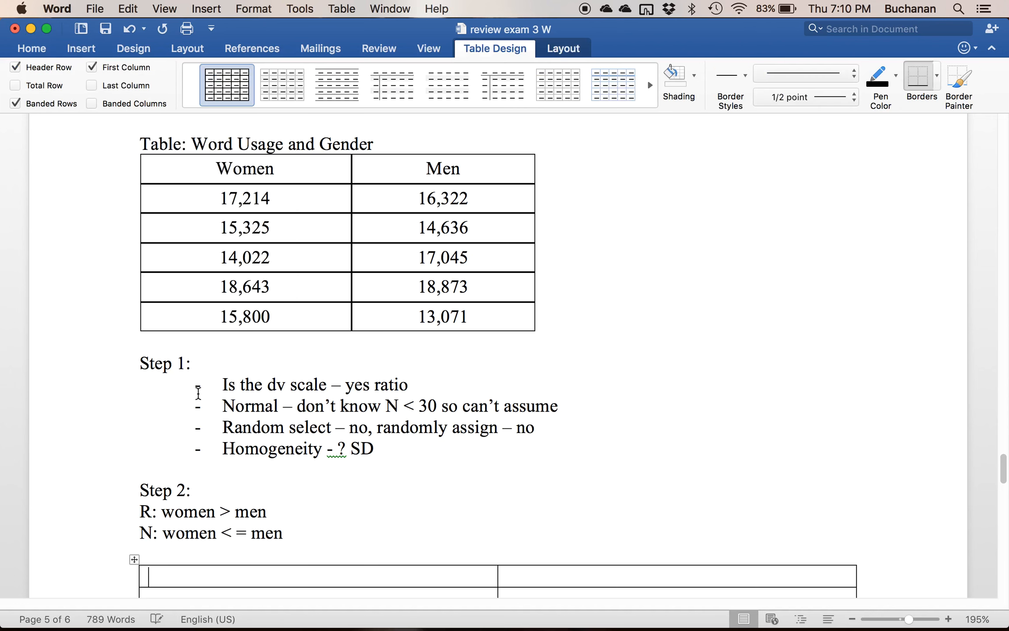
pyautogui.write('Woem')
pyautogui.press('BackSpace')
pyautogui.press('BackSpace')
pyautogui.write('men')
pyautogui.press('Tab')
pyautogui.write('Men')
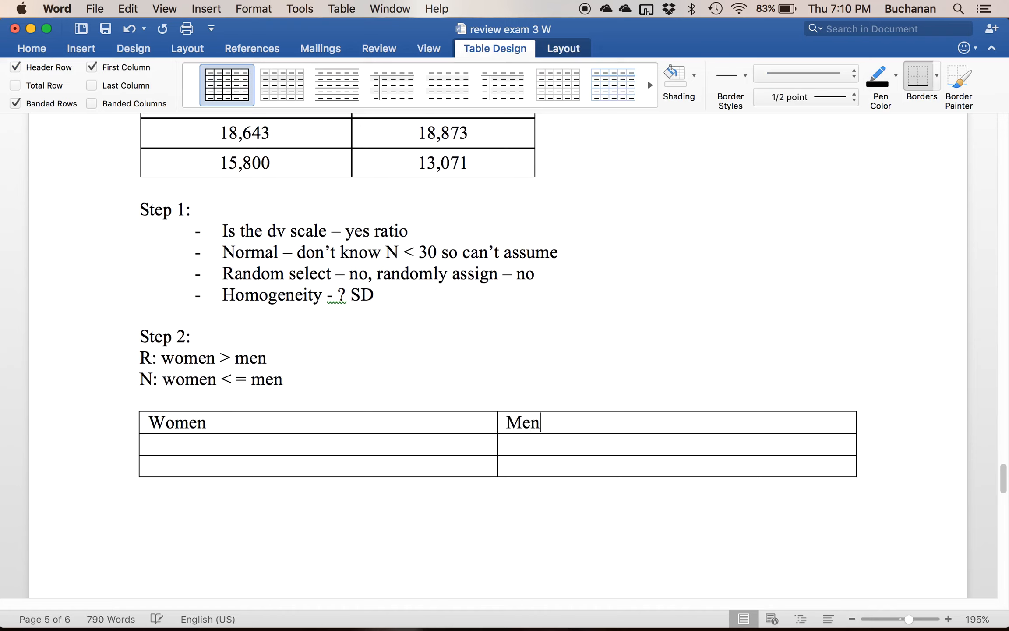
# - Fill the rows below the Women and Men headings with "M", "SD" and "N" in both columns, adding a fourth row
pyautogui.press('Tab')
pyautogui.write('M')
pyautogui.press('Tab')
pyautogui.write('M')
pyautogui.press('Tab')
pyautogui.write('SD')
pyautogui.press('Tab')
pyautogui.write('SD')
pyautogui.press('Tab')
pyautogui.write('N')
pyautogui.press('Tab')
pyautogui.write('N')
# - Below the new table, write "Spooled" and "Sdifference" on separate lines
pyautogui.click(154, 529)
pyautogui.press('Return')
pyautogui.write('Spooled')
pyautogui.press('Return')
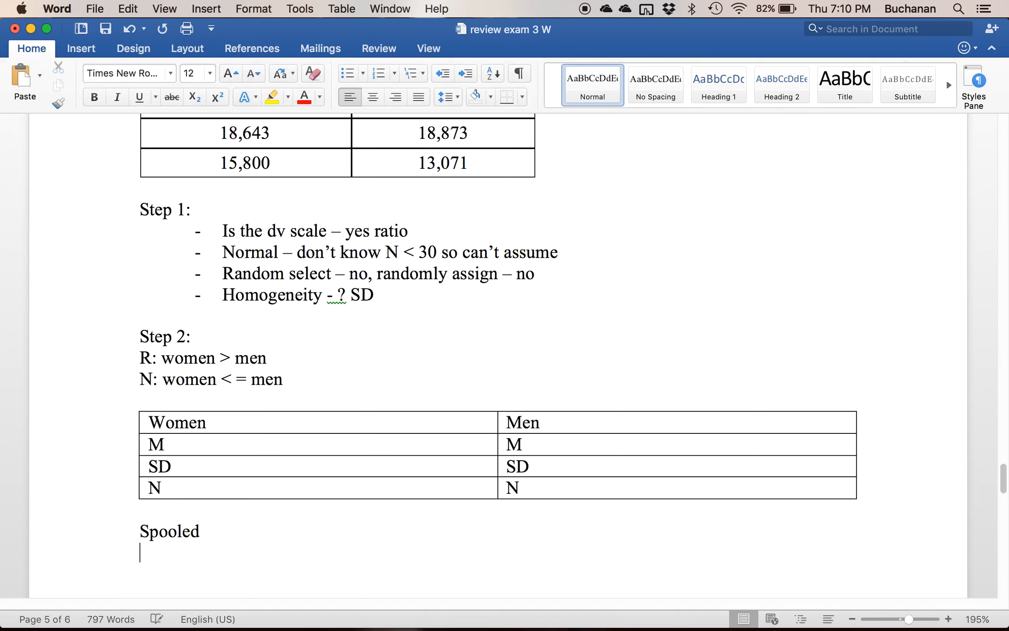
pyautogui.write('Sdifference')
pyautogui.press('Up')
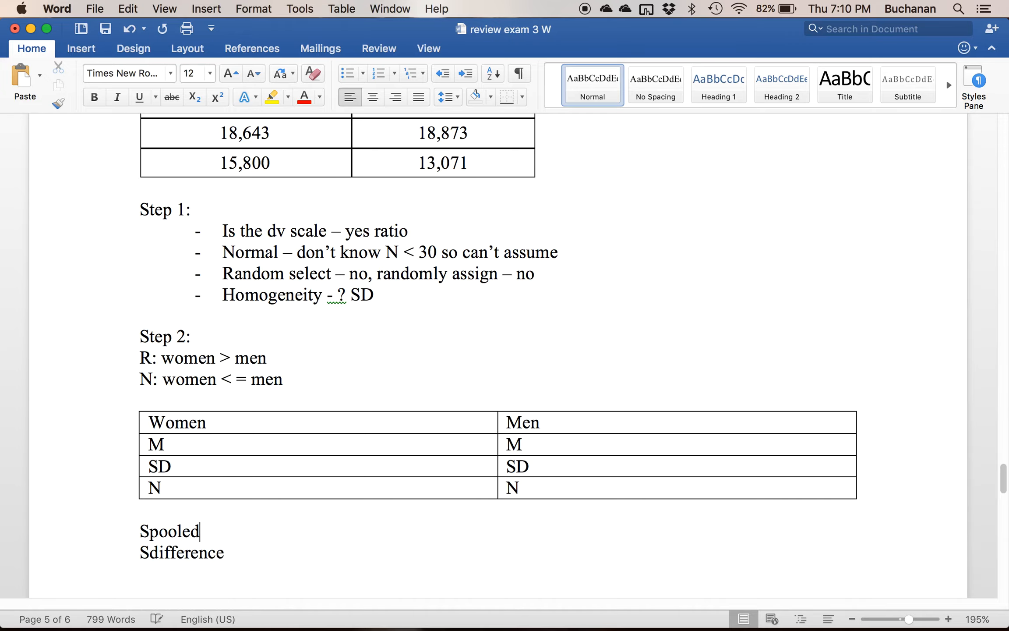
# - Switch to Finder and browse to the TEACHING folder inside e_files
pyautogui.moveTo(1, 630)
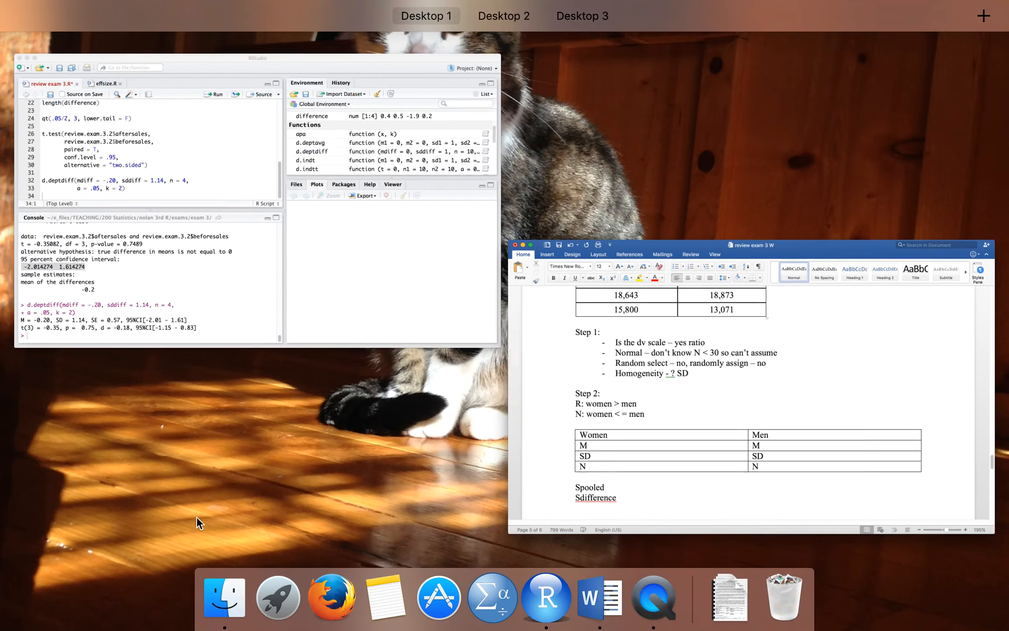
pyautogui.click(641, 377)
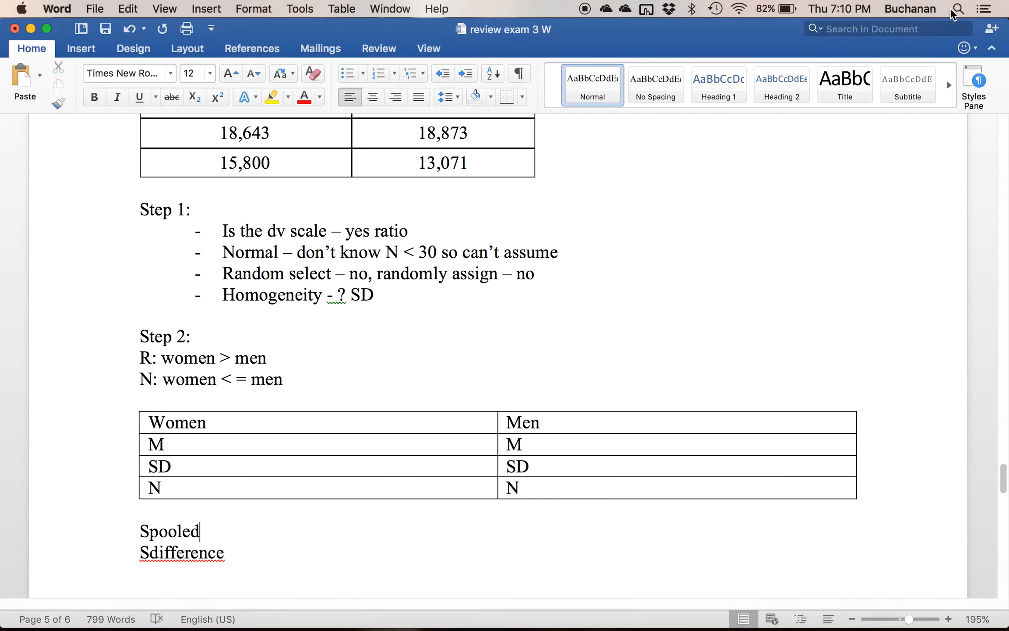
pyautogui.click(221, 598)
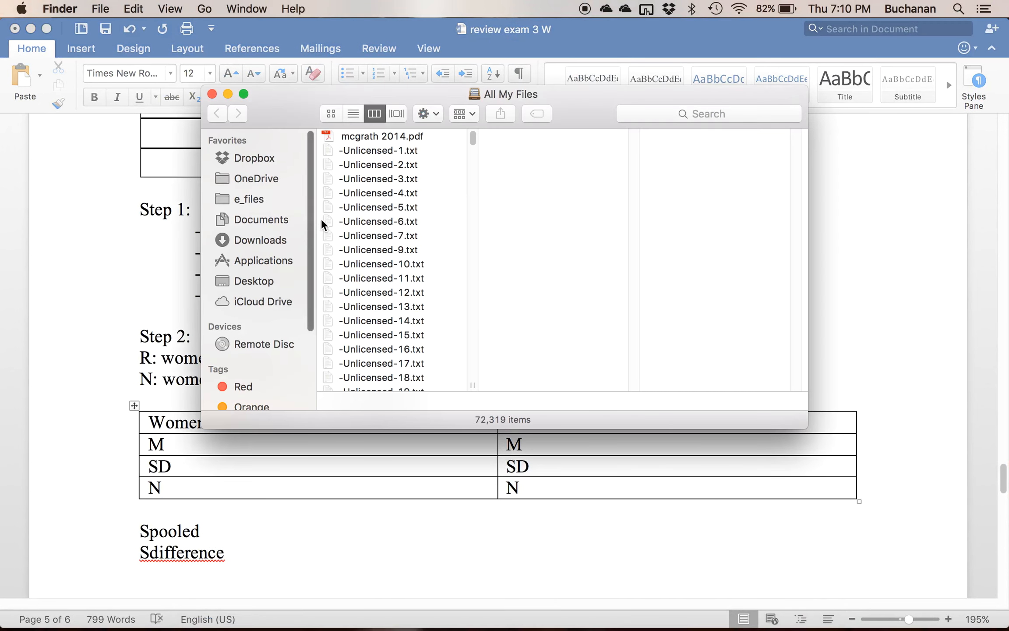
pyautogui.click(290, 198)
pyautogui.press('t')
pyautogui.press('Right')
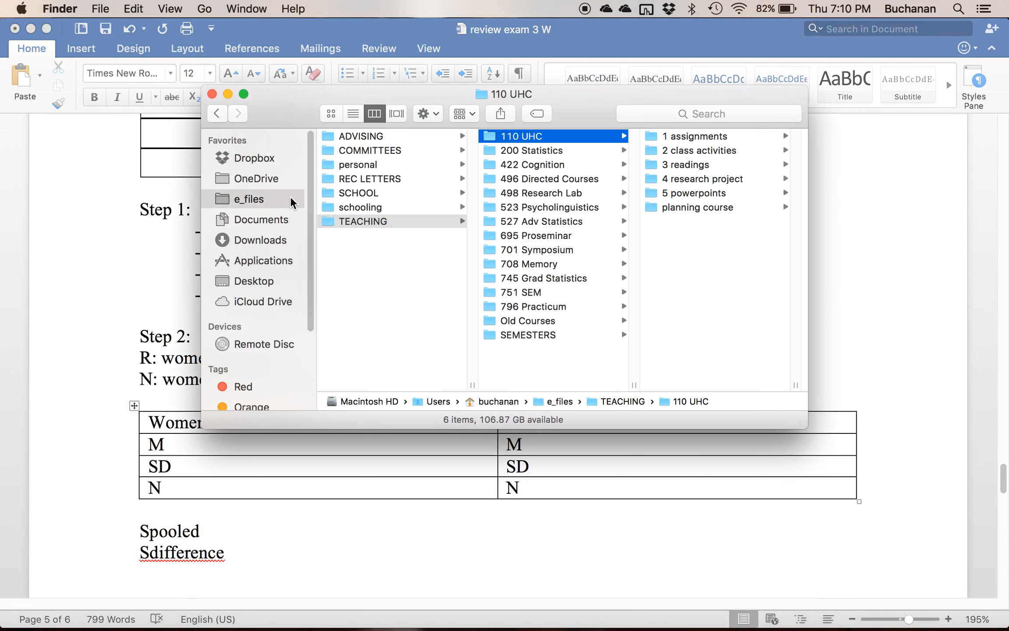
# - Browse through the 200 Statistics folder to the exam 3 folder and open the "r script" document
pyautogui.click(547, 153)
pyautogui.press('Right')
pyautogui.press('Down')
pyautogui.press('Down')
pyautogui.press('Down')
pyautogui.press('Down')
pyautogui.press('Down')
pyautogui.press('Up')
pyautogui.press('Right')
pyautogui.press('Down')
pyautogui.press('Right')
pyautogui.press('Down')
pyautogui.press('Down')
pyautogui.press('Right')
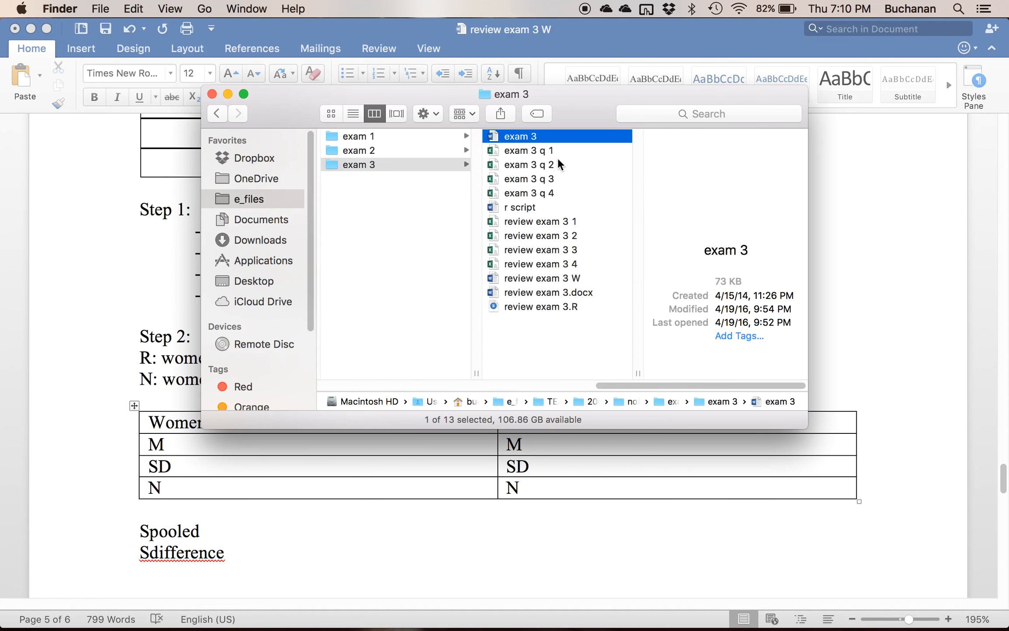
pyautogui.click(529, 208)
pyautogui.doubleClick(529, 208)
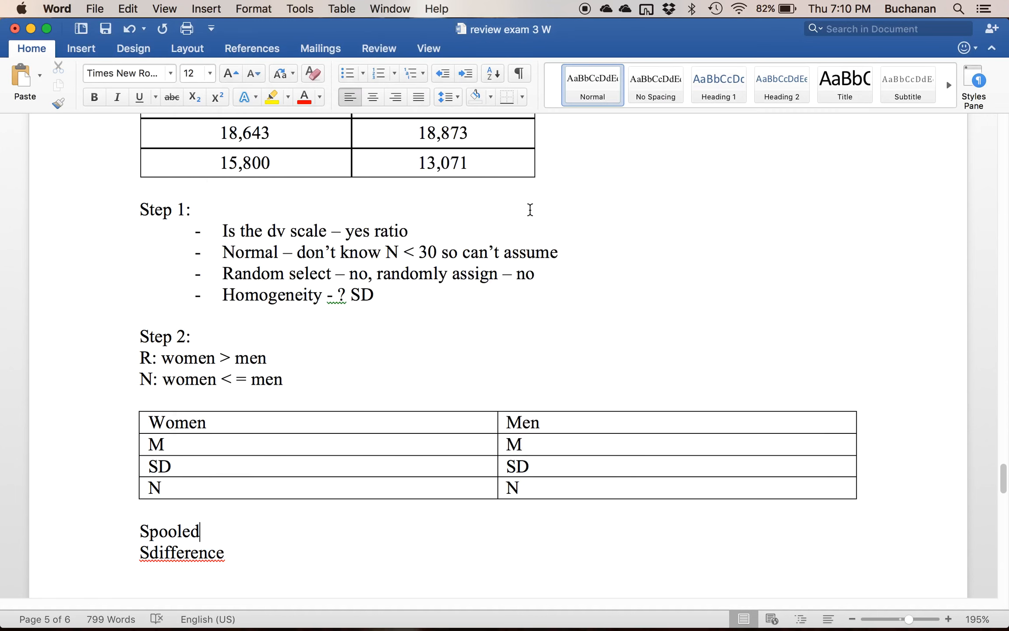
# - Copy the spooled and sdifference formula lines from the SD / SE row of the R script table
pyautogui.scroll(-15, 530, 210)
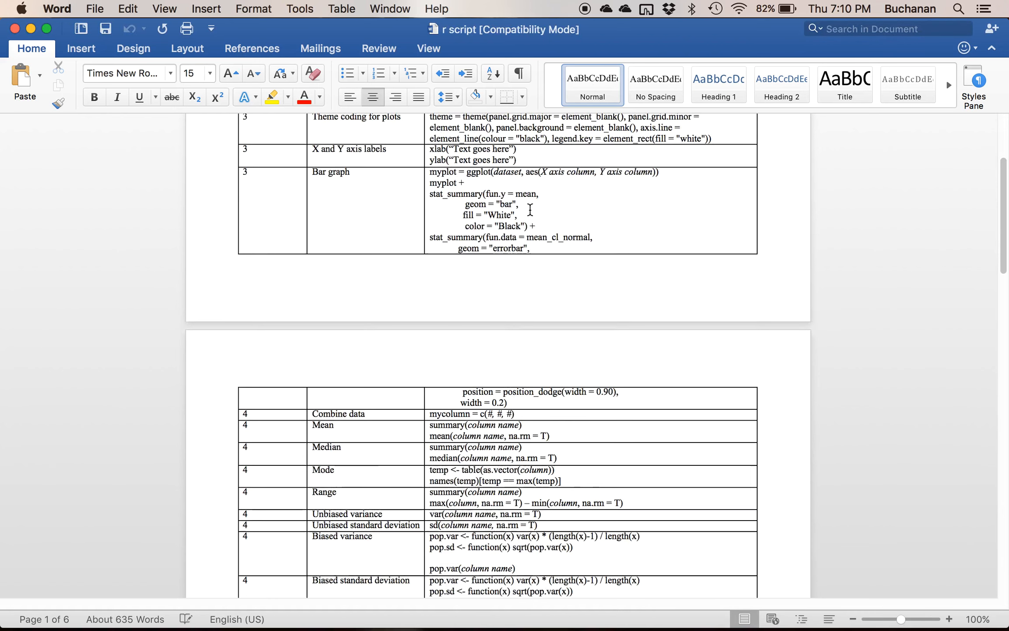
pyautogui.scroll(-10, 530, 210)
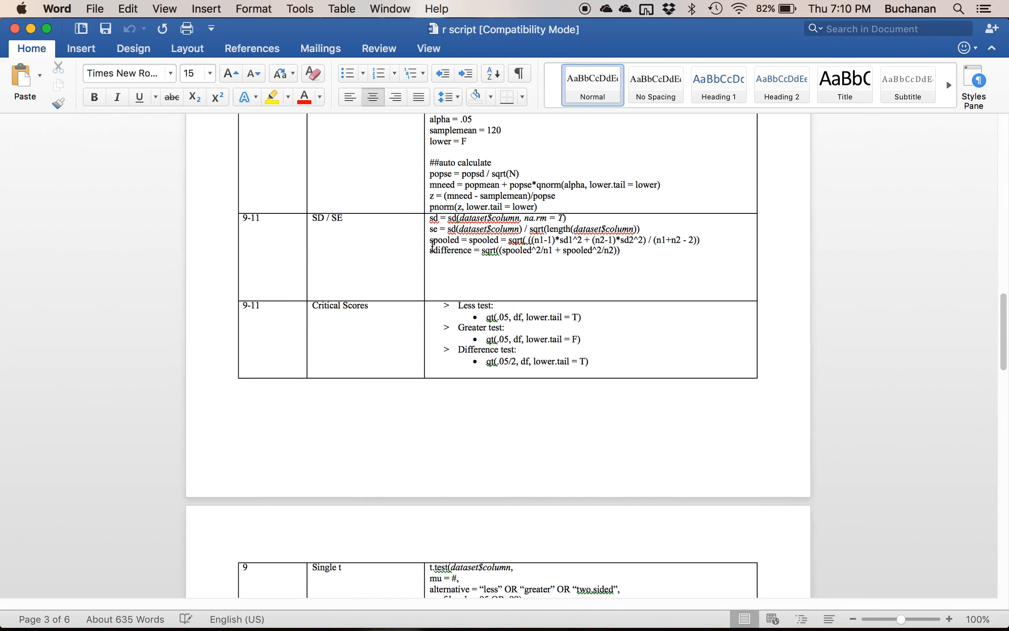
pyautogui.moveTo(431, 240); pyautogui.dragTo(429, 255)
pyautogui.press('super+c')
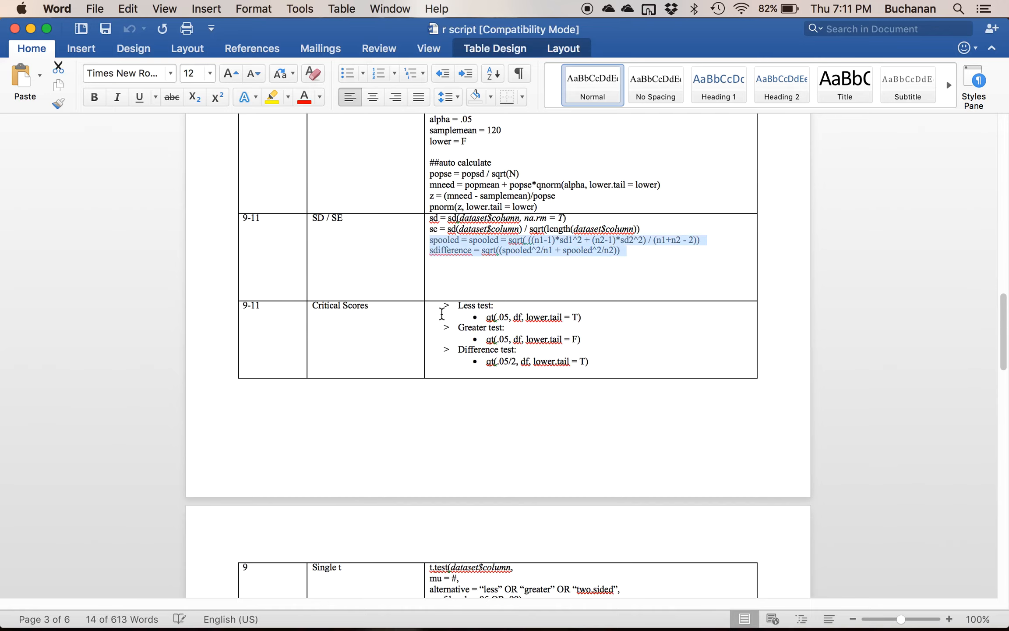
# - Switch to RStudio and add the comment "##Indepedent t" at the end of the review exam 3.R script
pyautogui.hotkey('ctrl', 'Up')
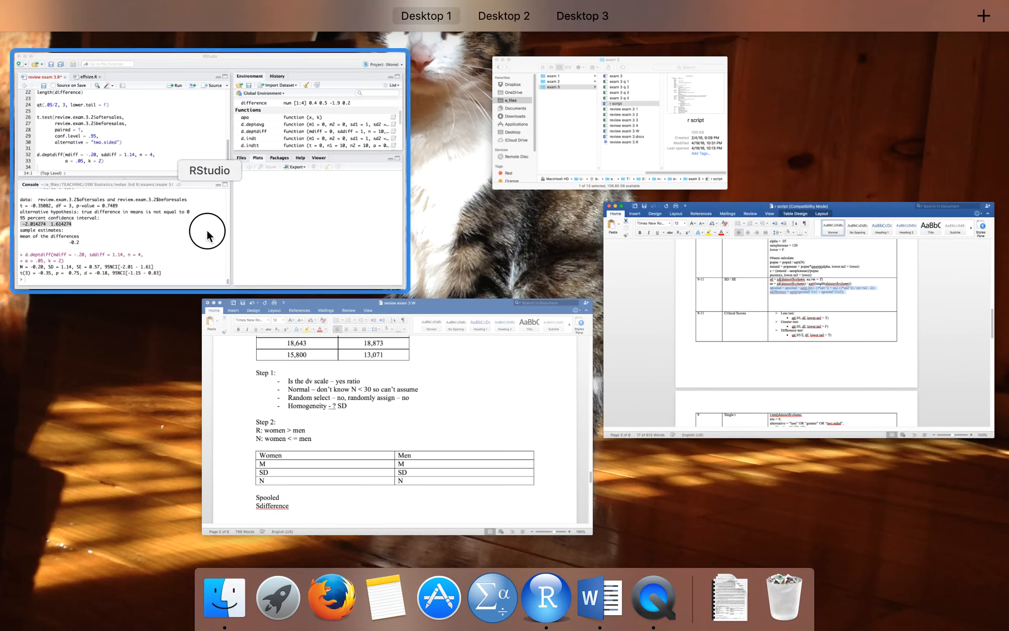
pyautogui.click(207, 235)
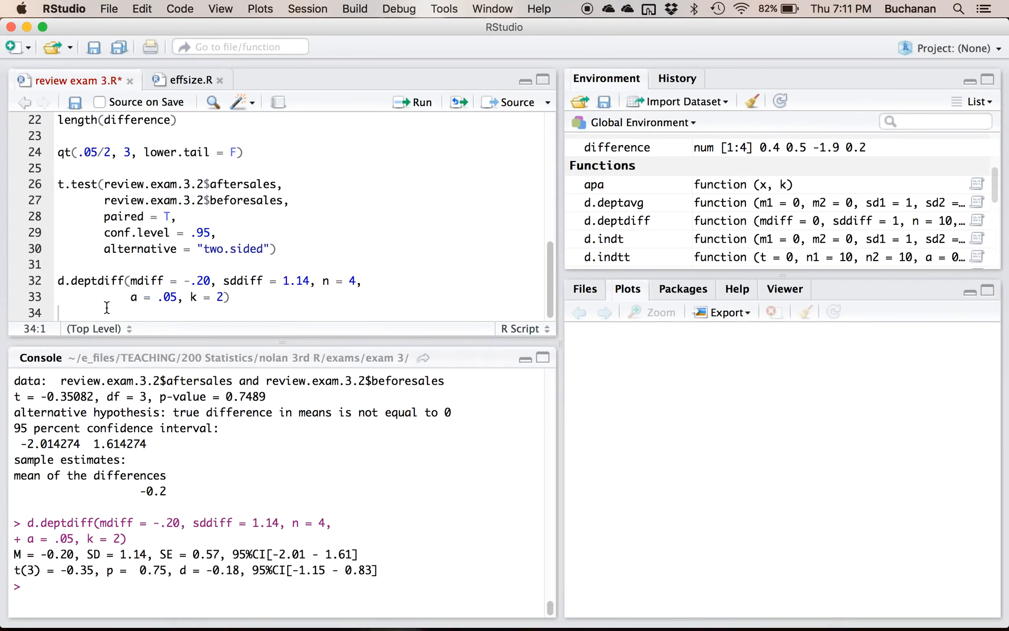
pyautogui.press('Return')
pyautogui.press('Return')
pyautogui.write('##Indp')
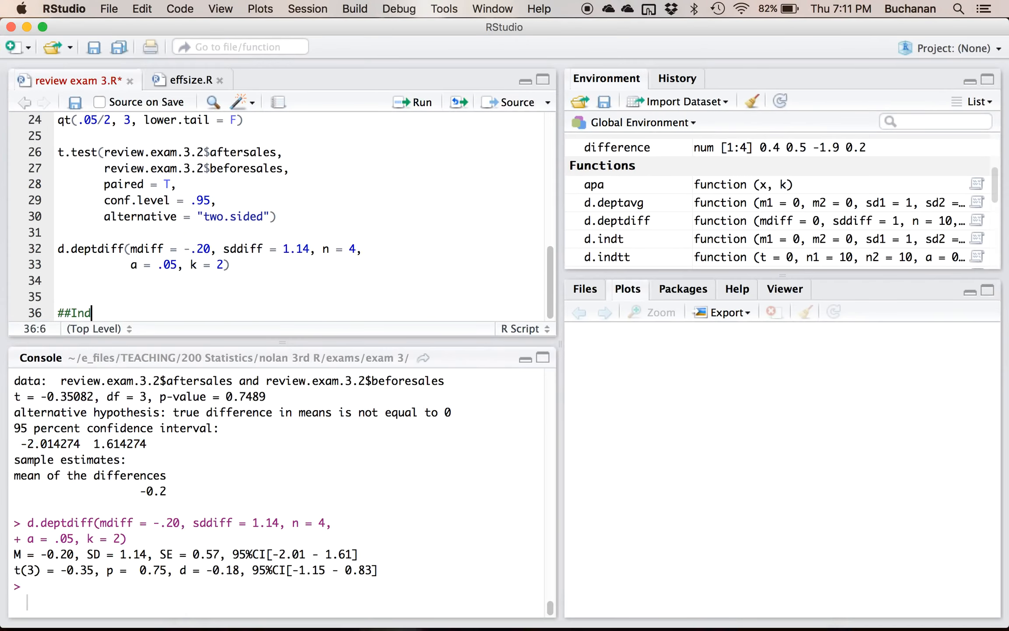
pyautogui.press('BackSpace')
pyautogui.write('epedent t')
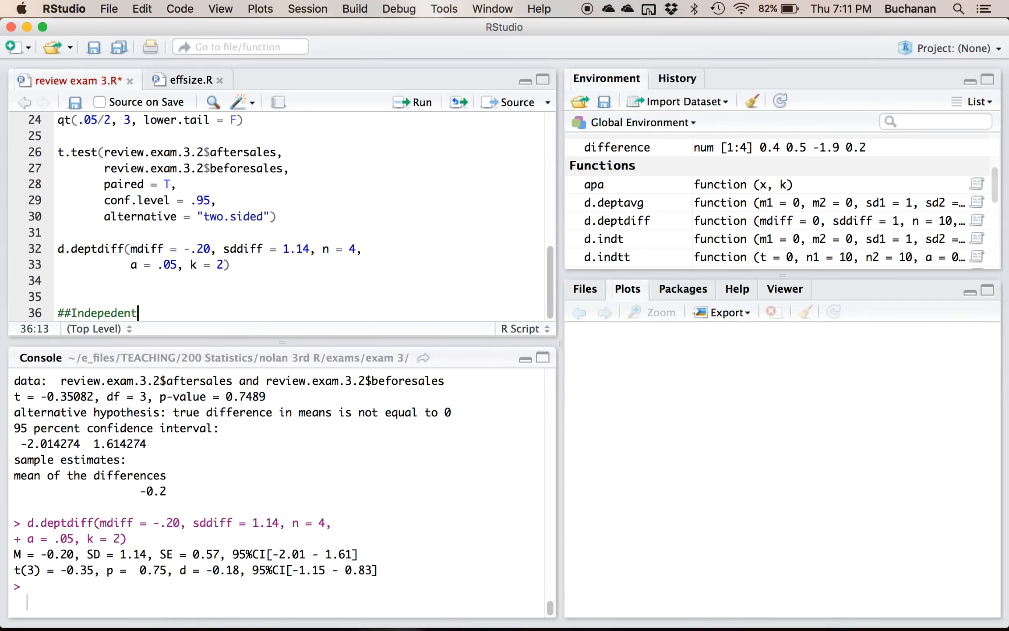
# - Paste the copied spooled and sdifference formulas under the comment, remove the extra blank line above it and add one below it
pyautogui.press('Return')
pyautogui.press('super+v')
pyautogui.click(70, 253)
pyautogui.press('BackSpace')
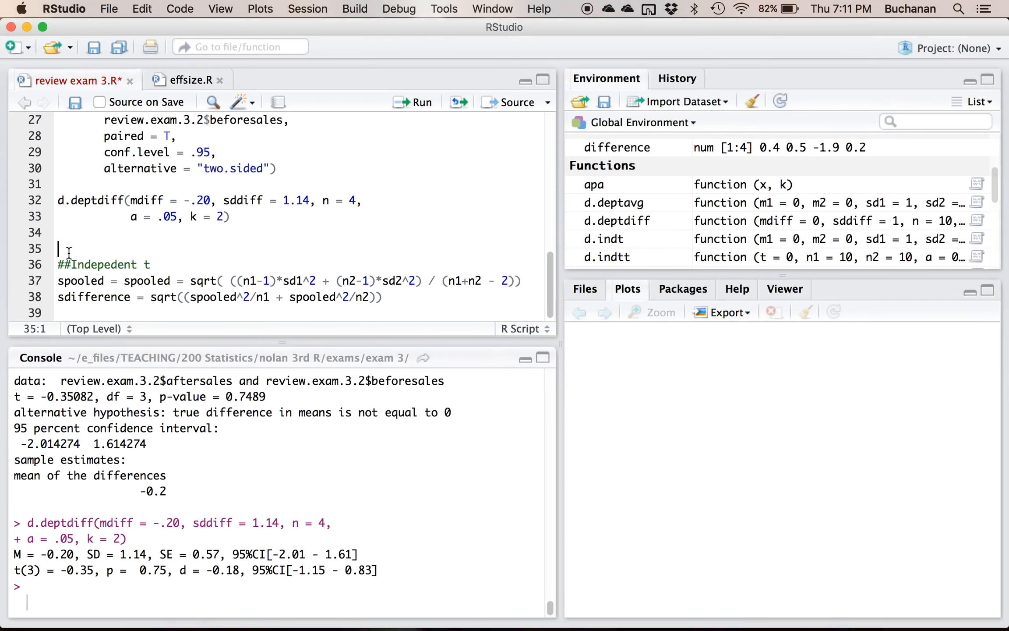
pyautogui.hotkey('ctrl', 'Up')
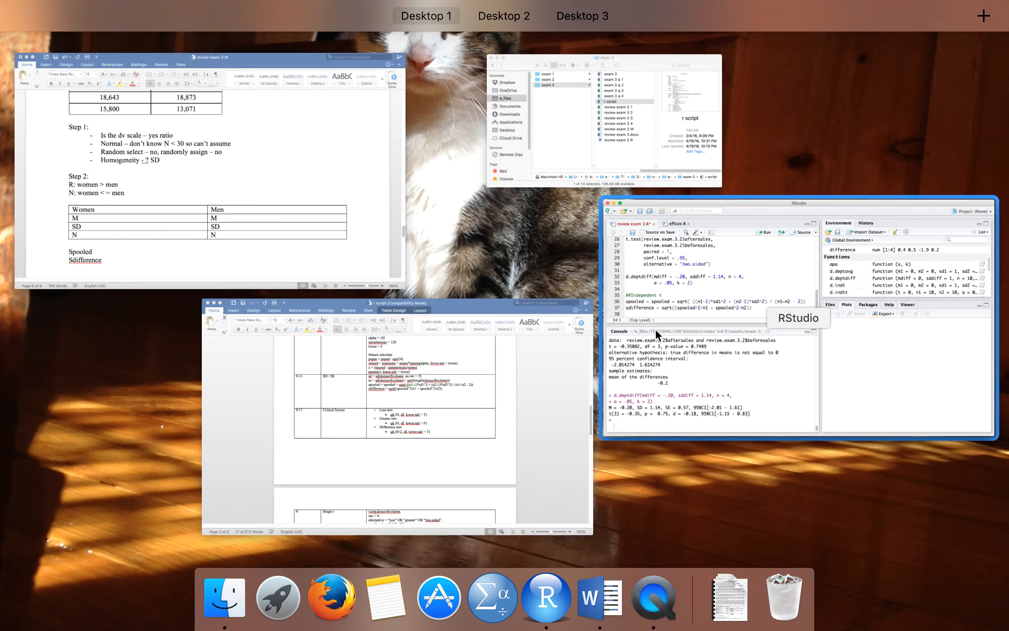
pyautogui.click(656, 356)
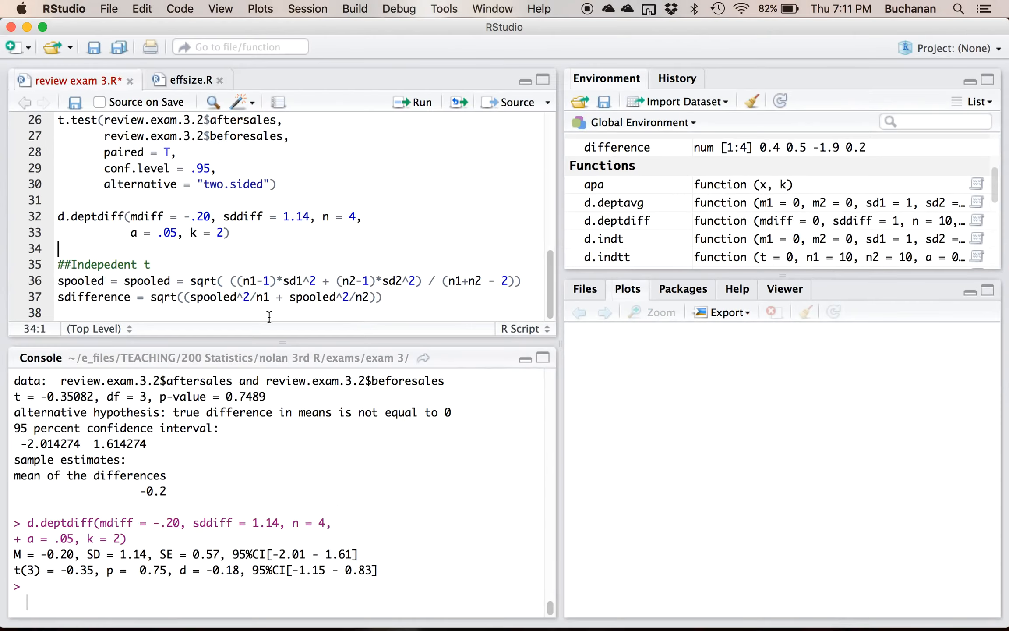
pyautogui.click(159, 265)
pyautogui.press('Return')
# - Import the "review exam 3 3" CSV file from the exam 3 folder as dataset review.exam.3.3 with headings
pyautogui.click(685, 101)
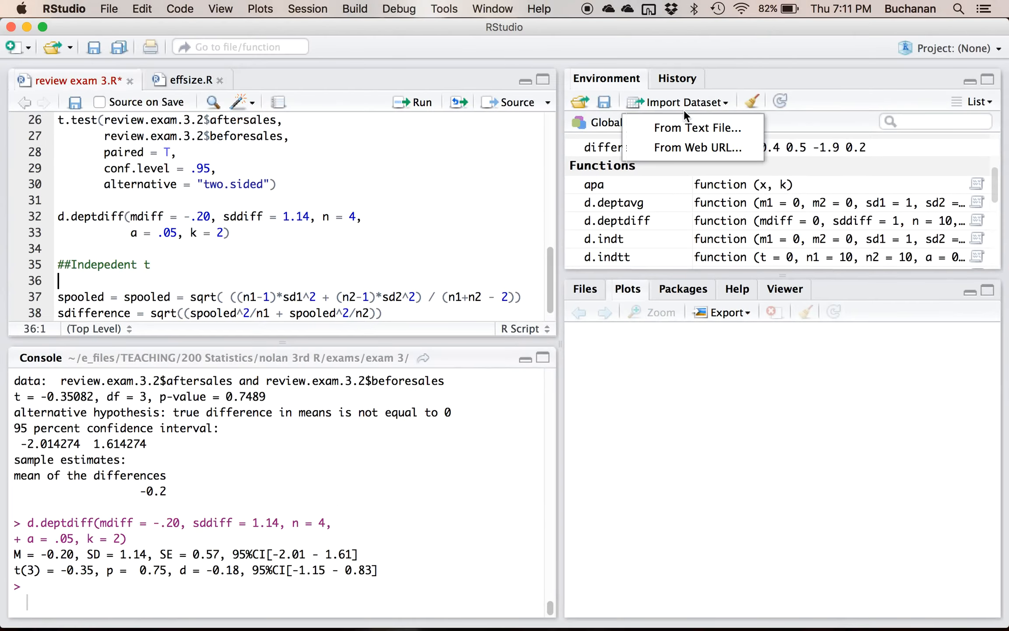
pyautogui.click(684, 125)
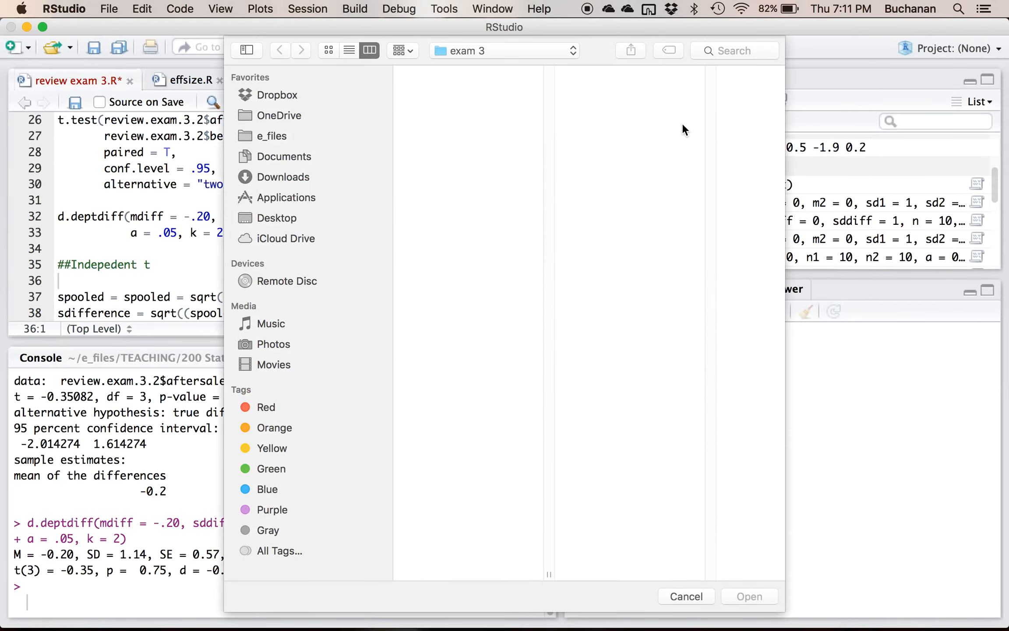
pyautogui.click(475, 175)
pyautogui.doubleClick(474, 175)
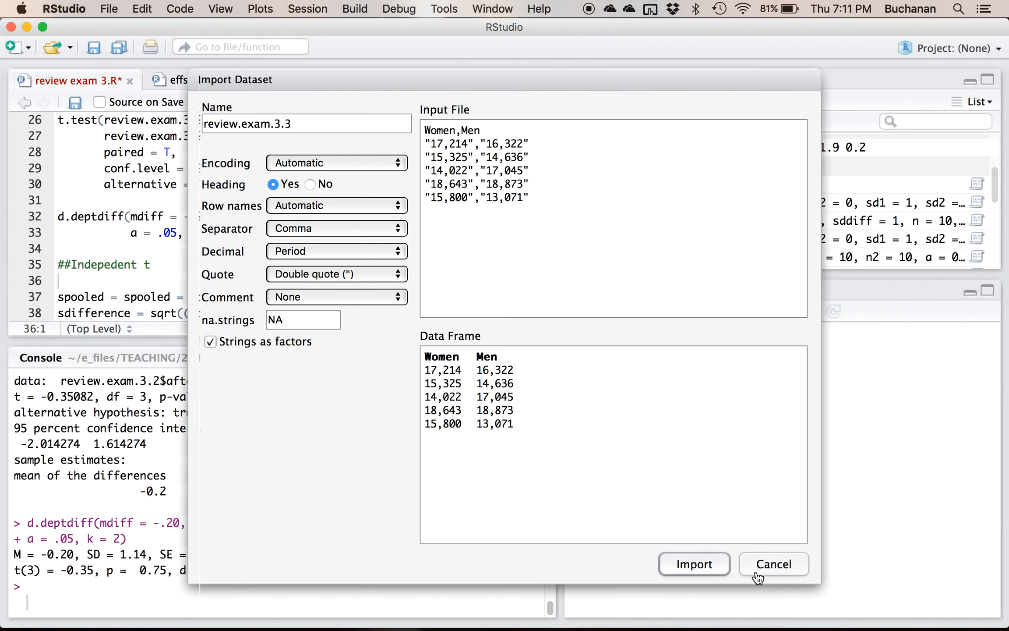
pyautogui.click(703, 567)
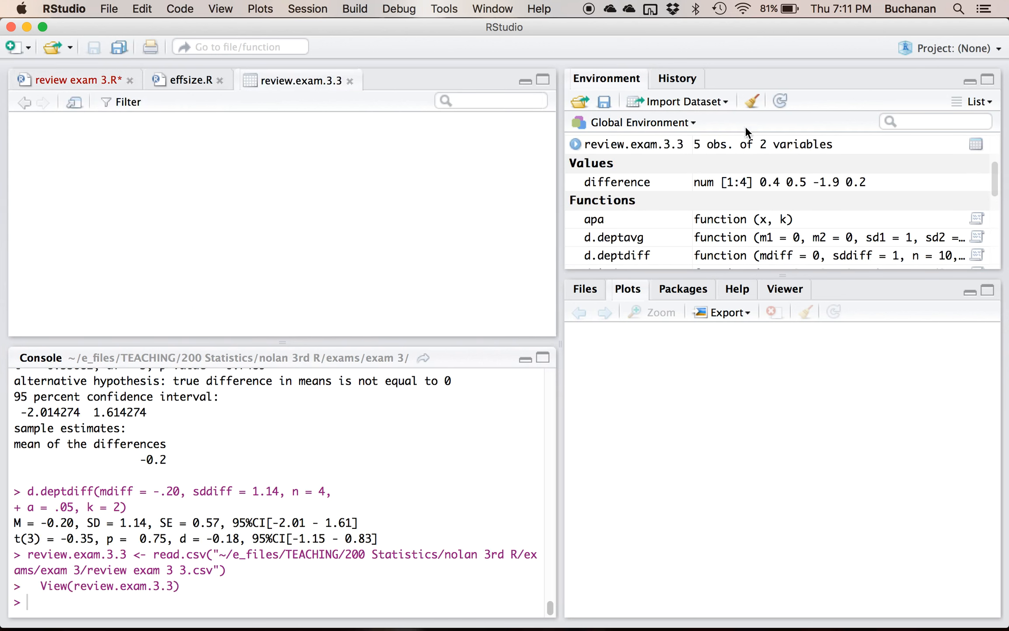
# - Expand the review.exam.3.3 dataset in the environment to check the variable types of Women and Men
pyautogui.click(575, 146)
pyautogui.scroll(3, 660, 179)
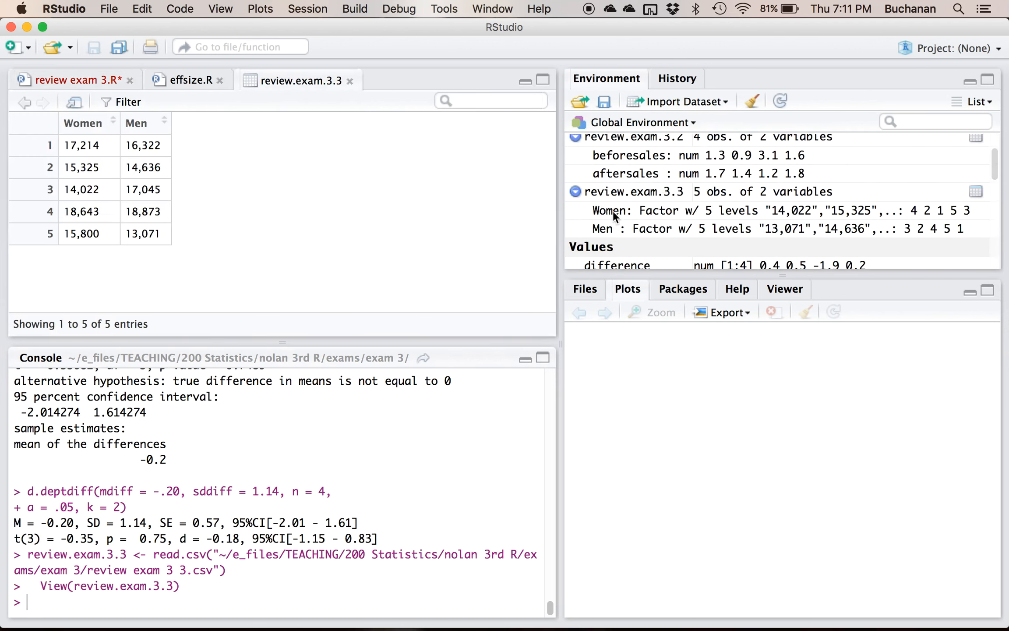
pyautogui.scroll(2, 606, 215)
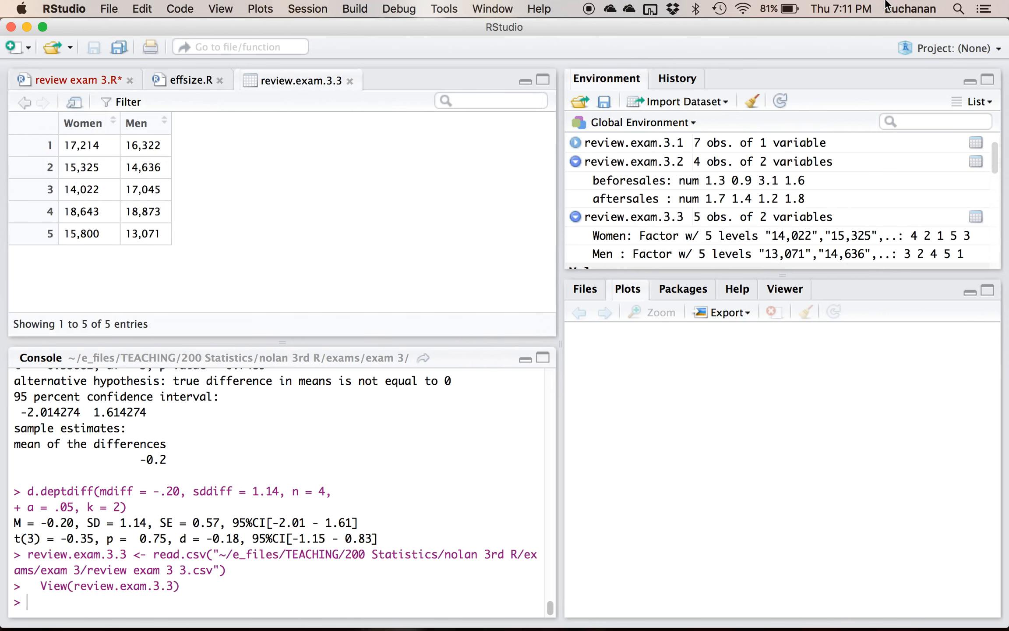
# - Switch to Finder and open the "review exam 3 3" CSV file in Excel
pyautogui.click(984, 9)
pyautogui.click(959, 9)
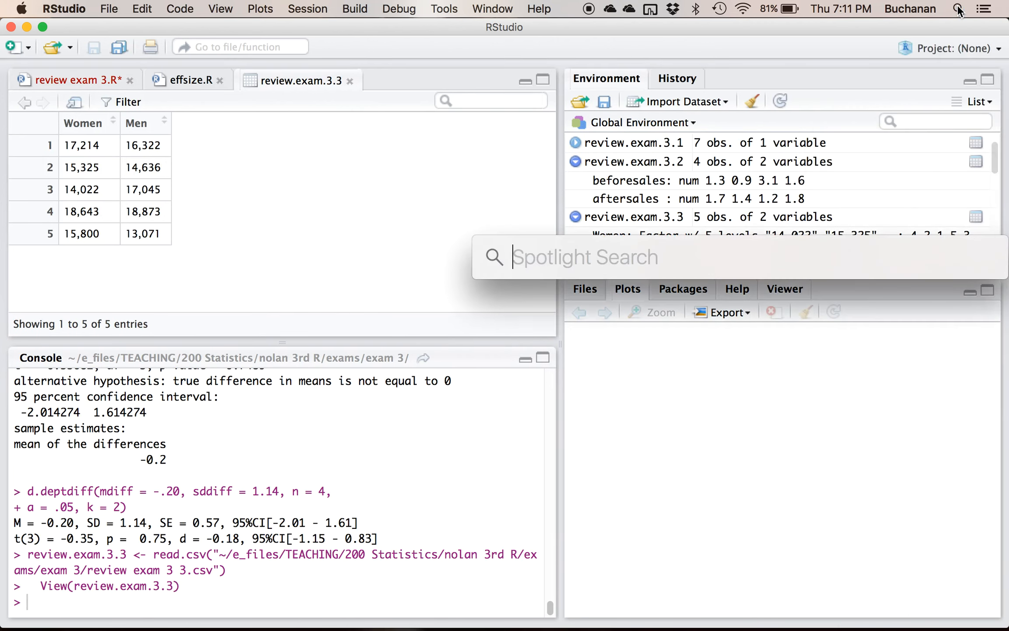
pyautogui.hotkey('ctrl', 'Up')
pyautogui.click(606, 119)
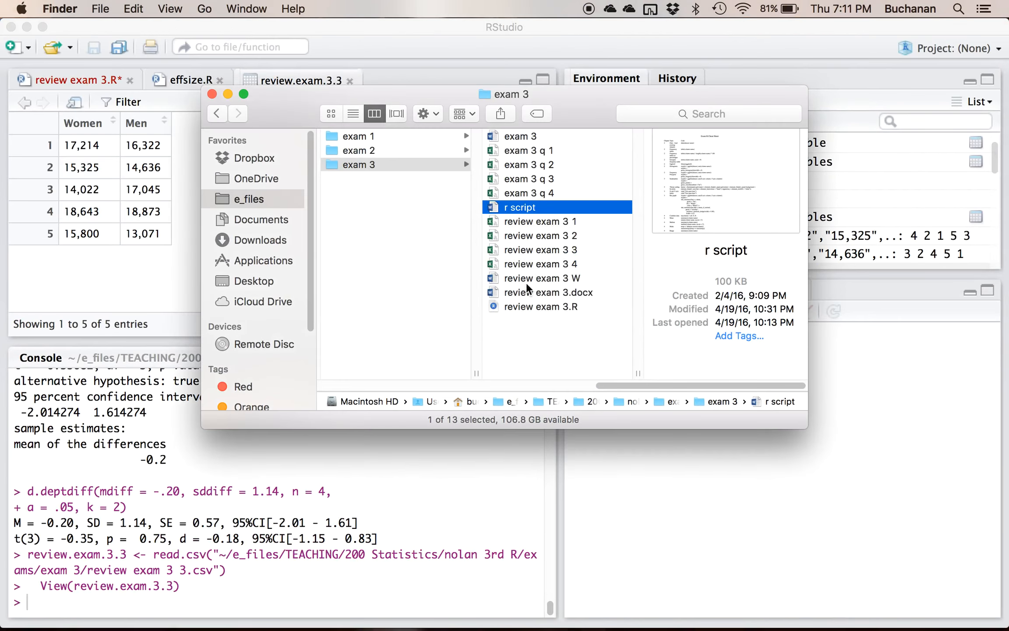
pyautogui.click(546, 253)
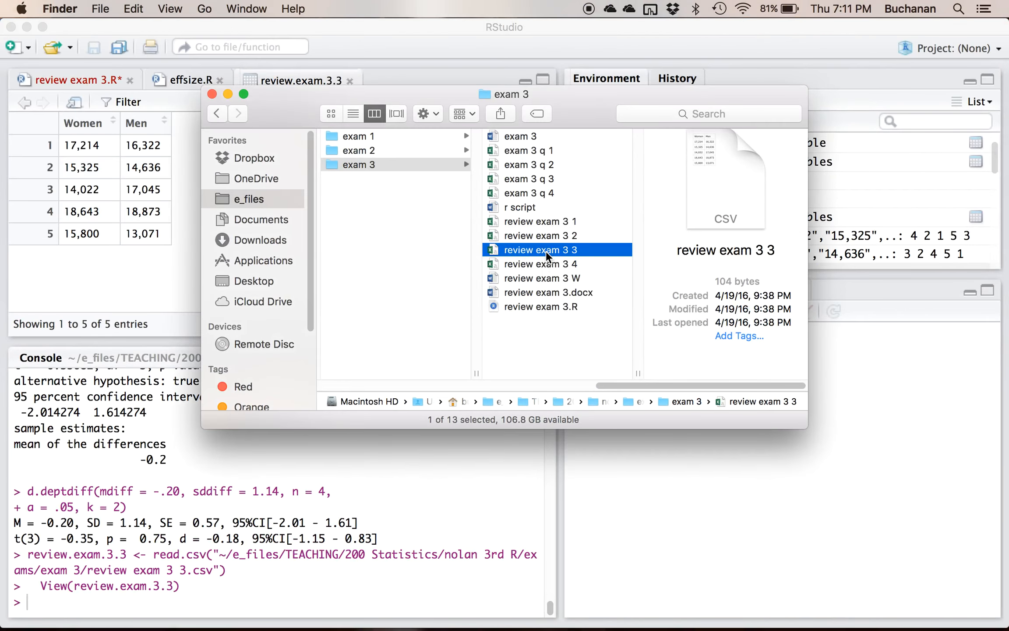
pyautogui.doubleClick(546, 251)
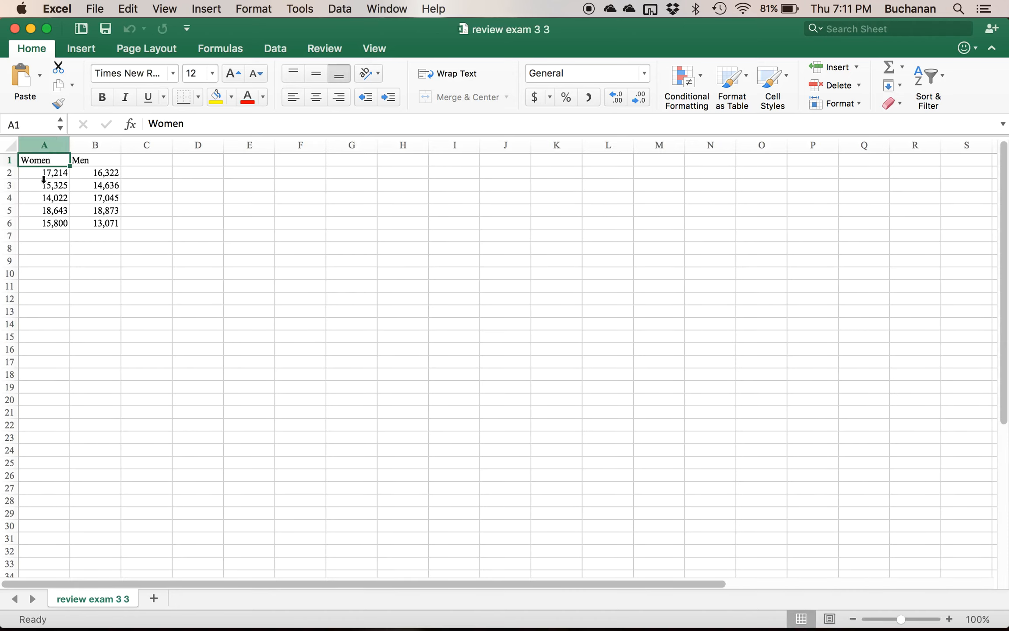
# - Format the Women and Men columns as Number and save the workbook, keeping its CSV format
pyautogui.moveTo(48, 144); pyautogui.dragTo(96, 143)
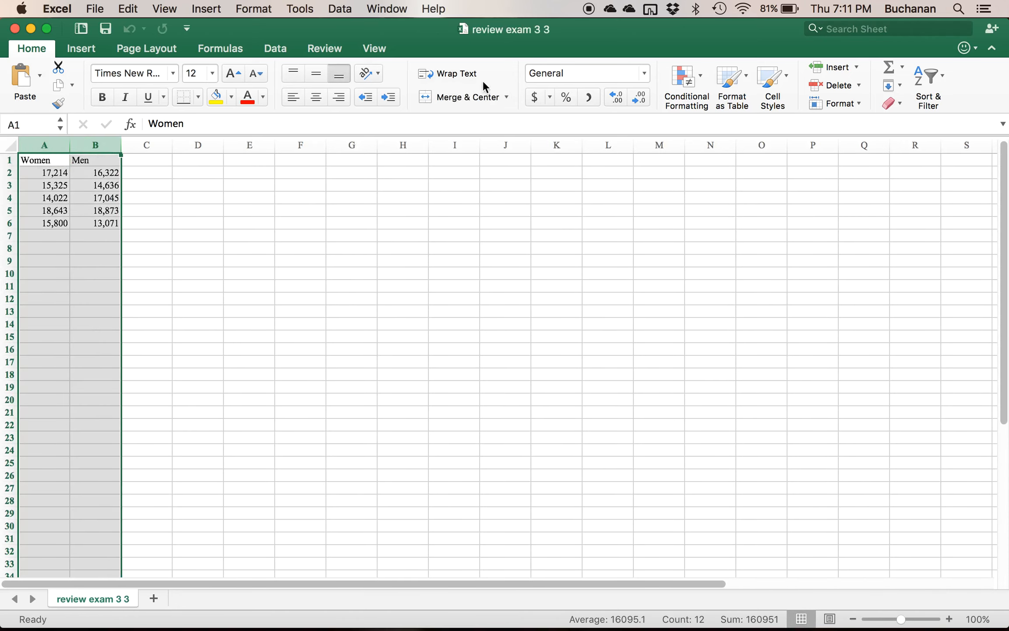
pyautogui.click(644, 73)
pyautogui.click(580, 123)
pyautogui.press('super+s')
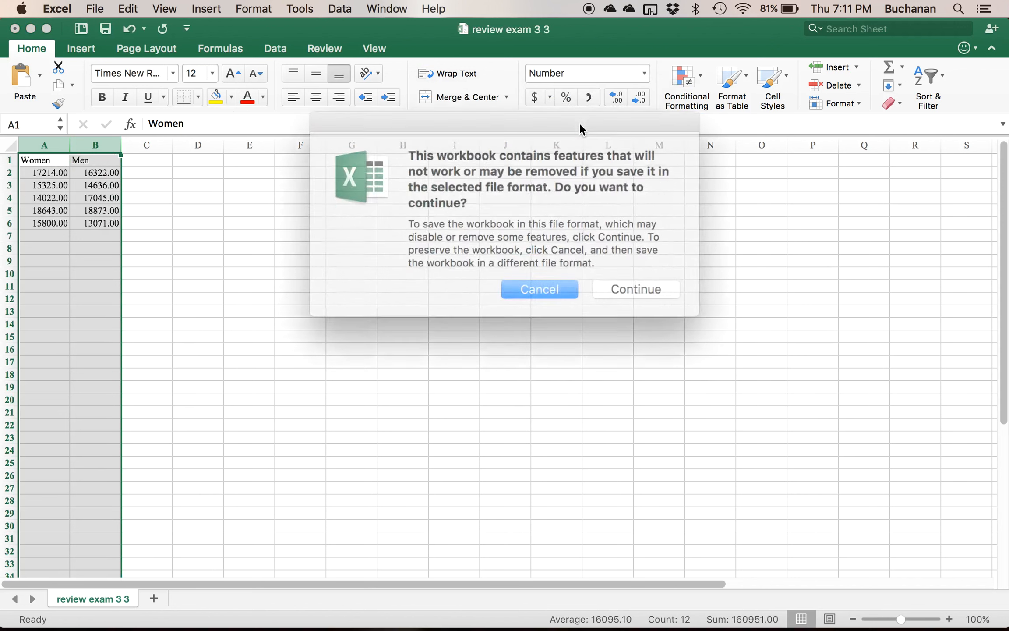
pyautogui.click(605, 277)
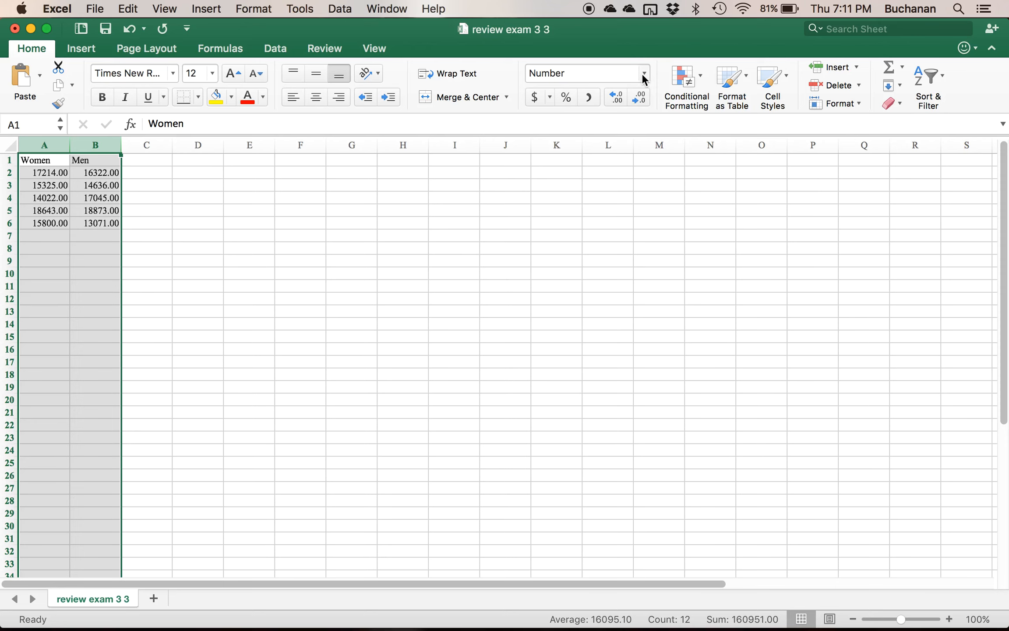
# - Switch to RStudio, re-import the "review exam 3 3" CSV as review.exam.3.3 with headings, and close its data view
pyautogui.hotkey('ctrl', 'Up')
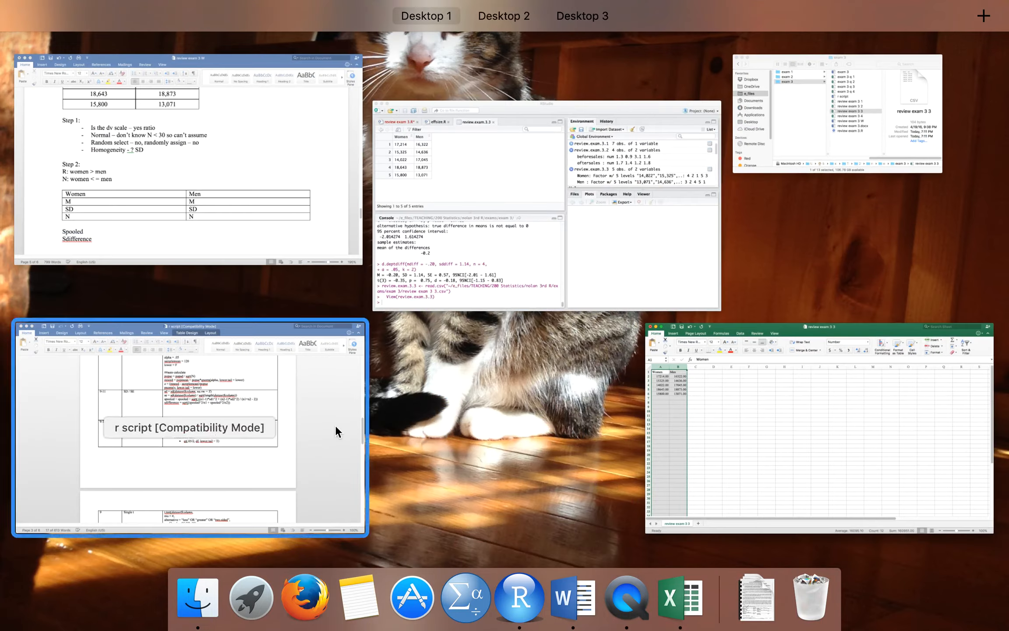
pyautogui.click(604, 250)
pyautogui.click(681, 101)
pyautogui.click(676, 126)
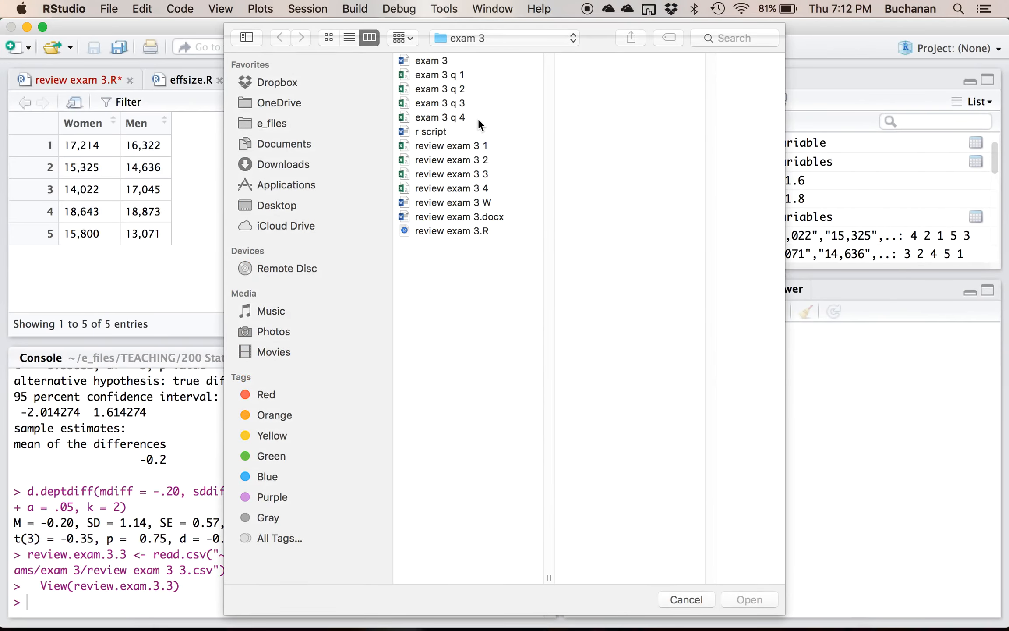
pyautogui.doubleClick(464, 174)
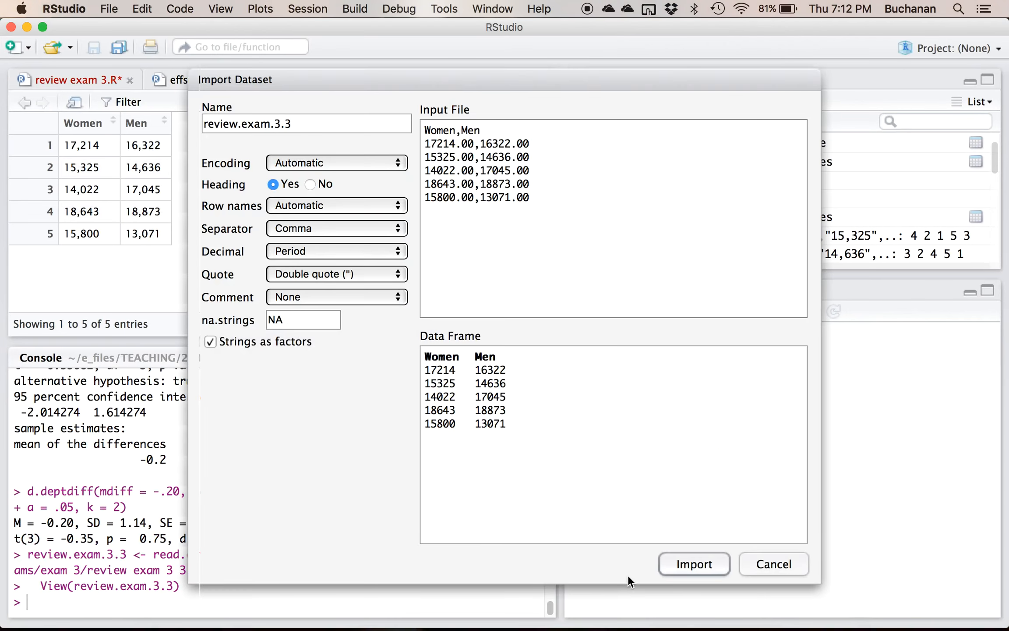
pyautogui.click(674, 560)
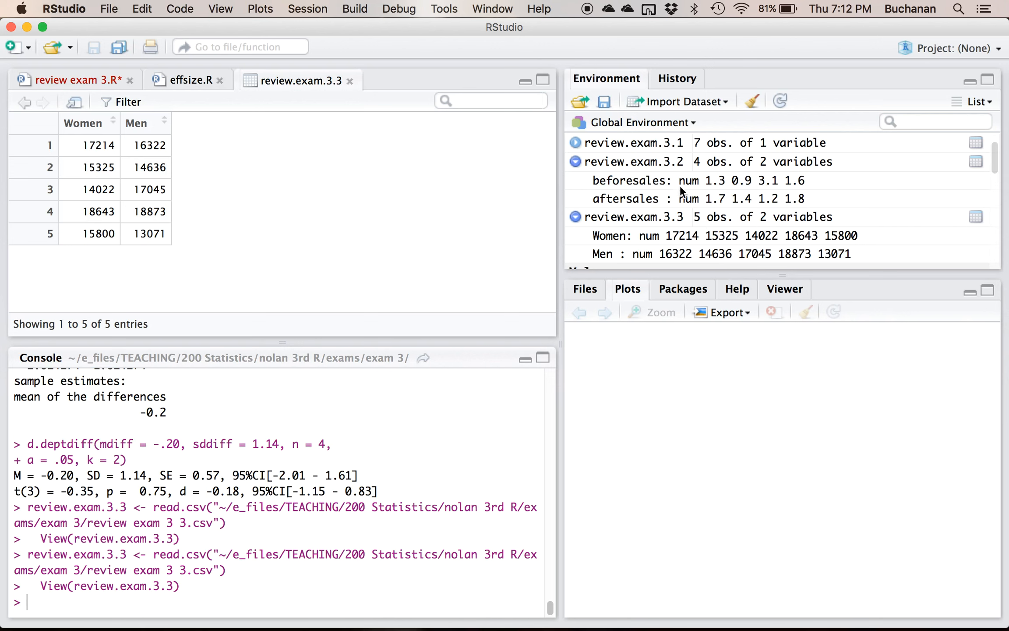
pyautogui.scroll(-2, 587, 206)
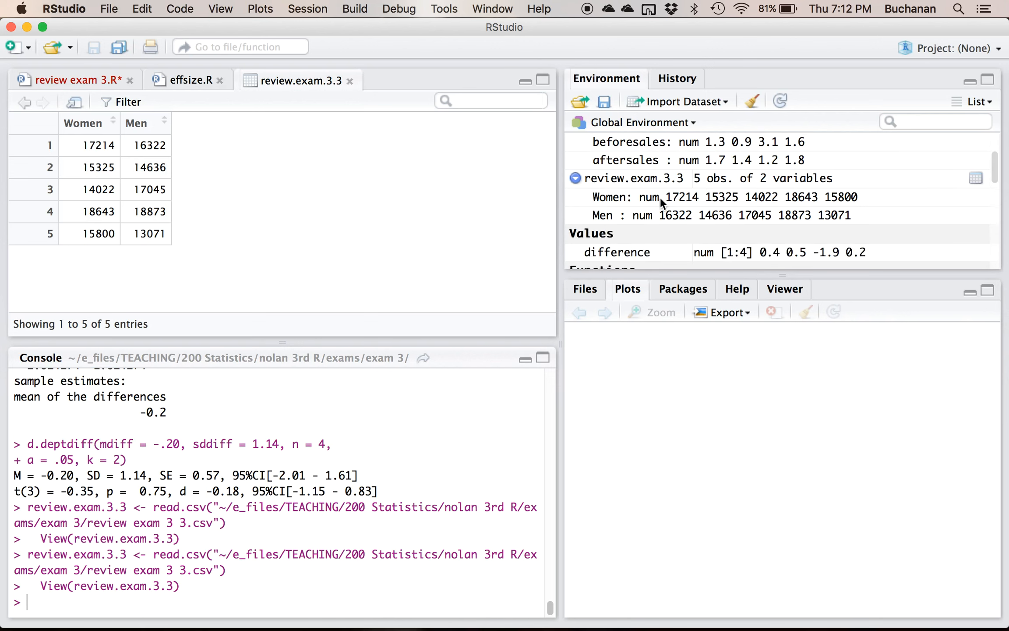
pyautogui.click(351, 81)
# - Turn on Do Not Disturb in the Mac's notification settings
pyautogui.click(983, 9)
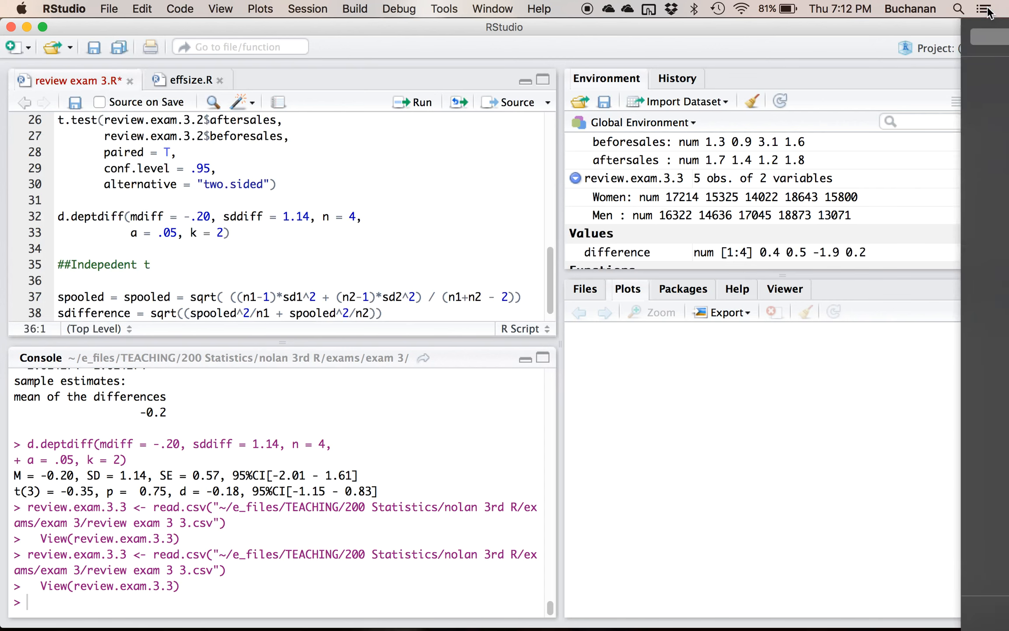
pyautogui.scroll(2, 890, 61)
pyautogui.click(981, 77)
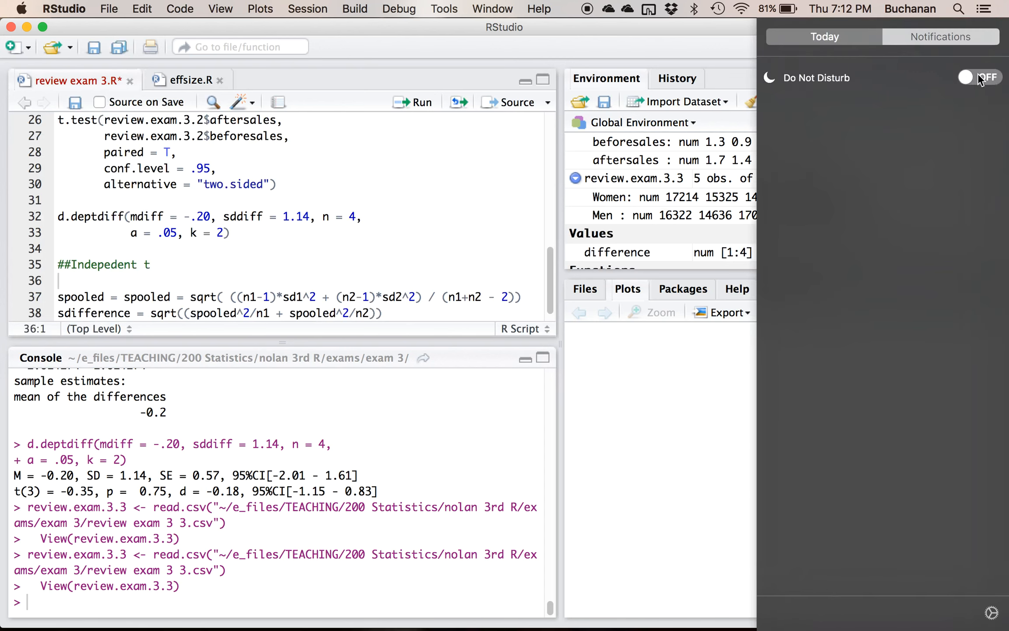
pyautogui.click(993, 13)
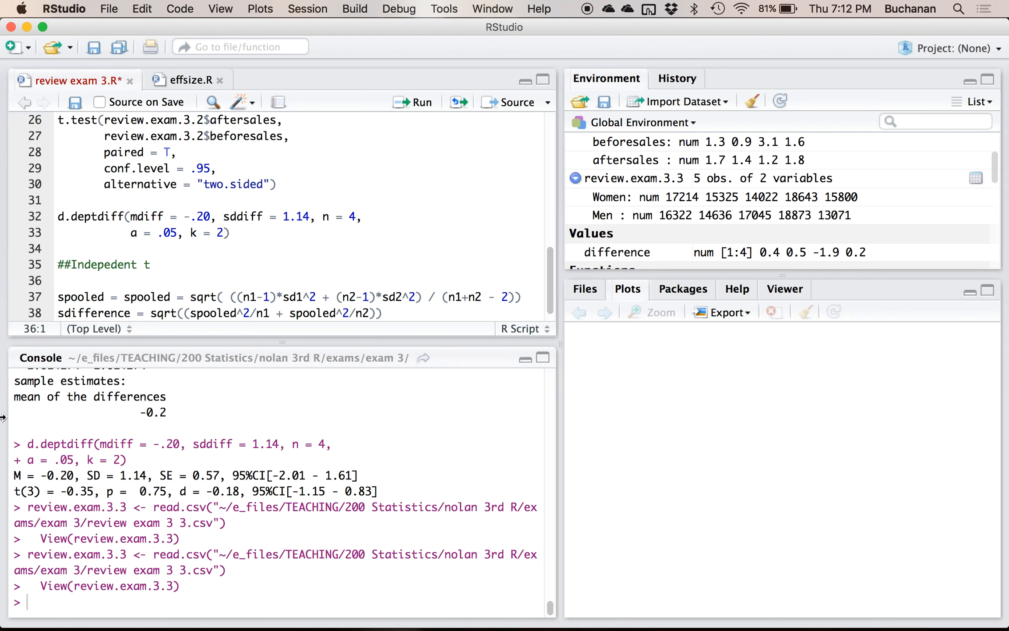
# - Add summary(review.exam.3.3) under the independent t comment in the script and run it
pyautogui.write('summary(')
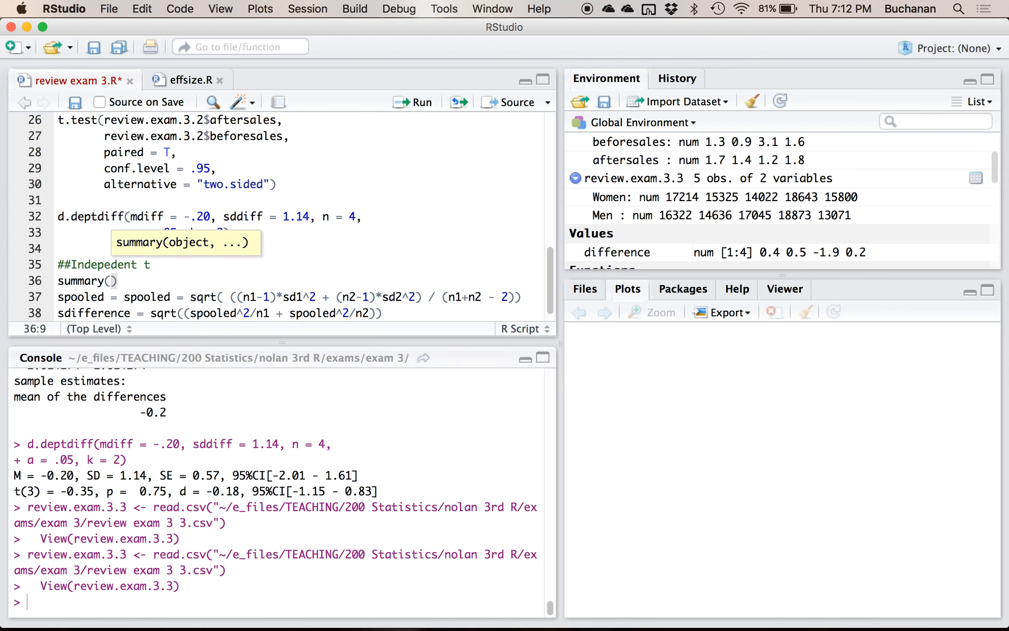
pyautogui.write('revie')
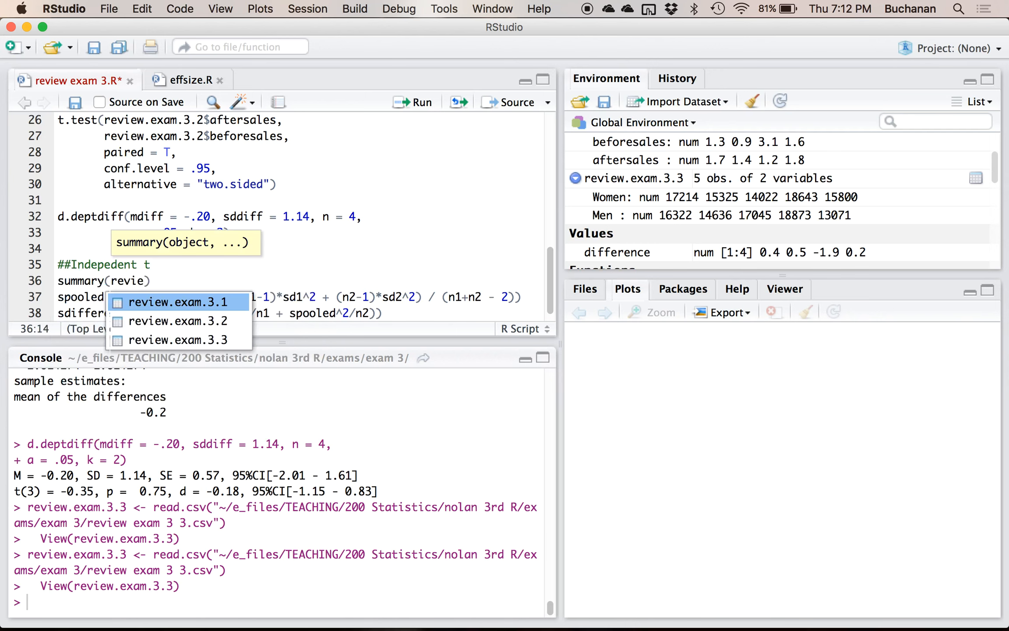
pyautogui.press('Down')
pyautogui.press('Down')
pyautogui.press('Return')
pyautogui.press('super+Return')
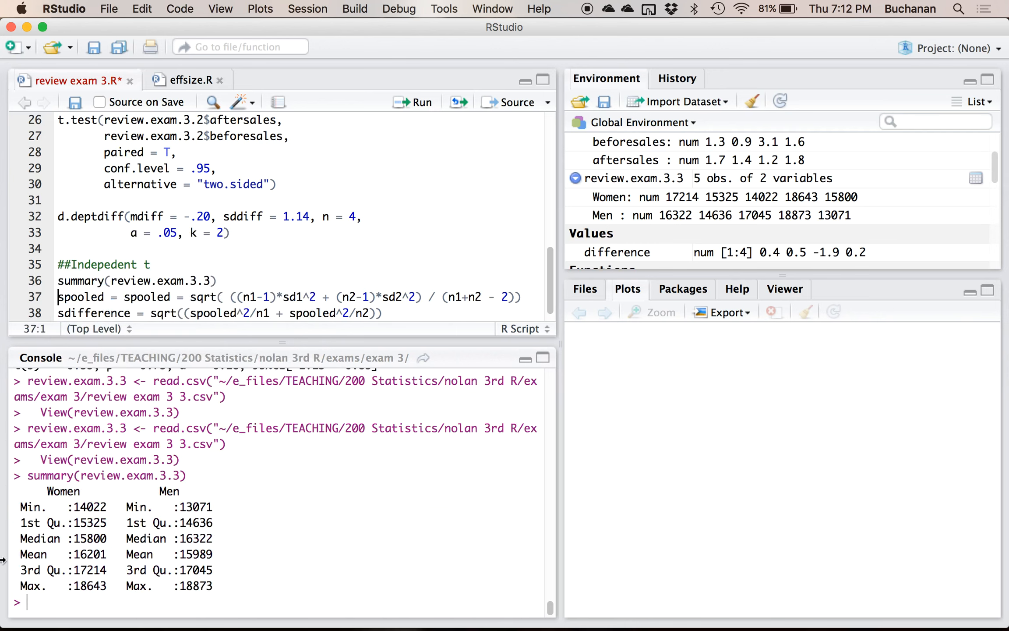
# - Copy the Women mean from the summary output and switch to the review exam 3 W document in Word
pyautogui.doubleClick(84, 555)
pyautogui.press('super+c')
pyautogui.hotkey('ctrl', 'Up')
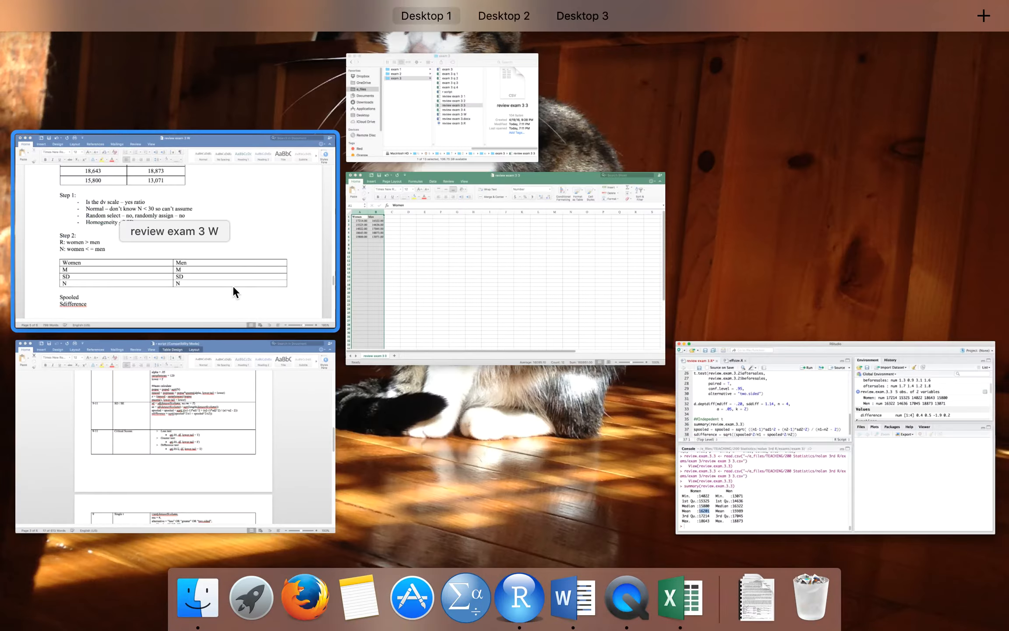
pyautogui.click(232, 286)
pyautogui.click(282, 421)
pyautogui.press('super+v')
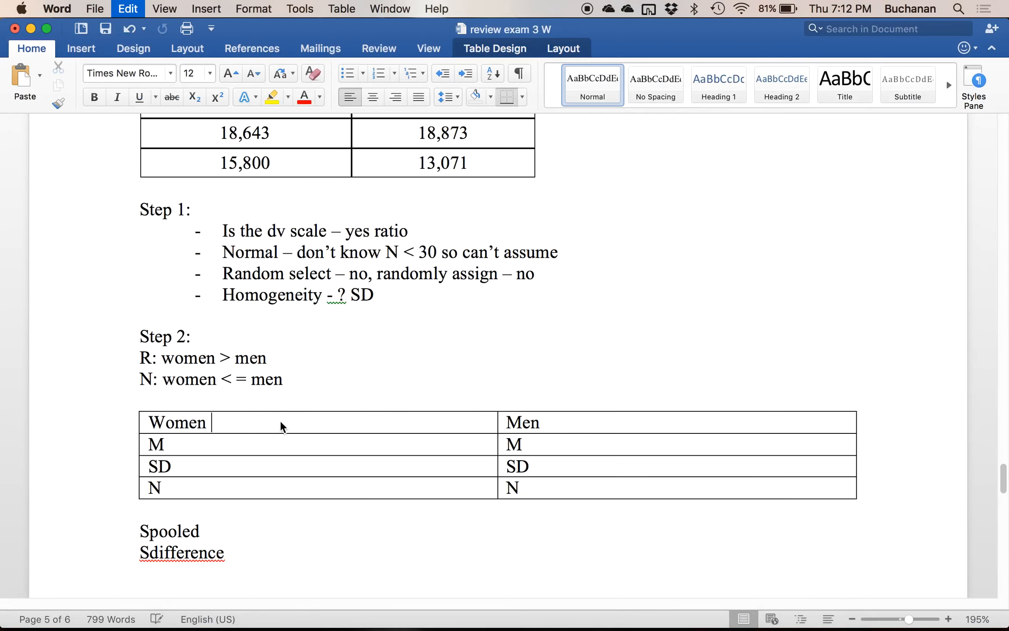
pyautogui.hotkey('ctrl', 'Up')
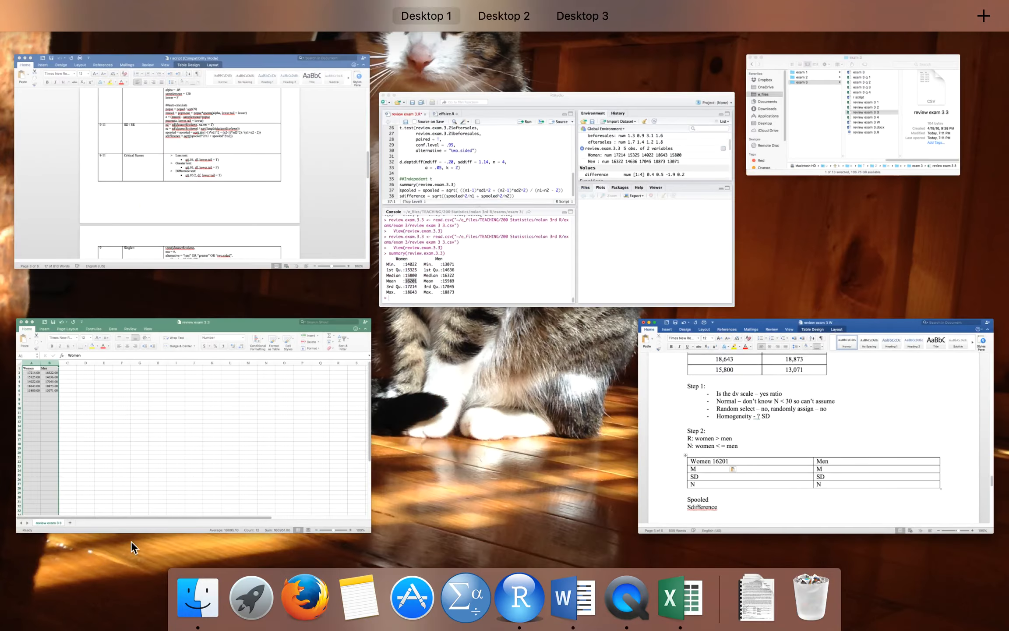
pyautogui.click(726, 400)
pyautogui.press('cmd+z')
# - Paste the Women mean, 16201, after the M label in the Women column of the Step 2 table
pyautogui.click(281, 445)
pyautogui.press('cmd+v')
# - Switch to Excel and quit it without saving the changes to the "review exam 3 3" file
pyautogui.hotkey('ctrl', 'Up')
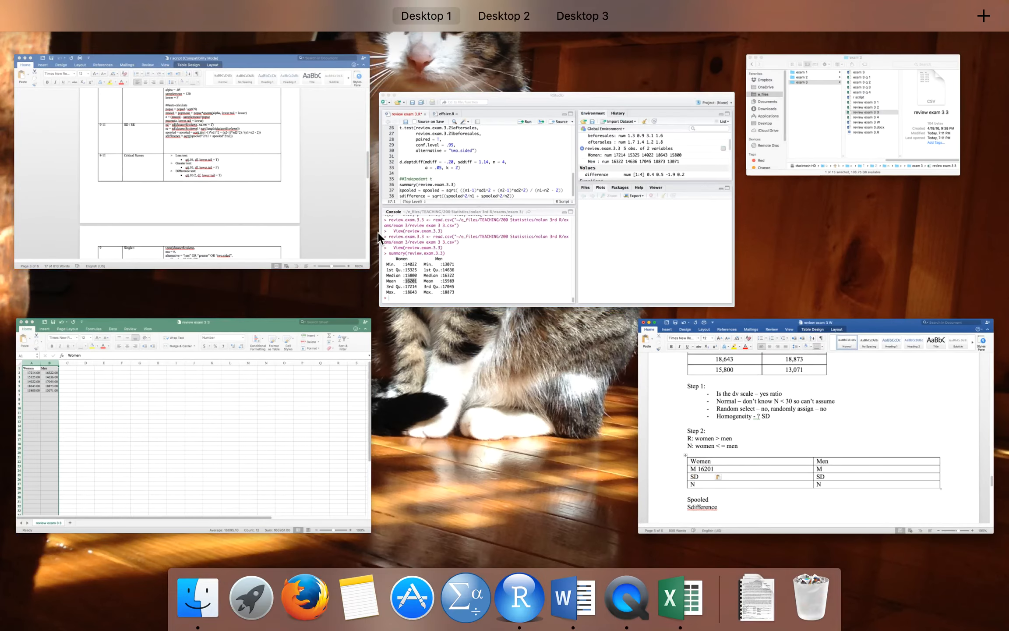
pyautogui.click(290, 343)
pyautogui.press('cmd+q')
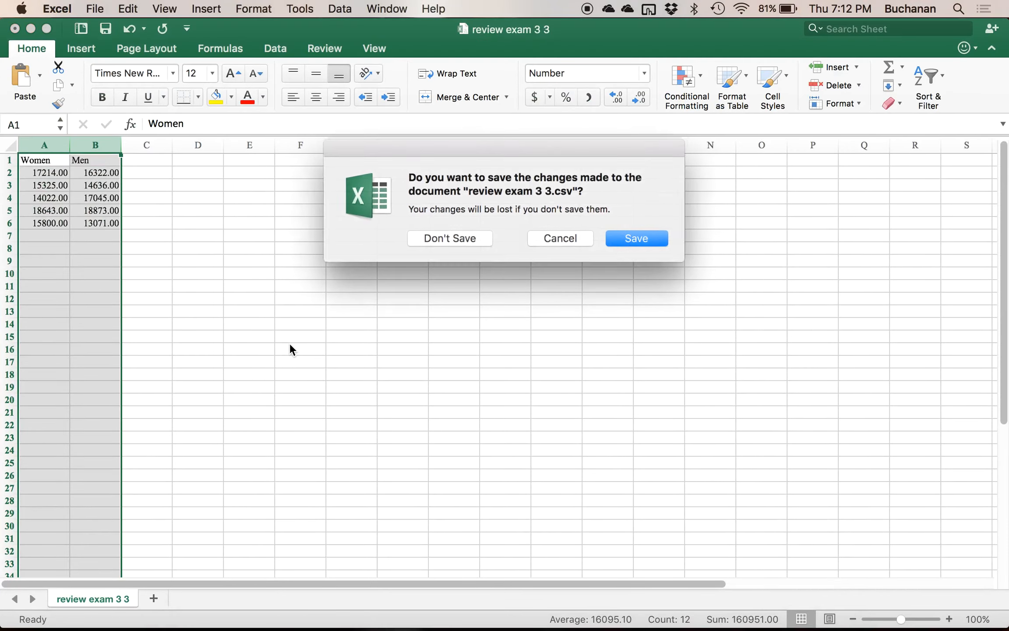
pyautogui.press('super+d')
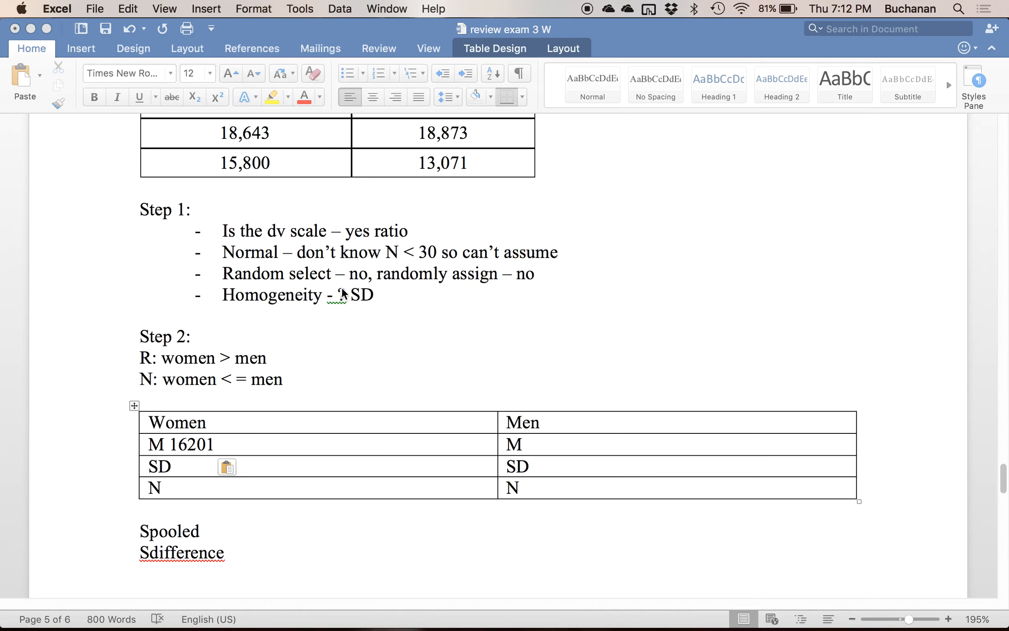
# - Copy the Men mean, 15989, from the RStudio summary output into the Men column's M cell in the Word table
pyautogui.hotkey('ctrl', 'Up')
pyautogui.click(322, 400)
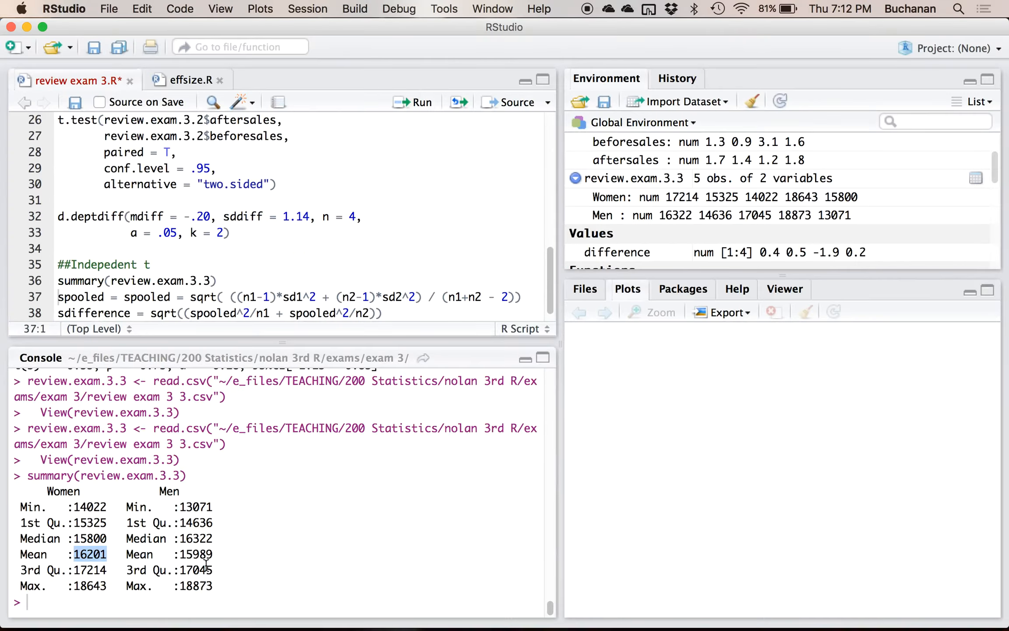
pyautogui.doubleClick(198, 554)
pyautogui.press('super+c')
pyautogui.hotkey('ctrl', 'Up')
pyautogui.click(374, 376)
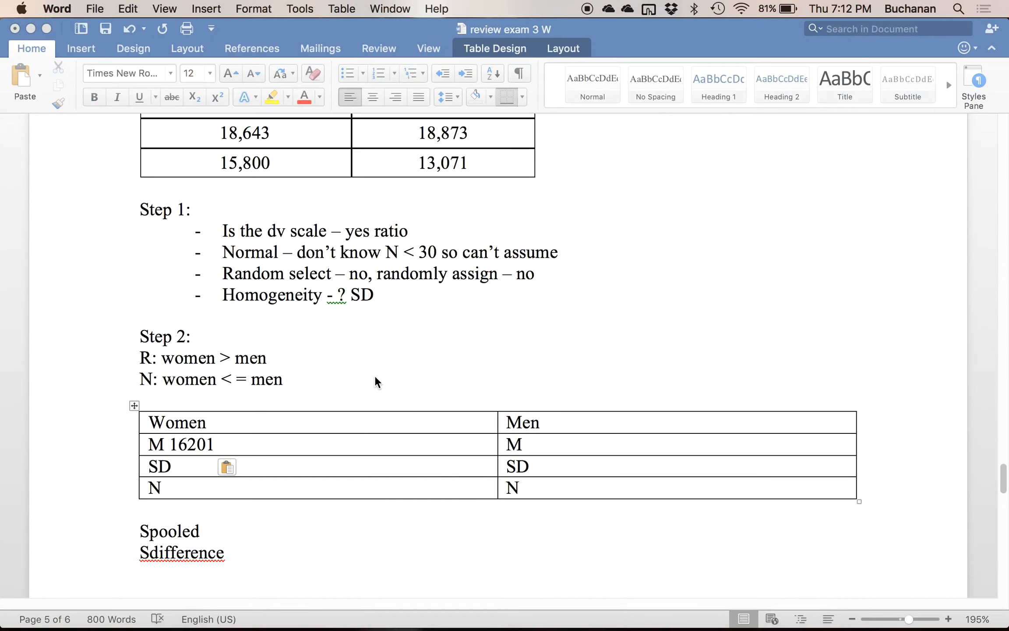
pyautogui.click(551, 440)
pyautogui.press('super+v')
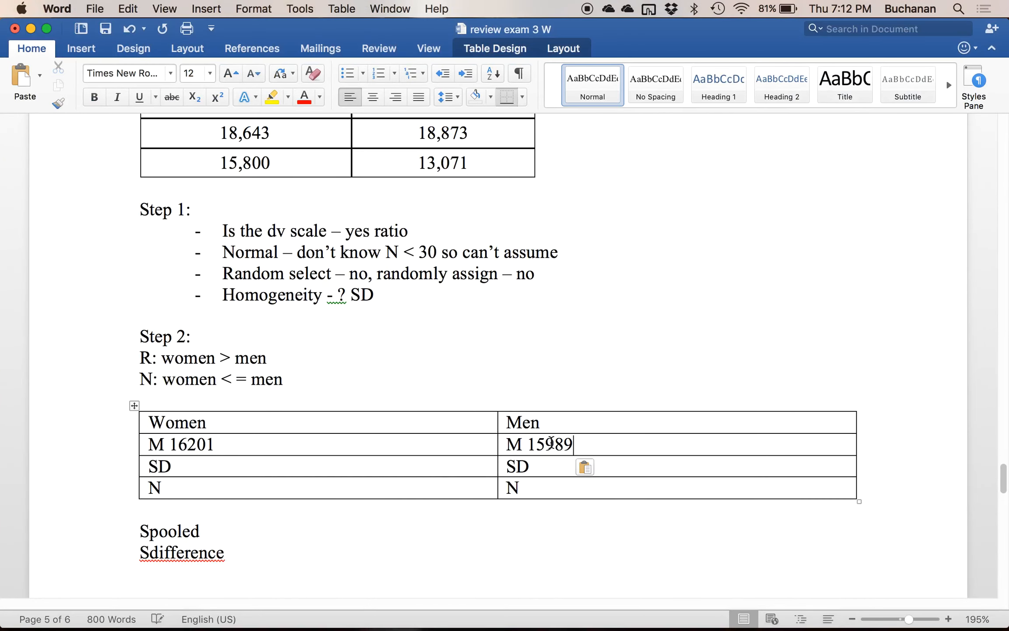
# - Switch to RStudio and add and run m1 = 16201 and m2 = 15989 below the summary line
pyautogui.hotkey('ctrl', 'Up')
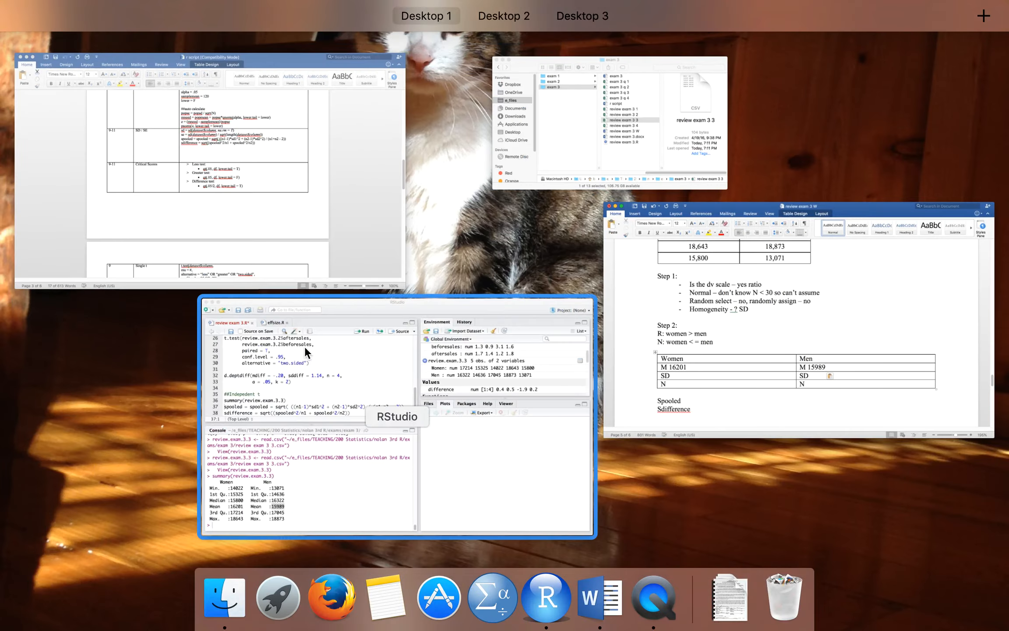
pyautogui.click(304, 346)
pyautogui.click(244, 285)
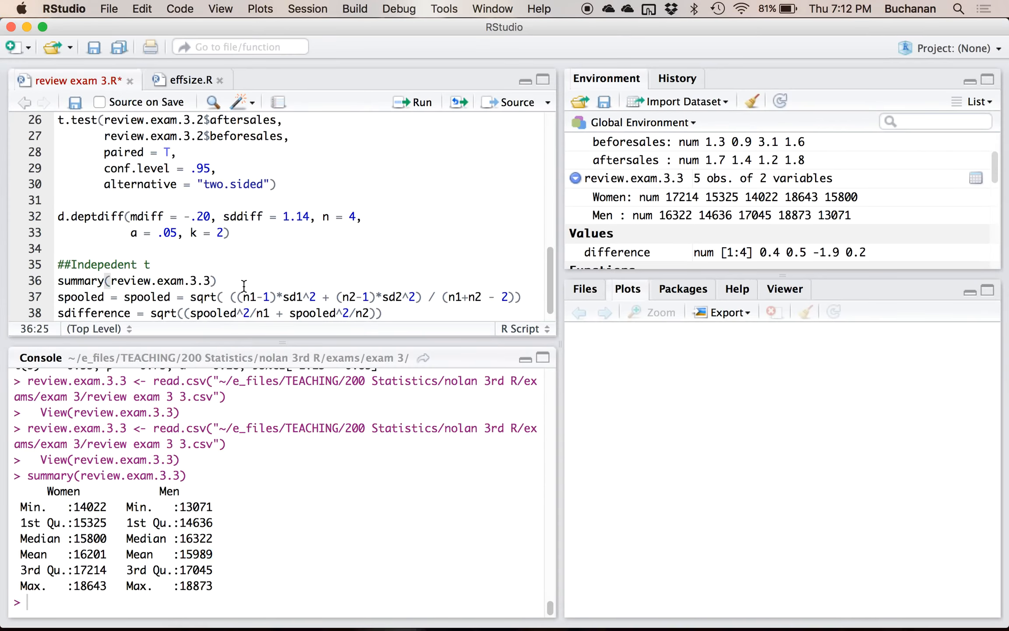
pyautogui.press('Return')
pyautogui.write('m1 = 16201')
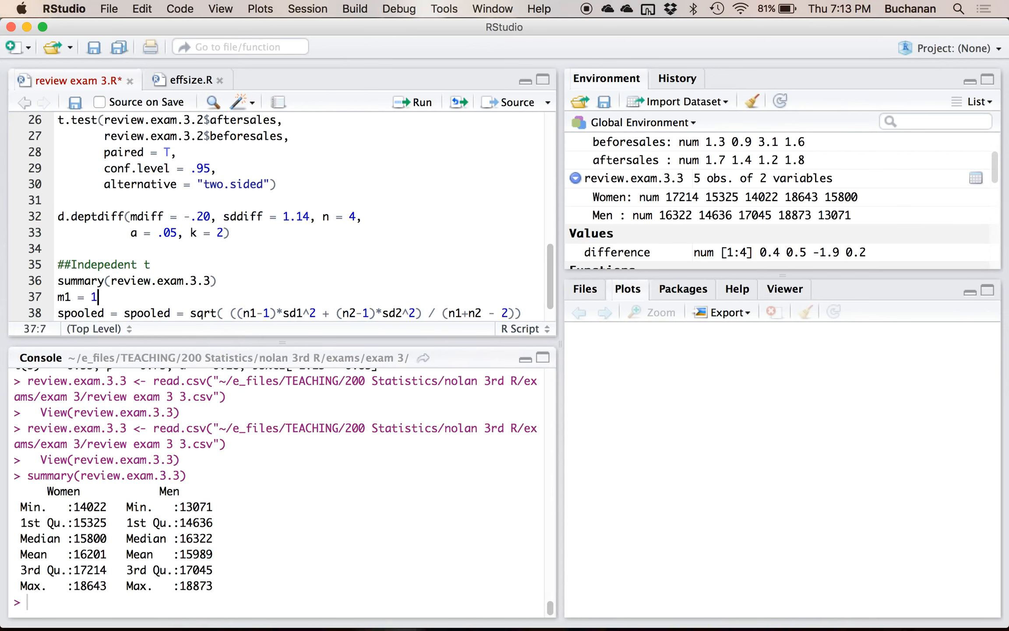
pyautogui.press('super+Return')
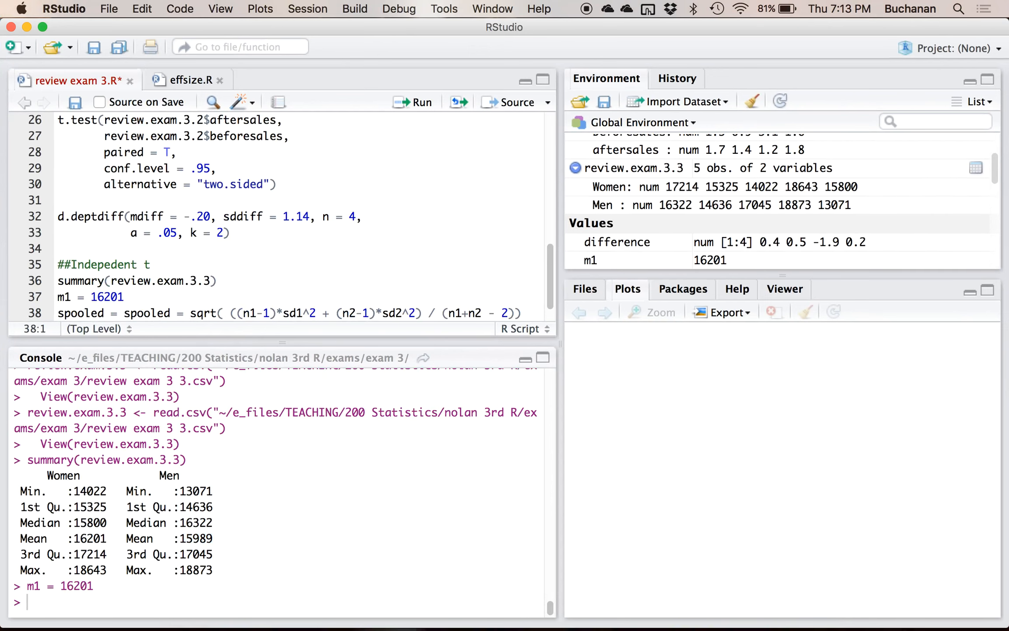
pyautogui.press('Return')
pyautogui.write('m2')
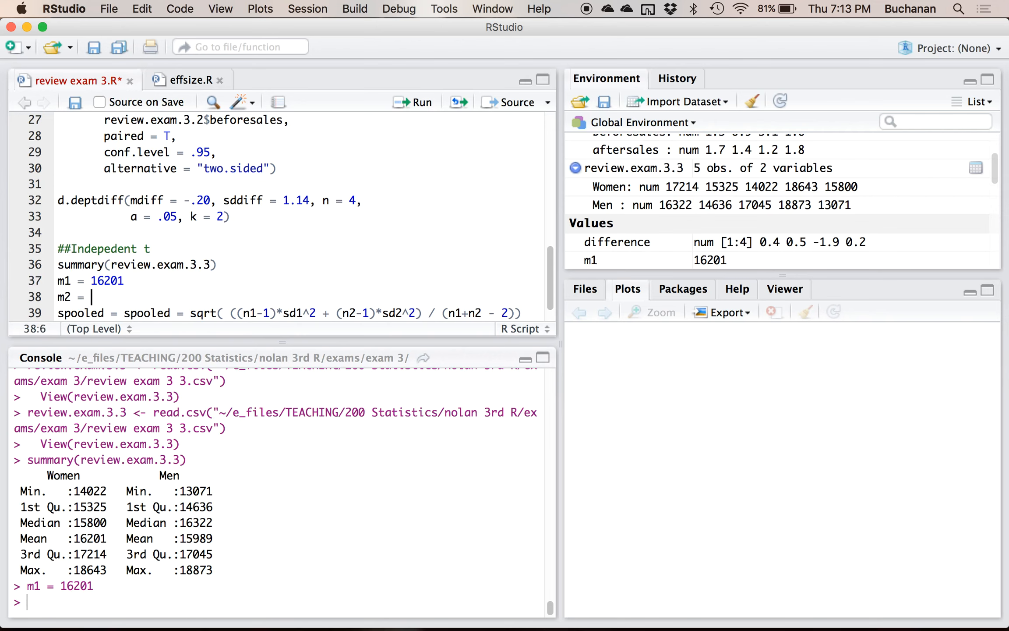
pyautogui.write(' = 15989')
pyautogui.press('super+Return')
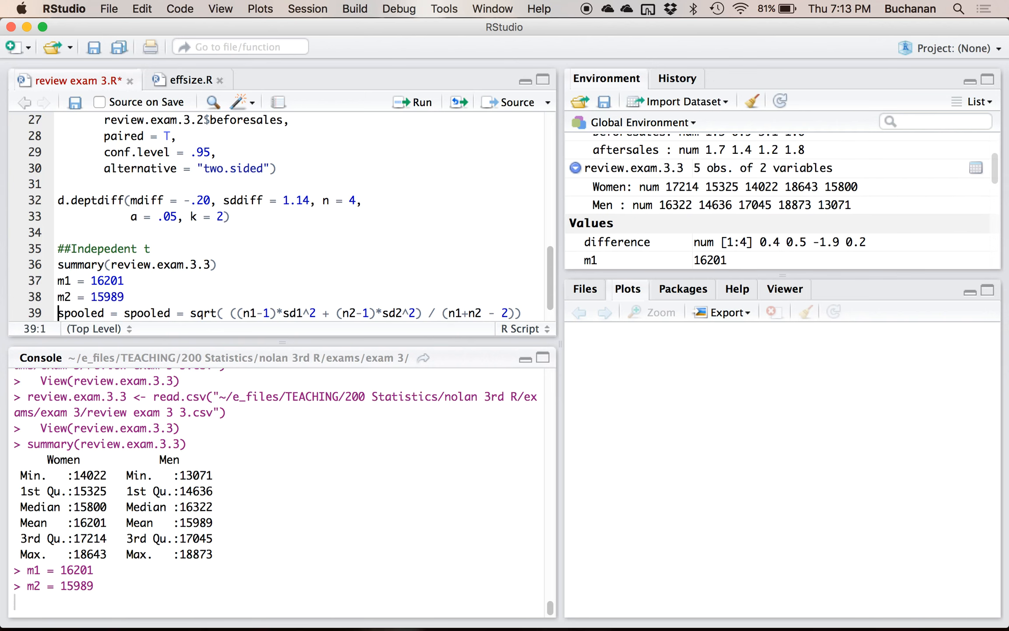
# - Add and run sd1 = sd(review.exam.3.3$Women) below the m2 line, leaving a blank line above the spooled formula
pyautogui.press('Return')
pyautogui.press('Return')
pyautogui.press('Up')
pyautogui.write('sd')
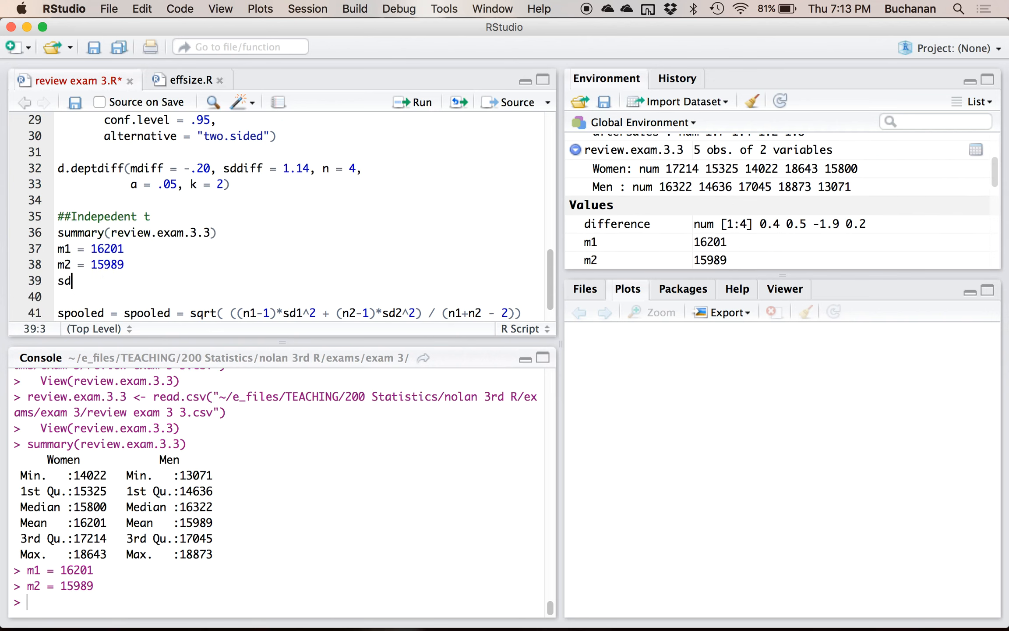
pyautogui.write('1 = sd(re')
pyautogui.write('view')
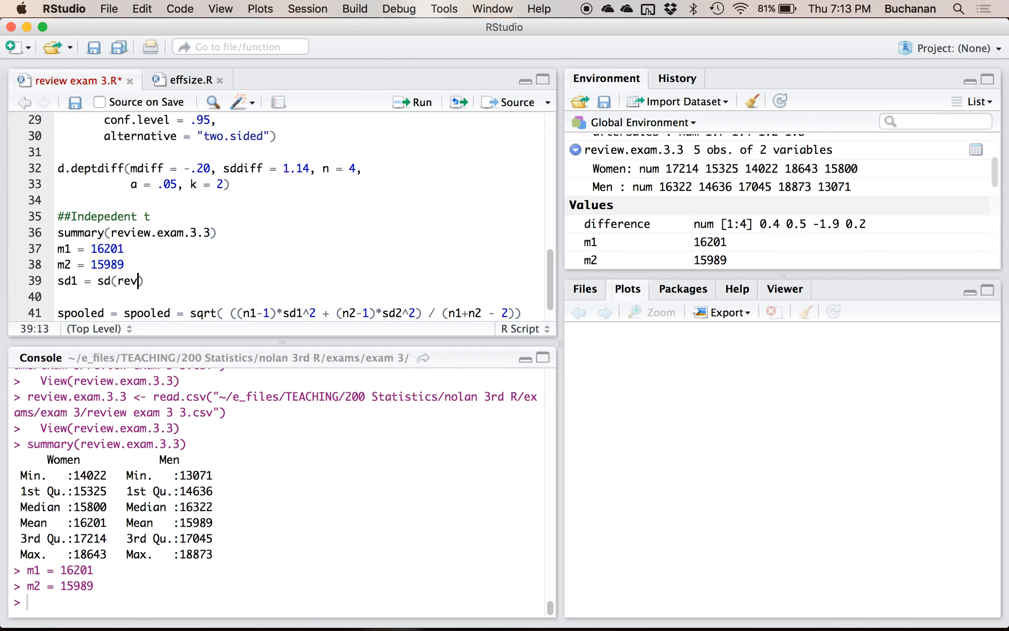
pyautogui.press('Down')
pyautogui.press('Down')
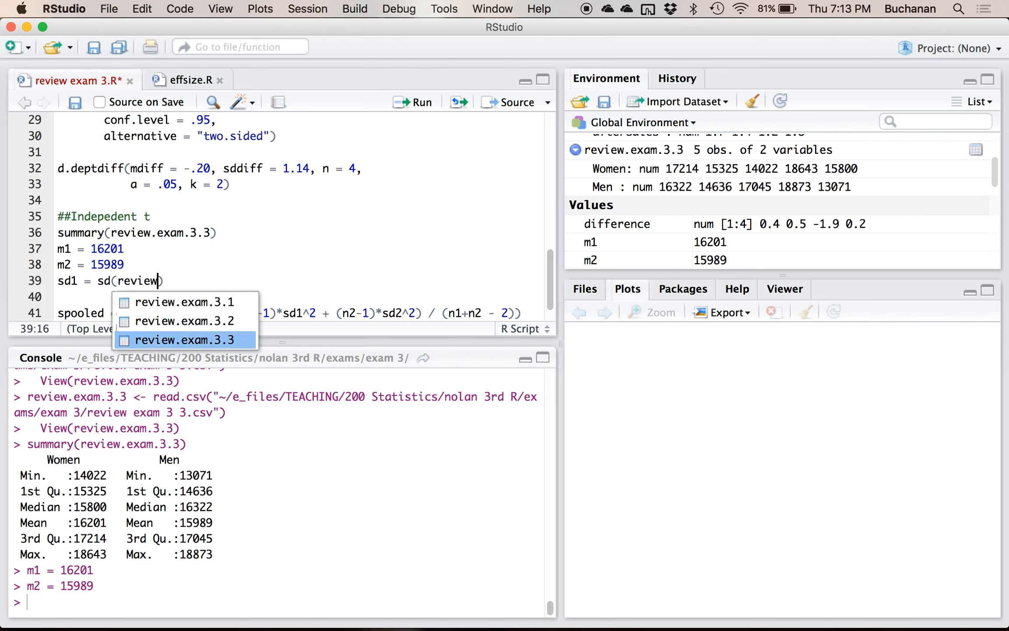
pyautogui.press('Return')
pyautogui.write('$')
pyautogui.press('Escape')
pyautogui.write('Women')
pyautogui.press('super+Return')
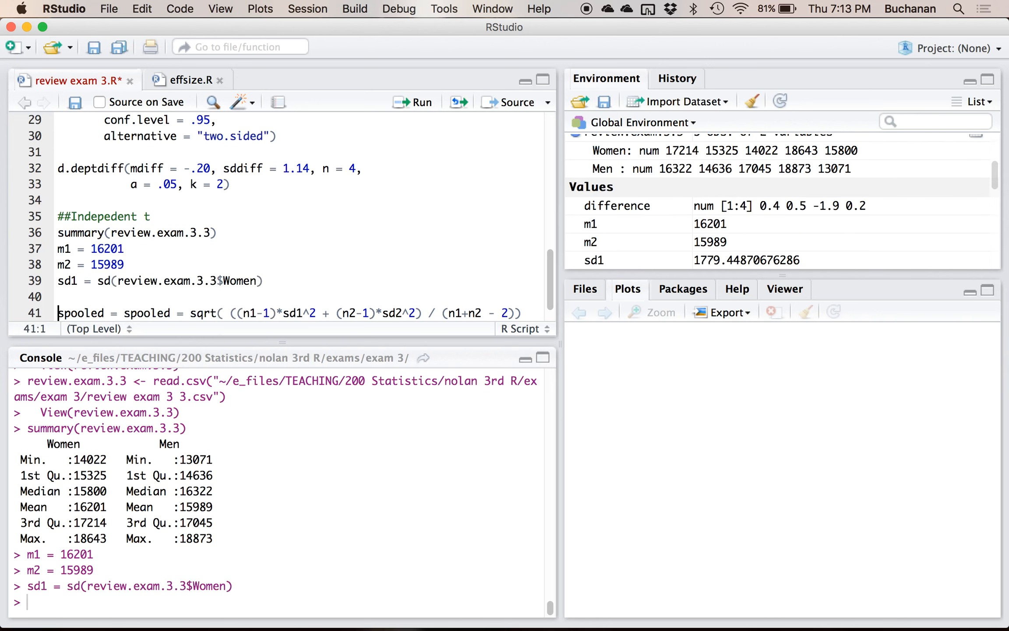
# - Print sd1 from the script and copy its value, 1779.449, into the Women column's SD cell in the Word table
pyautogui.write('sd1')
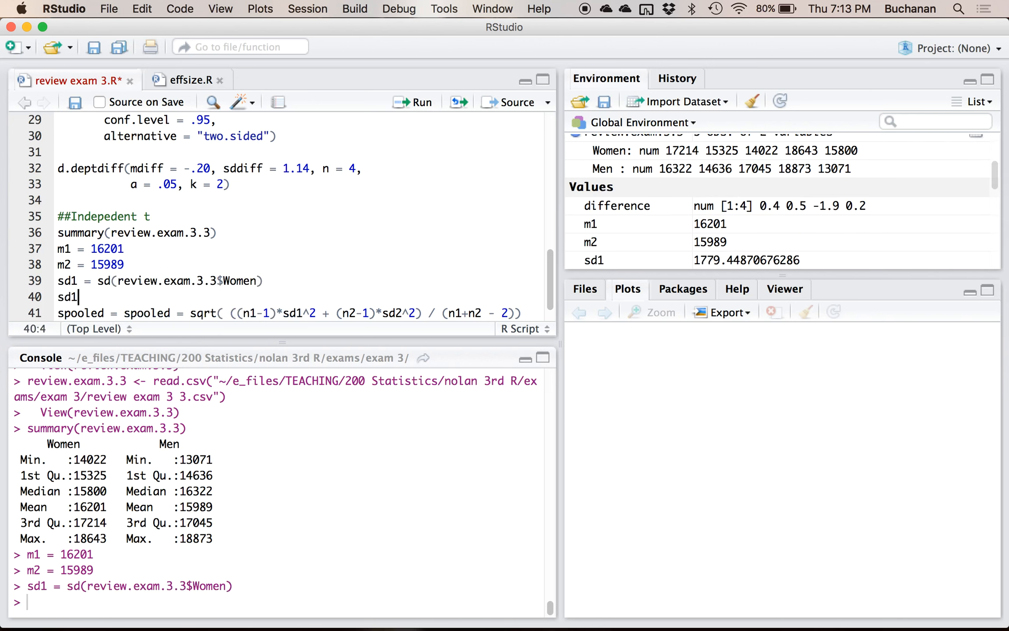
pyautogui.press('super+Return')
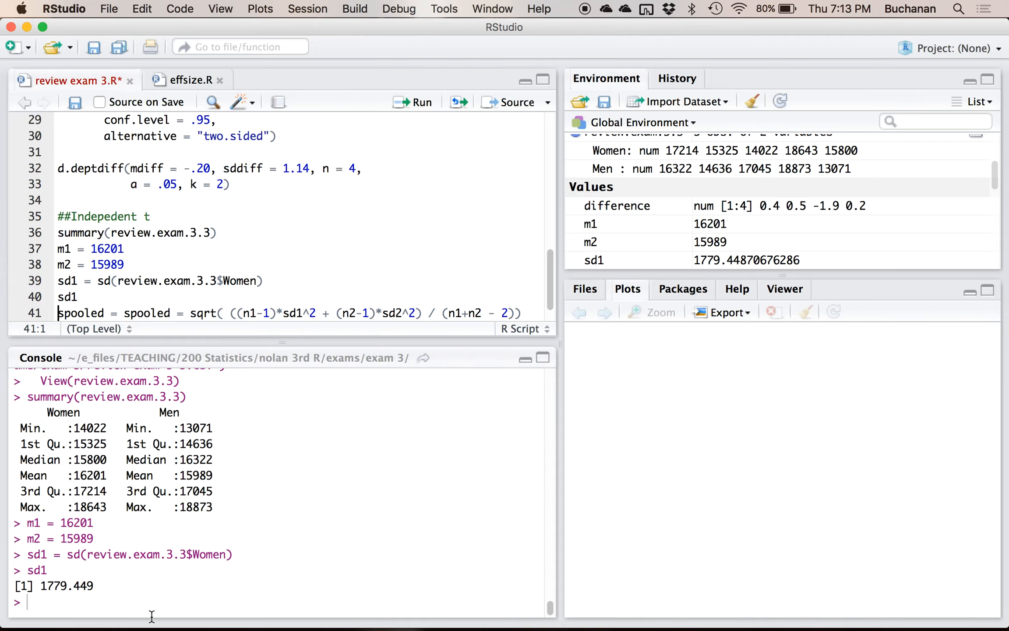
pyautogui.moveTo(38, 585); pyautogui.dragTo(95, 586)
pyautogui.press('super+c')
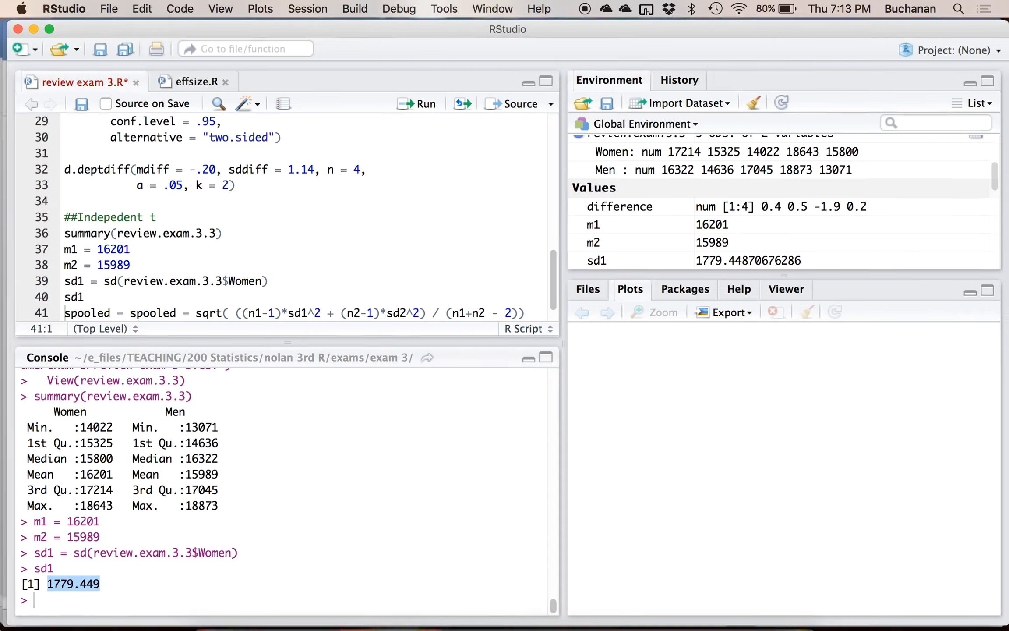
pyautogui.hotkey('ctrl', 'Up')
pyautogui.click(249, 375)
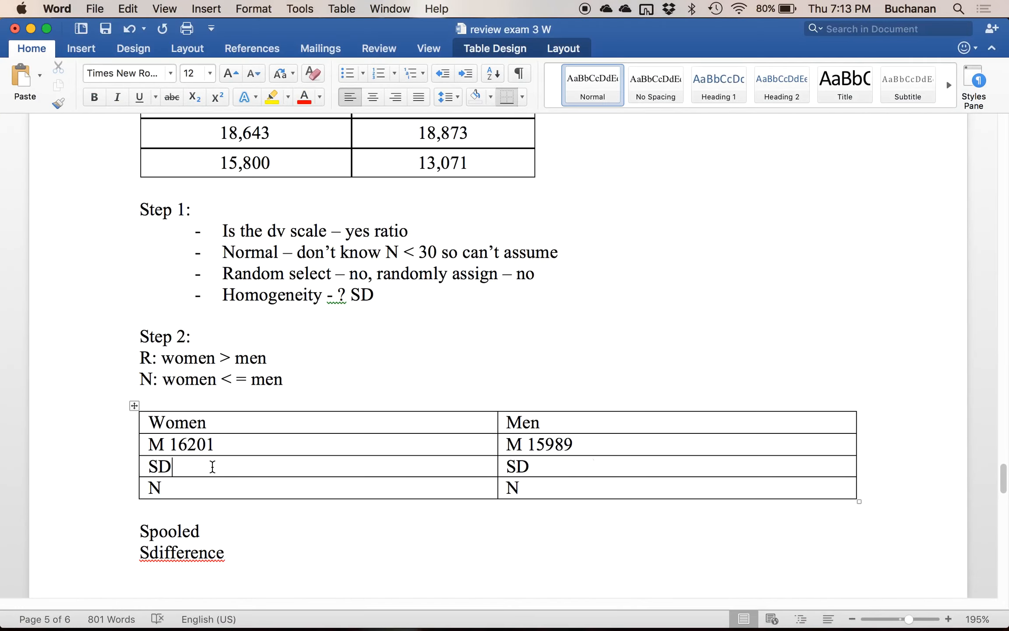
pyautogui.press('super+v')
# - Return to RStudio and start defining sd2 with the sd function on a new line below sd1 in the script
pyautogui.hotkey('ctrl', 'Up')
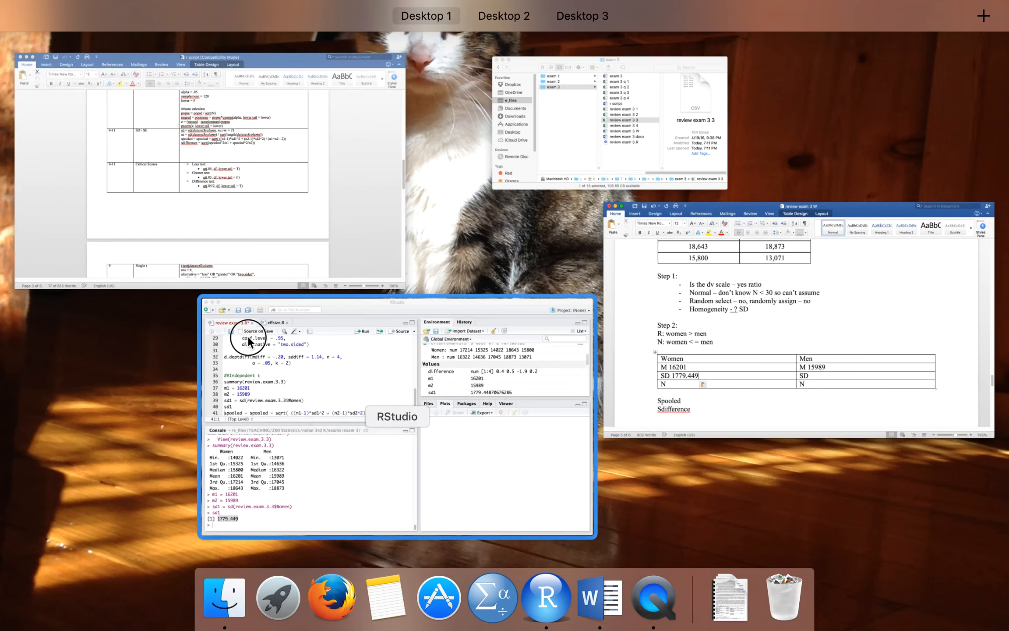
pyautogui.click(212, 305)
pyautogui.press('Return')
pyautogui.press('Return')
pyautogui.click(102, 292)
pyautogui.press('Return')
pyautogui.press('Return')
pyautogui.press('Return')
pyautogui.write('sd')
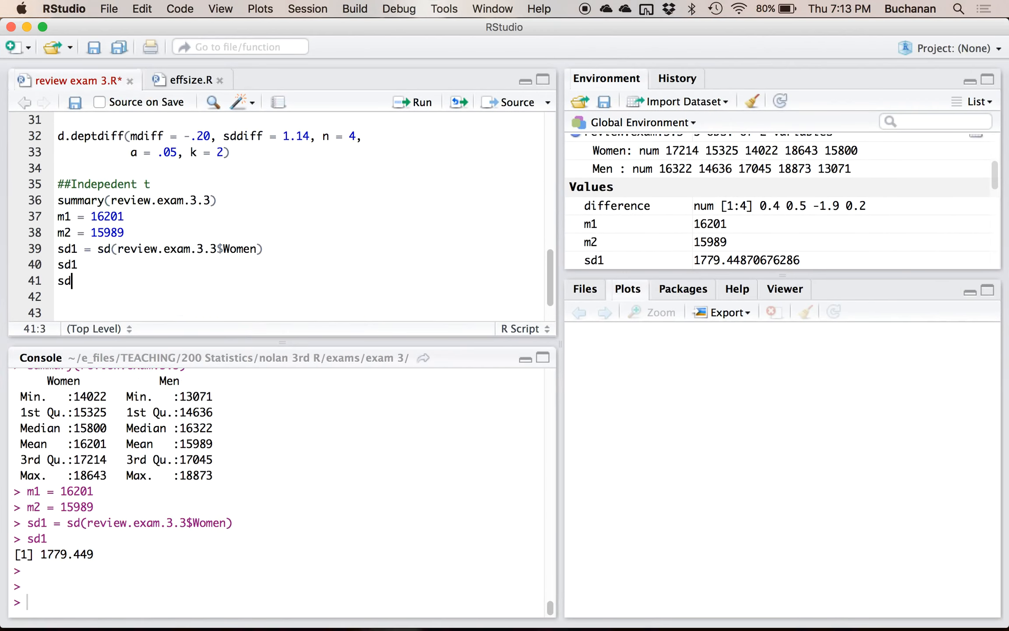
pyautogui.write('2 = sd(rev')
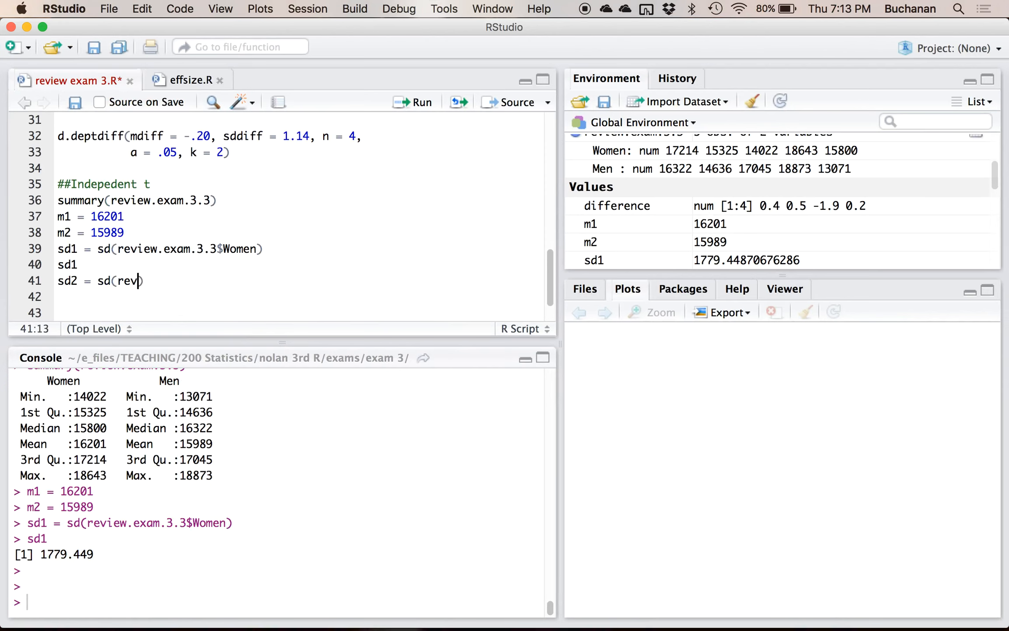
# - Complete and run sd2 = sd(review.exam.3.3$Men) on line 41, and add and run an sd2 line beneath it to print the value
pyautogui.write('iew')
pyautogui.press('Down')
pyautogui.press('Down')
pyautogui.press('Return')
pyautogui.write('$')
pyautogui.press('Down')
pyautogui.press('Return')
pyautogui.press('super+Return')
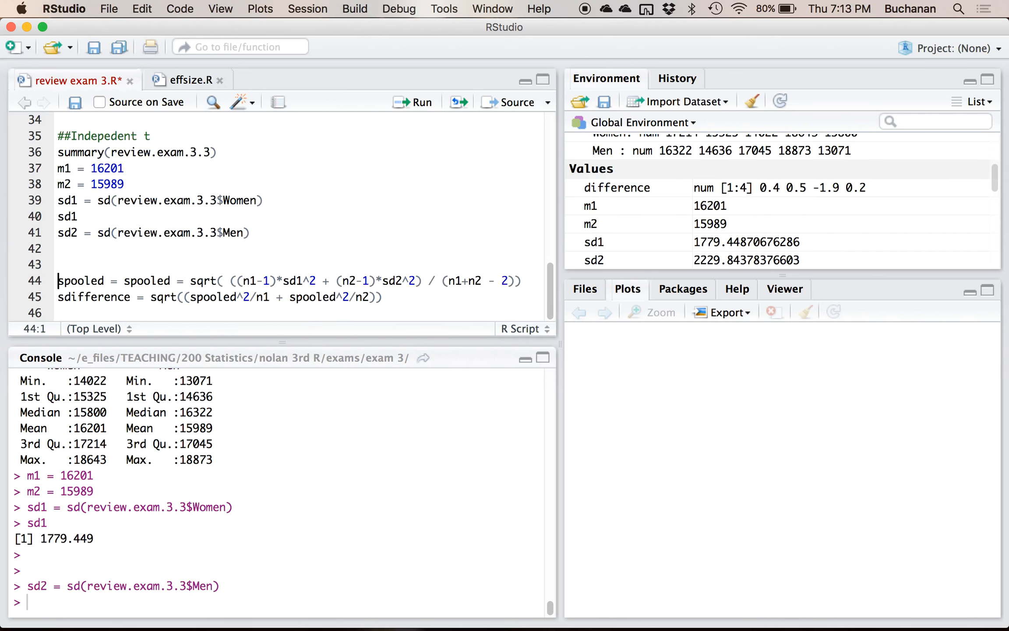
pyautogui.press('Up')
pyautogui.write('sd2')
pyautogui.press('super+Return')
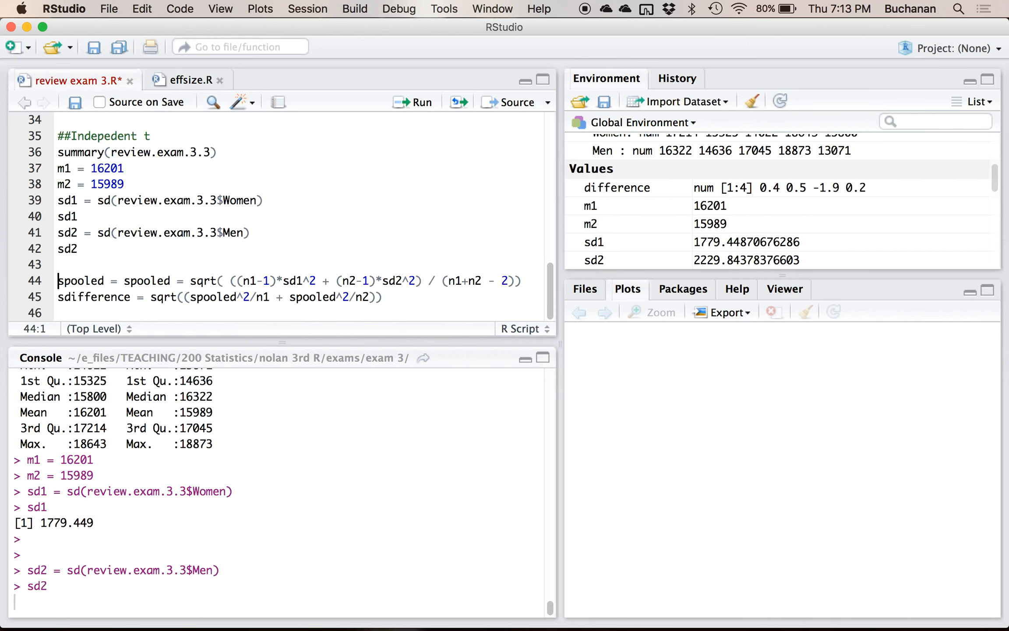
# - Copy the sd2 result 2229.844 from the console and paste it after SD in the Men column of the Word table
pyautogui.moveTo(39, 586); pyautogui.dragTo(94, 585)
pyautogui.press('super+c')
pyautogui.hotkey('ctrl', 'Up')
pyautogui.click(552, 468)
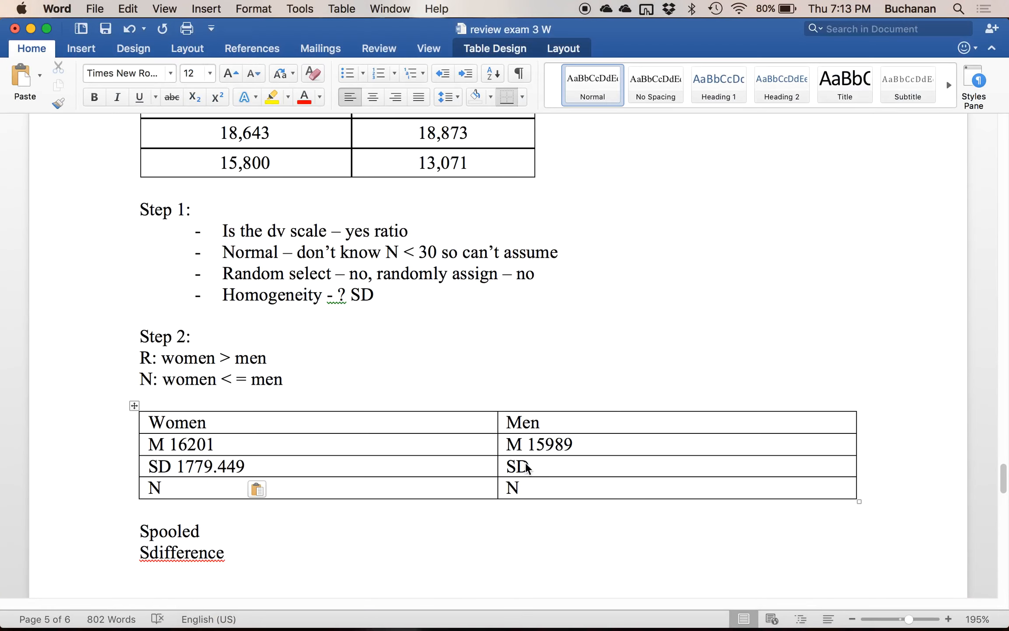
pyautogui.press('super+v')
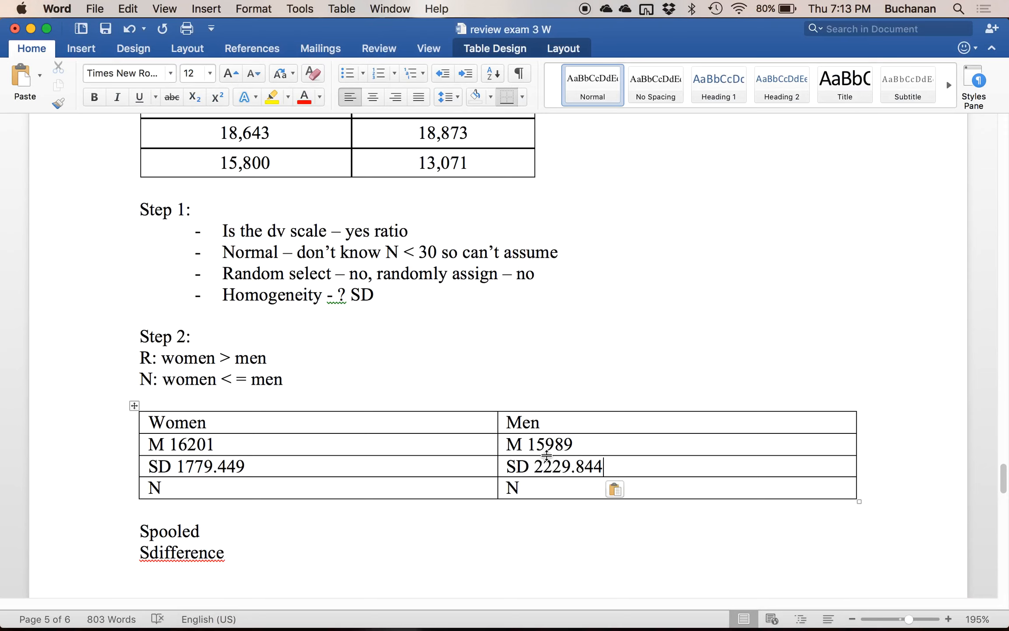
# - Replace "SD" at the end of the Homogeneity bullet under Step 1 with "roughly equal sd so yes"
pyautogui.click(374, 296)
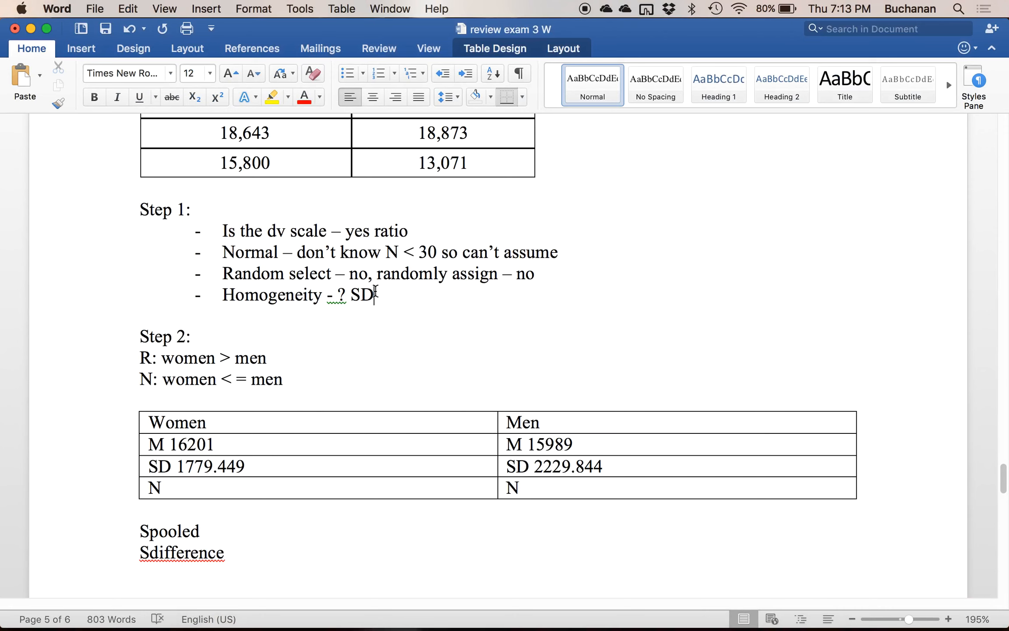
pyautogui.press('BackSpace')
pyautogui.press('BackSpace')
pyautogui.write('rouch')
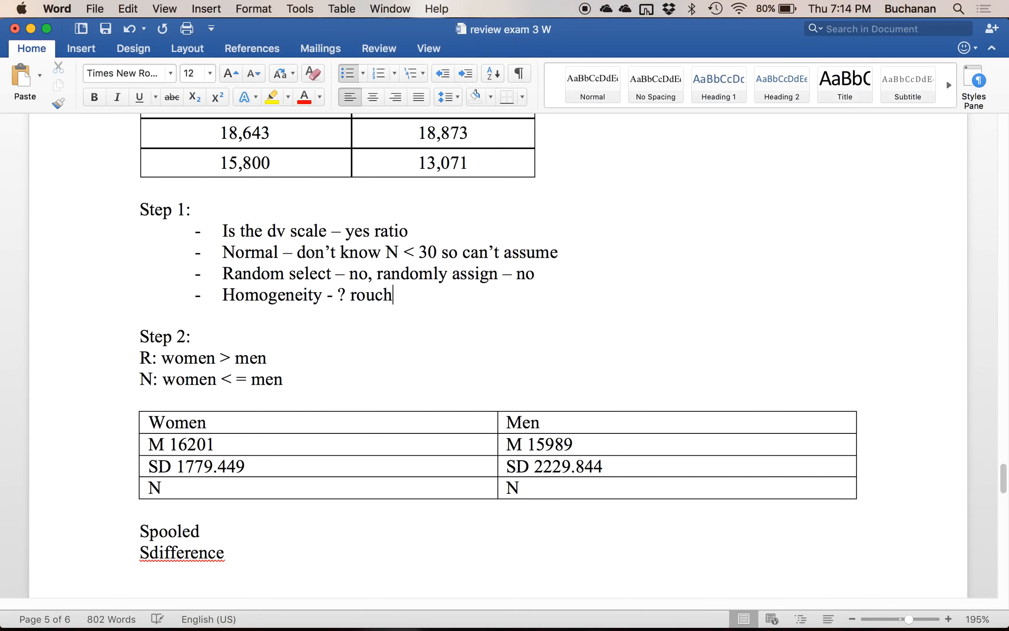
pyautogui.press('BackSpace')
pyautogui.write('h ')
pyautogui.write('y equal sd')
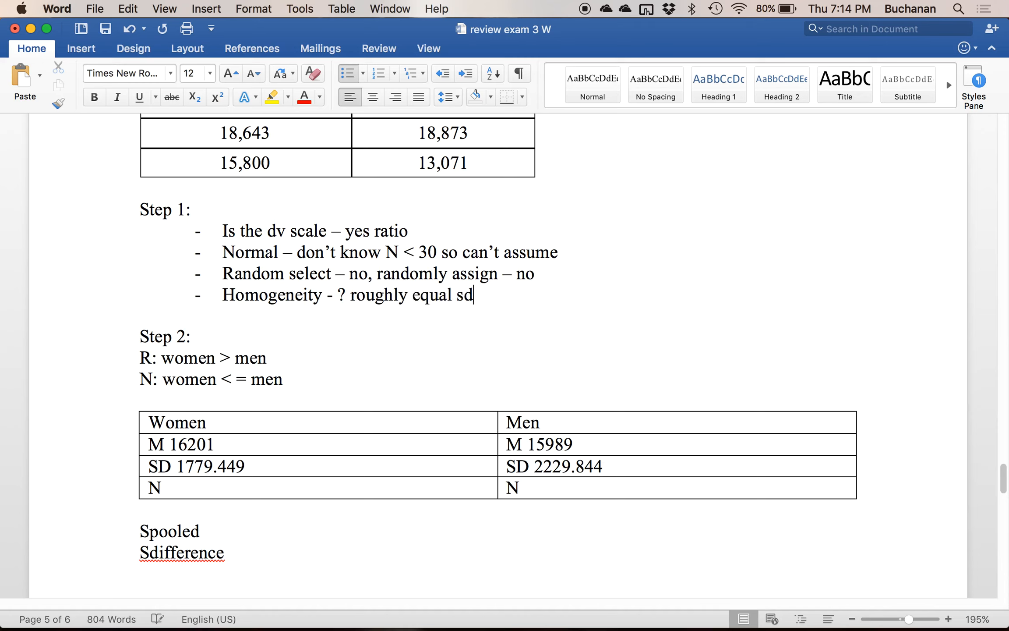
pyautogui.write(' so yes')
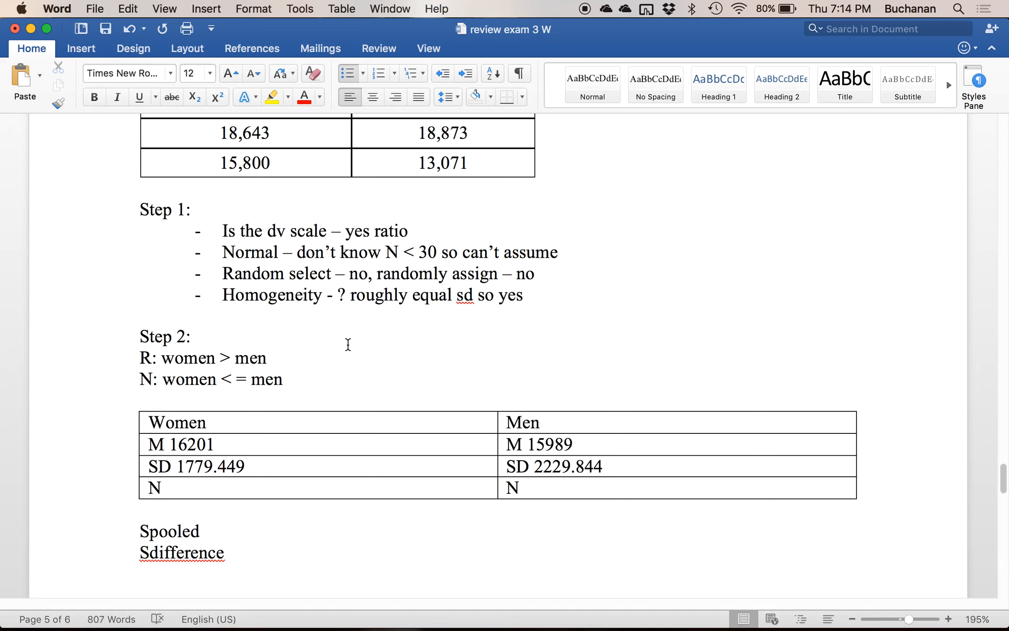
# - Switch to RStudio, and write and run n1 = length(review.exam.3.3$Women) on the empty line 43 below sd2
pyautogui.hotkey('ctrl', 'Up')
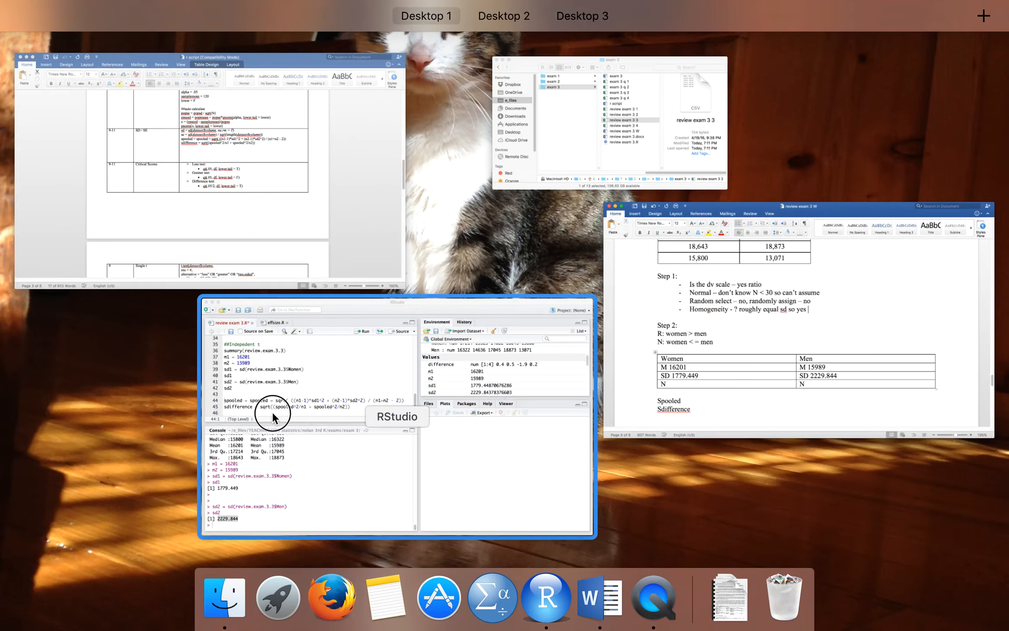
pyautogui.click(270, 349)
pyautogui.click(70, 263)
pyautogui.write('n')
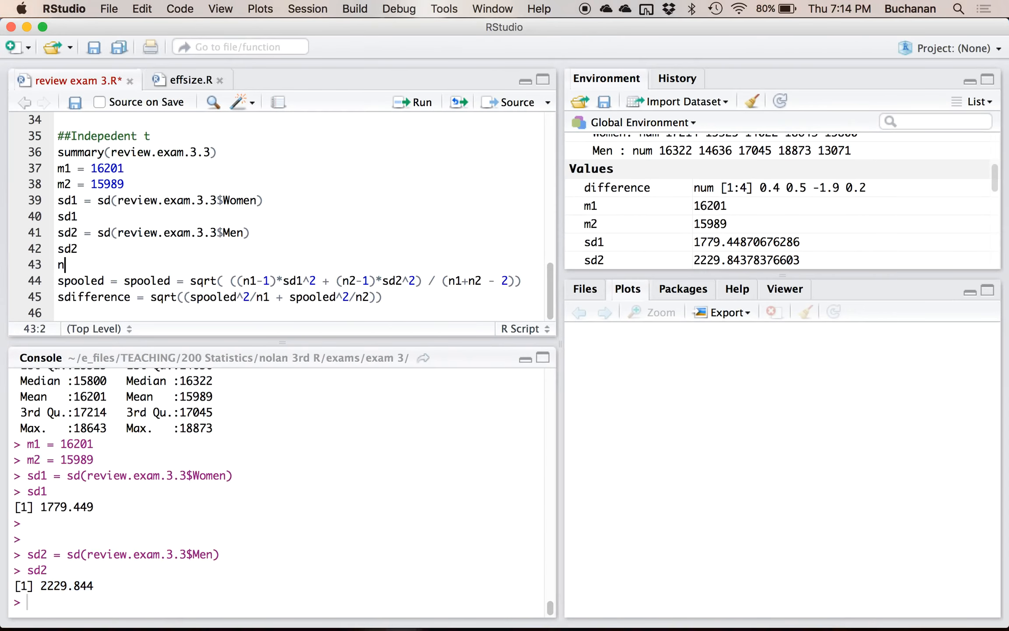
pyautogui.write('1  = length')
pyautogui.write('(review')
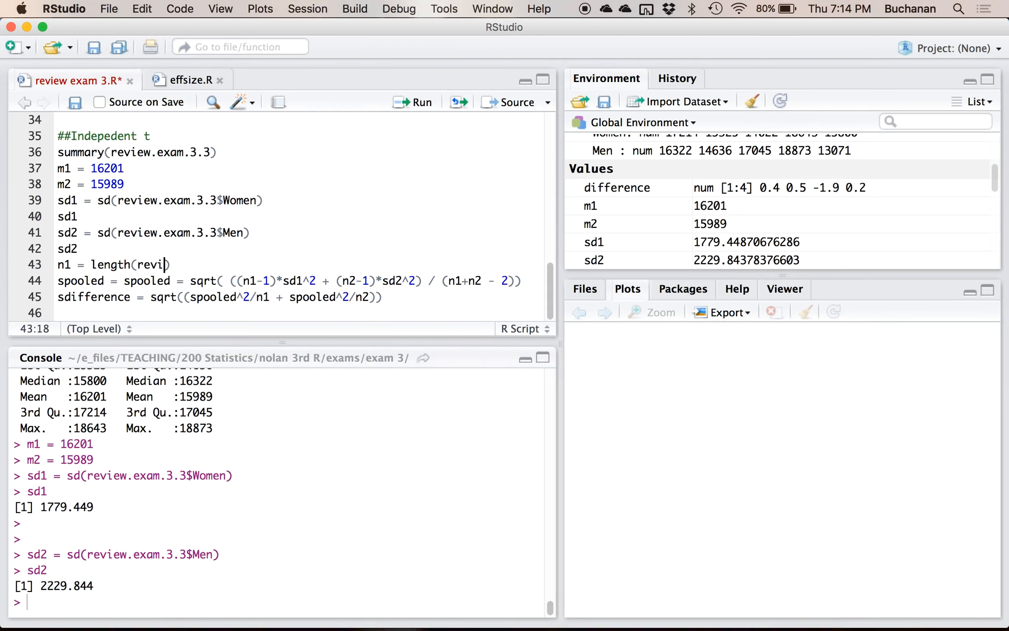
pyautogui.press('Down')
pyautogui.press('Down')
pyautogui.press('Return')
pyautogui.write('$Women')
pyautogui.press('Return')
pyautogui.press('super+Return')
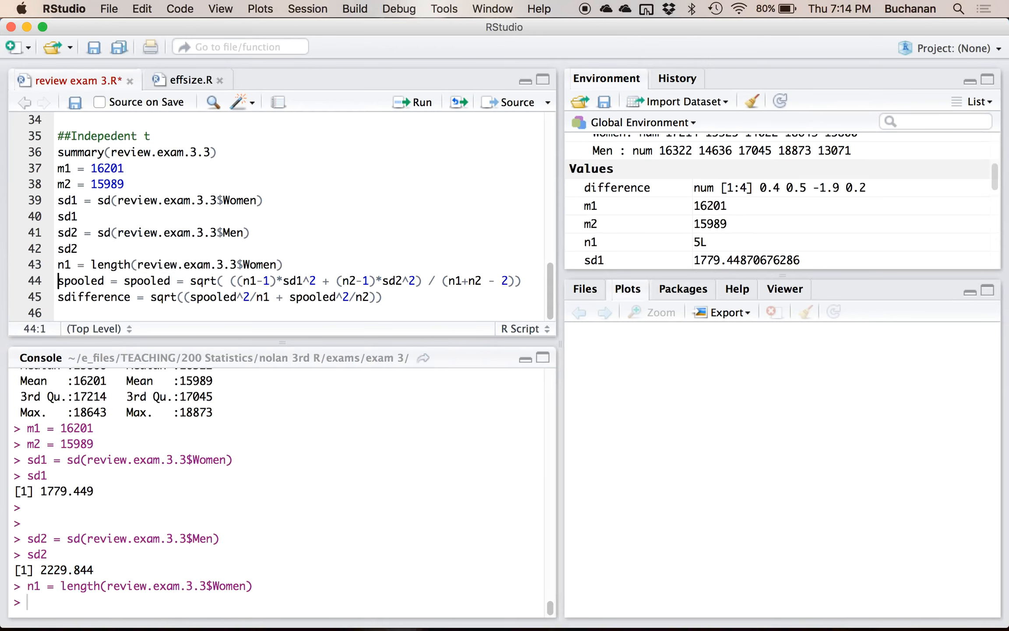
# - Insert four blank lines above the spooled formula, and add and run an n1 line on the first of them
pyautogui.press('Return')
pyautogui.press('Return')
pyautogui.press('Return')
pyautogui.press('Return')
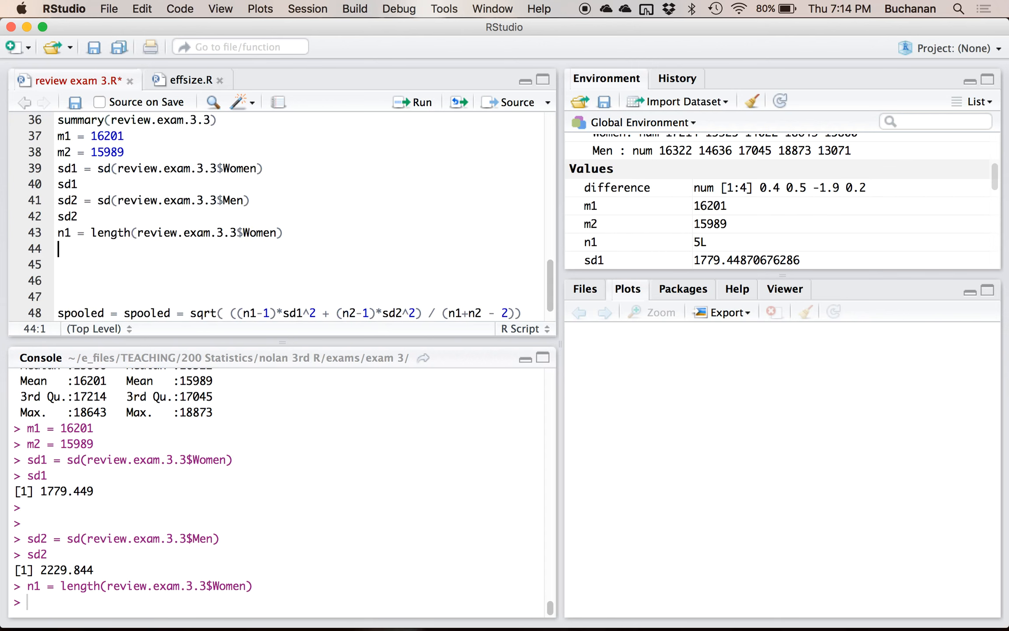
pyautogui.write('n1')
pyautogui.press('super+Return')
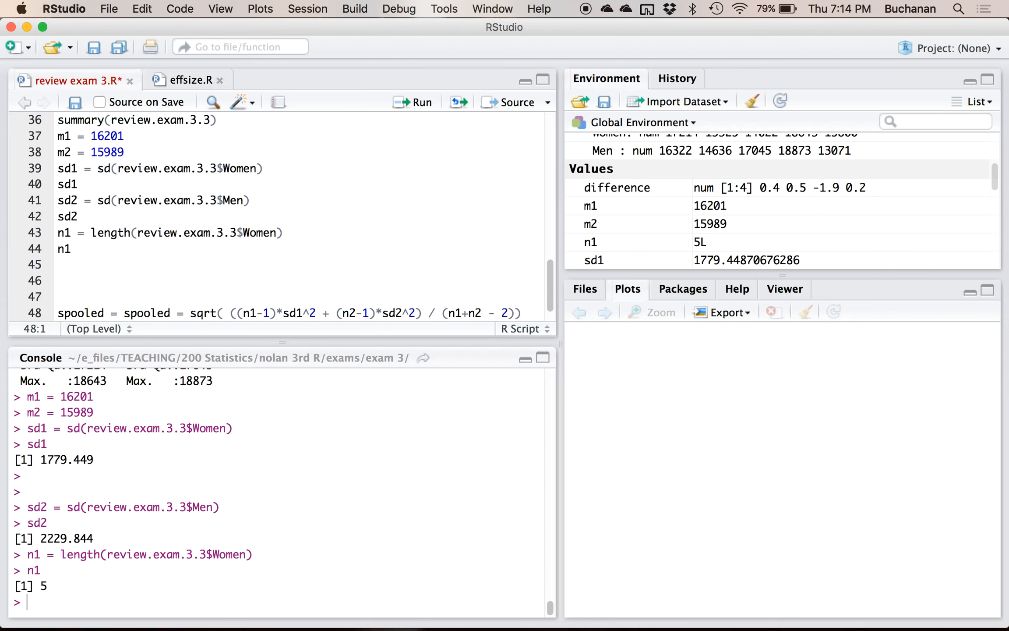
# - Write and run n2 = length(review.exam.3.3$Men) on line 45, and add and run an n2 line beneath it
pyautogui.write('n2 = lent')
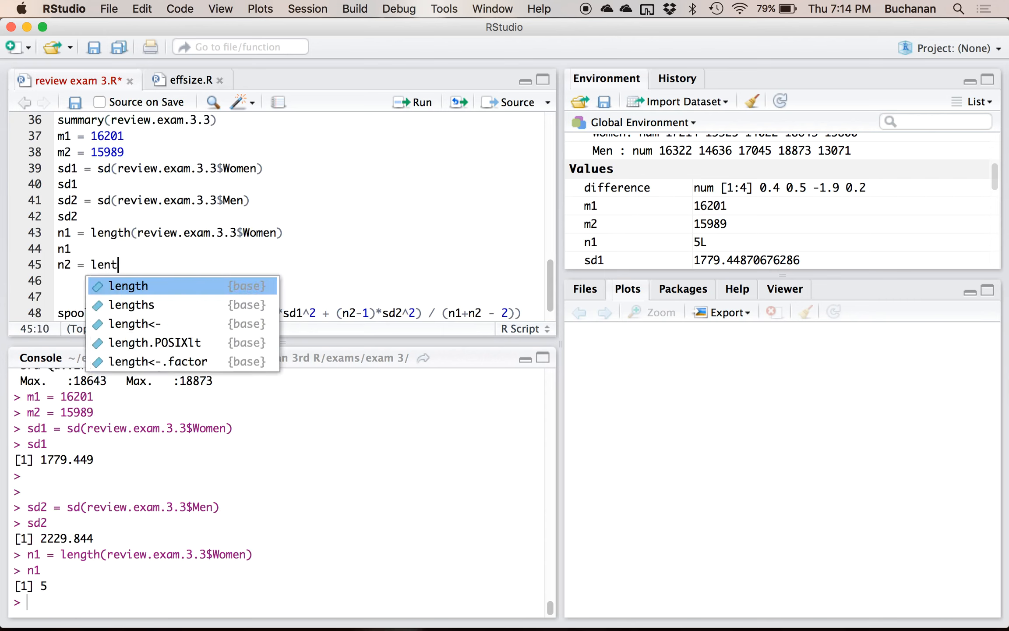
pyautogui.press('BackSpace')
pyautogui.write('gth(review')
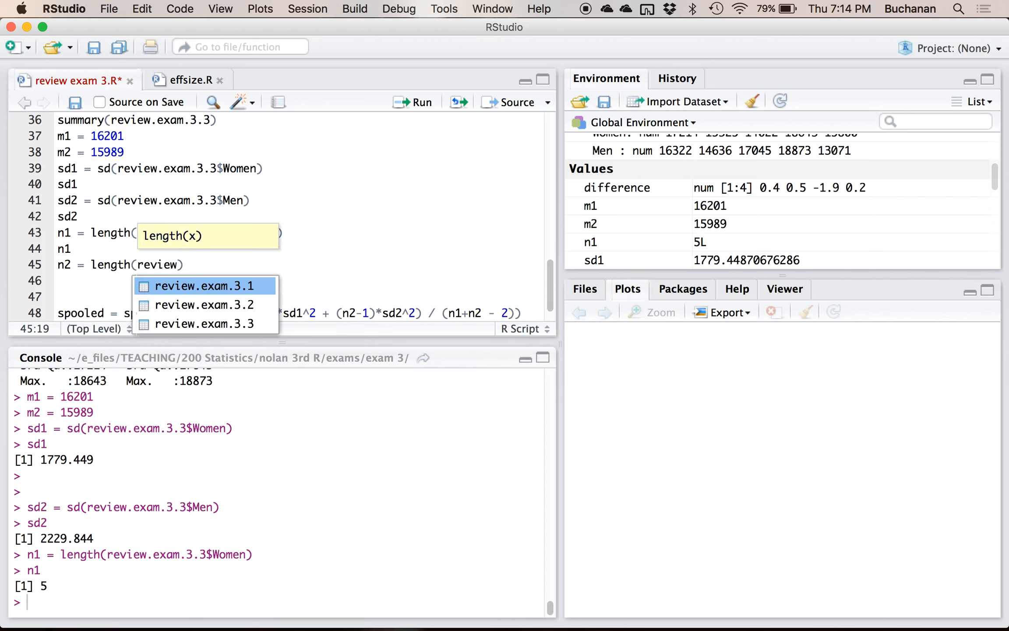
pyautogui.press('Down')
pyautogui.press('Down')
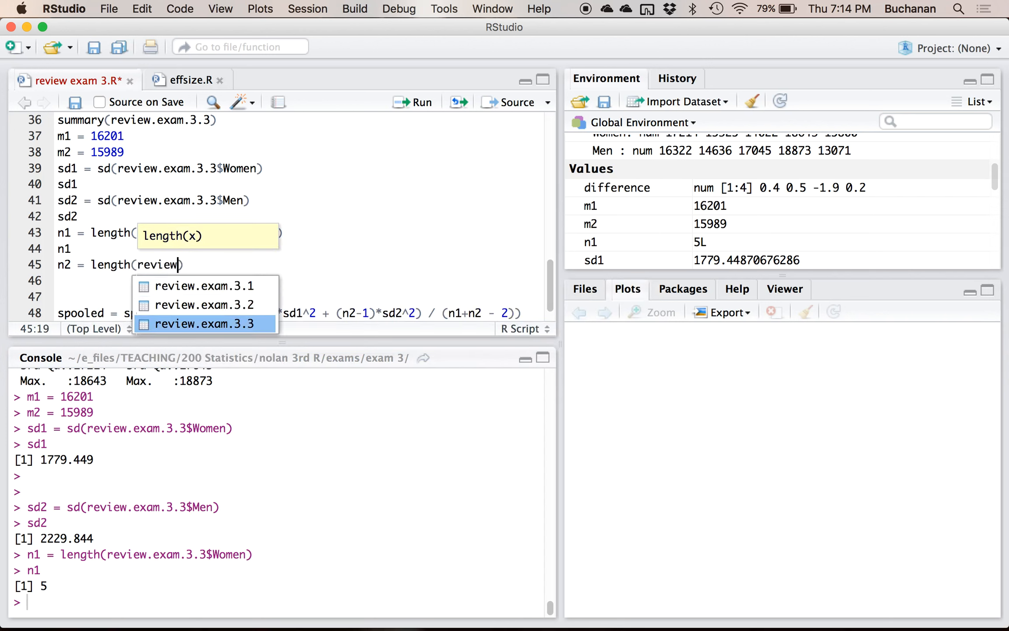
pyautogui.press('Return')
pyautogui.write('$M')
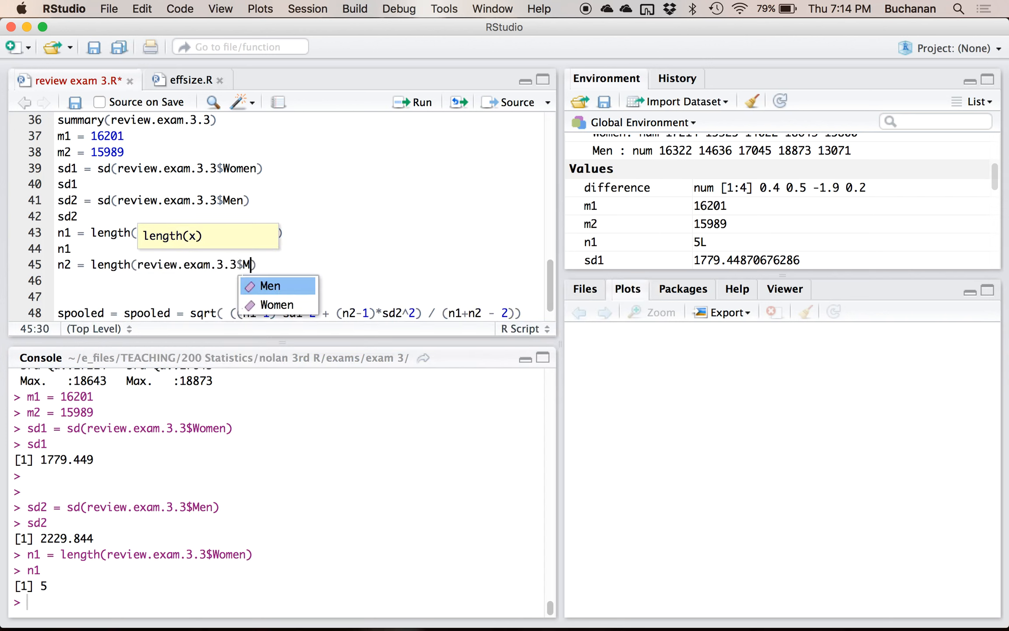
pyautogui.press('Return')
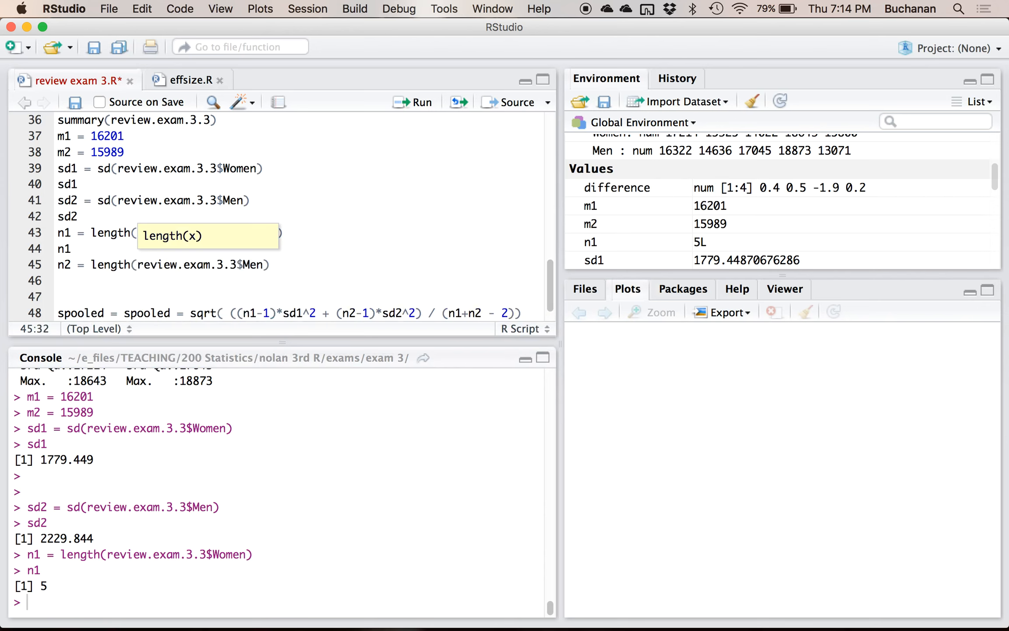
pyautogui.press('super+Return')
pyautogui.click(58, 284)
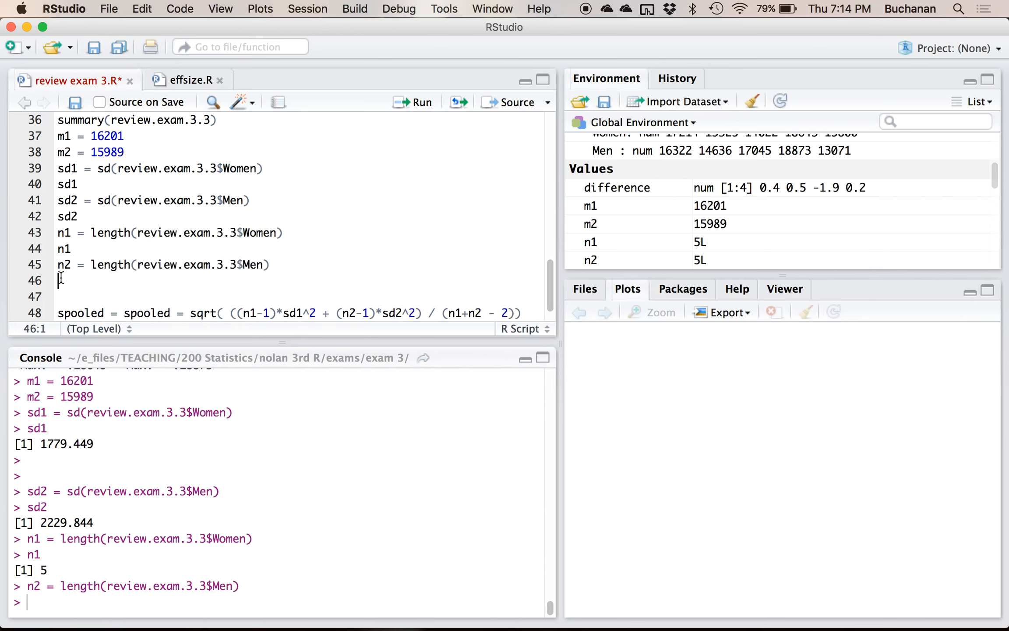
pyautogui.write('n2')
pyautogui.press('super+Return')
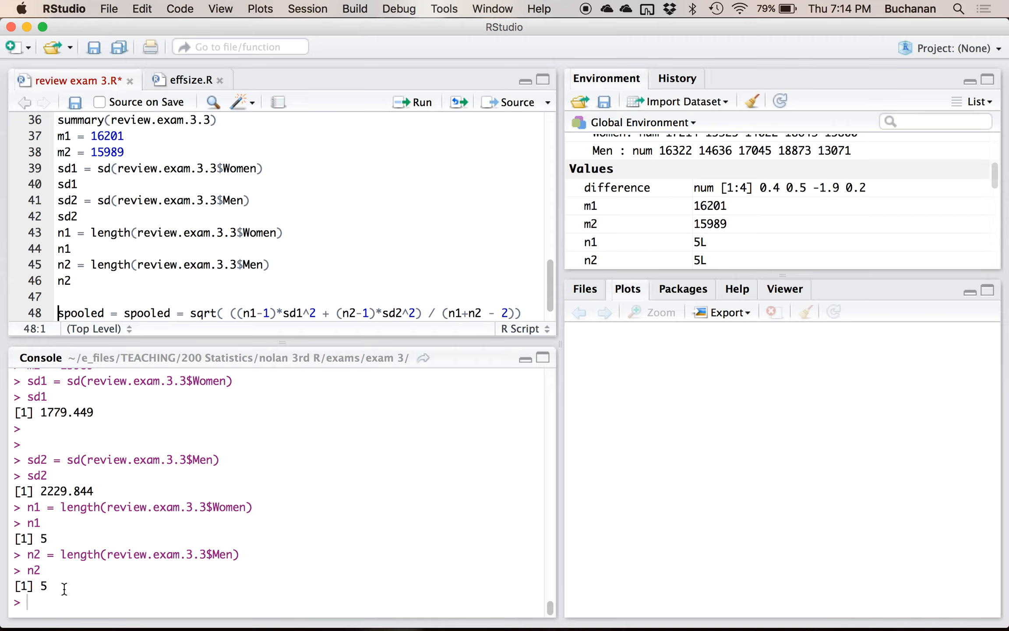
# - Switch to the Word document and enter 5 after N in both the Women and Men columns of the table
pyautogui.hotkey('ctrl', 'Up')
pyautogui.click(260, 454)
pyautogui.click(196, 485)
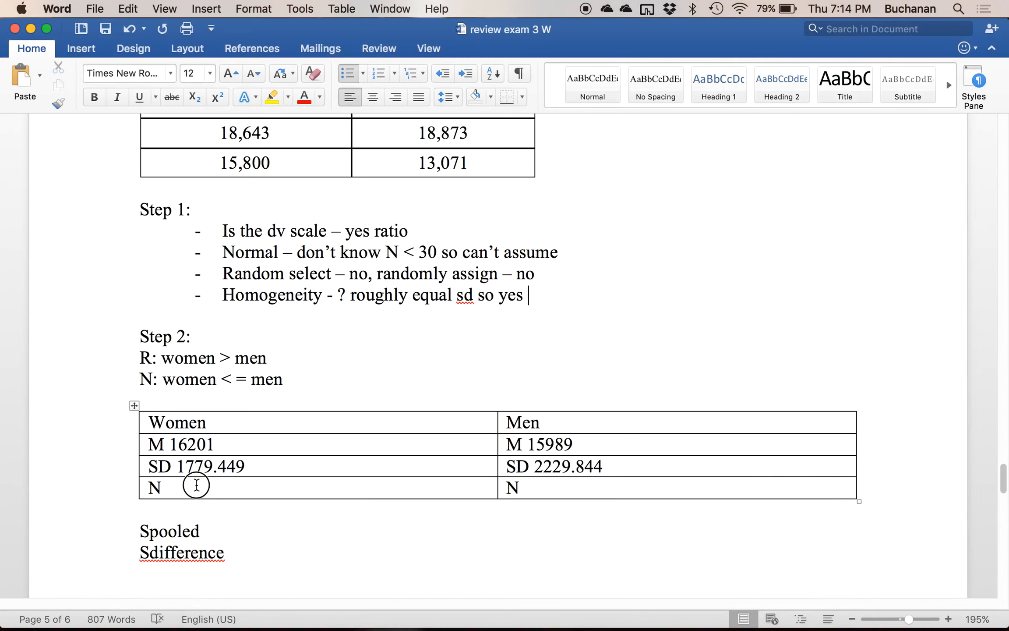
pyautogui.write('5')
pyautogui.press('BackSpace')
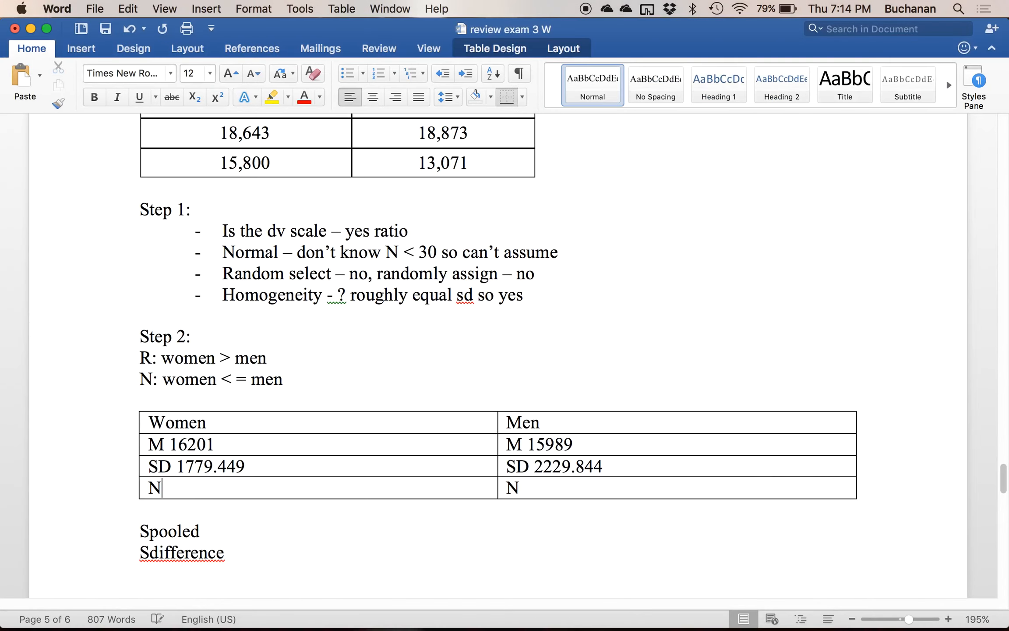
pyautogui.write('5')
pyautogui.click(535, 482)
pyautogui.write('5')
pyautogui.click(162, 509)
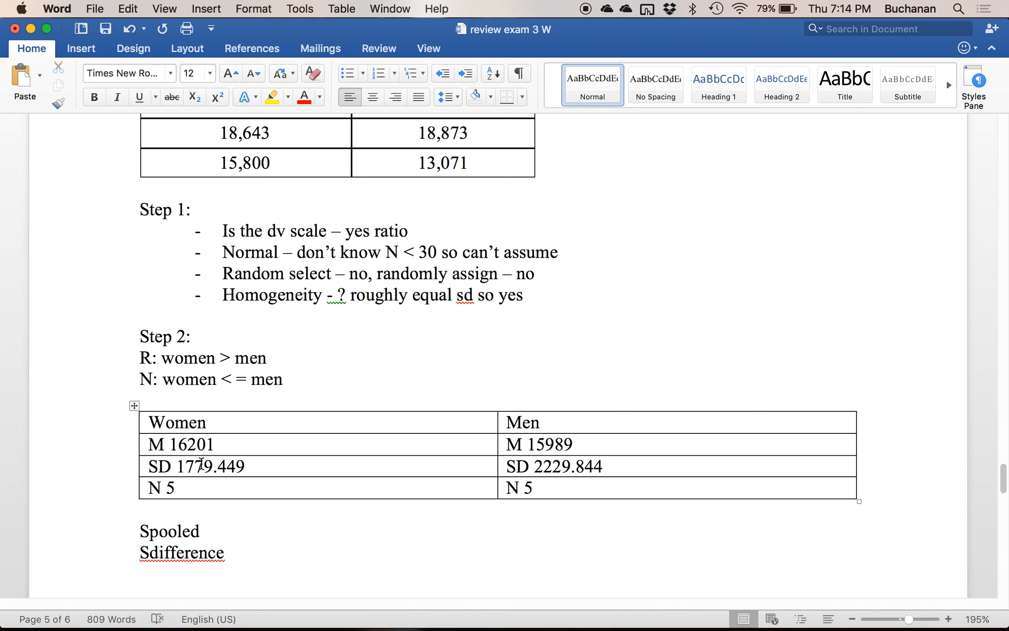
# - Switch back to RStudio and save the review exam 3.R script
pyautogui.scroll(-5, 201, 464)
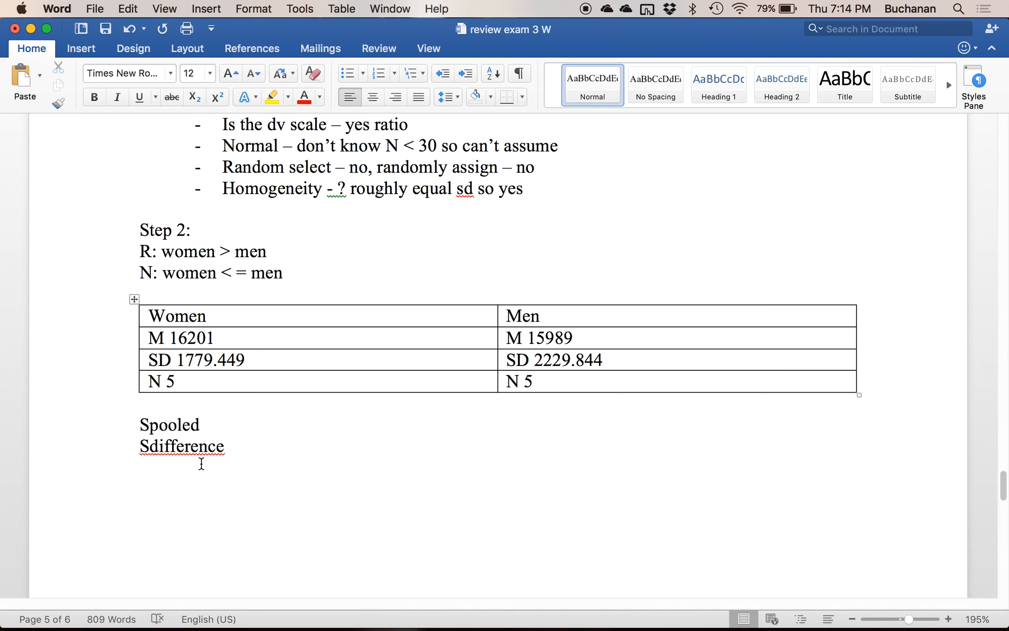
pyautogui.hotkey('ctrl', 'Up')
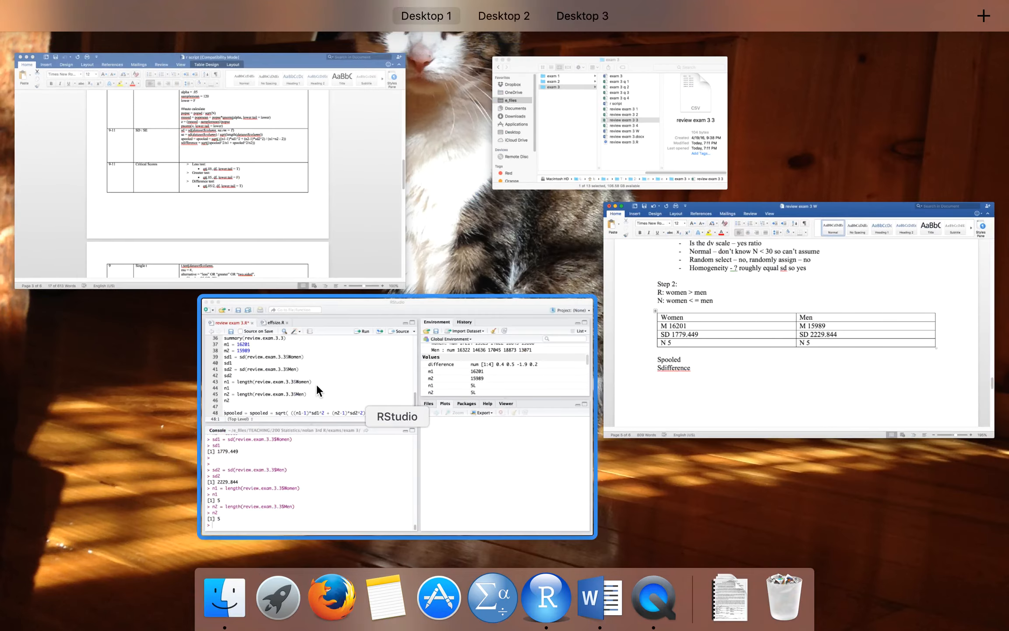
pyautogui.click(315, 379)
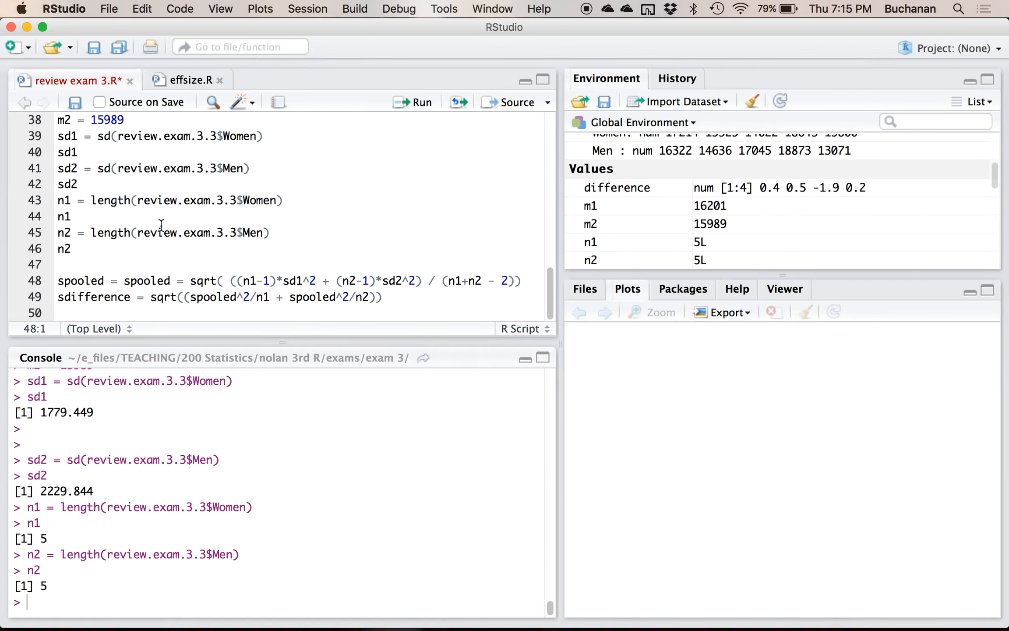
pyautogui.press('super+s')
# - Delete the duplicated "= spooled" from the spooled formula on line 48 and run the corrected line
pyautogui.click(187, 283)
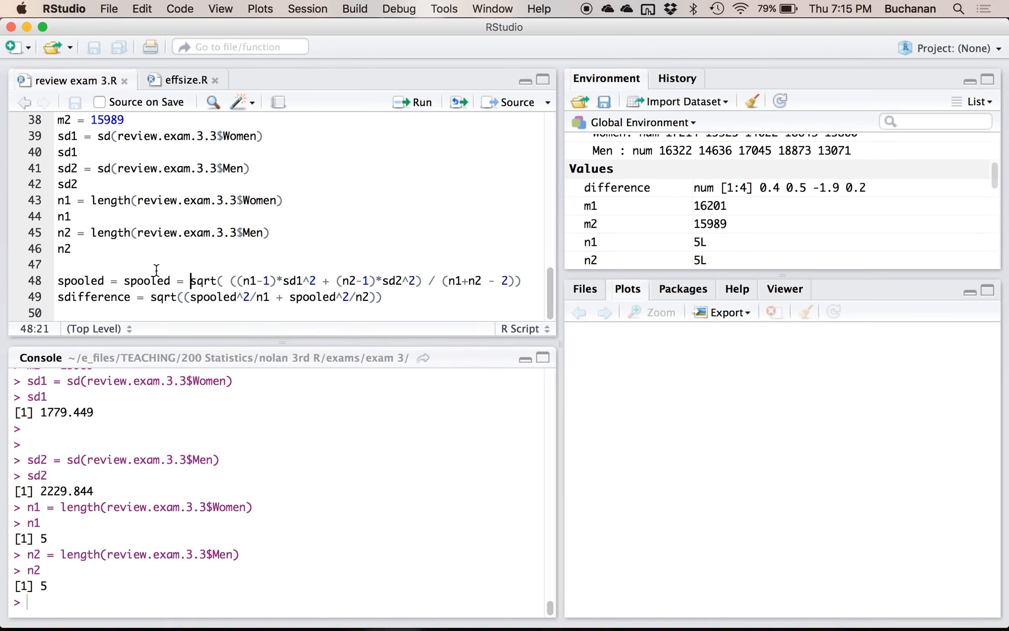
pyautogui.moveTo(170, 280); pyautogui.dragTo(107, 281)
pyautogui.press('BackSpace')
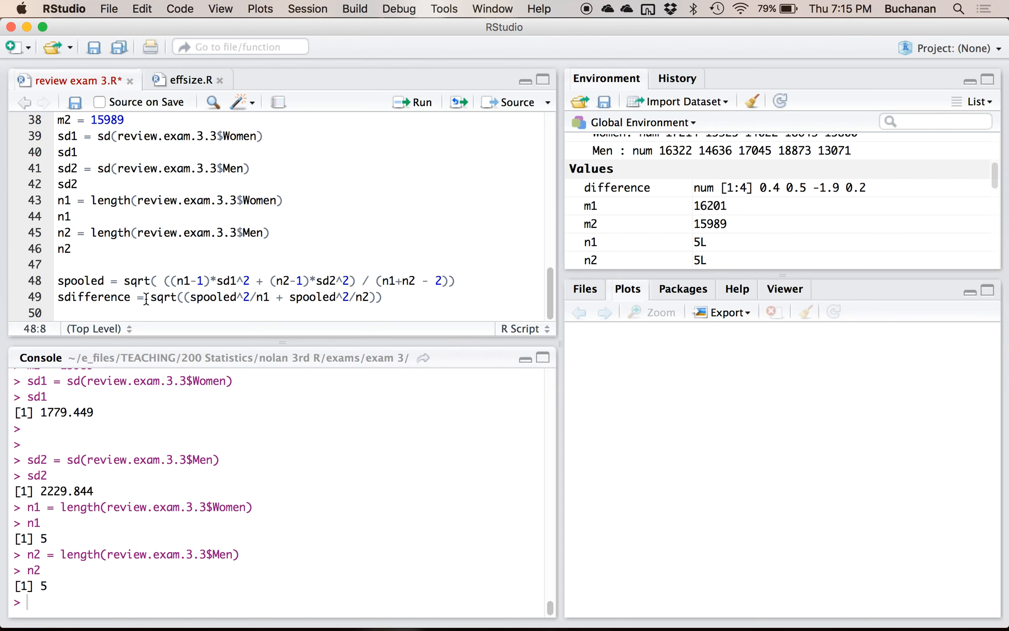
pyautogui.press('super+Return')
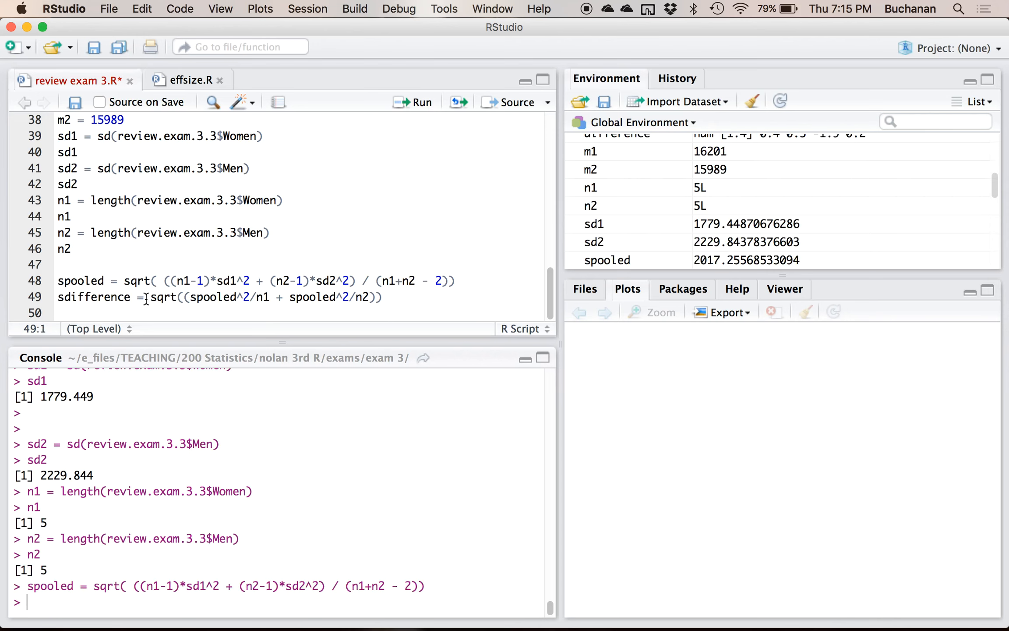
# - Insert a line reading spooled between the spooled and sdifference formulas and run it to print the value
pyautogui.press('Return')
pyautogui.press('Up')
pyautogui.write('spooled')
pyautogui.press('super+Return')
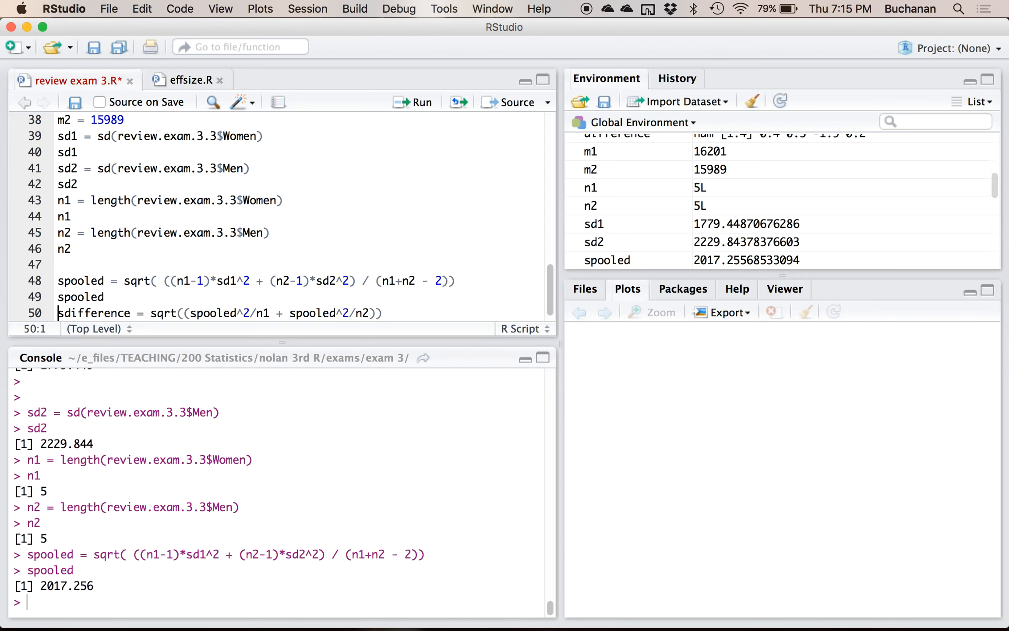
# - Copy the spooled result 2017.256 from the console and paste it after Spooled in the Word document
pyautogui.moveTo(96, 586); pyautogui.dragTo(40, 590)
pyautogui.press('super+c')
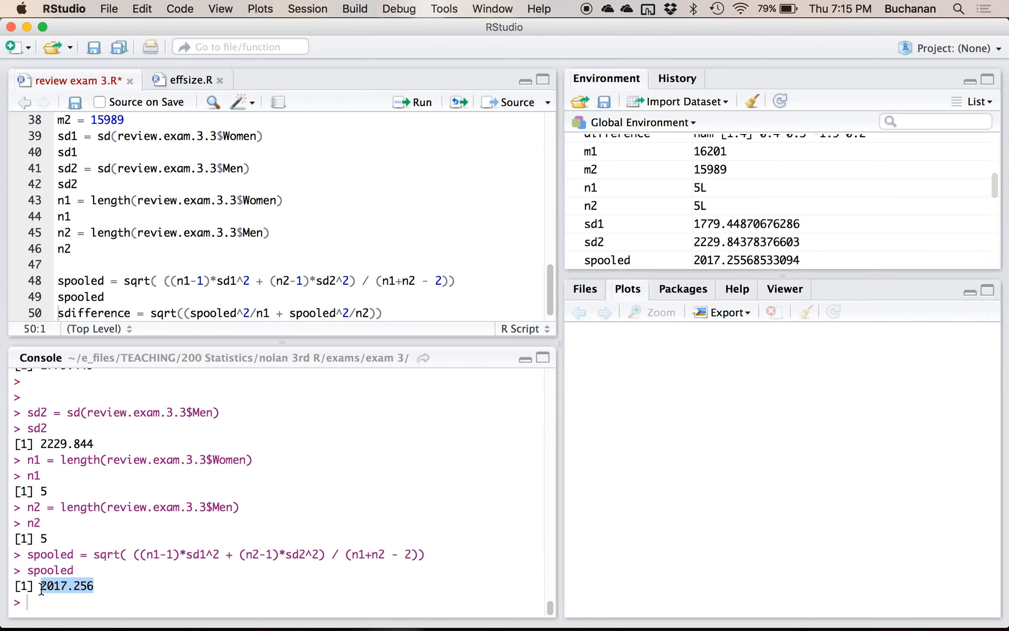
pyautogui.hotkey('ctrl', 'Up')
pyautogui.click(279, 403)
pyautogui.click(244, 425)
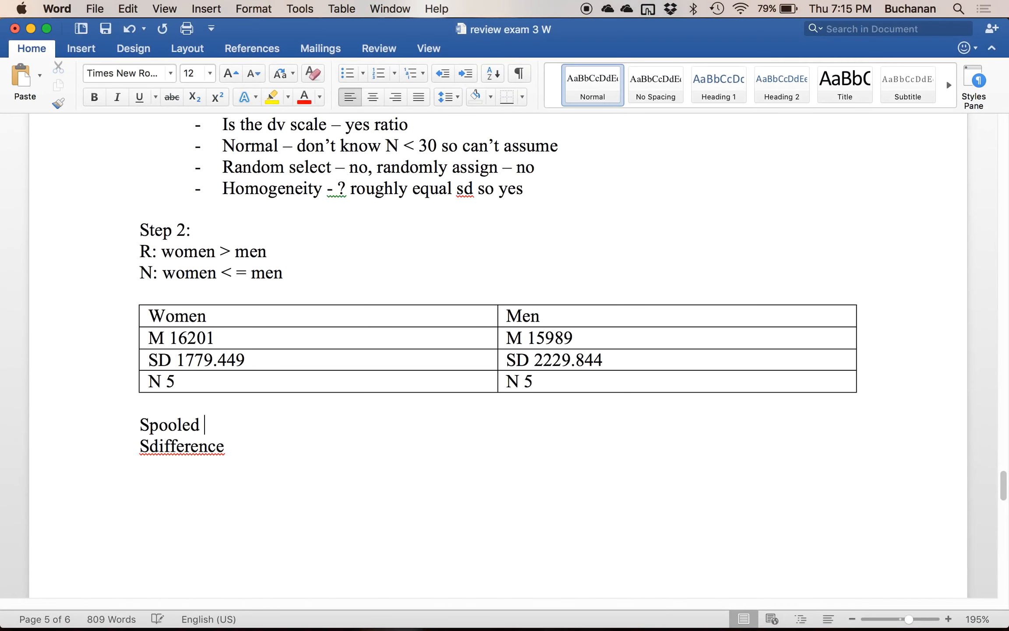
pyautogui.press('super+v')
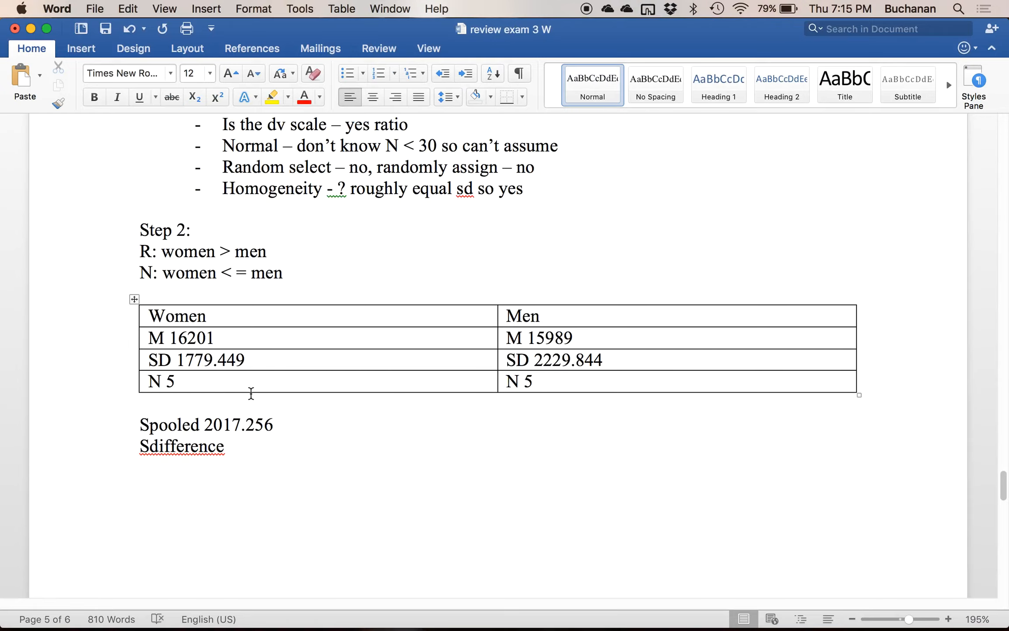
pyautogui.click(244, 439)
pyautogui.write('=')
pyautogui.press('BackSpace')
# - Switch to RStudio, run the sdifference formula, and add and run a line reading sdifference to print the value
pyautogui.hotkey('ctrl', 'Up')
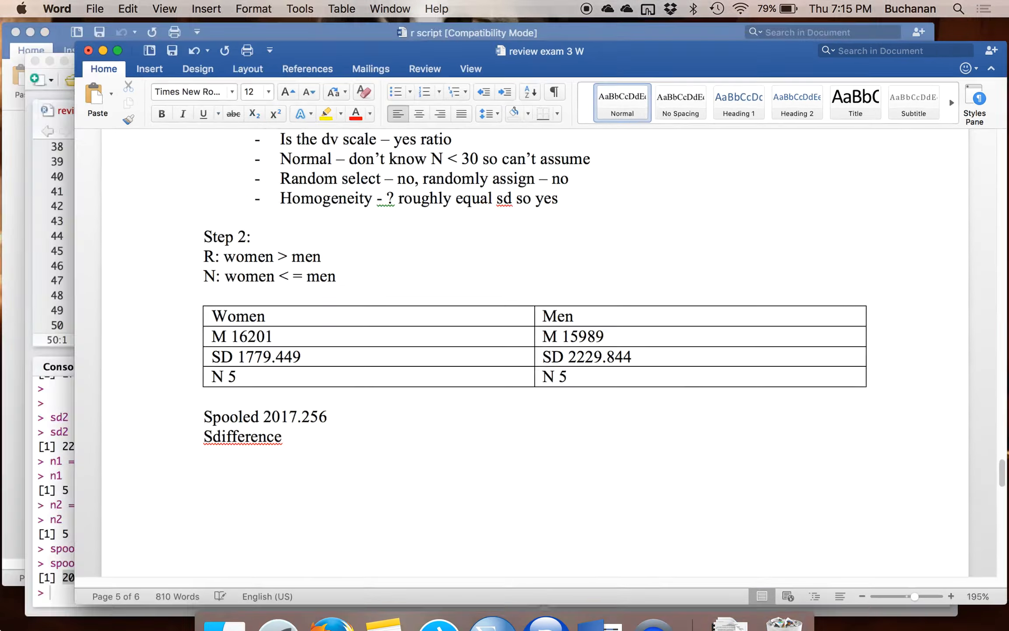
pyautogui.click(331, 316)
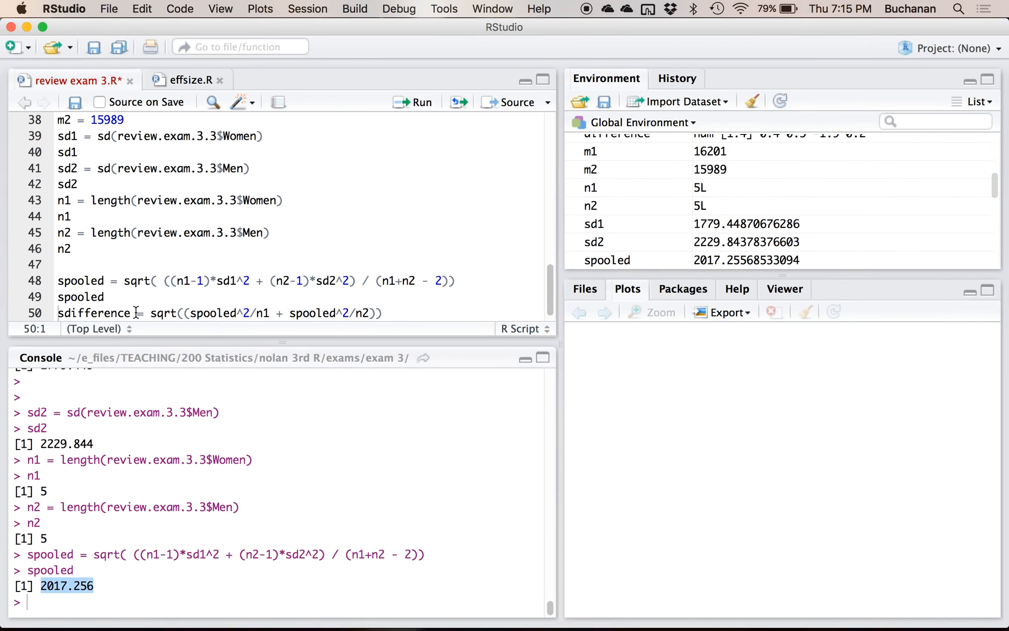
pyautogui.click(139, 313)
pyautogui.press('super+Return')
pyautogui.write('sdifferenc')
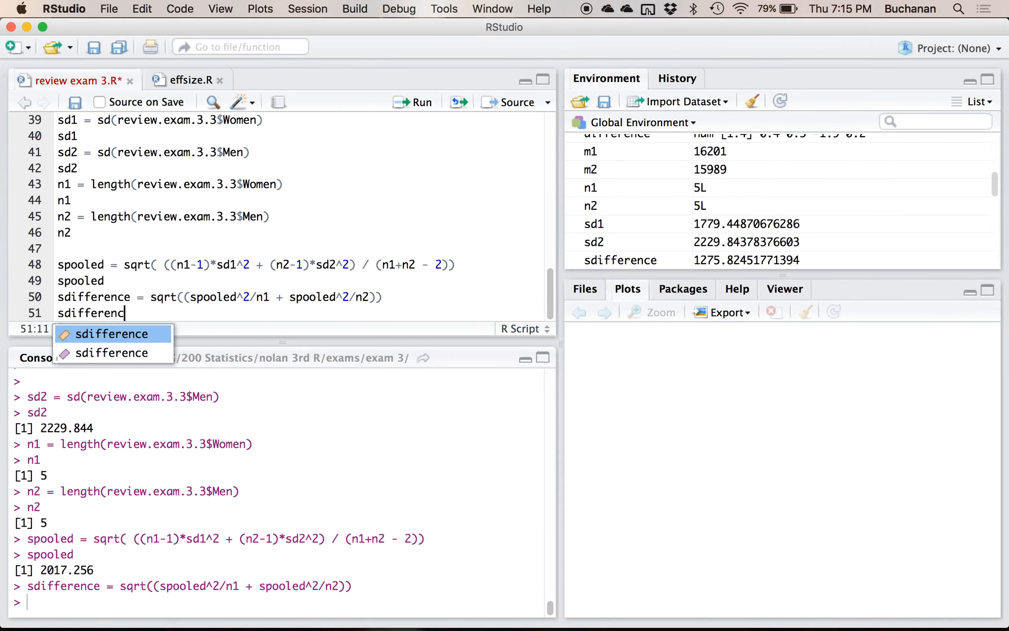
pyautogui.press('super+Return')
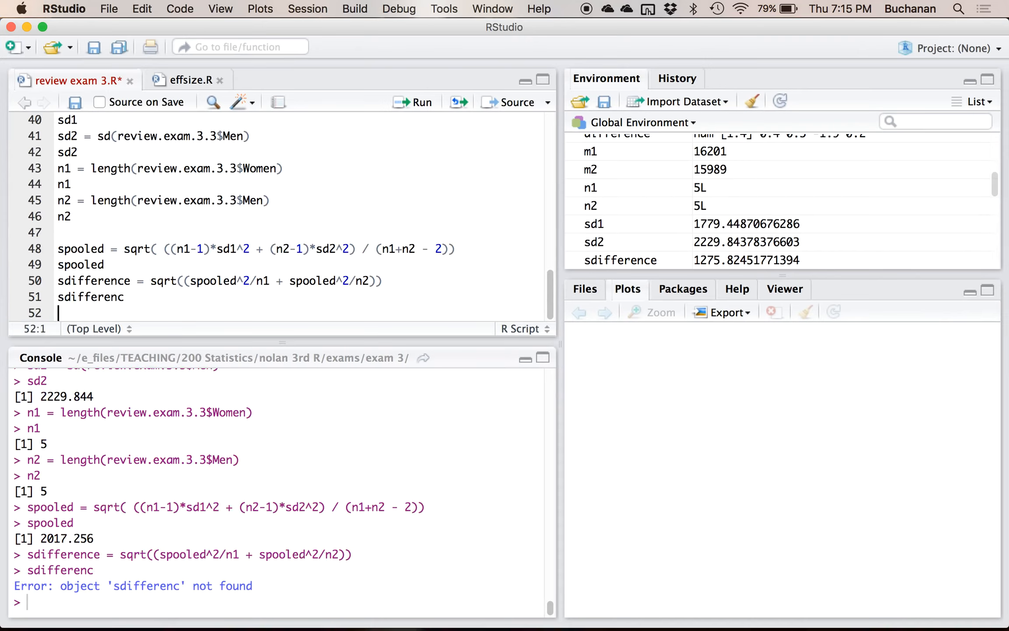
pyautogui.click(145, 298)
pyautogui.write('e')
pyautogui.press('super+Return')
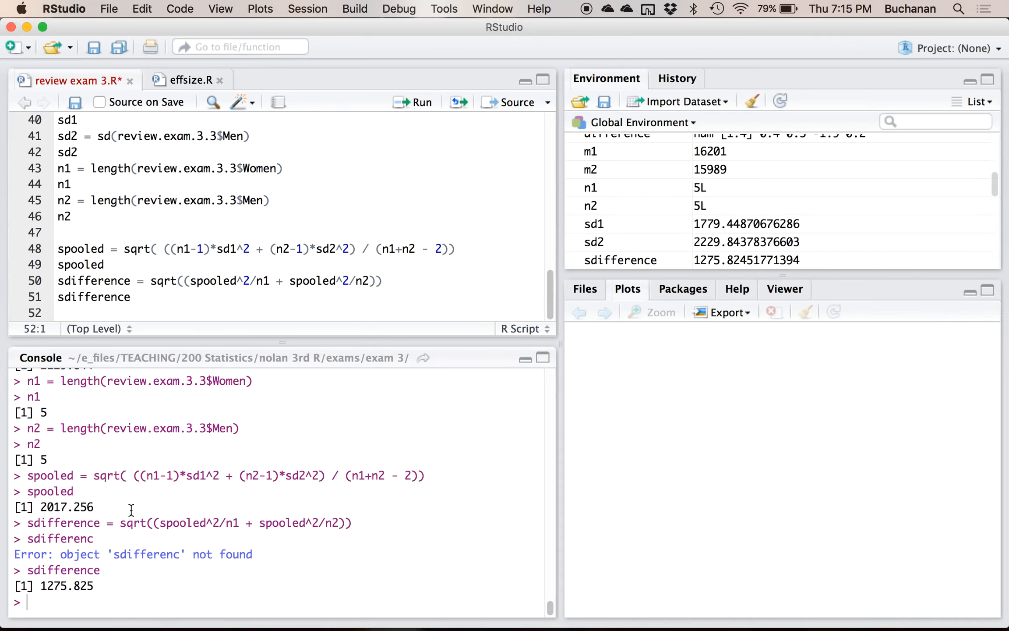
# - Copy the sdifference result 1275.825 from the console and paste it after Sdifference in the Word document
pyautogui.moveTo(94, 586); pyautogui.dragTo(35, 586)
pyautogui.press('super+c')
pyautogui.hotkey('ctrl', 'Up')
pyautogui.click(324, 438)
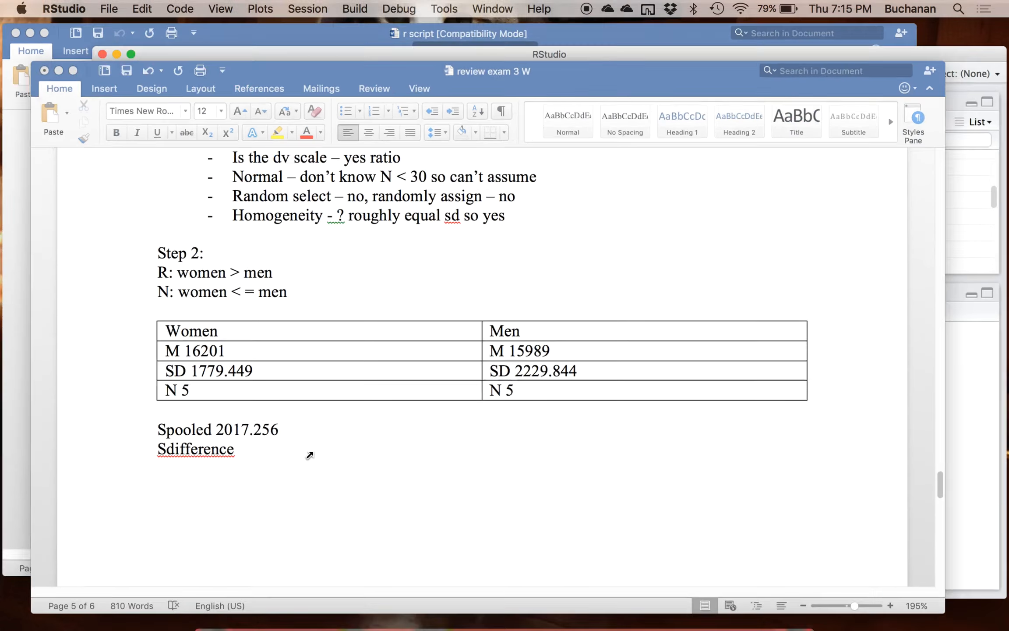
pyautogui.press('super+v')
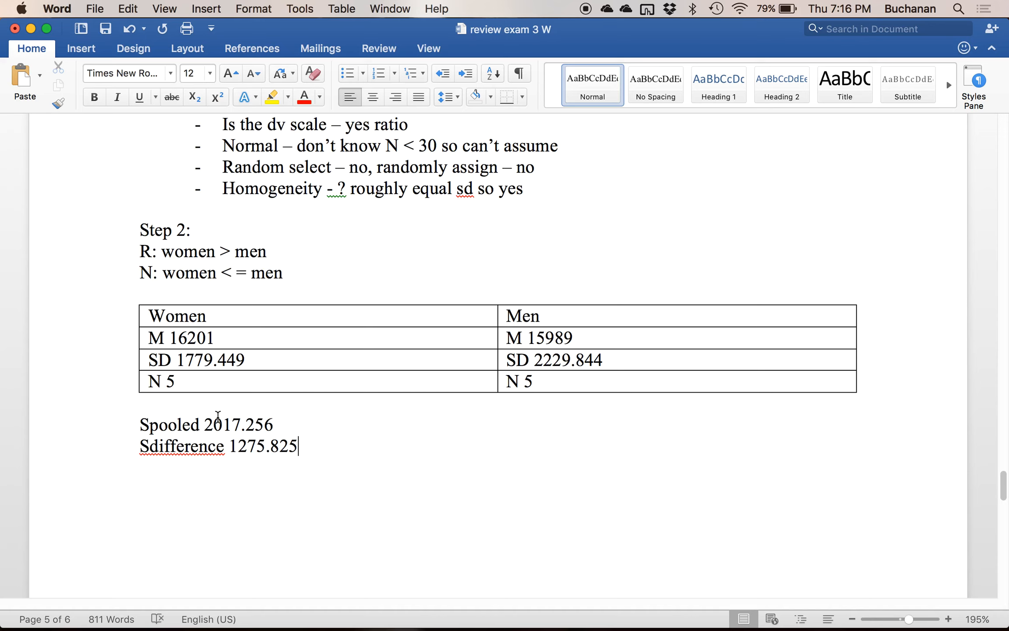
# - Insert a "Step 3:" heading above the Women and Men table
pyautogui.press('Return')
pyautogui.press('Return')
pyautogui.click(169, 293)
pyautogui.write('Step 3')
pyautogui.press('BackSpace')
pyautogui.write(':')
pyautogui.press('Return')
# - Add a "Step 4:" heading below the Sdifference line, followed by a line reading "P < .01"
pyautogui.click(206, 534)
pyautogui.write('Step 4:')
pyautogui.press('Return')
pyautogui.write('p')
pyautogui.press('BackSpace')
pyautogui.write('p ,')
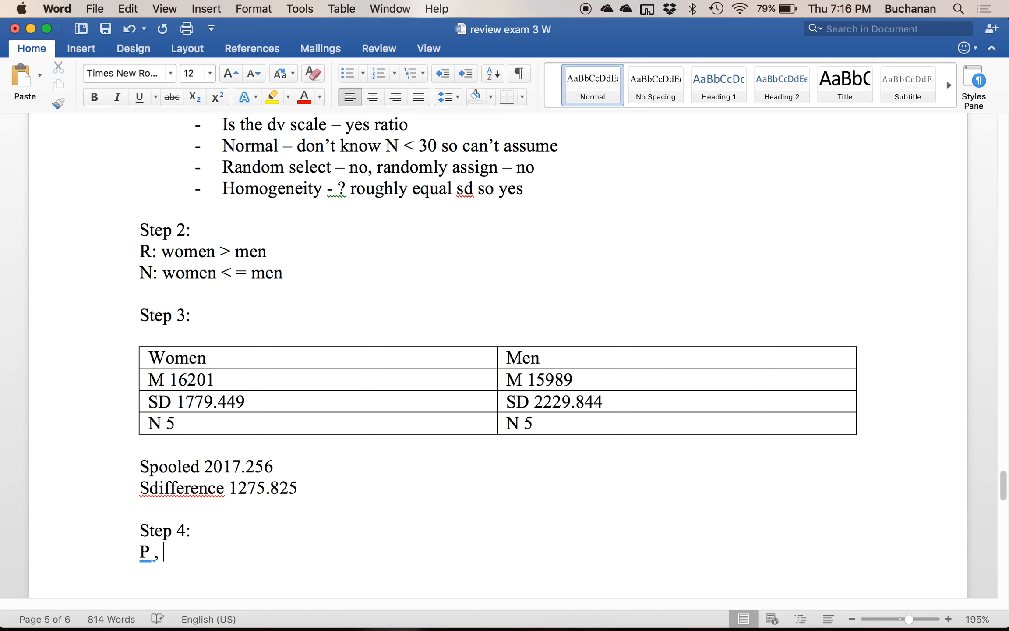
pyautogui.press('BackSpace')
pyautogui.write('< .01')
# - Add a line reading "One tailed test" under the P < .01 line
pyautogui.scroll(10, 498, 357)
pyautogui.scroll(-12, 498, 356)
pyautogui.scroll(-2, 205, 608)
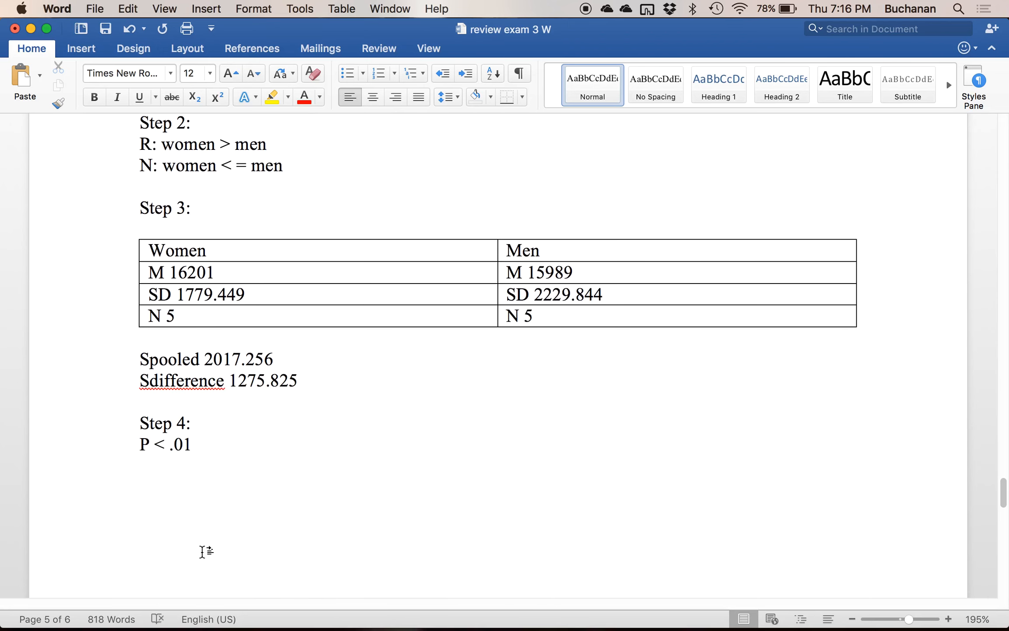
pyautogui.press('Return')
pyautogui.write('One tailed test')
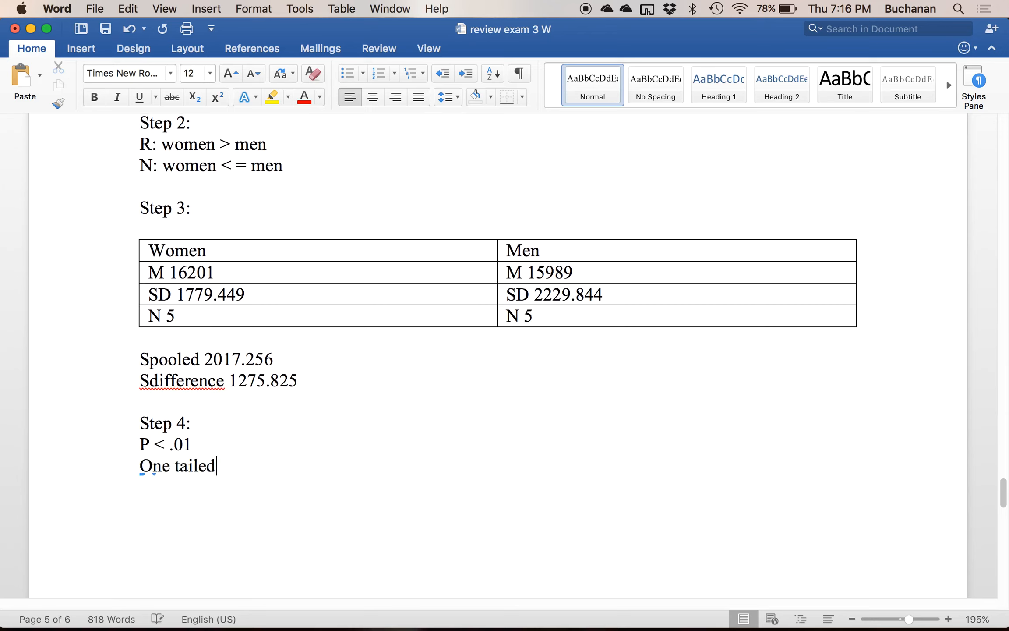
# - Add the degrees of freedom line "Df = 5 – 1 + 5 – 1 = 8" under Step 4
pyautogui.press('Return')
pyautogui.scroll(1, 199, 514)
pyautogui.scroll(-1, 198, 514)
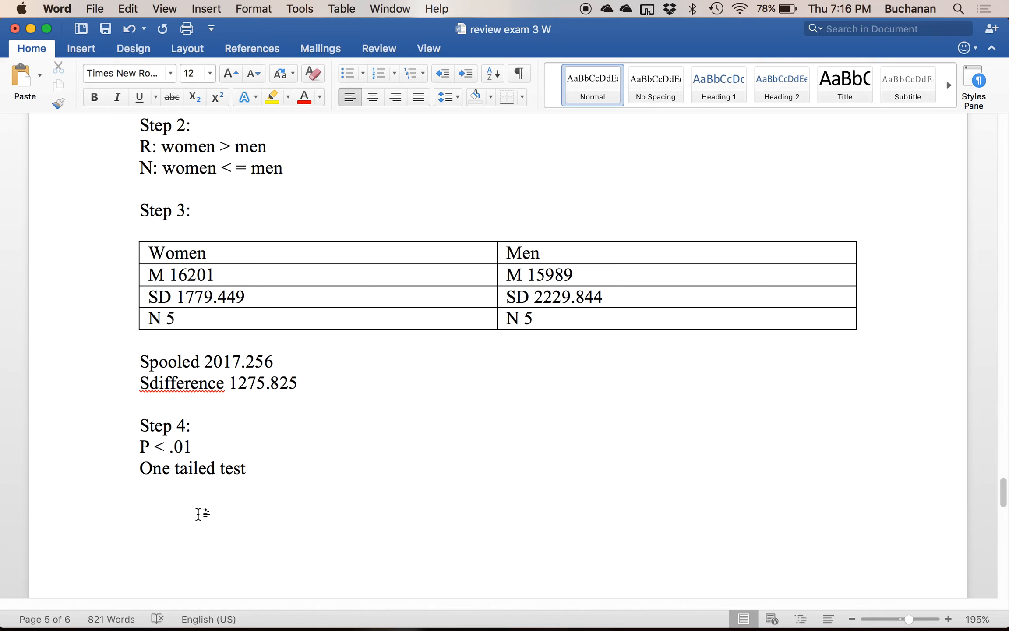
pyautogui.write('df = 5 -1')
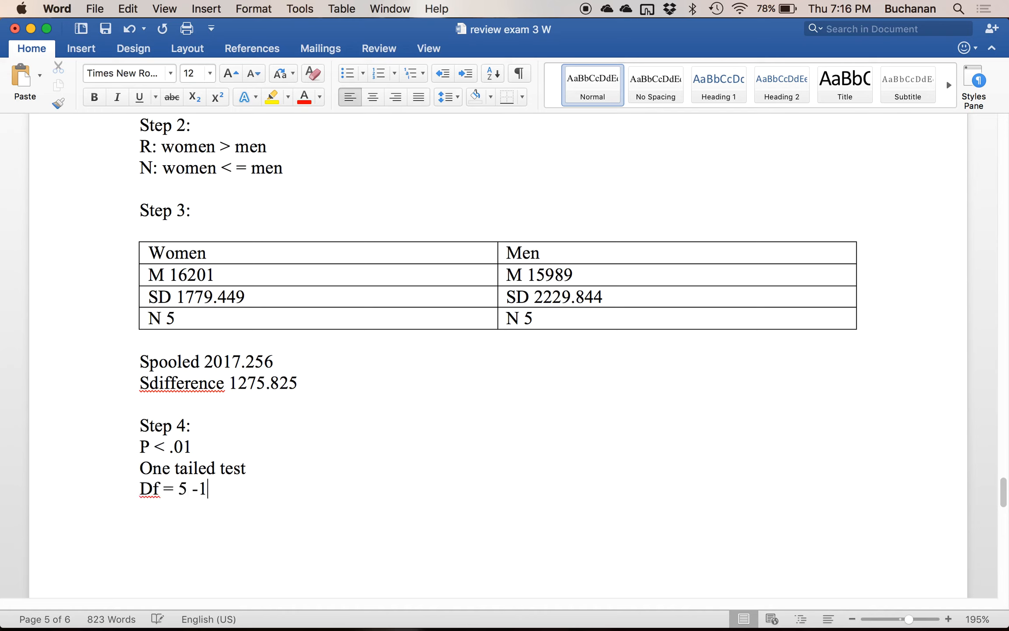
pyautogui.press('BackSpace')
pyautogui.write('1 + 5 -')
pyautogui.write(' 1 = 8')
# - Switch to RStudio, add the line qt(.01, 8, lower.tail = F) below sdifference, and run it
pyautogui.moveTo(0, 630)
pyautogui.click(304, 403)
pyautogui.click(143, 314)
pyautogui.press('Return')
pyautogui.write('qt(.01, ')
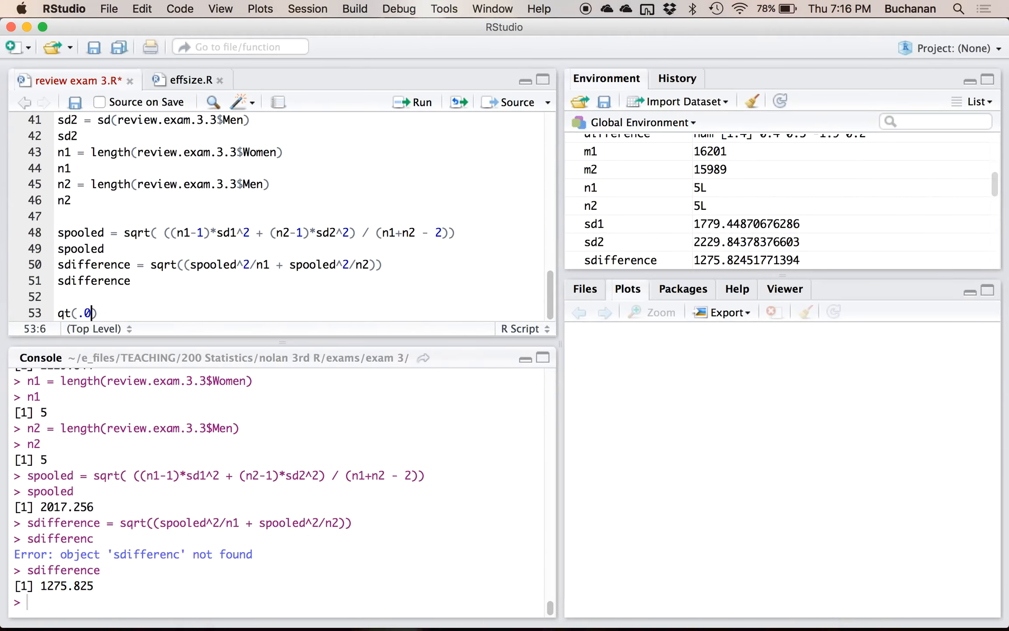
pyautogui.write('8, lower.ta')
pyautogui.press('Tab')
pyautogui.write('F')
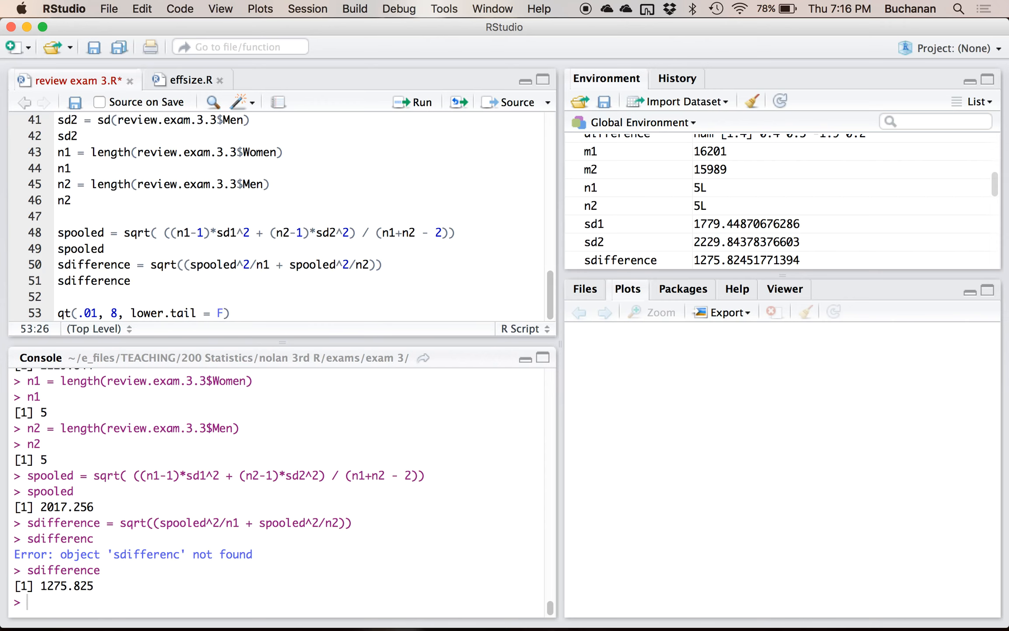
pyautogui.press('super+Return')
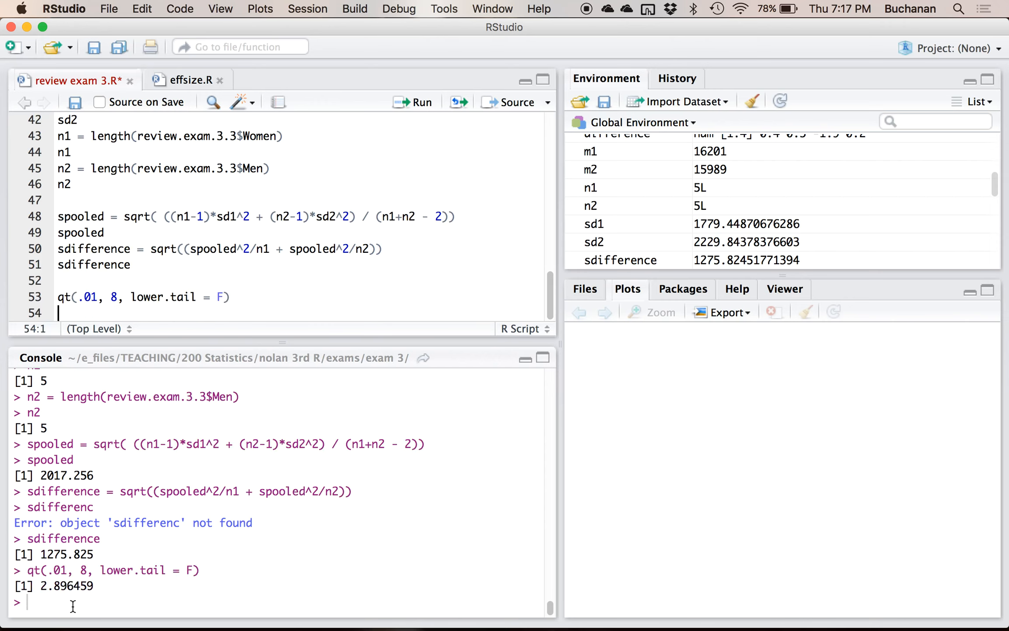
# - Switch to the Word document and add the line "T critical = 2.90" below the Df line, with single spacing before the equals sign
pyautogui.hotkey('ctrl', 'Up')
pyautogui.click(278, 453)
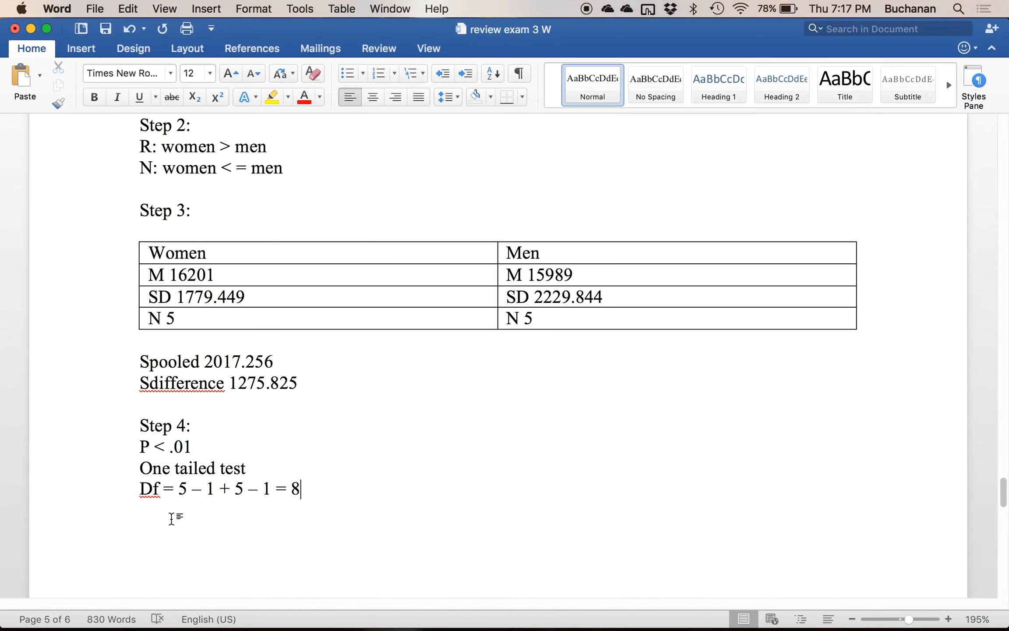
pyautogui.click(175, 489)
pyautogui.press('Return')
pyautogui.press('super+z')
pyautogui.click(324, 494)
pyautogui.press('Return')
pyautogui.write('T critical  = 2.90')
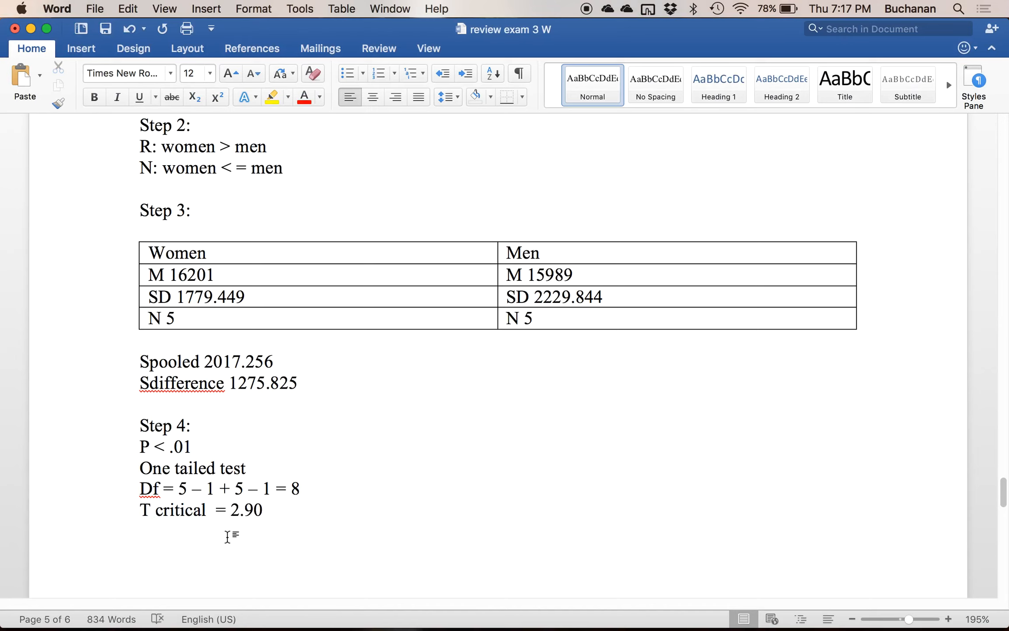
pyautogui.click(213, 510)
pyautogui.press('BackSpace')
# - Add a "Step 5:" heading below the T critical line
pyautogui.click(267, 513)
pyautogui.press('Return')
pyautogui.write('Step 5:')
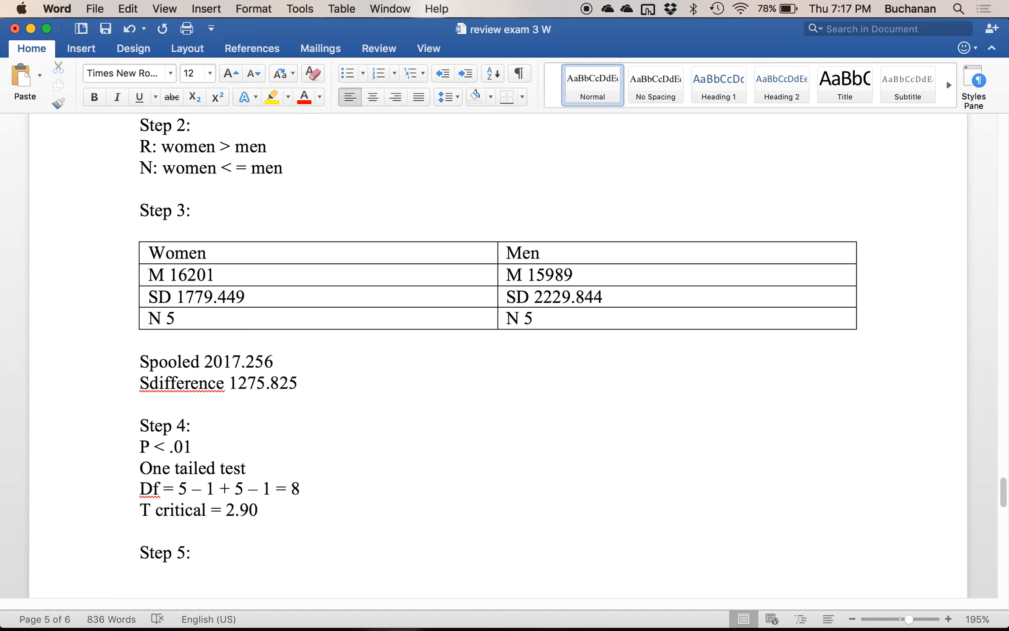
pyautogui.press('Return')
# - Switch to RStudio, start a t.test() call below the qt line, and save the script
pyautogui.hotkey('ctrl', 'Up')
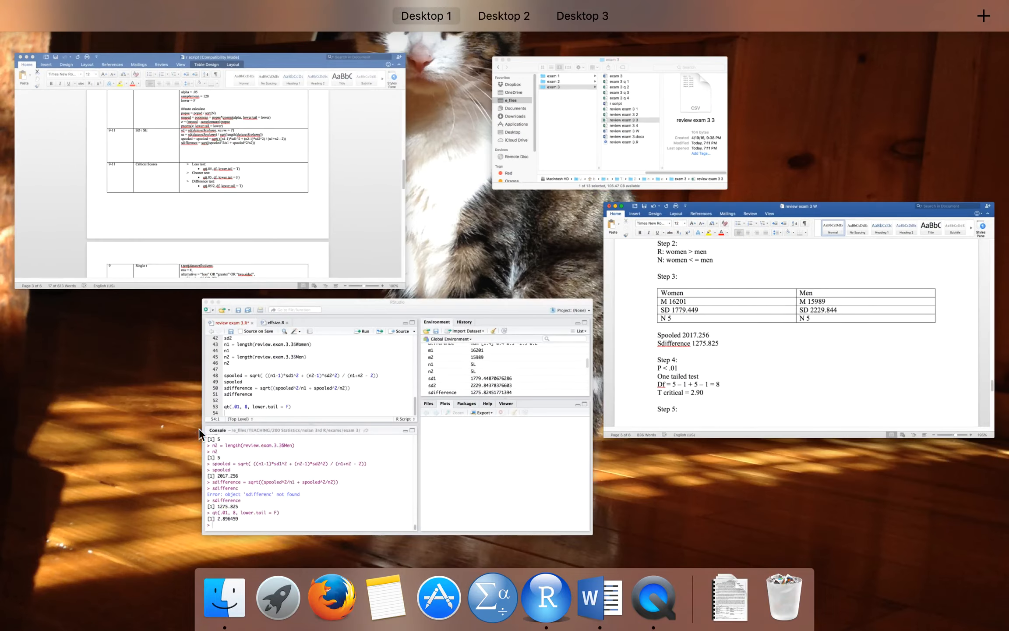
pyautogui.click(199, 428)
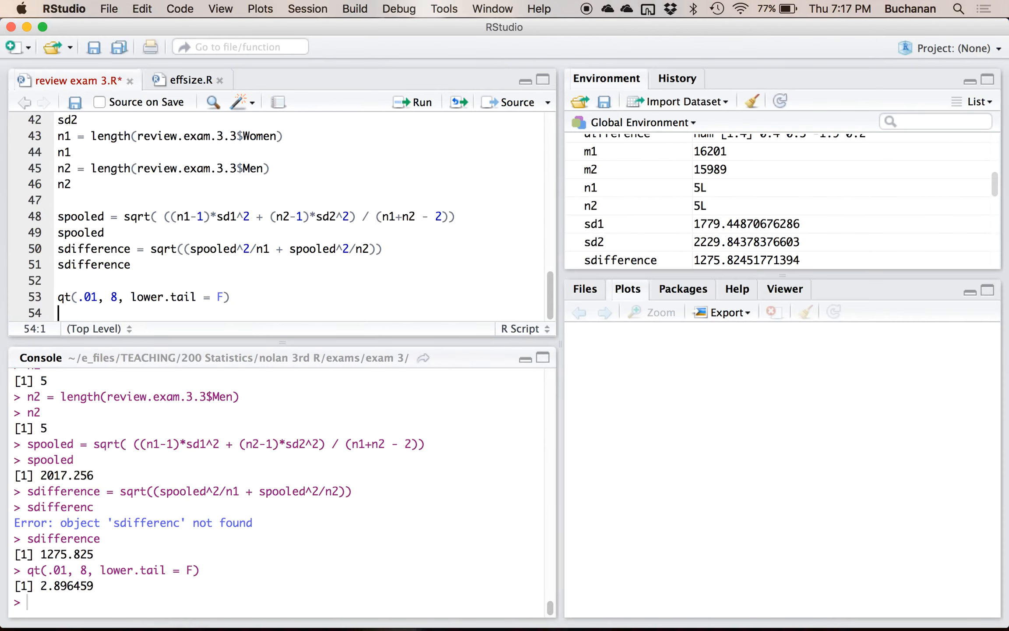
pyautogui.press('Return')
pyautogui.write('t.test(')
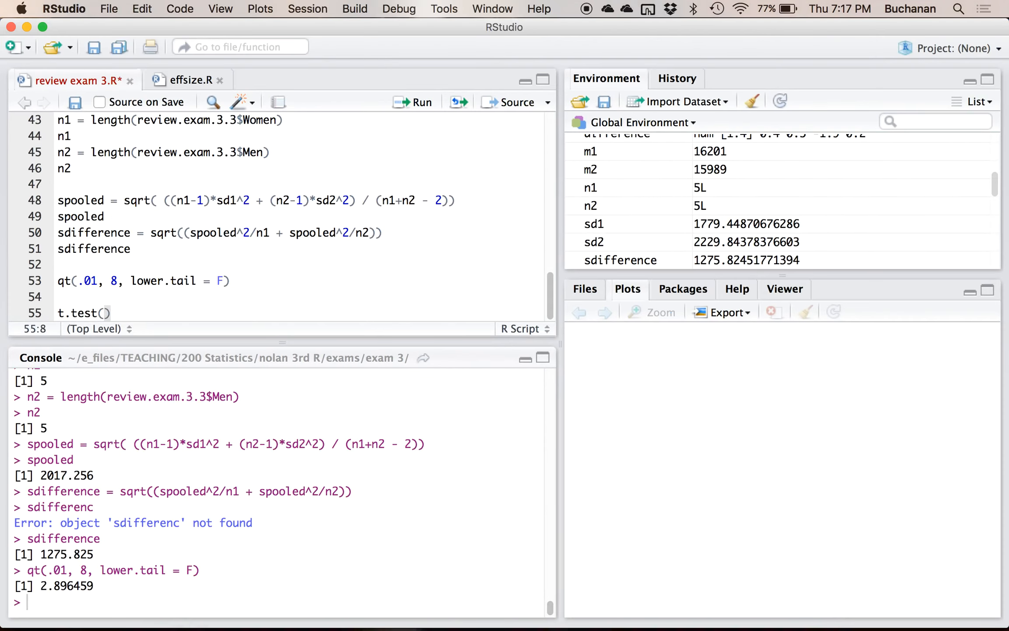
pyautogui.press('super+s')
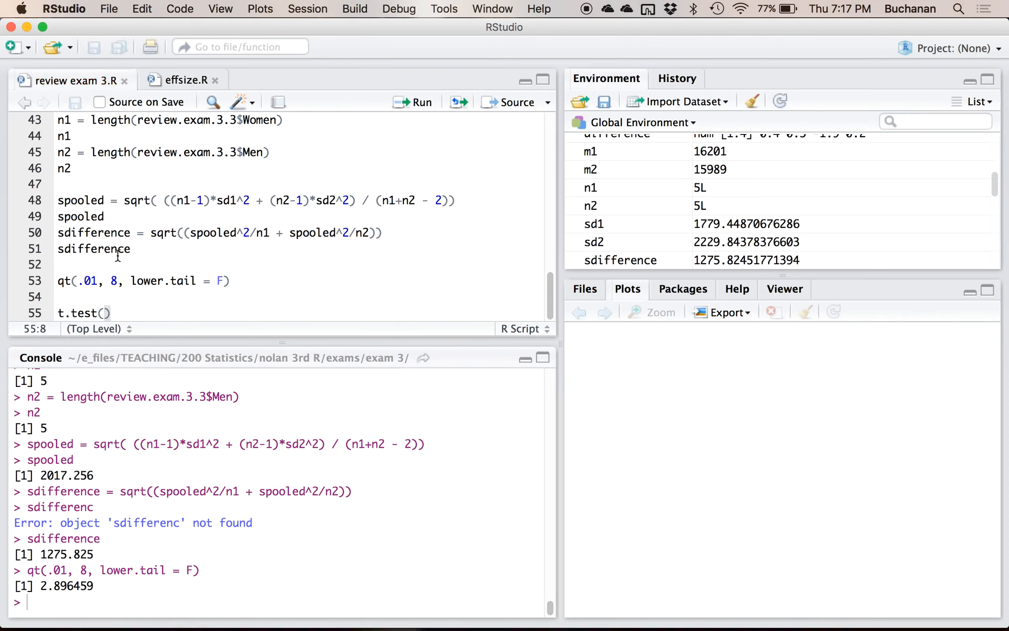
# - Enter review.exam.3.3$Women as the first argument of the t.test call and start a new argument line
pyautogui.write('review.')
pyautogui.press('Down')
pyautogui.press('Down')
pyautogui.press('Return')
pyautogui.write('$')
pyautogui.press('Return')
pyautogui.write(',')
pyautogui.press('Return')
# - Enter review.exam.3.3$Men as the second t.test argument and start a new argument line
pyautogui.write('review')
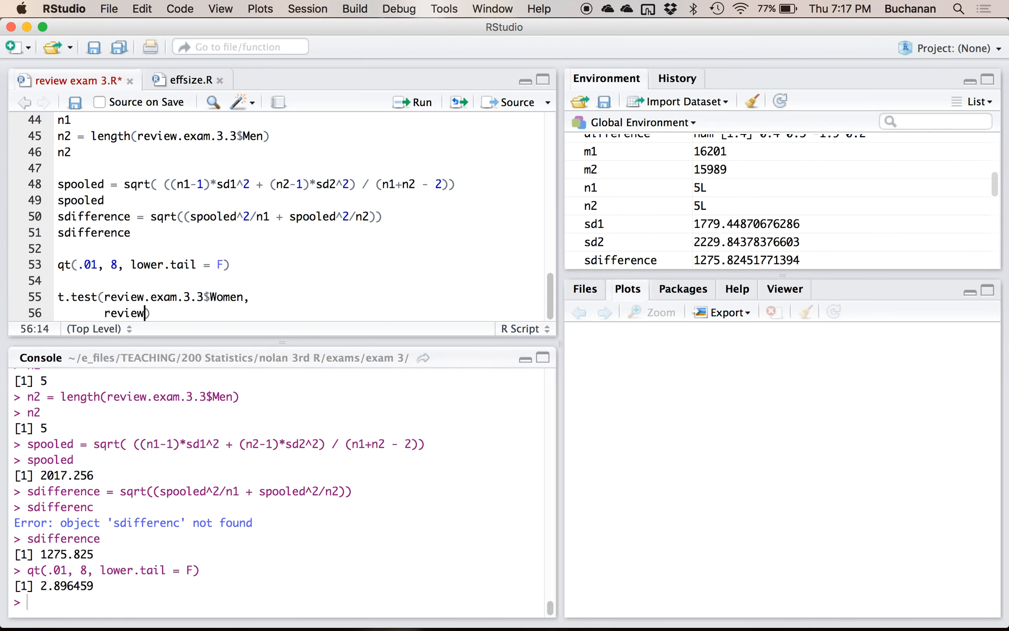
pyautogui.write('.')
pyautogui.press('Down')
pyautogui.press('Down')
pyautogui.press('Return')
pyautogui.write('$')
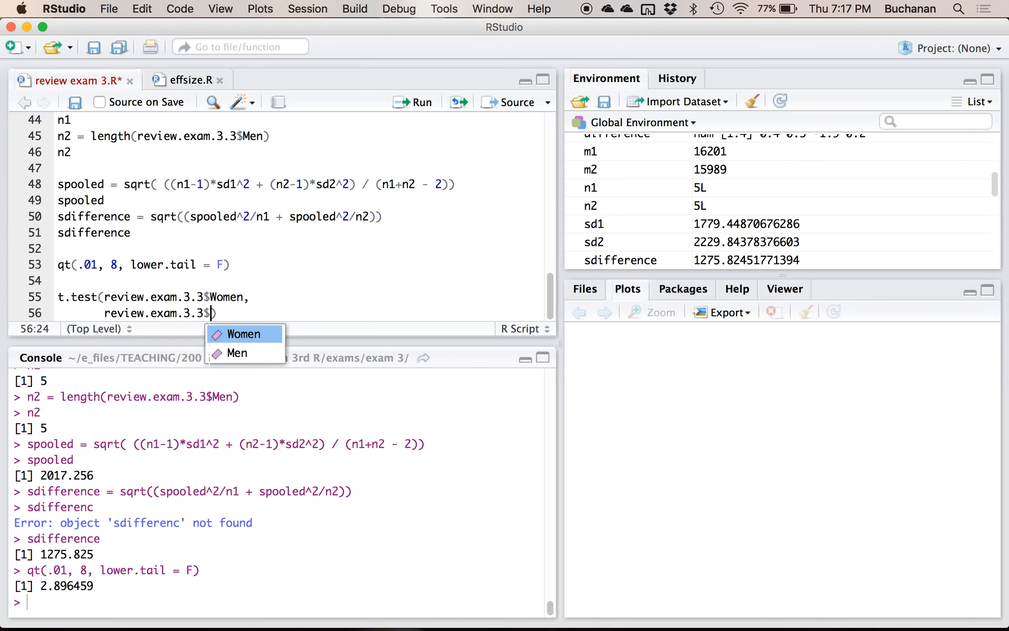
pyautogui.press('Down')
pyautogui.press('Return')
pyautogui.write(',')
pyautogui.press('Return')
# - Add the arguments paired = F and var.equal = T to the t.test call on separate lines
pyautogui.write('paired')
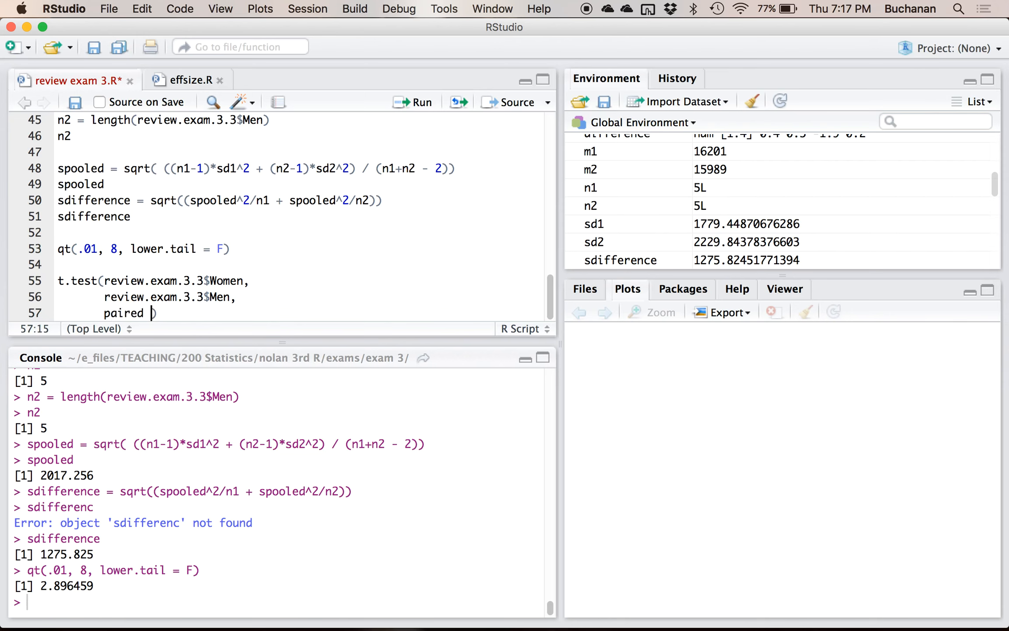
pyautogui.press('BackSpace')
pyautogui.write('= F')
pyautogui.write(',')
pyautogui.press('Return')
pyautogui.write('var.e')
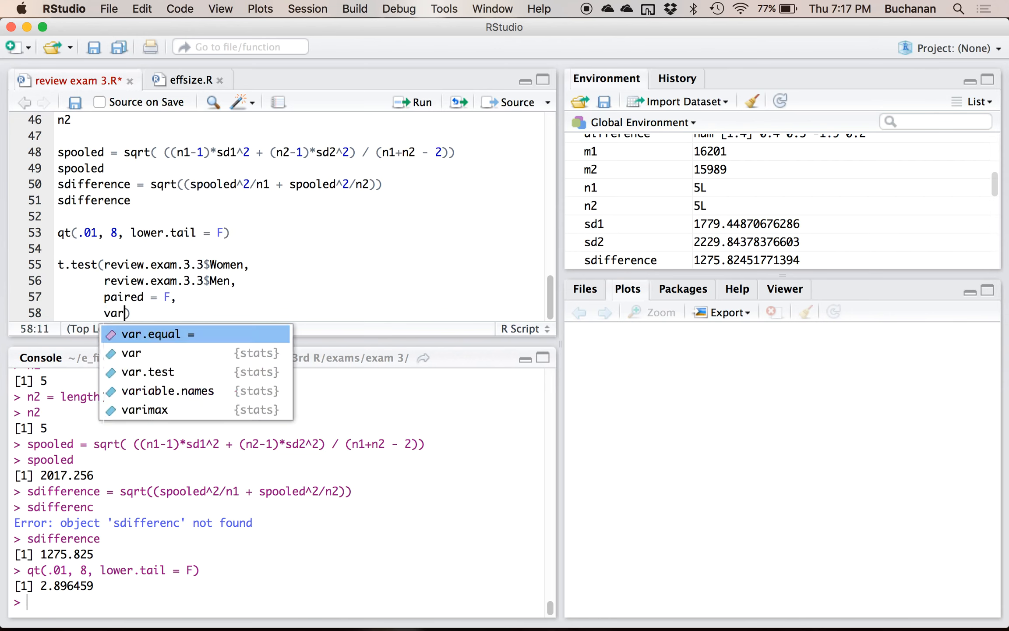
pyautogui.press('Tab')
pyautogui.write('T,')
pyautogui.press('Return')
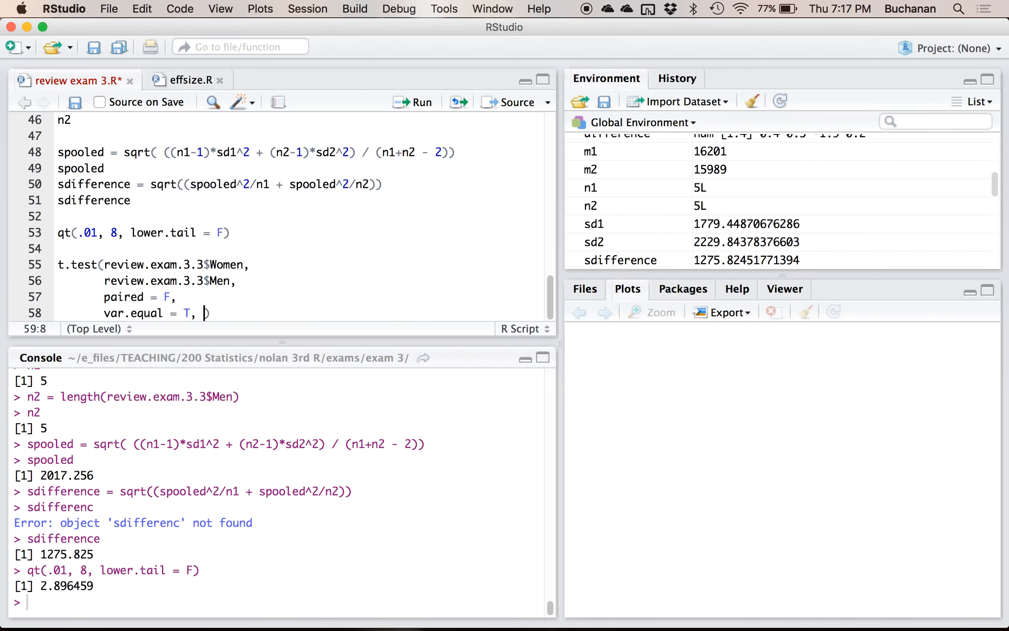
# - Add the arguments conf.level = .99 and alternative = "greater" to complete the t.test call
pyautogui.write('conf.')
pyautogui.press('Tab')
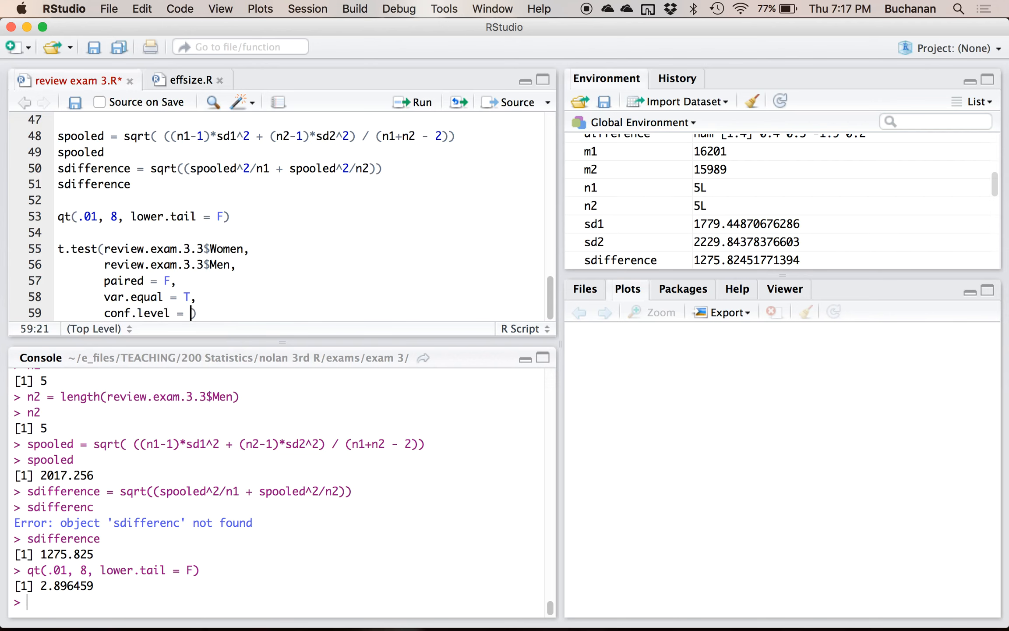
pyautogui.write('.99,')
pyautogui.press('Return')
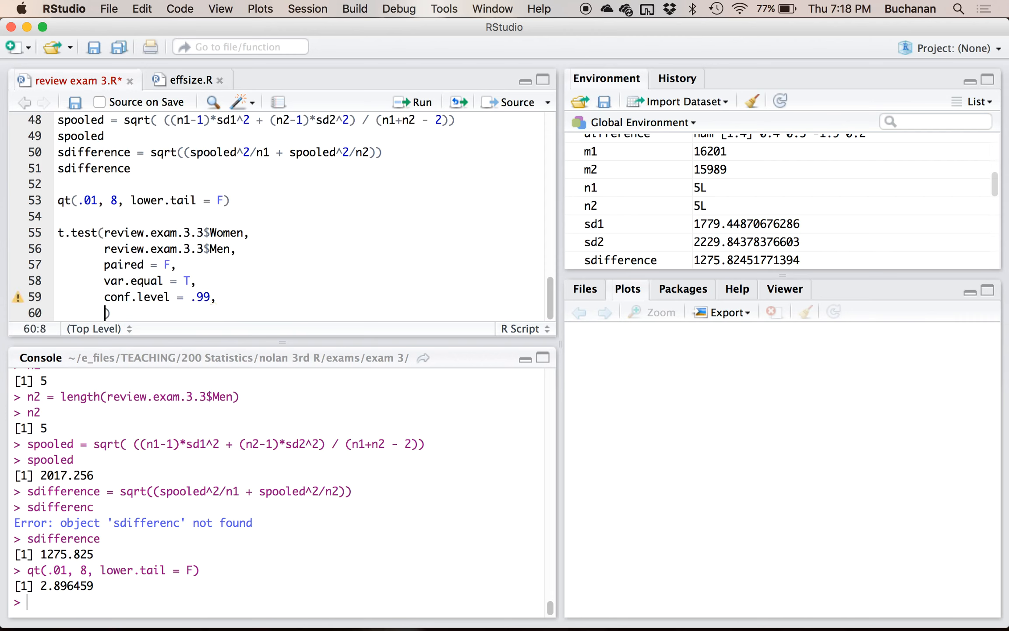
pyautogui.write('alternative = "')
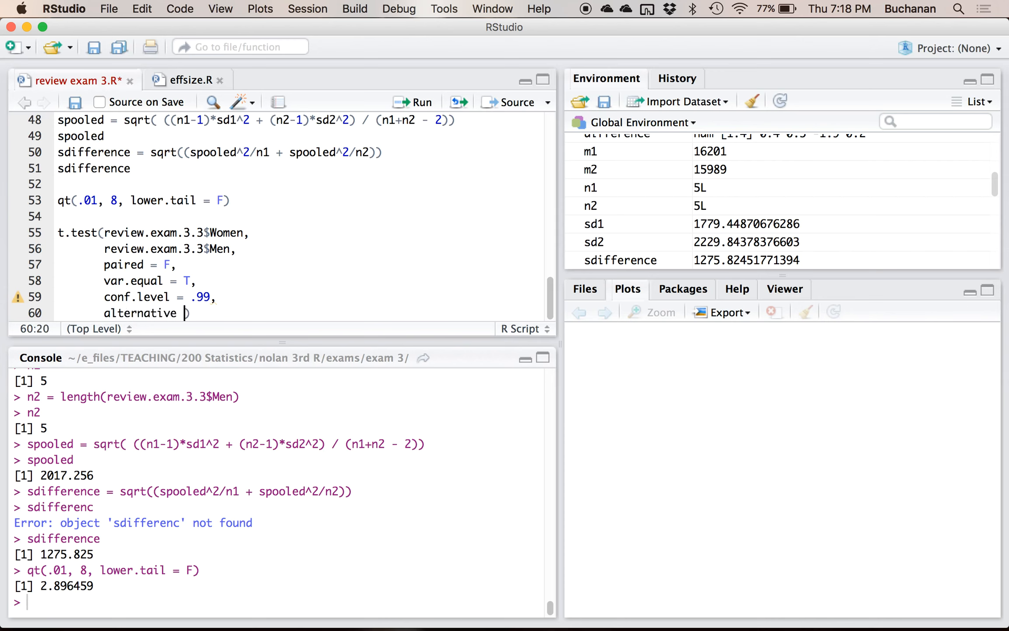
pyautogui.write('greater')
# - Run the complete t.test call from line 55 through line 60
pyautogui.click(98, 232)
pyautogui.press('super+Return')
pyautogui.press('super+Return')
pyautogui.press('super+Return')
pyautogui.press('super+Return')
pyautogui.press('super+Return')
pyautogui.press('super+Return')
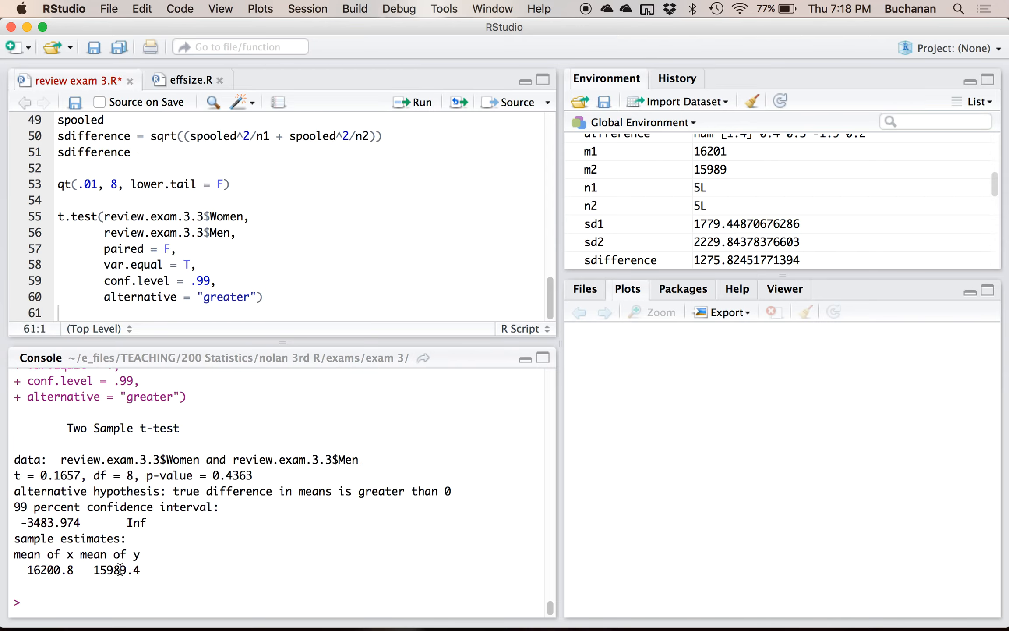
# - Switch to the Word document and check the women's mean recorded in the Step 3 table
pyautogui.hotkey('ctrl', 'Up')
pyautogui.click(223, 451)
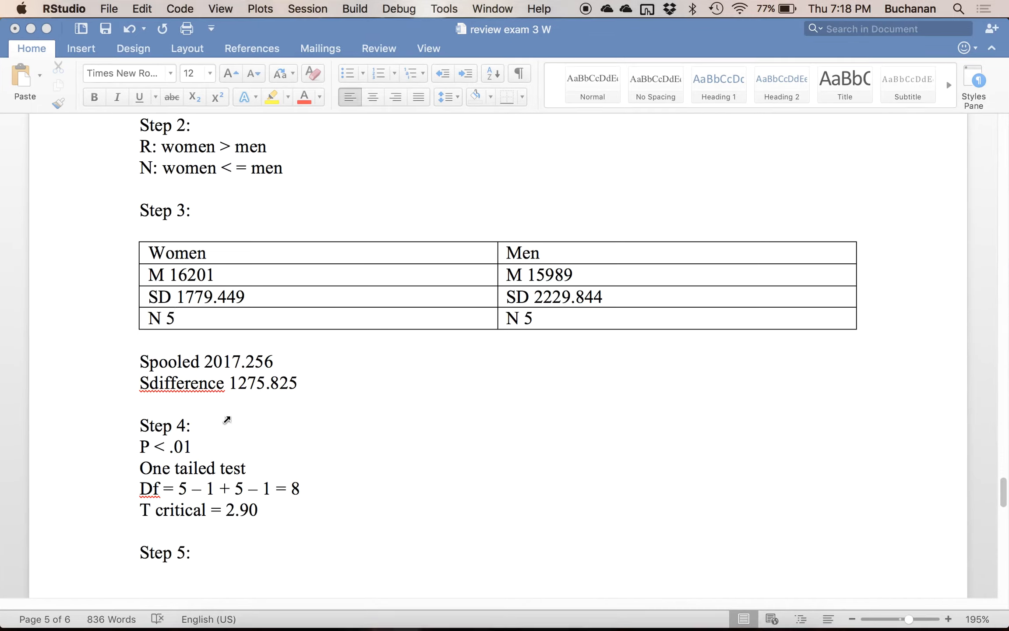
pyautogui.click(195, 275)
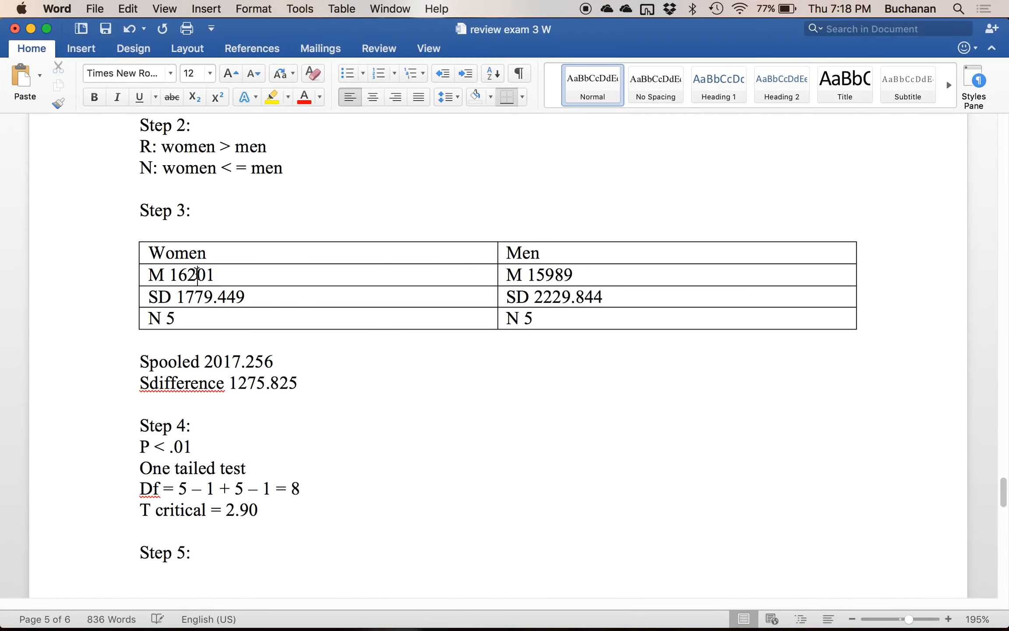
# - Copy t = 0.1657 from the RStudio console output into the Word document under Step 5
pyautogui.hotkey('ctrl', 'Up')
pyautogui.click(215, 486)
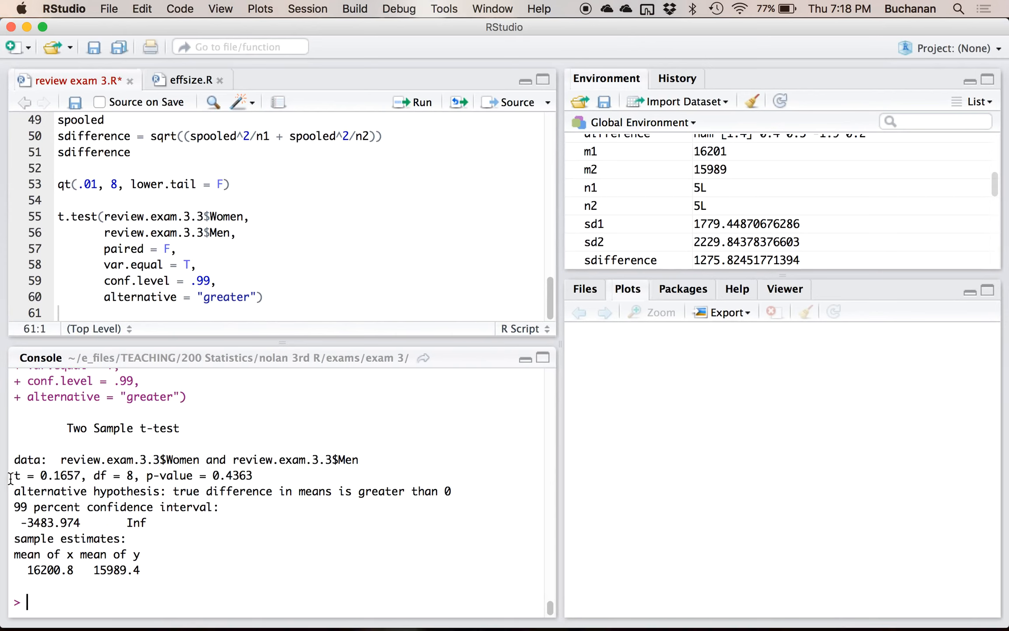
pyautogui.moveTo(13, 475); pyautogui.dragTo(83, 470)
pyautogui.press('super+c')
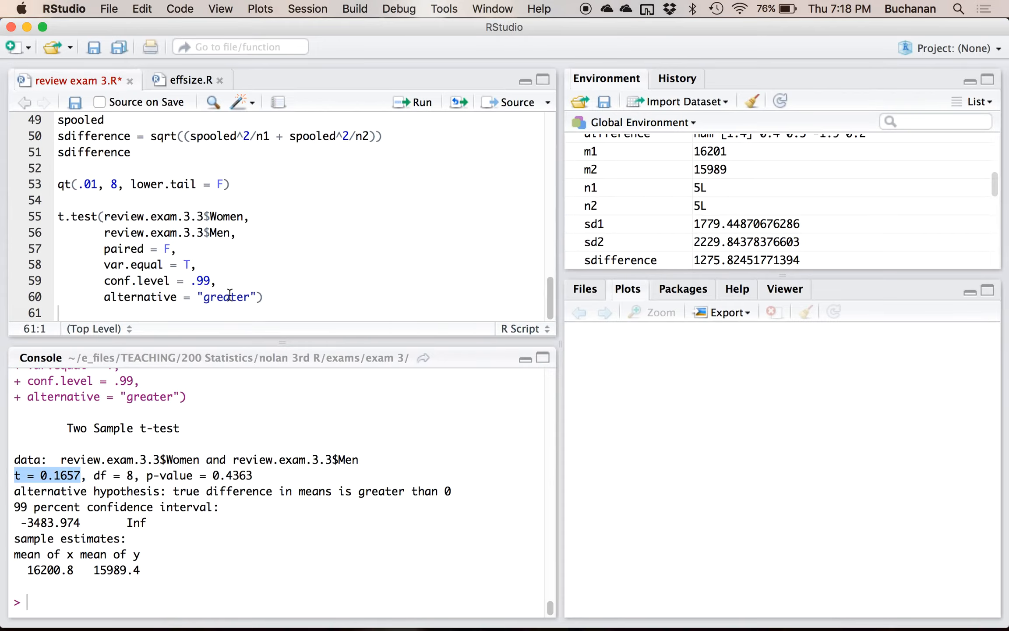
pyautogui.hotkey('ctrl', 'Up')
pyautogui.click(331, 439)
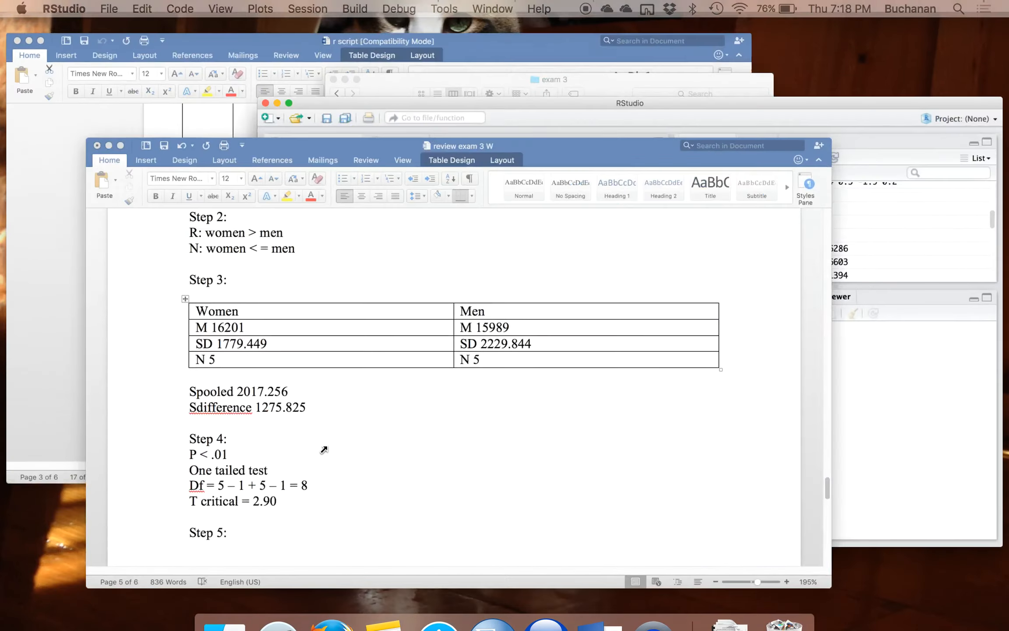
pyautogui.click(176, 575)
pyautogui.press('super+v')
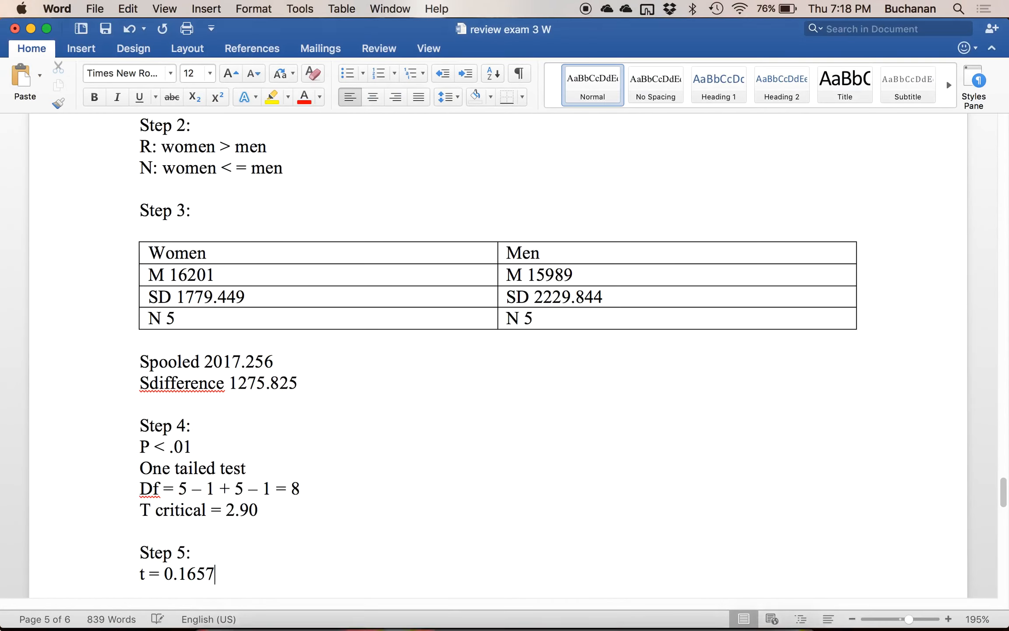
# - Switch to RStudio and check the alternative hypothesis line in the t-test output
pyautogui.hotkey('ctrl', 'Up')
pyautogui.click(212, 479)
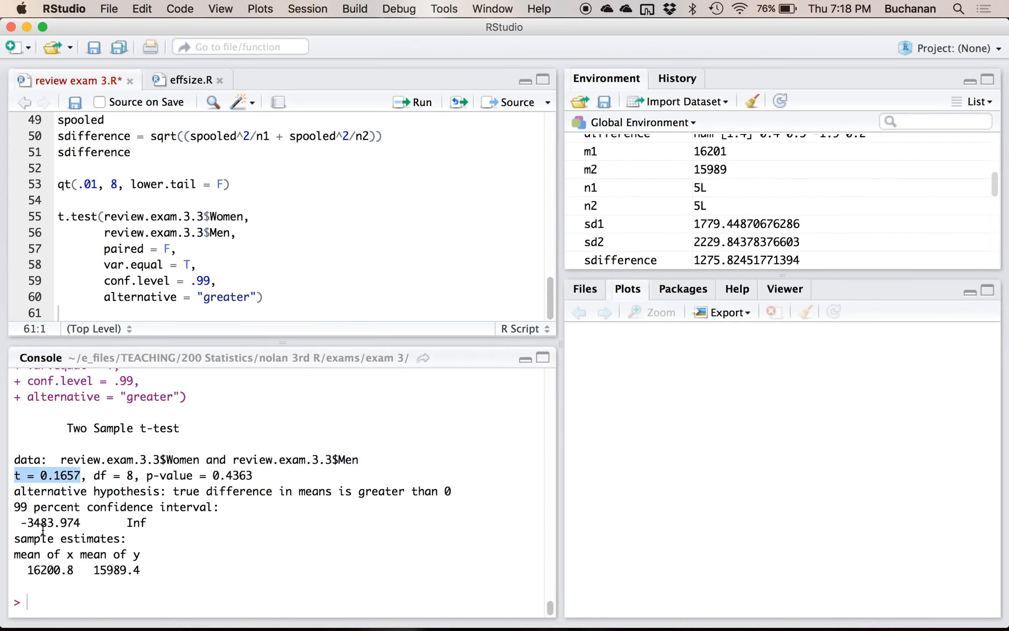
pyautogui.moveTo(180, 491); pyautogui.dragTo(452, 491)
pyautogui.click(457, 491)
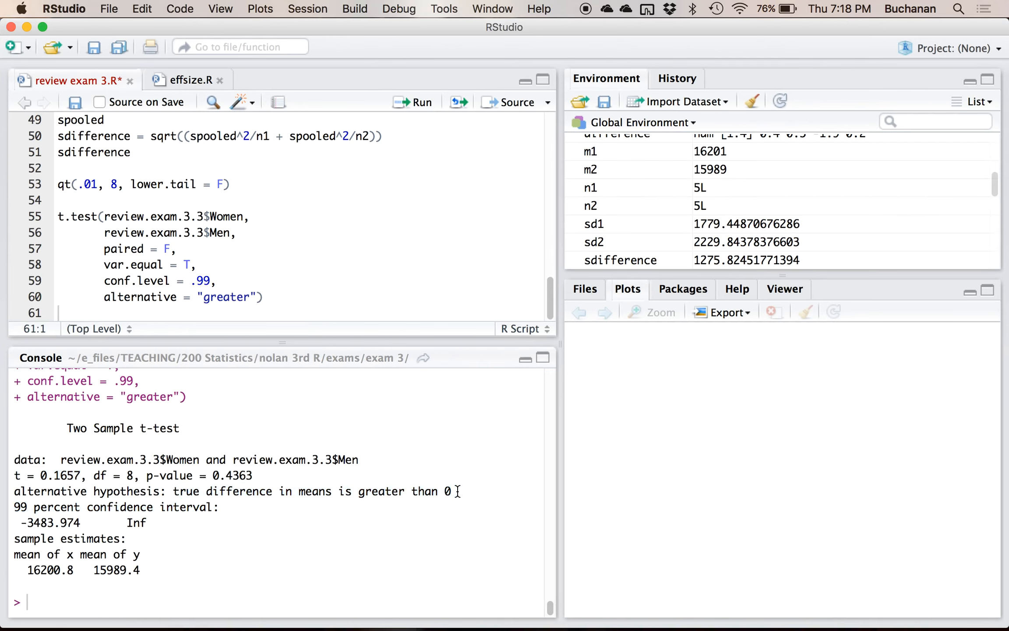
# - In the Word document, add a "Step 6:" heading below Step 5 with "Fail to reject" under it
pyautogui.hotkey('ctrl', 'Up')
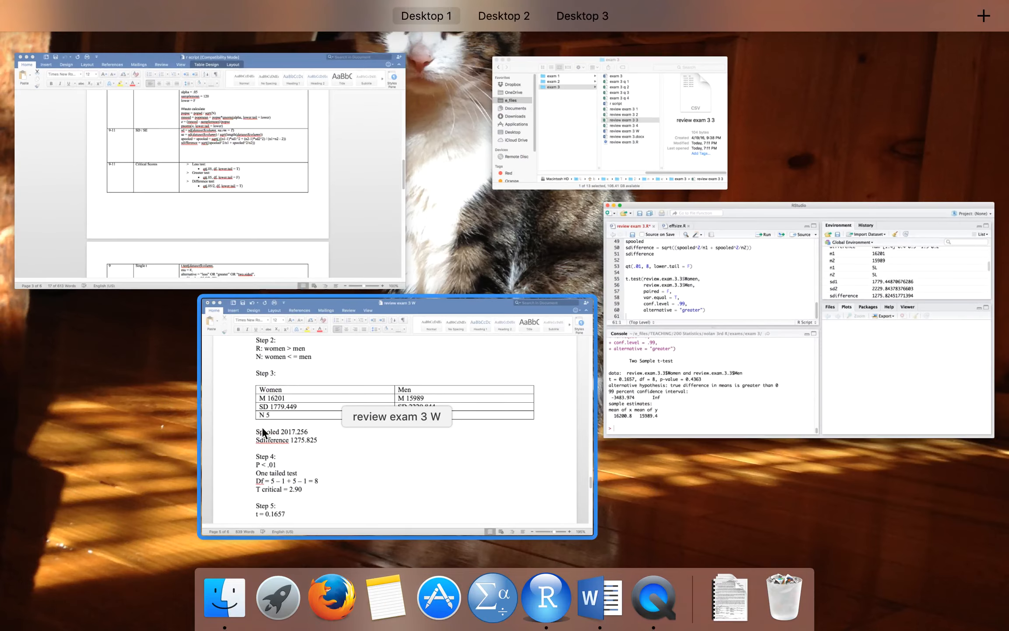
pyautogui.click(329, 465)
pyautogui.scroll(-4, 324, 467)
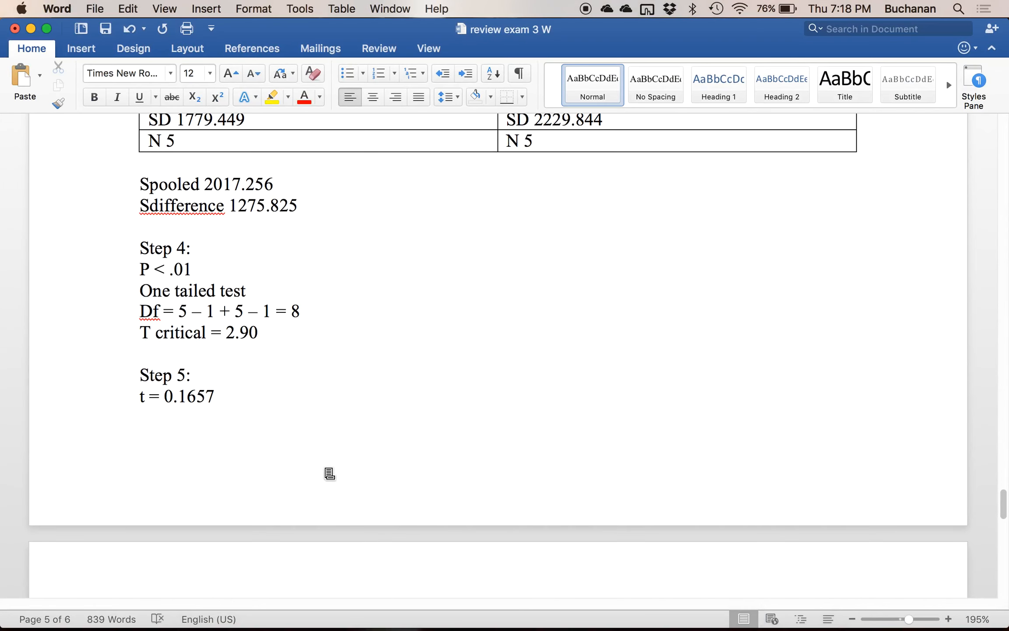
pyautogui.press('Return')
pyautogui.press('Return')
pyautogui.write('Step 6:')
pyautogui.press('Return')
pyautogui.write('Fail to reject')
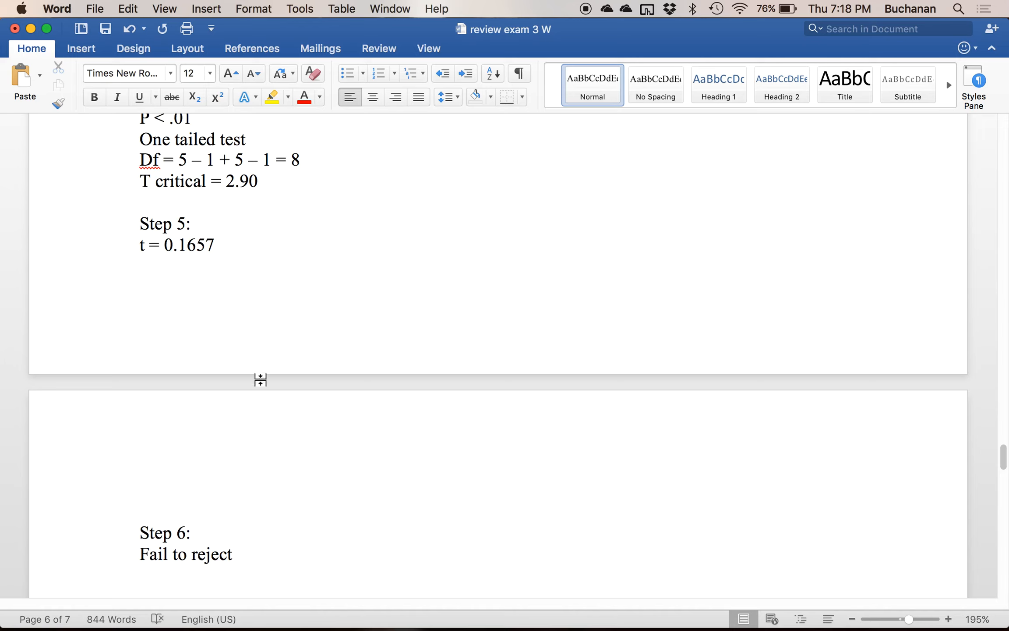
# - Change the "t" label of the Step 5 result to "T found"
pyautogui.doubleClick(143, 246)
pyautogui.write('T found')
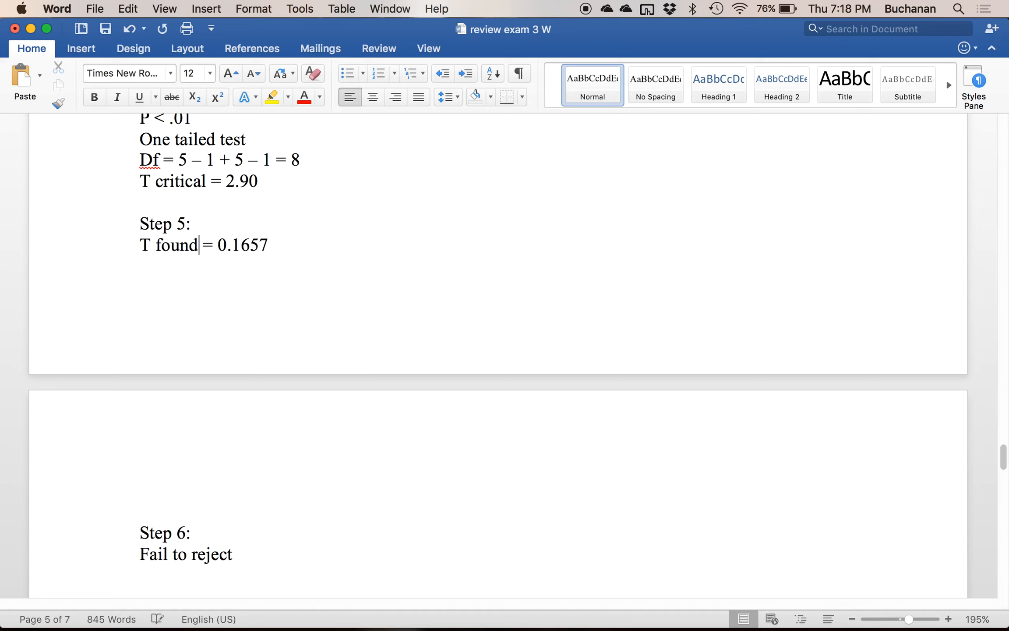
pyautogui.scroll(-1, 209, 401)
pyautogui.scroll(15, 210, 401)
pyautogui.scroll(5, 213, 401)
pyautogui.scroll(-20, 212, 401)
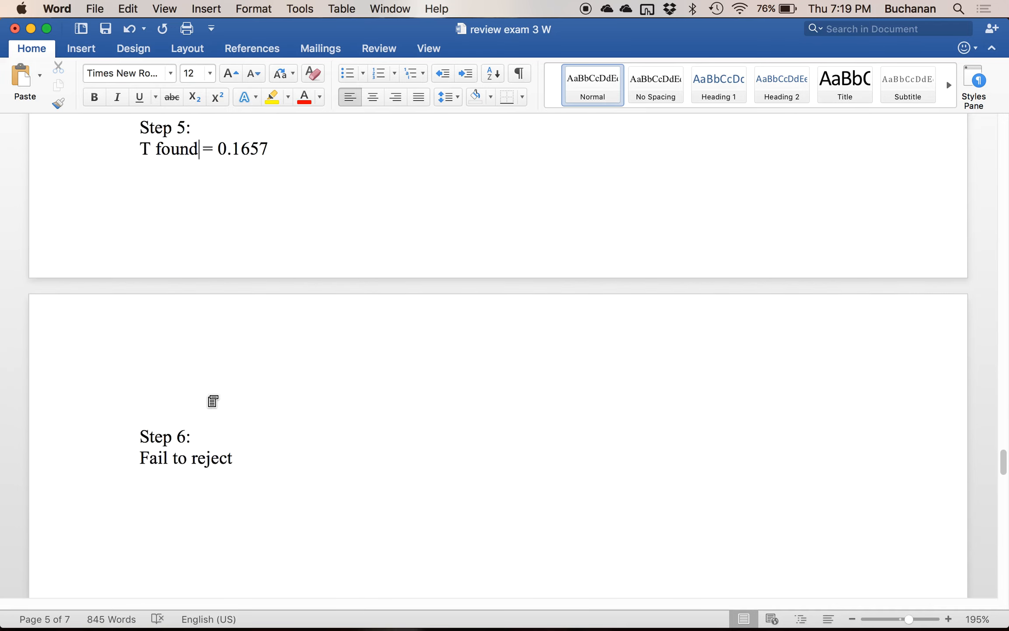
# - Add separate "D =" and "CI =" lines below "Fail to reject" in Step 6
pyautogui.scroll(-3, 212, 400)
pyautogui.press('Return')
pyautogui.press('Return')
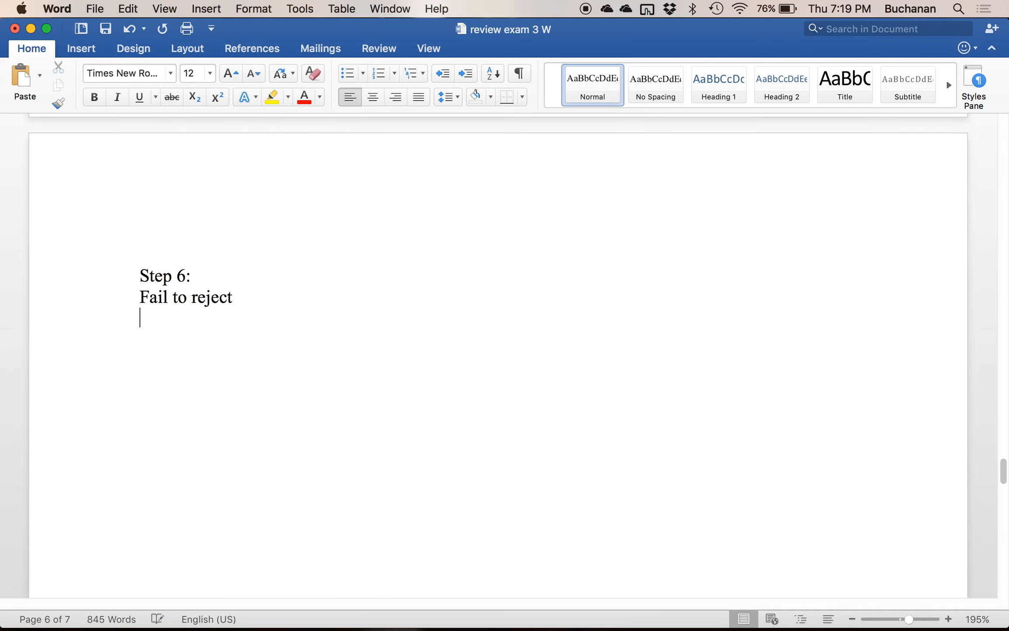
pyautogui.write('D =')
pyautogui.press('Return')
pyautogui.write('CI =')
# - Check the confidence interval output in RStudio and reword the Word label to "CI of the difference ="
pyautogui.hotkey('ctrl', 'Up')
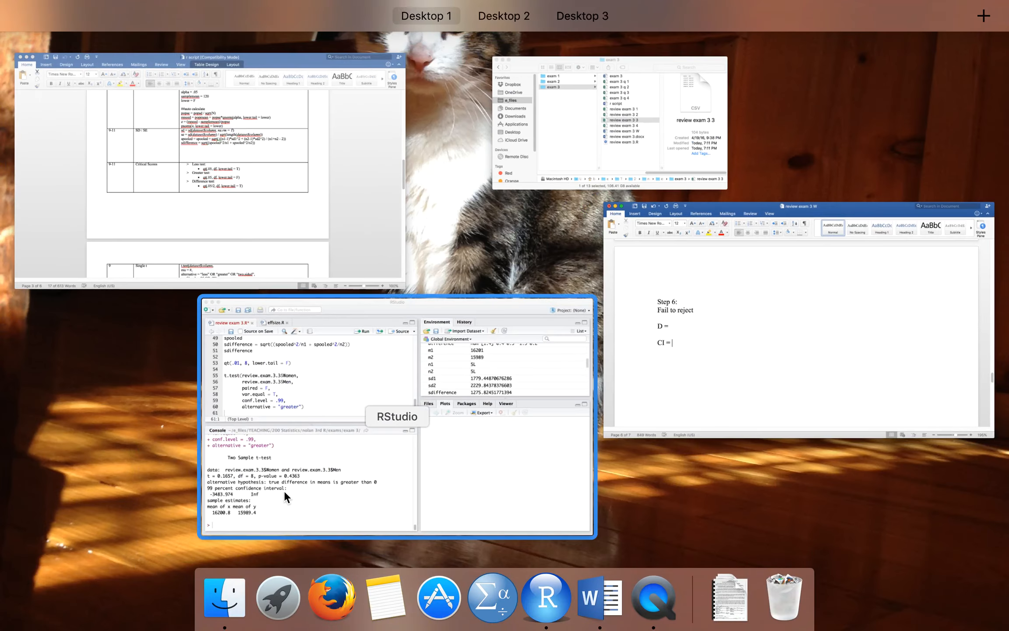
pyautogui.click(295, 486)
pyautogui.hotkey('ctrl', 'Up')
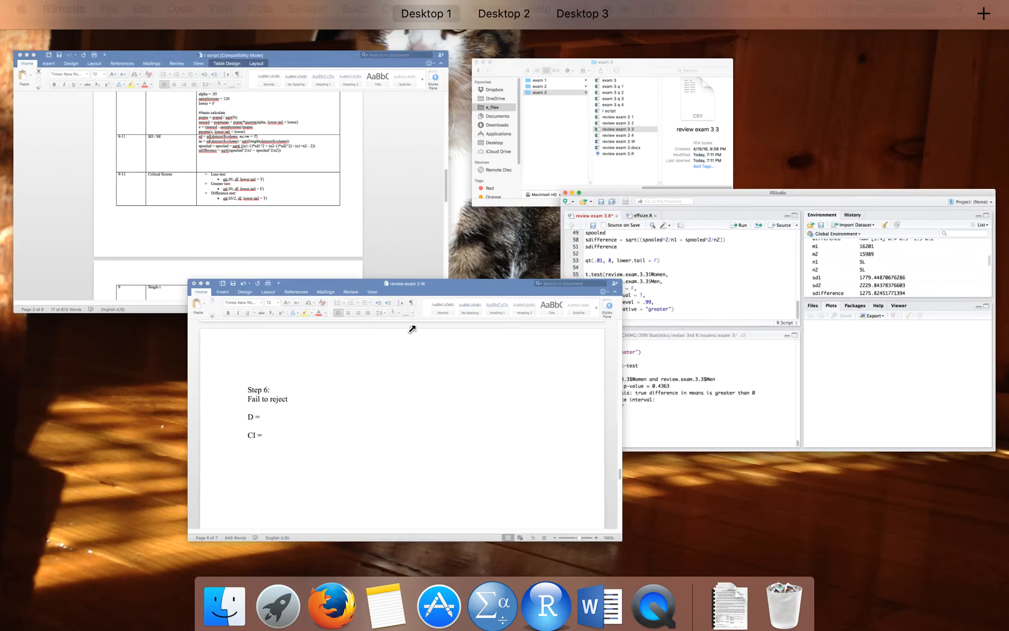
pyautogui.click(410, 329)
pyautogui.press('BackSpace')
pyautogui.press('BackSpace')
pyautogui.press('BackSpace')
pyautogui.write('of the difference')
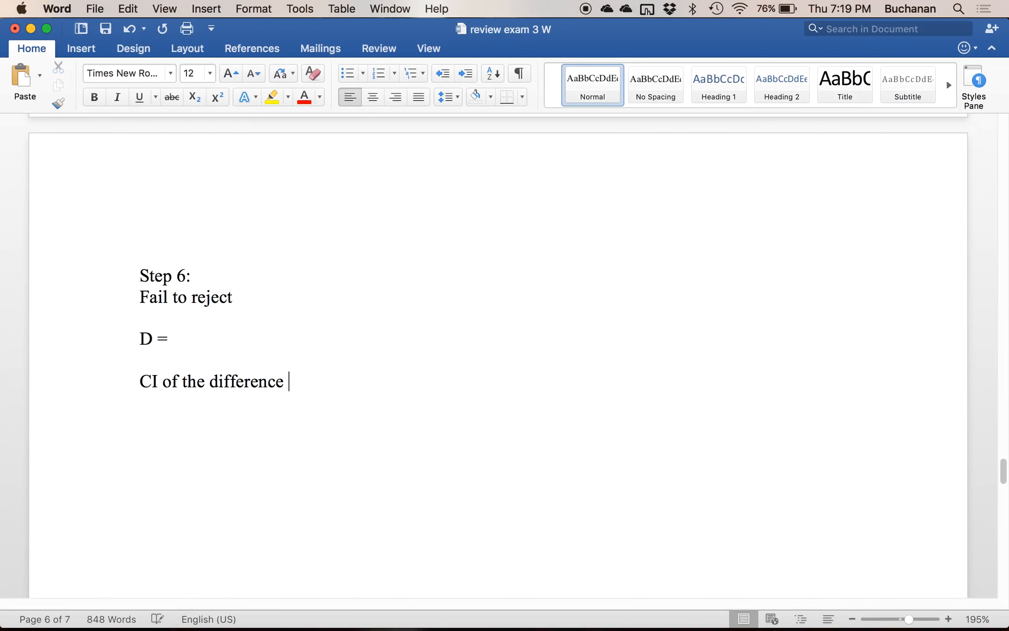
# - In RStudio, duplicate the complete t.test call below the original, starting at line 62
pyautogui.moveTo(1, 629)
pyautogui.click(261, 466)
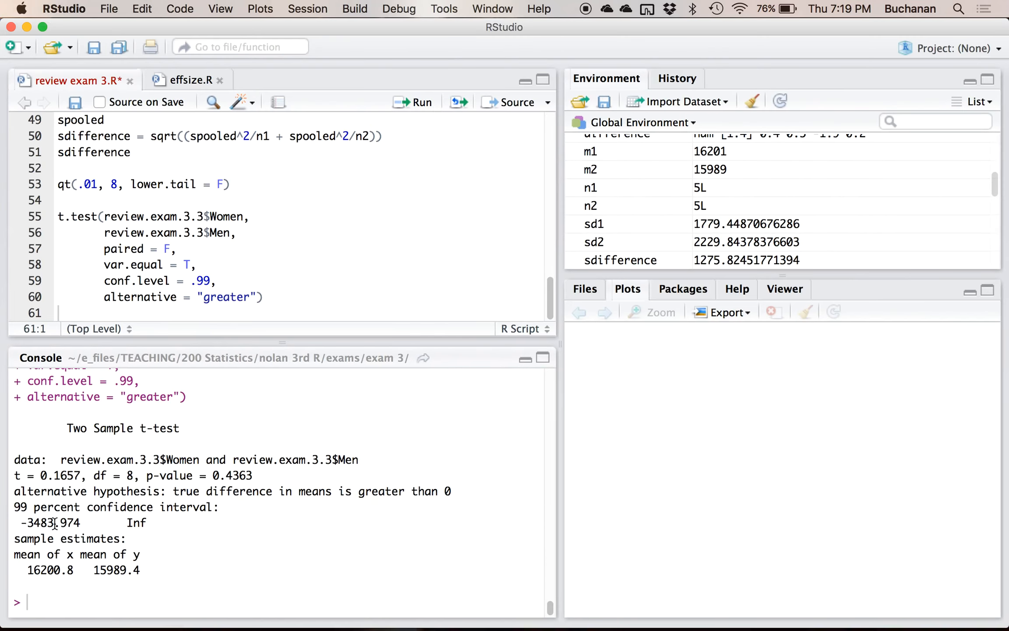
pyautogui.moveTo(16, 504); pyautogui.dragTo(149, 523)
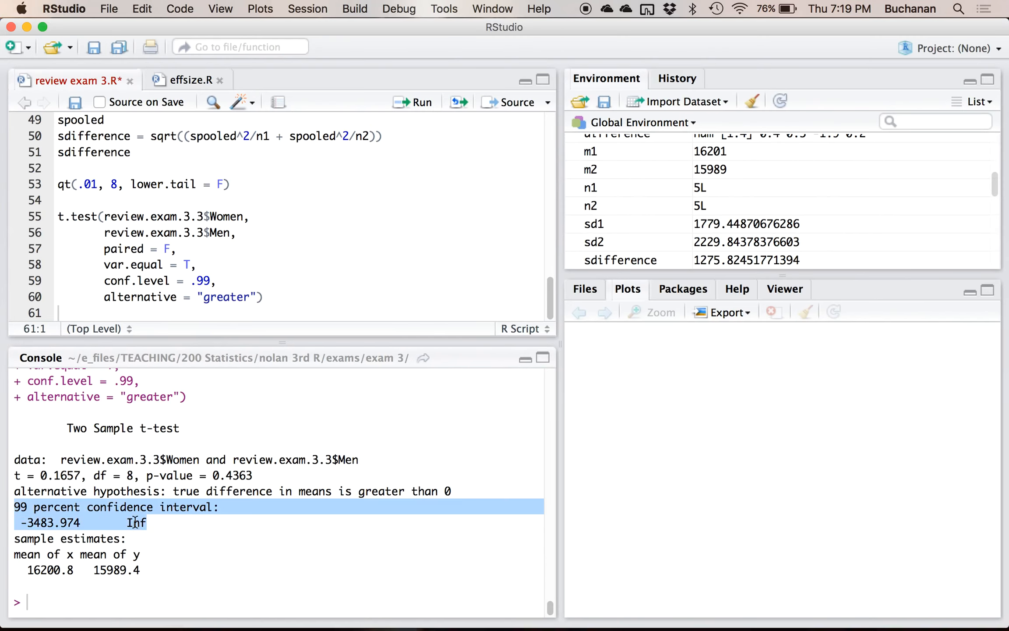
pyautogui.moveTo(264, 296); pyautogui.dragTo(25, 216)
pyautogui.press('super+c')
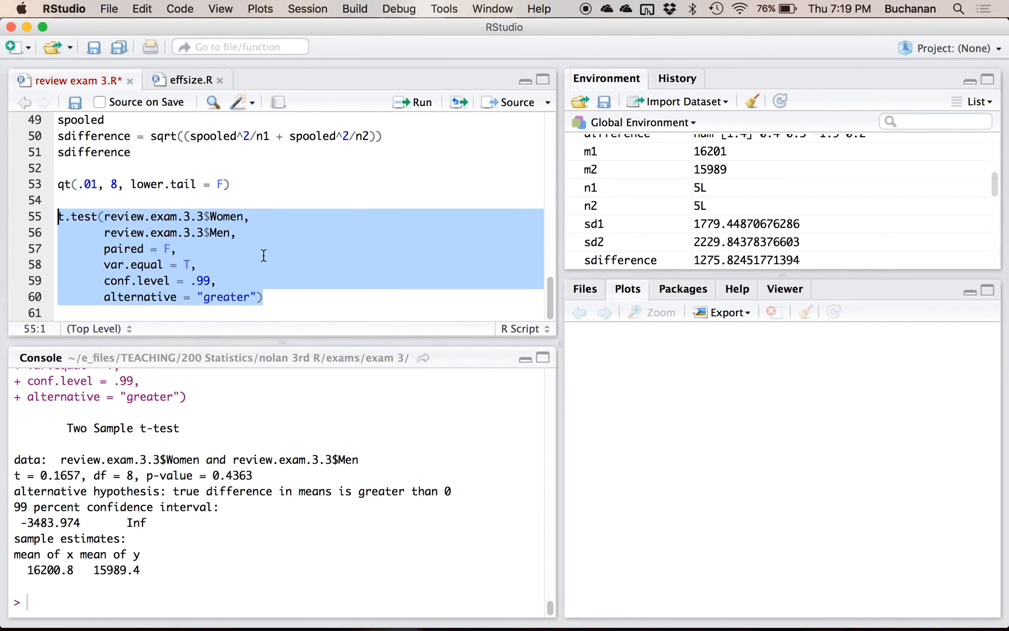
pyautogui.click(277, 297)
pyautogui.press('Return')
pyautogui.press('Return')
pyautogui.press('super+v')
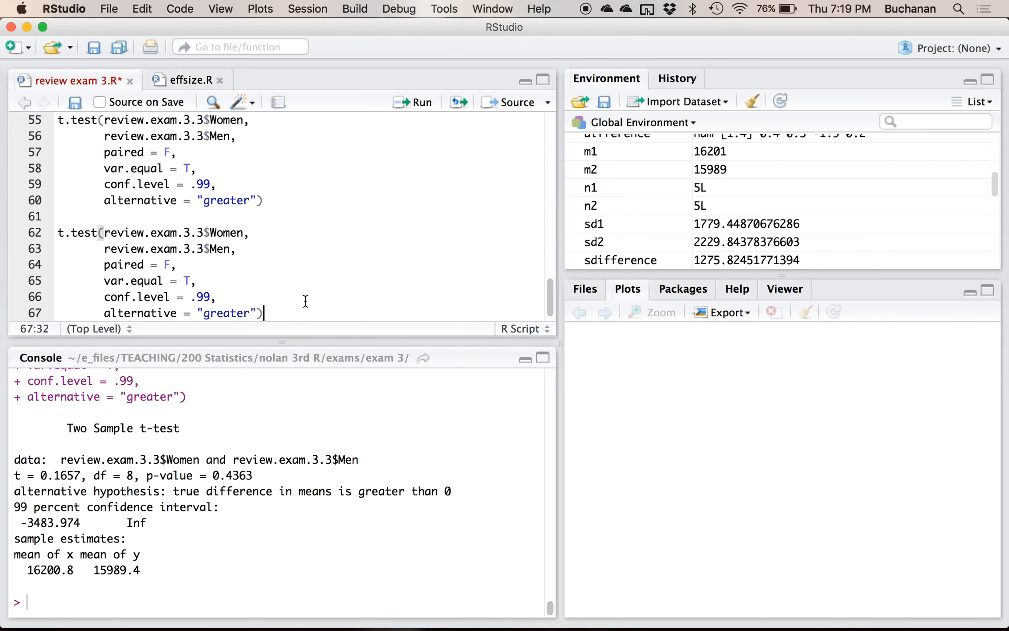
# - Set the duplicated call's alternative to "two.sided" and run it from line 62 through line 67
pyautogui.doubleClick(202, 297)
pyautogui.doubleClick(226, 314)
pyautogui.write('two.sided')
pyautogui.click(194, 230)
pyautogui.press('super+Return')
pyautogui.press('super+Return')
pyautogui.press('super+Return')
pyautogui.press('super+Return')
pyautogui.press('super+Return')
pyautogui.press('super+Return')
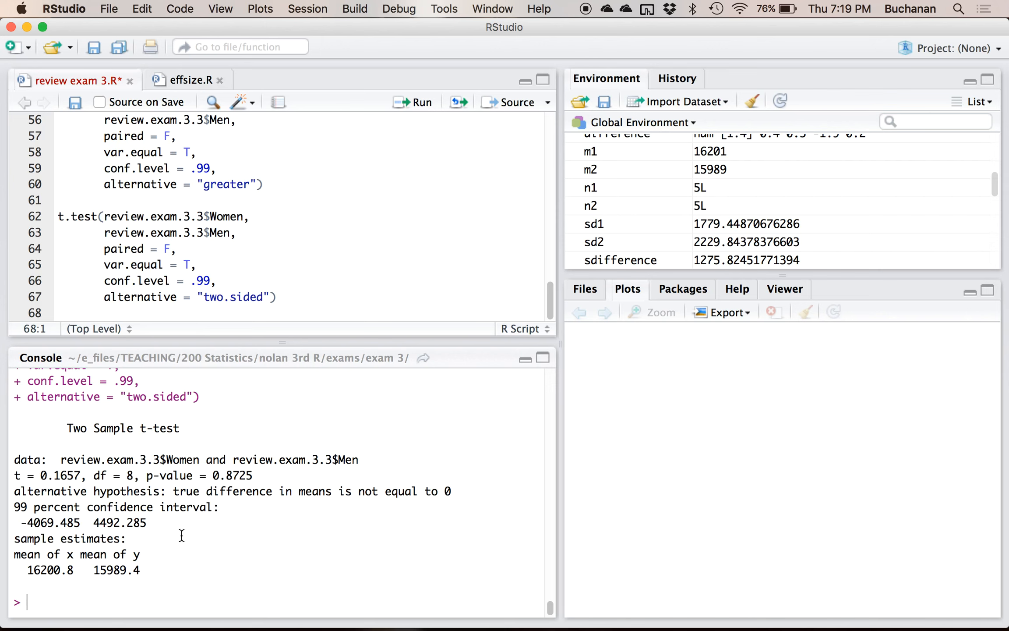
# - Copy the two-sided 99 percent confidence interval output into Word, on its own lines below "CI of the difference ="
pyautogui.moveTo(173, 523); pyautogui.dragTo(15, 510)
pyautogui.press('super+c')
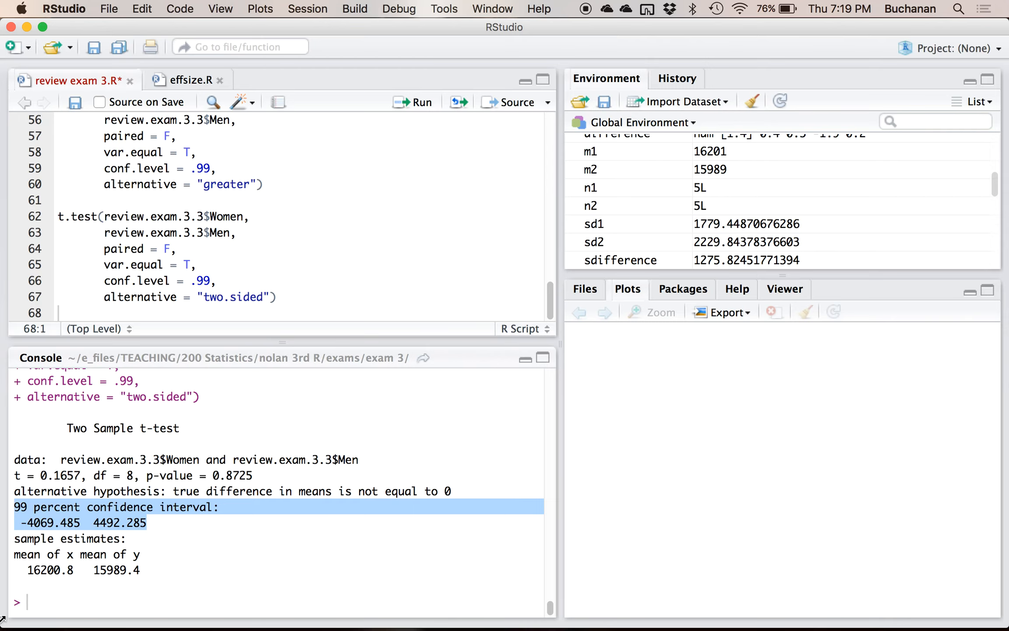
pyautogui.moveTo(2, 619)
pyautogui.click(329, 428)
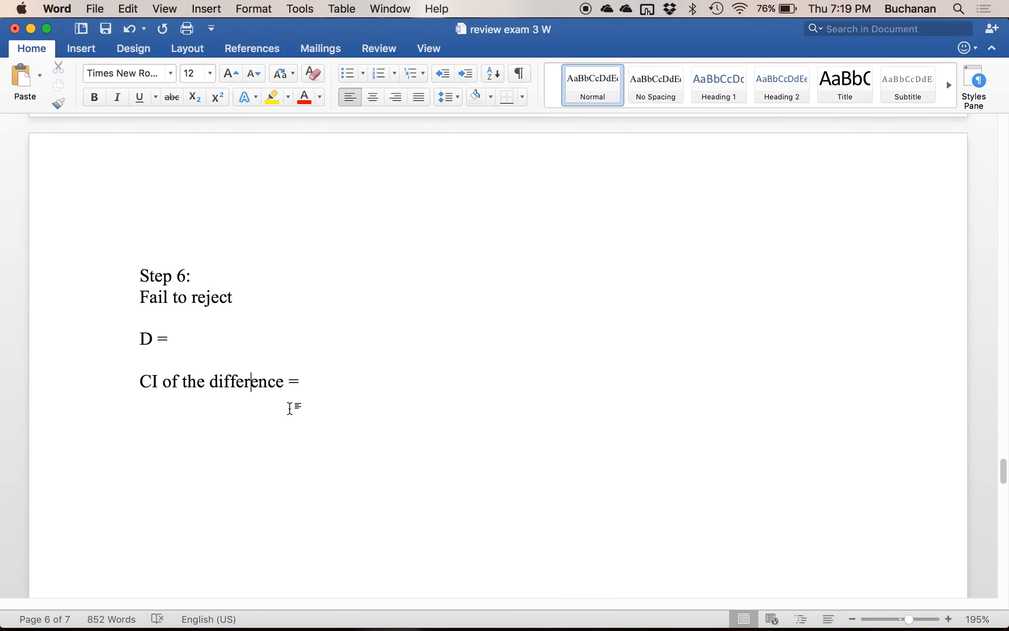
pyautogui.click(340, 371)
pyautogui.click(336, 385)
pyautogui.press('super+v')
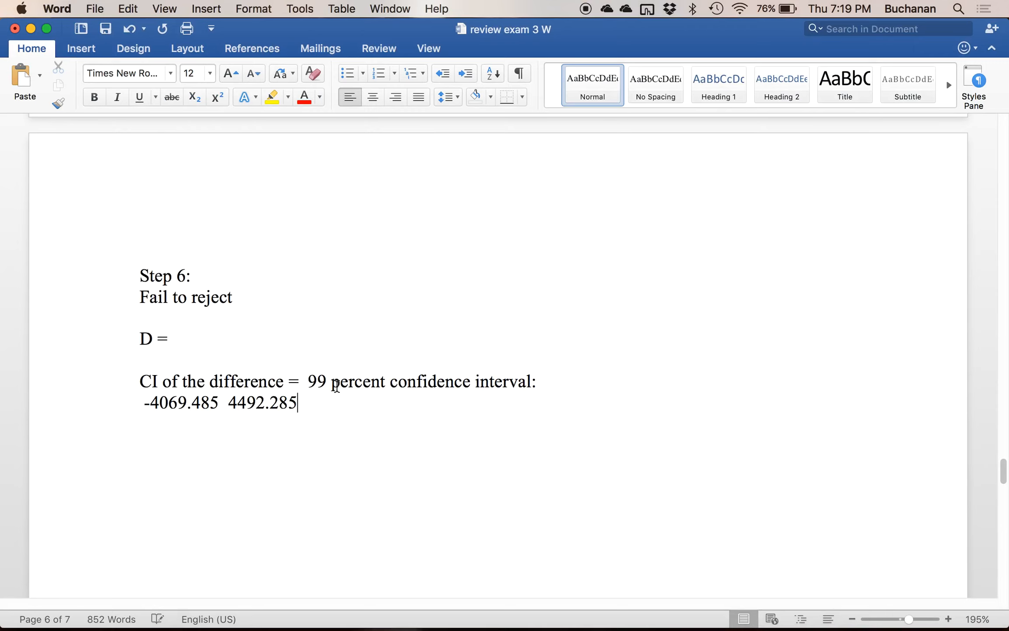
pyautogui.click(308, 381)
pyautogui.press('Return')
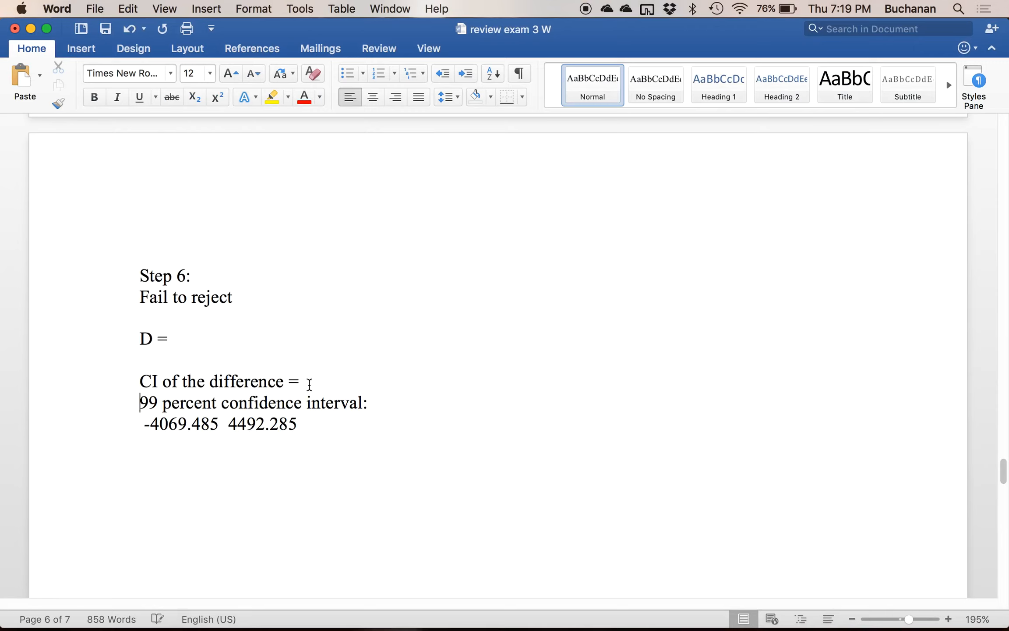
# - In RStudio, start a d.indt() call on line 69, below the two-sided t.test
pyautogui.moveTo(2, 619)
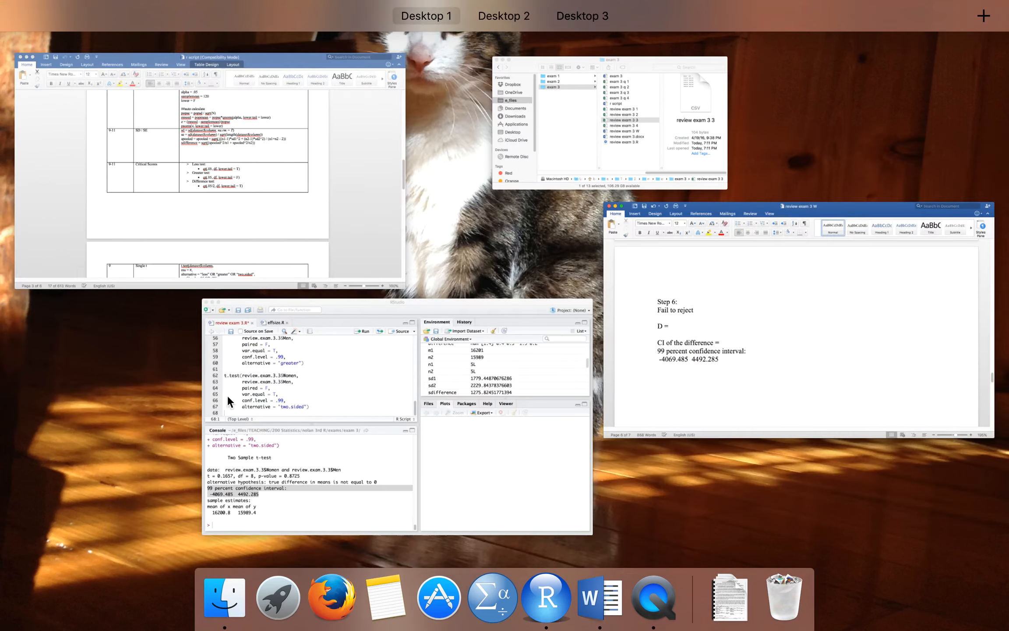
pyautogui.click(237, 393)
pyautogui.click(283, 314)
pyautogui.press('Return')
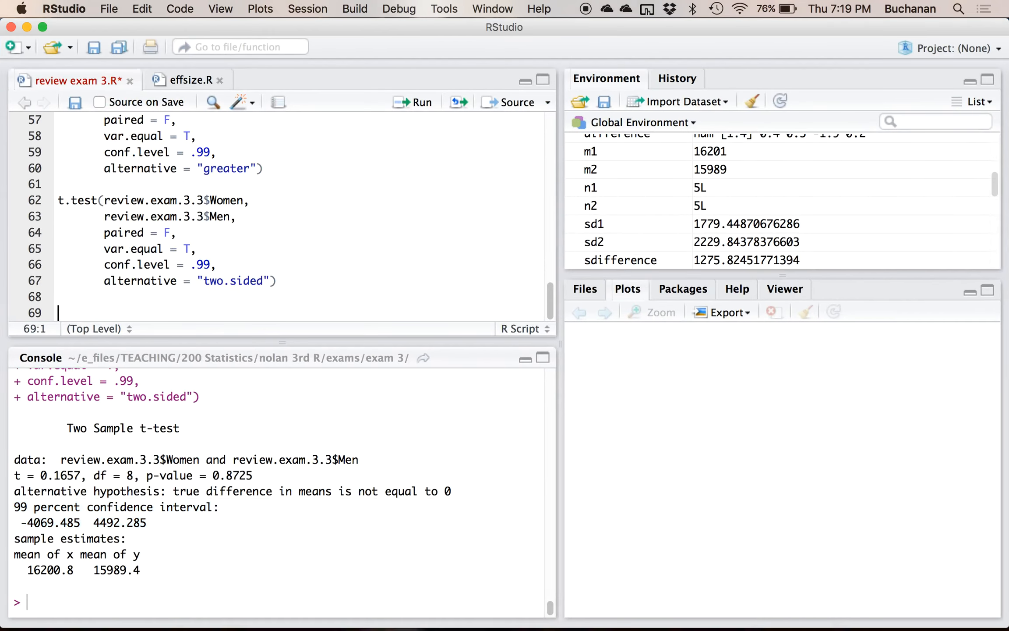
pyautogui.write('d')
pyautogui.press('BackSpace')
pyautogui.write('d.in')
pyautogui.press('BackSpace')
pyautogui.write('d')
pyautogui.press('BackSpace')
pyautogui.press('Tab')
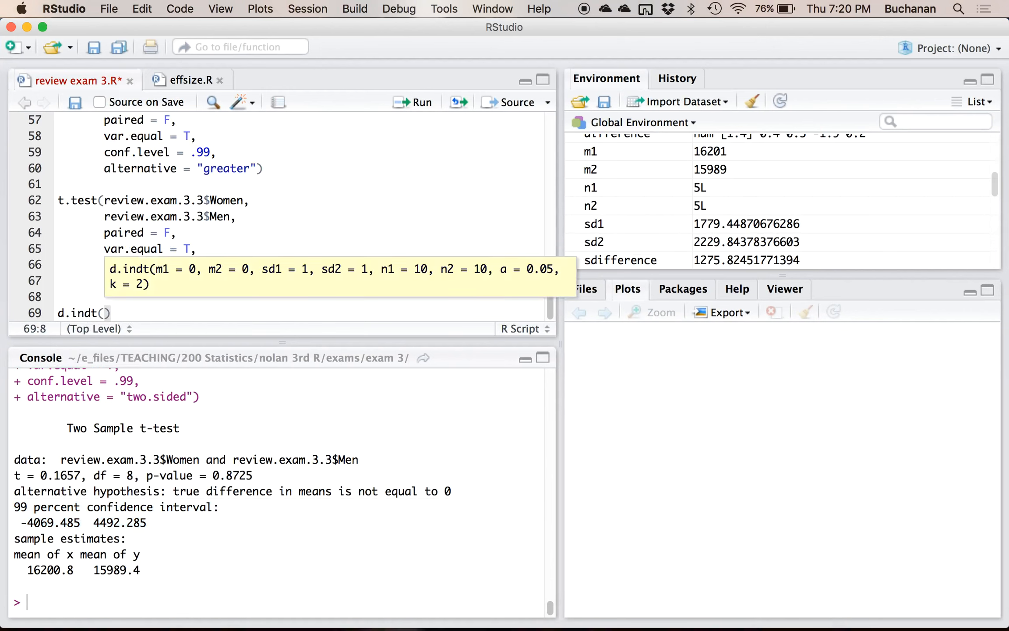
# - Add the arguments m1 = m1, m2 = m2, sd1 = sd1 and sd2 = sd2 to the d.indt call
pyautogui.write('m1 = m1, m')
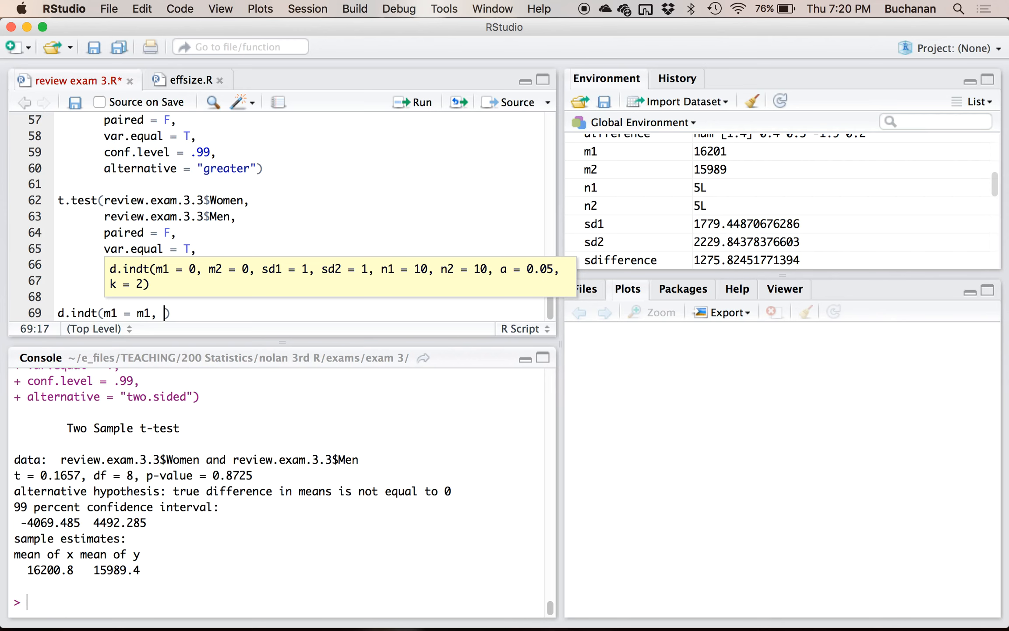
pyautogui.write('2 = m2, ')
pyautogui.write('sd')
pyautogui.write('1 = sd')
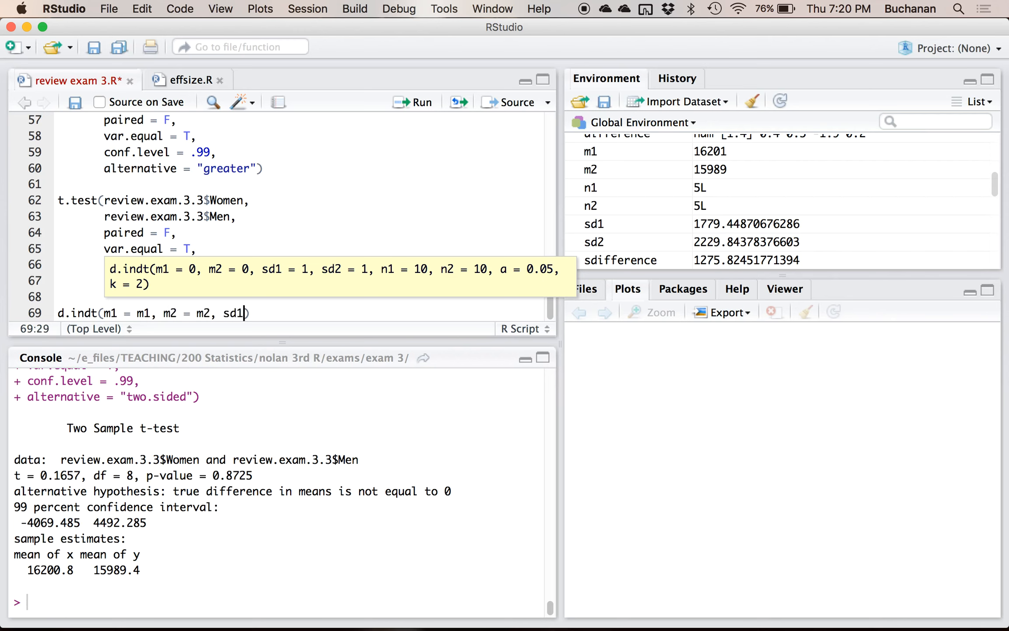
pyautogui.write('1, sd2')
pyautogui.write(' = ')
pyautogui.write('sd2,')
# - Complete the d.indt call on a second line with n1 = n1, n2 = n2, a = .01, k = 2, and run it
pyautogui.press('Return')
pyautogui.write('n1 = n1, n2')
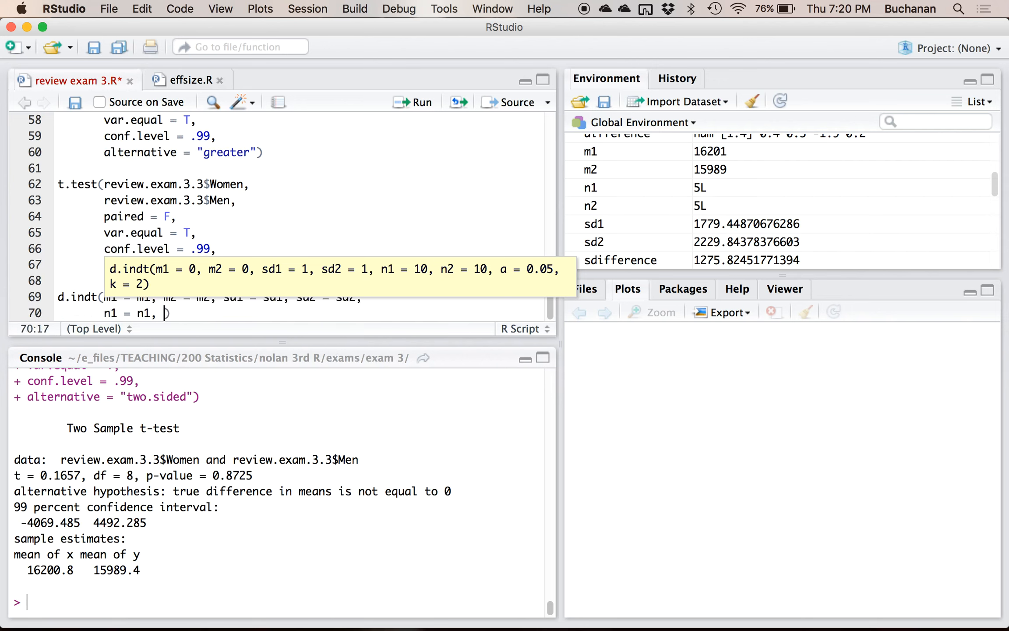
pyautogui.write(' = n2, a = .01, k = 2')
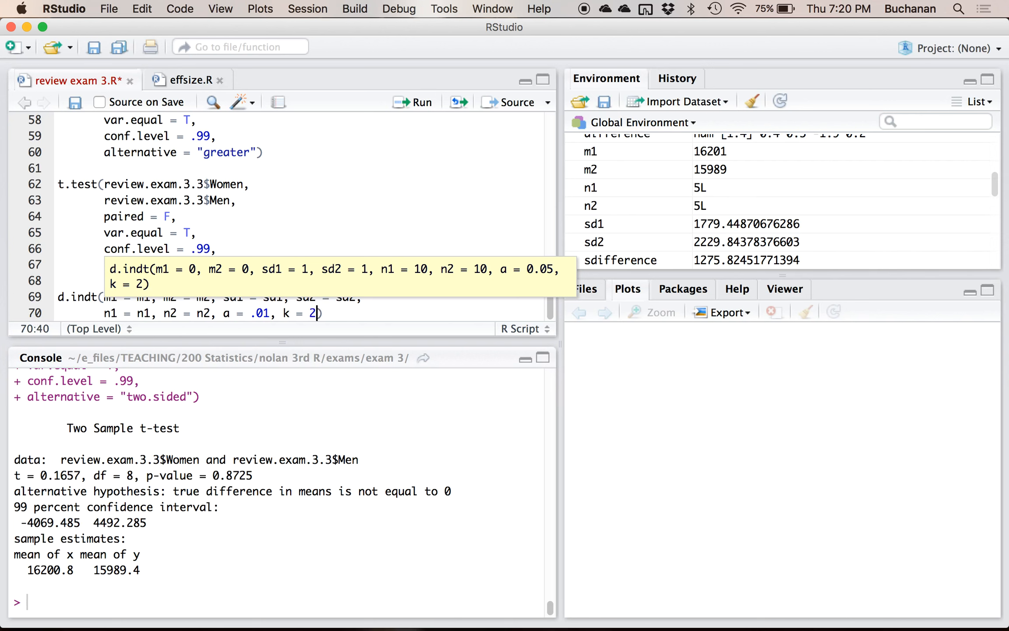
pyautogui.click(251, 297)
pyautogui.press('super+Return')
pyautogui.press('super+Return')
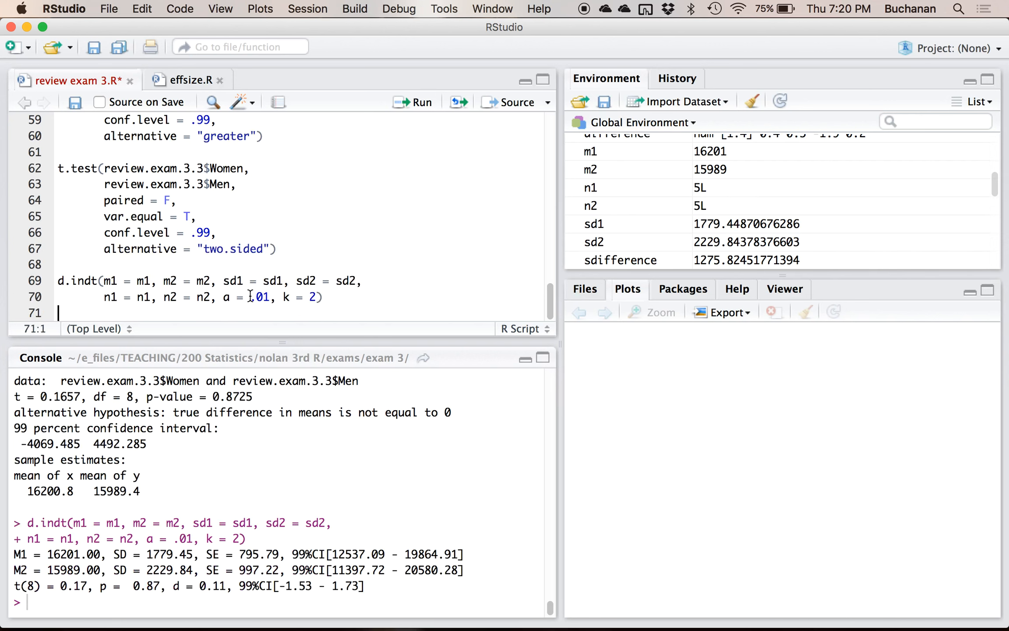
# - Check the d.indt output and record .11 after "D =" in Step 6 of the Word document
pyautogui.doubleClick(74, 584)
pyautogui.doubleClick(75, 556)
pyautogui.click(75, 562)
pyautogui.hotkey('ctrl', 'Up')
pyautogui.click(338, 416)
pyautogui.click(236, 349)
pyautogui.click(235, 338)
pyautogui.write('.11')
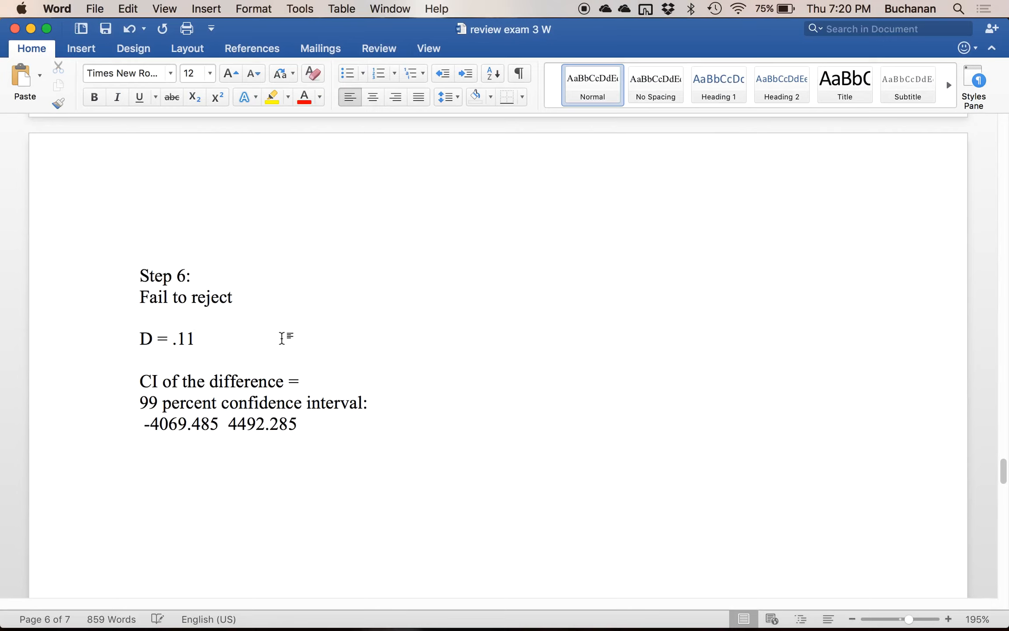
# - Move on to the herbal remedies problem and its data table in the Word document
pyautogui.scroll(-15, 310, 352)
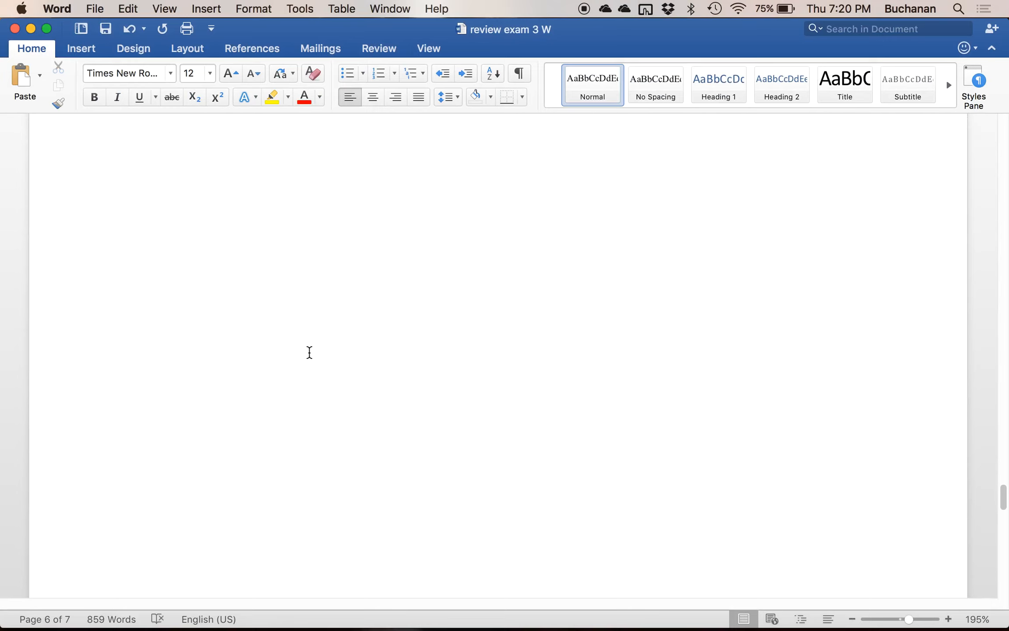
pyautogui.scroll(-7, 310, 352)
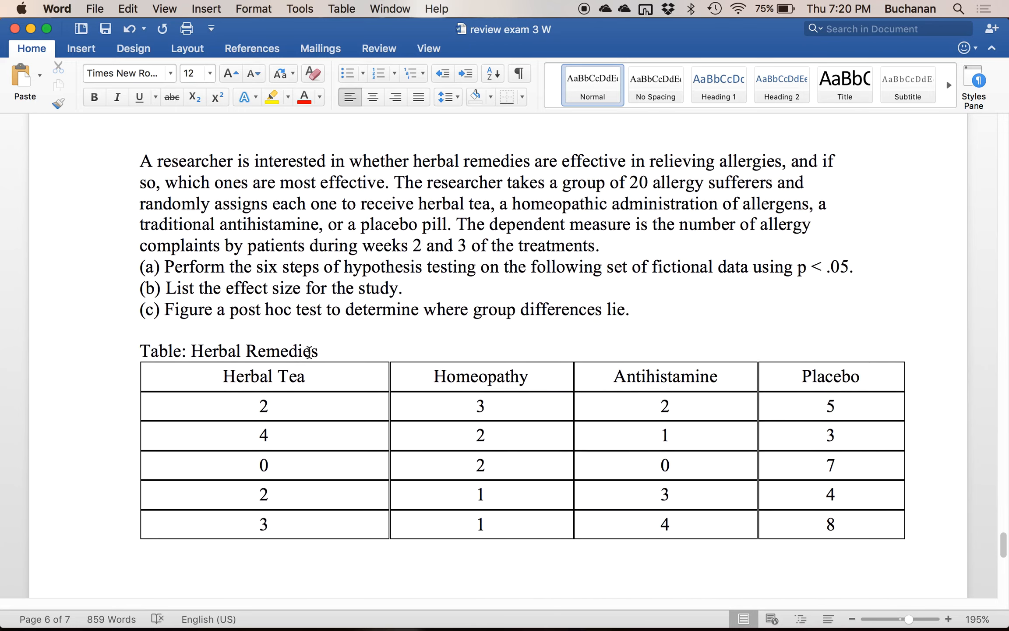
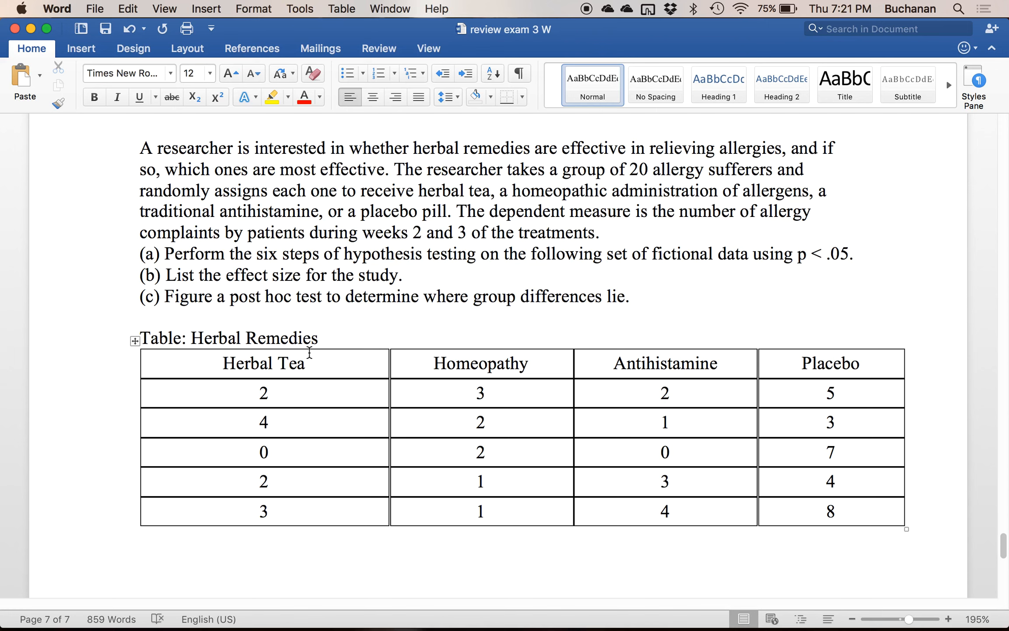
# - Highlight "randomly assigns" and "using p < .05." in yellow in the herbal remedies problem text
pyautogui.moveTo(151, 193); pyautogui.dragTo(269, 191)
pyautogui.click(272, 97)
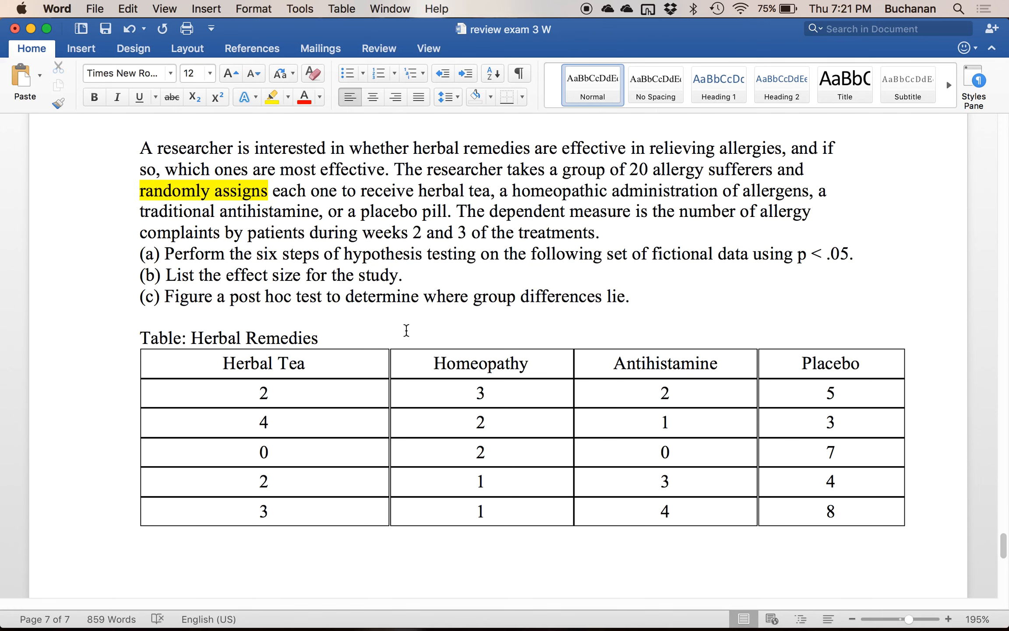
pyautogui.moveTo(858, 255); pyautogui.dragTo(755, 256)
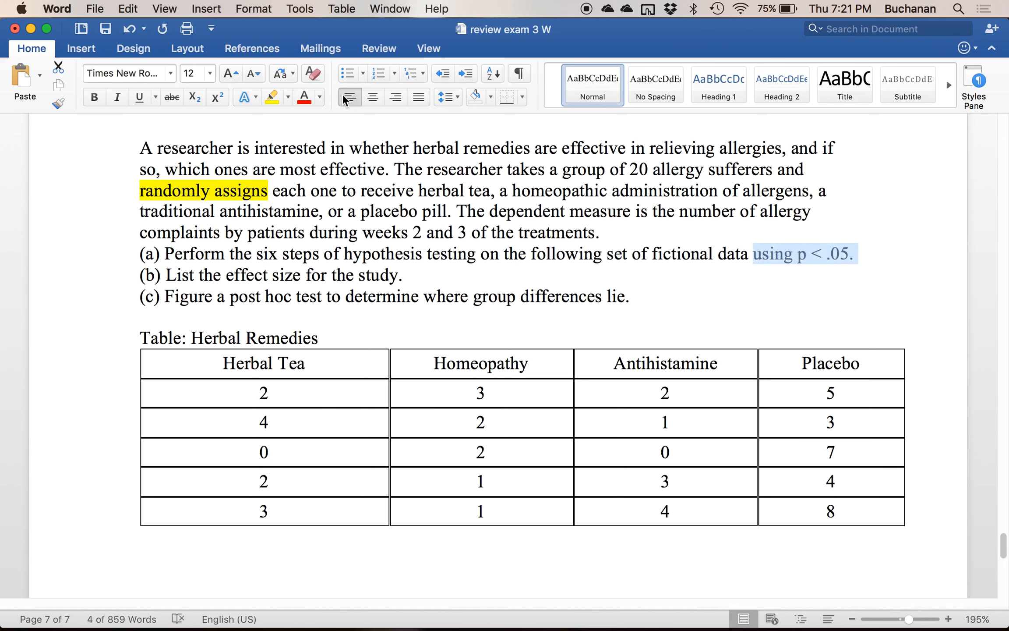
pyautogui.click(277, 105)
# - Below the Herbal Remedies table, add a "Step 1:" heading with the dash bullet "DV scale – yes, ratio,"
pyautogui.click(212, 550)
pyautogui.press('Return')
pyautogui.write('Step 4')
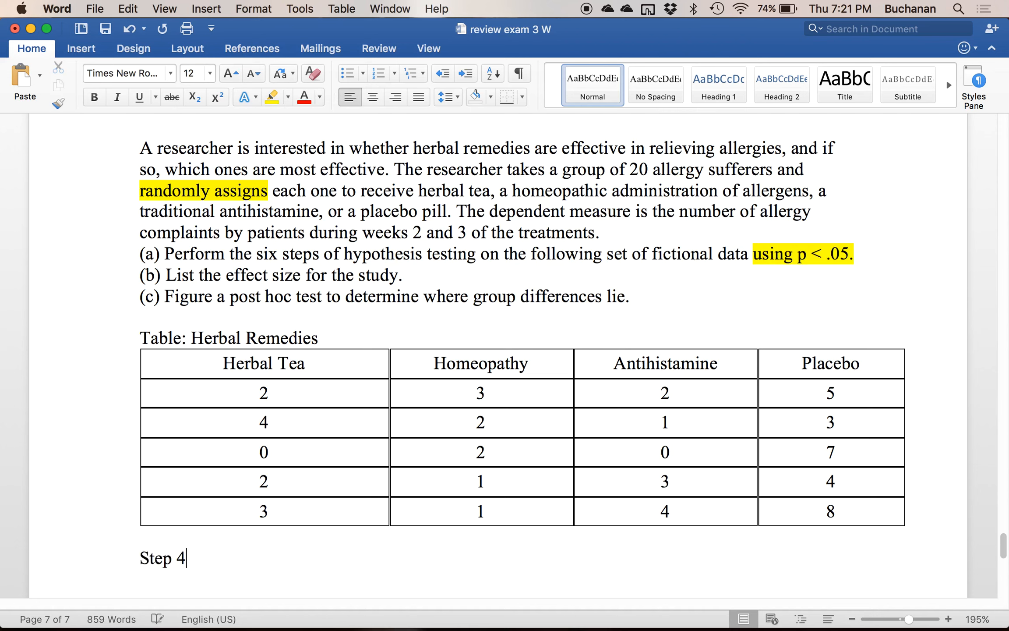
pyautogui.press('BackSpace')
pyautogui.write('1-')
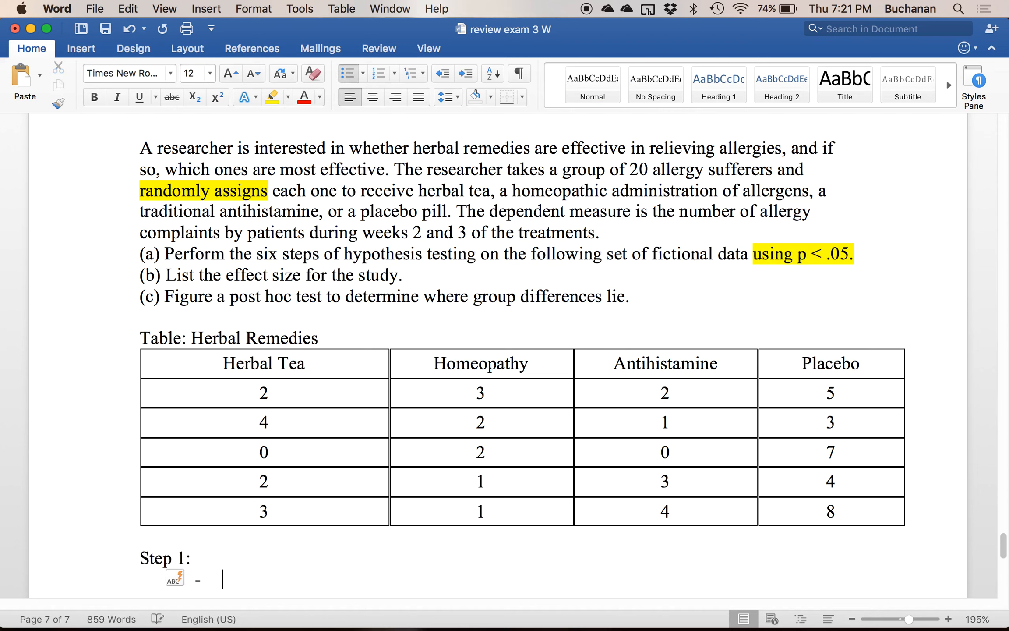
pyautogui.write(' DV scale ')
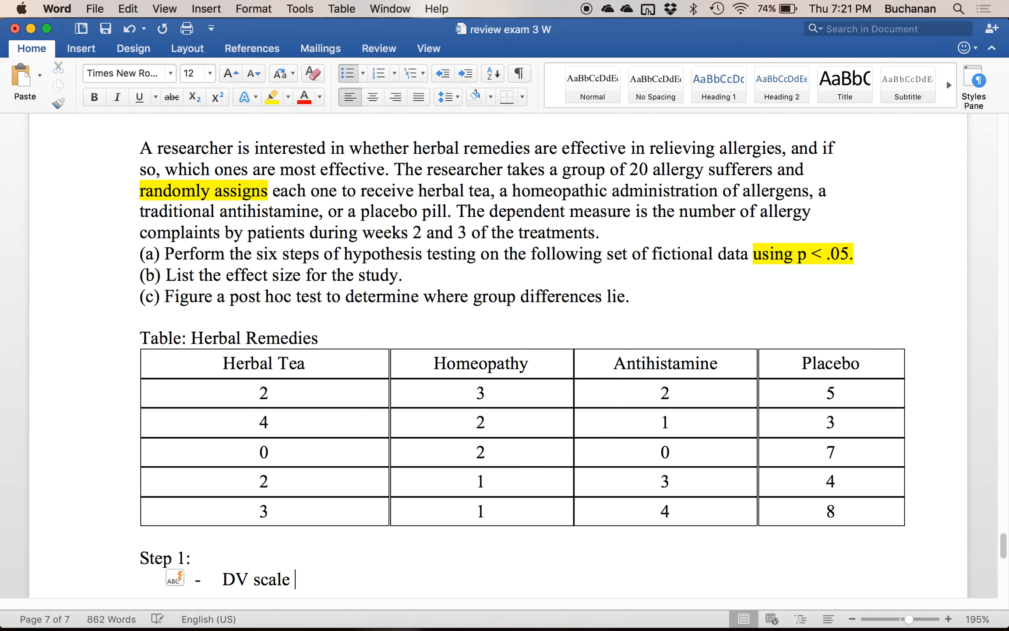
pyautogui.write('- ra')
pyautogui.press('BackSpace')
pyautogui.press('BackSpace')
pyautogui.write('yes, ratio')
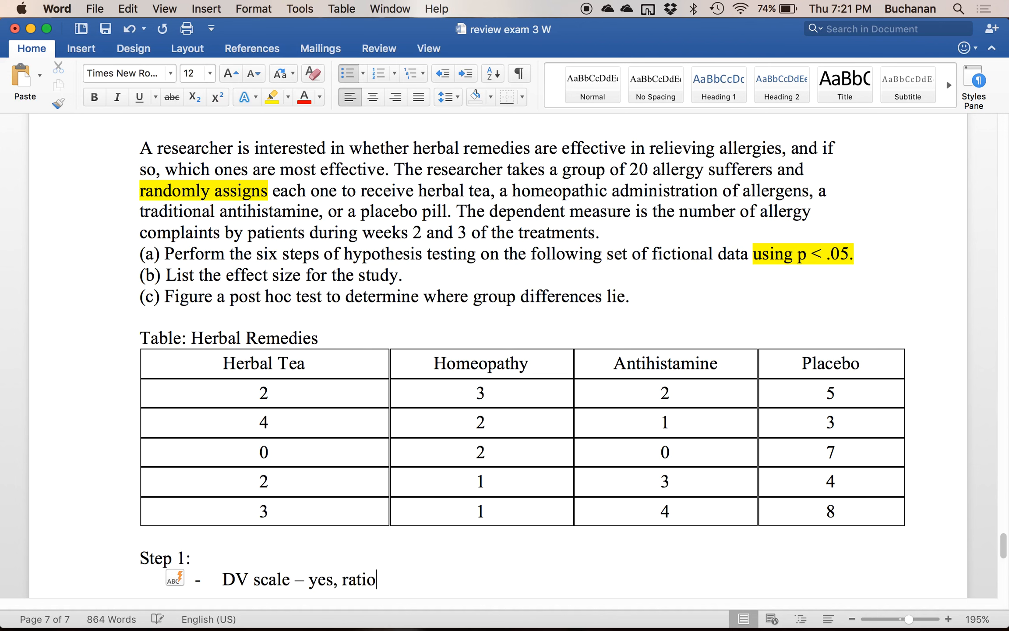
pyautogui.write(',')
# - Add the Step 1 bullet "Normal – don't know N < 30, so can't assume"
pyautogui.press('Return')
pyautogui.write('Normal ')
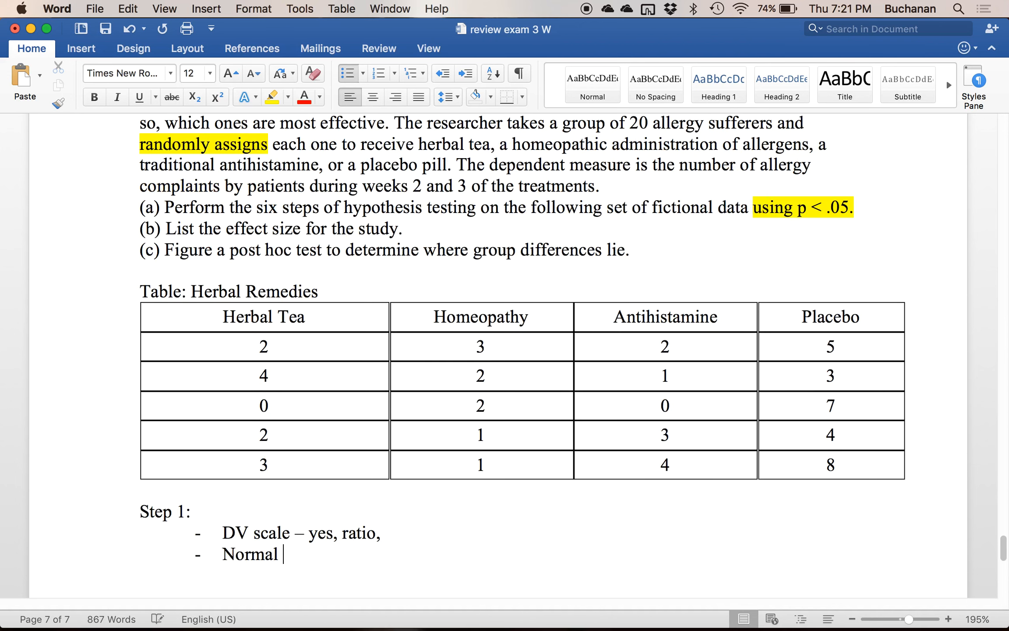
pyautogui.write("- don't know ")
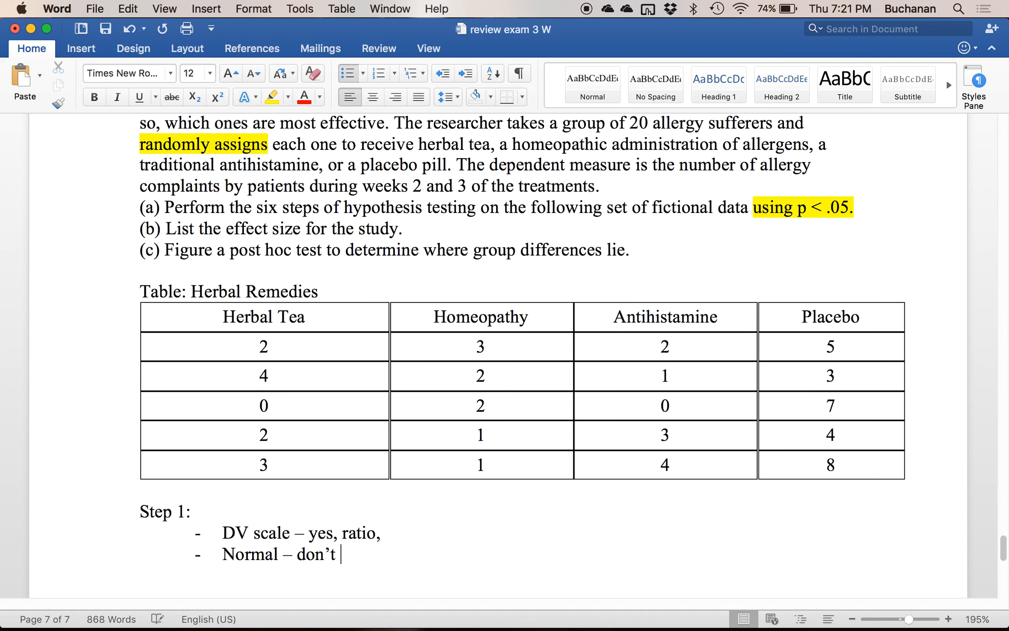
pyautogui.write('N < 30,')
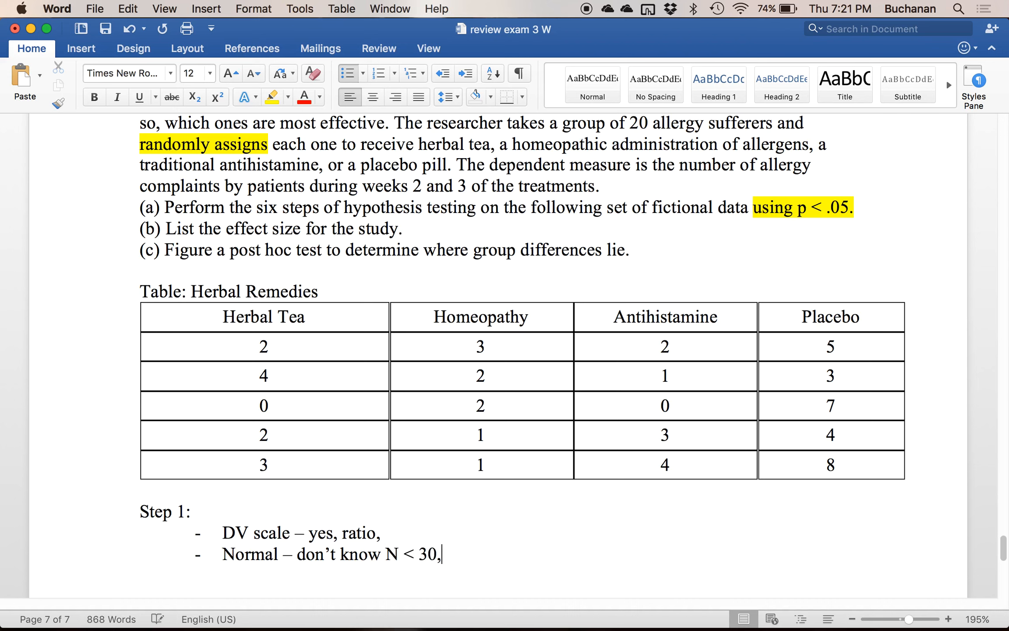
pyautogui.write(" so can't assume")
pyautogui.press('Return')
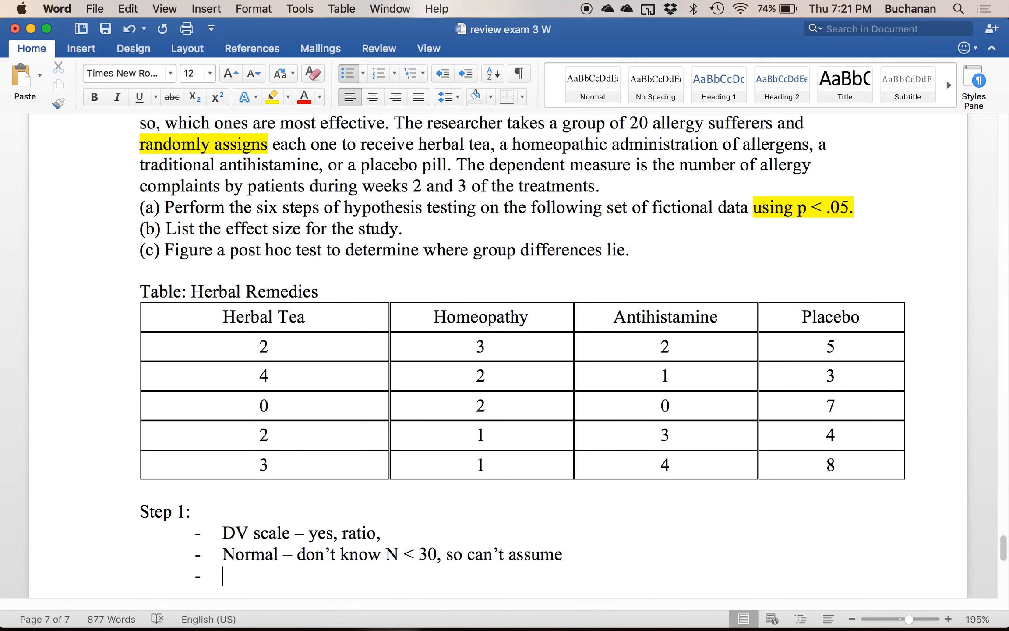
# - Add the Step 1 bullets "Randomly select – probably not, random assignment = yes" and "Homogeneity", then end the list
pyautogui.write('Randomly select')
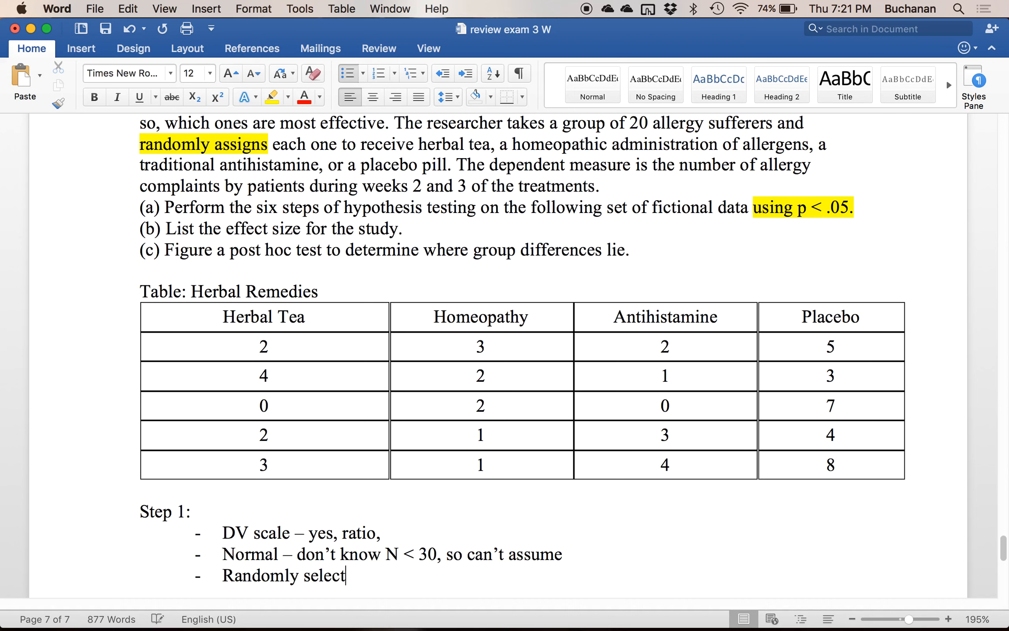
pyautogui.write(' - probably n')
pyautogui.write('ot, dif')
pyautogui.press('BackSpace')
pyautogui.press('BackSpace')
pyautogui.press('BackSpace')
pyautogui.write('random ass')
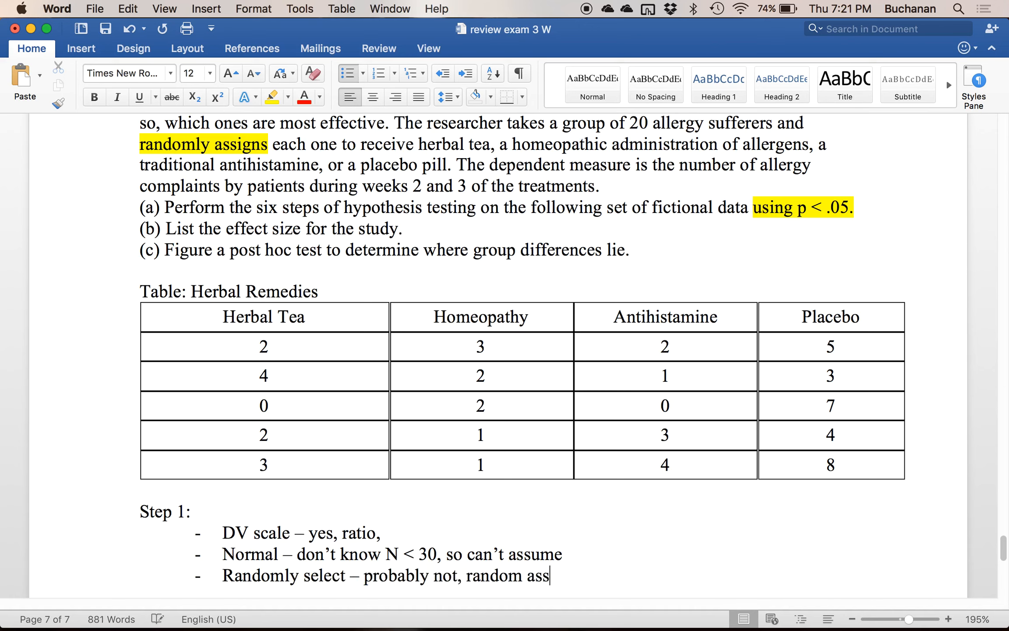
pyautogui.write('ignment = yes')
pyautogui.press('Return')
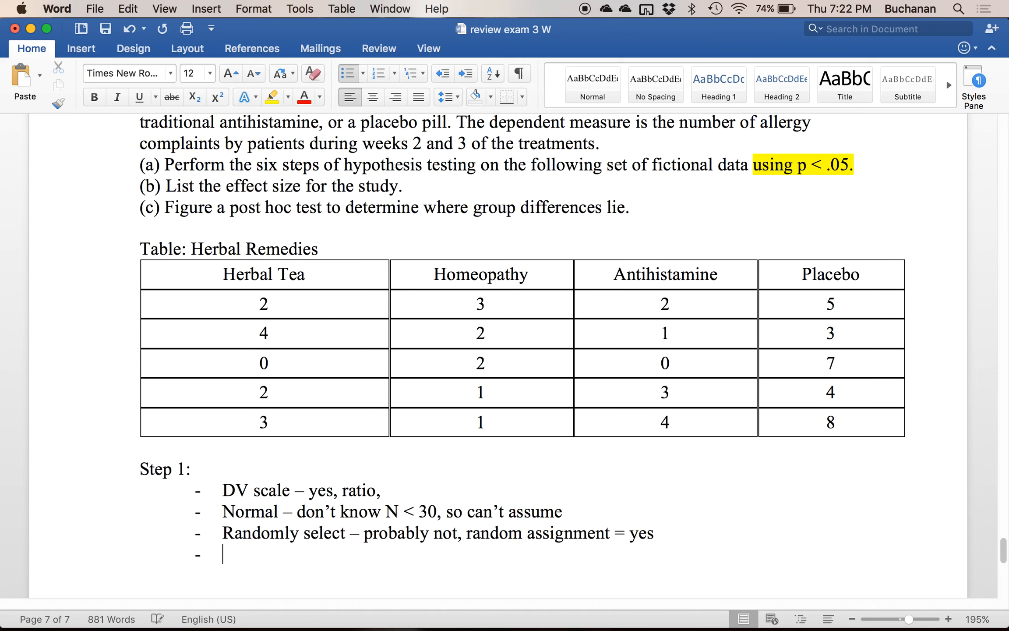
pyautogui.write('Homogeneity')
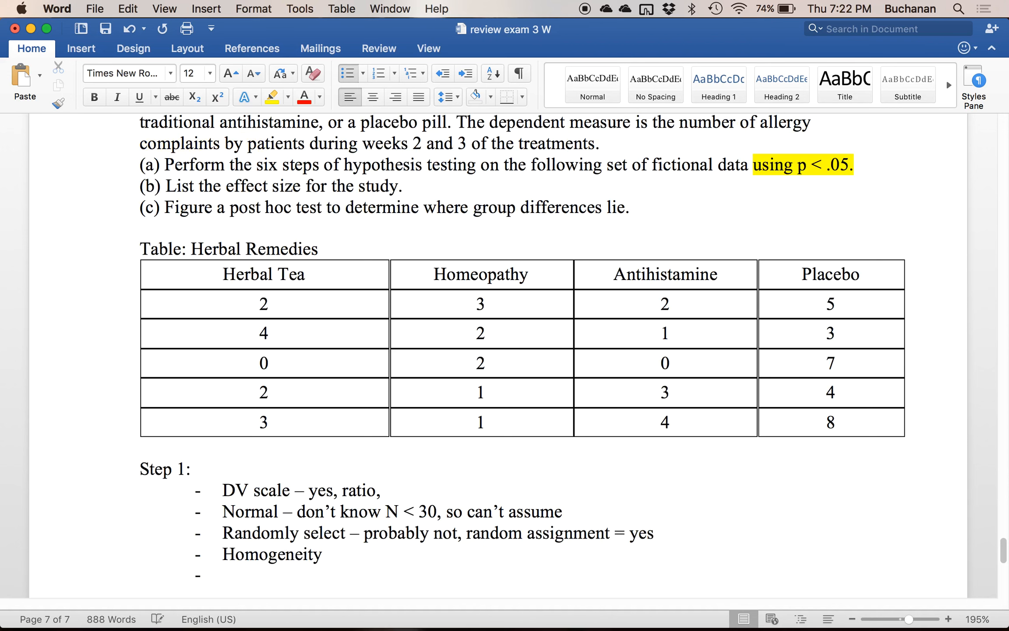
pyautogui.press('Return')
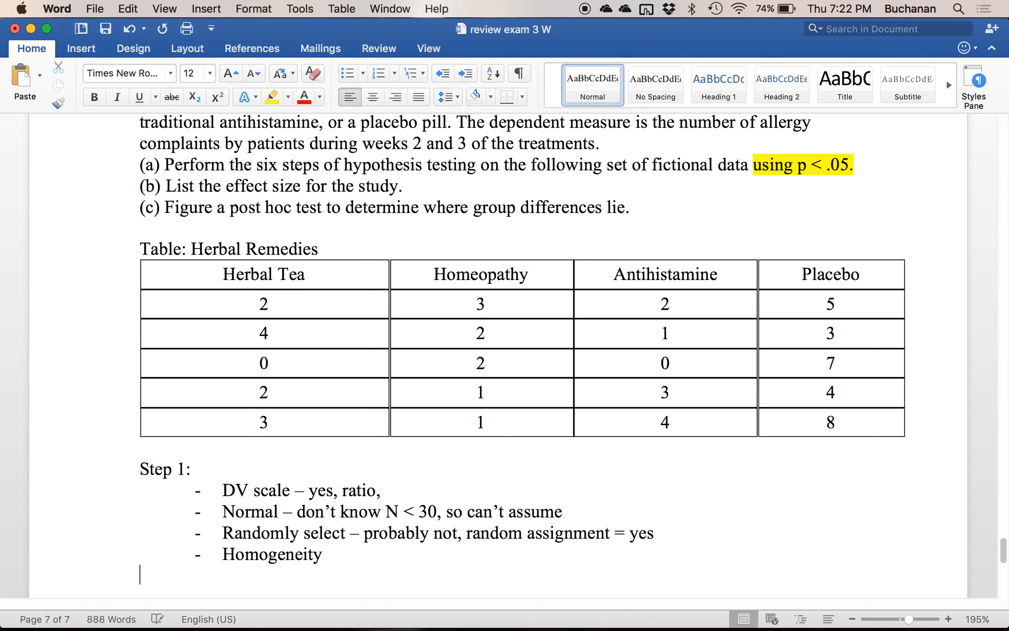
# - Add a "Step 2:" heading followed by the line "R: tea =/ homeopathy =/ antihistamine =/ placebo"
pyautogui.write('Step 2')
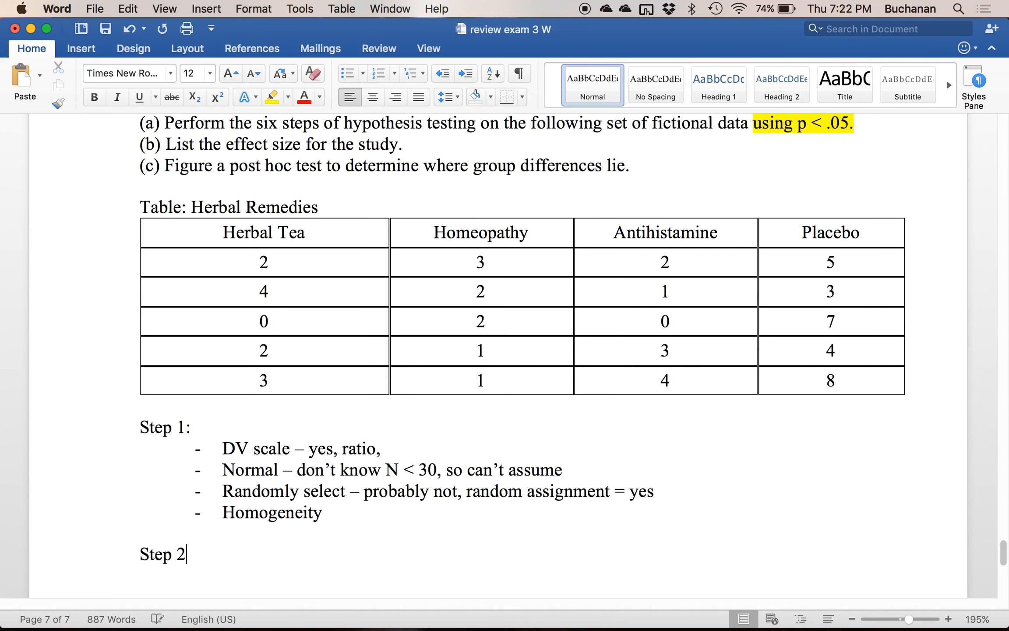
pyautogui.write('R: tea')
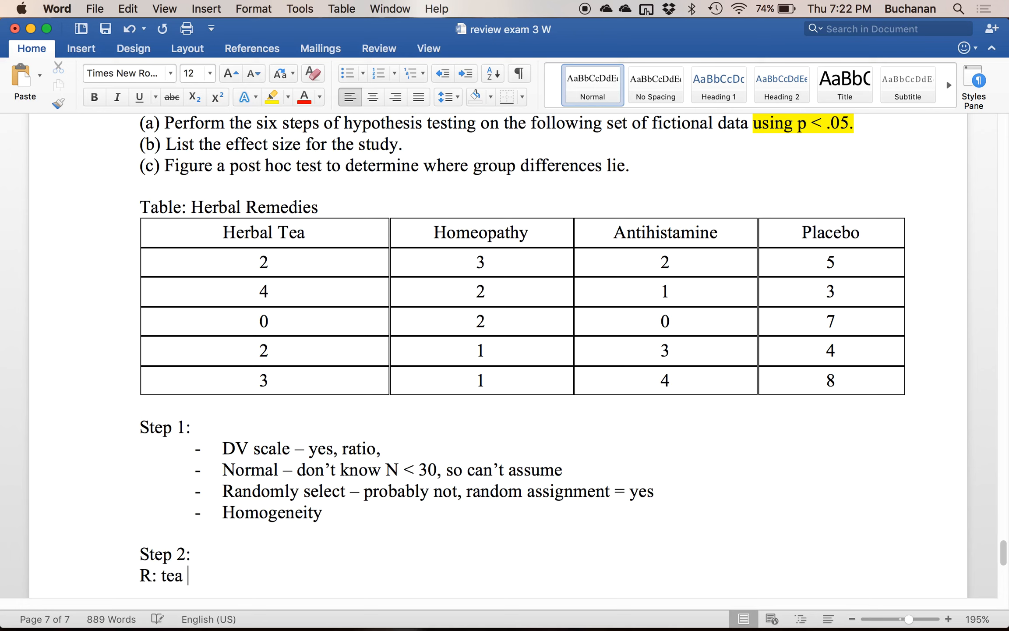
pyautogui.write(' =/ homeopath y ')
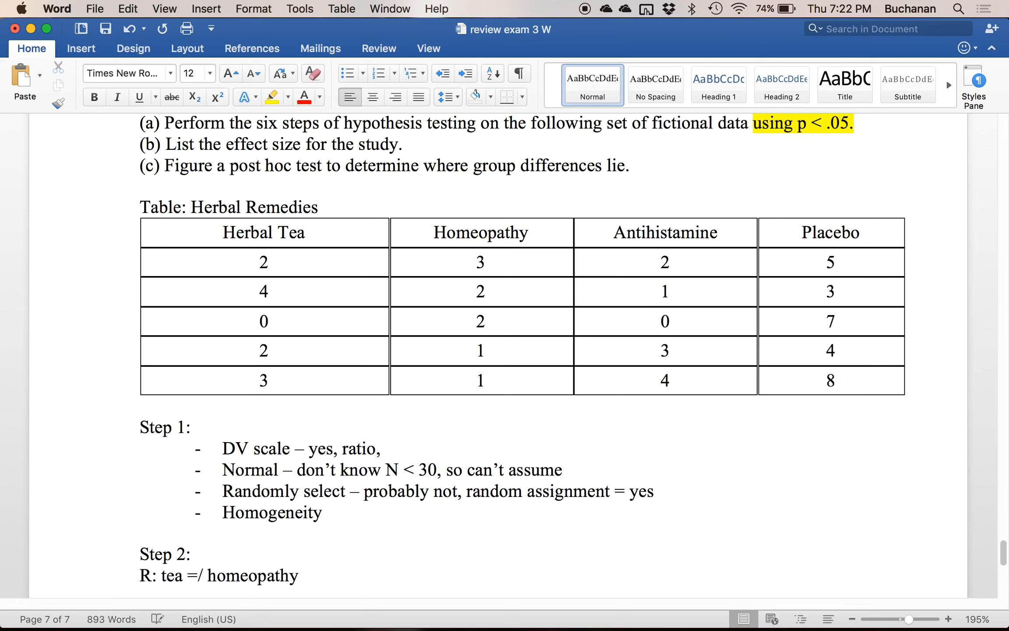
pyautogui.write('=/ antihistamine =/ placebo')
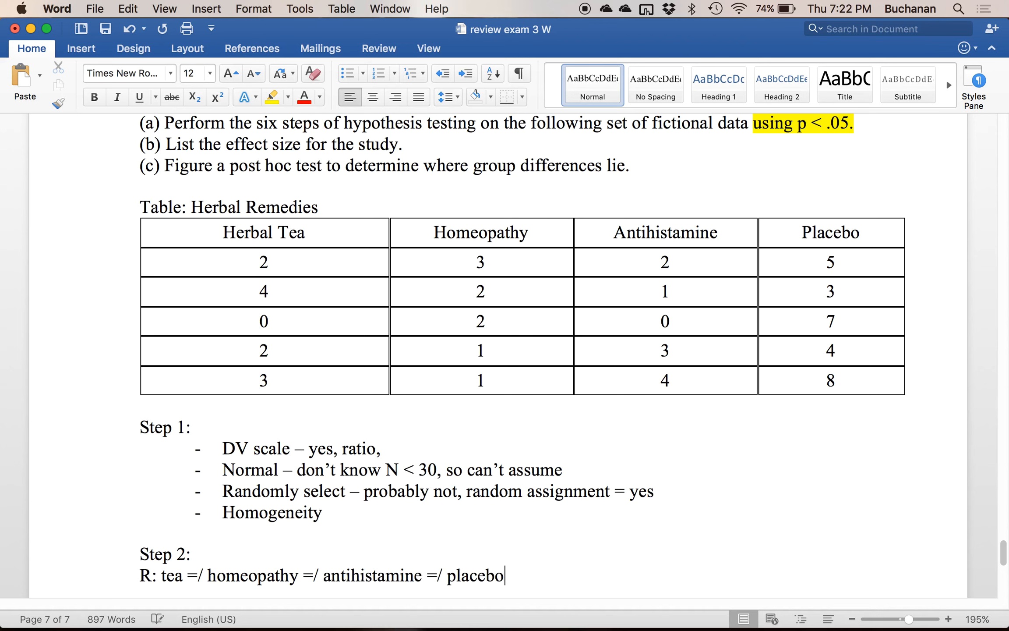
# - Start an "N:" line under the R: line and copy the R: line's group comparison into it
pyautogui.press('Return')
pyautogui.write('N')
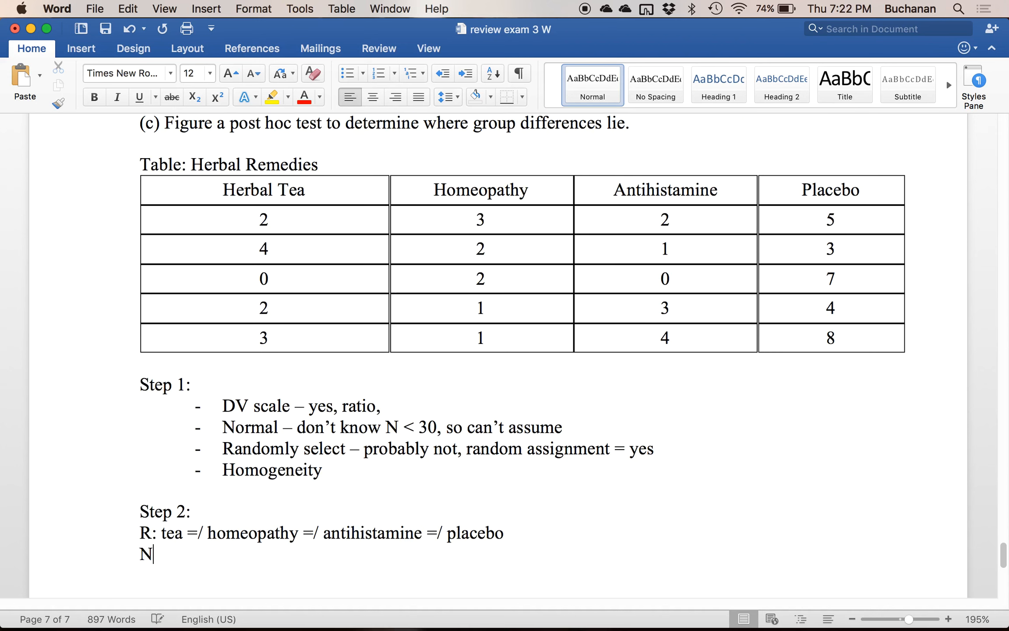
pyautogui.write(':')
pyautogui.moveTo(163, 532); pyautogui.dragTo(478, 536)
pyautogui.press('super+c')
pyautogui.click(331, 540)
pyautogui.click(272, 560)
pyautogui.press('super+v')
# - Change every =/ to = in the N: line so it reads "tea = homeopathy = antihistamine = placebo"
pyautogui.click(206, 555)
pyautogui.press('BackSpace')
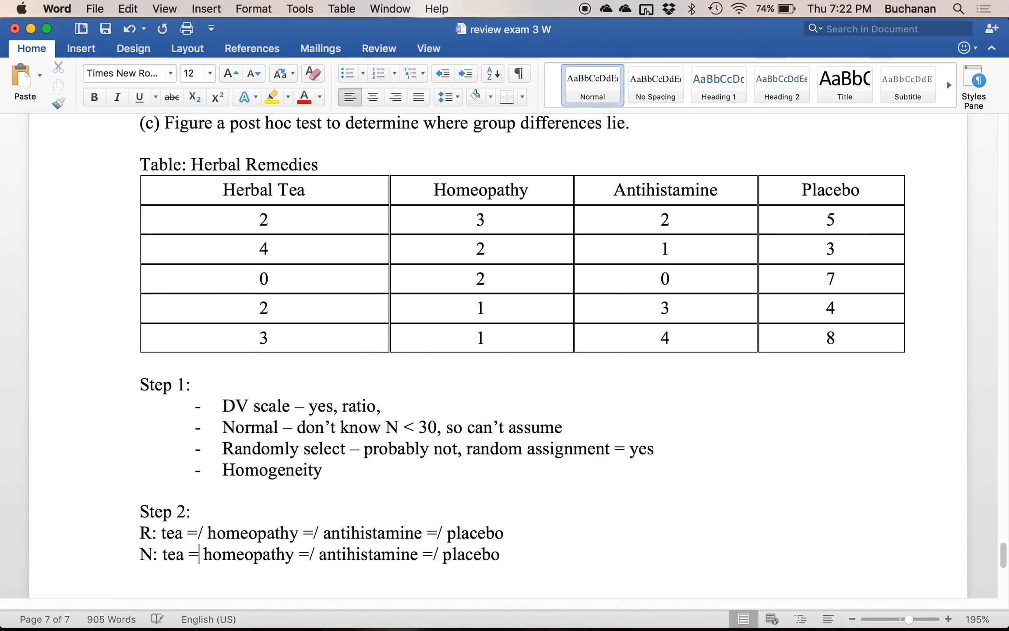
pyautogui.click(319, 555)
pyautogui.press('BackSpace')
pyautogui.press('BackSpace')
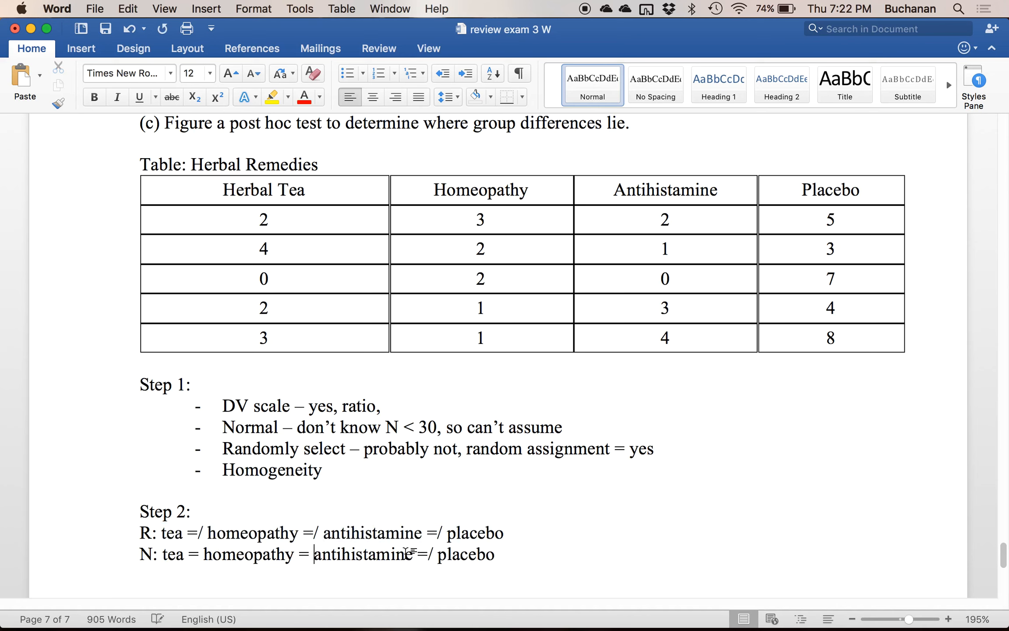
pyautogui.press('BackSpace')
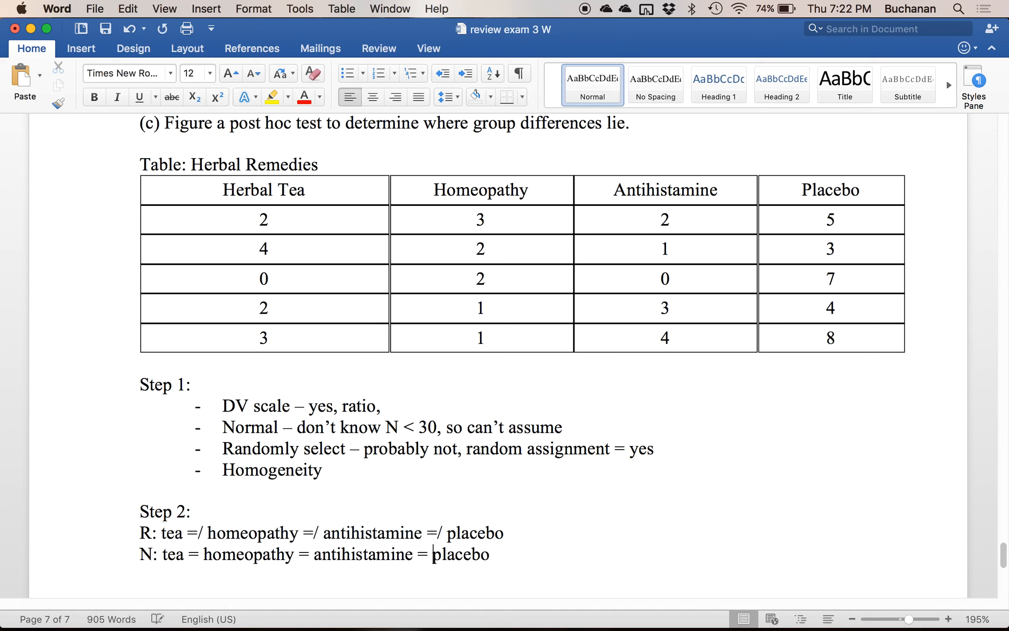
# - Add a "Step 3:" heading below the Step 2 hypotheses, with a "Means:" label under it
pyautogui.click(538, 561)
pyautogui.press('Return')
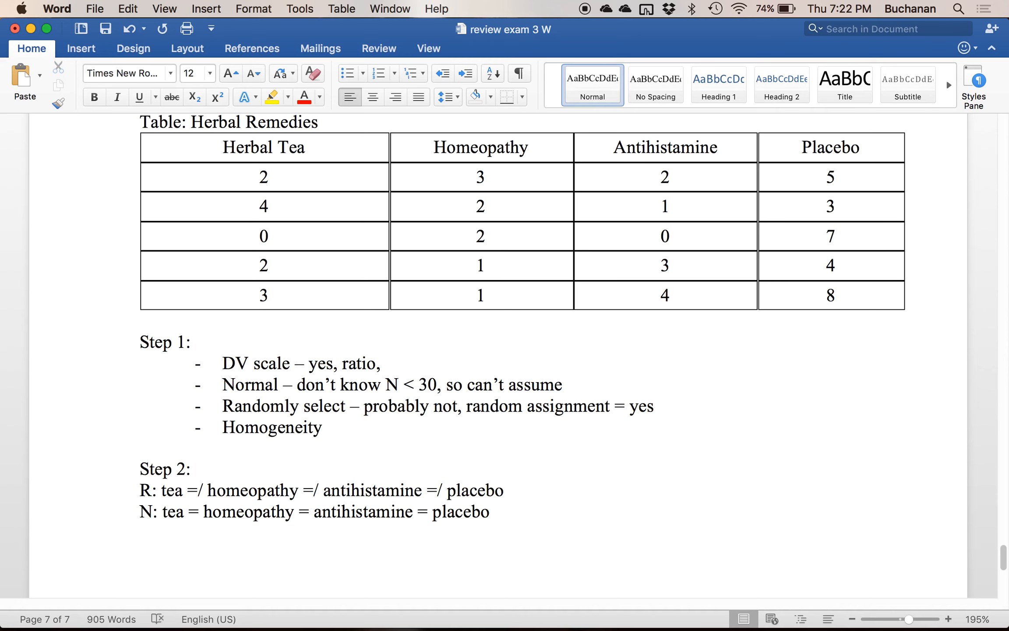
pyautogui.write('tep 3:')
pyautogui.press('Return')
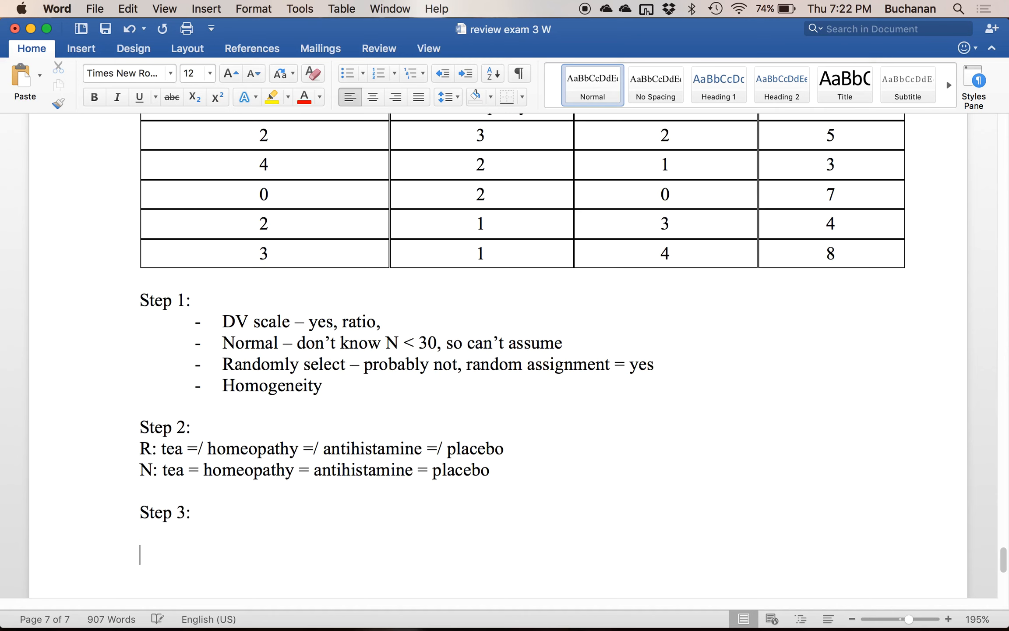
pyautogui.write('Means:')
# - Switch to RStudio, add the comment ##anova below the d.indt call in the review exam 3.R script, and save the script
pyautogui.hotkey('ctrl', 'Up')
pyautogui.click(333, 392)
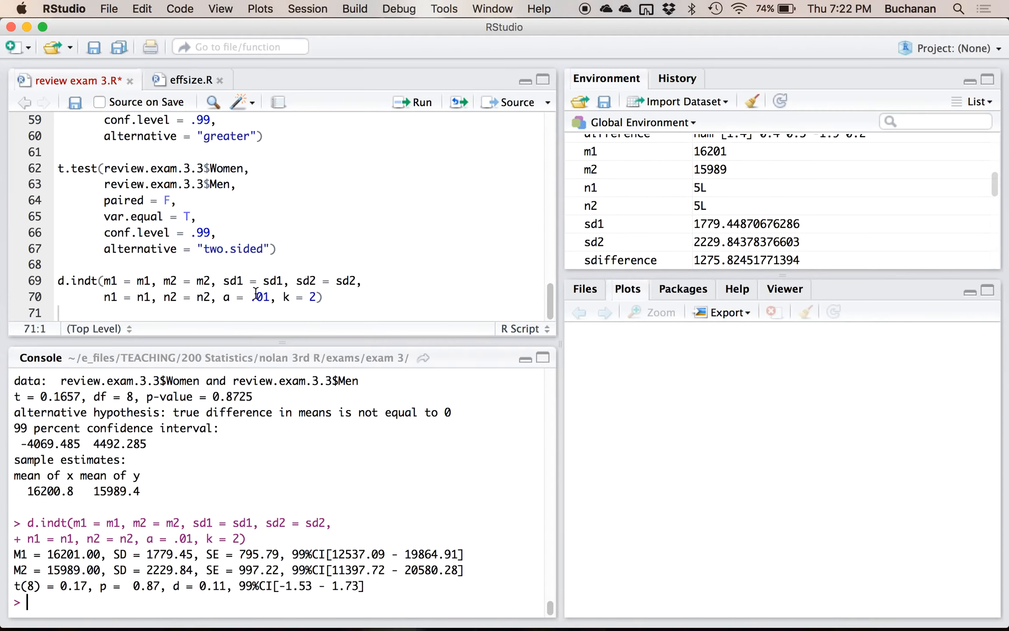
pyautogui.press('Return')
pyautogui.press('Return')
pyautogui.press('Return')
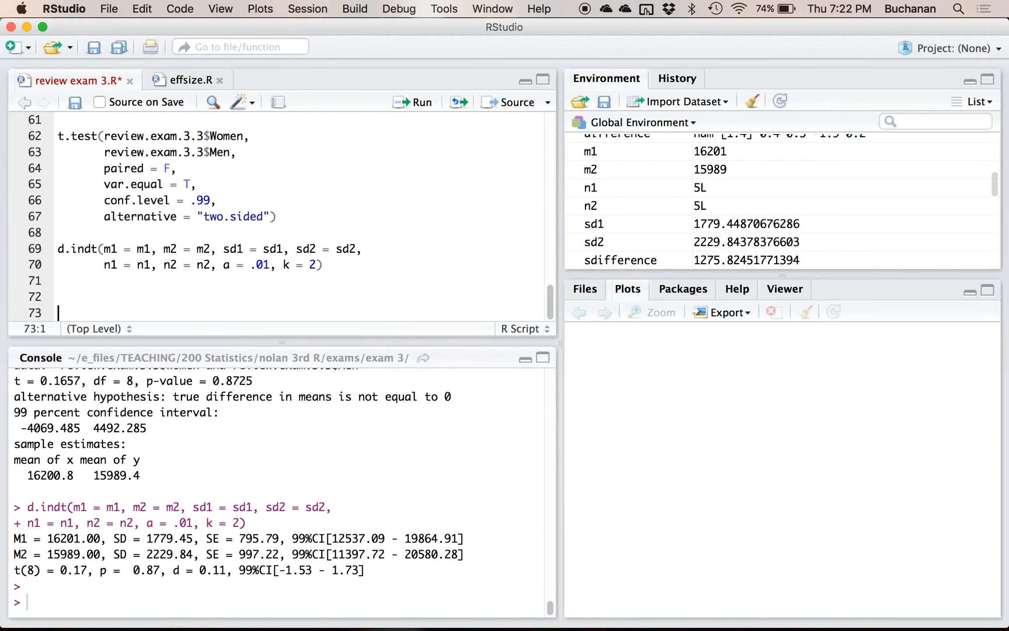
pyautogui.write('##anova')
pyautogui.press('Return')
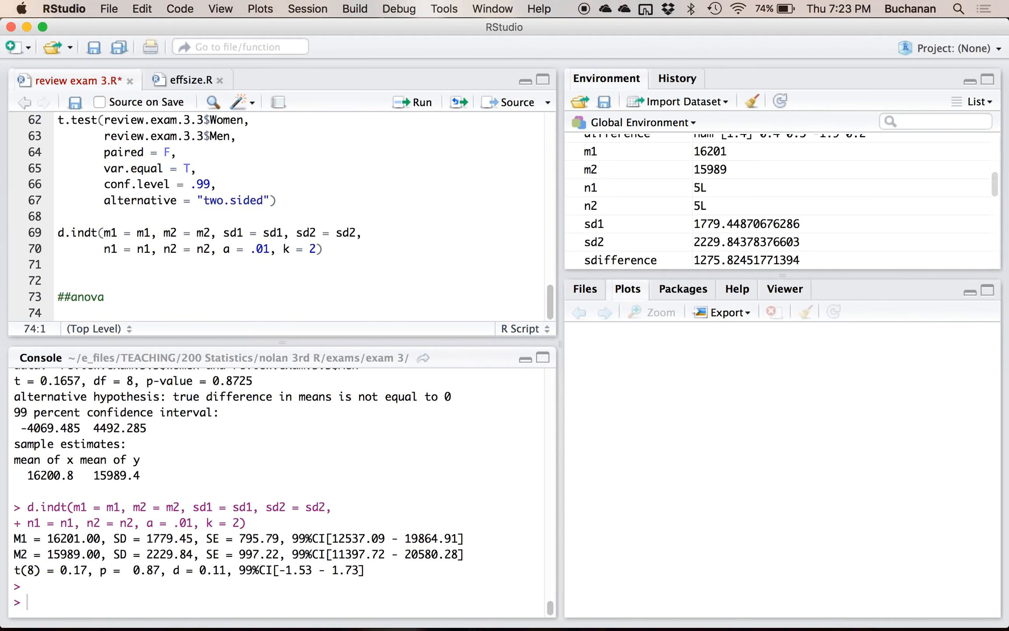
pyautogui.press('super+s')
# - Import the text file "review exam 3 4" as the dataset review.exam.3.4, with Heading set to Yes
pyautogui.click(672, 108)
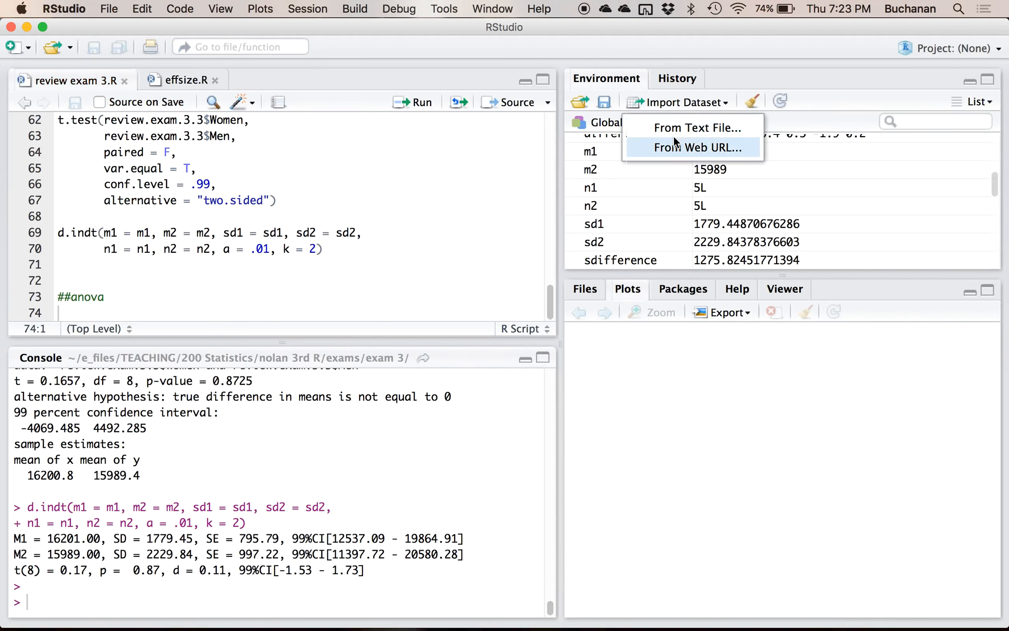
pyautogui.click(673, 127)
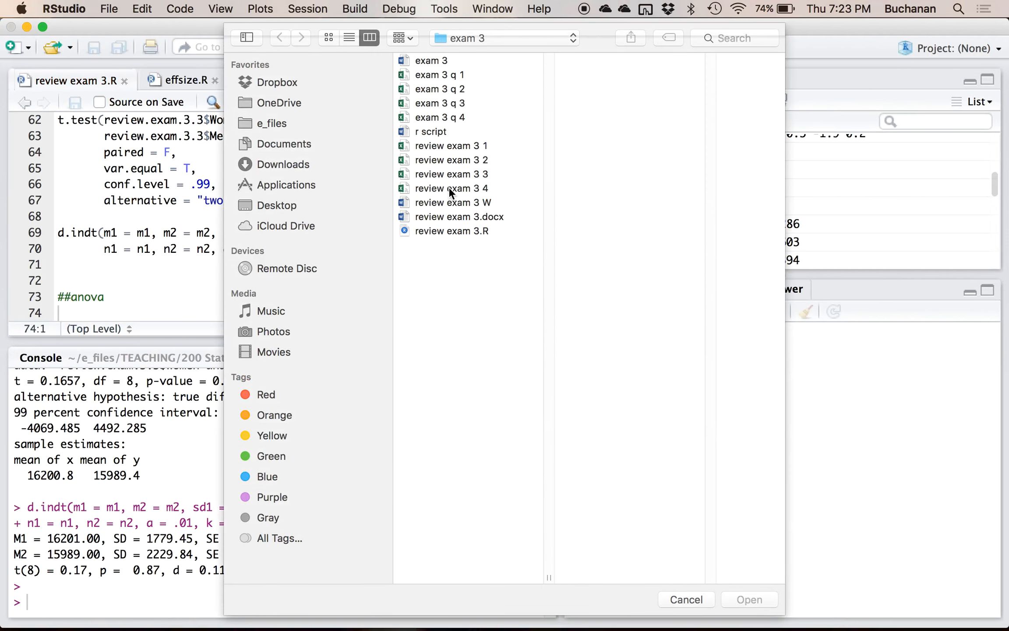
pyautogui.click(455, 203)
pyautogui.doubleClick(454, 190)
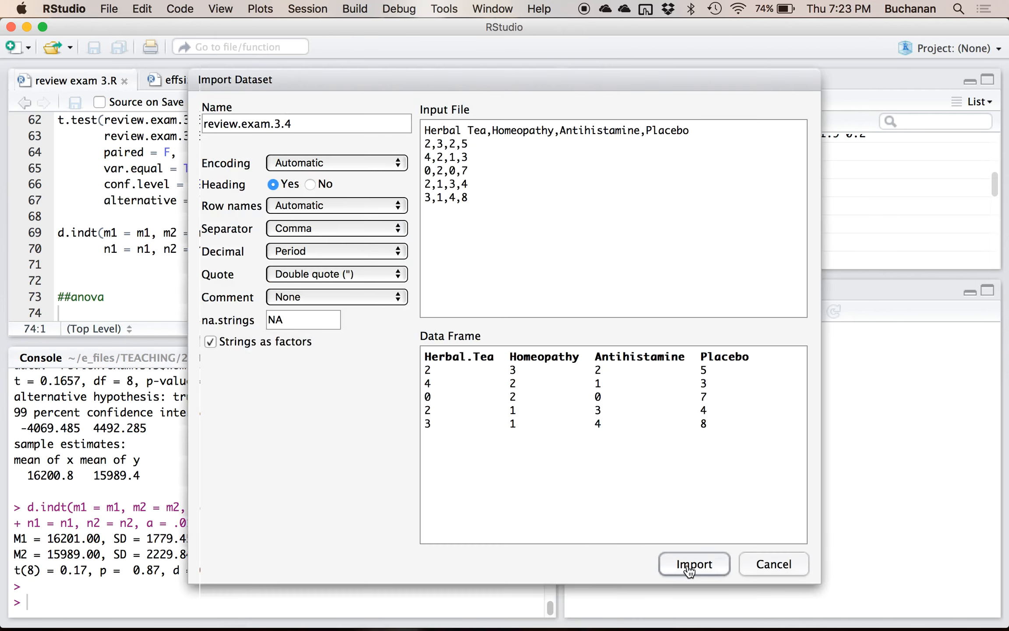
pyautogui.click(687, 564)
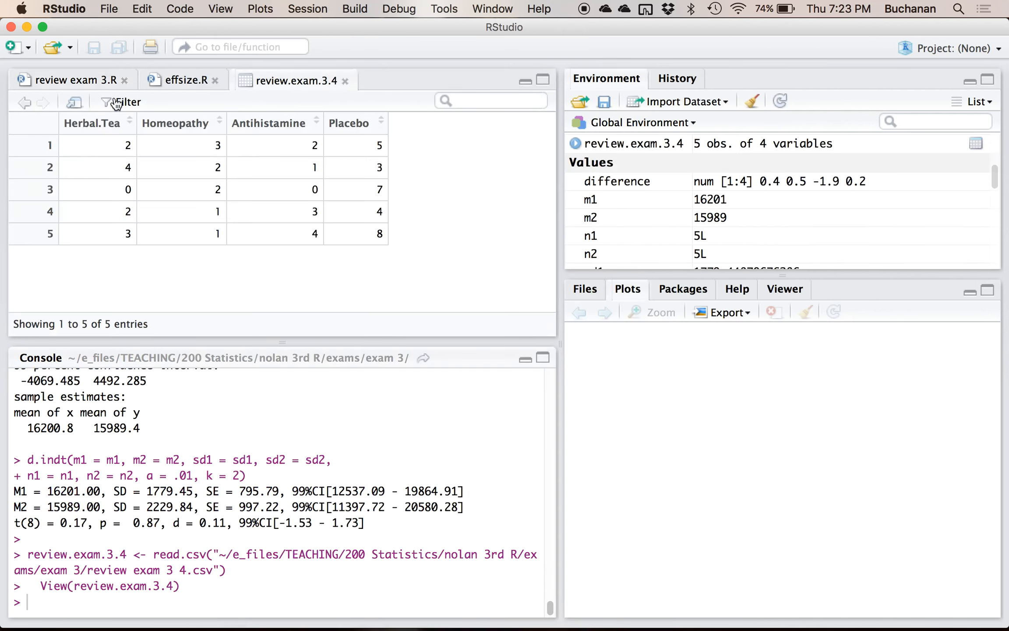
# - Add the line summary(review.exam.3.4) below the ##anova comment in the review exam 3.R script and run it
pyautogui.click(76, 80)
pyautogui.write('summar')
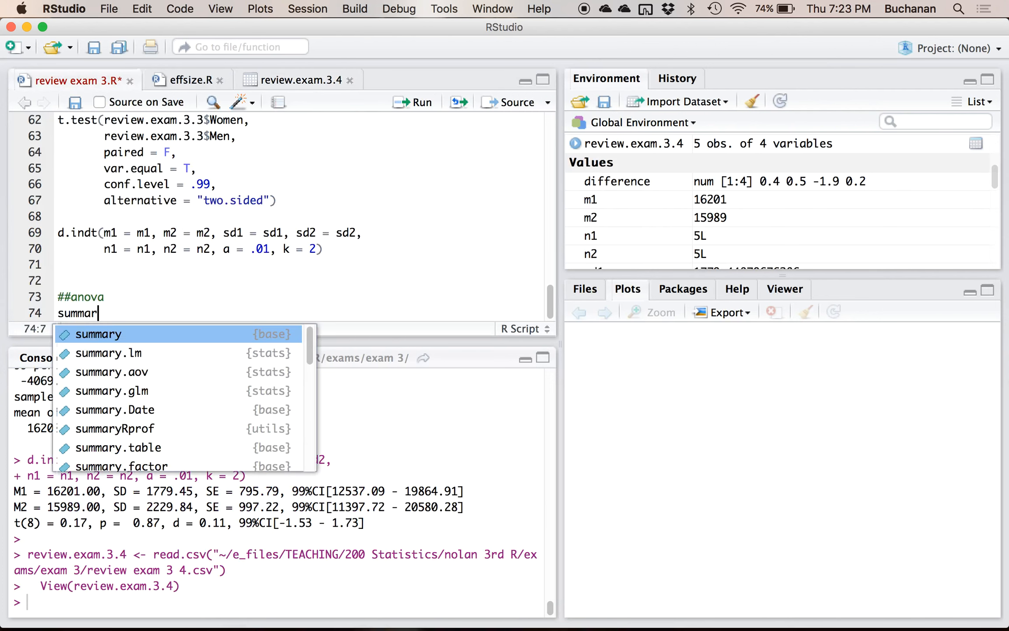
pyautogui.write('y(review')
pyautogui.press('Down')
pyautogui.press('Down')
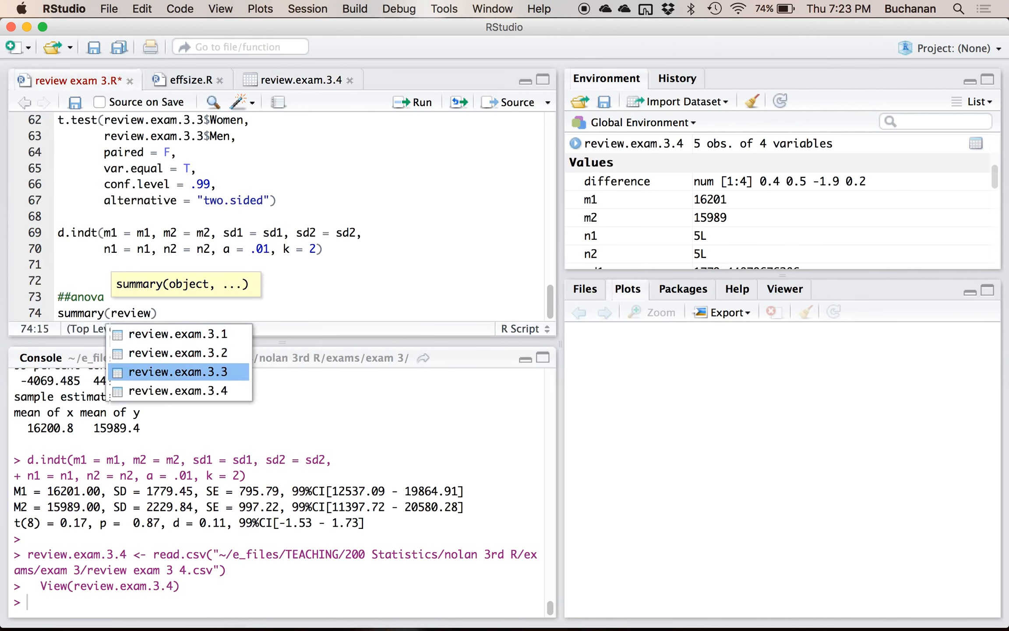
pyautogui.press('Down')
pyautogui.press('Return')
pyautogui.press('super+Return')
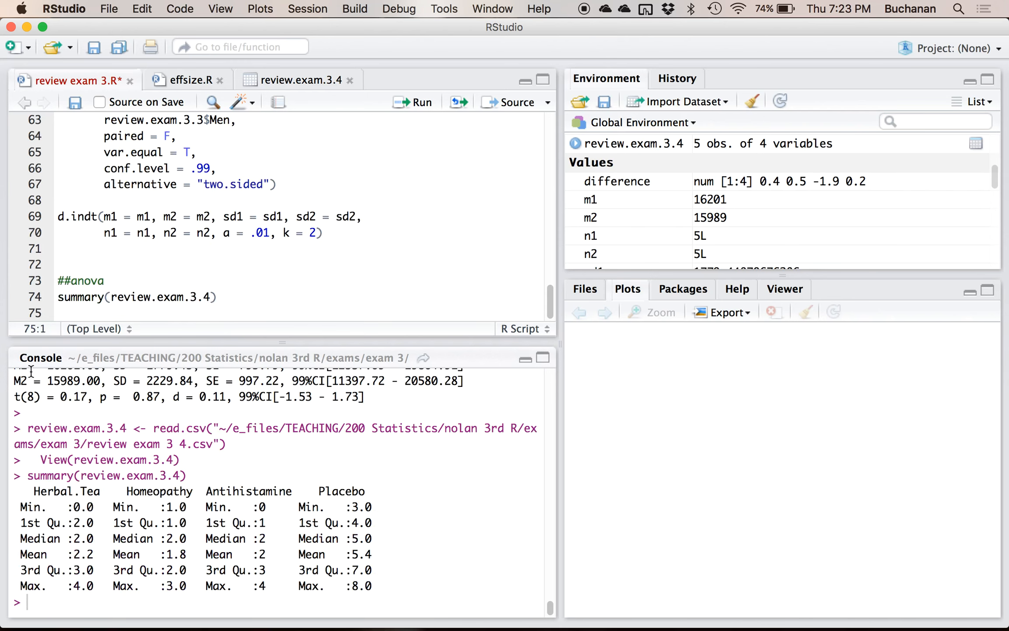
# - Copy the summary(review.exam.3.4) command and its output from the console and paste it under the "Means:" label in Word
pyautogui.moveTo(14, 476); pyautogui.dragTo(398, 588)
pyautogui.press('super+c')
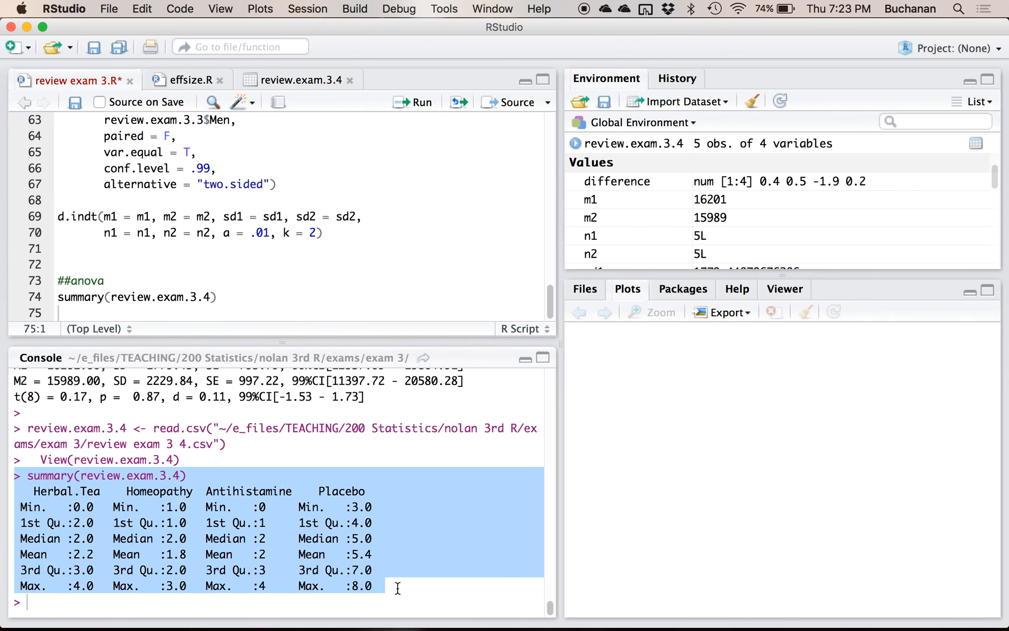
pyautogui.hotkey('ctrl', 'Up')
pyautogui.click(331, 416)
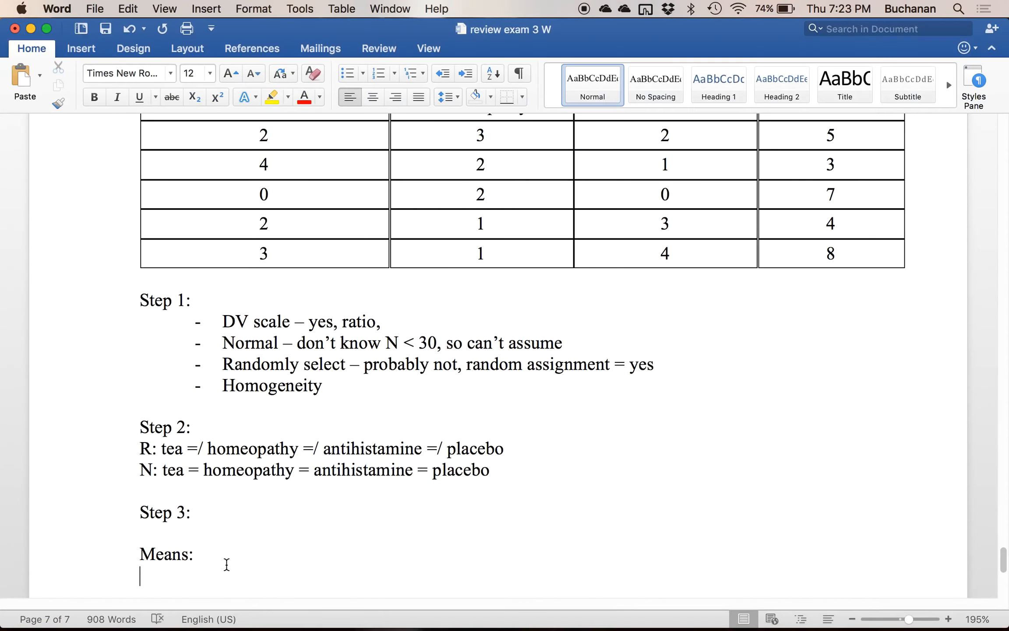
pyautogui.press('super+v')
pyautogui.scroll(-2, 226, 563)
# - Highlight the Mean row of the pasted summary in yellow and add an "SDs:" label below the summary
pyautogui.moveTo(146, 423); pyautogui.dragTo(509, 421)
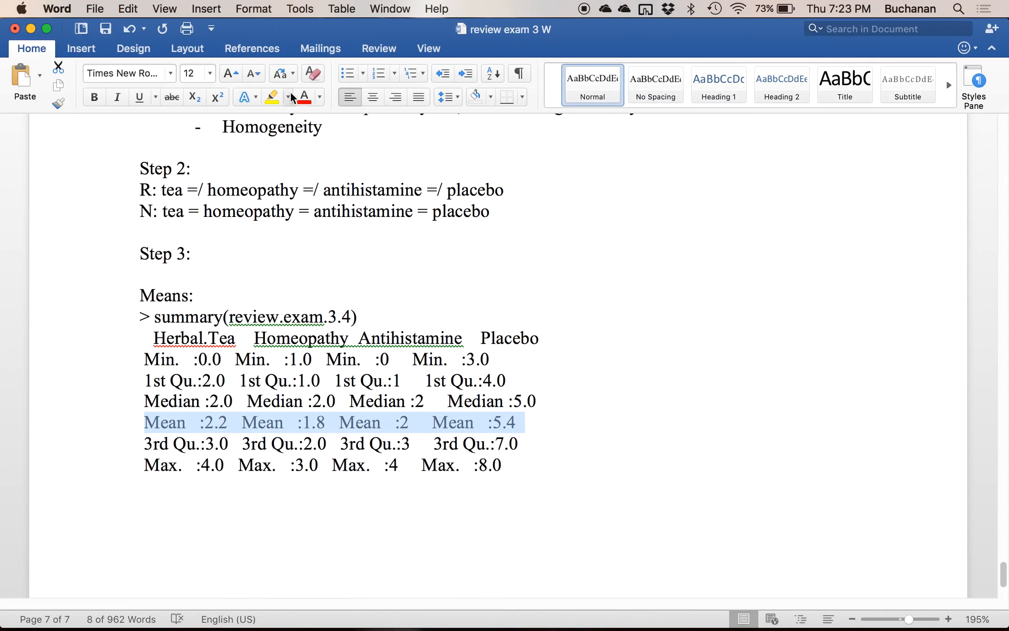
pyautogui.click(274, 102)
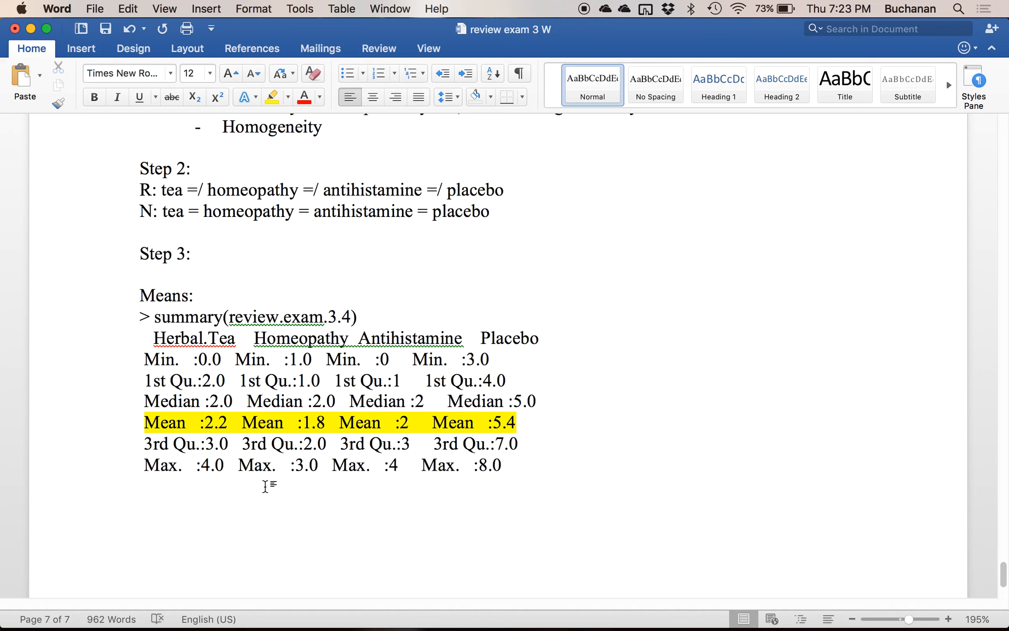
pyautogui.press('Return')
pyautogui.write('SDs:')
# - Switch to RStudio, add the line sd(review.exam.3.4$Herbal.Tea) below the summary call, and run it
pyautogui.hotkey('ctrl', 'Up')
pyautogui.click(200, 315)
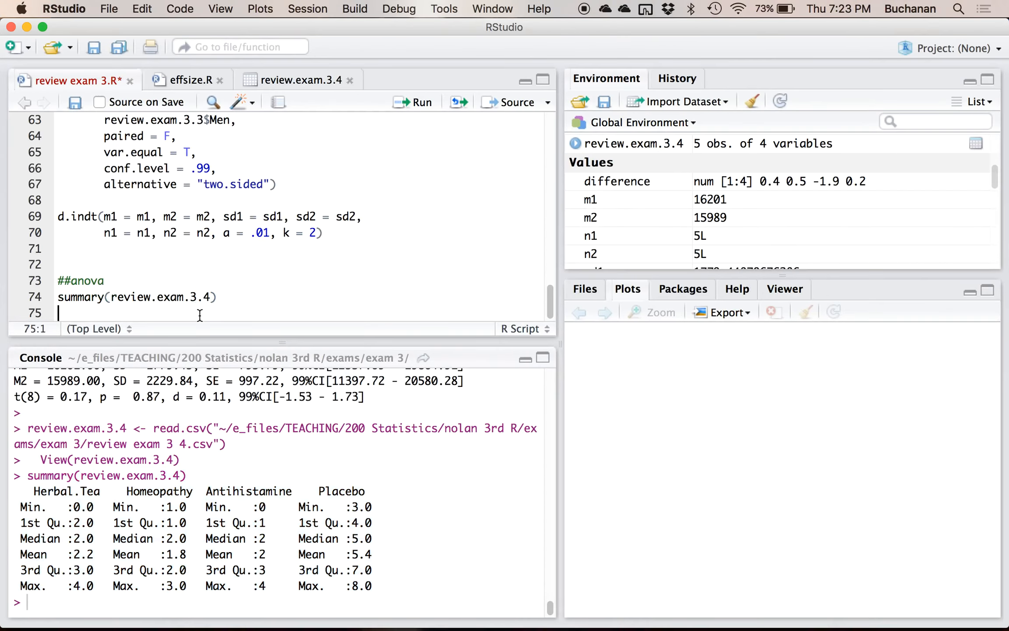
pyautogui.write('rev')
pyautogui.press('BackSpace')
pyautogui.press('BackSpace')
pyautogui.write('sd(review')
pyautogui.press('Down')
pyautogui.press('Down')
pyautogui.press('Down')
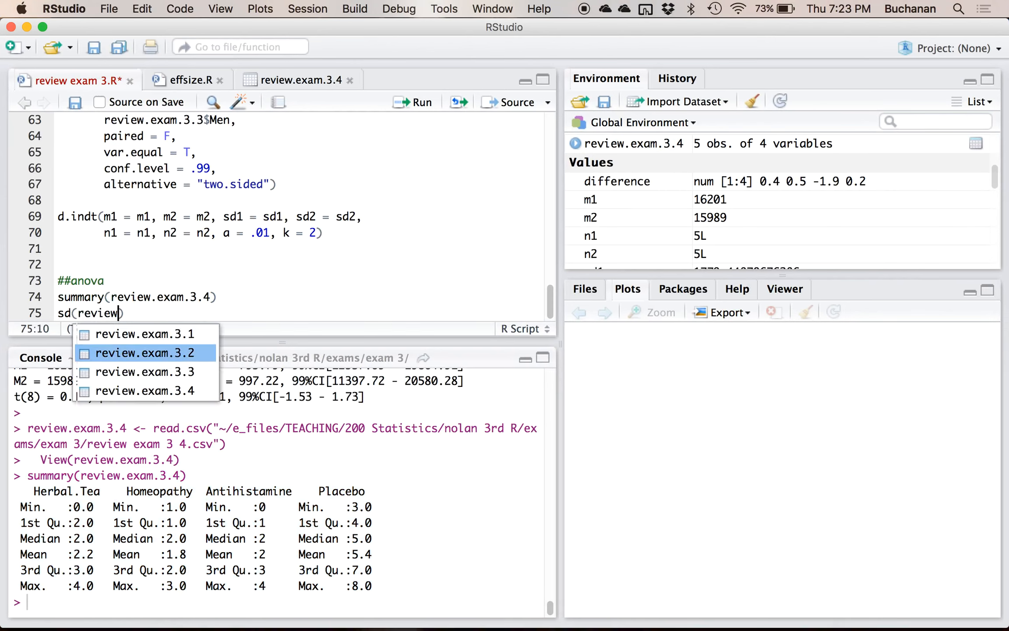
pyautogui.press('Return')
pyautogui.write('$')
pyautogui.press('Return')
pyautogui.press('super+Return')
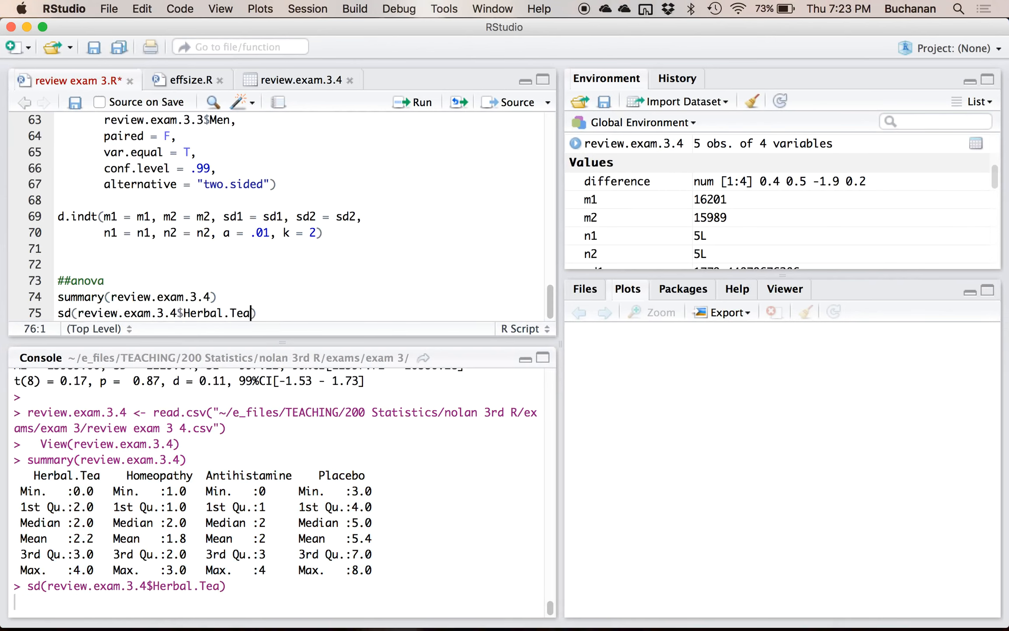
# - Add and run sd(review.exam.3.4$Homeopathy) on the next script line
pyautogui.write('sd(review')
pyautogui.press('Down')
pyautogui.press('Down')
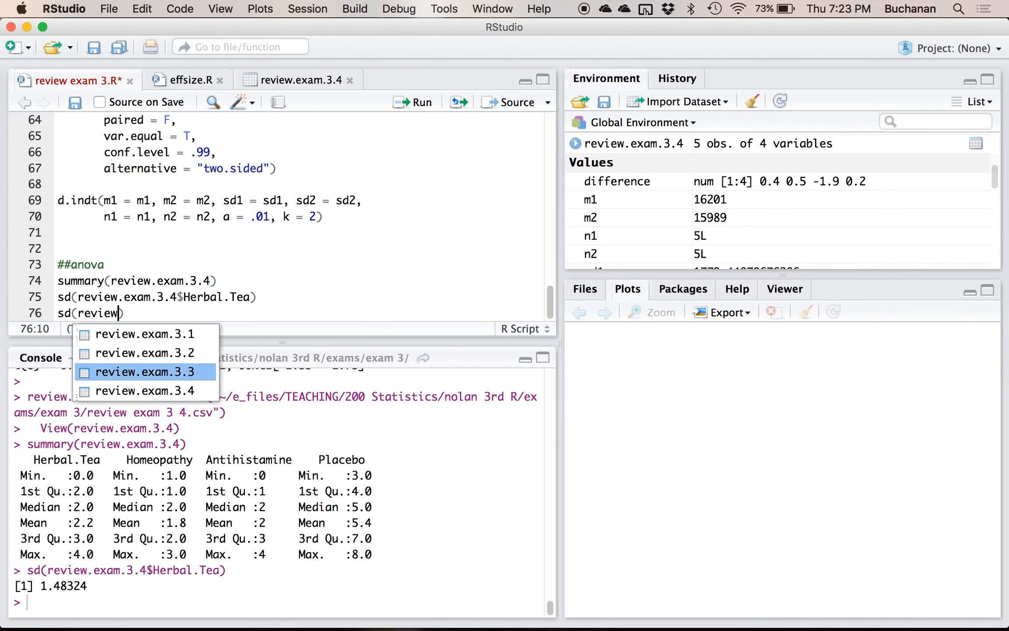
pyautogui.press('Down')
pyautogui.press('Return')
pyautogui.write('$')
pyautogui.press('Down')
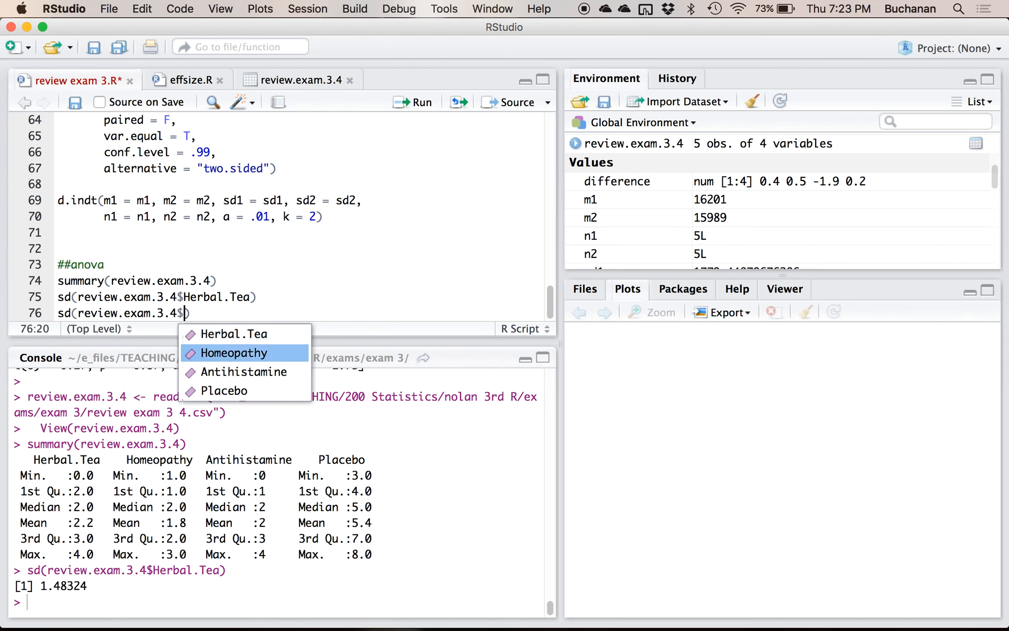
pyautogui.press('Return')
pyautogui.press('super+Return')
# - Add and run sd(review.exam.3.4$Antihistamine) below the Homeopathy line of the script
pyautogui.write('sd(')
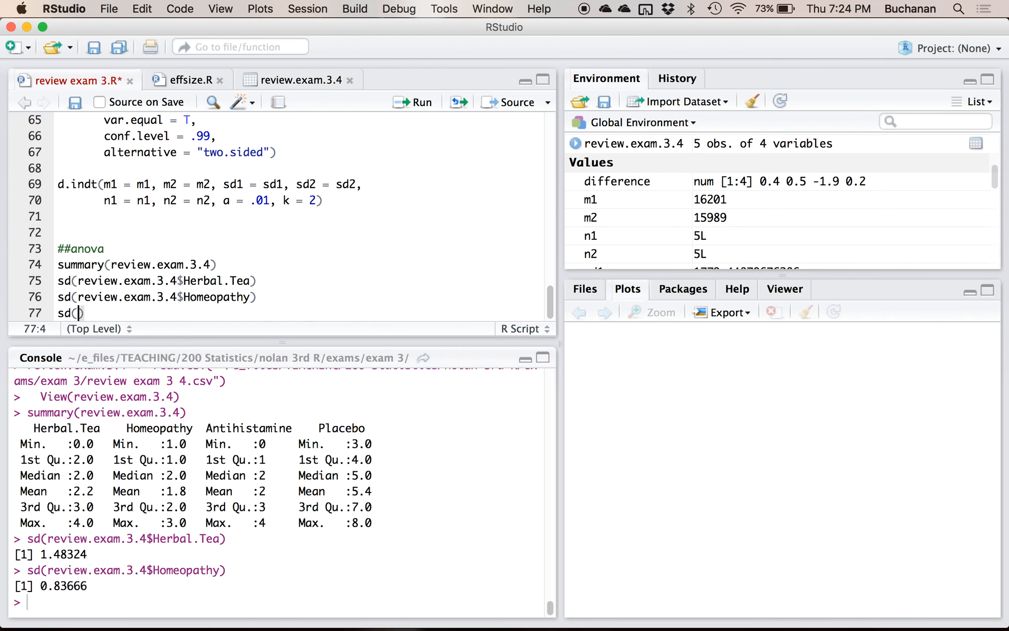
pyautogui.write('review.')
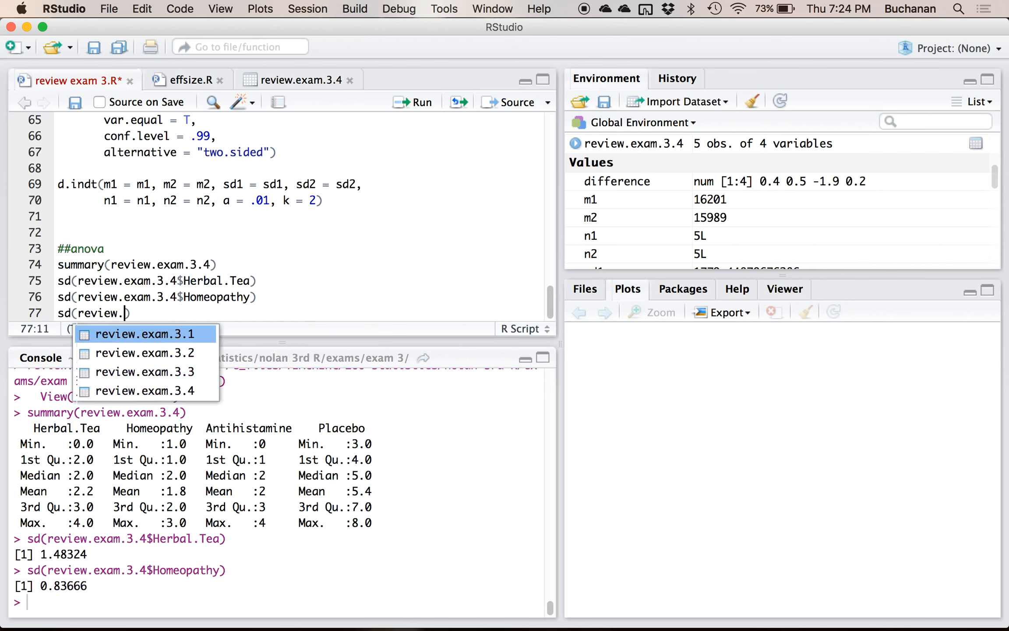
pyautogui.click(203, 390)
pyautogui.write('$')
pyautogui.press('Down')
pyautogui.press('Down')
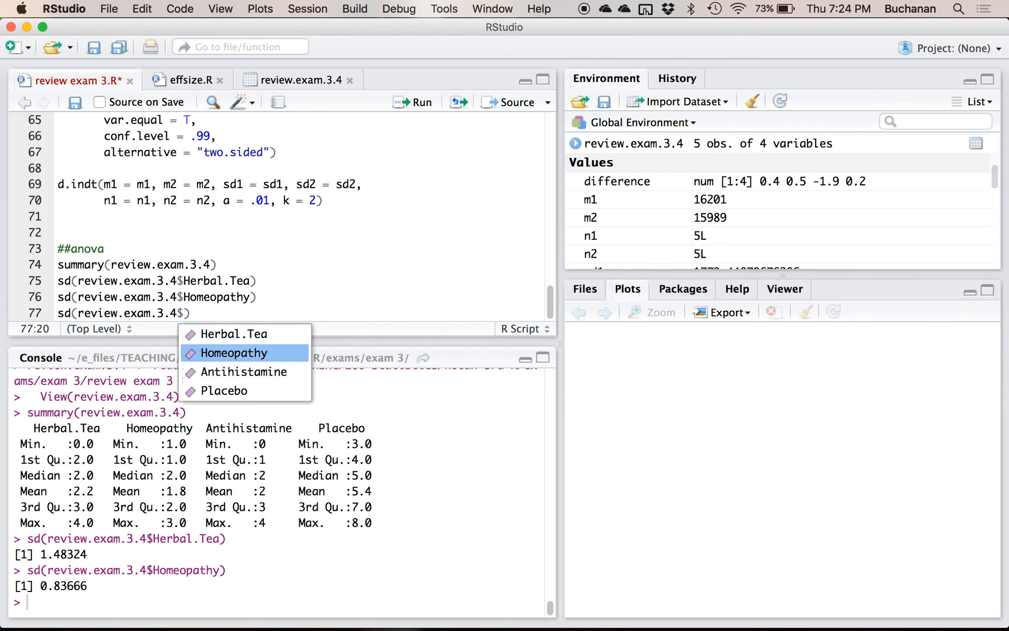
pyautogui.press('Return')
pyautogui.press('super+Return')
# - Add and run sd(review.exam.3.4$Placebo) below the Antihistamine line of the script
pyautogui.write('sd(revi')
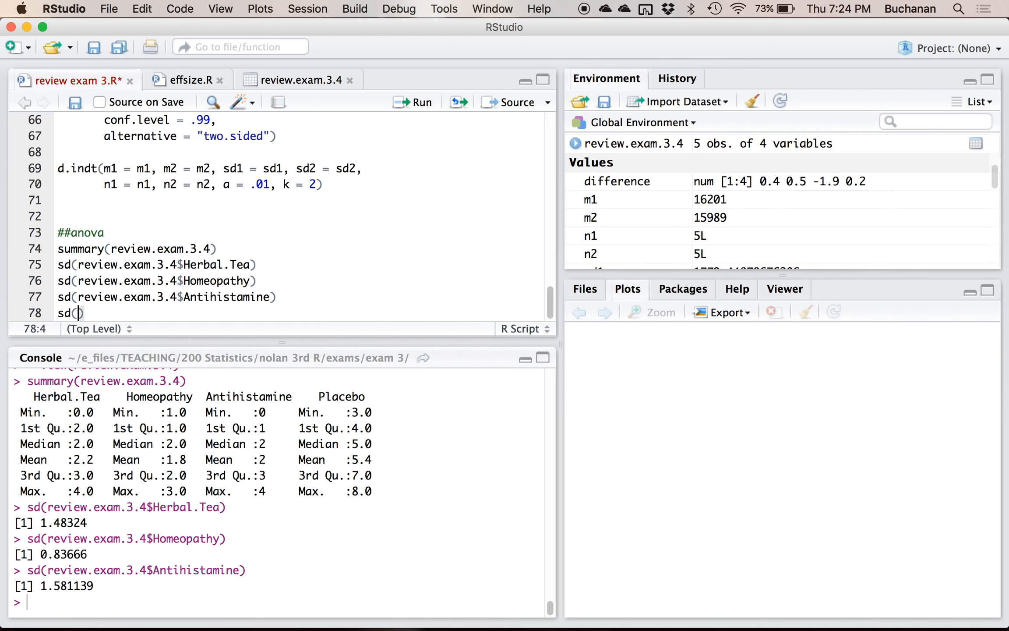
pyautogui.write('ew.')
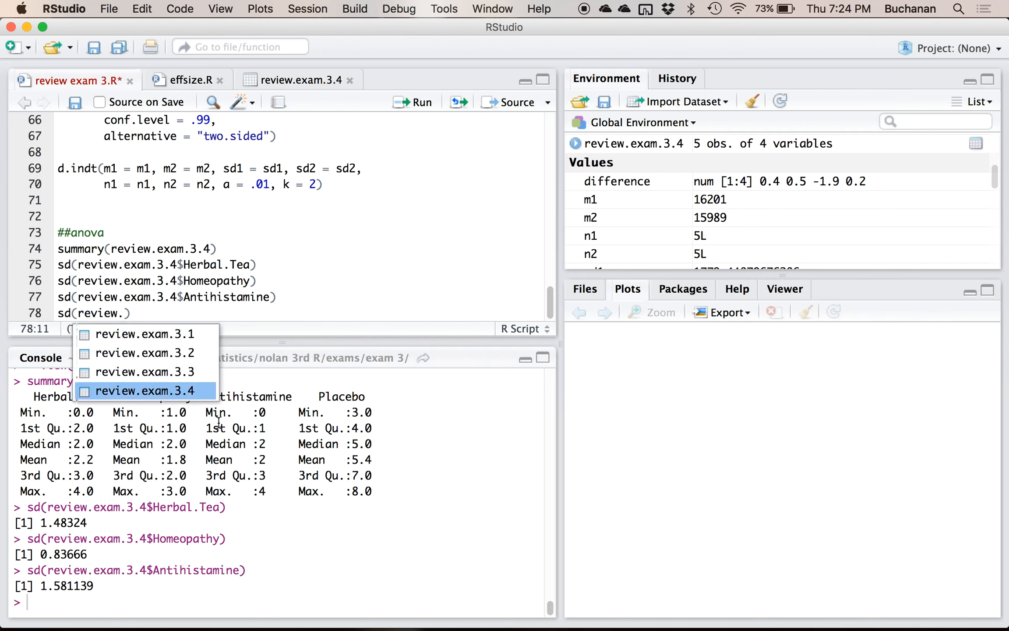
pyautogui.click(203, 391)
pyautogui.write('#')
pyautogui.press('BackSpace')
pyautogui.write('$p')
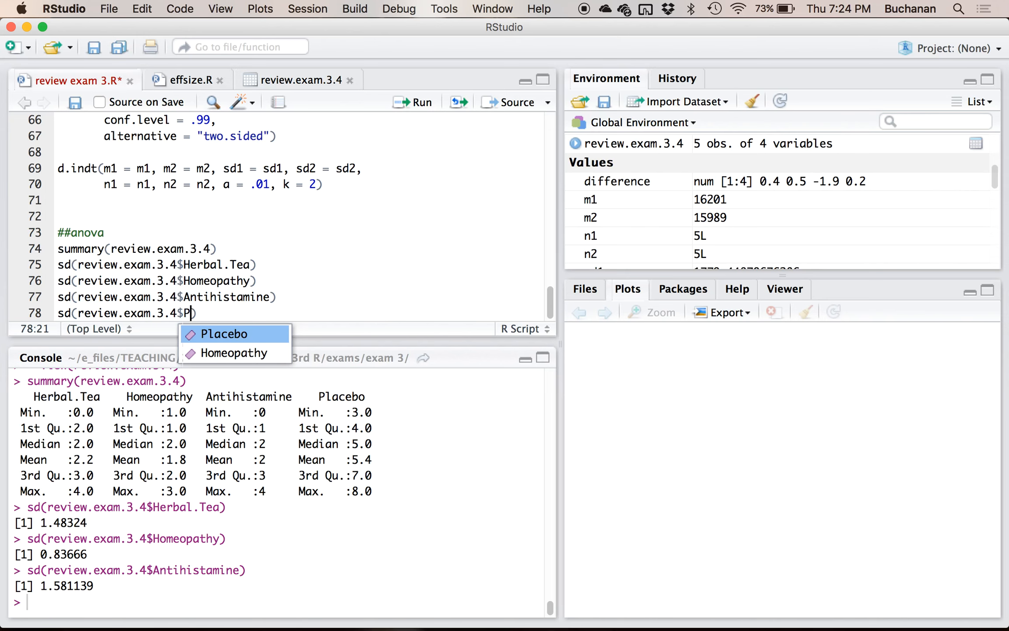
pyautogui.press('Return')
pyautogui.hotkey('ctrl', 'Return')
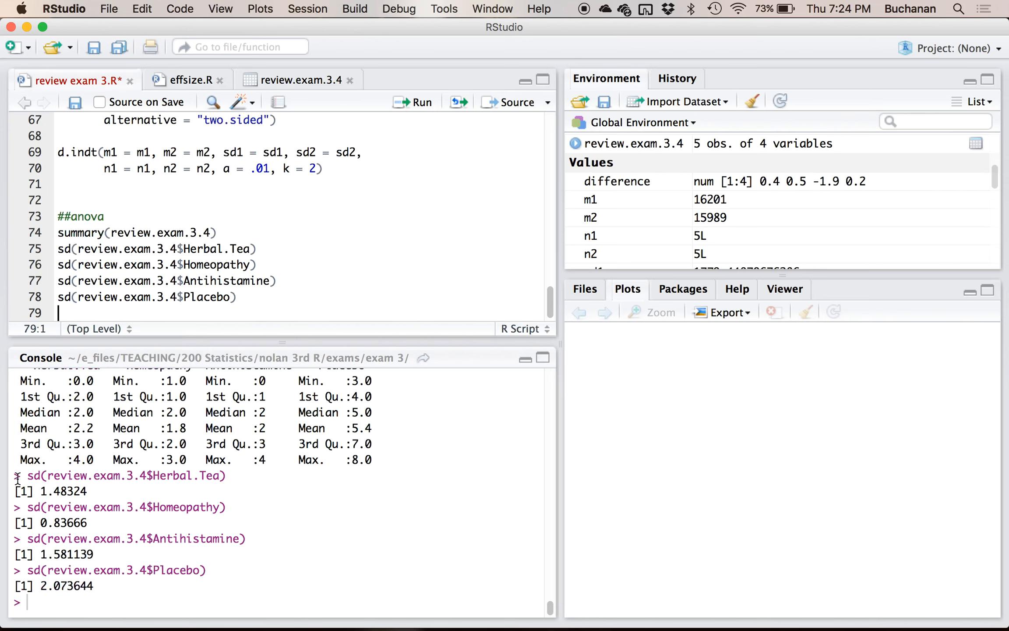
# - Copy the four sd commands with their results from the console and paste them under the "SDs:" label in Word
pyautogui.moveTo(18, 480); pyautogui.dragTo(127, 585)
pyautogui.press('super+c')
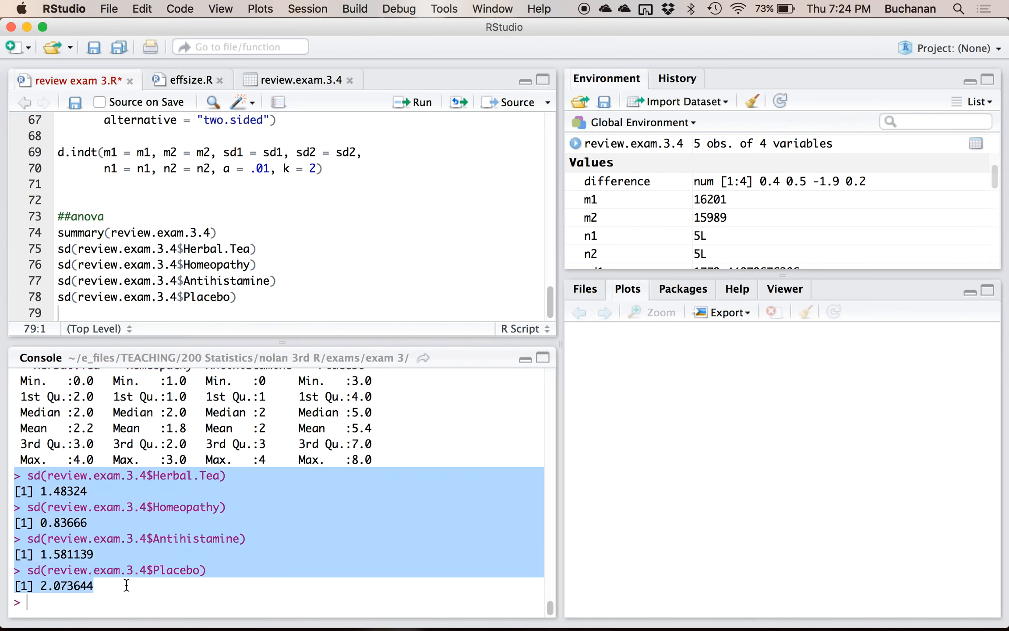
pyautogui.hotkey('ctrl', 'Up')
pyautogui.click(304, 421)
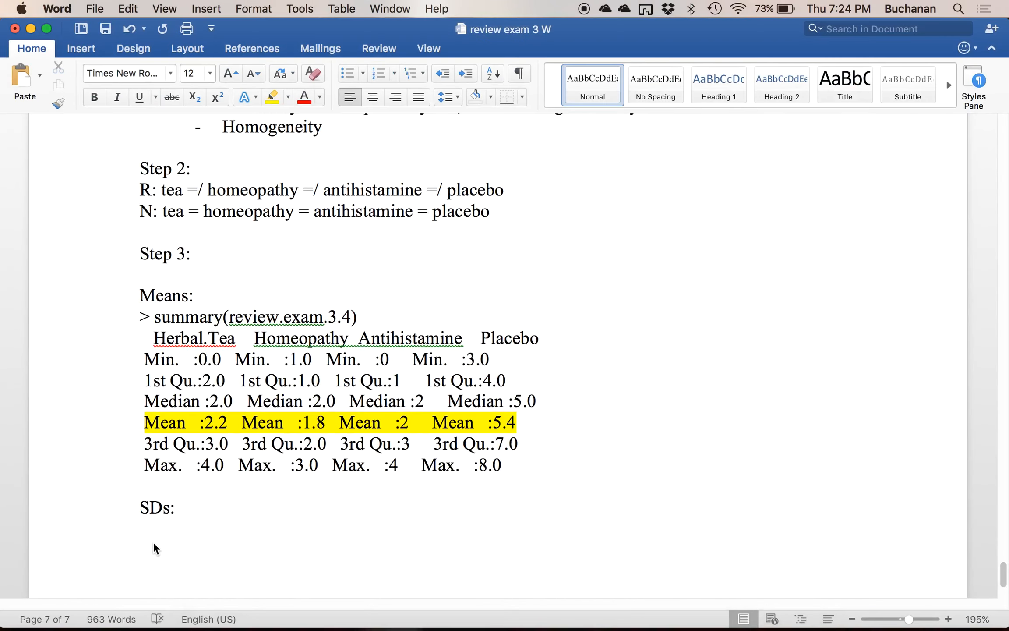
pyautogui.press('super+v')
pyautogui.scroll(-3, 180, 534)
pyautogui.scroll(2, 180, 533)
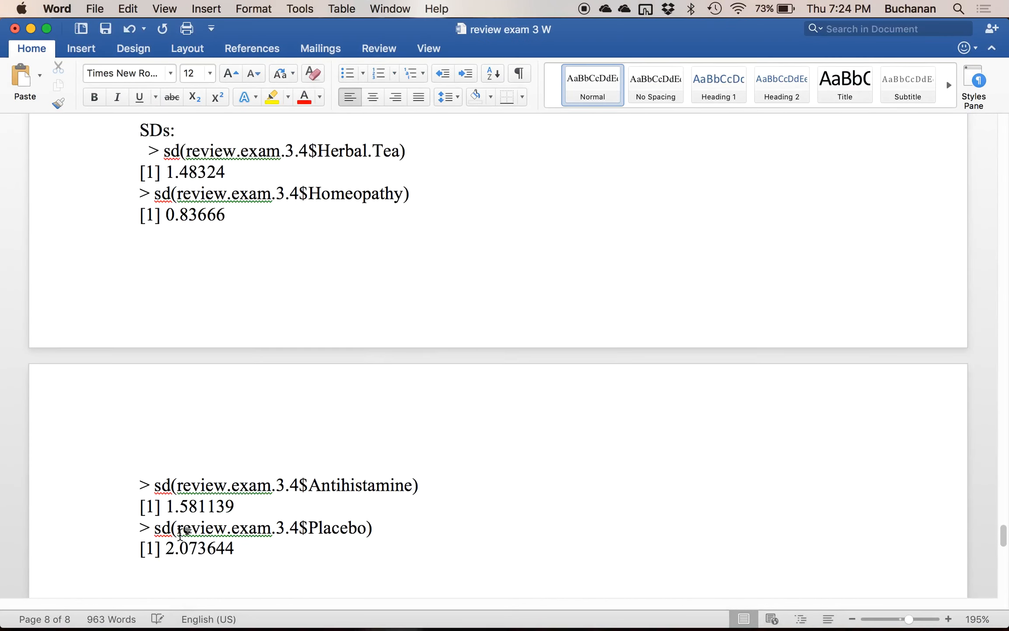
pyautogui.scroll(-3, 180, 534)
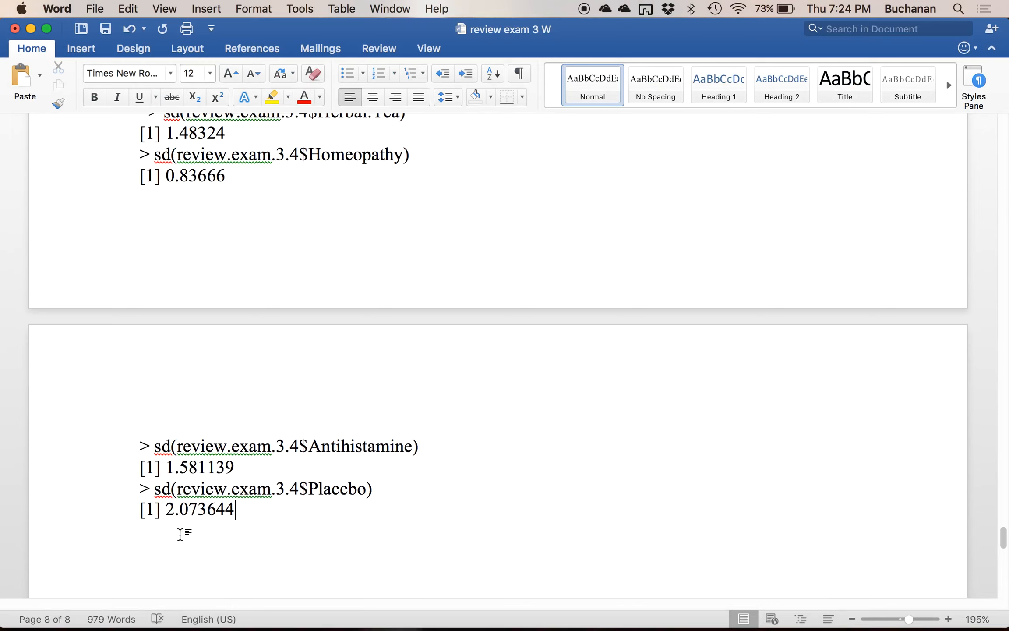
# - Compare the pasted standard deviations and complete the Step 1 bullet as "Homogeneity: they are all small and roughly equal, no one is 2x larger than another"
pyautogui.doubleClick(177, 179)
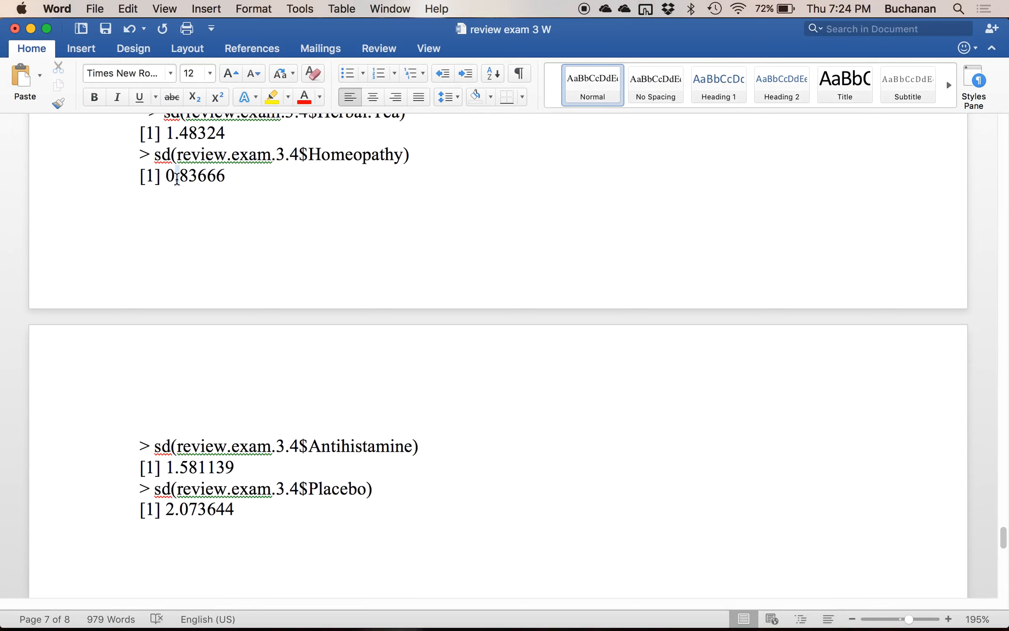
pyautogui.doubleClick(192, 509)
pyautogui.scroll(10, 192, 509)
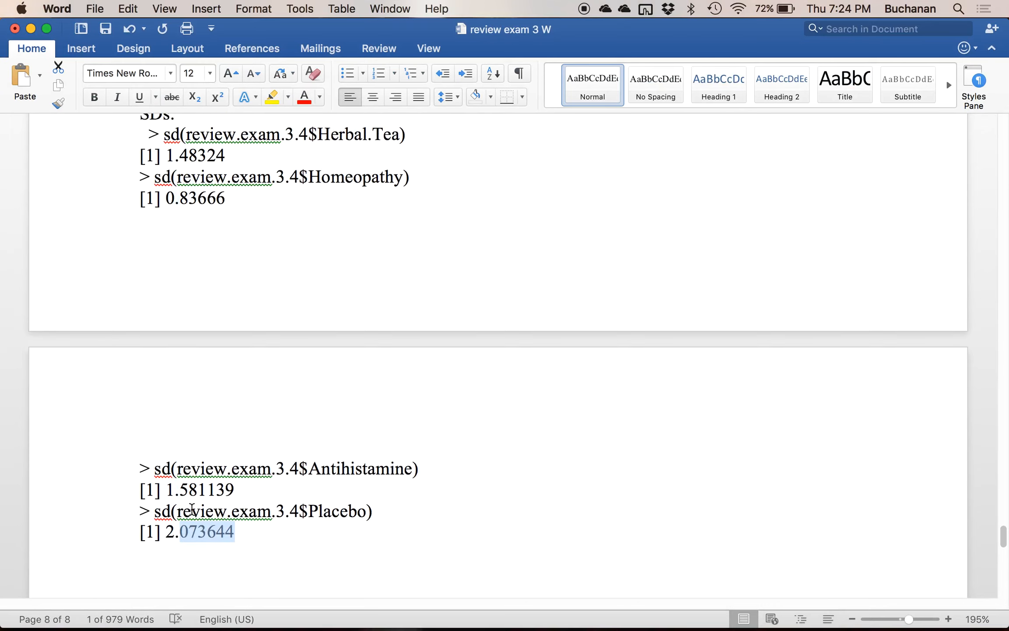
pyautogui.scroll(-6, 193, 510)
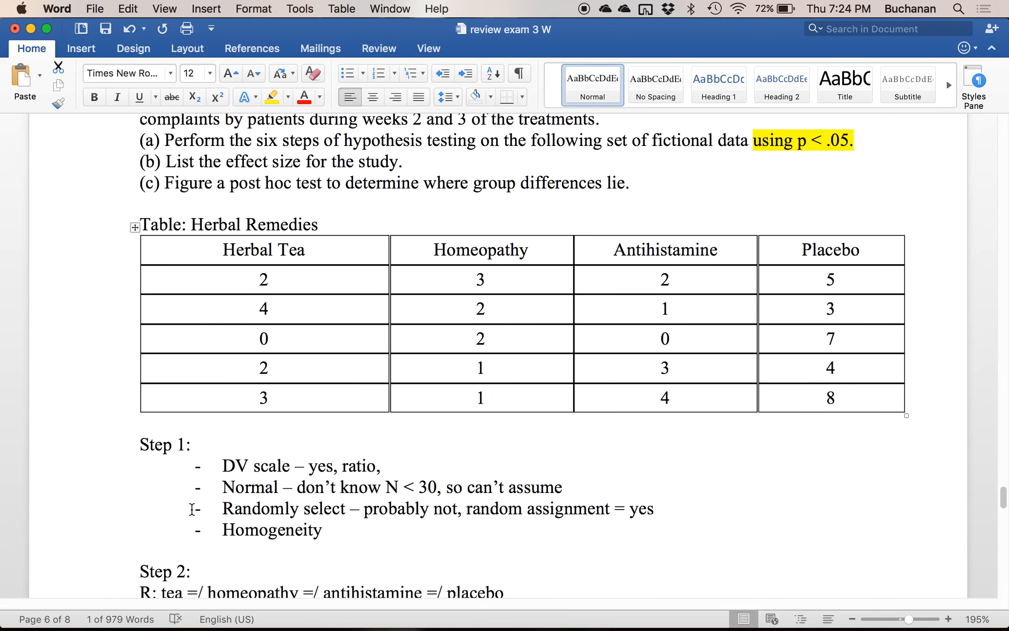
pyautogui.click(325, 528)
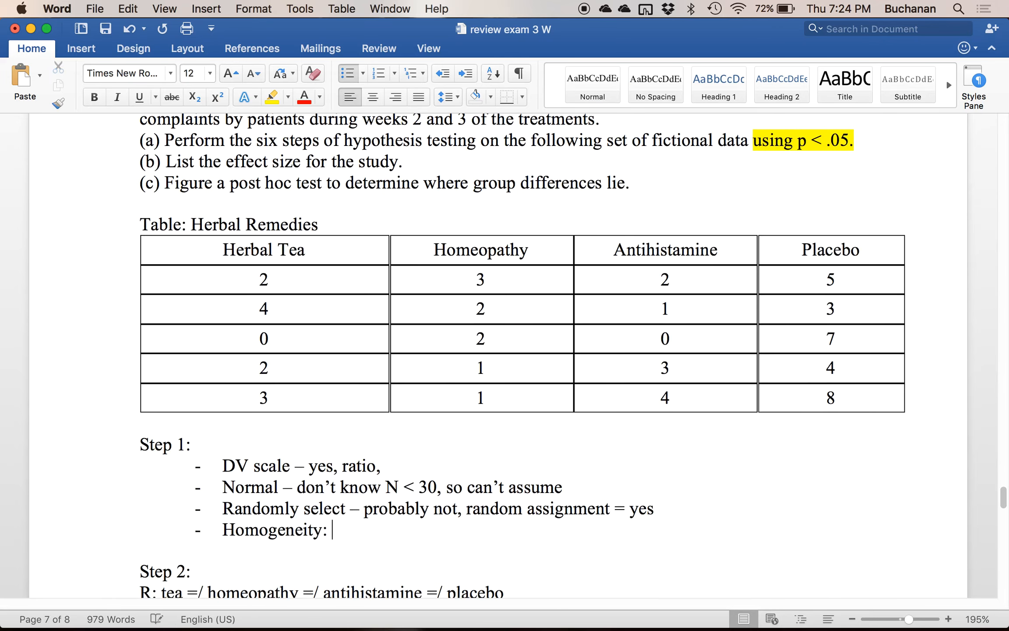
pyautogui.write('they are all ')
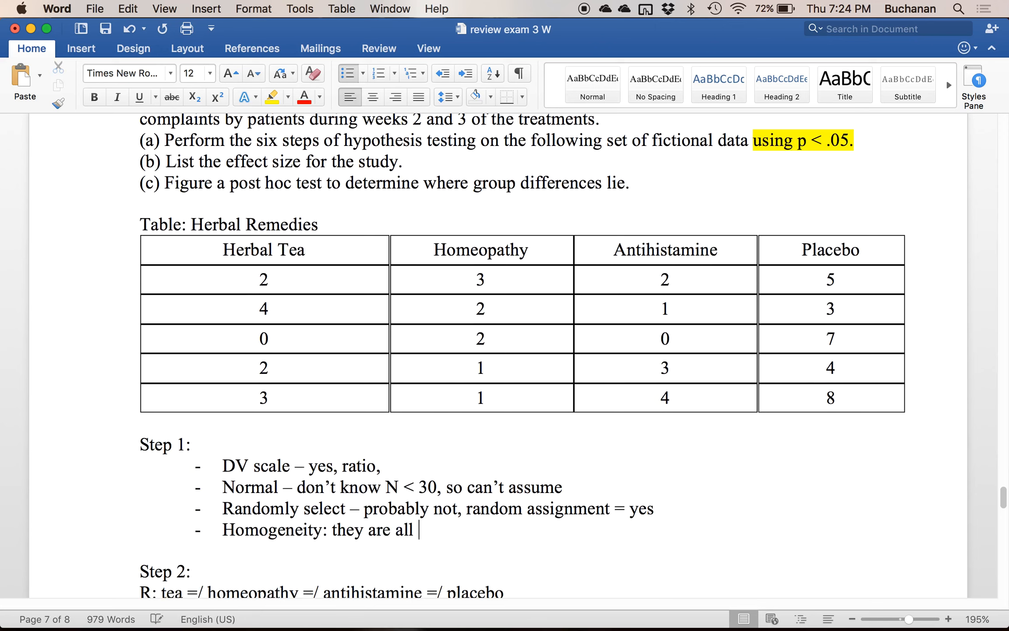
pyautogui.write('small and ok,')
pyautogui.press('BackSpace')
pyautogui.press('BackSpace')
pyautogui.press('BackSpace')
pyautogui.press('BackSpace')
pyautogui.write('roughtly')
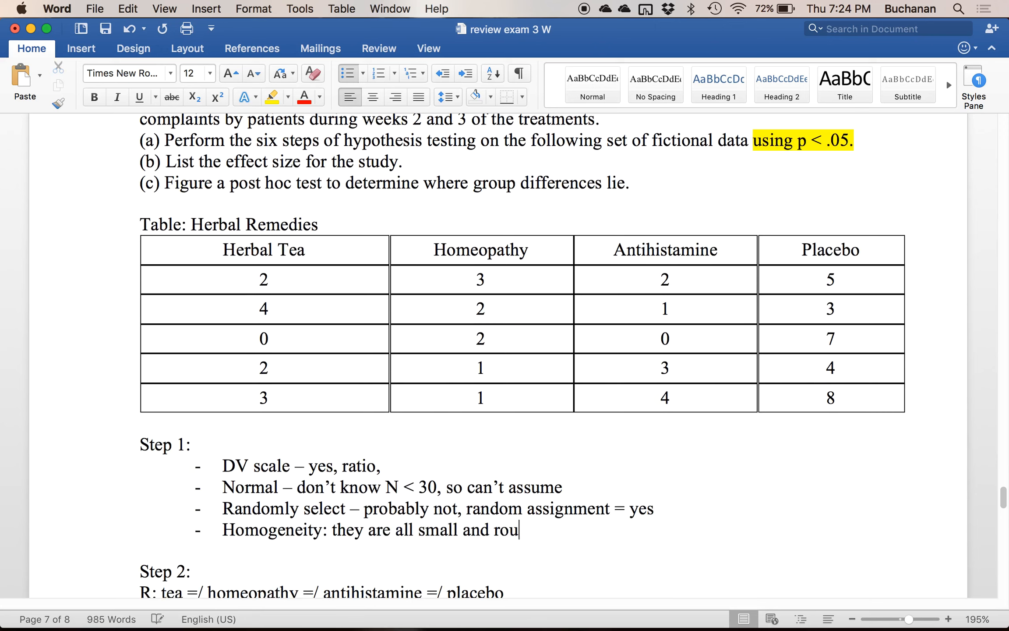
pyautogui.press('BackSpace')
pyautogui.press('BackSpace')
pyautogui.press('BackSpace')
pyautogui.press('BackSpace')
pyautogui.write('ly equal, n')
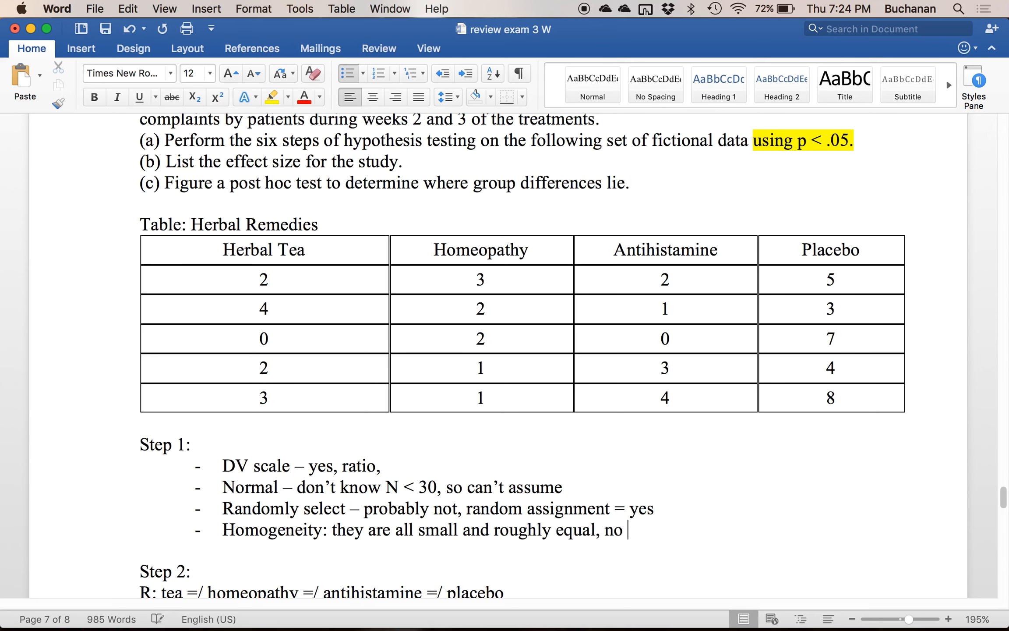
pyautogui.write('one is 2x larger than another')
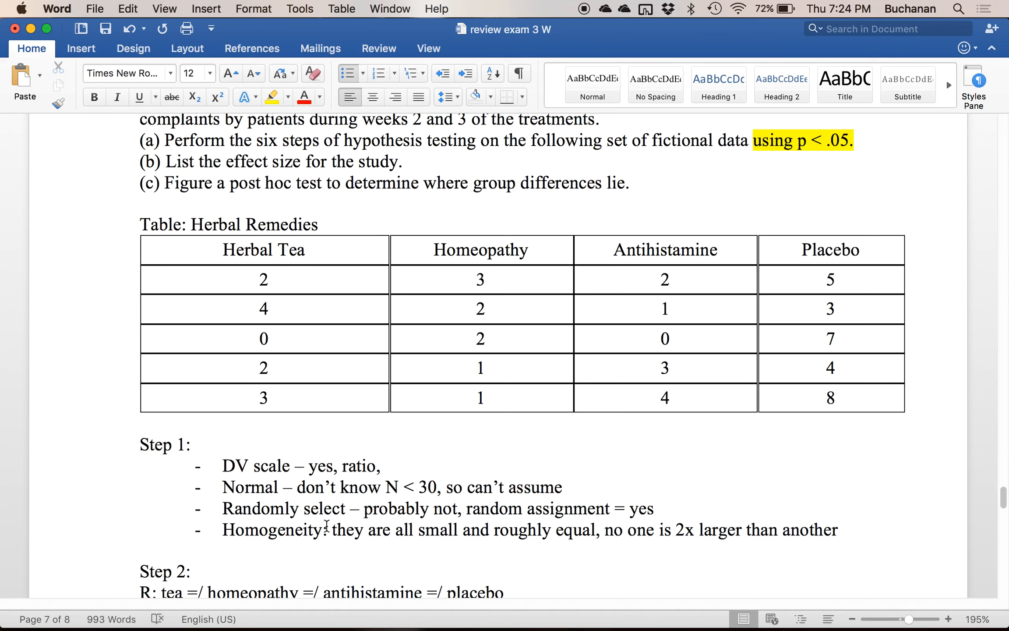
# - Add a "The ANOVA table:" label below the pasted standard deviation results, with an empty line under it
pyautogui.scroll(-15, 302, 486)
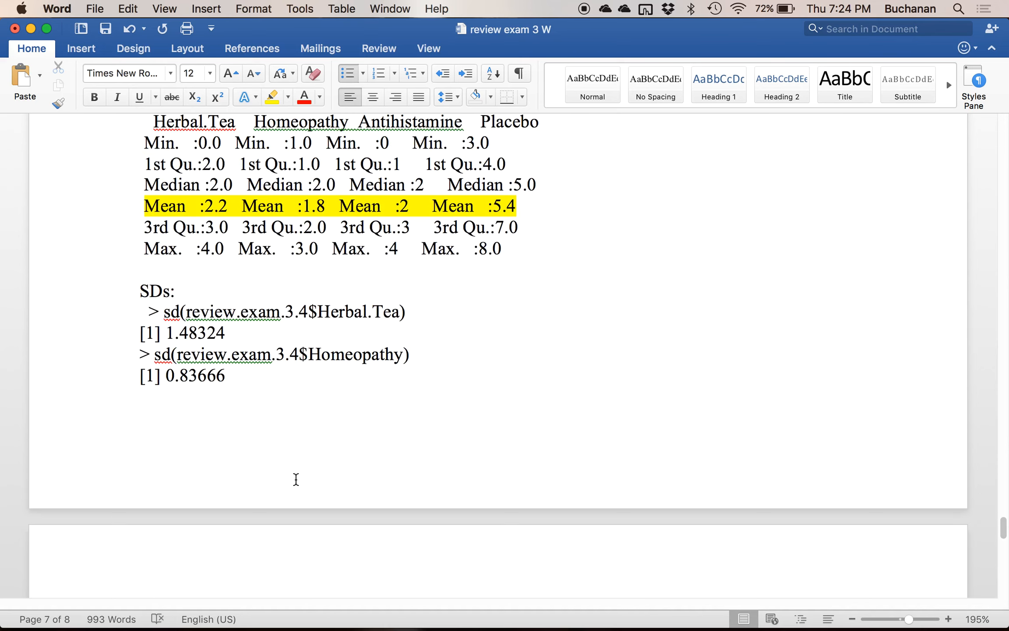
pyautogui.scroll(-5, 295, 478)
pyautogui.click(219, 327)
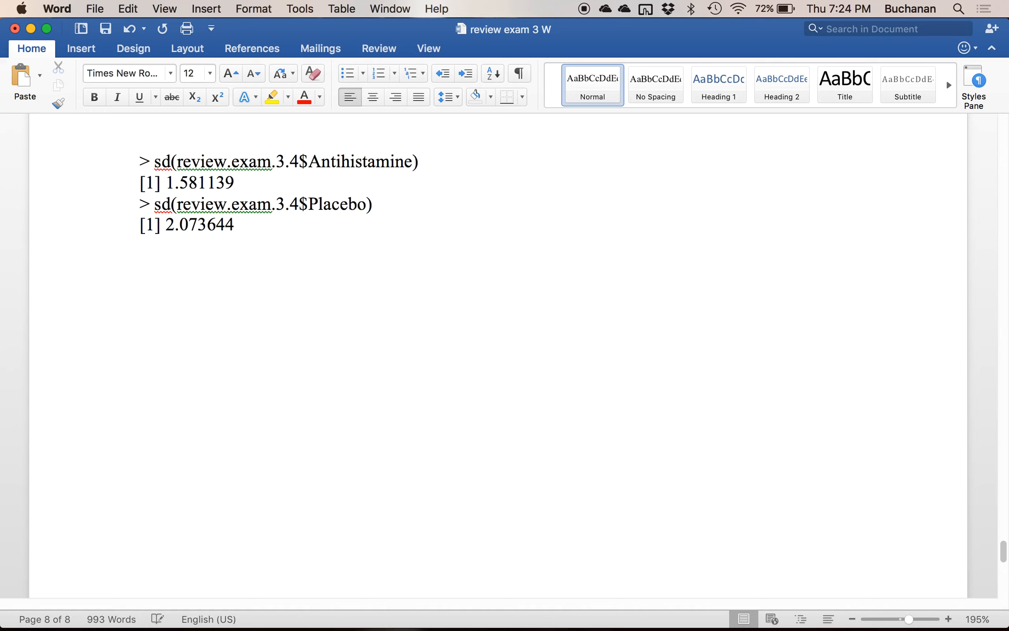
pyautogui.write('The ANOVA table:')
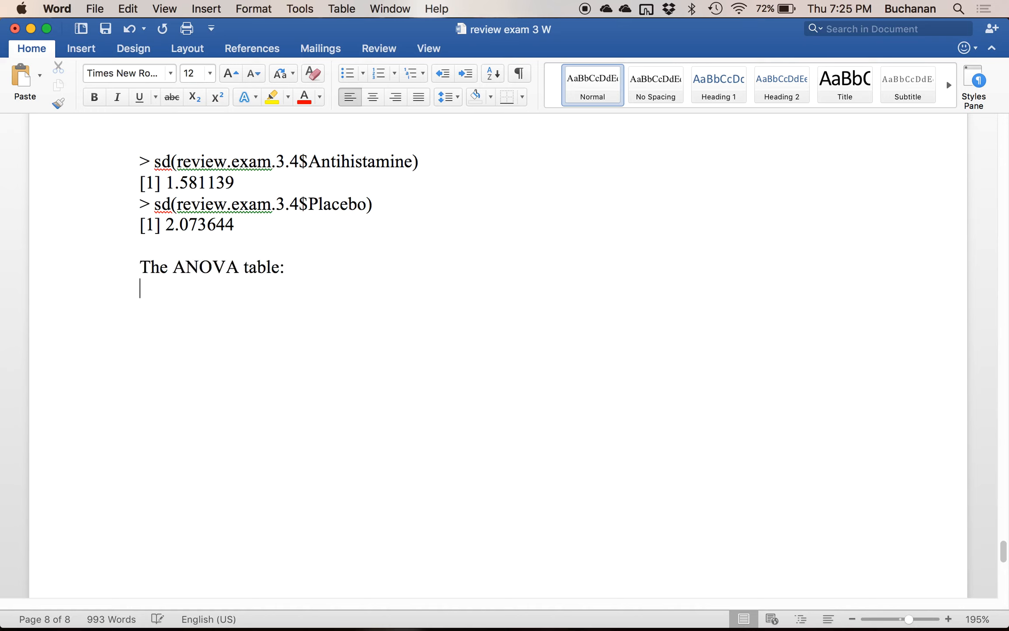
# - Insert a table with five columns and three rows below the ANOVA label, and append a fourth row
pyautogui.click(79, 49)
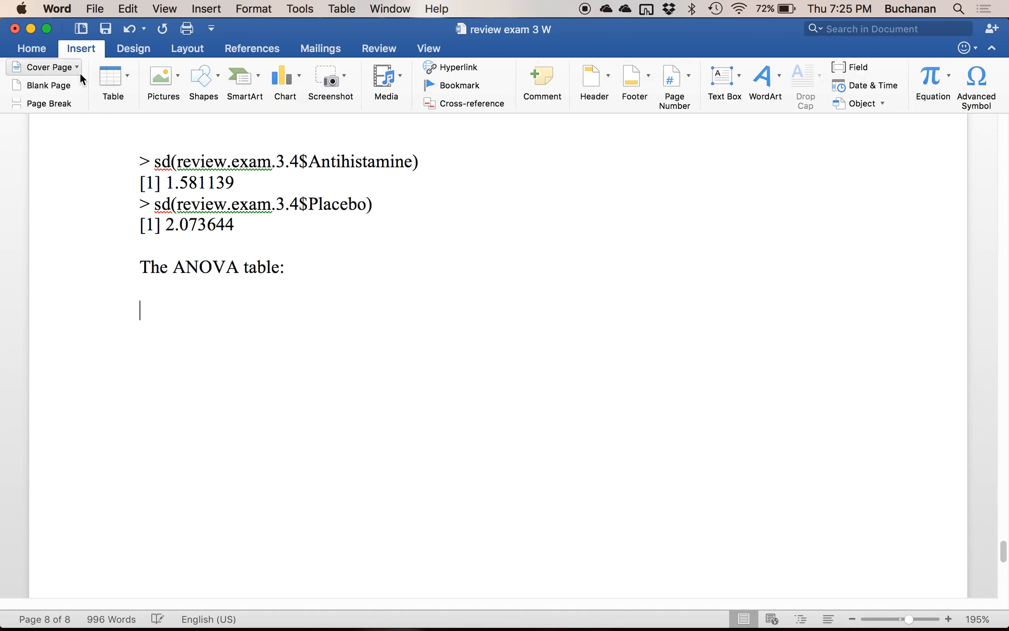
pyautogui.click(114, 79)
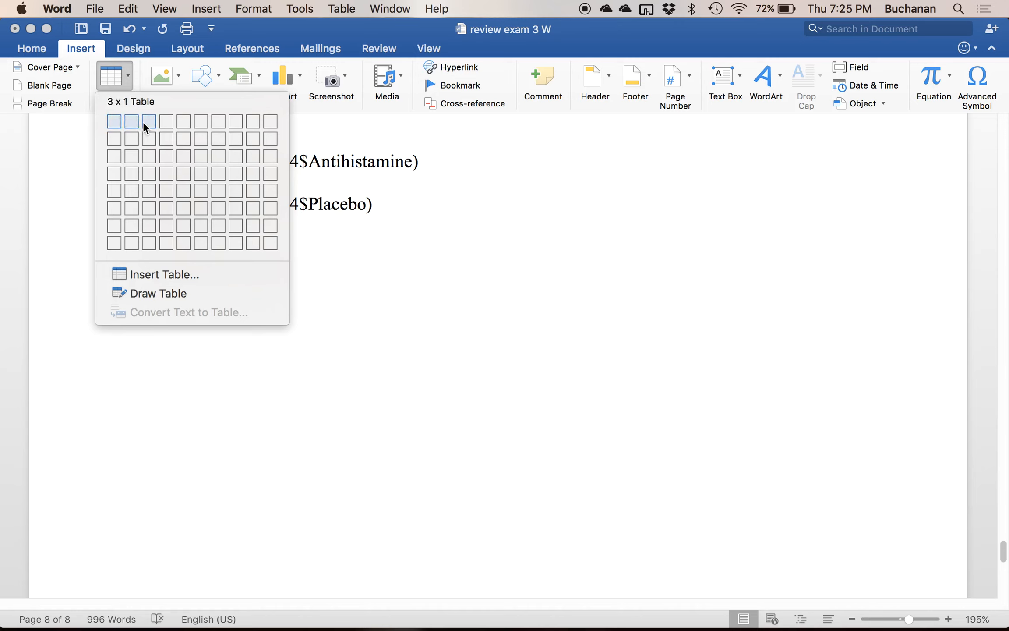
pyautogui.click(185, 153)
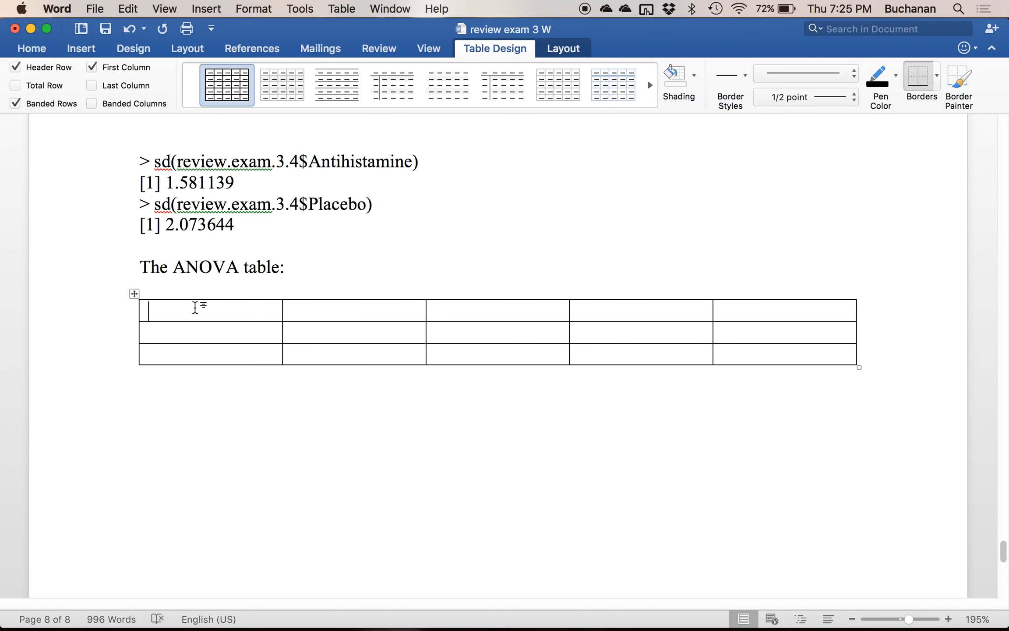
pyautogui.click(727, 354)
pyautogui.press('Tab')
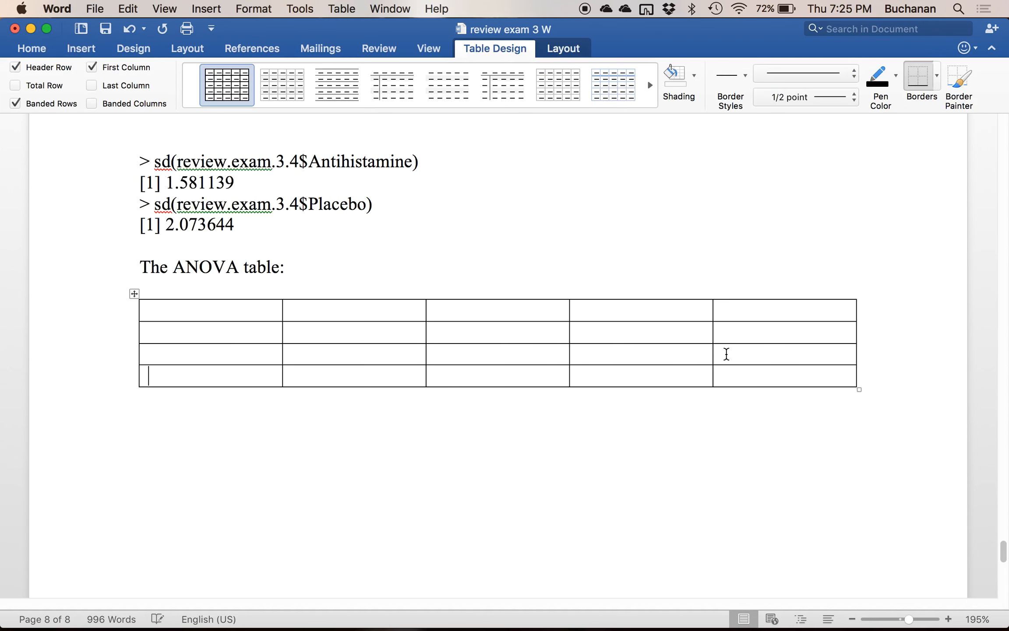
# - Label the table's lower three rows "Between" over "IV", "Within" over "Error", and "Total" in the first column
pyautogui.click(237, 326)
pyautogui.write('Between')
pyautogui.press('Return')
pyautogui.write('IV')
pyautogui.press('Down')
pyautogui.write('Withi')
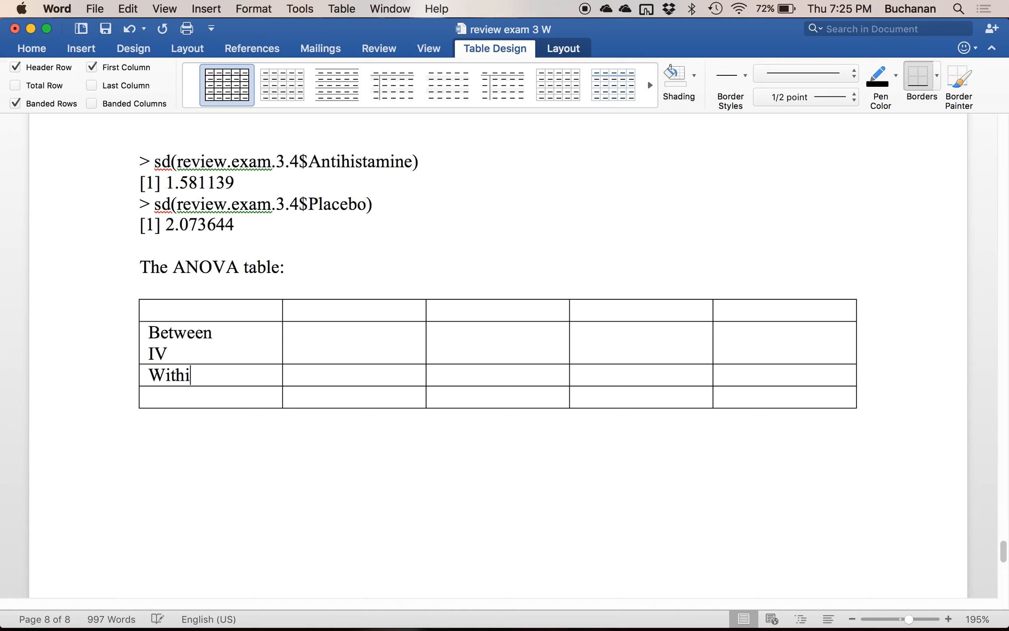
pyautogui.write('n')
pyautogui.press('Return')
pyautogui.write('Erriror')
pyautogui.press('Down')
pyautogui.write('Total')
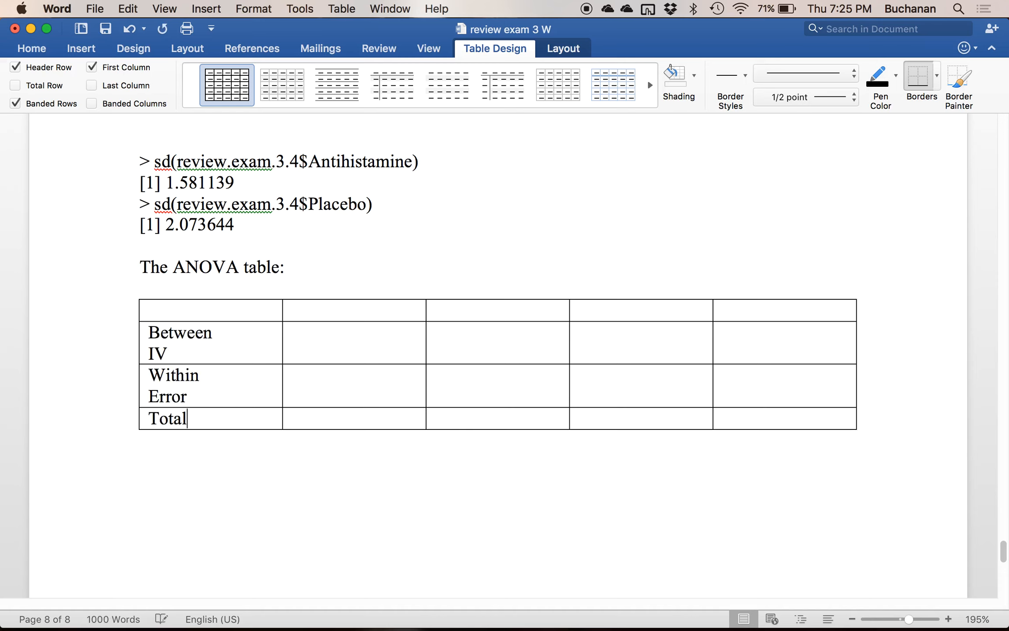
# - Fill the table's header row with SS, Df, MS and F after the empty first cell, and save the document
pyautogui.click(313, 316)
pyautogui.write('SS')
pyautogui.click(442, 314)
pyautogui.write('df')
pyautogui.press('Tab')
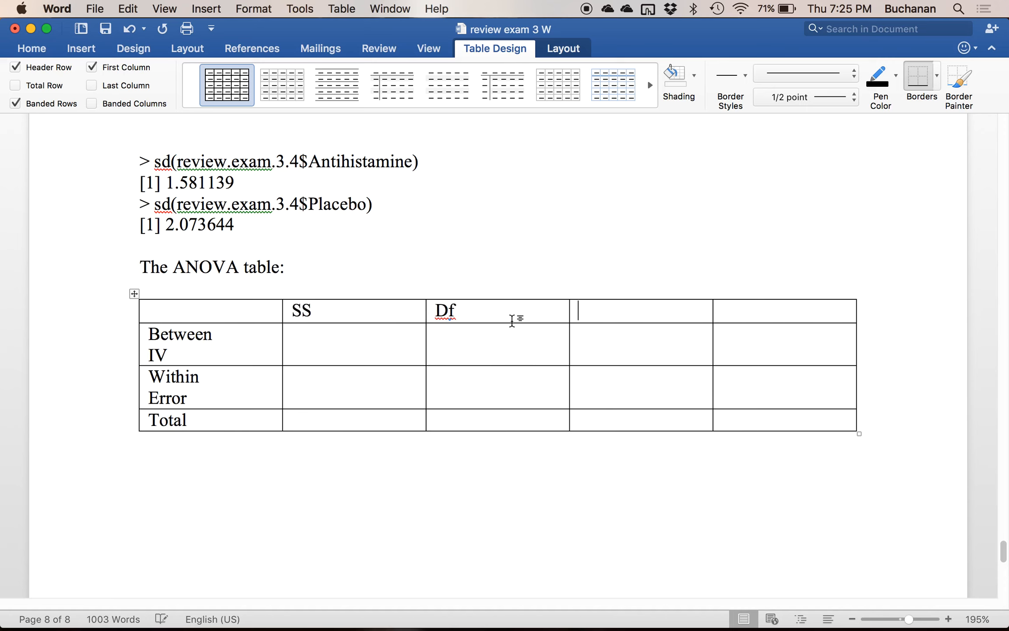
pyautogui.write('MS')
pyautogui.press('Tab')
pyautogui.write('F')
pyautogui.click(337, 356)
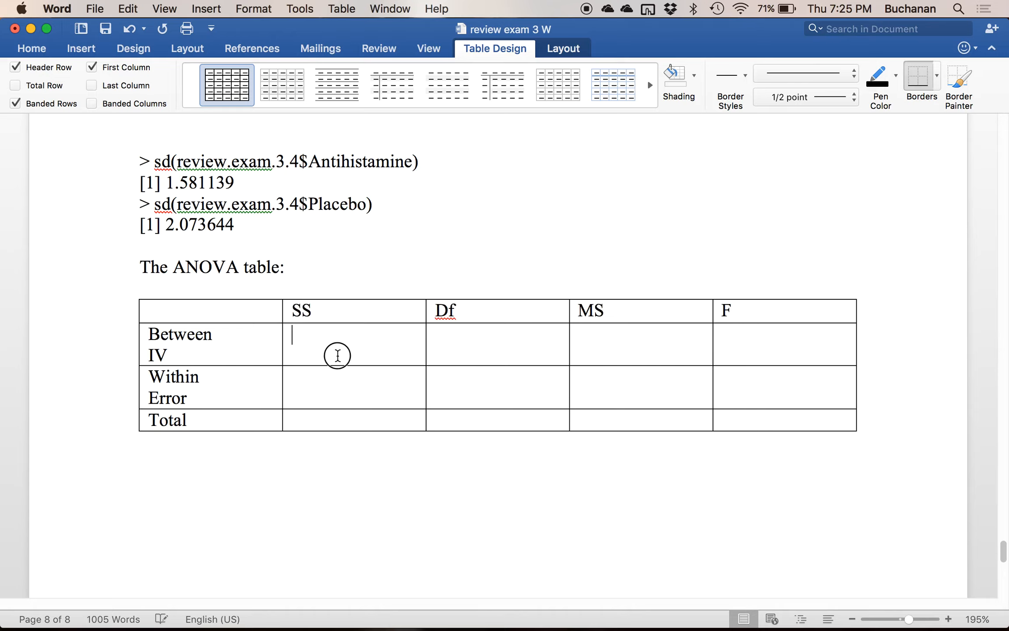
pyautogui.press('super+s')
# - Switch to RStudio, add and run library(reshape) below the sd commands, and save the script
pyautogui.moveTo(1, 630)
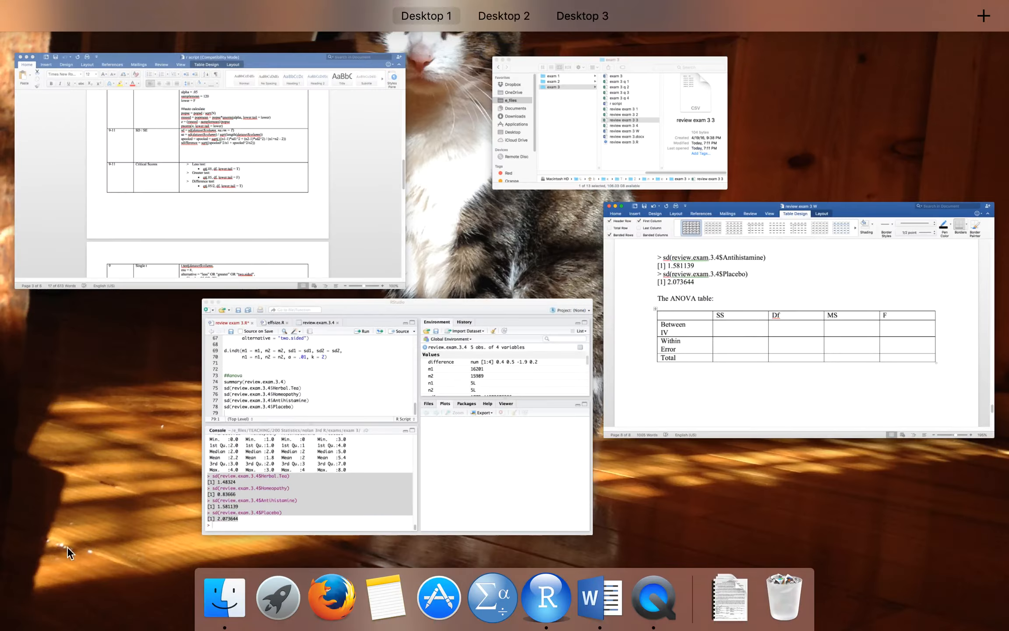
pyautogui.click(286, 389)
pyautogui.click(150, 309)
pyautogui.press('Return')
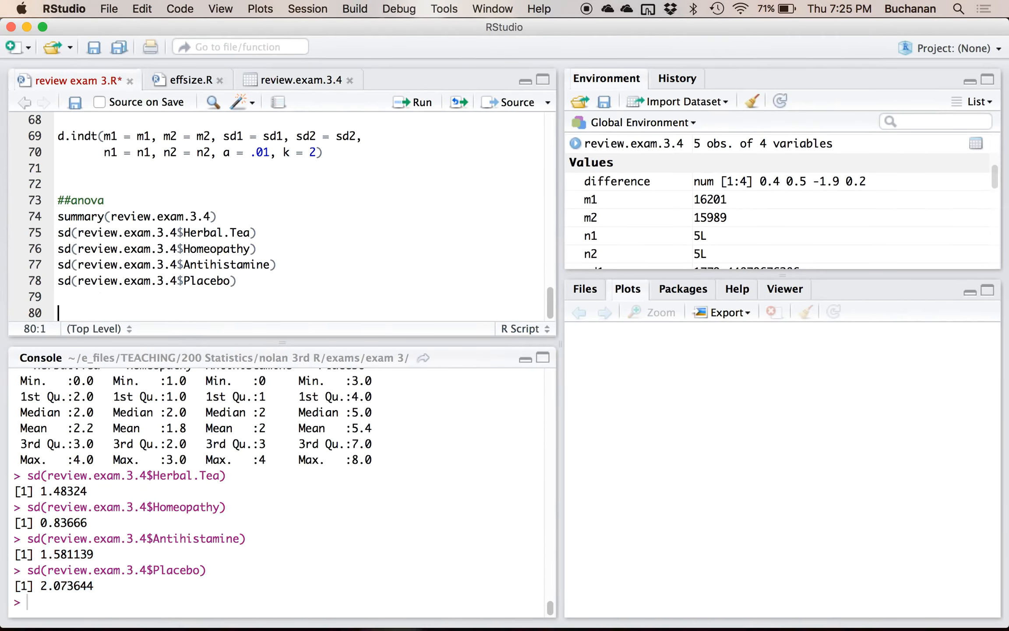
pyautogui.write('library(reshape')
pyautogui.press('super+Return')
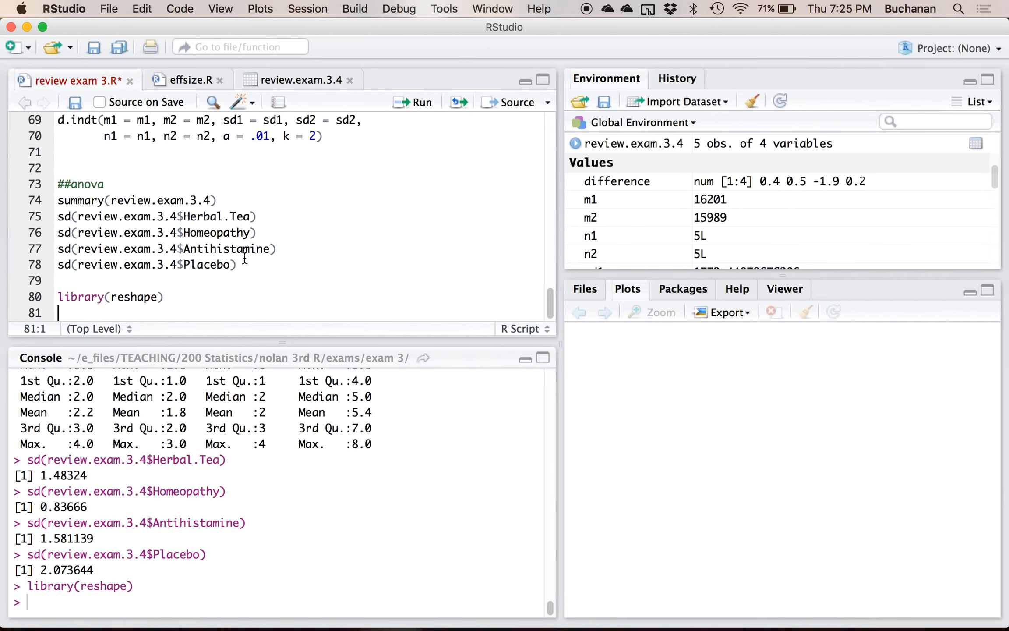
pyautogui.press('super+s')
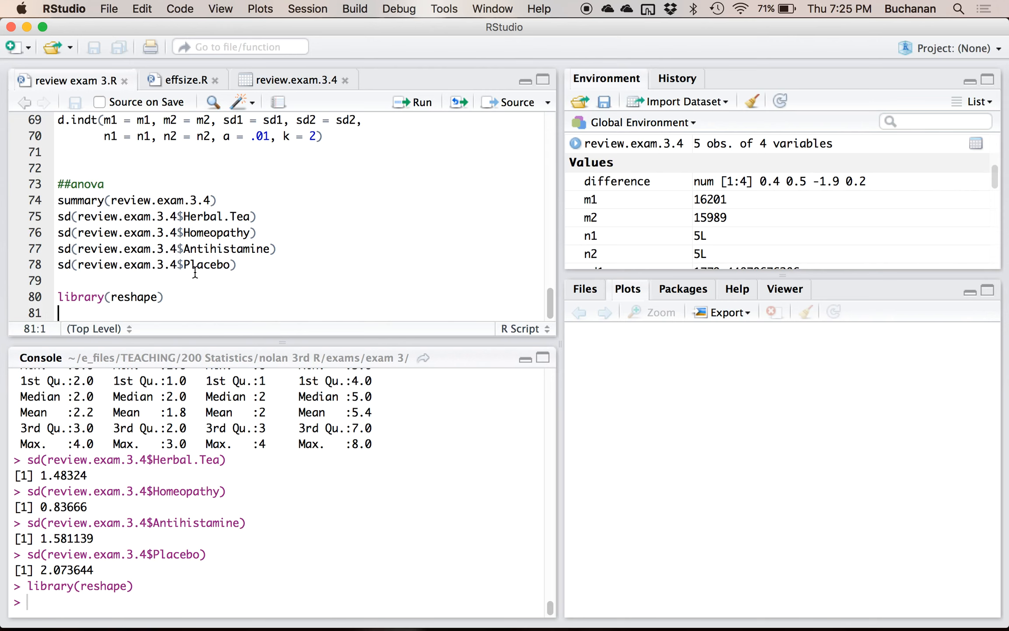
# - Start line 81 of the script with the assignment "longdata = melt"
pyautogui.write('lon')
pyautogui.write('d')
pyautogui.press('BackSpace')
pyautogui.write('gdata')
pyautogui.press('BackSpace')
pyautogui.press('BackSpace')
pyautogui.press('BackSpace')
pyautogui.press('BackSpace')
pyautogui.write('data = melt')
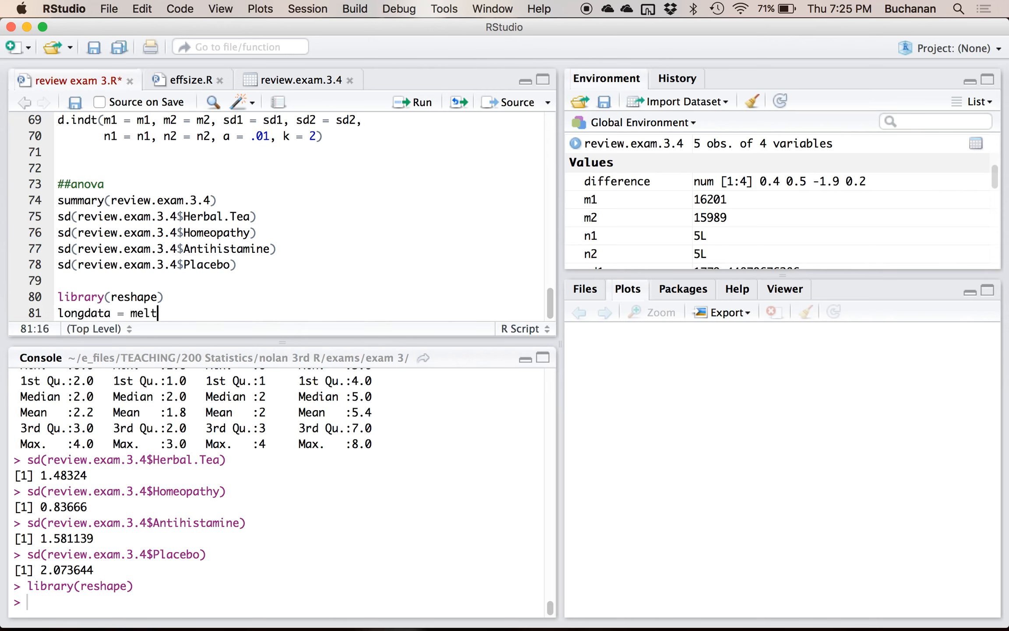
# - Open the melt call's arguments and complete the dataset name as review.exam.3.4
pyautogui.write('(review')
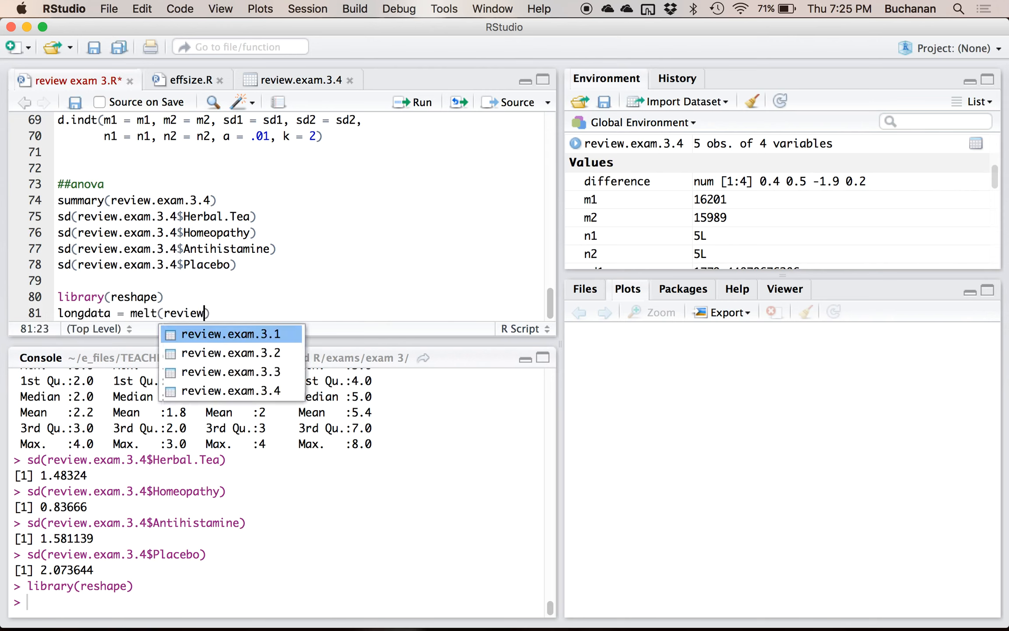
pyautogui.press('Down')
pyautogui.press('Left')
pyautogui.press('Left')
pyautogui.press('Down')
pyautogui.press('Left')
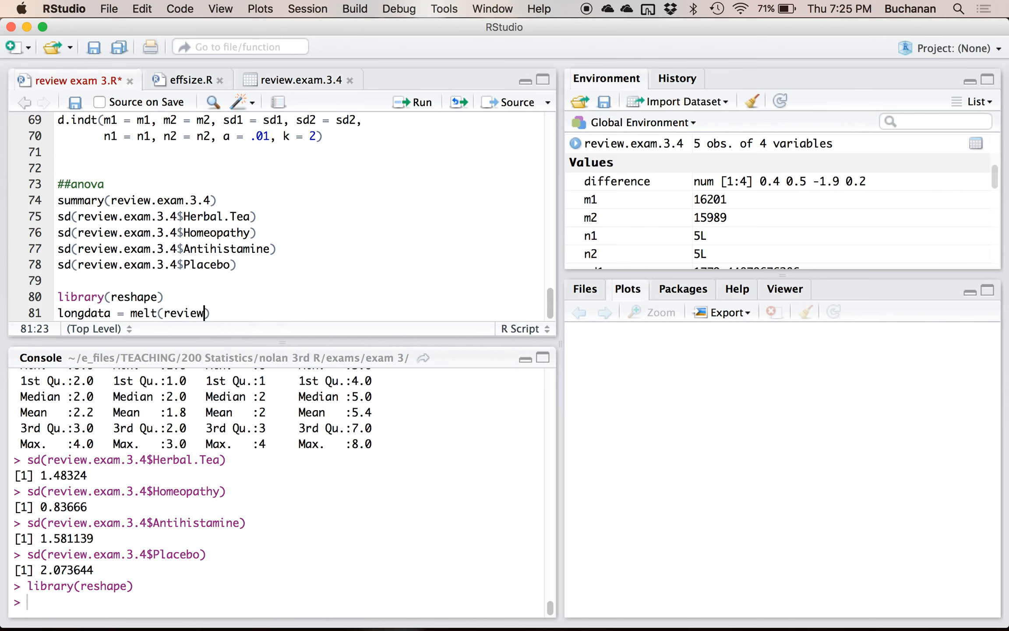
pyautogui.press('BackSpace')
pyautogui.press('BackSpace')
pyautogui.write('e')
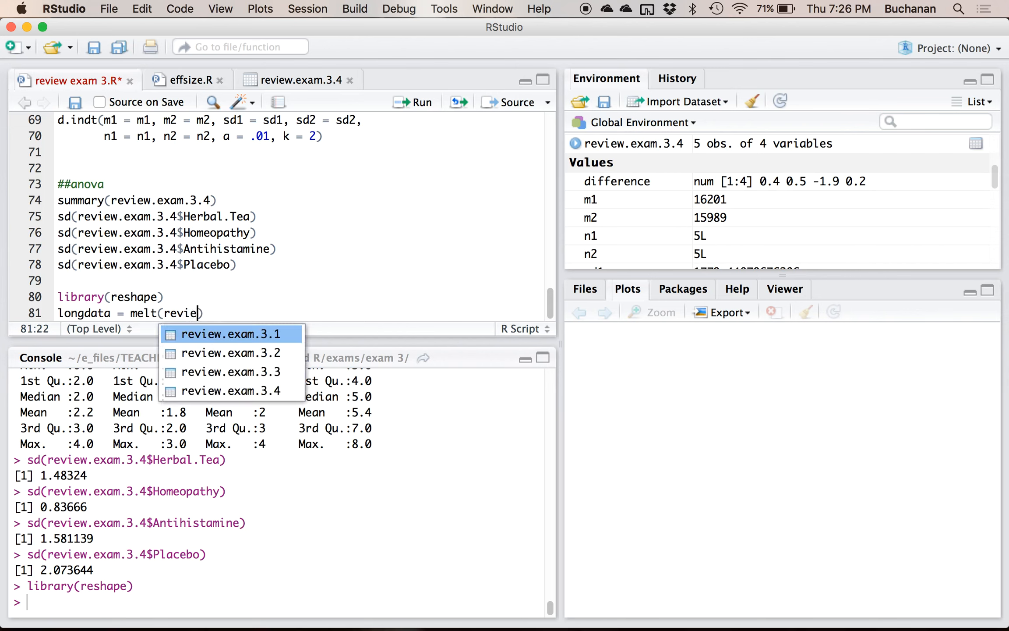
pyautogui.press('Down')
pyautogui.press('Down')
pyautogui.press('Down')
pyautogui.press('Return')
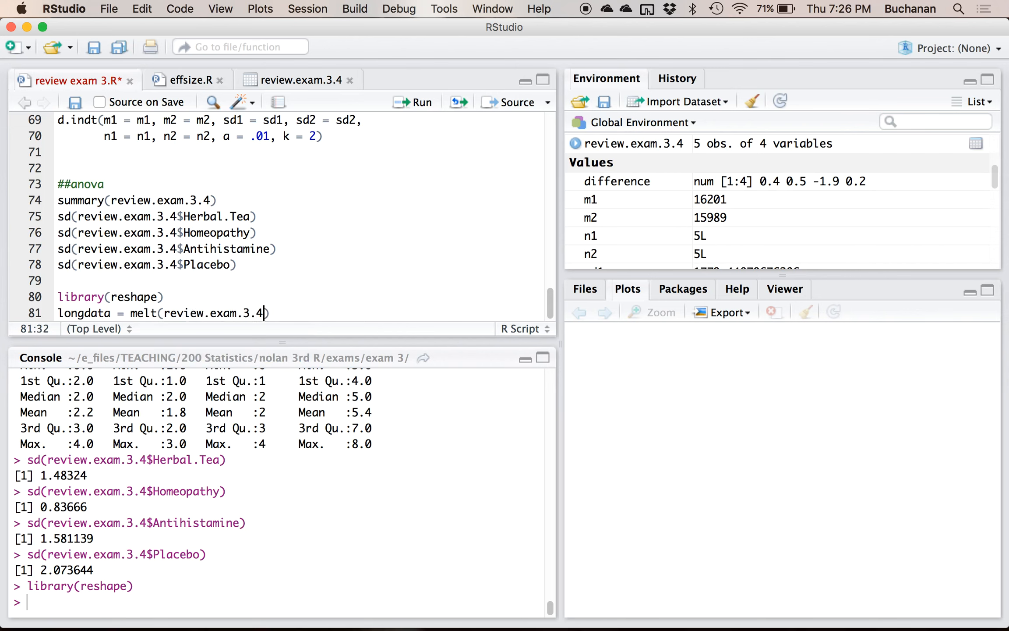
# - Add a measured = c() argument on a new line, check the dataset's column names, and enter "Herbal.Tea" as the first column
pyautogui.write(',')
pyautogui.press('Return')
pyautogui.write('measure')
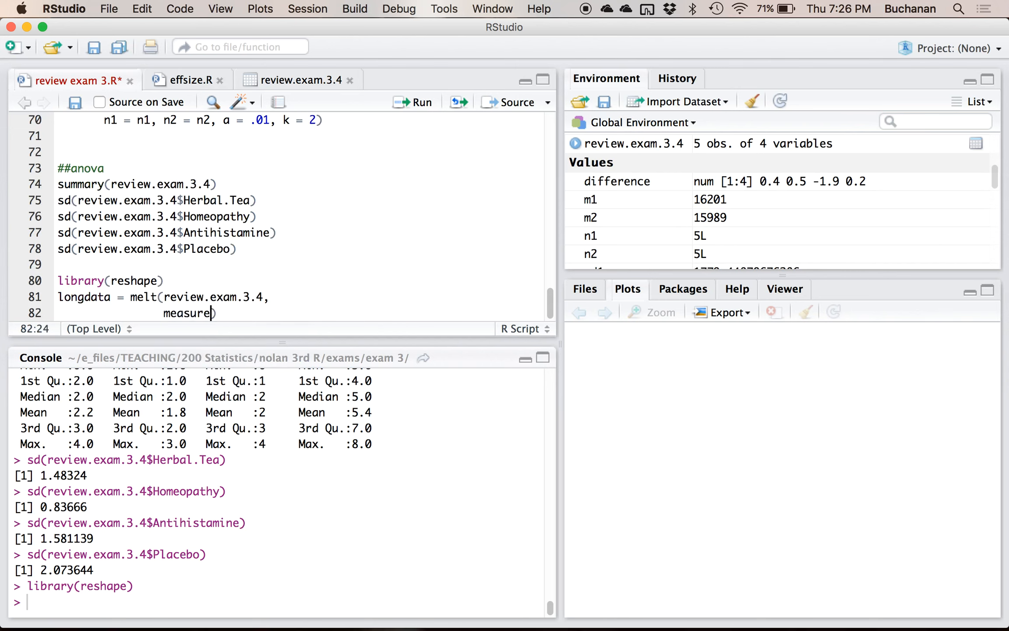
pyautogui.write('d = c("')
pyautogui.scroll(2, 616, 168)
pyautogui.click(575, 165)
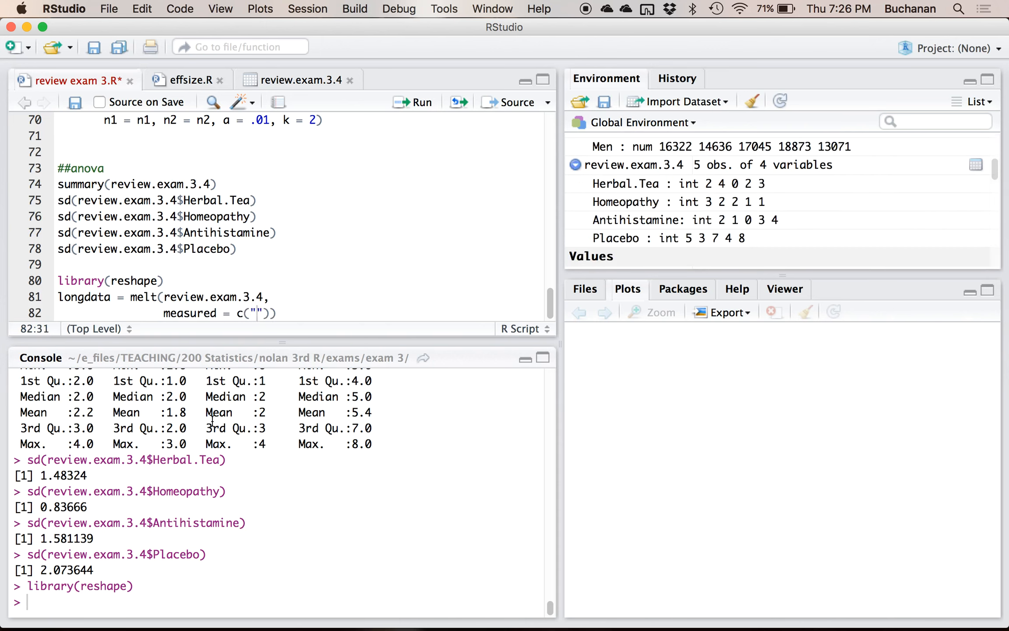
pyautogui.click(258, 313)
pyautogui.write('Herbal.Tea')
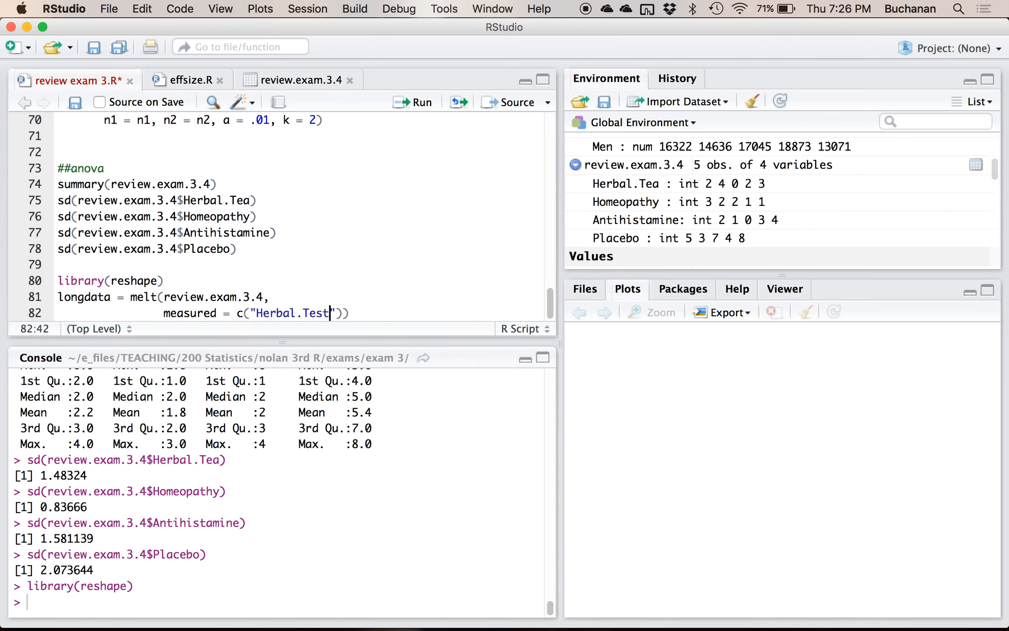
# - Add "Homeopathy" as the second measured column and continue the list on a new line
pyautogui.write(', "HOme')
pyautogui.press('BackSpace')
pyautogui.press('BackSpace')
pyautogui.press('BackSpace')
pyautogui.write('omeopahty')
pyautogui.press('BackSpace')
pyautogui.press('BackSpace')
pyautogui.press('BackSpace')
pyautogui.write('thy",')
pyautogui.press('Return')
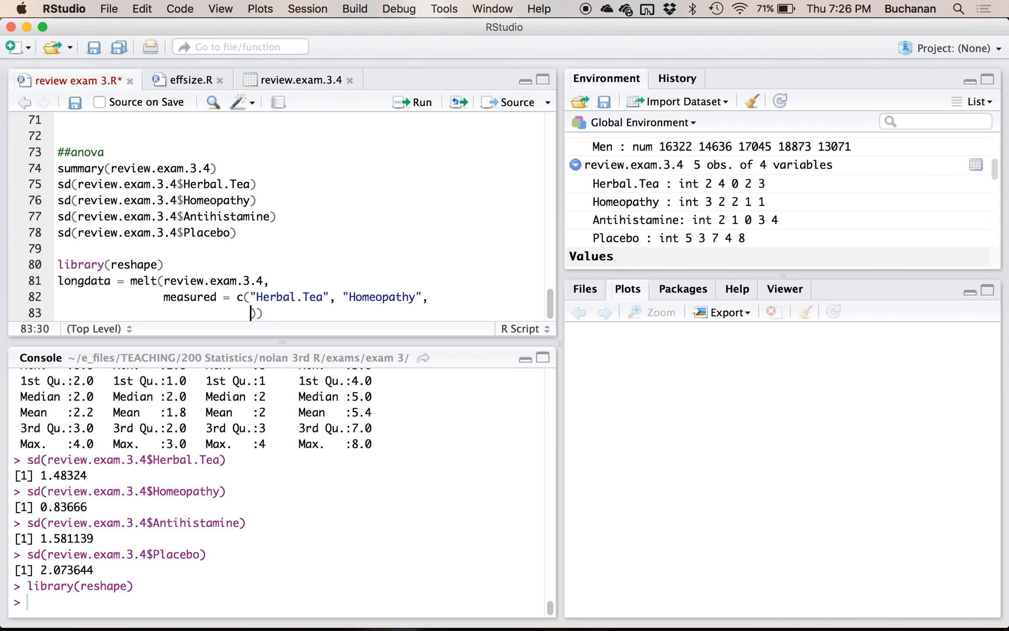
# - Complete the measured columns with "Antihistamine" and "Placebo", and run the whole melt command
pyautogui.write('"Antihistim')
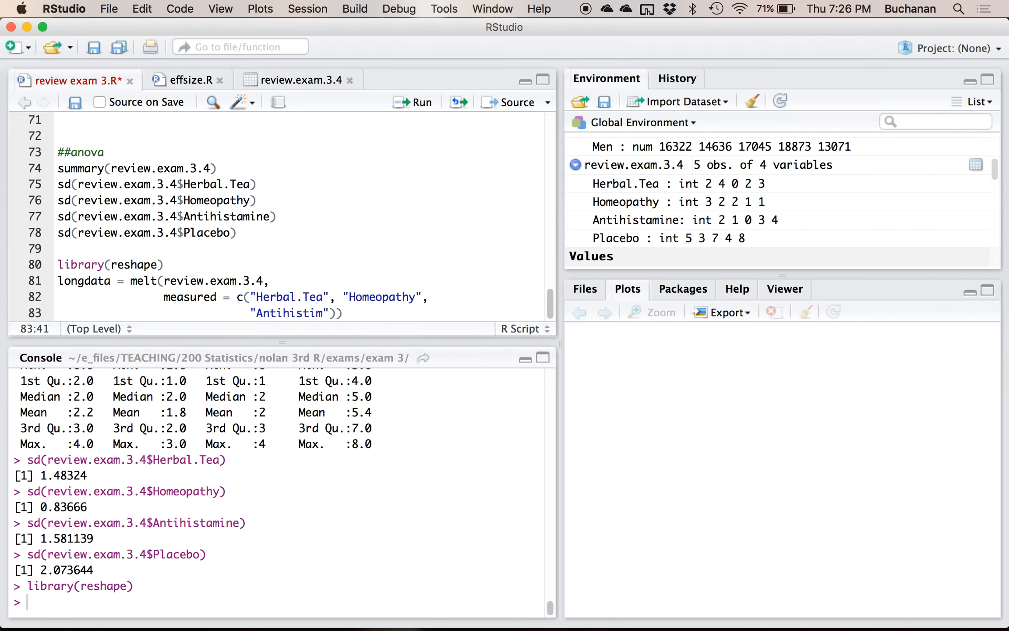
pyautogui.press('BackSpace')
pyautogui.write('mine", "Placebo')
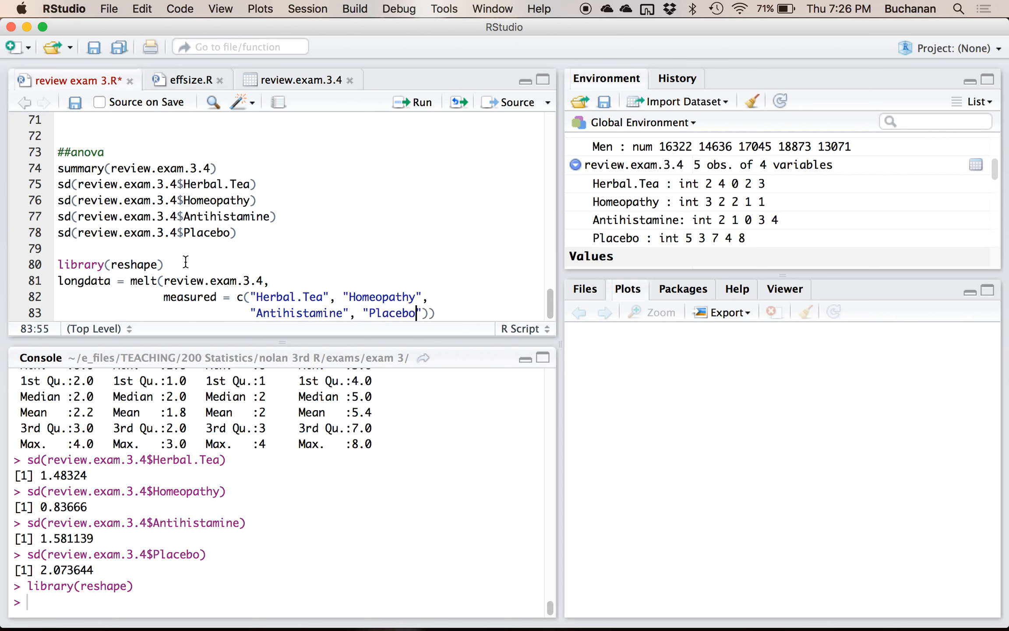
pyautogui.click(131, 281)
pyautogui.press('super+Return')
pyautogui.press('super+Return')
pyautogui.press('super+Return')
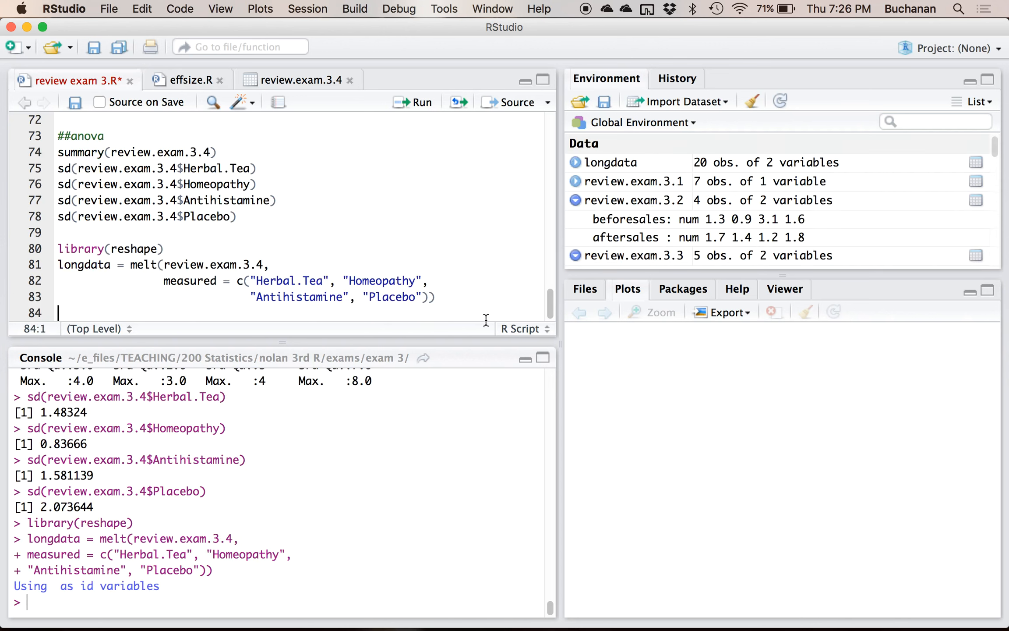
# - Examine the original review.exam.3.4 data and the restructured longdata to compare their layouts
pyautogui.doubleClick(86, 589)
pyautogui.scroll(-5, 621, 245)
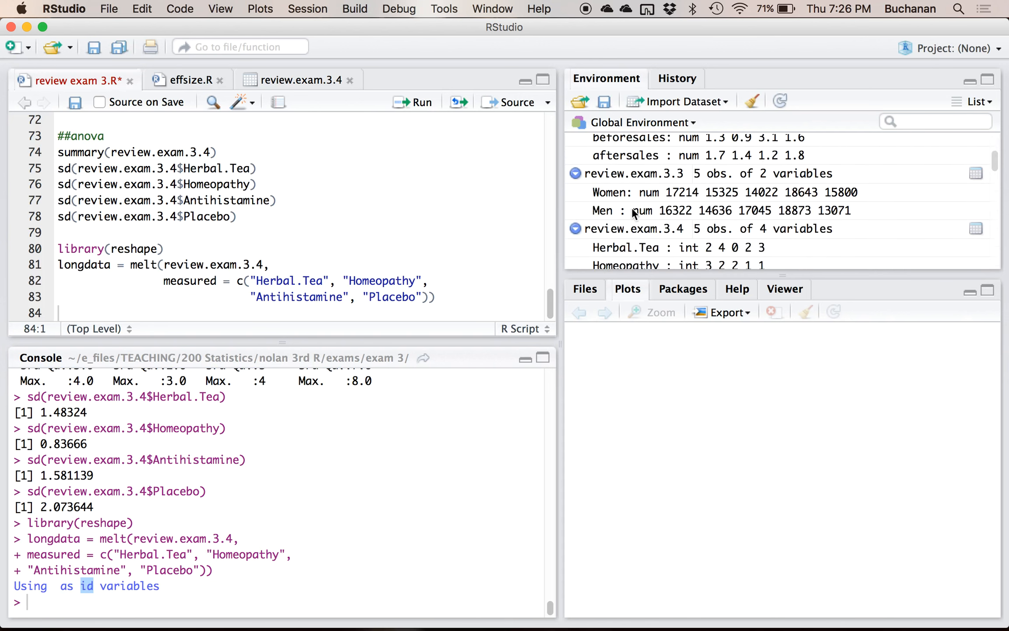
pyautogui.click(627, 230)
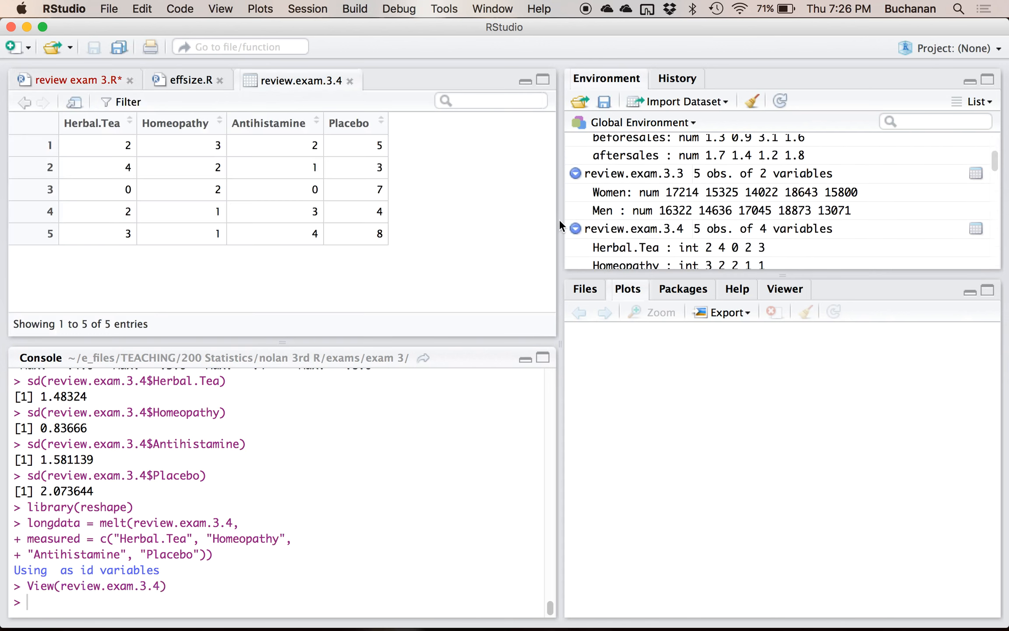
pyautogui.scroll(5, 628, 210)
pyautogui.click(607, 163)
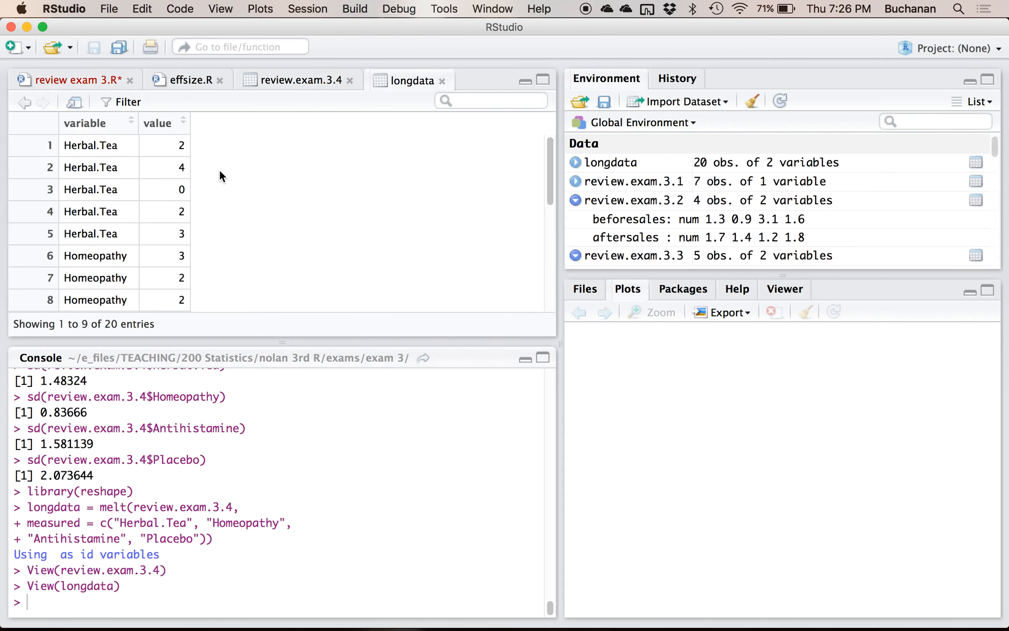
pyautogui.scroll(-5, 106, 183)
pyautogui.scroll(5, 106, 183)
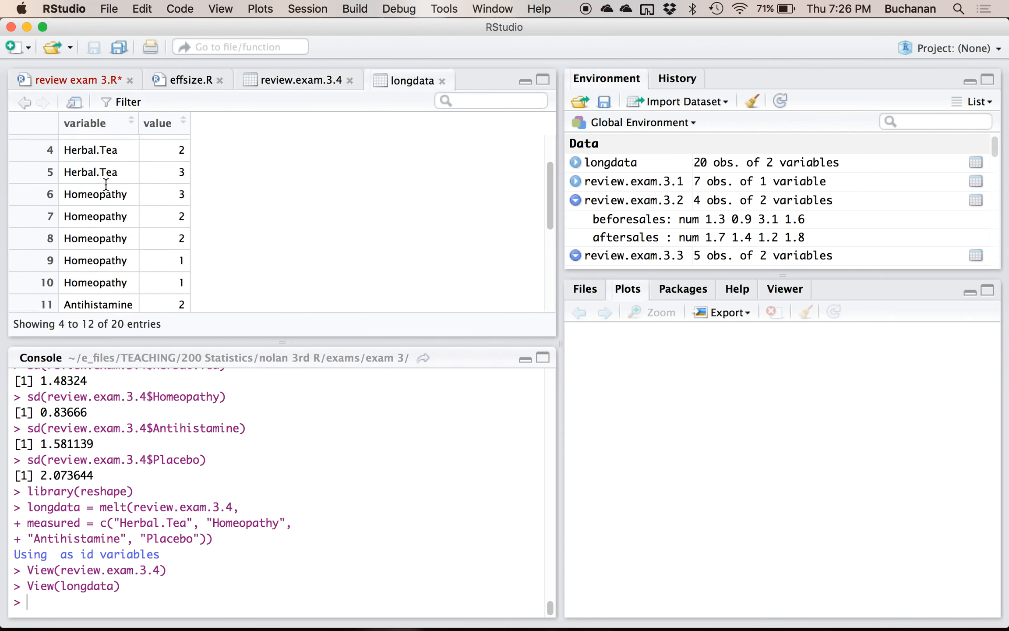
# - Return to the review exam 3.R script and save it
pyautogui.click(101, 83)
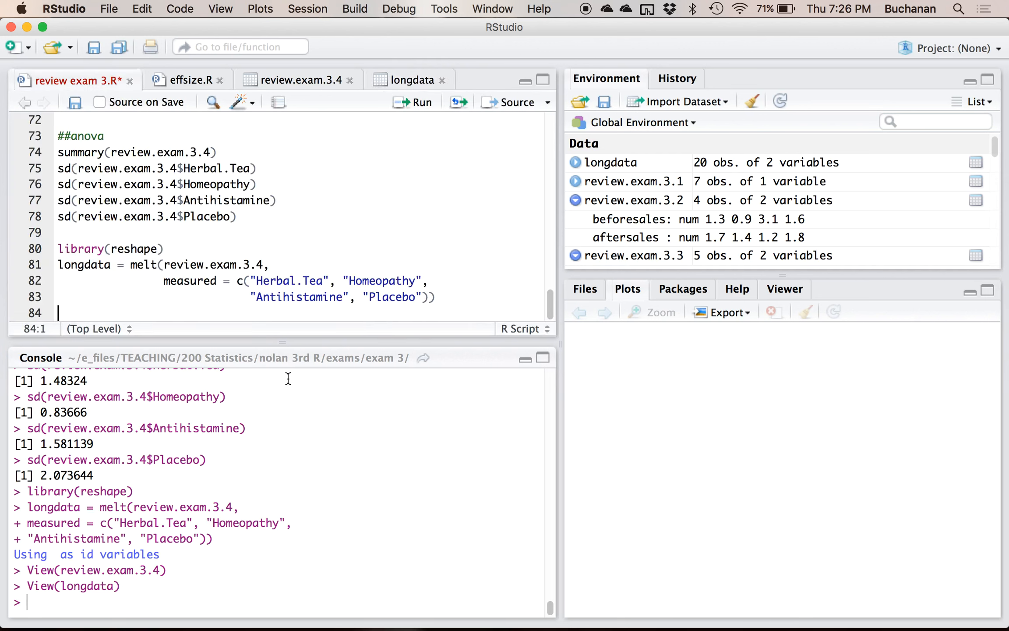
pyautogui.press('super+s')
pyautogui.write('long')
pyautogui.press('BackSpace')
pyautogui.press('BackSpace')
pyautogui.press('BackSpace')
pyautogui.press('BackSpace')
# - Copy the longdata$partno and na.omit lines from the ANOVA restructure data section of the r script Word document
pyautogui.hotkey('ctrl', 'Up')
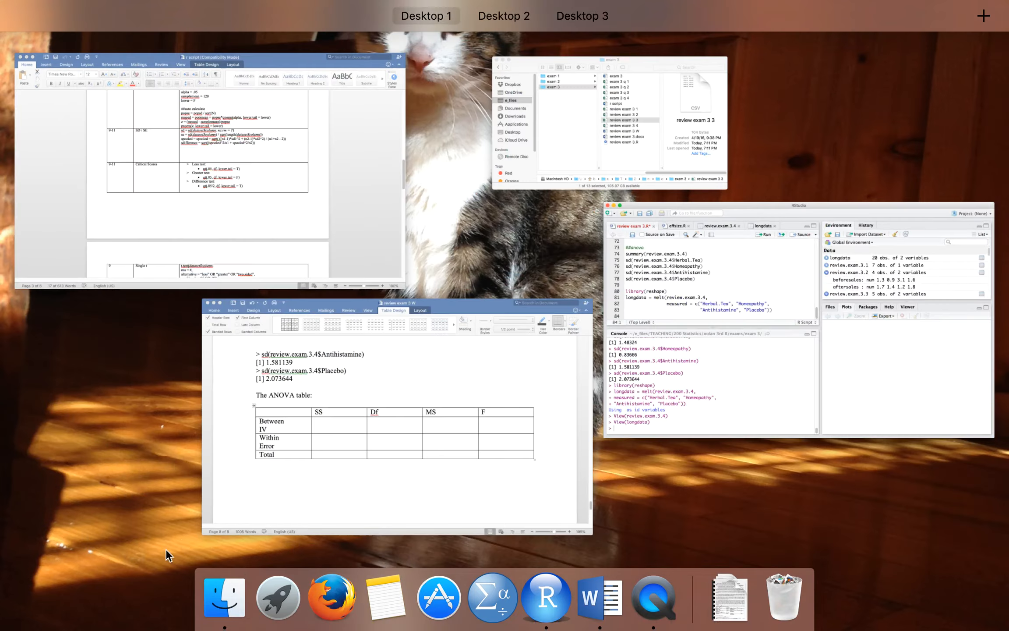
pyautogui.click(250, 203)
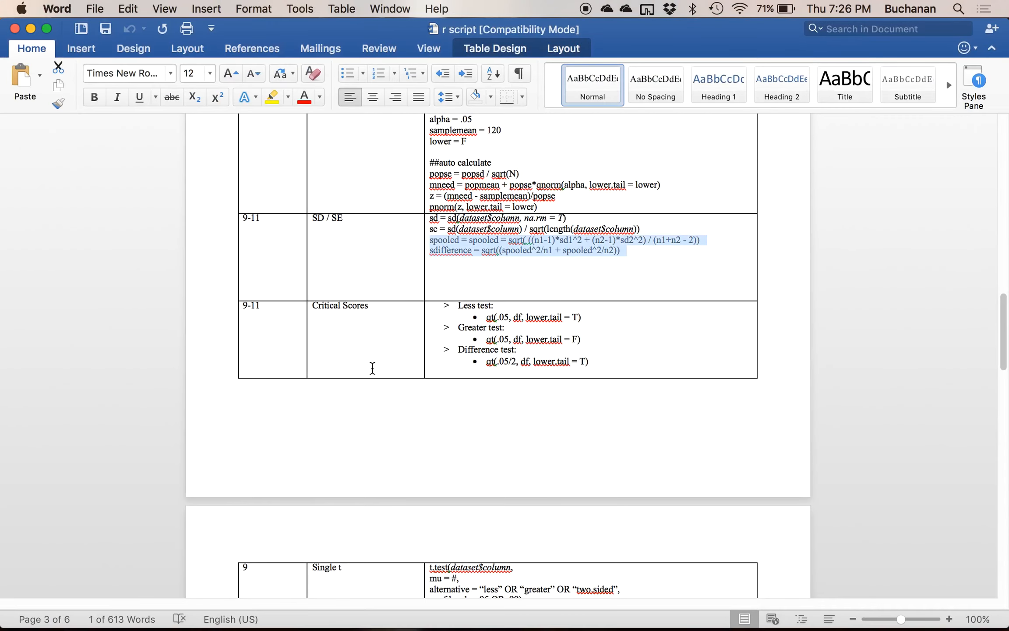
pyautogui.scroll(-10, 372, 373)
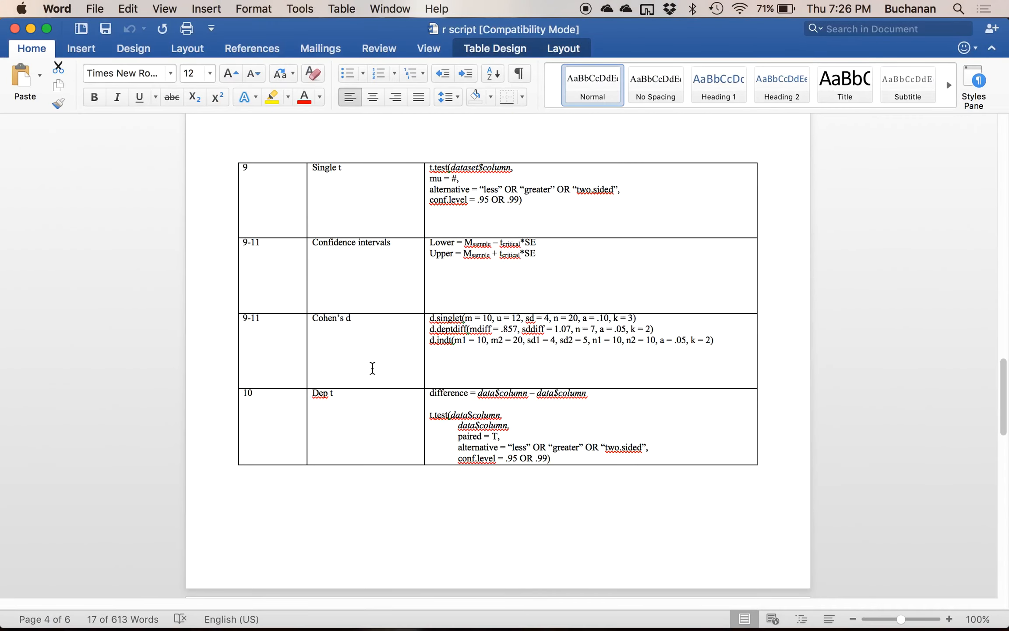
pyautogui.scroll(-10, 373, 368)
pyautogui.scroll(-5, 372, 368)
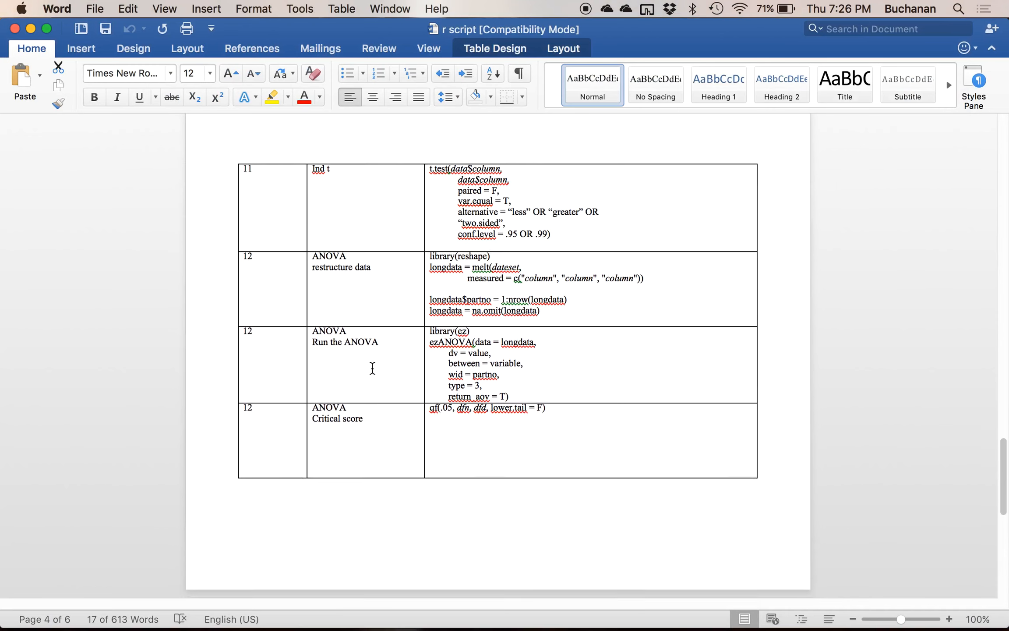
pyautogui.click(430, 287)
pyautogui.moveTo(430, 290); pyautogui.dragTo(569, 302)
pyautogui.press('super+c')
# - Paste the two copied longdata lines below the melt command in the RStudio script and run both
pyautogui.hotkey('ctrl', 'Up')
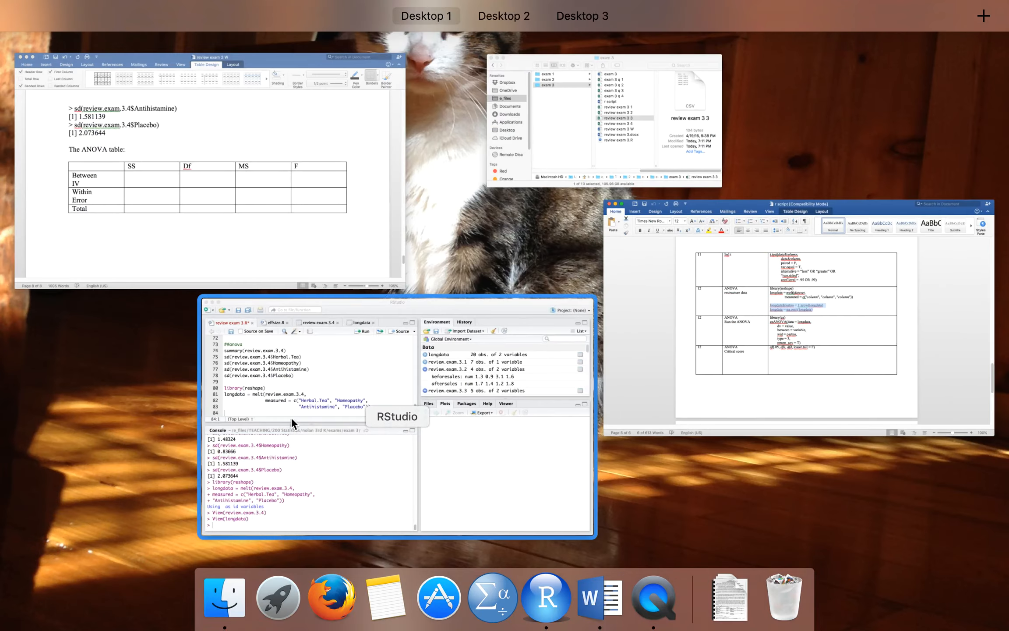
pyautogui.click(287, 389)
pyautogui.press('super+v')
pyautogui.click(121, 297)
pyautogui.press('super+Return')
pyautogui.press('super+Return')
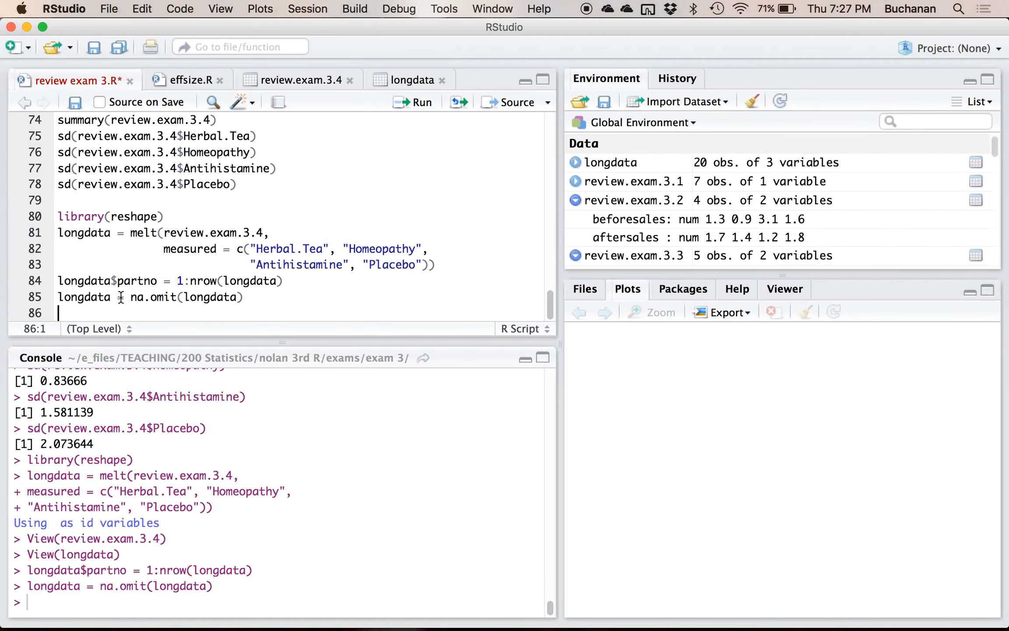
# - Copy the library(ez) and ezANOVA code from the "Run the ANOVA" row of the r script Word document
pyautogui.doubleClick(158, 303)
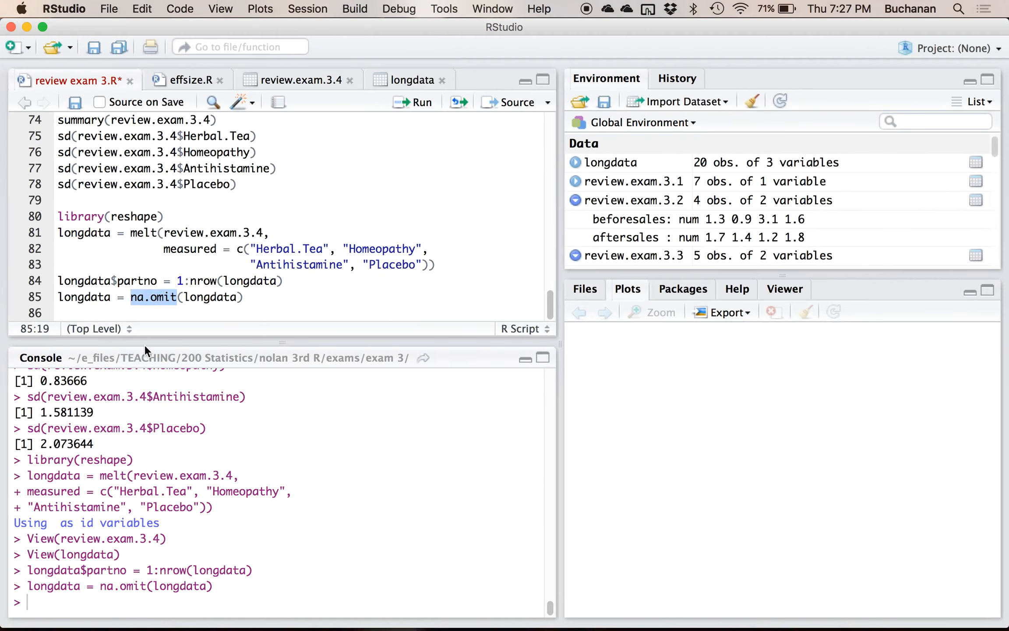
pyautogui.hotkey('ctrl', 'Up')
pyautogui.click(400, 432)
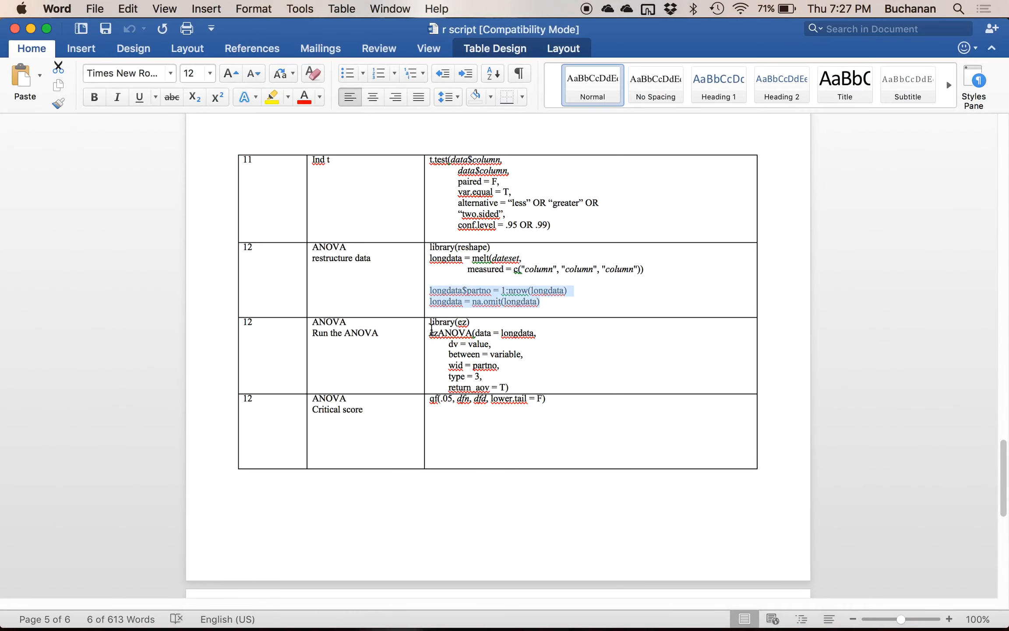
pyautogui.moveTo(431, 325); pyautogui.dragTo(515, 383)
pyautogui.press('super+c')
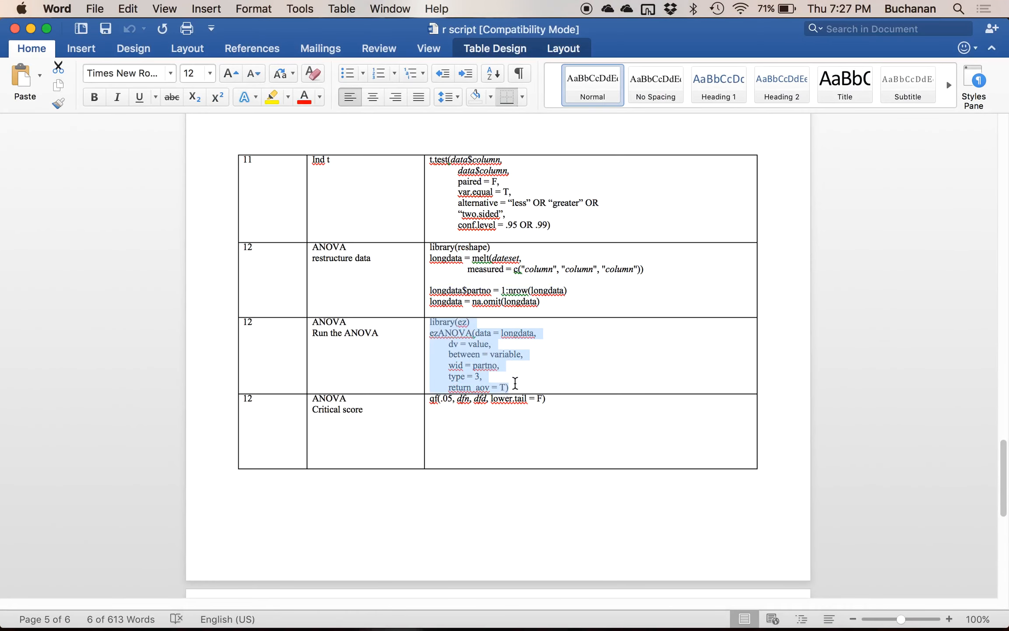
# - Switch to RStudio and paste the ezANOVA code below the na.omit line in the review exam 3.R script
pyautogui.hotkey('ctrl', 'Up')
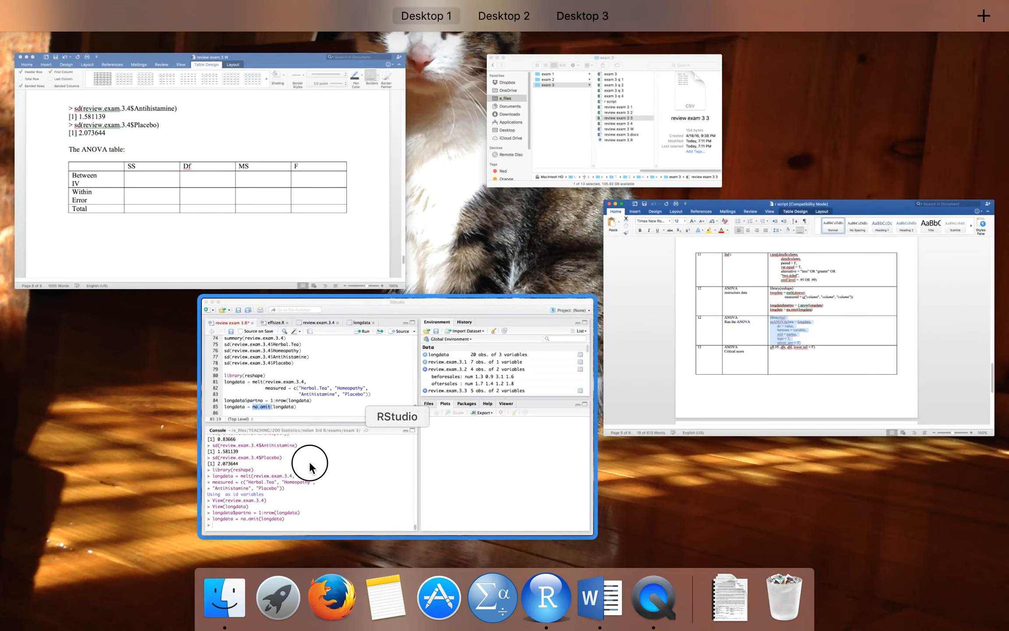
pyautogui.click(310, 461)
pyautogui.click(276, 304)
pyautogui.press('super+v')
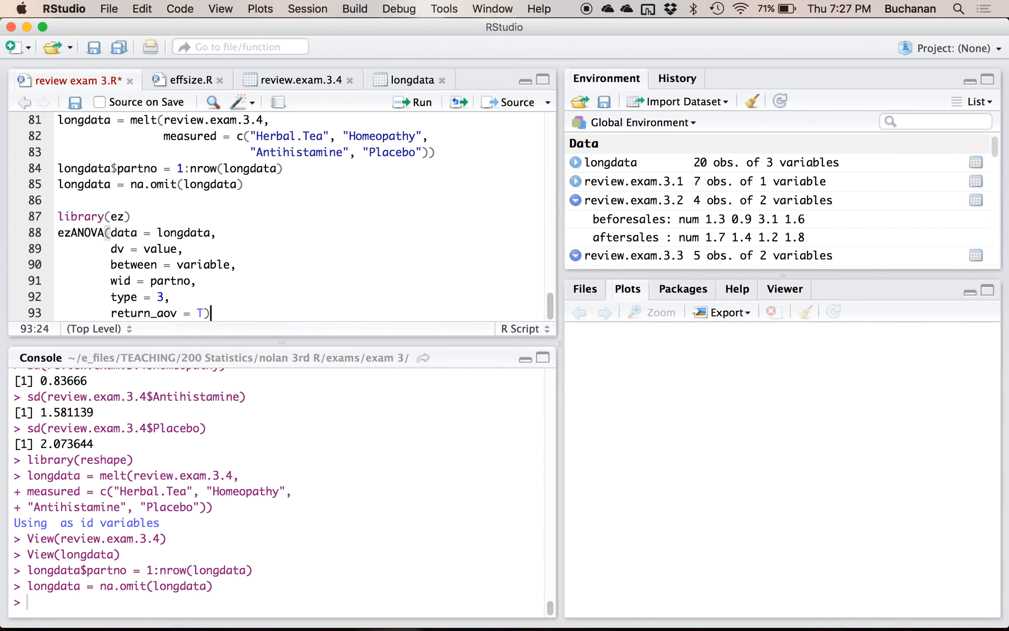
# - Examine the updated longdata data set with its partno column, and return to the review exam 3.R script
pyautogui.click(105, 171)
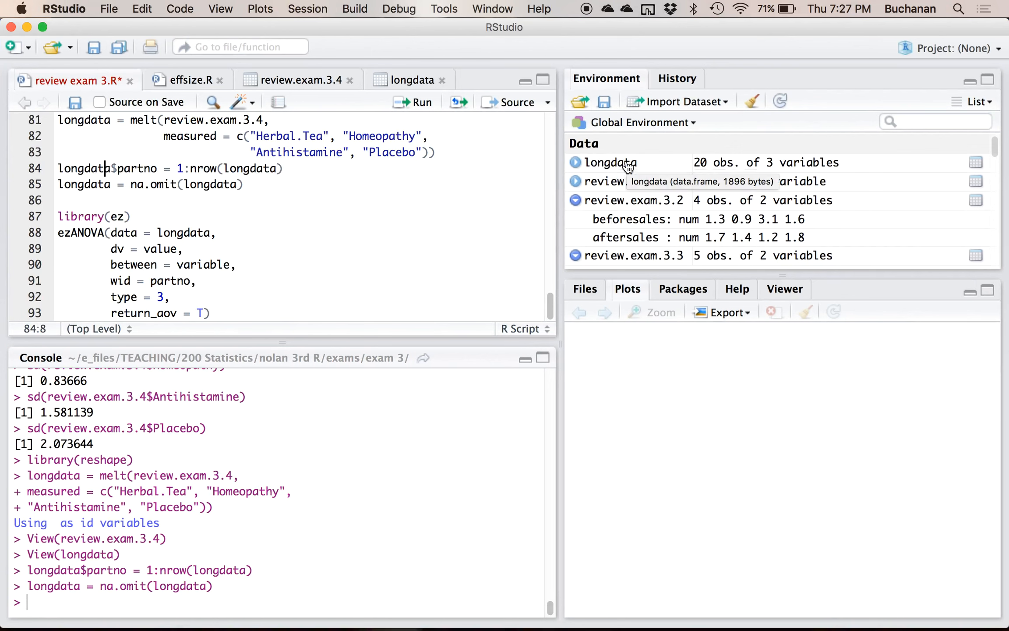
pyautogui.click(607, 162)
pyautogui.scroll(-2, 207, 236)
pyautogui.scroll(2, 207, 235)
pyautogui.click(64, 79)
# - Load the ez library, expand longdata's variable list, and run the full ezANOVA command on longdata
pyautogui.click(117, 216)
pyautogui.press('cmd+Return')
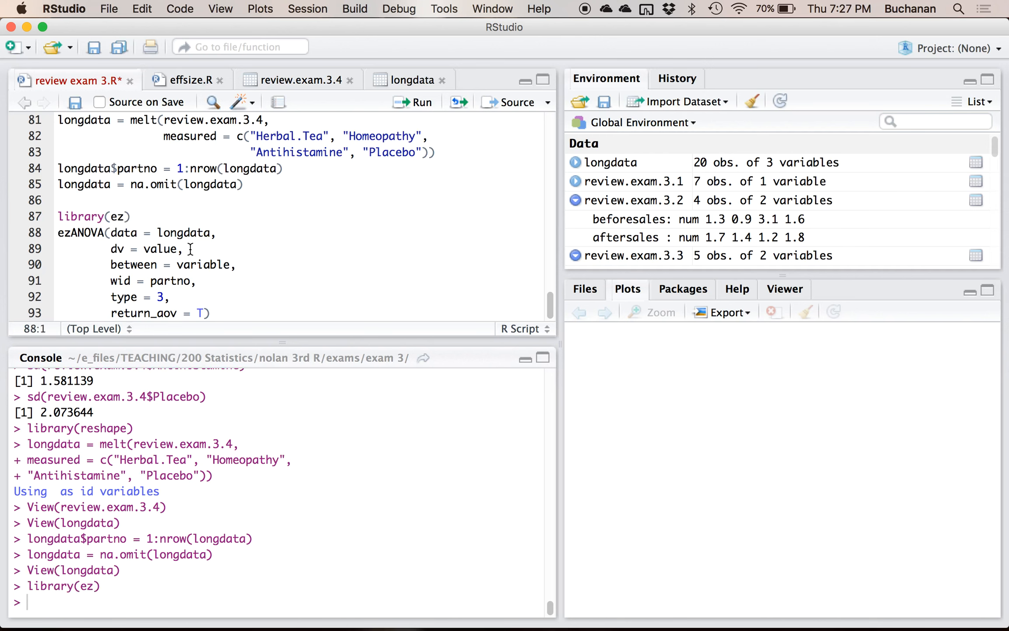
pyautogui.click(573, 162)
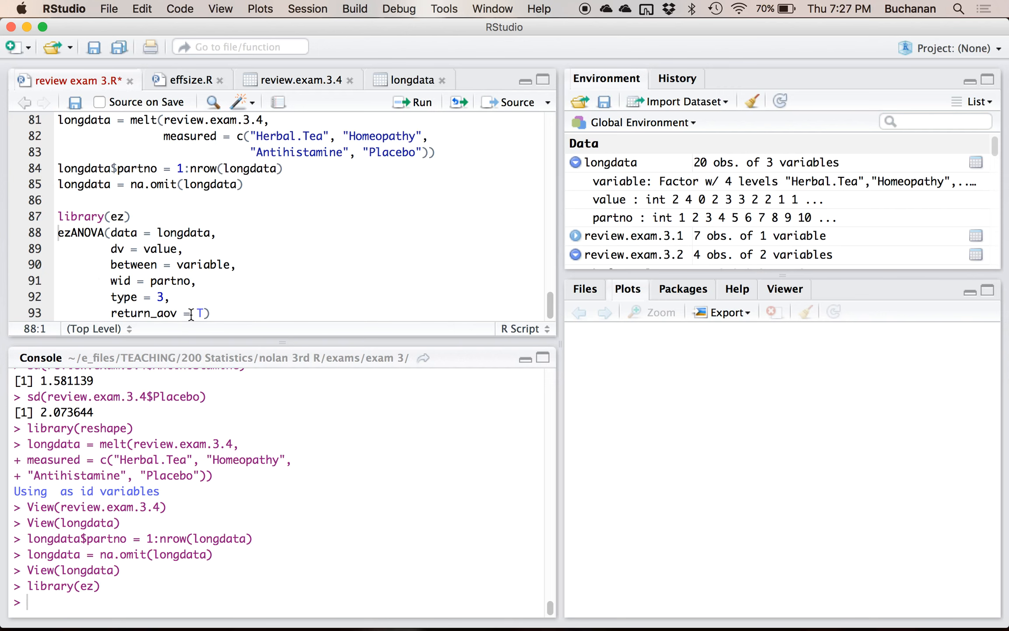
pyautogui.click(145, 233)
pyautogui.press('super+Return')
pyautogui.press('super+Return')
pyautogui.press('super+Return')
pyautogui.press('super+Return')
pyautogui.press('super+Return')
pyautogui.press('super+Return')
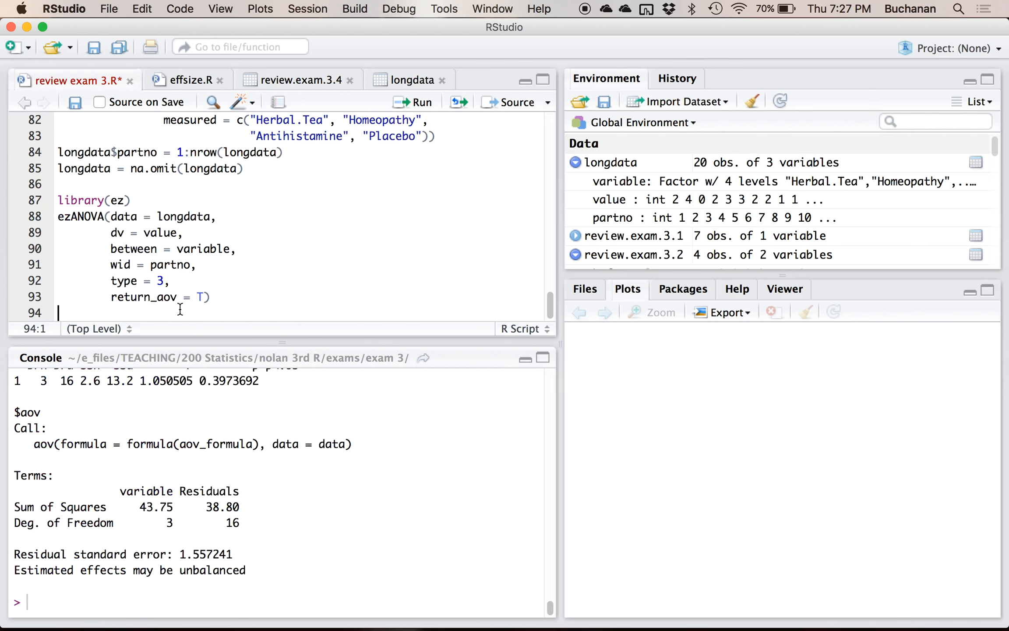
# - Select and copy the console's complete ANOVA output, from $ANOVA through the "Estimated effects may be unbalanced" line
pyautogui.moveTo(250, 570); pyautogui.dragTo(132, 508)
pyautogui.scroll(5, 24, 440)
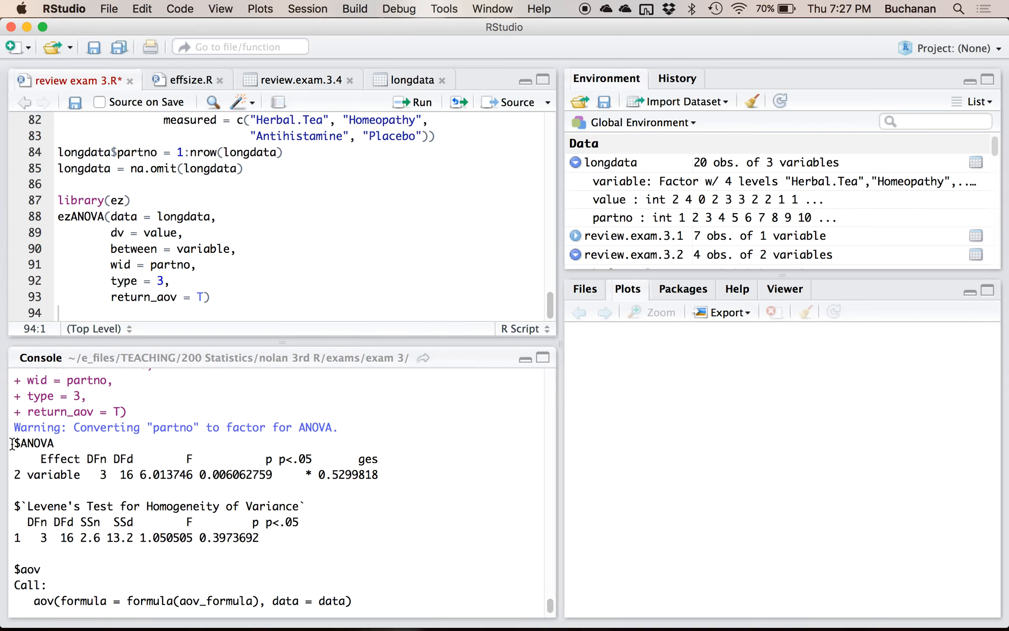
pyautogui.moveTo(12, 444); pyautogui.dragTo(113, 538)
pyautogui.scroll(-5, 116, 538)
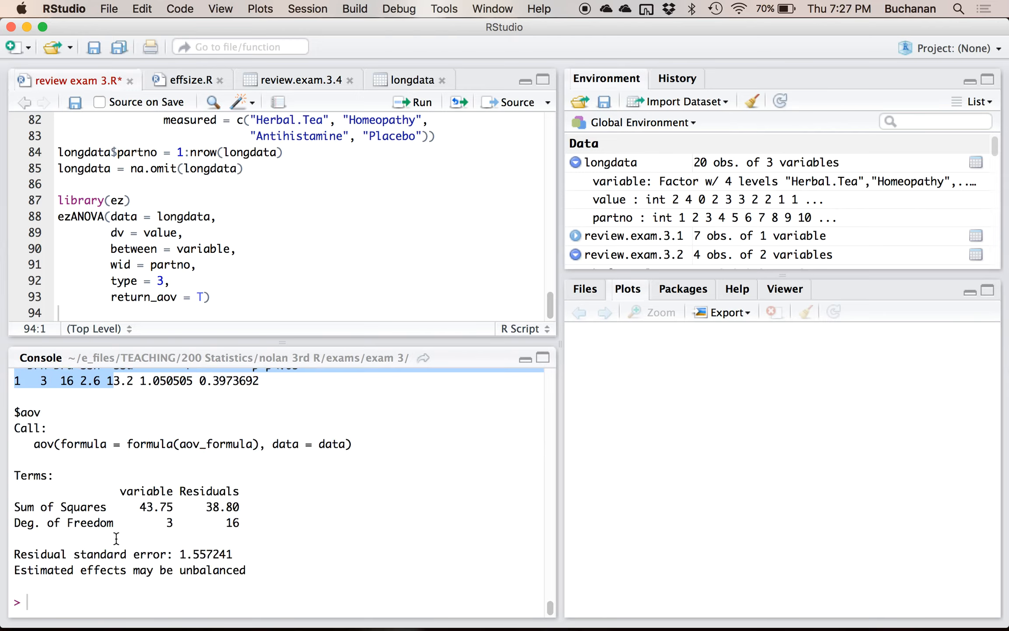
pyautogui.keyDown('shift'); pyautogui.click(258, 573); pyautogui.keyUp('shift')
# - Switch to the review exam 3 W Word document and paste the ANOVA output below the empty ANOVA table
pyautogui.hotkey('ctrl', 'Up')
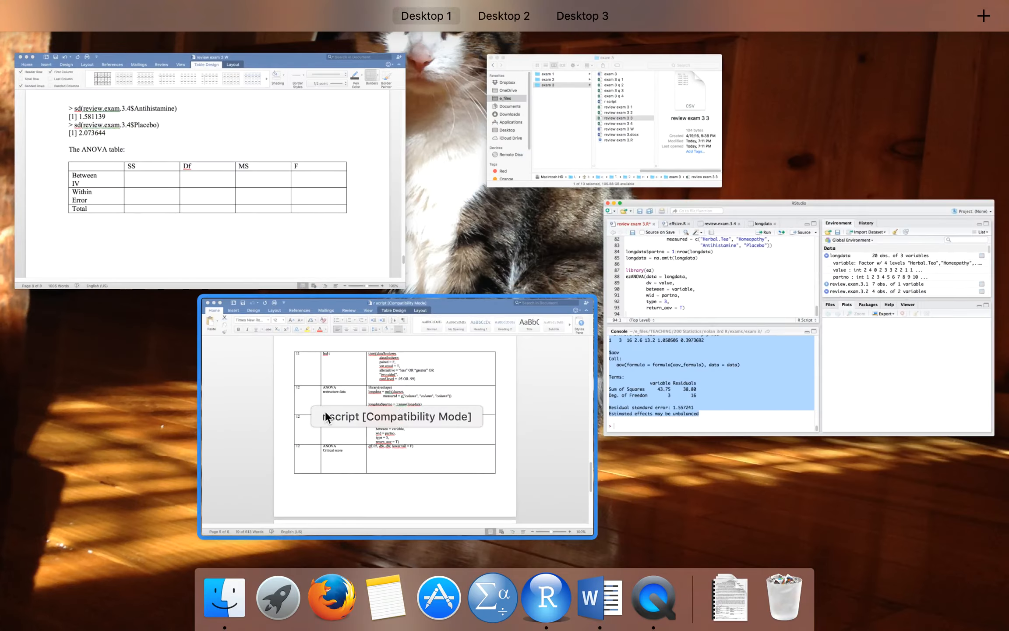
pyautogui.click(325, 428)
pyautogui.hotkey('ctrl', 'Up')
pyautogui.click(204, 224)
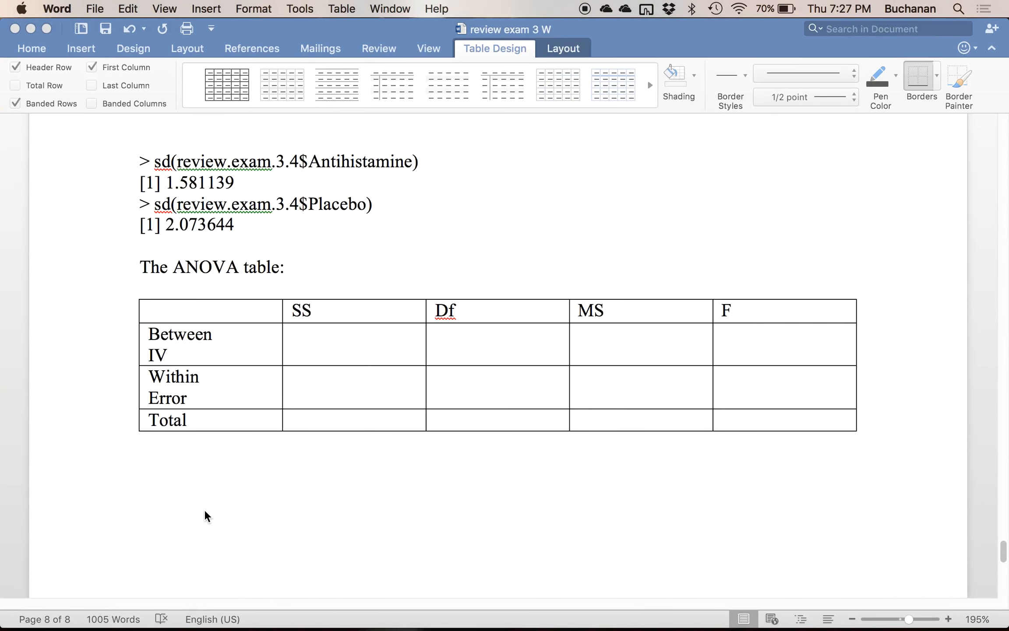
pyautogui.click(208, 470)
pyautogui.press('super+v')
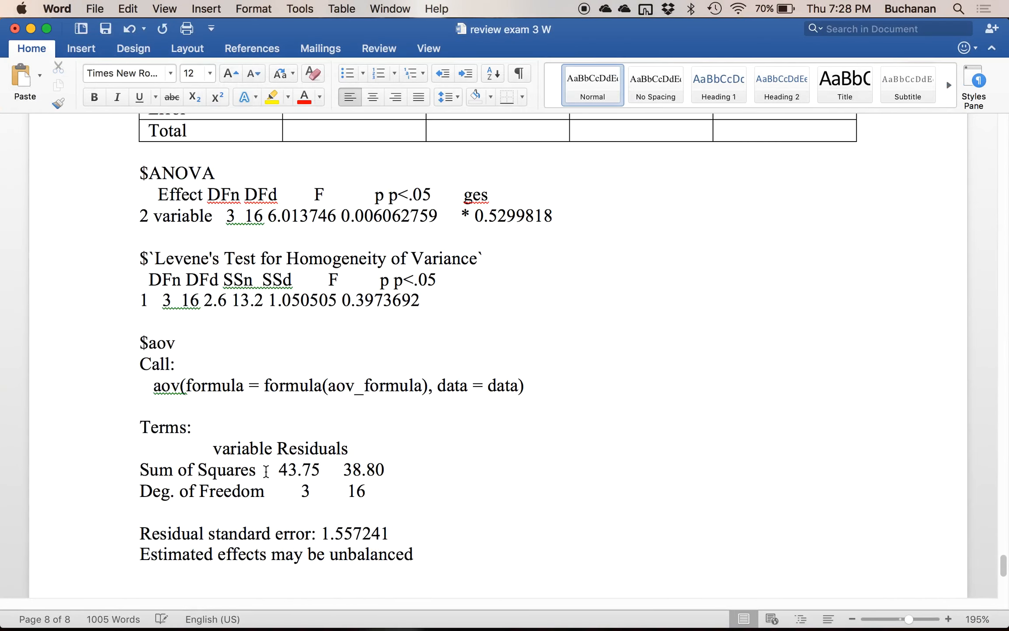
# - Highlight the variable and Residuals headings with their Sum of Squares and Deg. of Freedom rows in yellow
pyautogui.scroll(1, 263, 471)
pyautogui.moveTo(139, 464); pyautogui.dragTo(395, 515)
pyautogui.click(272, 96)
# - Fill the ANOVA table's SS column with 43.75 for Between and 38.80 for Within
pyautogui.scroll(8, 367, 424)
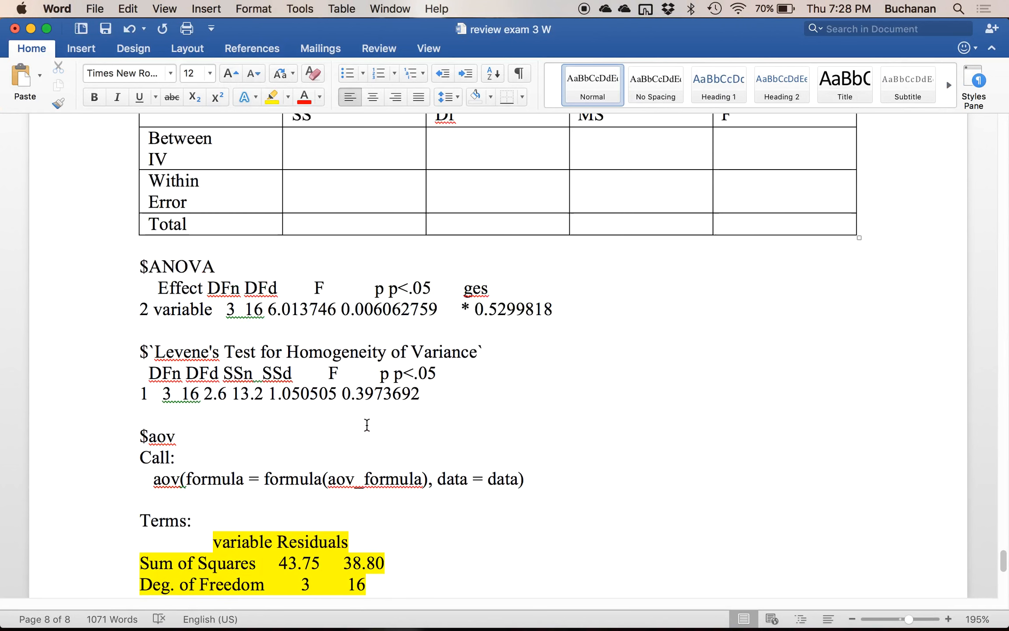
pyautogui.click(352, 263)
pyautogui.write('43.75')
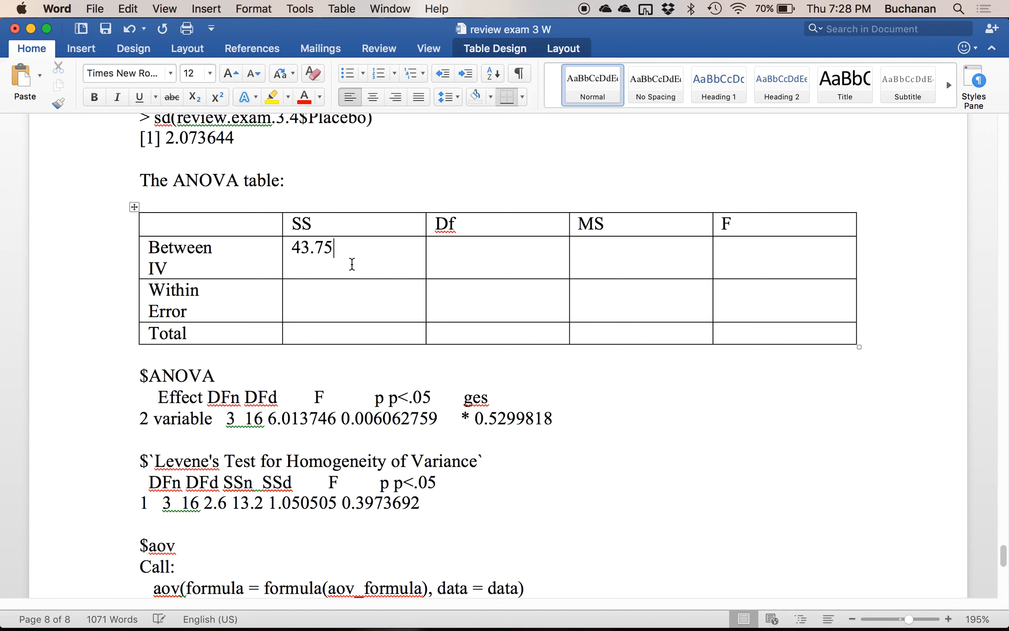
pyautogui.press('Down')
pyautogui.scroll(-8, 351, 264)
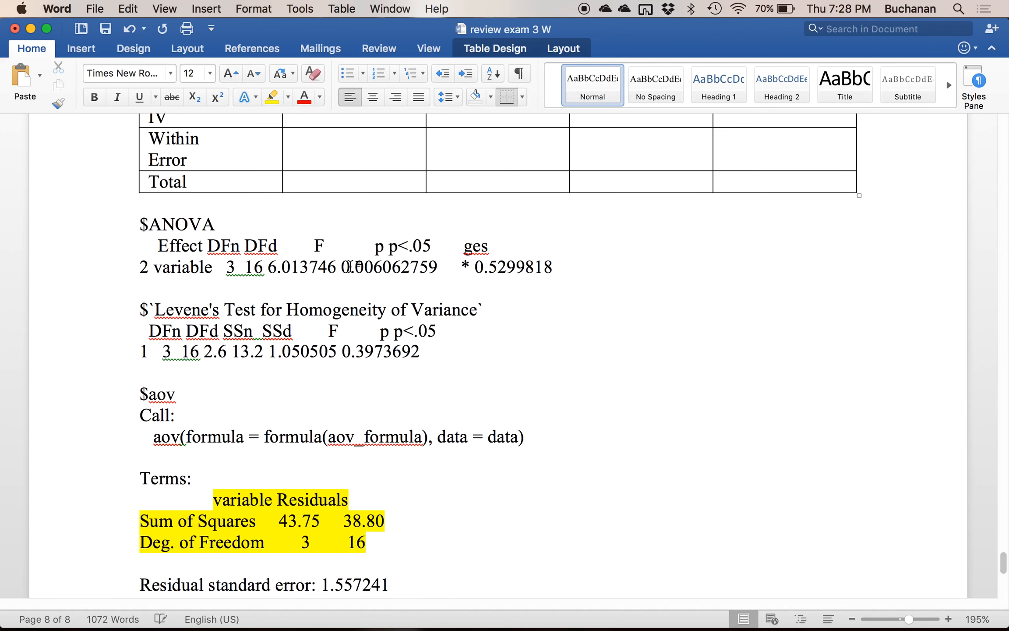
pyautogui.write('38.80')
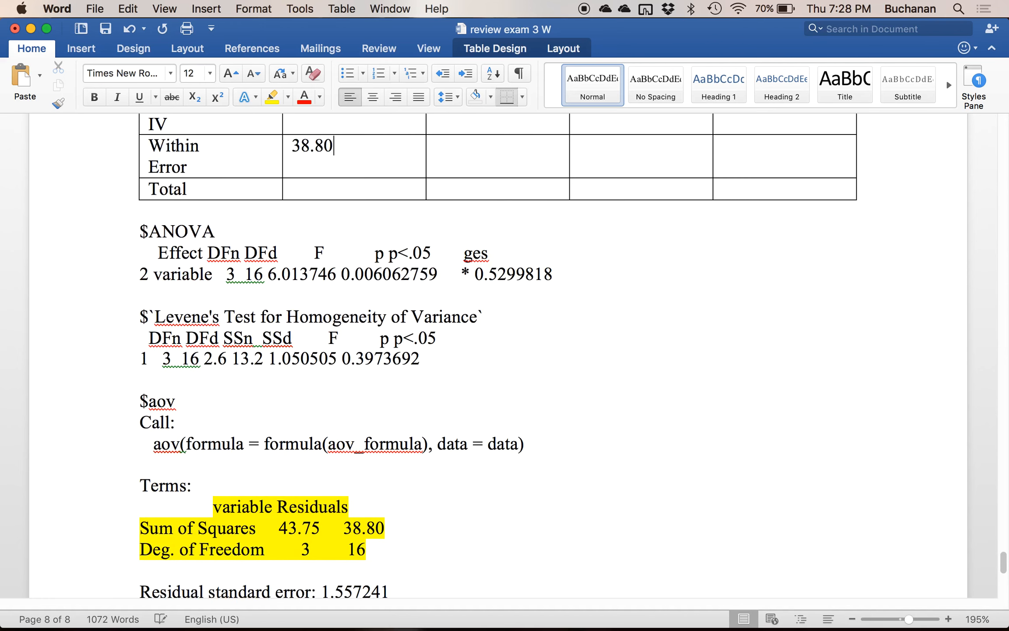
# - Calculate 43.75+38.80 with Spotlight and enter 82.55 as the Total SS in the ANOVA table
pyautogui.scroll(5, 351, 264)
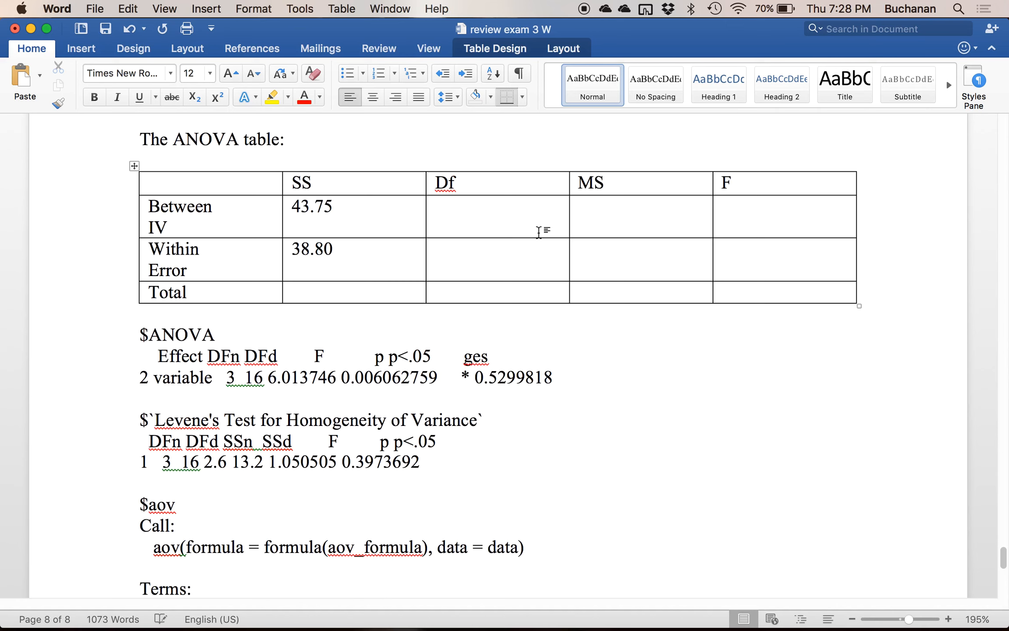
pyautogui.click(959, 9)
pyautogui.write('4')
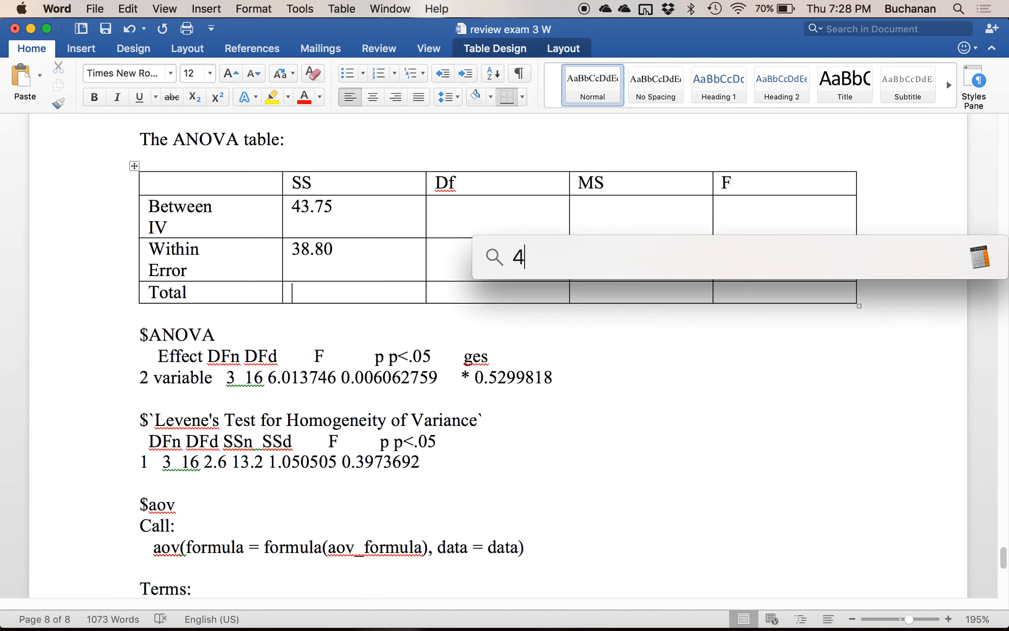
pyautogui.write('3.75+38')
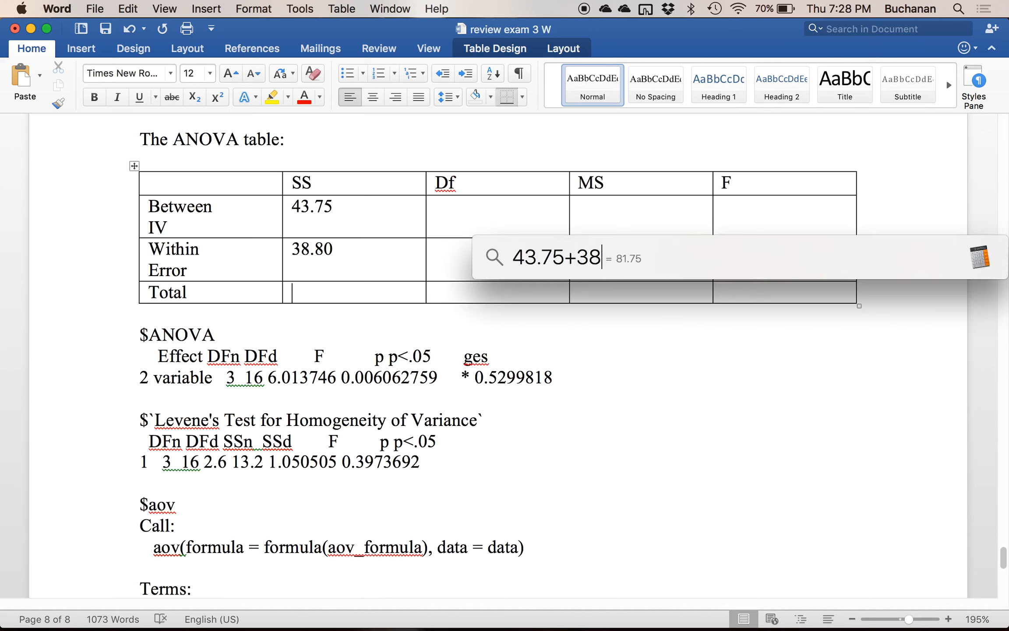
pyautogui.write('.80')
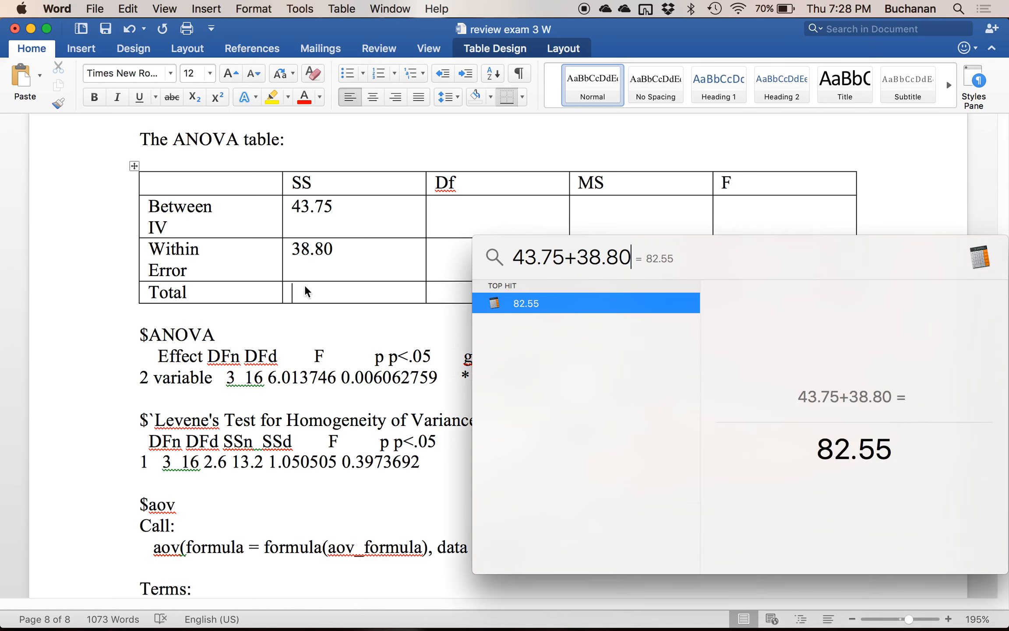
pyautogui.click(303, 286)
pyautogui.write('83')
pyautogui.write('.55')
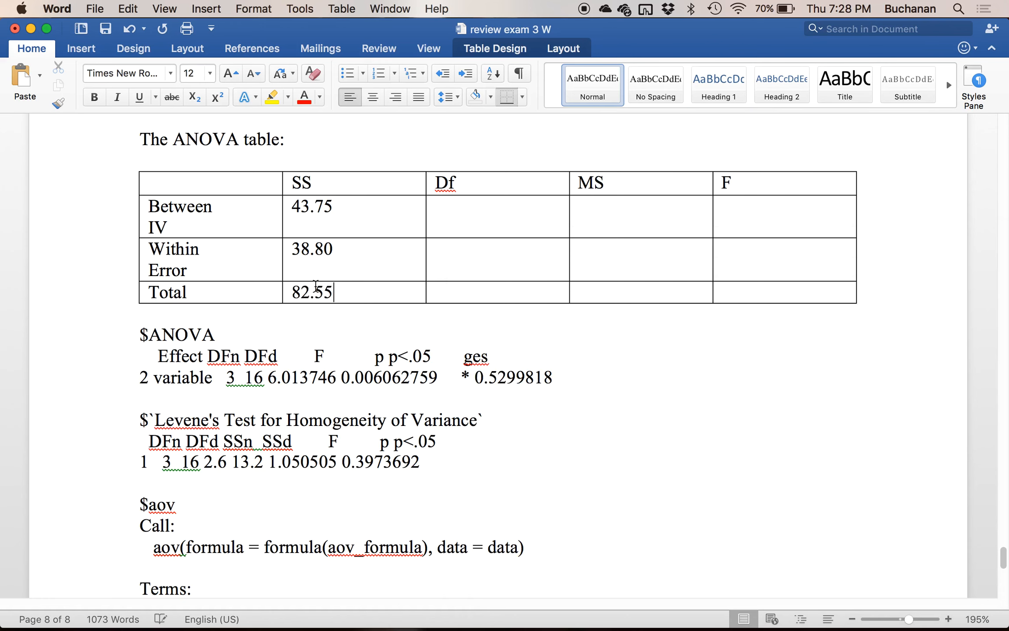
# - Fill the ANOVA table's Df column with 3 for Between, 16 for Within and 19 for Total
pyautogui.scroll(-5, 389, 339)
pyautogui.scroll(2, 389, 339)
pyautogui.scroll(-3, 388, 341)
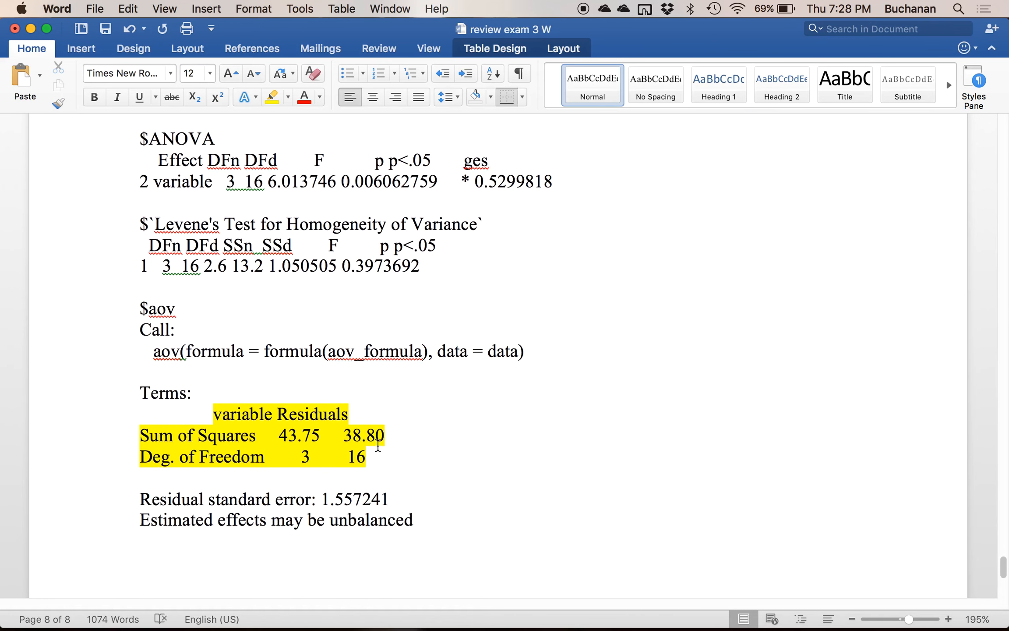
pyautogui.scroll(8, 320, 451)
pyautogui.click(445, 269)
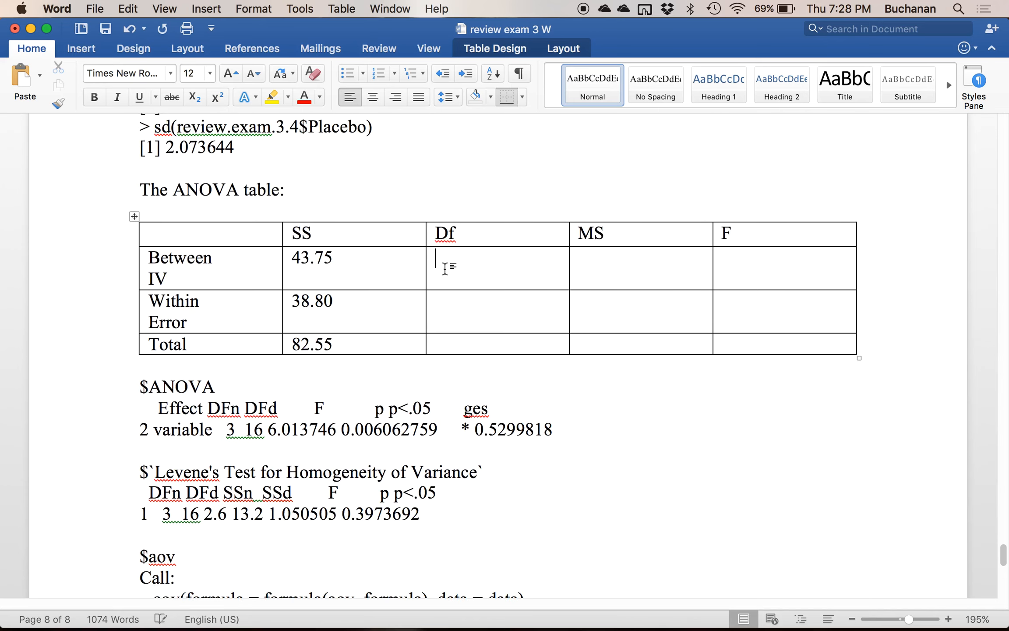
pyautogui.write('3')
pyautogui.press('Down')
pyautogui.write('16')
pyautogui.press('Down')
pyautogui.write('19')
# - Highlight the F value 6.013746 in the pasted output and enter 6.01 as the Between F in the ANOVA table
pyautogui.click(737, 263)
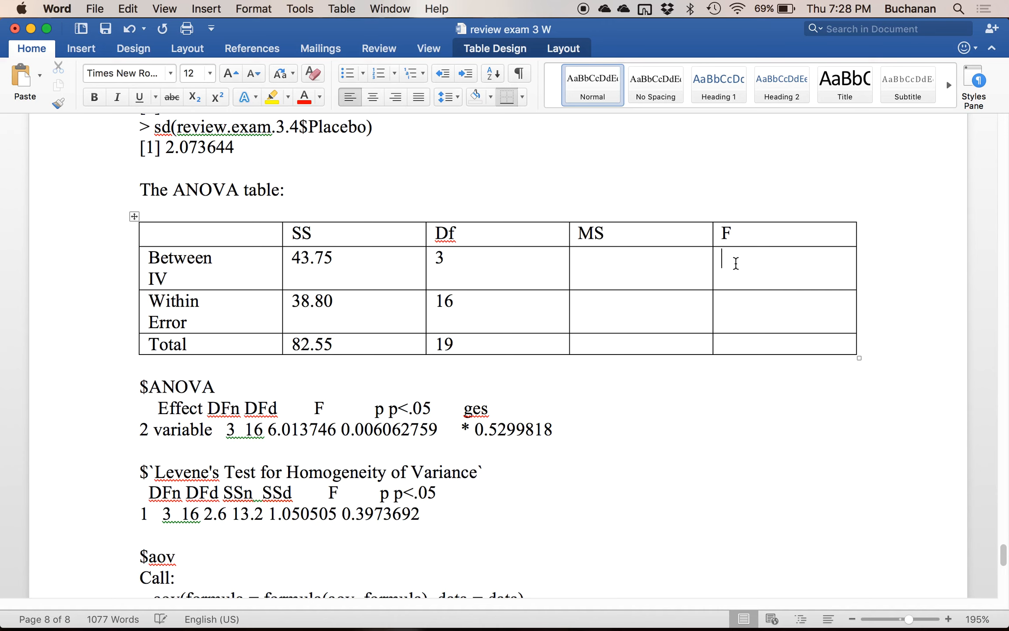
pyautogui.moveTo(267, 430); pyautogui.dragTo(341, 432)
pyautogui.click(265, 99)
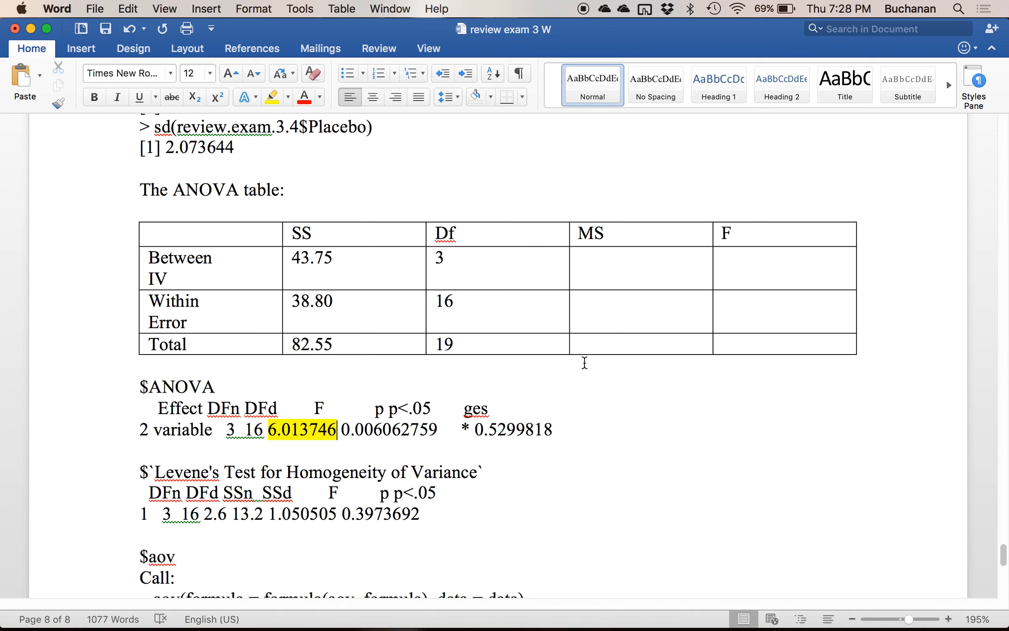
pyautogui.click(743, 261)
pyautogui.write('6.0')
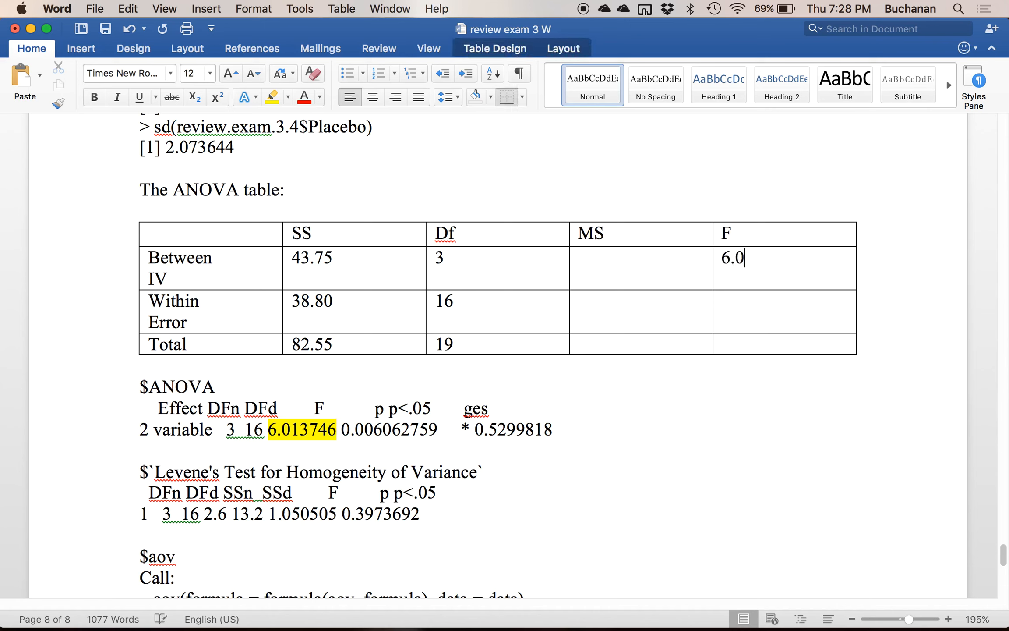
pyautogui.write('1')
# - Open Calculator, divide 43.75 by 3, and enter 14.58 as the Between MS in the Word table
pyautogui.click(959, 9)
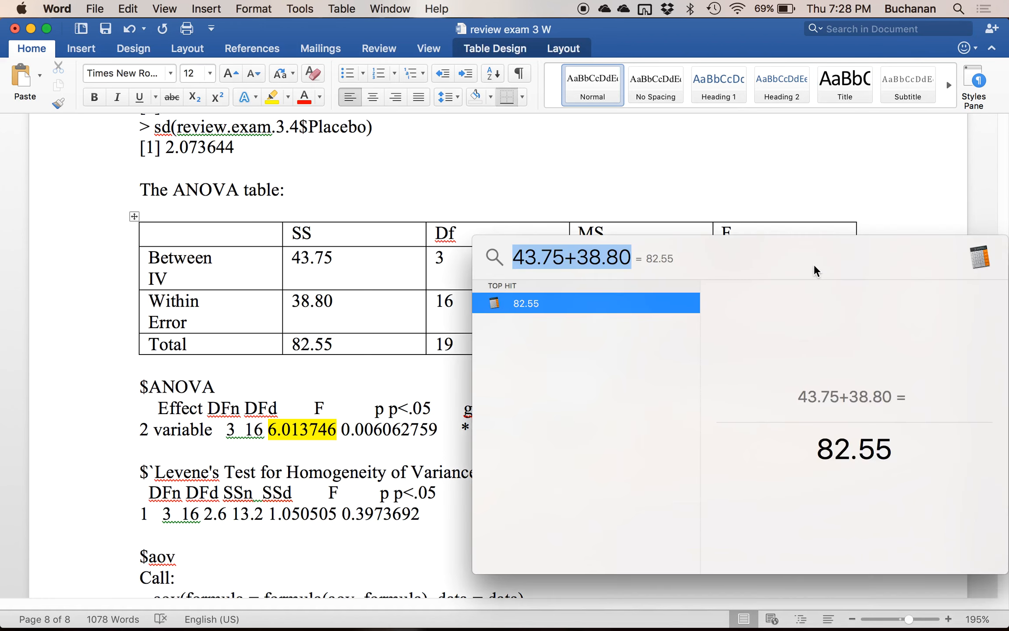
pyautogui.press('BackSpace')
pyautogui.write('calc')
pyautogui.press('Return')
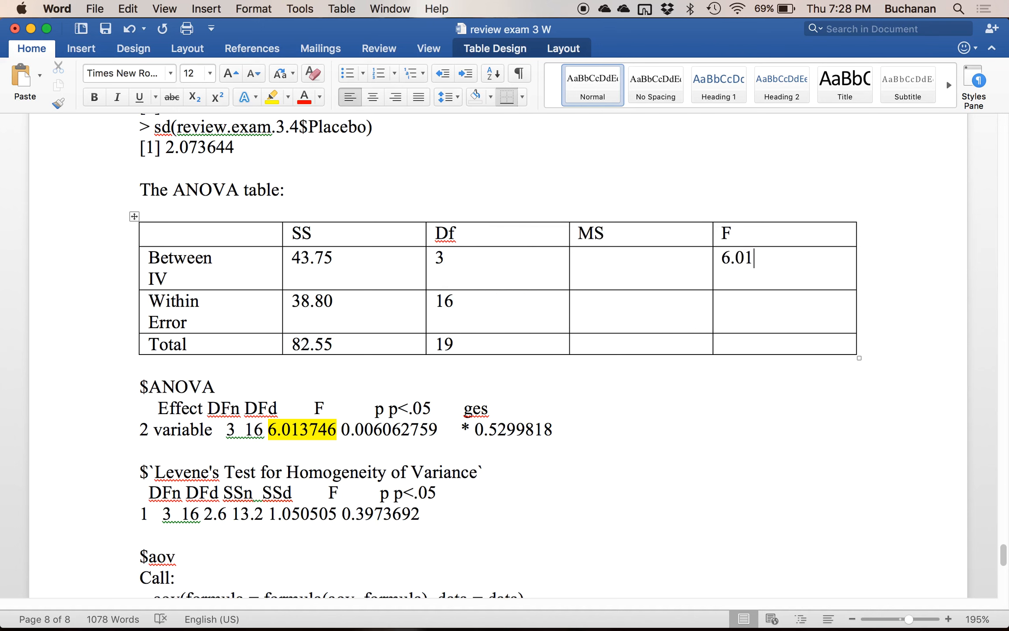
pyautogui.moveTo(181, 95); pyautogui.dragTo(315, 289)
pyautogui.write('43.75/3')
pyautogui.press('Return')
pyautogui.click(606, 250)
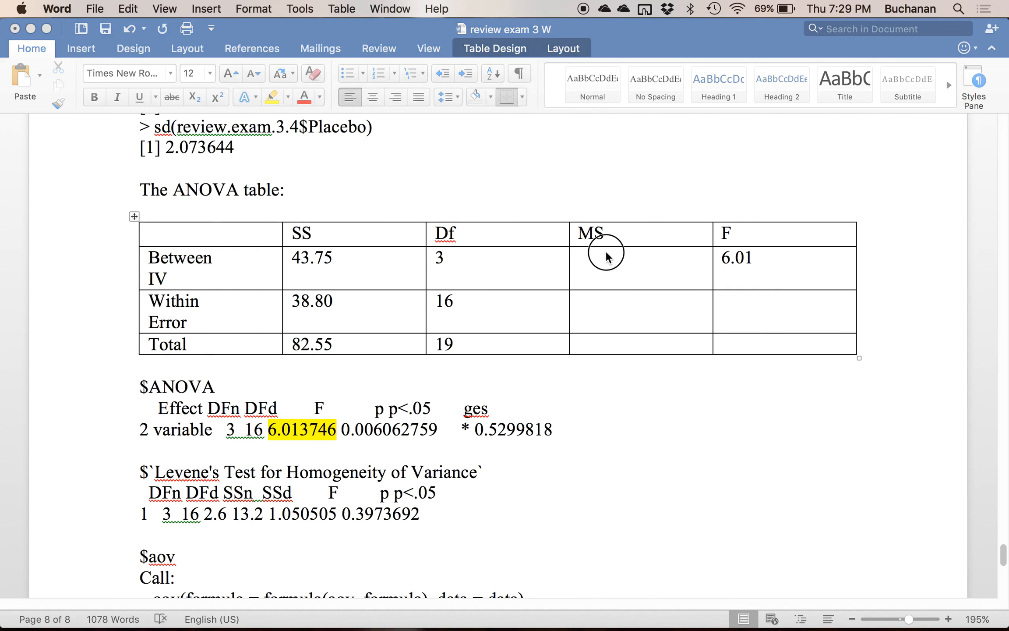
pyautogui.write('14.58')
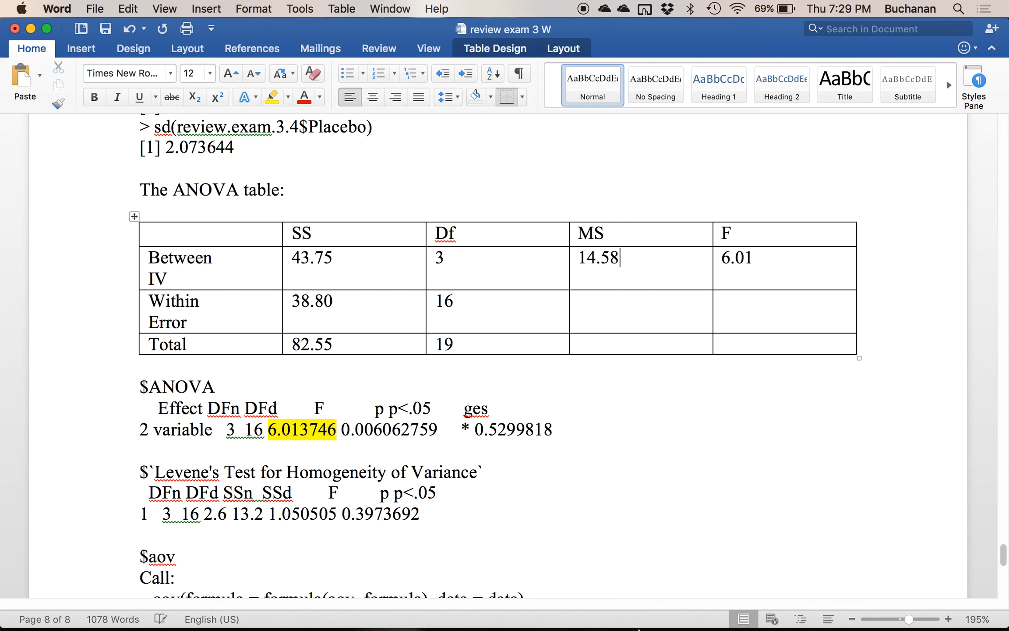
# - Divide 38.80 by 16 in Calculator and enter 2.43 as the Within MS in the Word table
pyautogui.moveTo(652, 613)
pyautogui.click(701, 604)
pyautogui.moveTo(322, 287); pyautogui.dragTo(305, 339)
pyautogui.write('38.80/16')
pyautogui.press('Return')
pyautogui.click(592, 313)
pyautogui.write('2.43')
pyautogui.press('BackSpace')
pyautogui.press('BackSpace')
pyautogui.press('BackSpace')
pyautogui.press('BackSpace')
pyautogui.press('Down')
pyautogui.write('2.43')
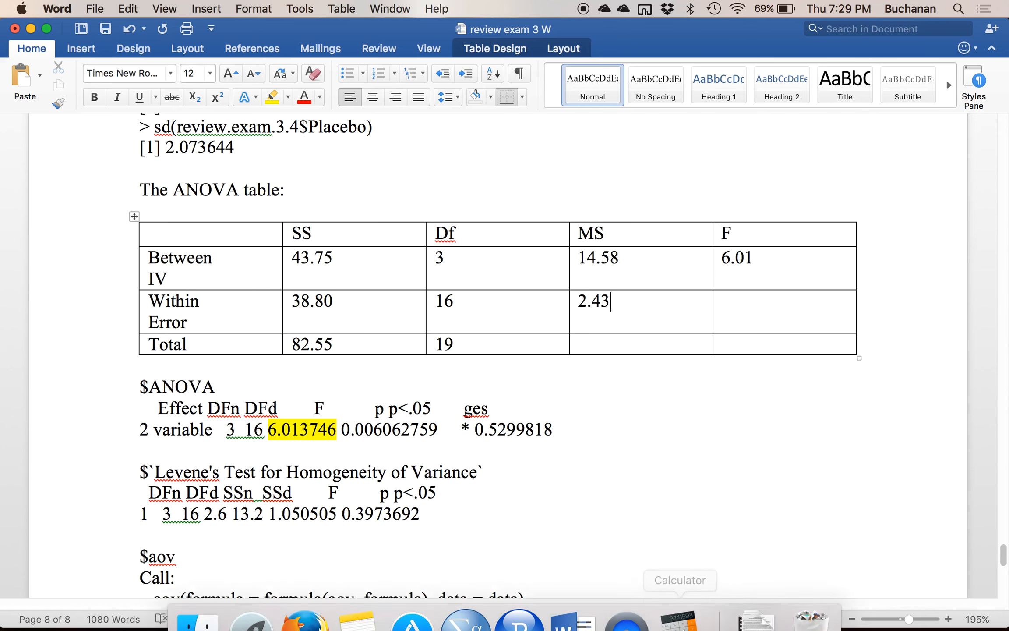
# - Divide 14.58 by 2.43 in Calculator to check the F value, and return to the Word document
pyautogui.click(680, 597)
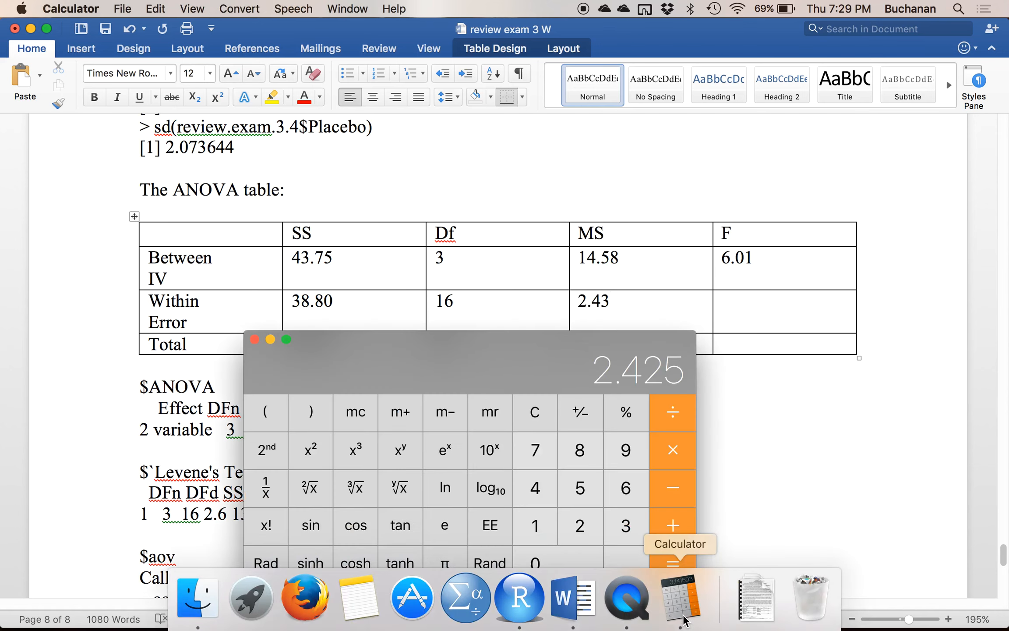
pyautogui.write('14.58')
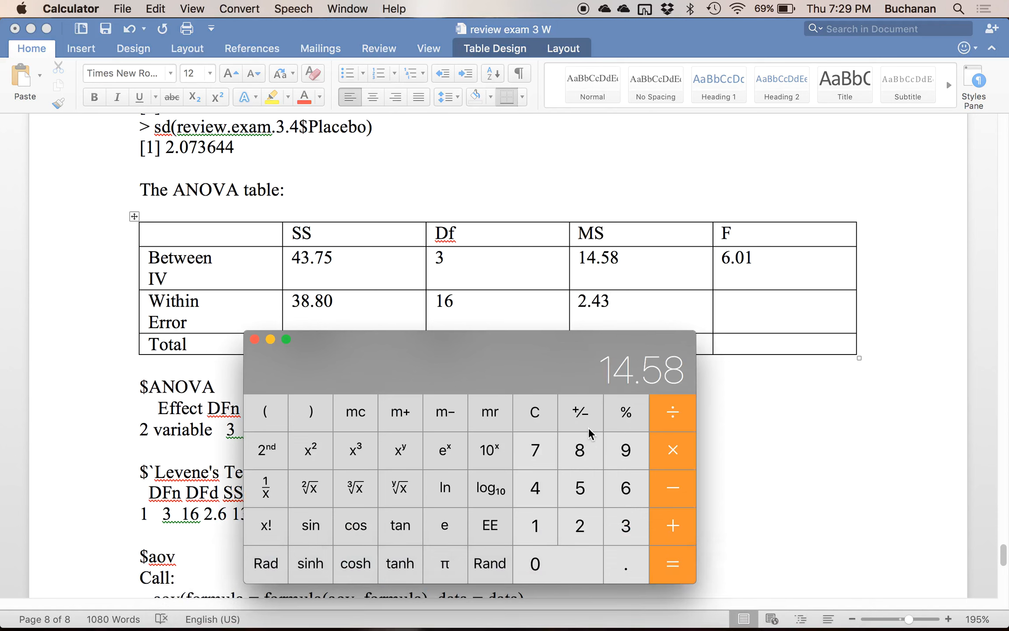
pyautogui.press('/')
pyautogui.write('2.43')
pyautogui.press('Return')
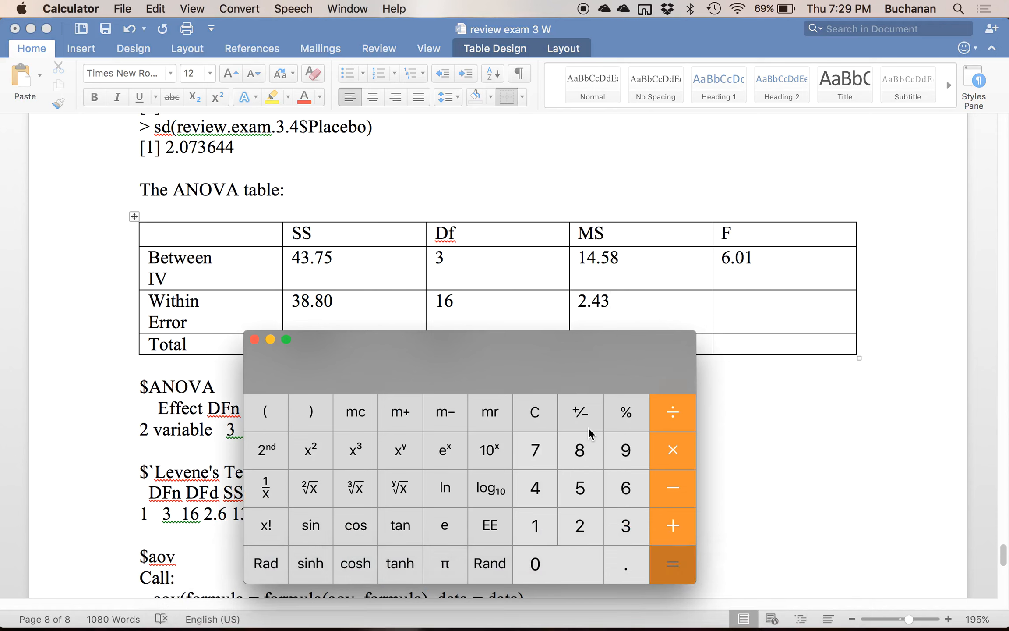
pyautogui.press('super+Tab')
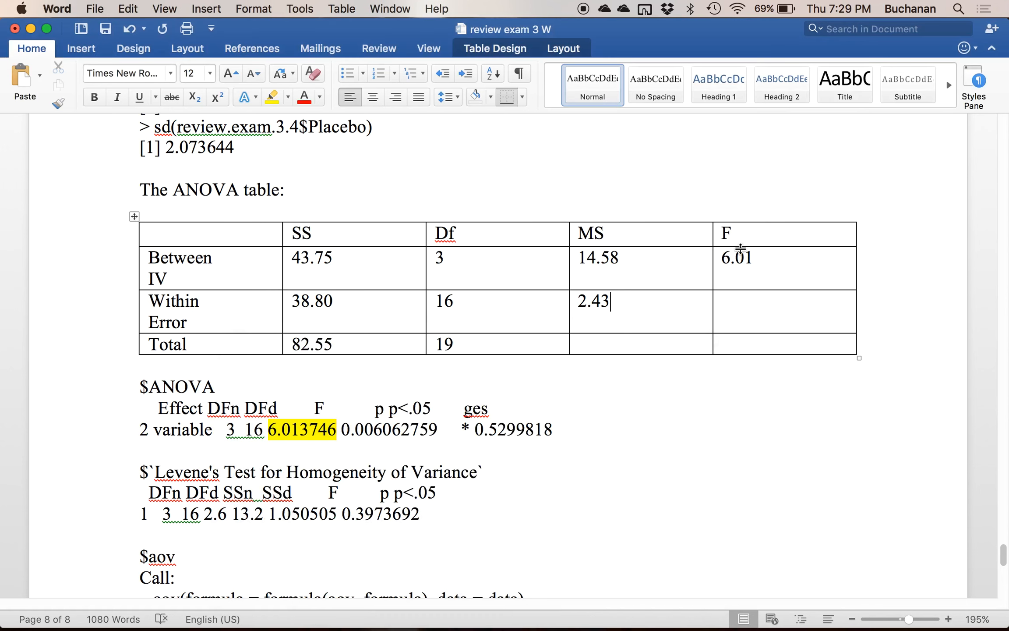
# - Mark the Total MS, Within F and Total F cells of the ANOVA table as unused with "xx"
pyautogui.click(622, 346)
pyautogui.write('xx')
pyautogui.click(734, 318)
pyautogui.write('xx')
pyautogui.click(724, 340)
pyautogui.write('xx')
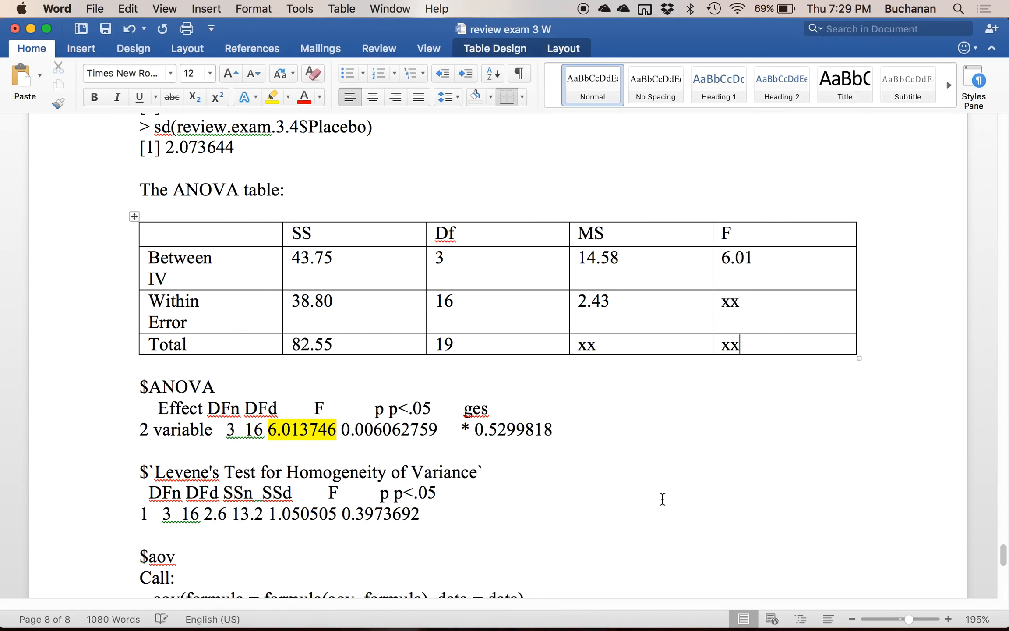
# - Below the pasted ANOVA output, add a "Step 4:" heading followed by the lines "P < .05" and "Df 3, 16"
pyautogui.scroll(-10, 627, 477)
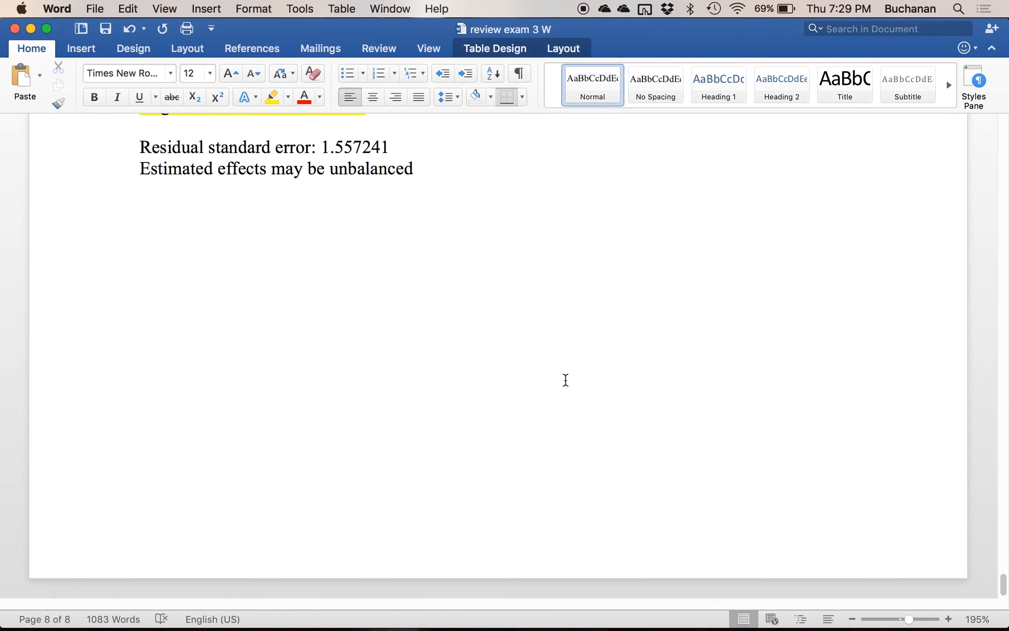
pyautogui.click(509, 284)
pyautogui.press('Return')
pyautogui.write('Step 4:')
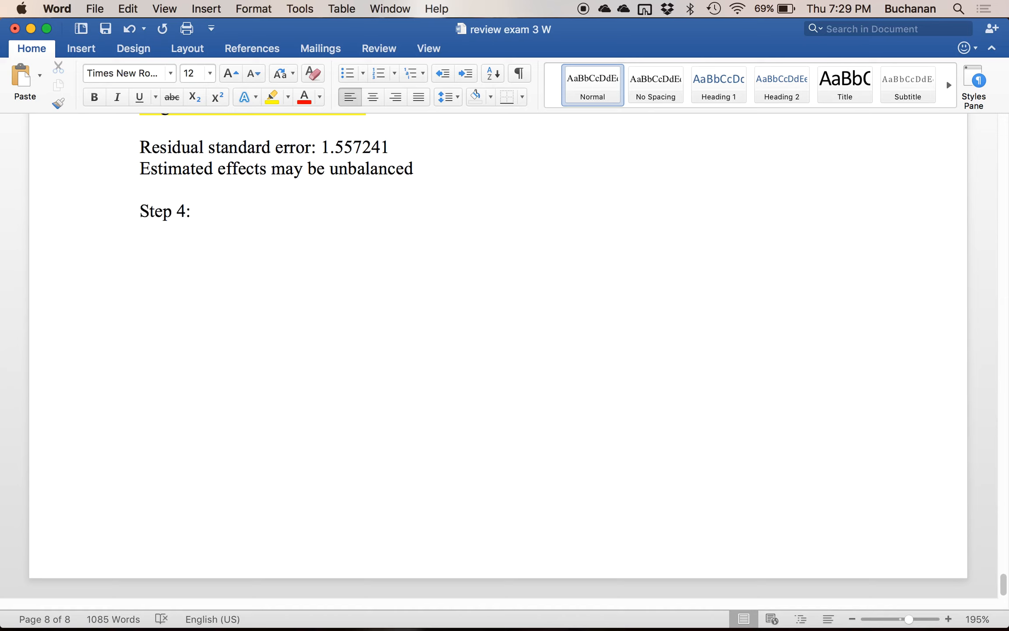
pyautogui.write(' P < .05')
pyautogui.press('Return')
pyautogui.write('df ')
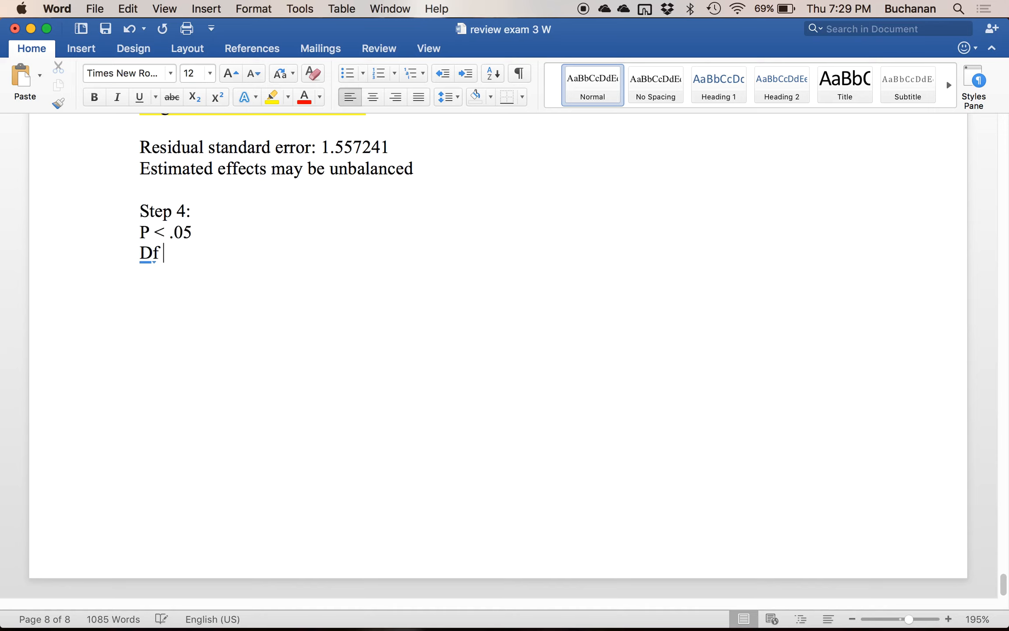
pyautogui.write('2')
pyautogui.press('BackSpace')
pyautogui.write('3, 16')
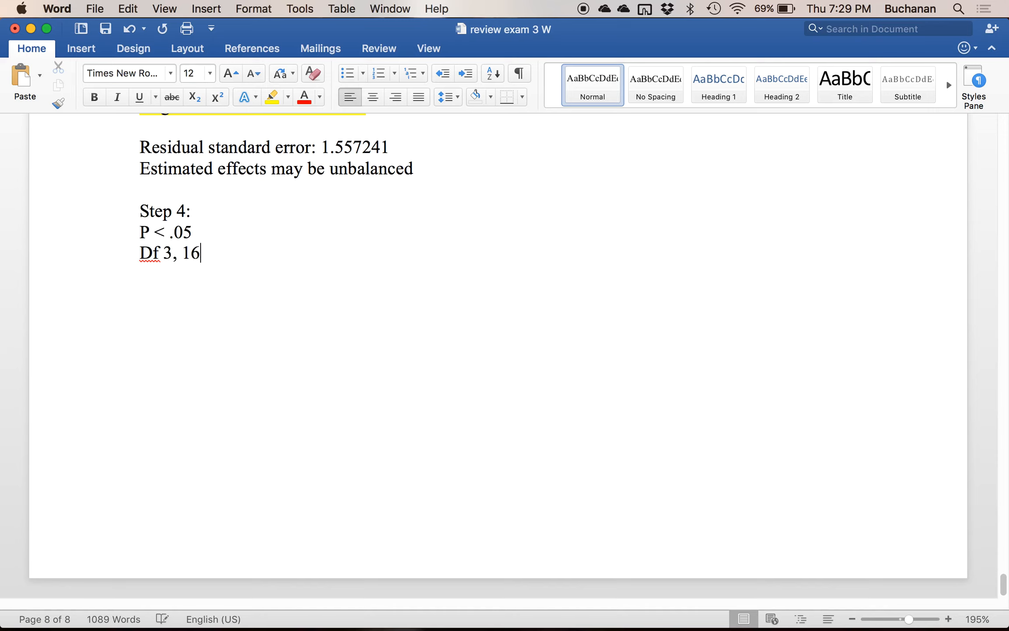
# - Switch to RStudio, add qf(.05, 3, 16, lower.tail = F) at the end of the script and run it
pyautogui.hotkey('ctrl', 'Up')
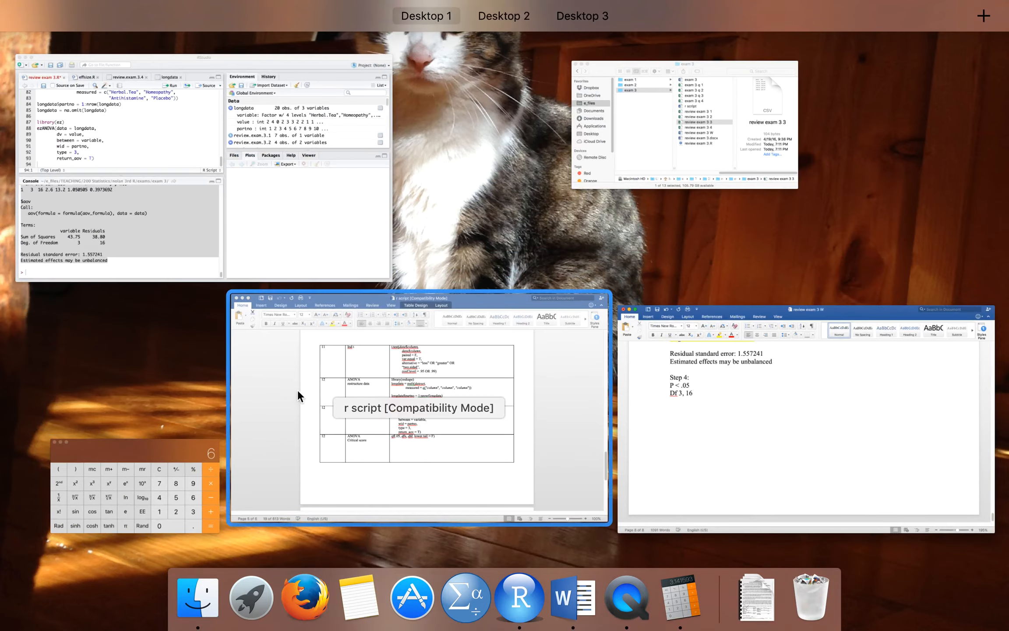
pyautogui.click(240, 267)
pyautogui.click(198, 313)
pyautogui.press('Return')
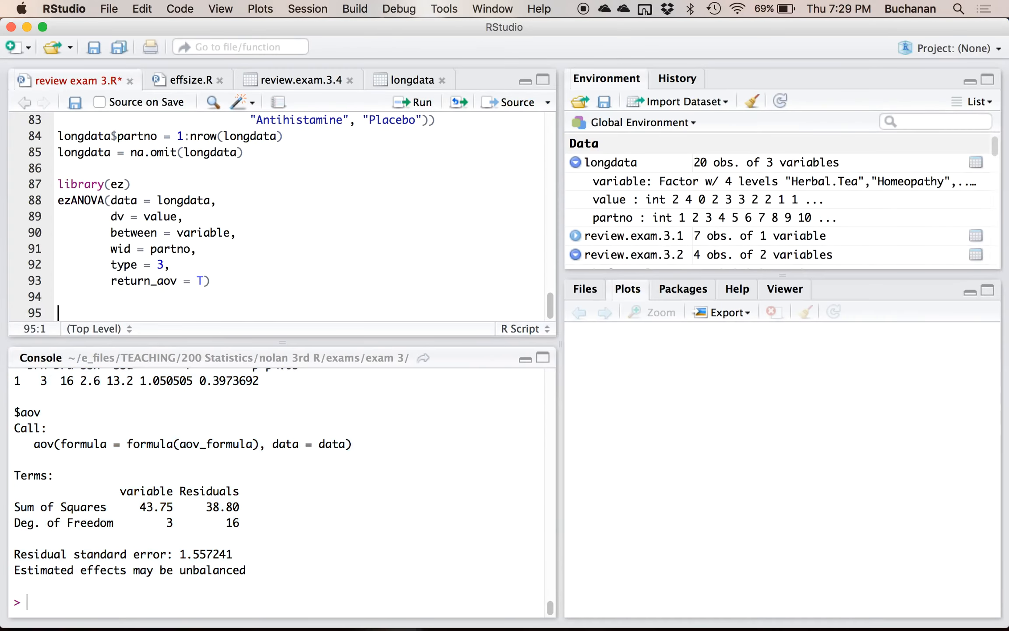
pyautogui.press('super+s')
pyautogui.write('qf(')
pyautogui.write('.05, 3, ')
pyautogui.write('16, lower.tai')
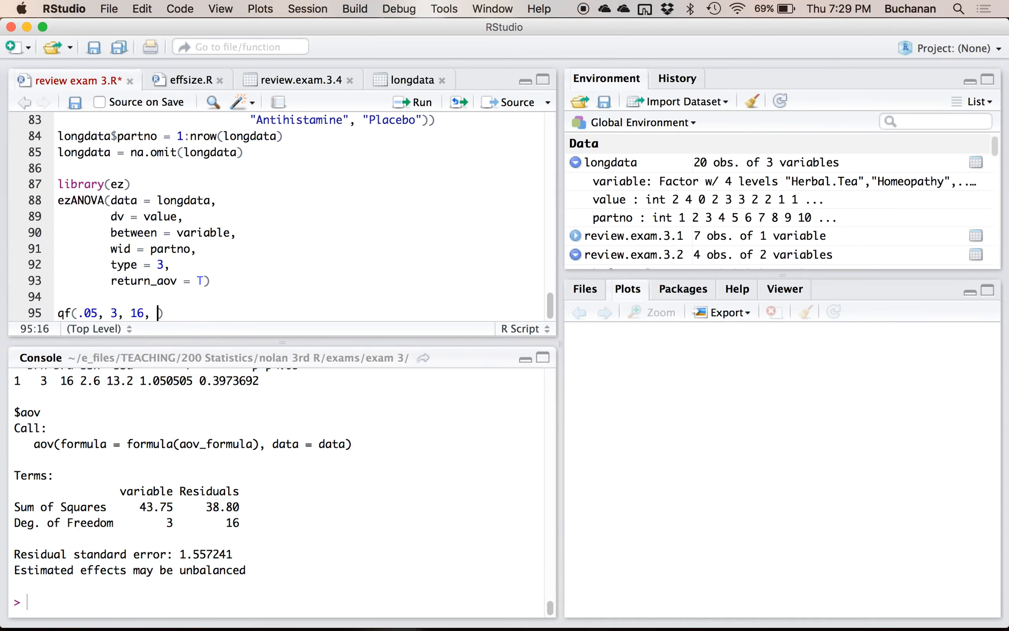
pyautogui.press('Tab')
pyautogui.write('F')
pyautogui.press('super+Return')
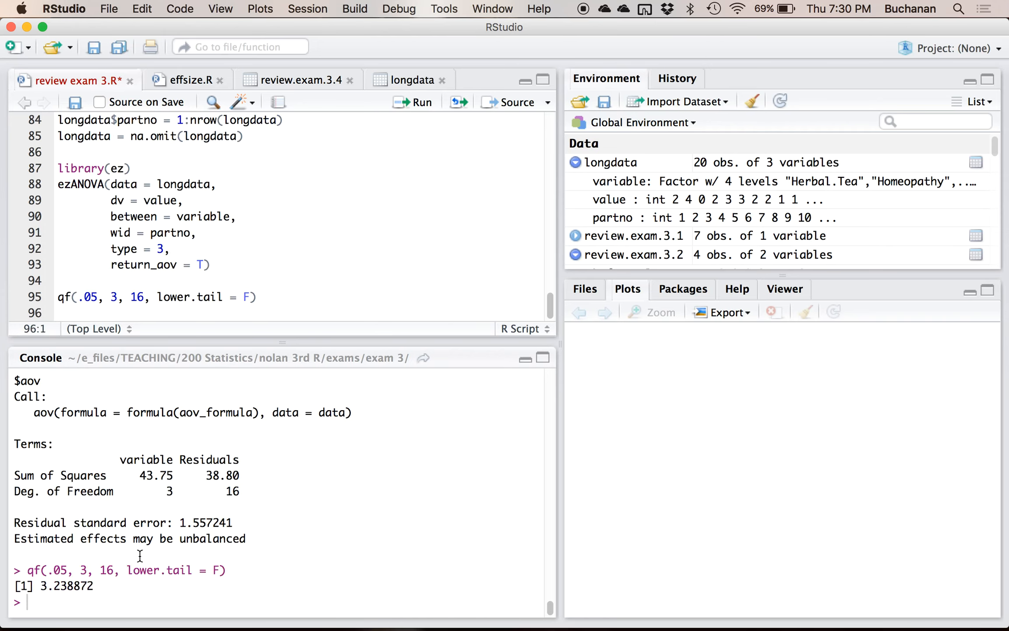
# - Switch back to the Word review document and add "F critical = 3.24" under Step 4
pyautogui.hotkey('ctrl', 'Up')
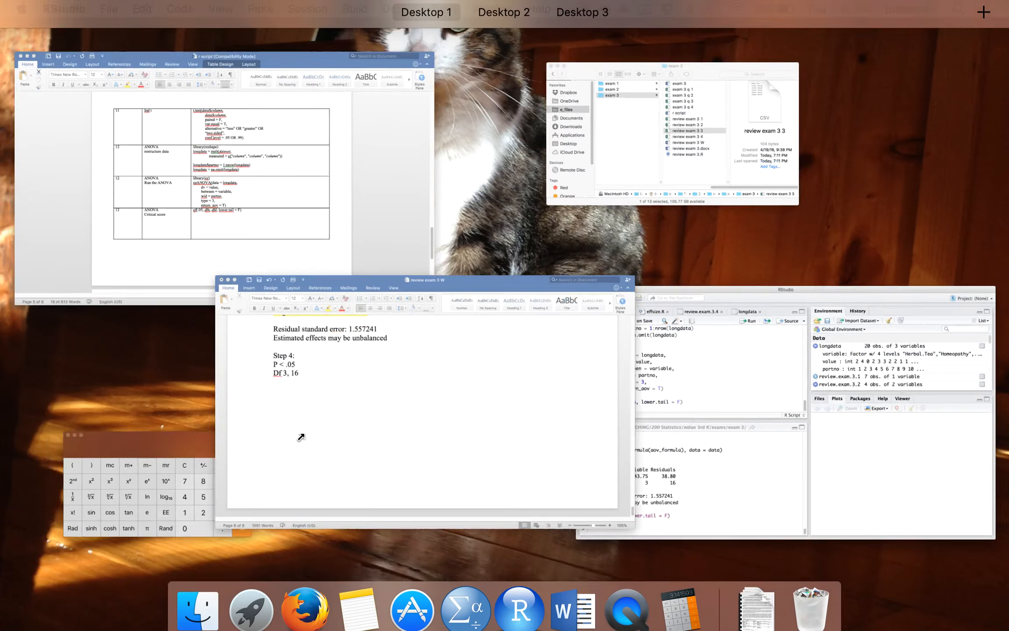
pyautogui.click(293, 461)
pyautogui.press('Return')
pyautogui.write('F crit')
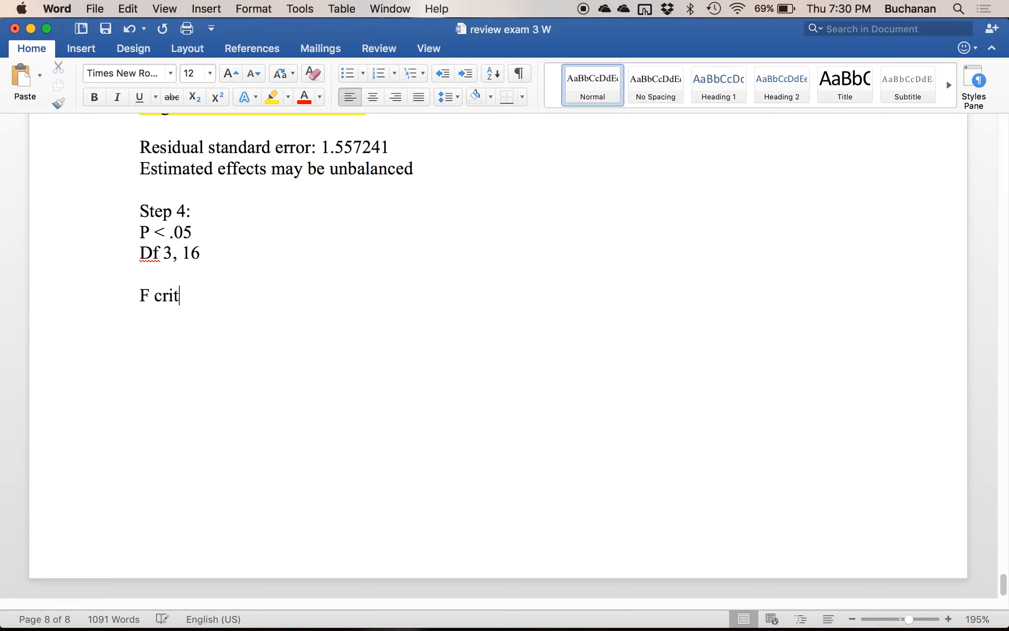
pyautogui.write('cial = 3.24')
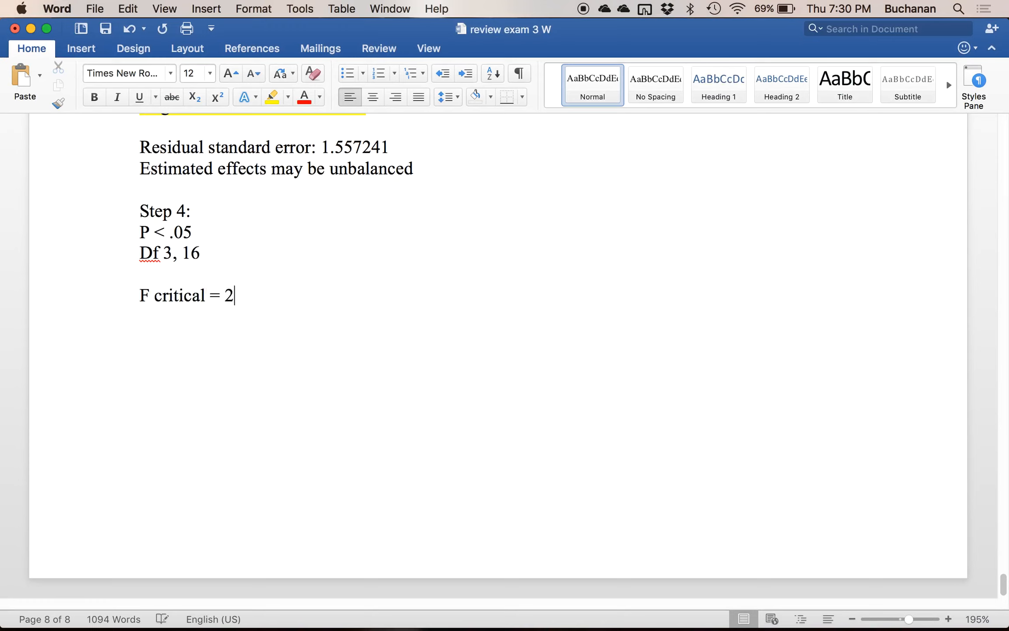
# - Add a "Step 5:" heading with the line "F found = 6.01" beneath it
pyautogui.press('Return')
pyautogui.write('Step 5:')
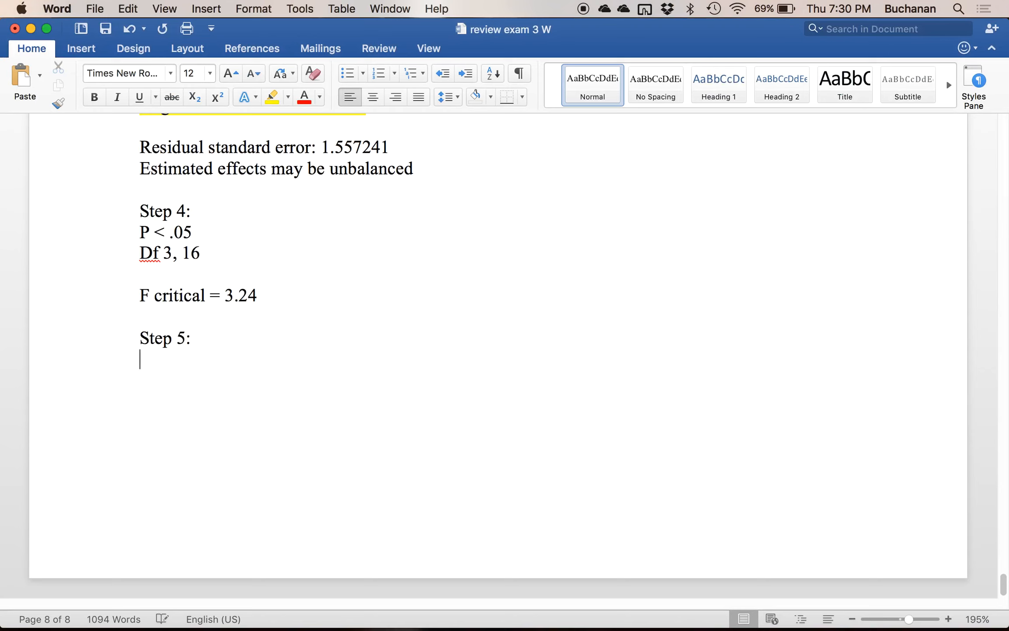
pyautogui.write(' F found = 6.01')
# - Add a "Step 6:" heading with "Reject the null!" and begin a new page with the text "Effect size"
pyautogui.press('Return')
pyautogui.write('Step 6 =')
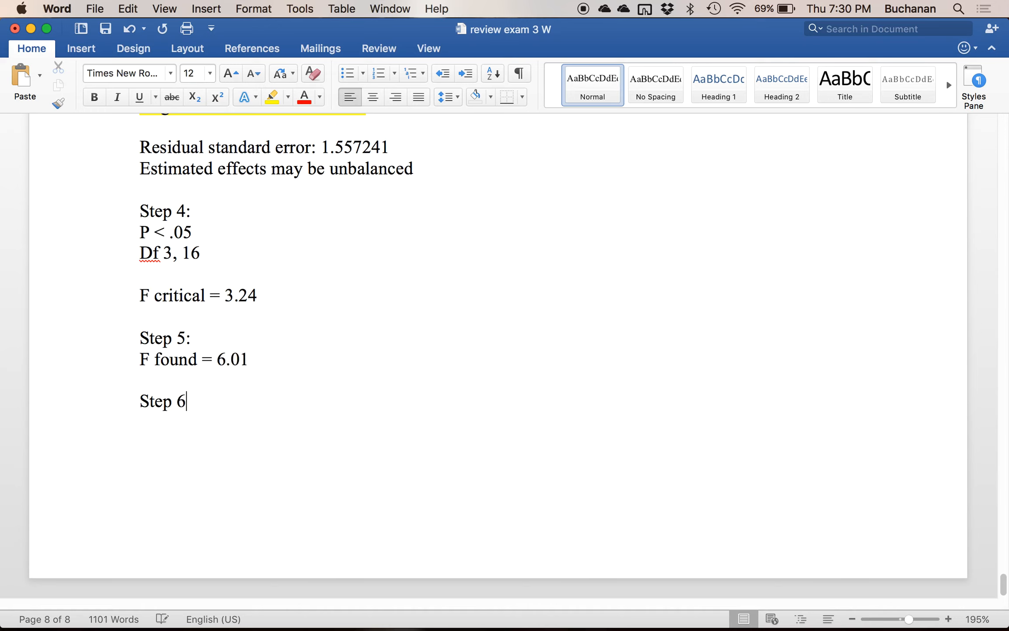
pyautogui.press('BackSpace')
pyautogui.press('BackSpace')
pyautogui.write(':')
pyautogui.press('Return')
pyautogui.write('reject the null')
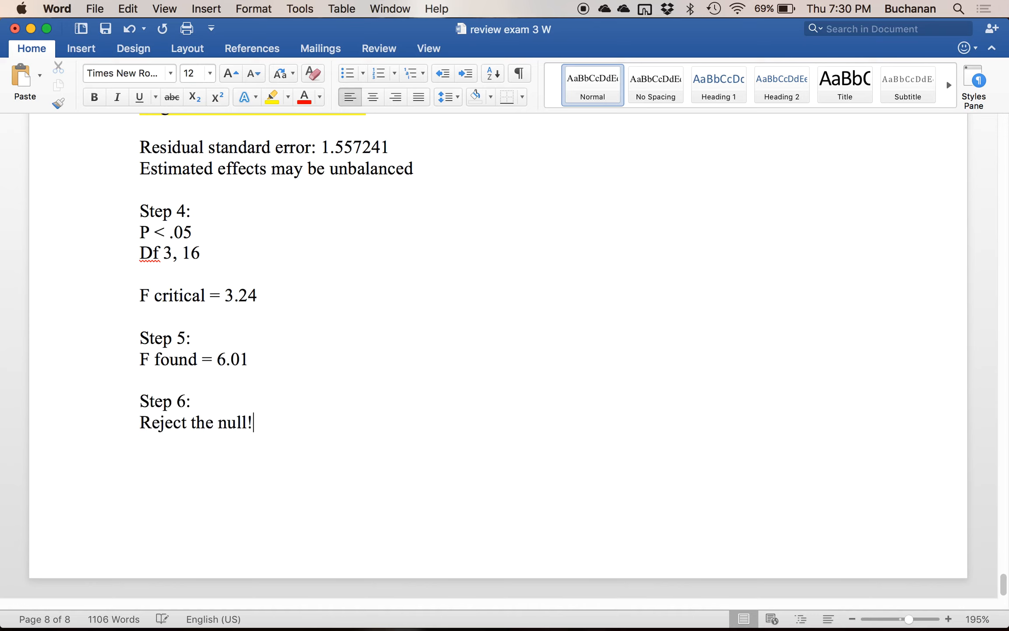
pyautogui.write('!')
pyautogui.press('super+Return')
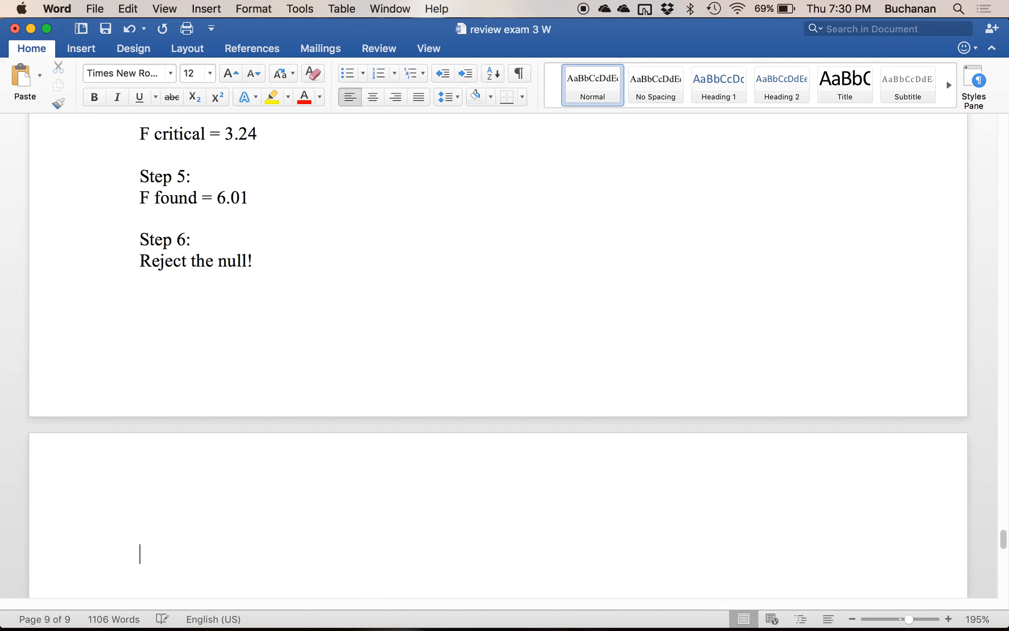
pyautogui.write('Effect size')
# - Divide the Between SS 43.75 by the Total SS 82.55 in Calculator, then quit Calculator
pyautogui.scroll(10, 383, 346)
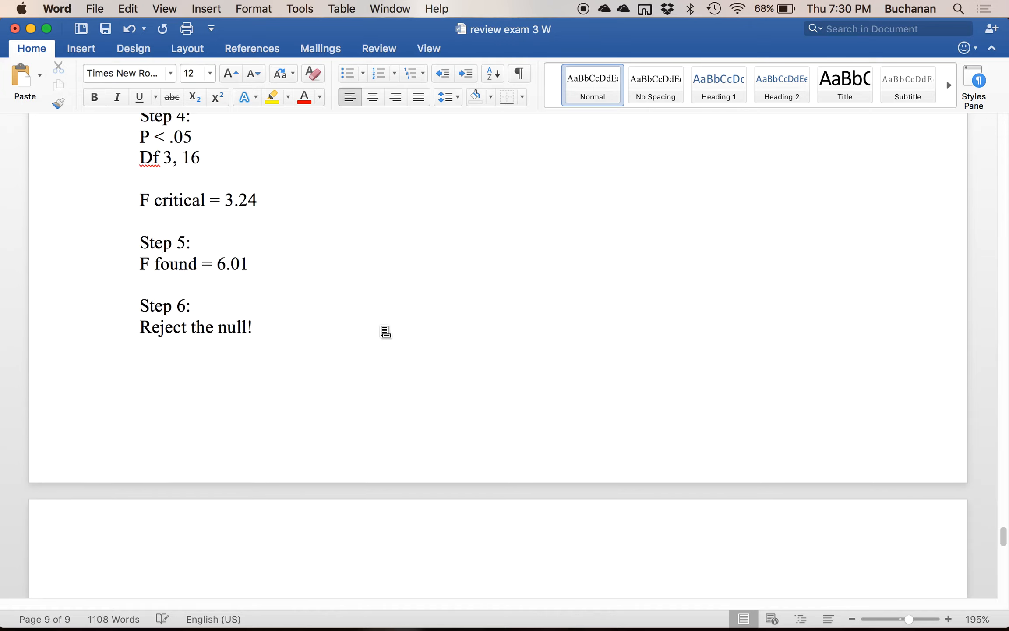
pyautogui.scroll(10, 386, 332)
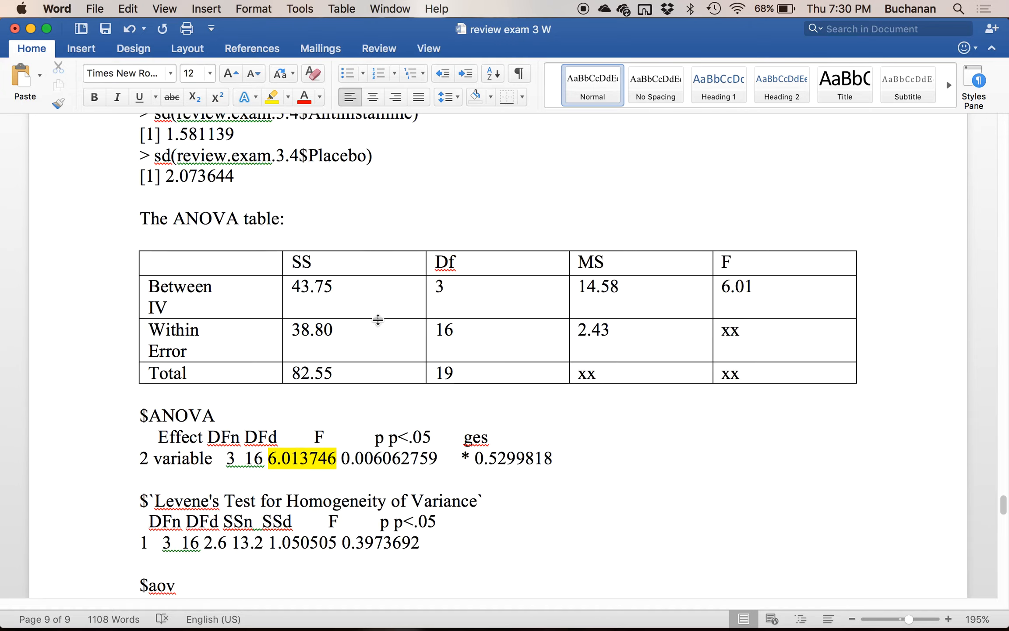
pyautogui.click(319, 286)
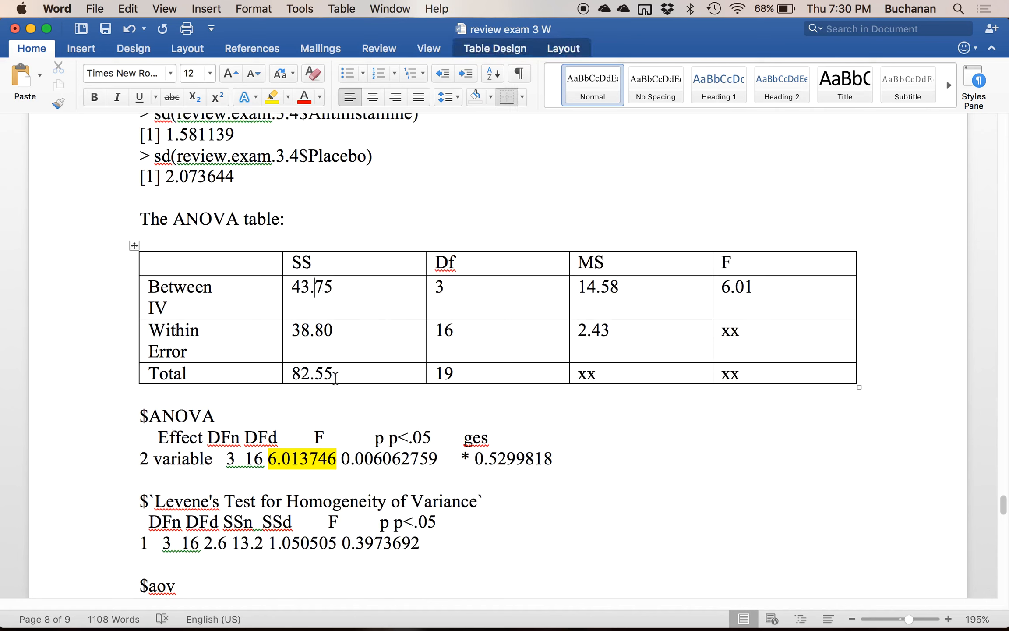
pyautogui.click(958, 8)
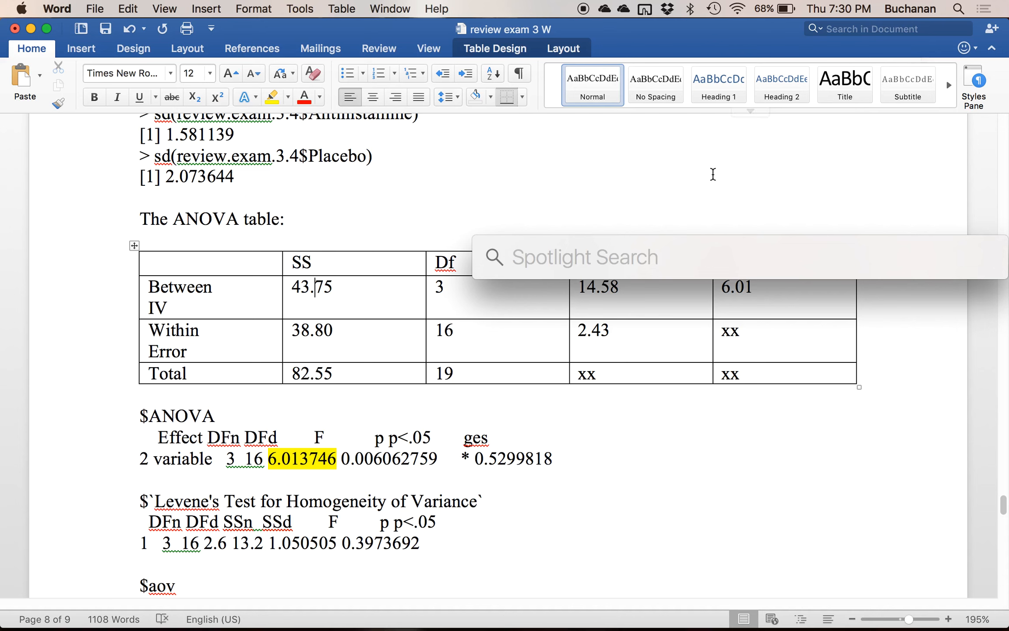
pyautogui.click(701, 620)
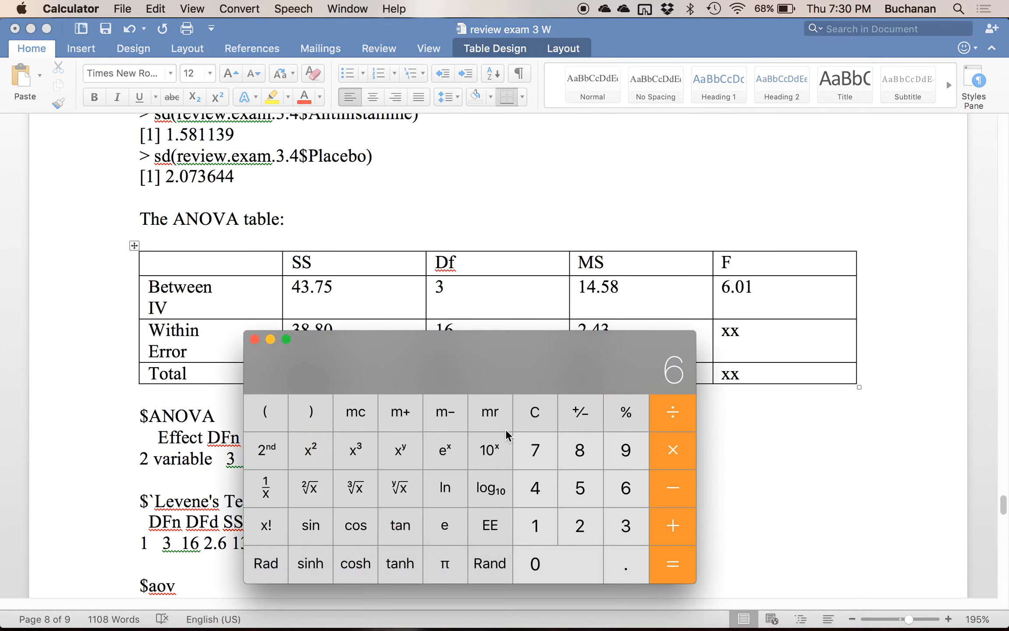
pyautogui.moveTo(334, 336); pyautogui.dragTo(522, 259)
pyautogui.write('4')
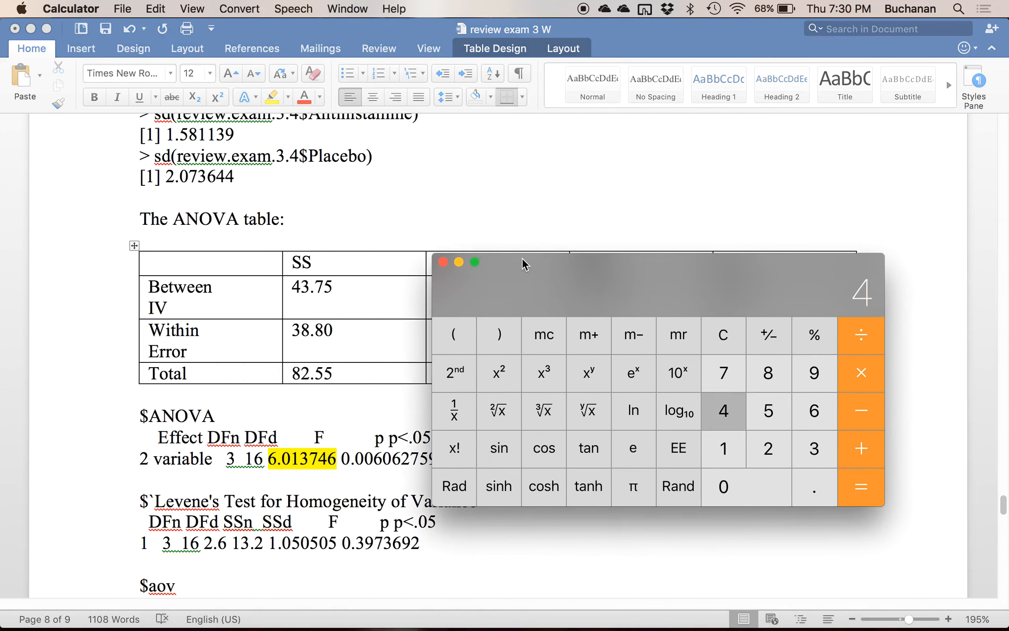
pyautogui.write('3.75')
pyautogui.write('/82.55')
pyautogui.press('Return')
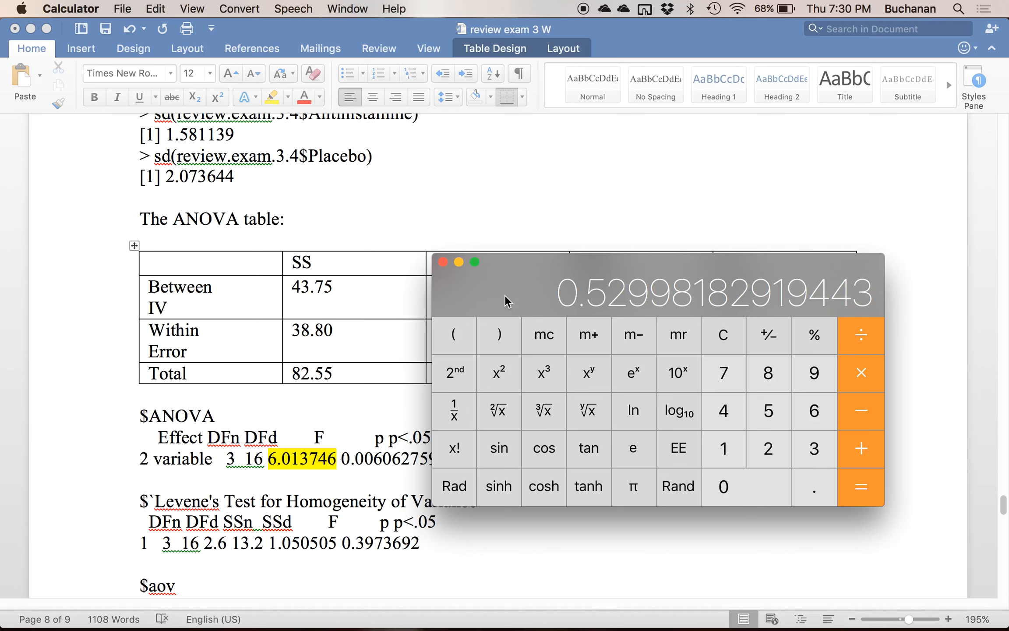
pyautogui.press('super+q')
# - Highlight the ges value "* 0.5299818" in the pasted $ANOVA output in yellow
pyautogui.scroll(7, 579, 341)
pyautogui.scroll(-11, 580, 342)
pyautogui.scroll(-6, 579, 341)
pyautogui.scroll(4, 574, 336)
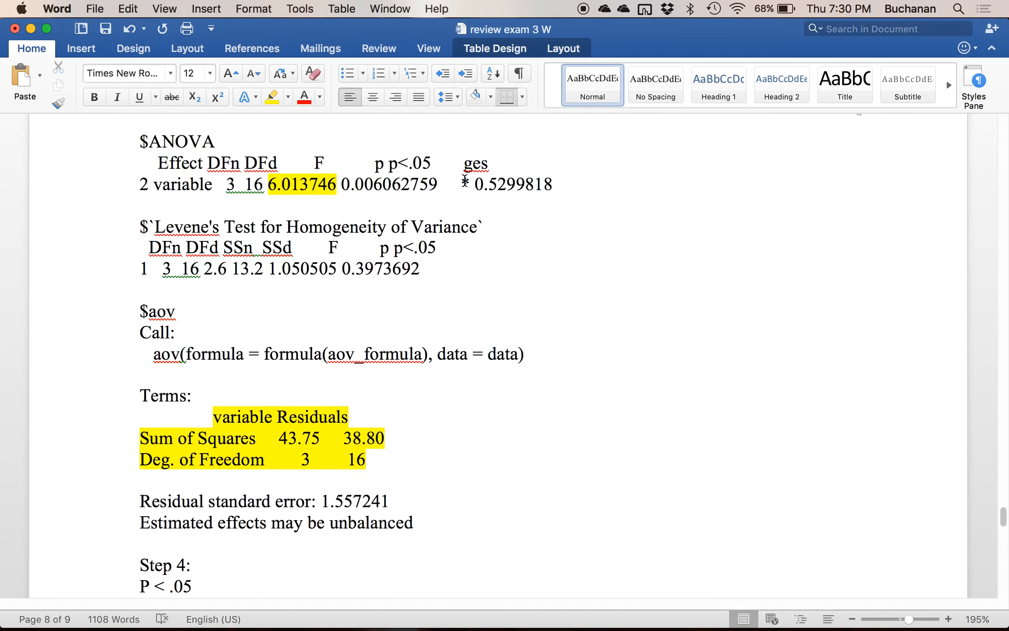
pyautogui.moveTo(465, 180); pyautogui.dragTo(553, 184)
pyautogui.click(271, 96)
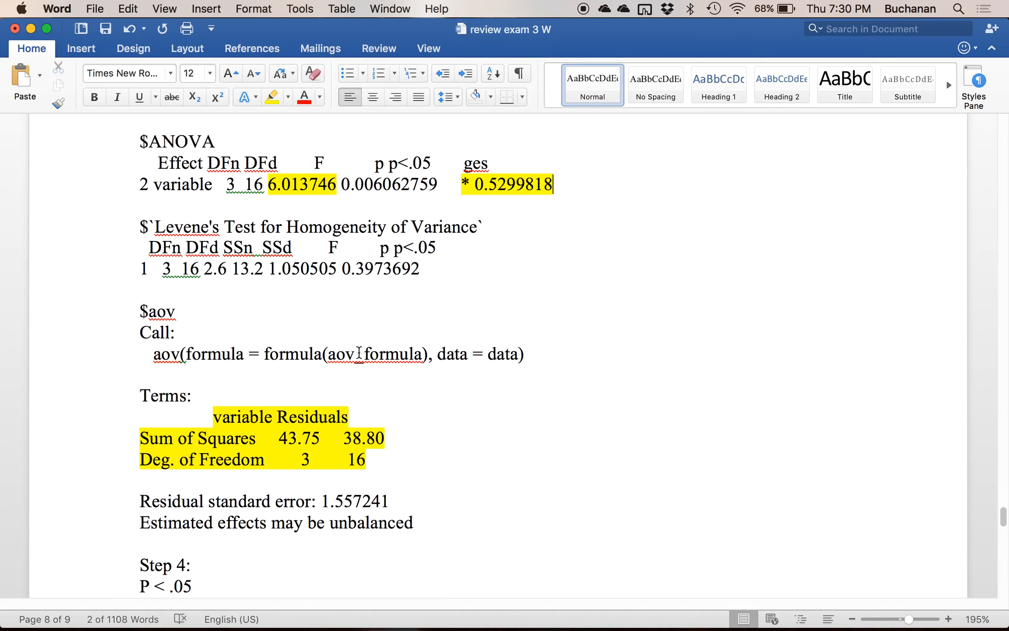
# - Complete the effect size line on the last page with "R2 = .53 (large)"
pyautogui.scroll(-15, 359, 353)
pyautogui.click(331, 298)
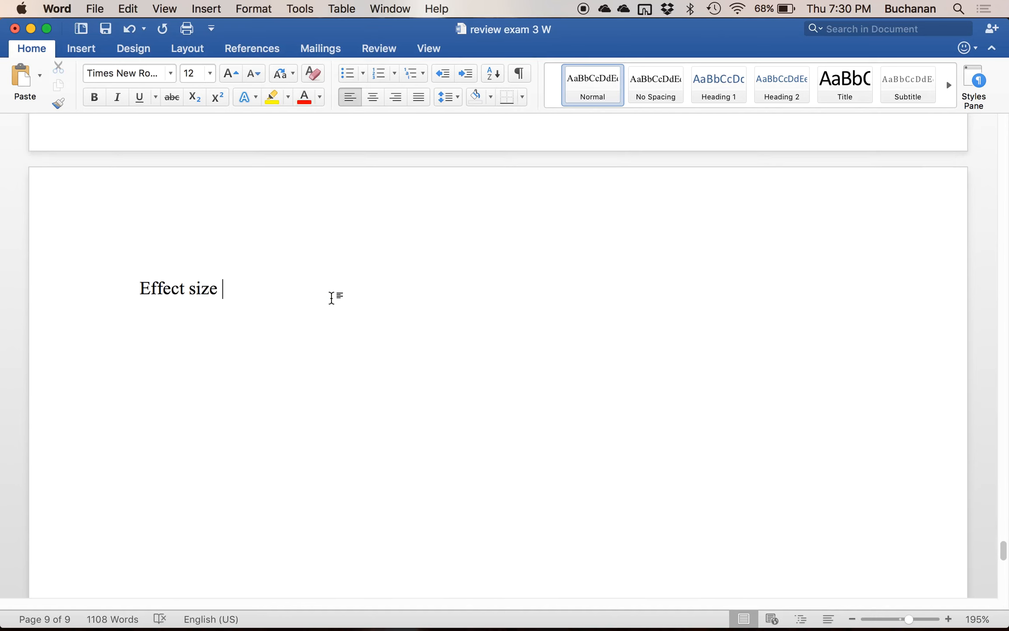
pyautogui.write('R2 = .53 (large')
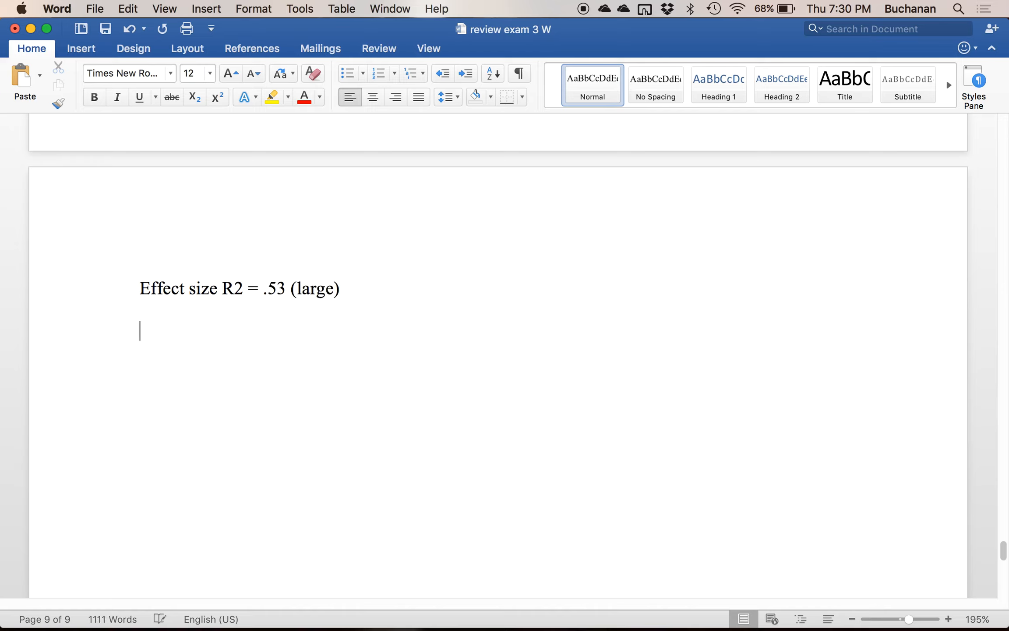
# - Review the herbal remedies problem statement, its questions (a) to (c) and the data table
pyautogui.hotkey('ctrl', 'Up')
pyautogui.click(657, 330)
pyautogui.scroll(20, 653, 375)
pyautogui.scroll(20, 638, 356)
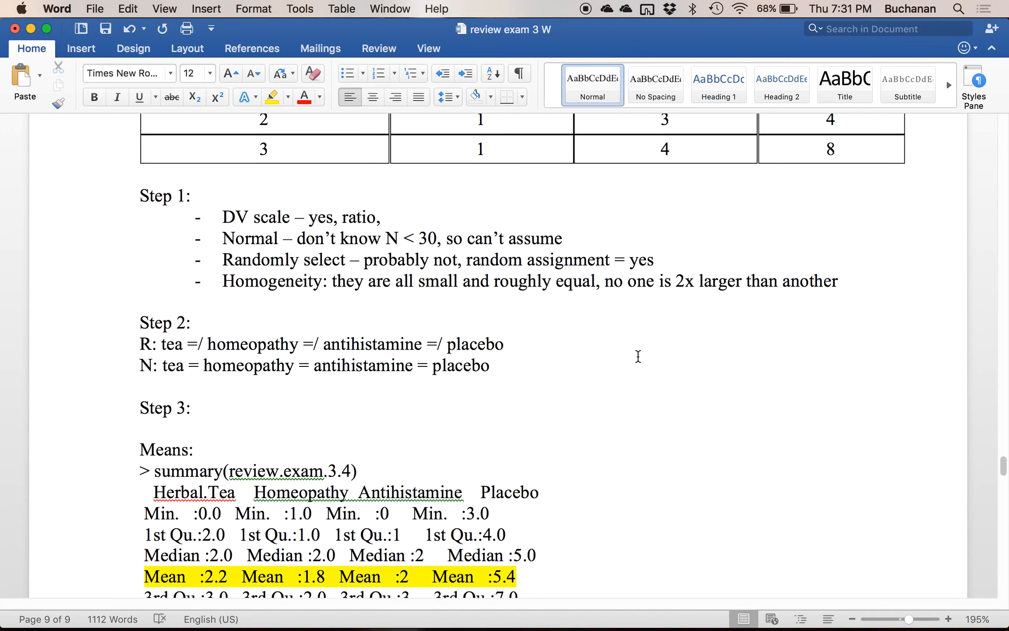
pyautogui.scroll(10, 638, 356)
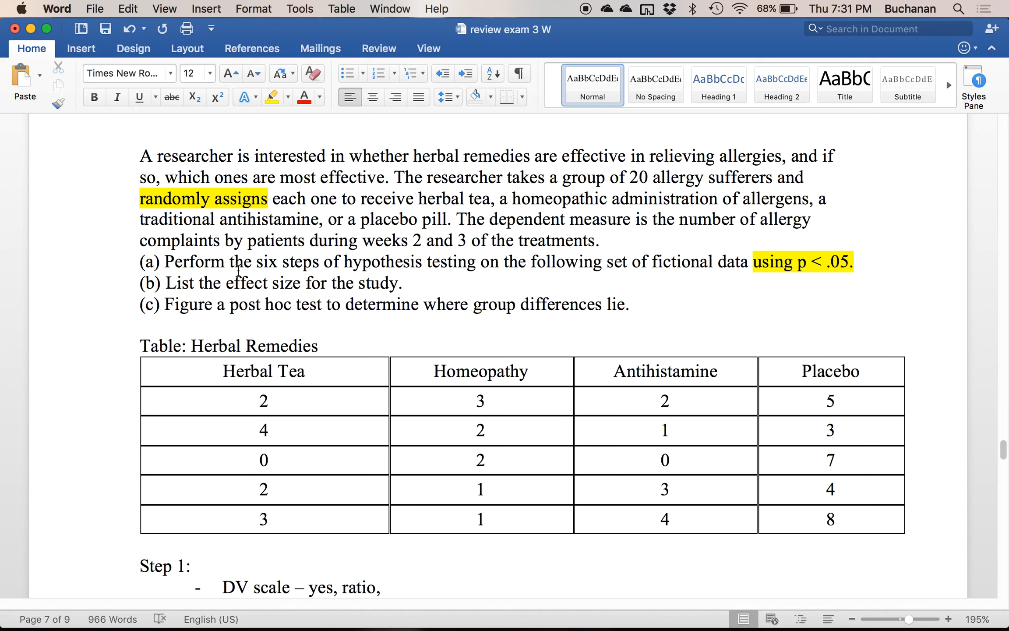
pyautogui.scroll(1, 238, 271)
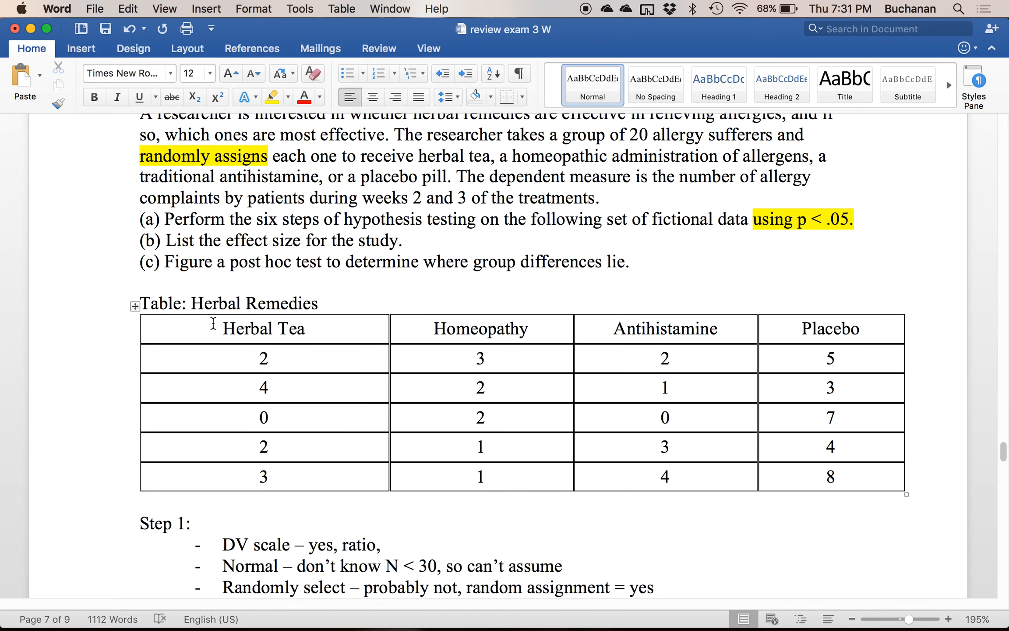
pyautogui.scroll(-15, 213, 323)
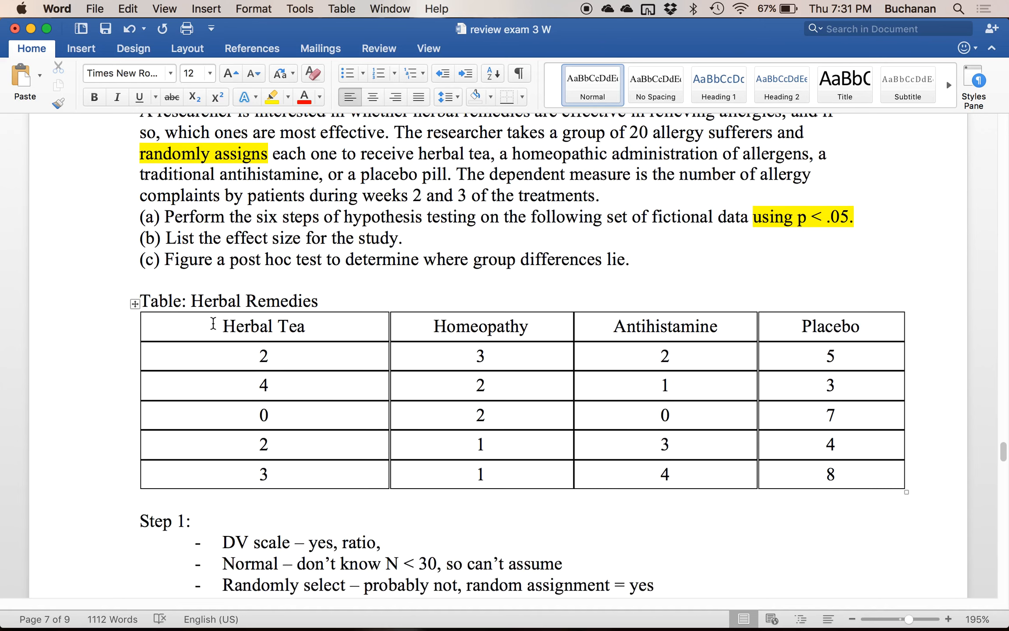
# - Insert a table with five columns and three rows below the effect size line on the last page
pyautogui.scroll(-20, 213, 323)
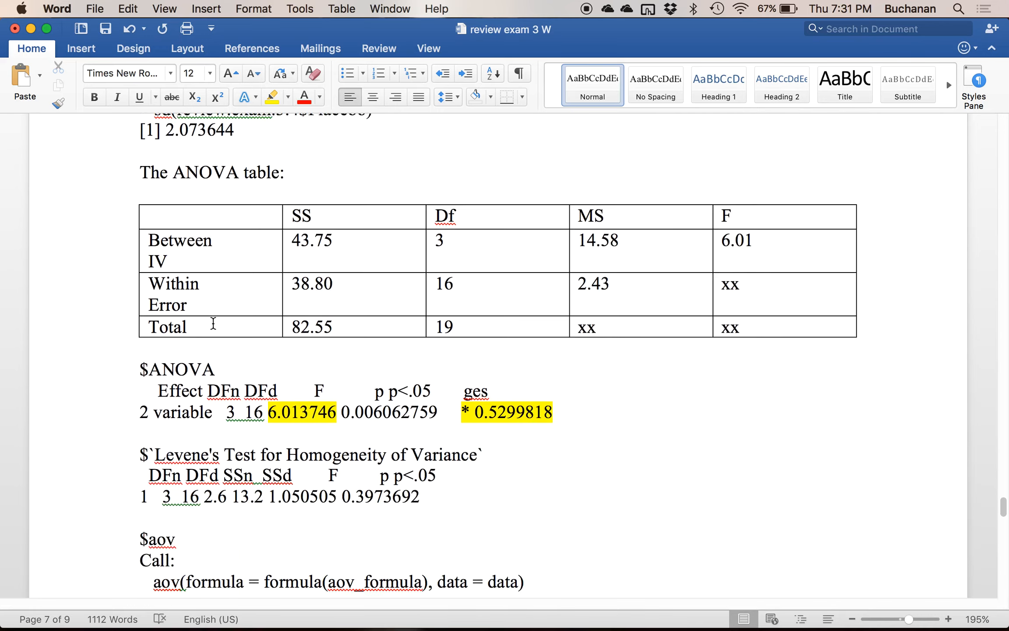
pyautogui.scroll(-15, 213, 323)
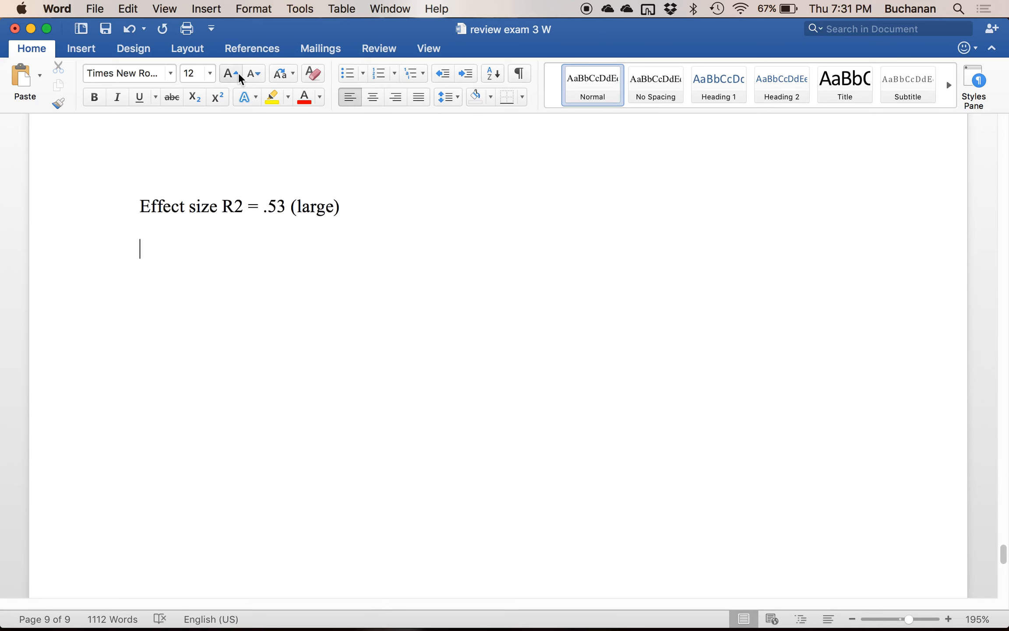
pyautogui.click(87, 49)
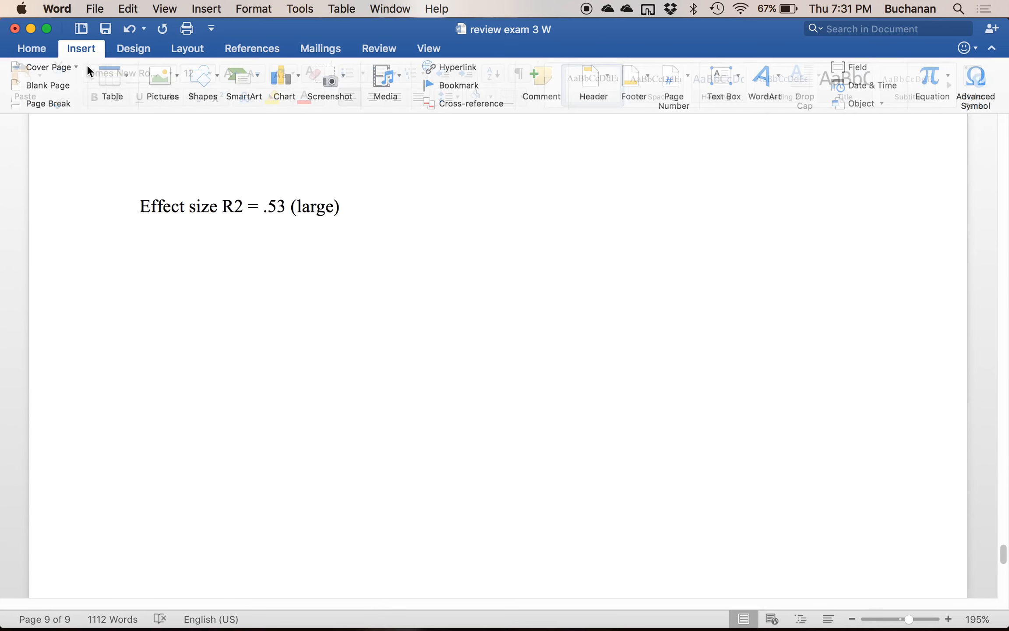
pyautogui.click(113, 75)
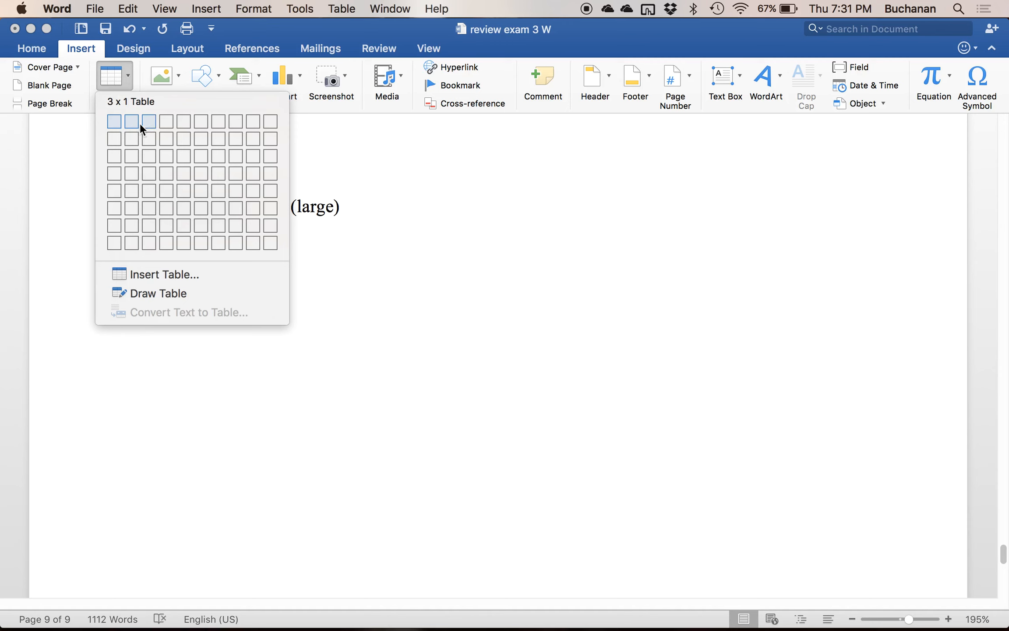
pyautogui.click(181, 157)
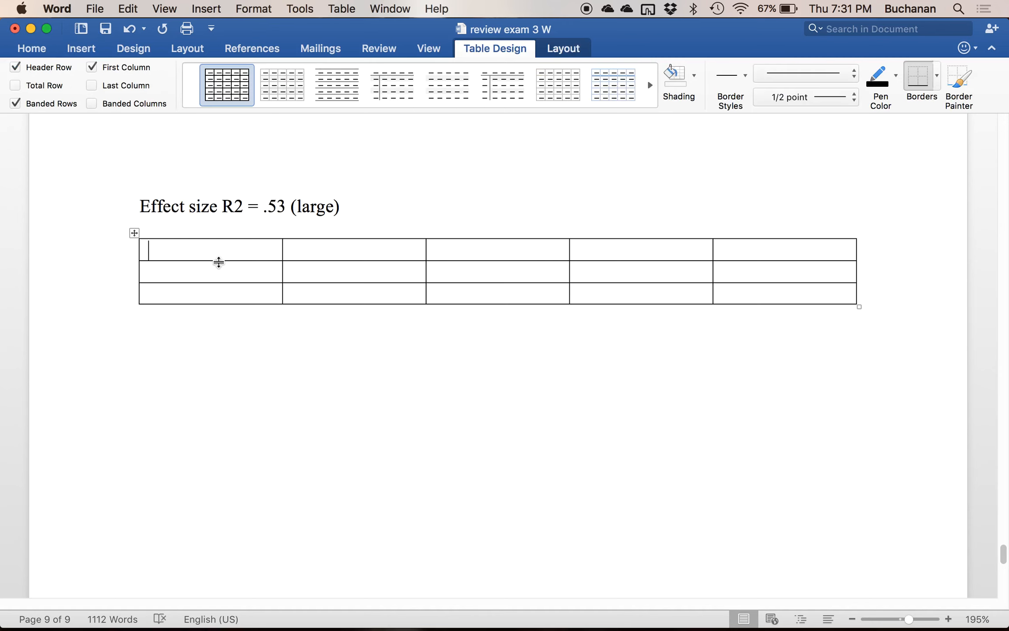
# - Extend the new table to six rows and return to its first cell
pyautogui.click(819, 294)
pyautogui.press('Tab')
pyautogui.click(789, 322)
pyautogui.press('Tab')
pyautogui.click(782, 340)
pyautogui.press('Tab')
pyautogui.click(247, 252)
pyautogui.moveTo(1, 629)
pyautogui.click(259, 371)
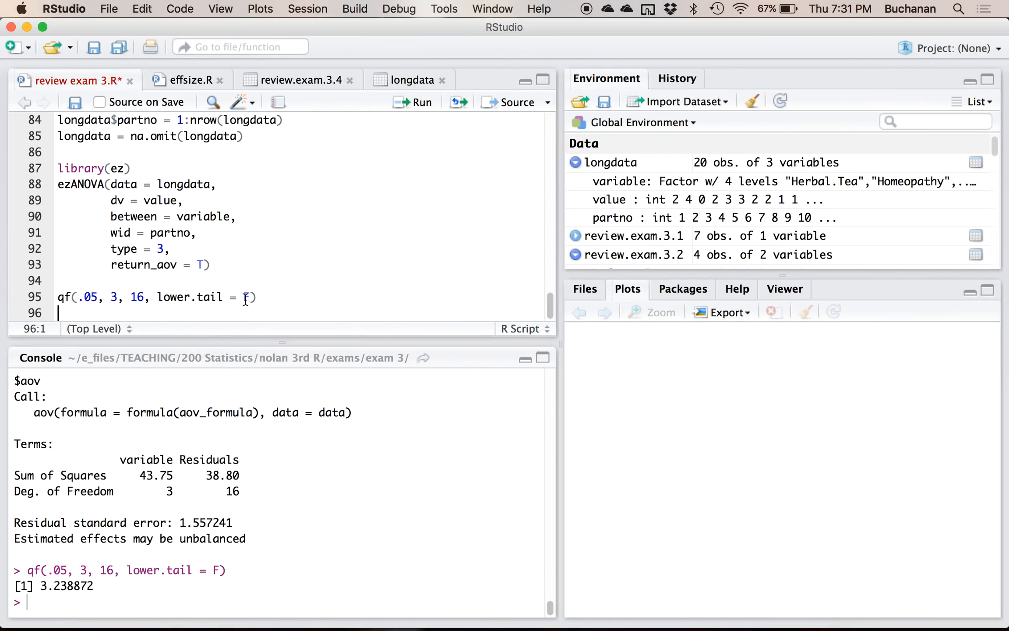
pyautogui.press('Return')
pyautogui.press('super+s')
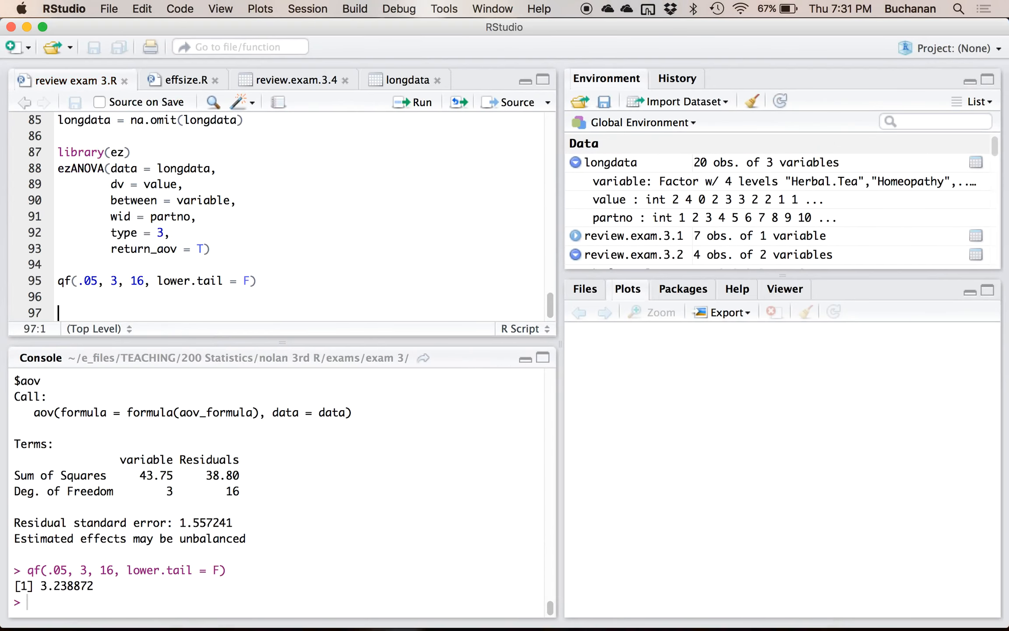
pyautogui.write('pairwis')
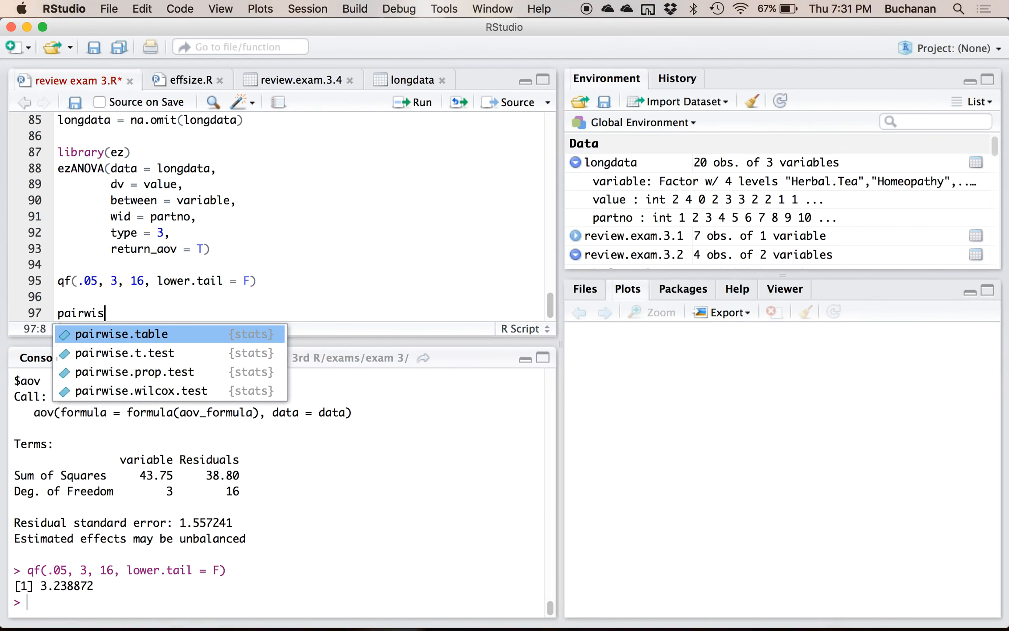
pyautogui.write('e.t.test(')
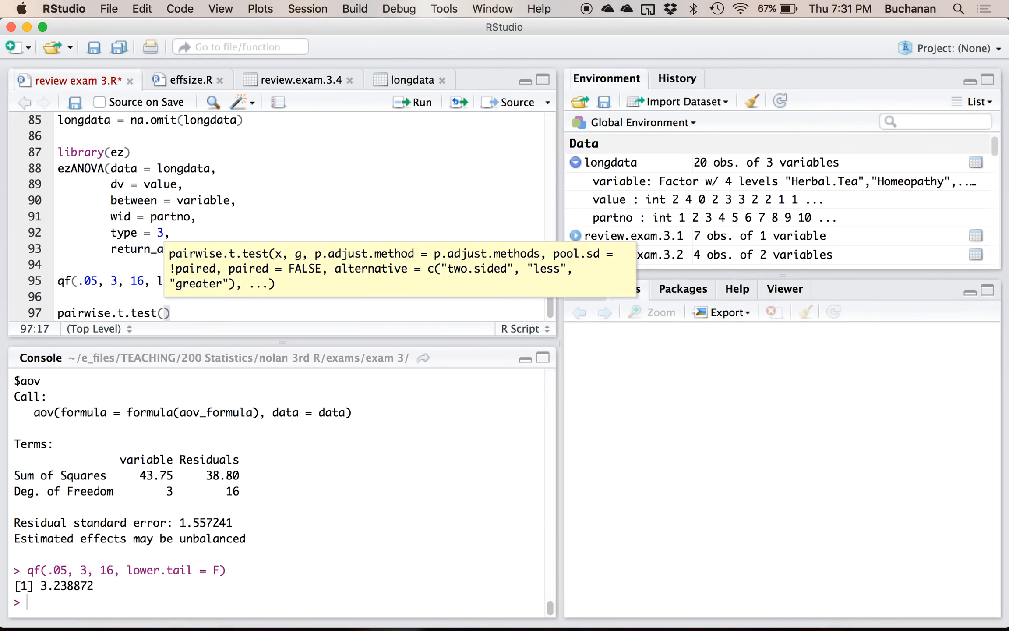
pyautogui.write('longdata$')
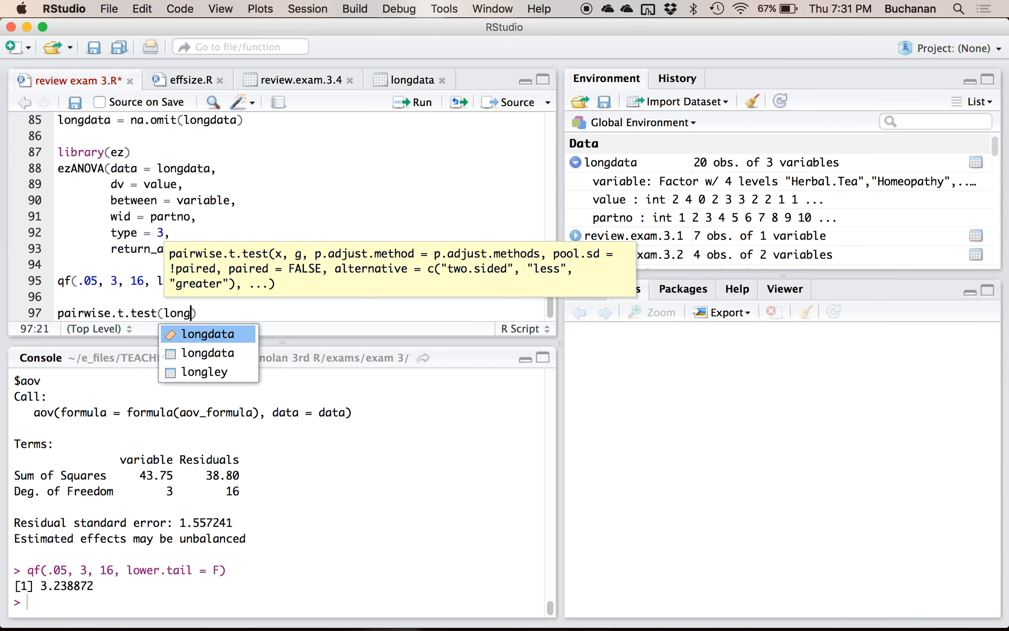
# - Copy the ANOVA post hoc pairwise.t.test code from the r script document in Word
pyautogui.hotkey('ctrl', 'Up')
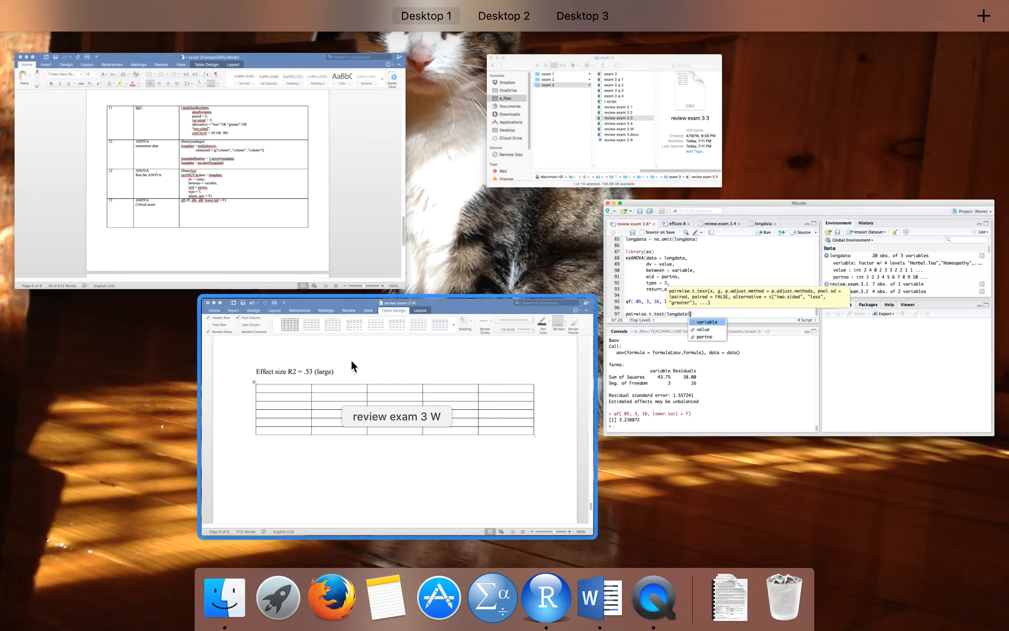
pyautogui.click(255, 237)
pyautogui.scroll(-5, 435, 408)
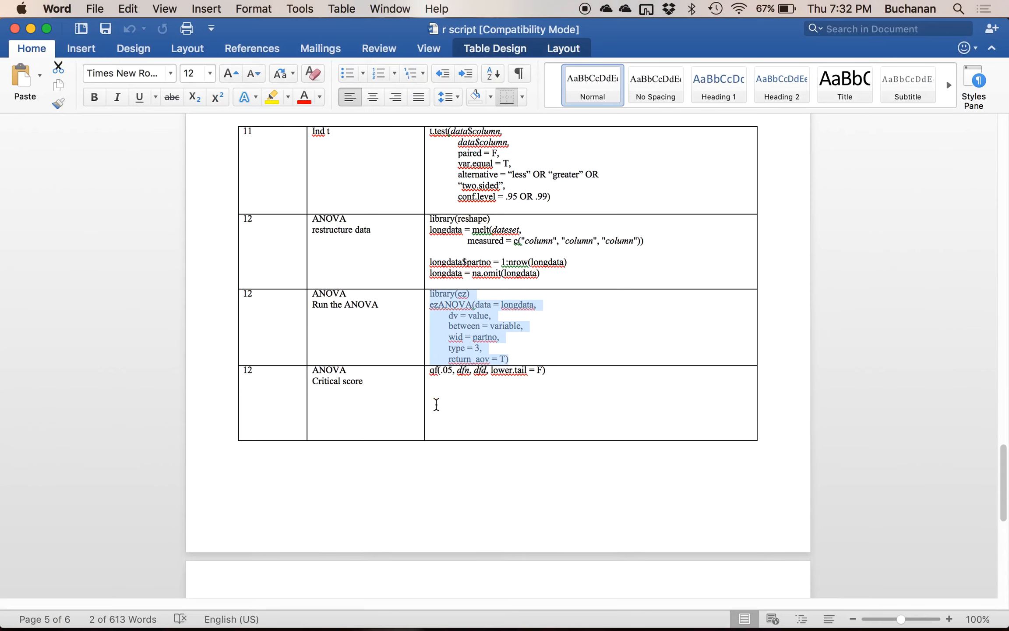
pyautogui.scroll(-2, 437, 404)
pyautogui.moveTo(595, 424); pyautogui.dragTo(429, 377)
pyautogui.press('super+c')
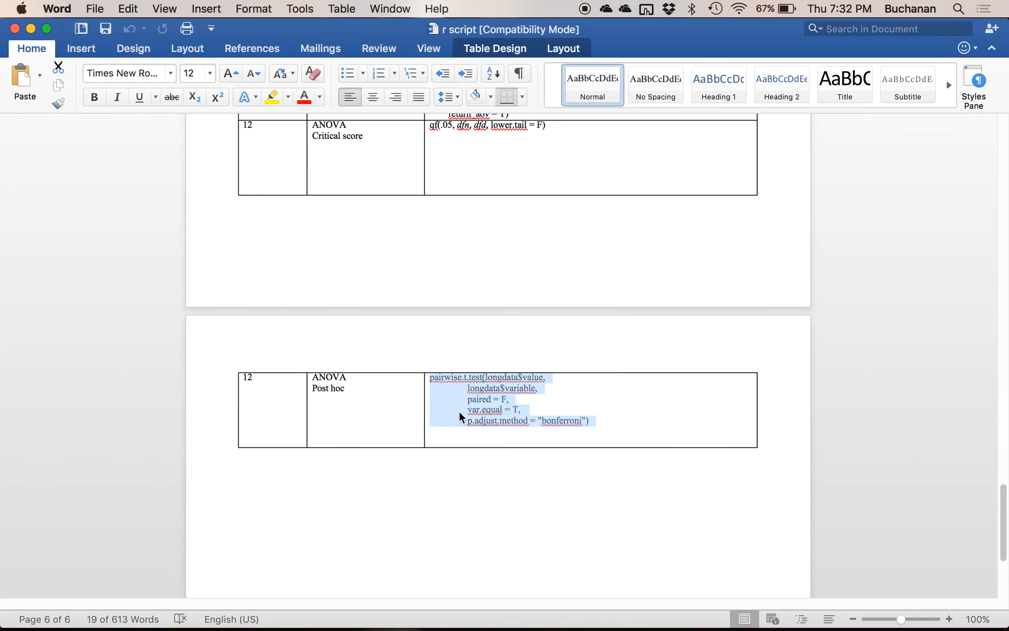
# - Switch to RStudio, replace the unfinished pairwise.t.test line with the copied code, and separate it from the qf line with a blank line
pyautogui.hotkey('ctrl', 'Up')
pyautogui.click(225, 400)
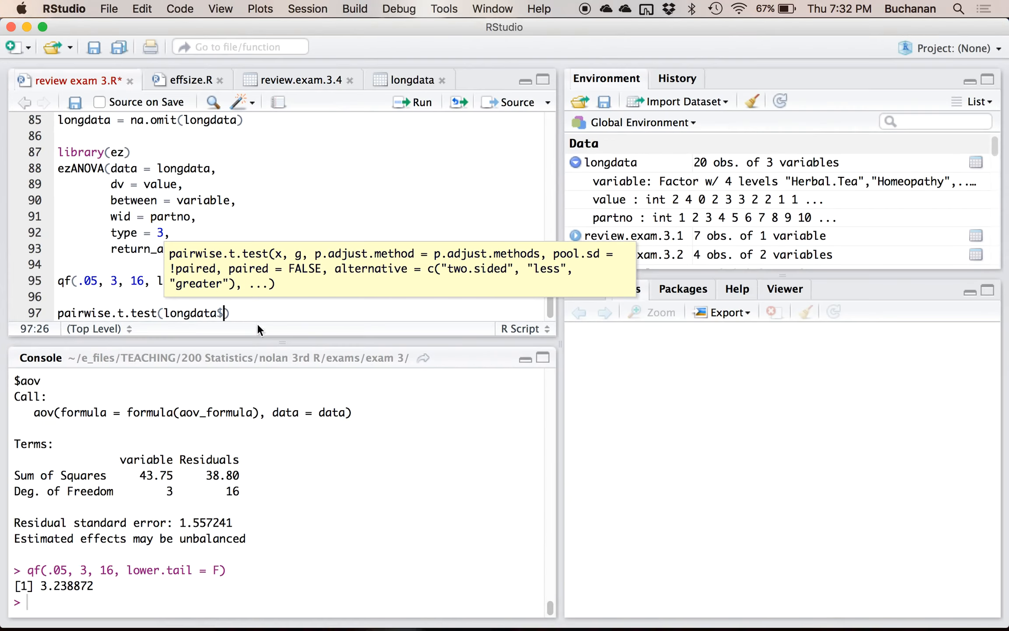
pyautogui.write('`')
pyautogui.moveTo(236, 313); pyautogui.dragTo(32, 307)
pyautogui.press('super+v')
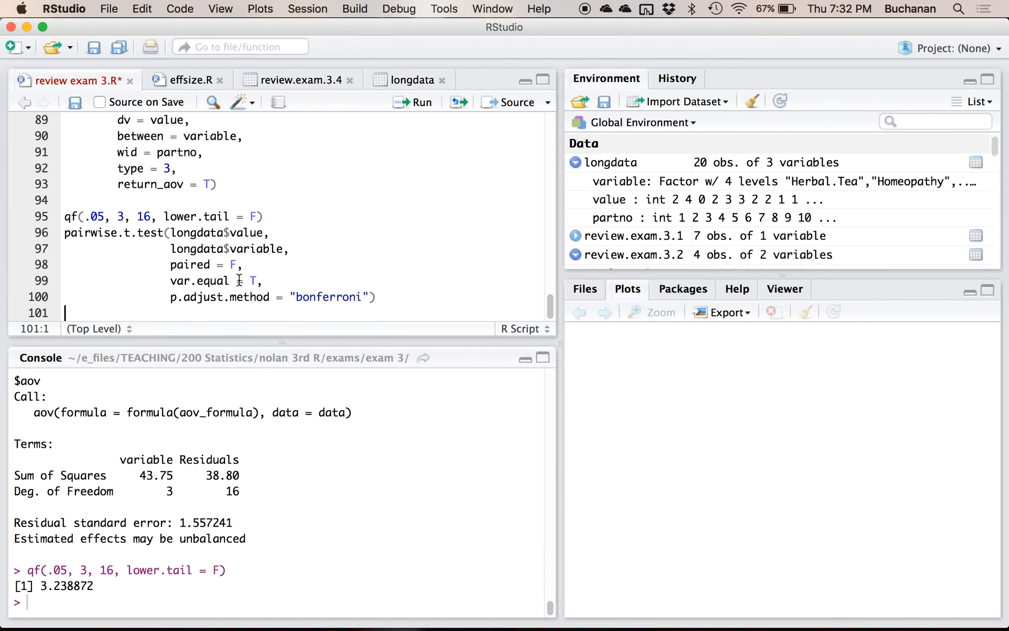
pyautogui.click(295, 297)
pyautogui.click(293, 218)
pyautogui.press('Return')
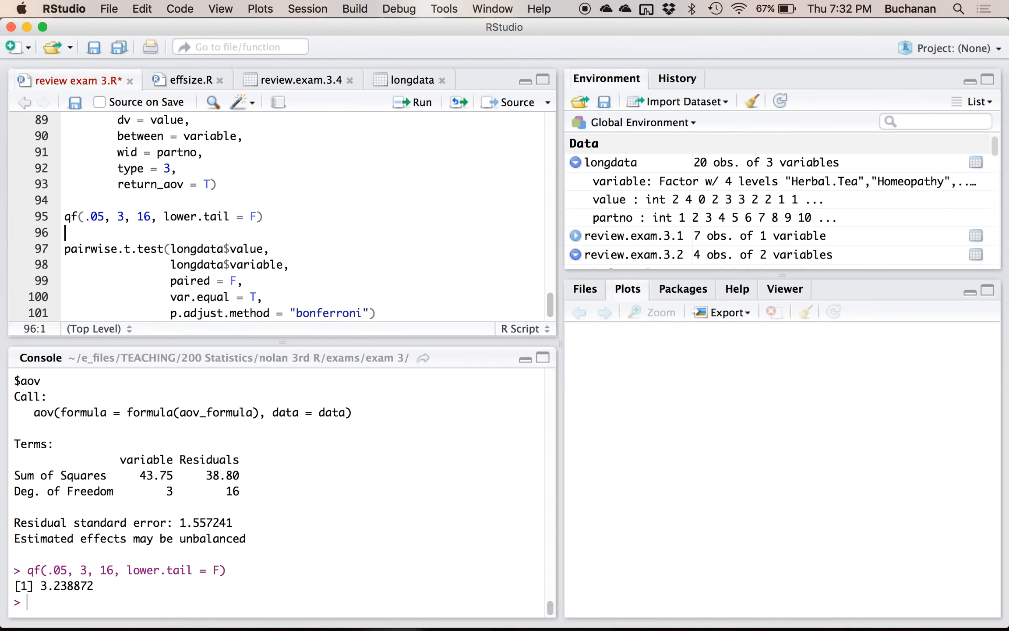
# - Check the pairwise.t.test arguments, including the "bonferroni" adjustment, and run the whole call
pyautogui.click(255, 248)
pyautogui.click(256, 264)
pyautogui.scroll(-1, 256, 264)
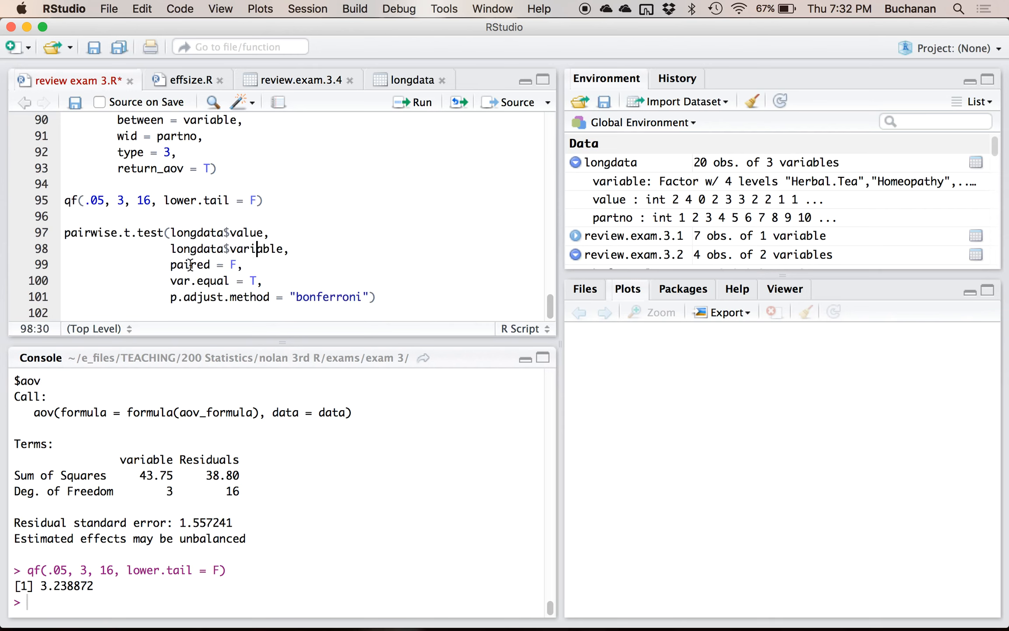
pyautogui.moveTo(262, 280); pyautogui.dragTo(127, 234)
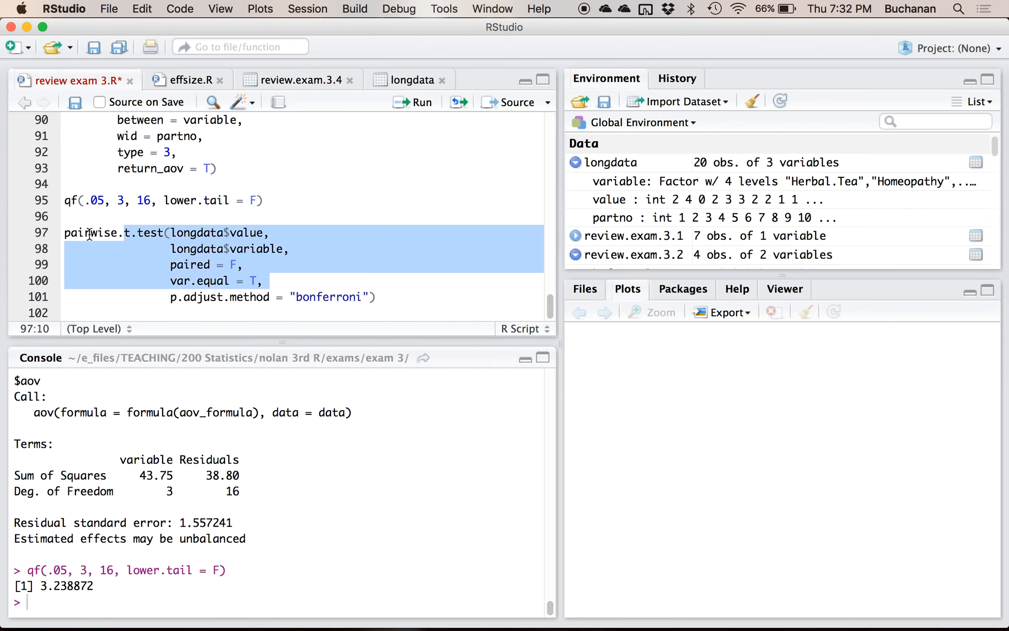
pyautogui.doubleClick(303, 297)
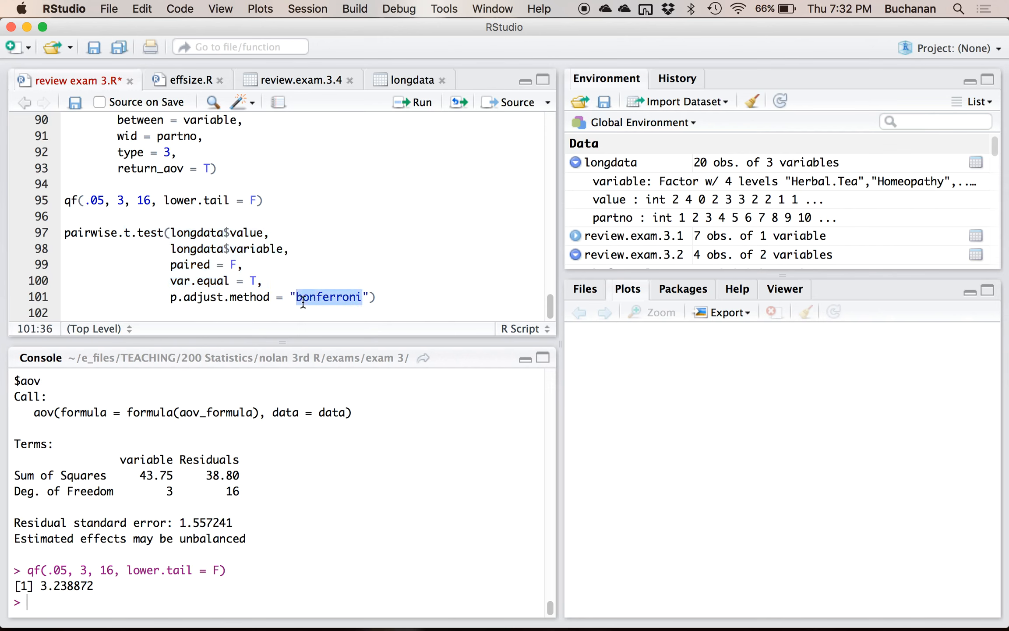
pyautogui.click(218, 232)
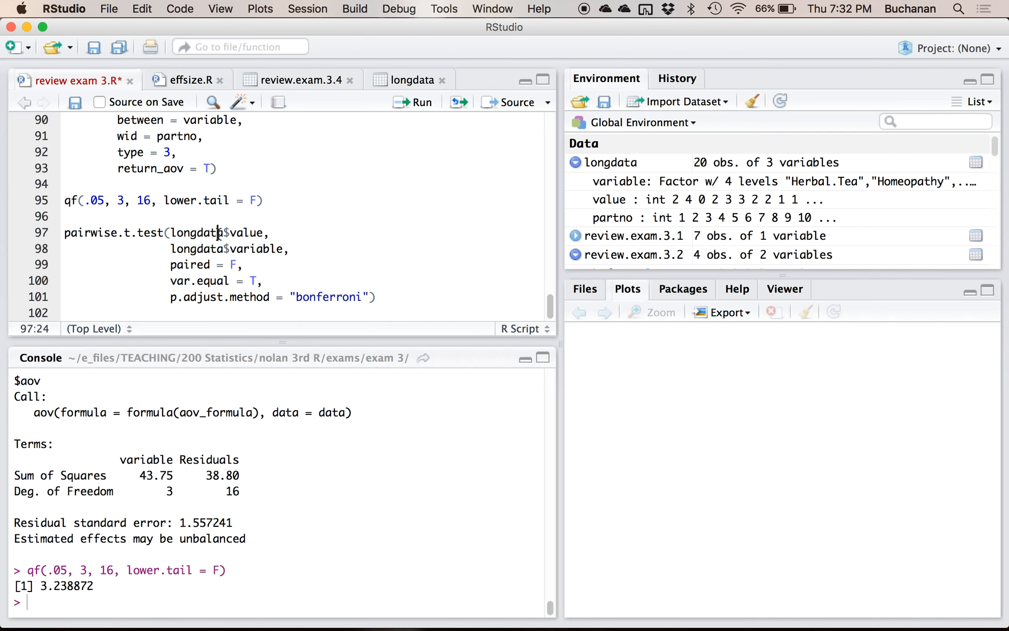
pyautogui.press('super+Return')
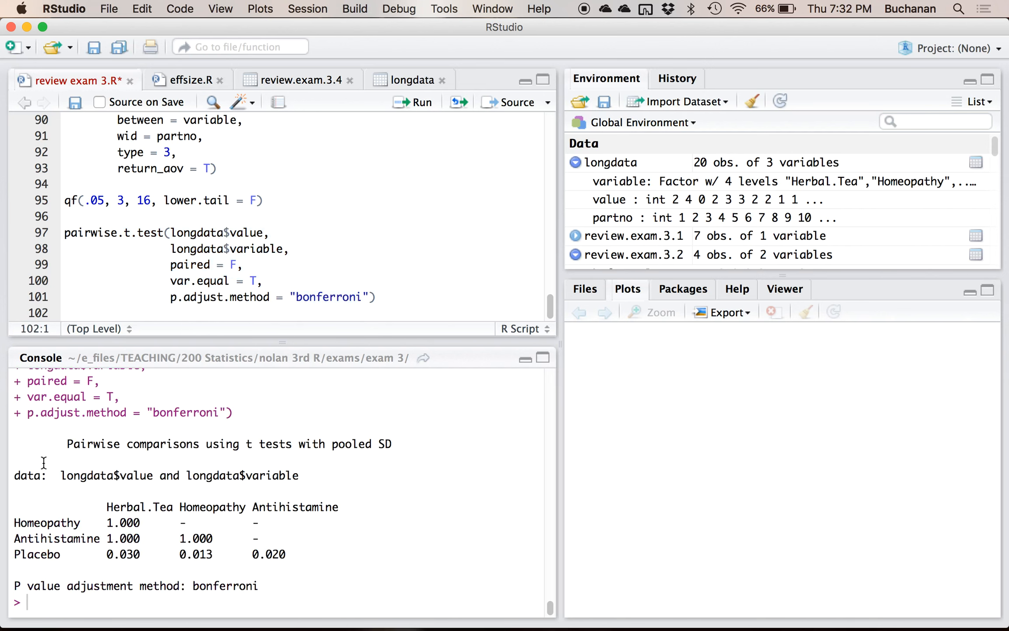
# - Select the pairwise comparisons output in the console, then switch to the r script document in Word and close it
pyautogui.moveTo(15, 439); pyautogui.dragTo(315, 582)
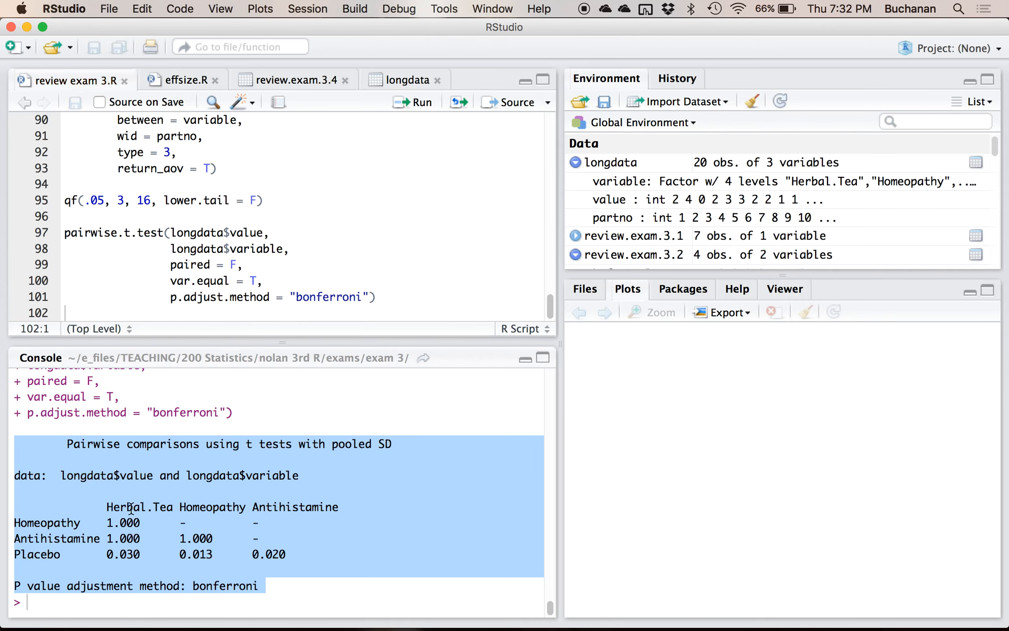
pyautogui.hotkey('ctrl', 'Up')
pyautogui.click(317, 487)
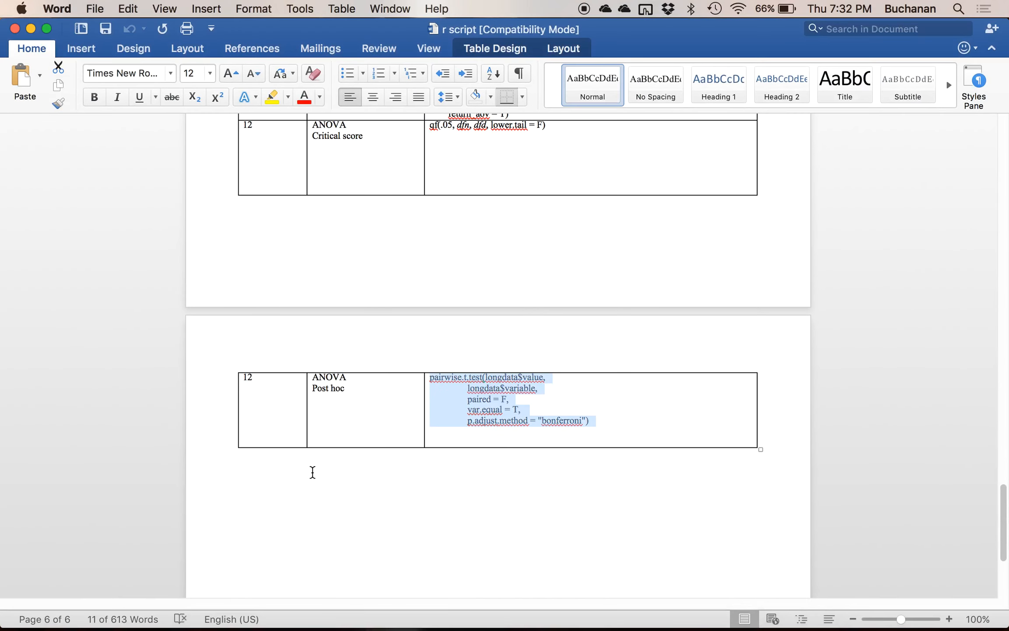
pyautogui.press('super+w')
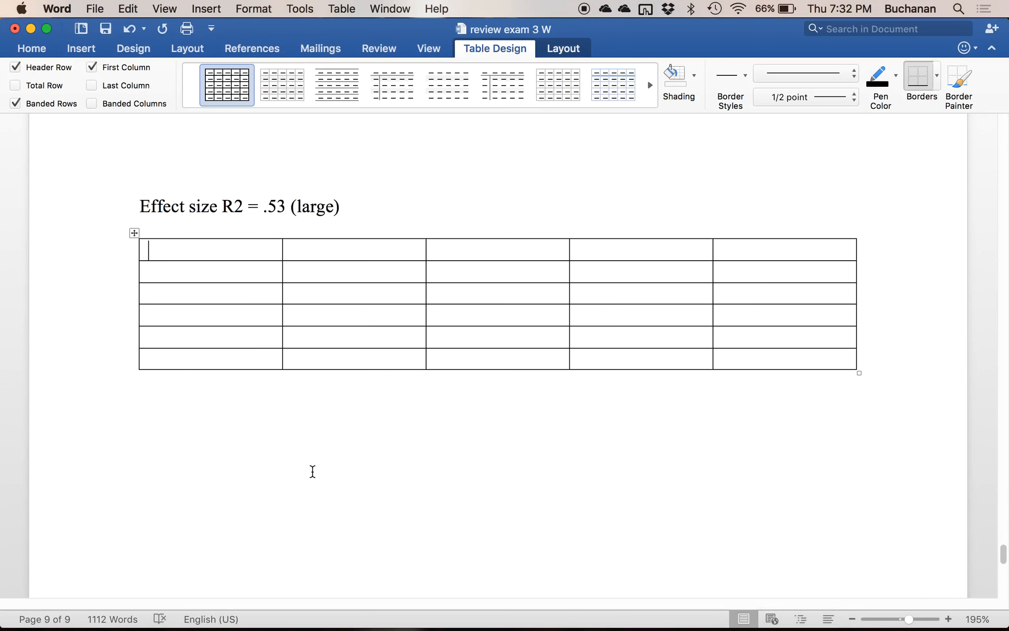
pyautogui.click(245, 437)
pyautogui.write('pairwise.t.test(longdata$value, \tlongdata$variable, \tpaired = F, \tvar.equal = T, \tp.adjust.method = "bonferroni")')
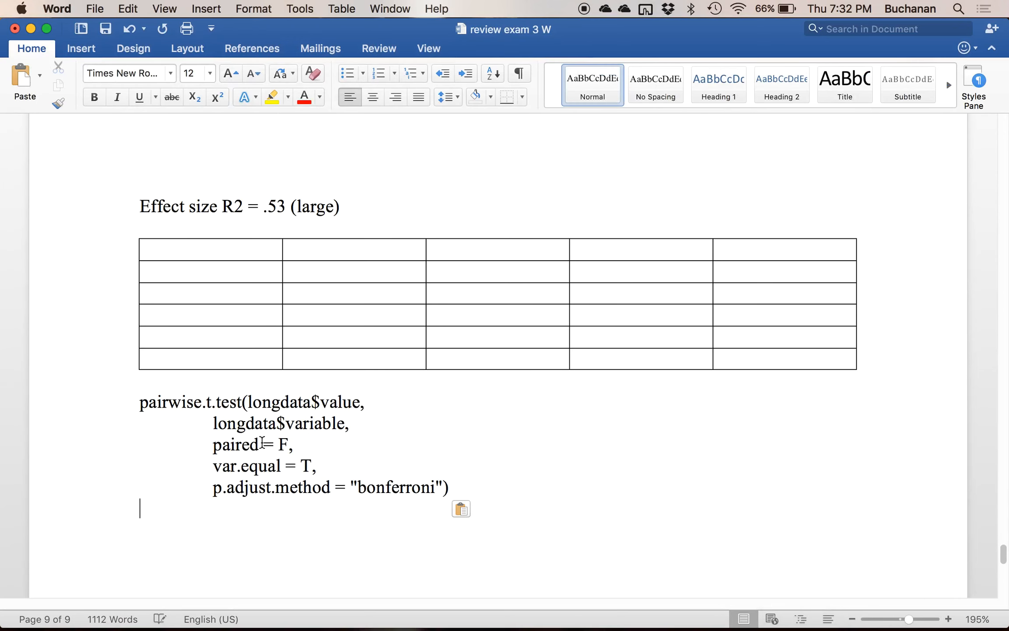
pyautogui.press('super+z')
# - Copy the selected pairwise comparisons output from the RStudio console and paste it below the empty table in review exam 3 W
pyautogui.hotkey('ctrl', 'Up')
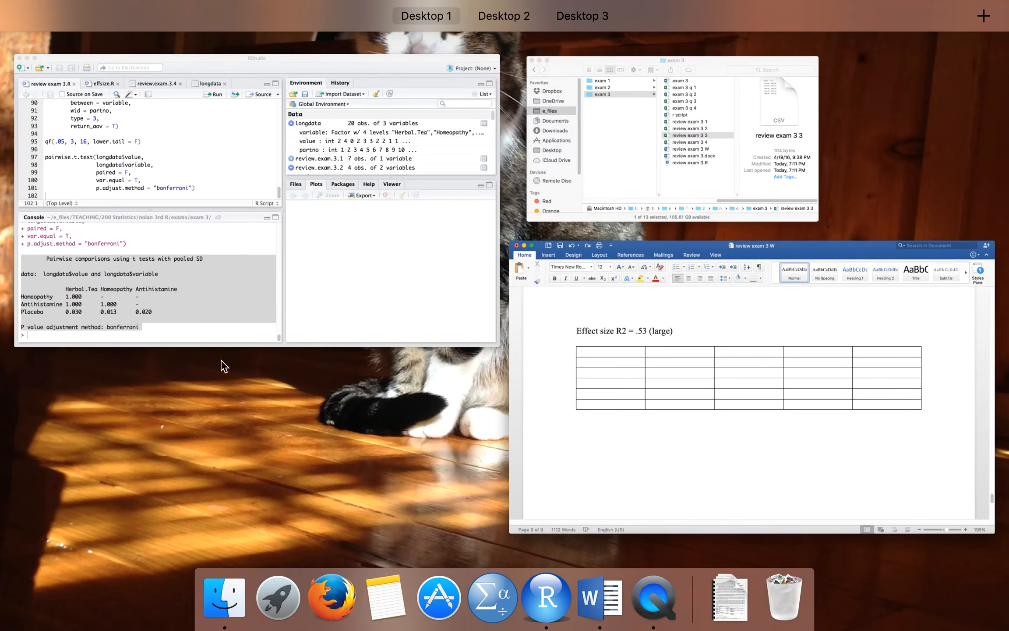
pyautogui.click(202, 357)
pyautogui.rightClick(162, 497)
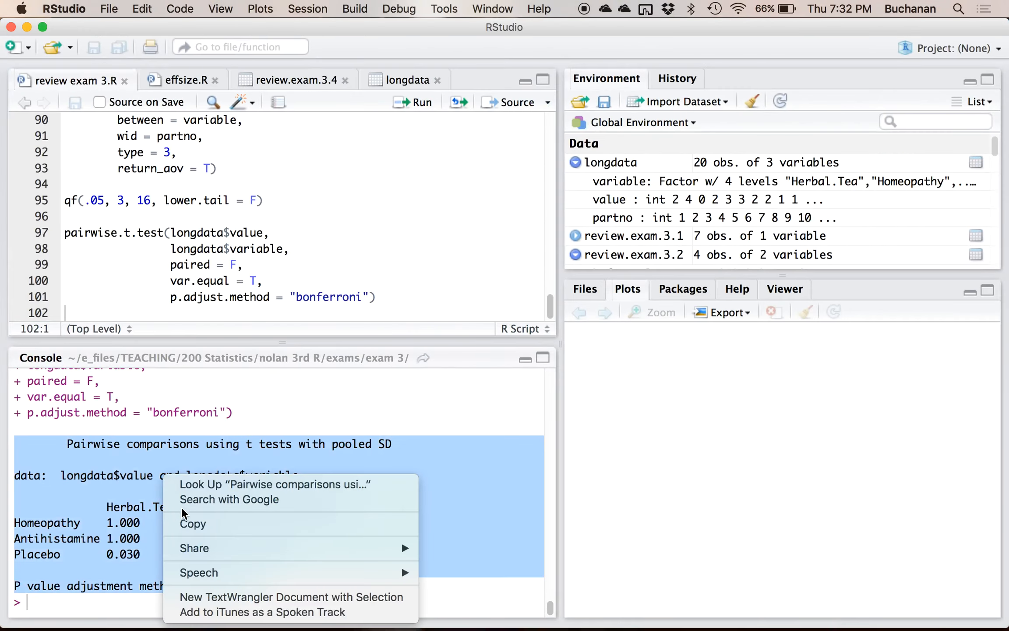
pyautogui.click(181, 526)
pyautogui.hotkey('ctrl', 'Up')
pyautogui.click(239, 298)
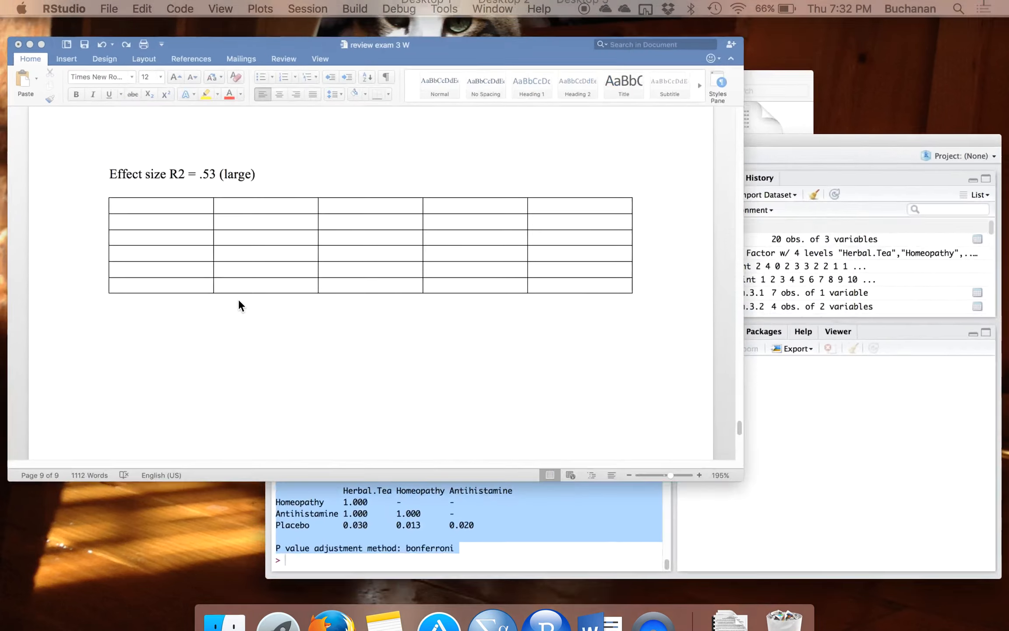
pyautogui.press('super+v')
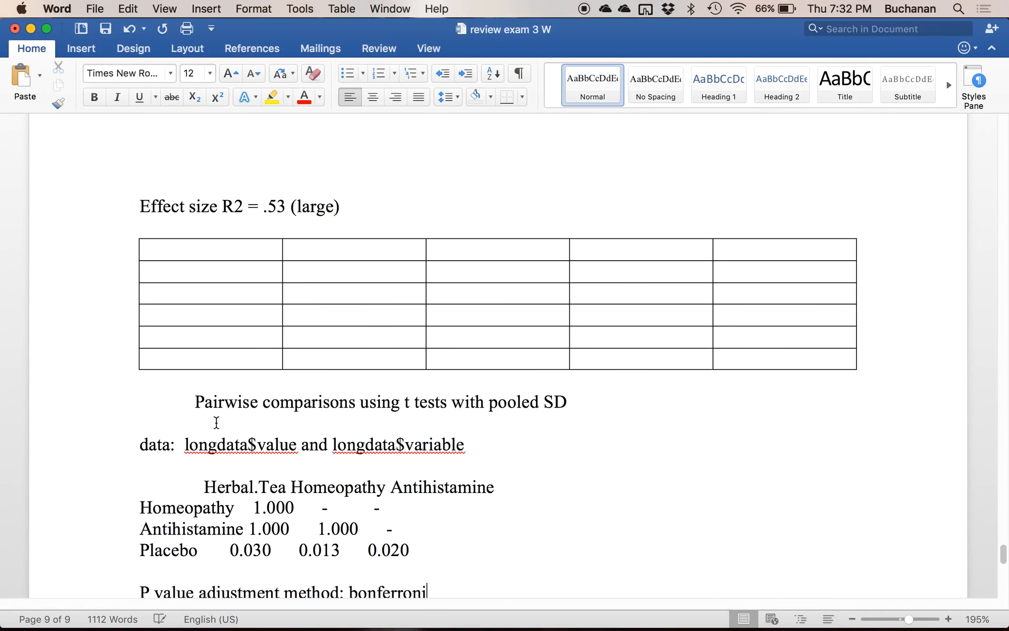
# - Fill the table's first row with Tea, Homeopathy and the p value 1.000
pyautogui.scroll(-2, 214, 421)
pyautogui.scroll(-1, 216, 420)
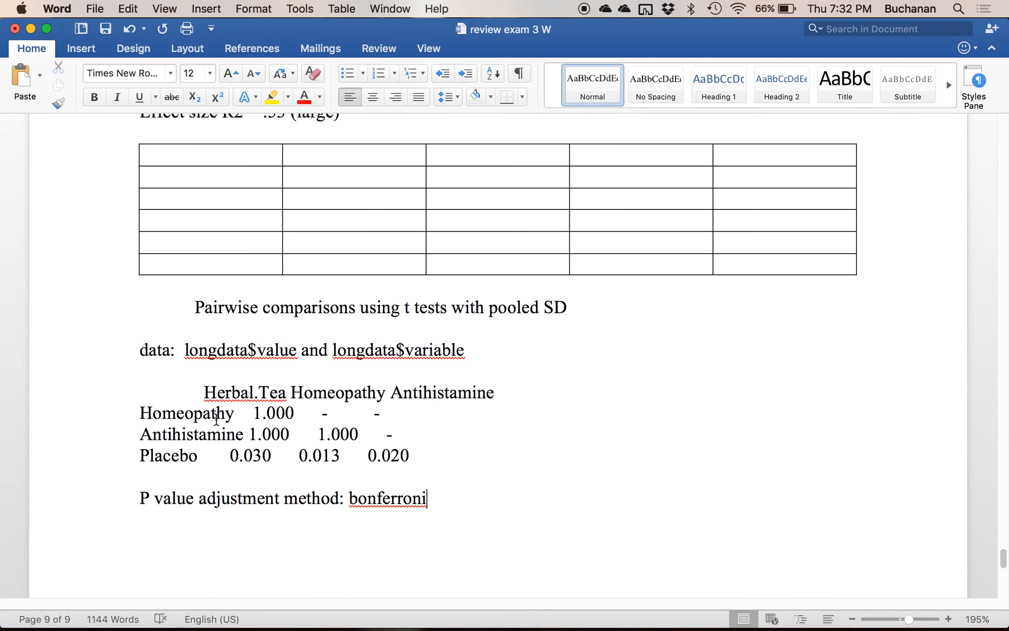
pyautogui.scroll(2, 216, 420)
pyautogui.click(200, 176)
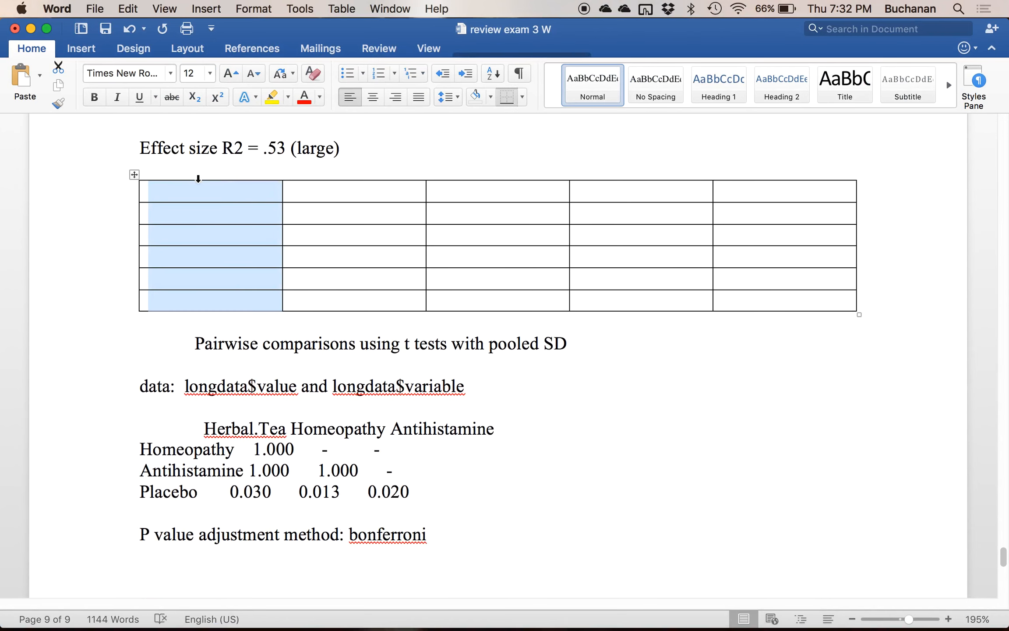
pyautogui.click(190, 195)
pyautogui.write('Tea')
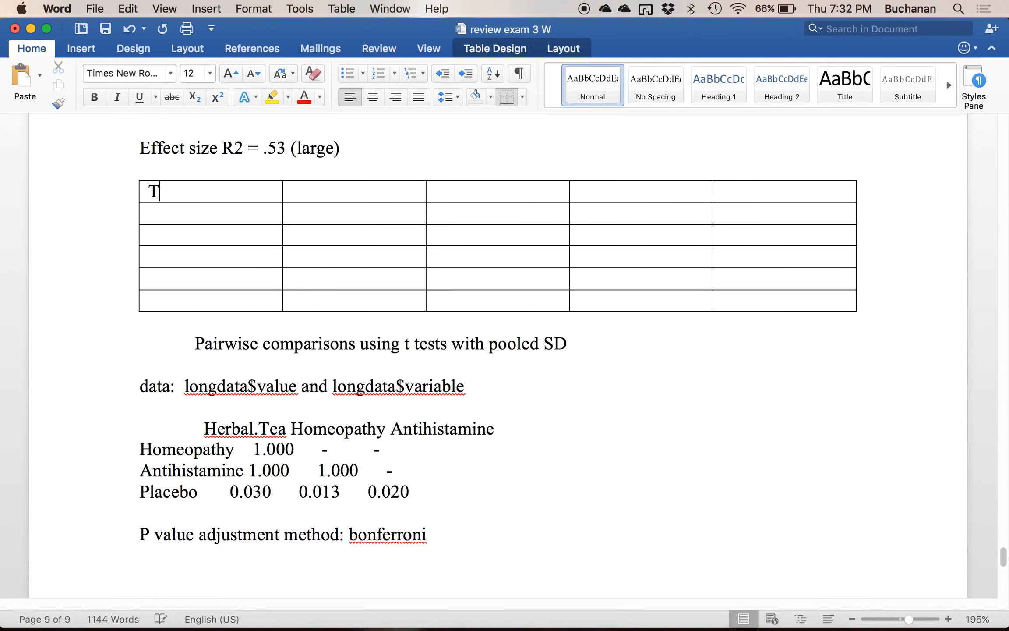
pyautogui.press('Tab')
pyautogui.write('Homoge')
pyautogui.press('BackSpace')
pyautogui.press('BackSpace')
pyautogui.press('BackSpace')
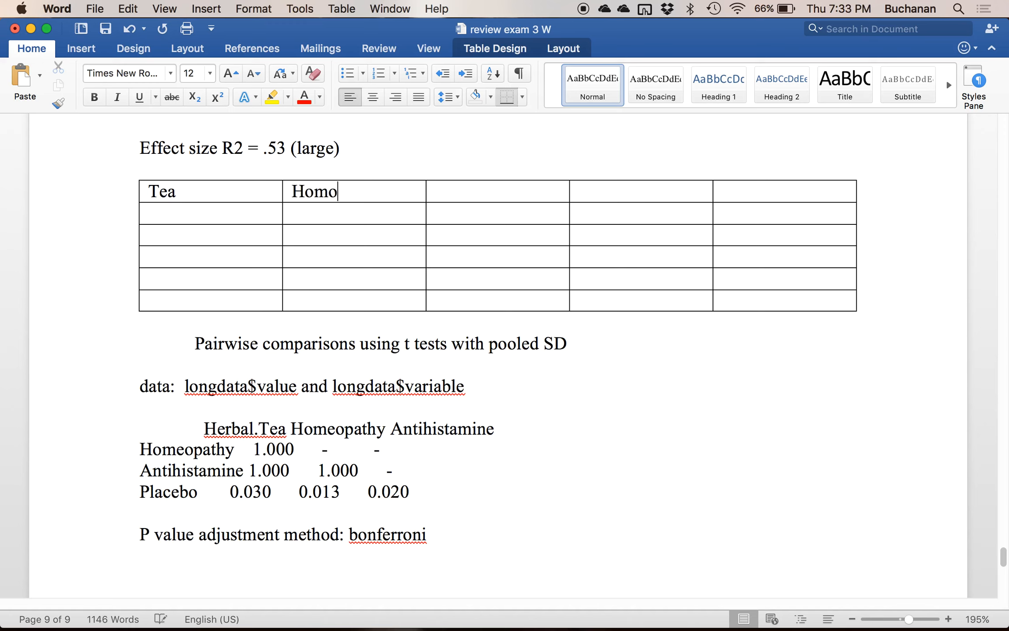
pyautogui.write('pathy')
pyautogui.press('Tab')
pyautogui.write('1.000')
# - Fill the second row with Tea, Anti and the p value 1.000
pyautogui.click(157, 212)
pyautogui.write('Tea')
pyautogui.press('Tab')
pyautogui.write('Anti')
pyautogui.press('Tab')
pyautogui.write('1.000')
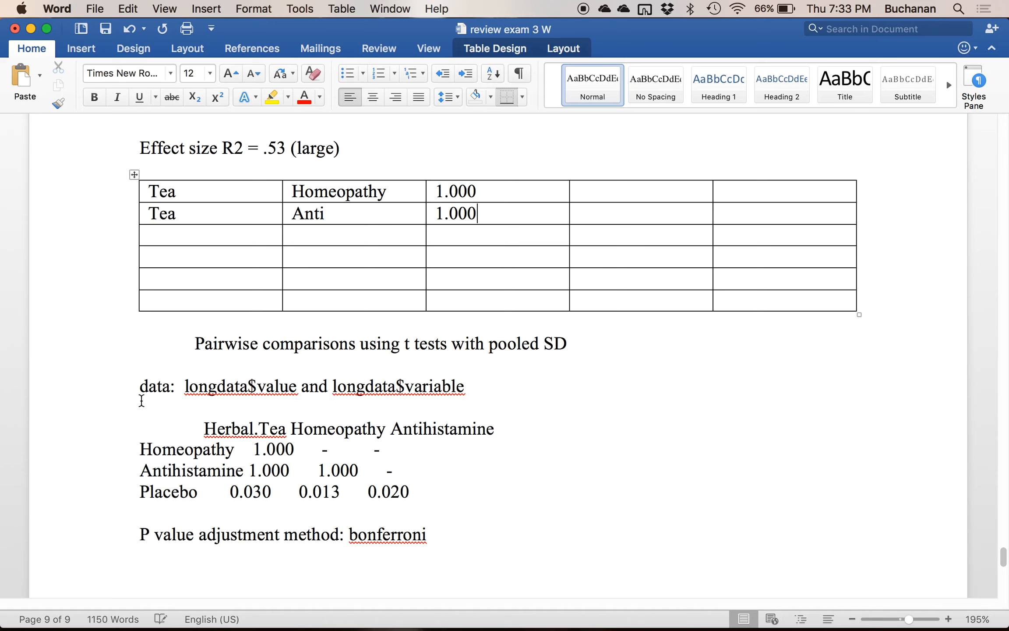
# - Fill the third row with Tea, Placebo and the p value .03
pyautogui.write('Tea')
pyautogui.press('Tab')
pyautogui.write('Plac')
pyautogui.write('ebo')
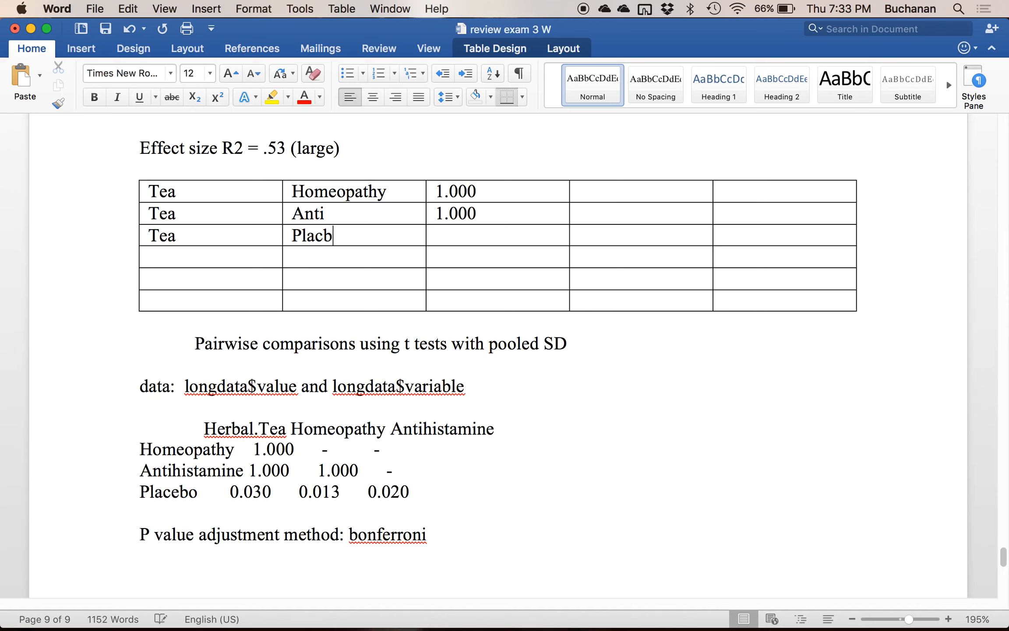
pyautogui.press('Tab')
pyautogui.write('.02')
pyautogui.press('BackSpace')
pyautogui.write('3')
# - Enter Homeo and Anti as the compared pair in the fourth row
pyautogui.click(168, 259)
pyautogui.write('Ho')
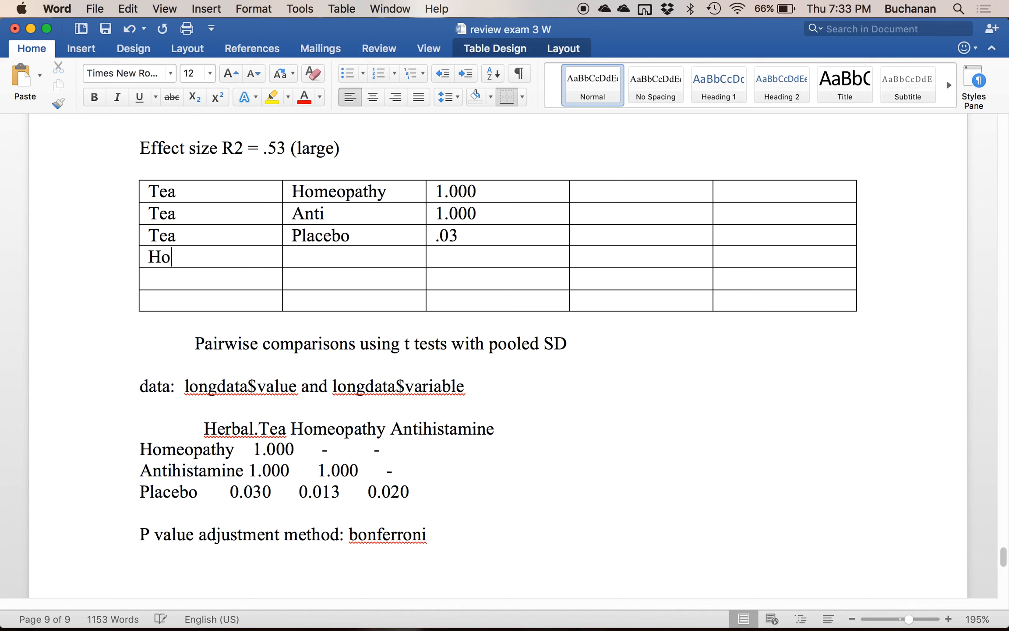
pyautogui.write('meo')
pyautogui.press('Tab')
pyautogui.write('H')
pyautogui.press('BackSpace')
pyautogui.write('A')
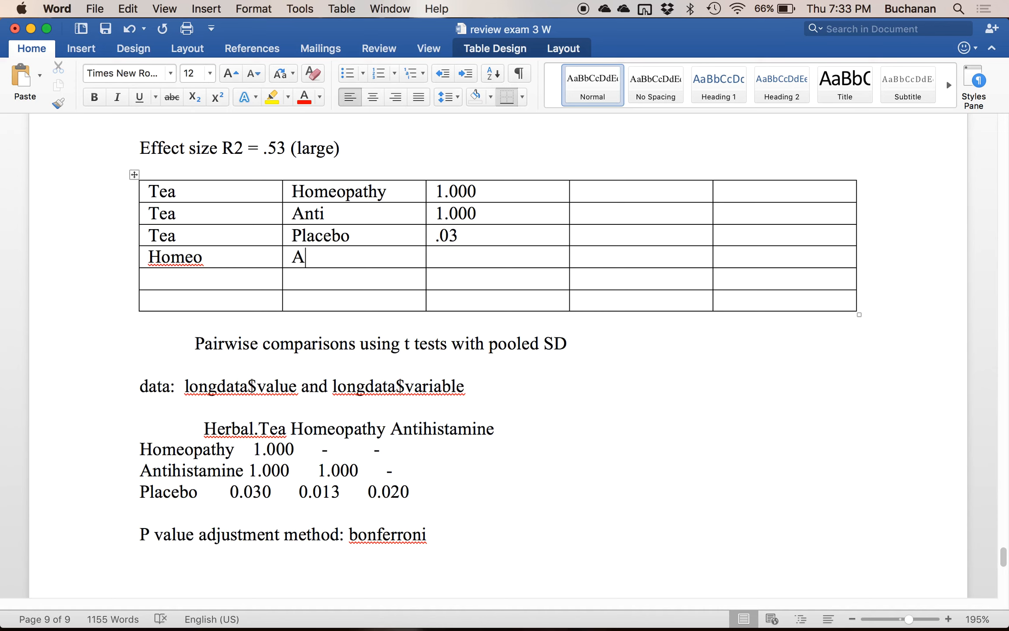
pyautogui.write('nti')
pyautogui.press('Tab')
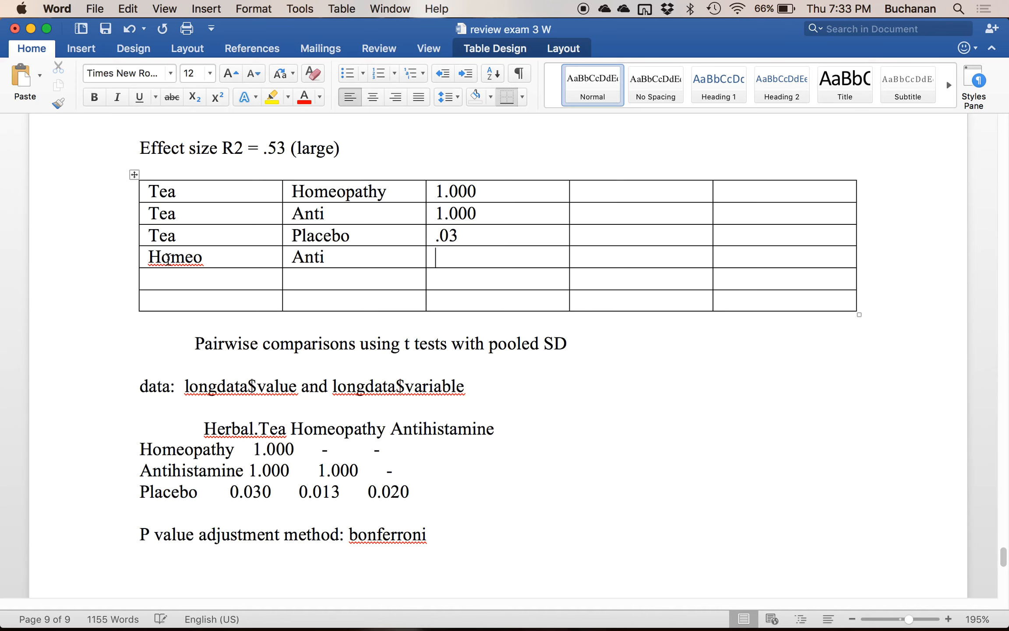